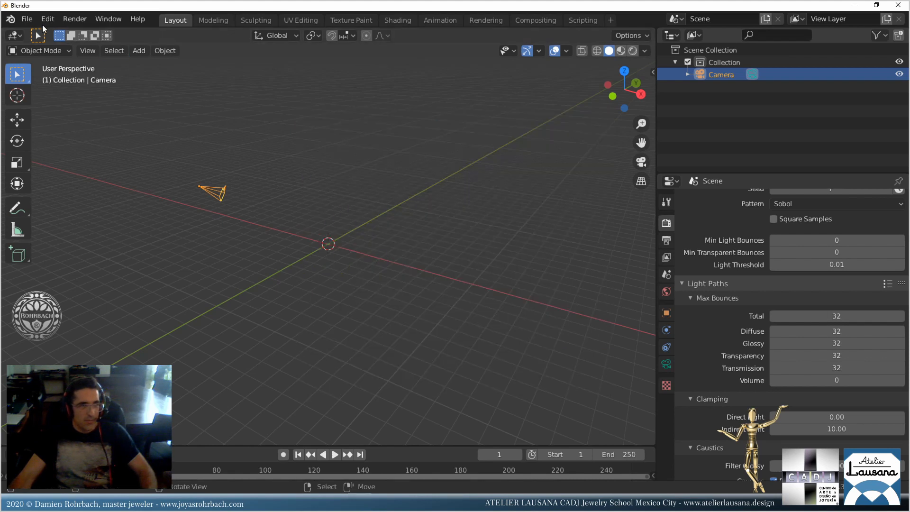
Open the GEMSTONES-COLLECTION.blend file and show the gemstone layout in top view.
click(27, 19)
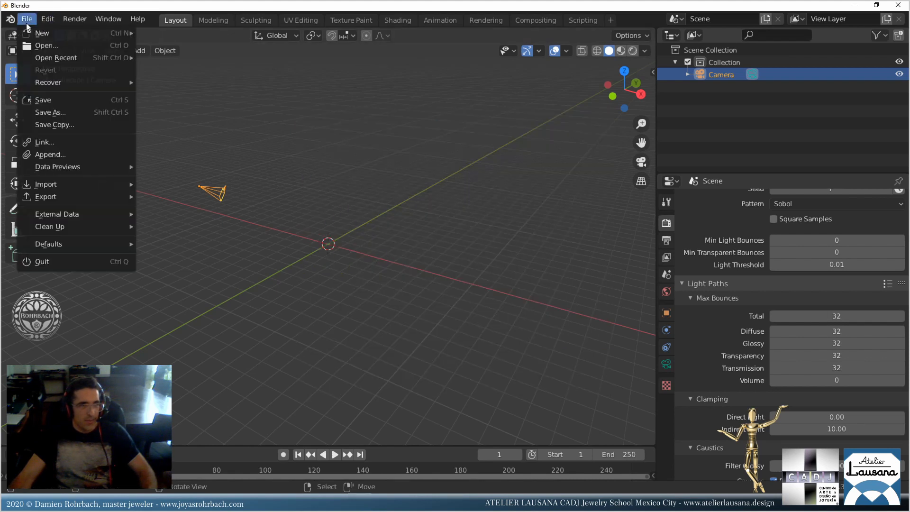
click(54, 47)
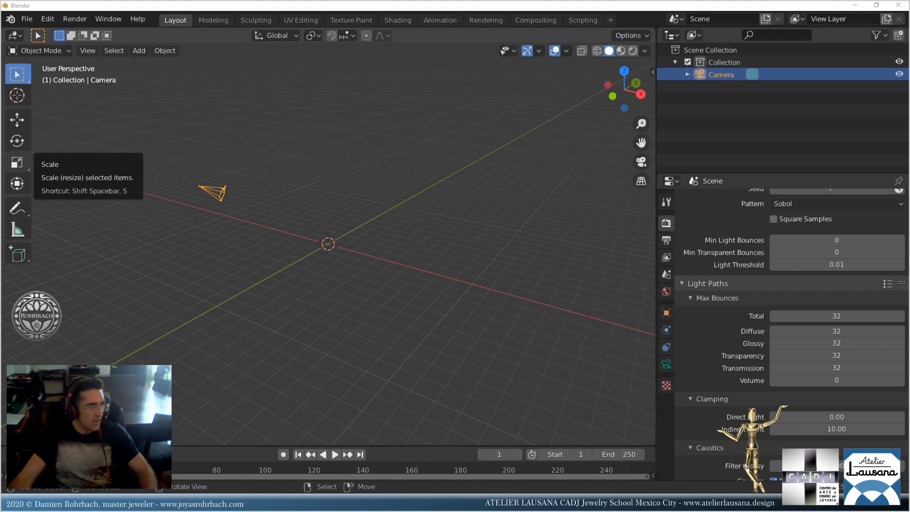
scroll(369, 241, up, 2)
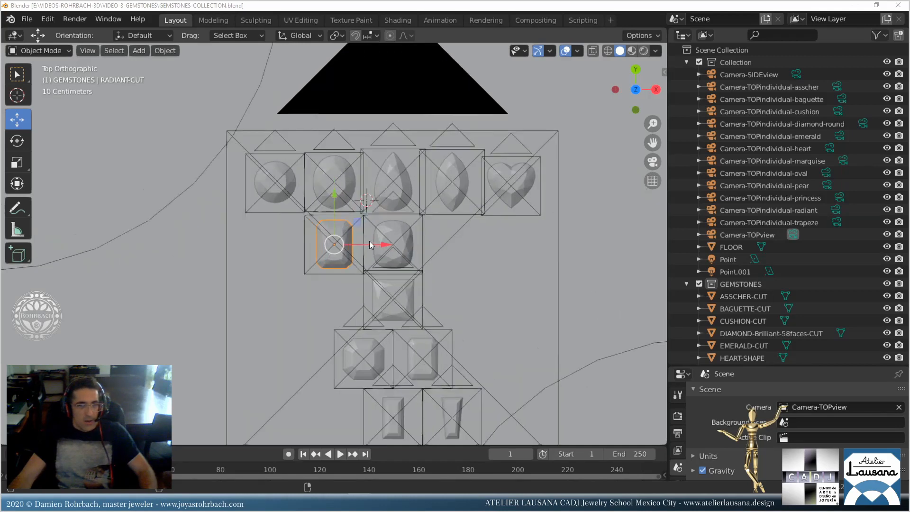
middle_drag(415, 297, 365, 260)
key(KP_7)
scroll(348, 256, up, 1)
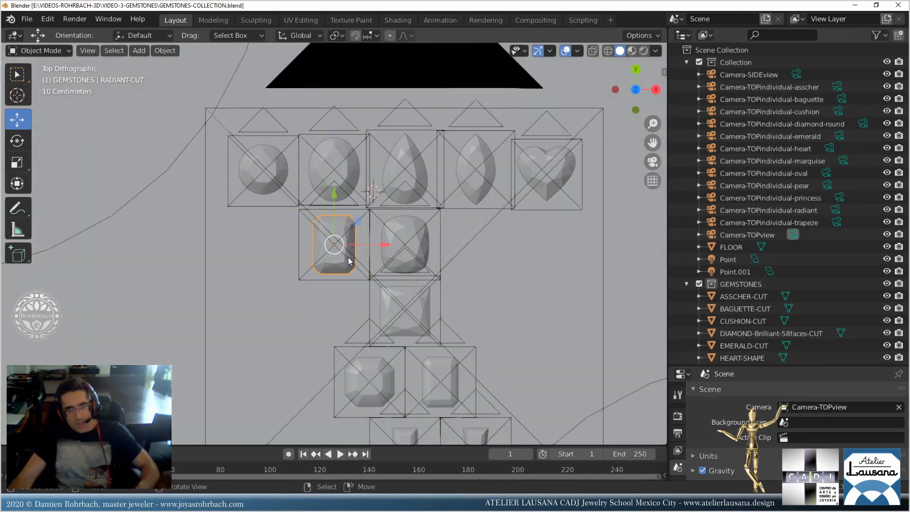
shift+middle_drag(386, 319, 334, 260)
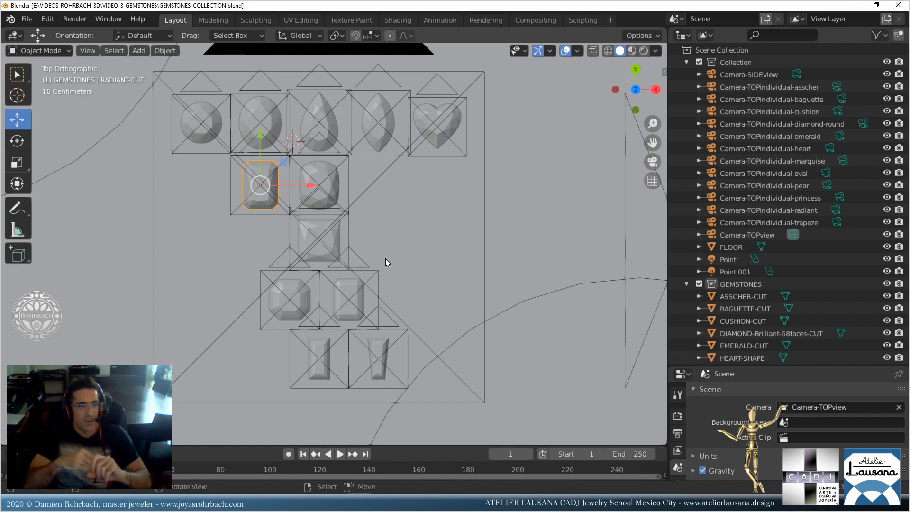
Save a copy of the scene under the file name VIDEO-6-RINGS.blend.
key(KP_3)
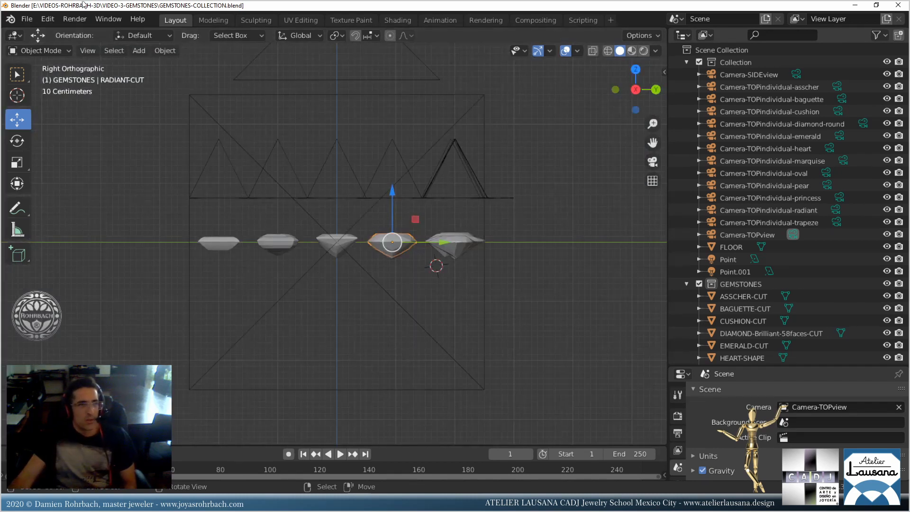
click(27, 19)
click(60, 115)
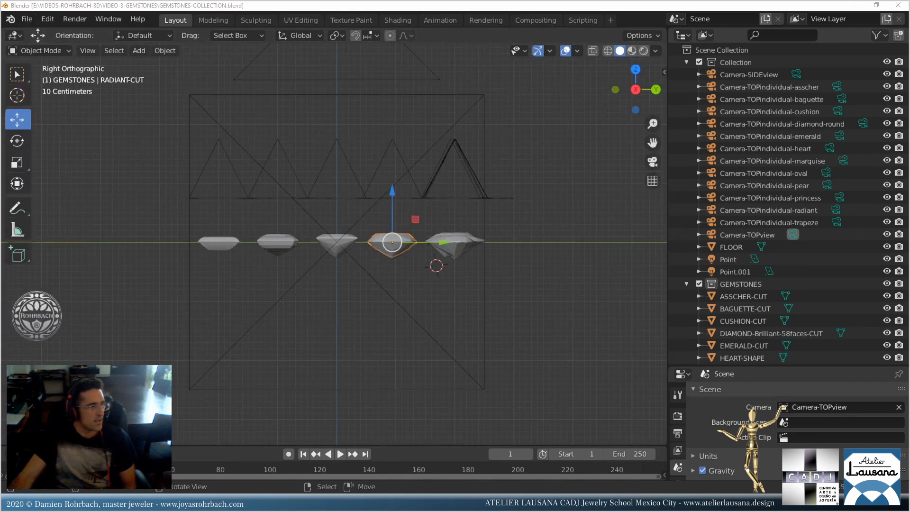
key(Return)
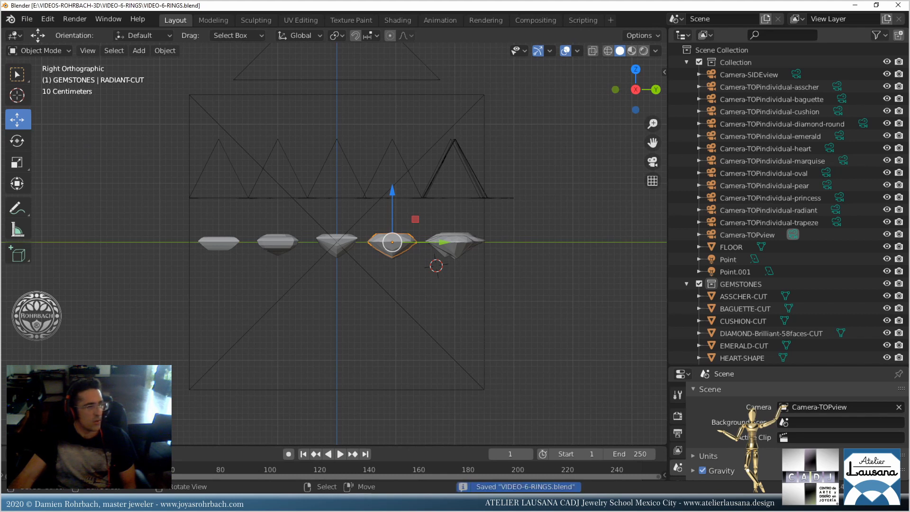
middle_drag(368, 169, 381, 209)
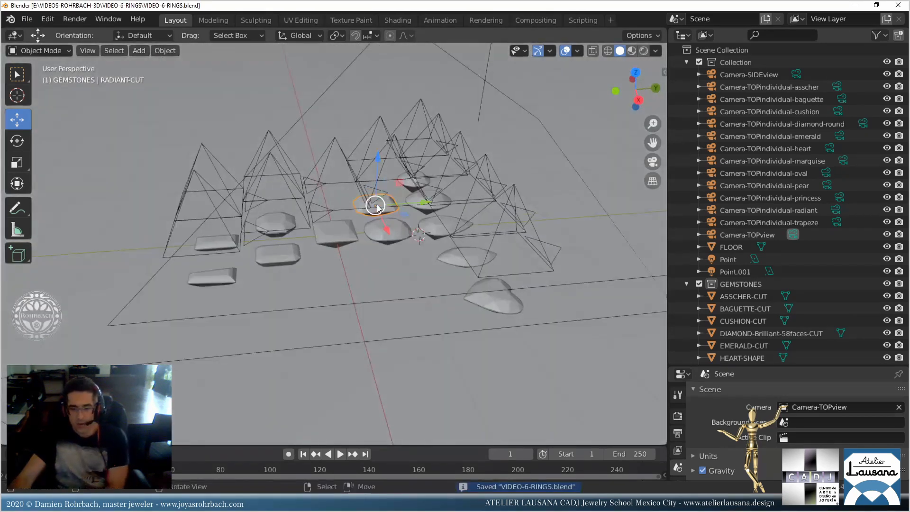
key(KP_3)
drag(105, 145, 510, 191)
key(Delete)
middle_drag(371, 212, 396, 240)
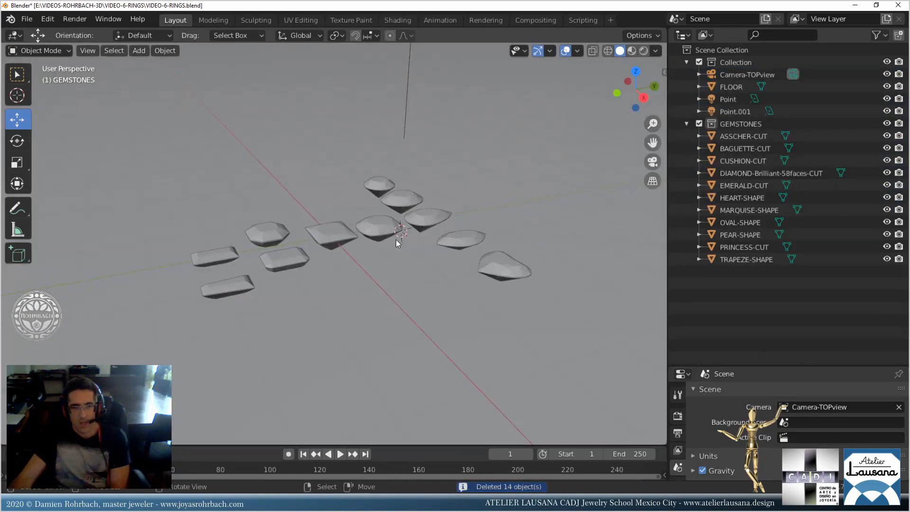
key(KP_7)
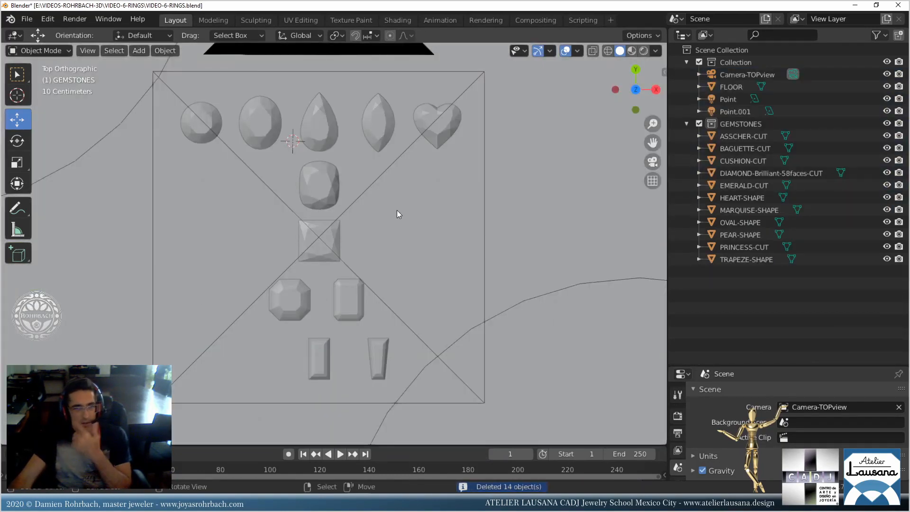
click(354, 197)
click(360, 197)
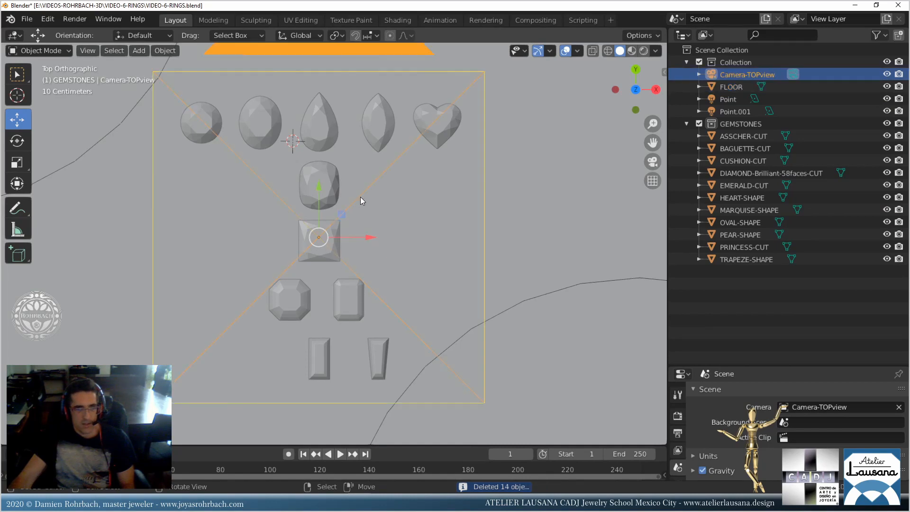
key(Delete)
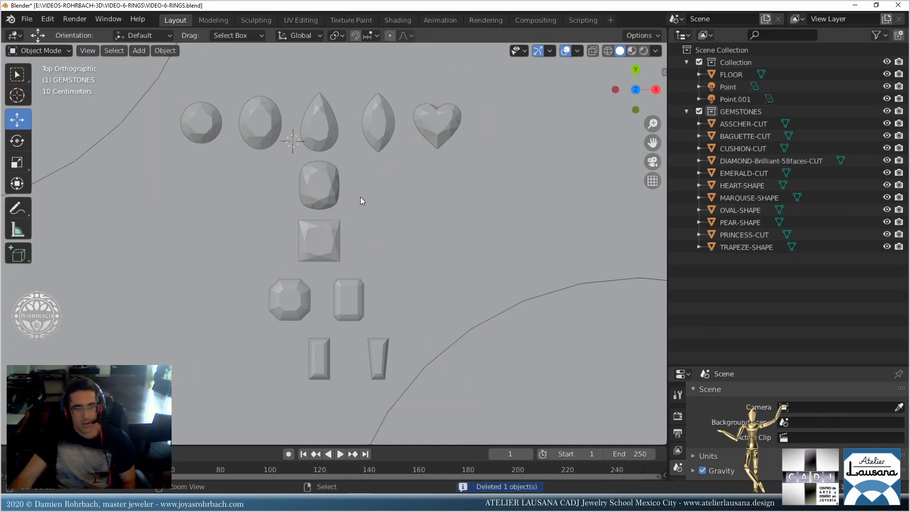
key(ctrl+z)
key(ctrl+z)
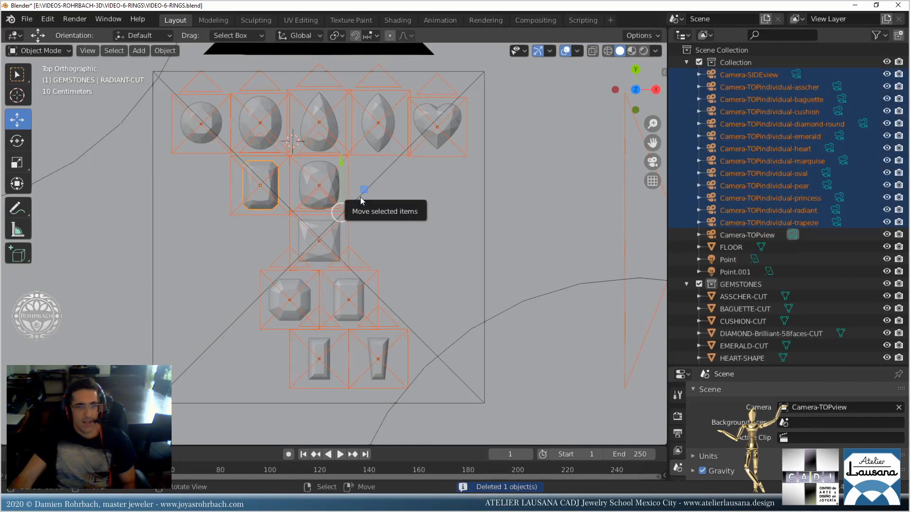
Delete the side, individual and top-view cameras while keeping every gemstone, and save the file.
key(alt+a)
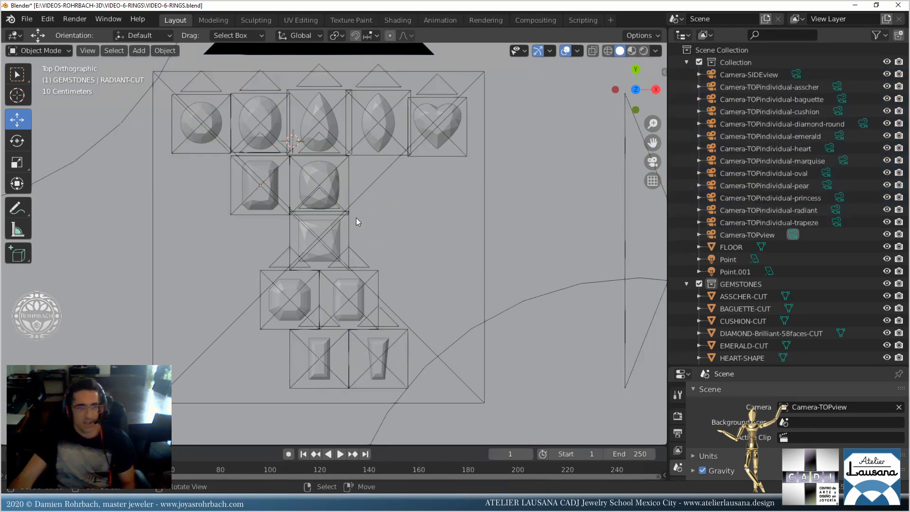
key(KP_3)
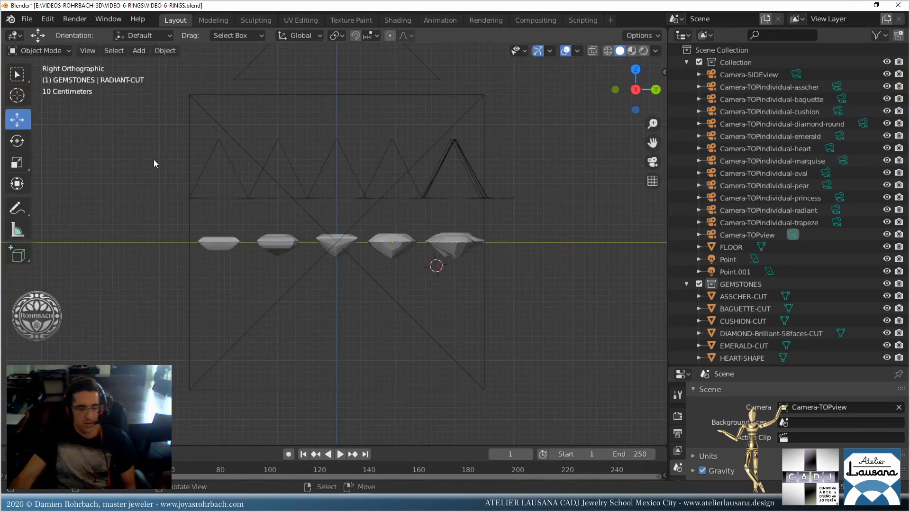
drag(161, 55, 545, 180)
key(Delete)
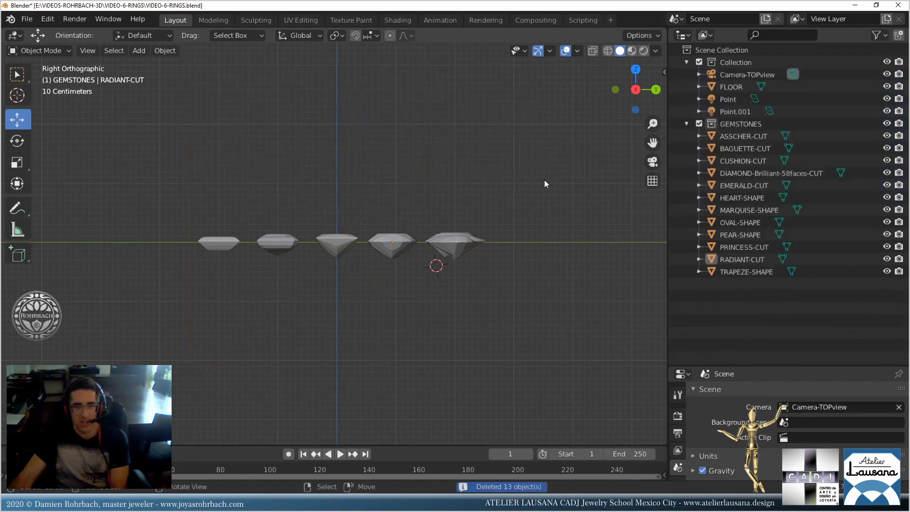
key(KP_7)
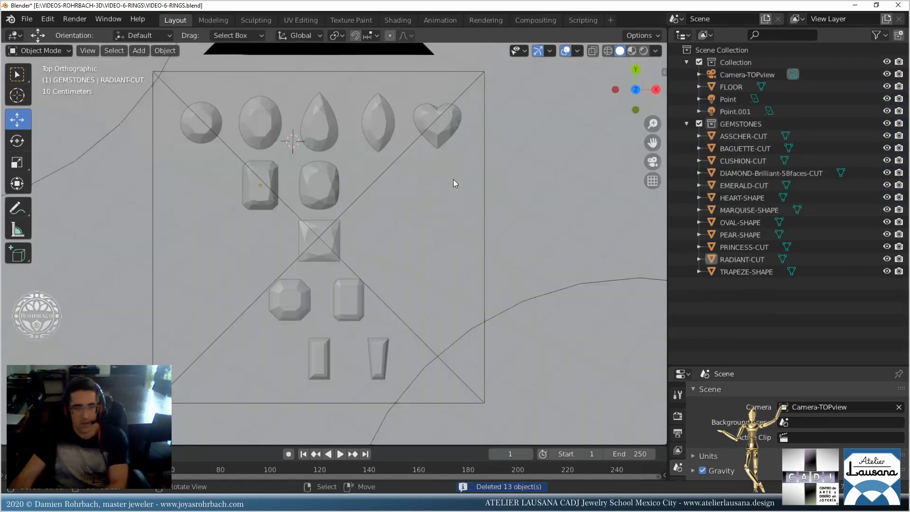
click(345, 212)
key(Delete)
key(ctrl+s)
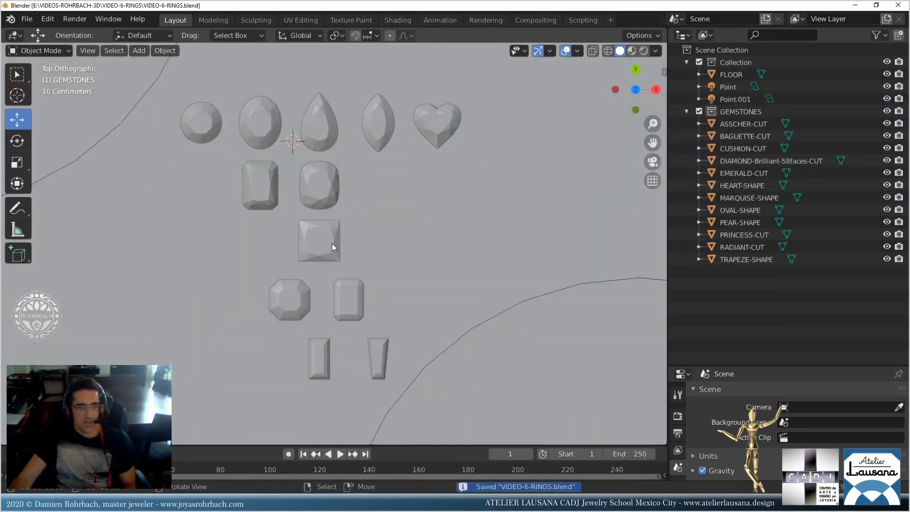
Delete the oval, pear, marquise, heart and radiant-cut gemstones together.
click(273, 108)
shift+click(322, 129)
shift+click(379, 125)
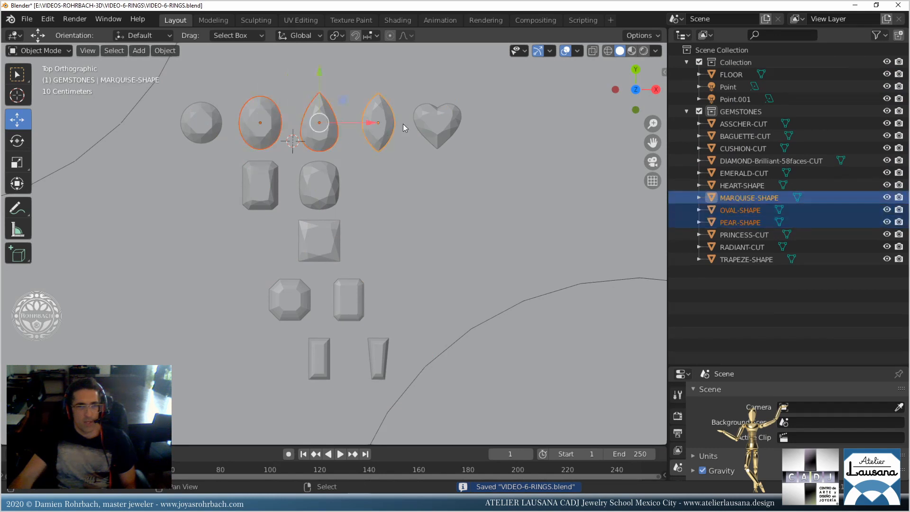
shift+click(426, 121)
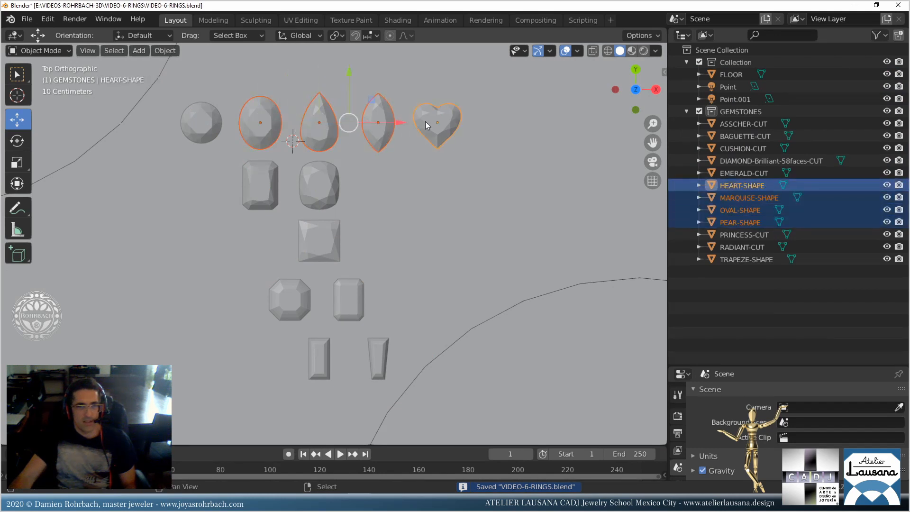
shift+click(265, 182)
key(Delete)
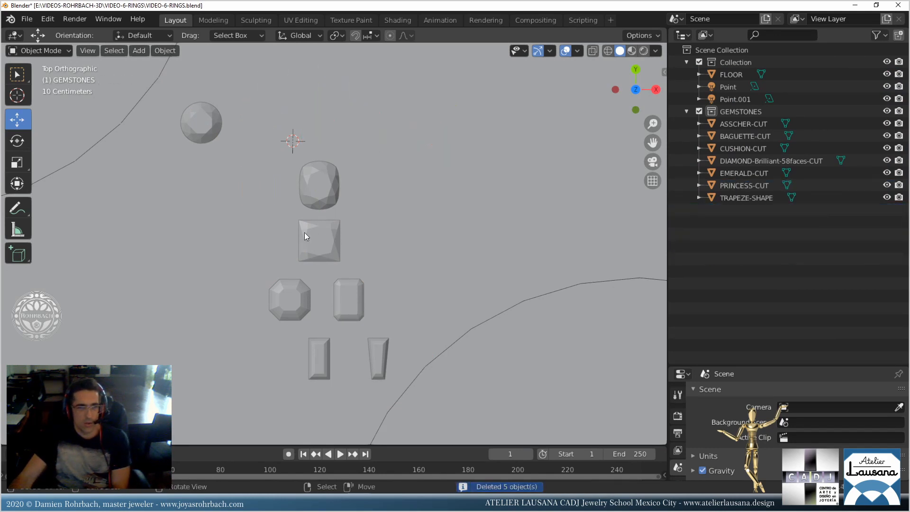
Delete the emerald-cut, baguette-cut and trapeze-shaped gemstones.
click(361, 297)
key(Delete)
click(318, 354)
key(Delete)
click(376, 349)
key(Delete)
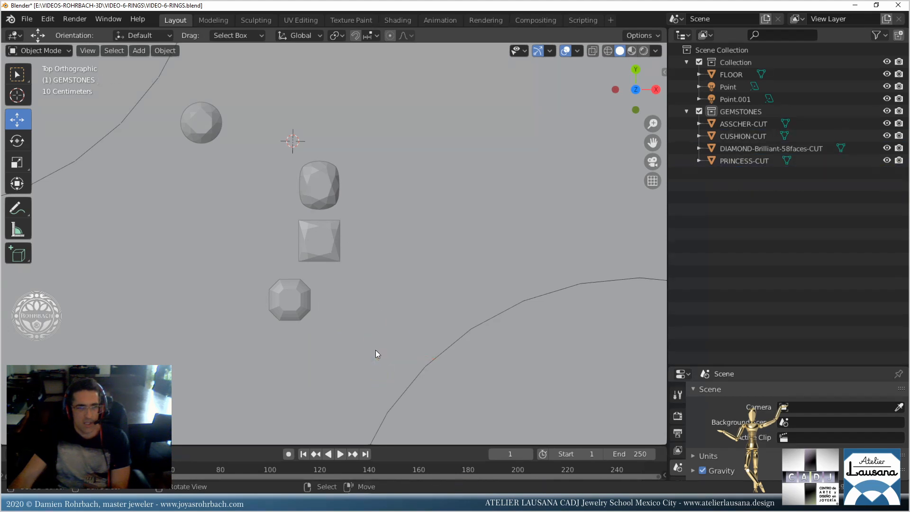
Move the cushion-cut and princess-cut gemstones up into a row beside the round diamond.
click(338, 185)
key(g)
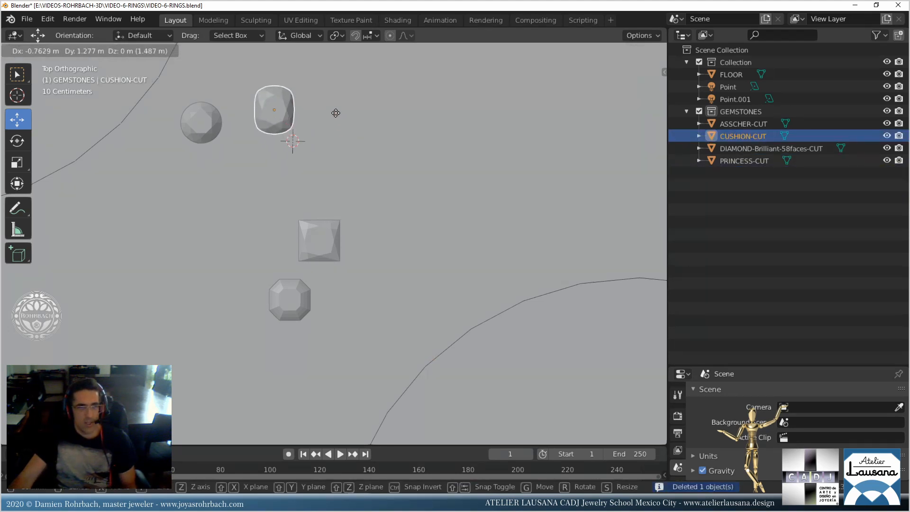
click(327, 89)
click(319, 241)
key(g)
click(402, 137)
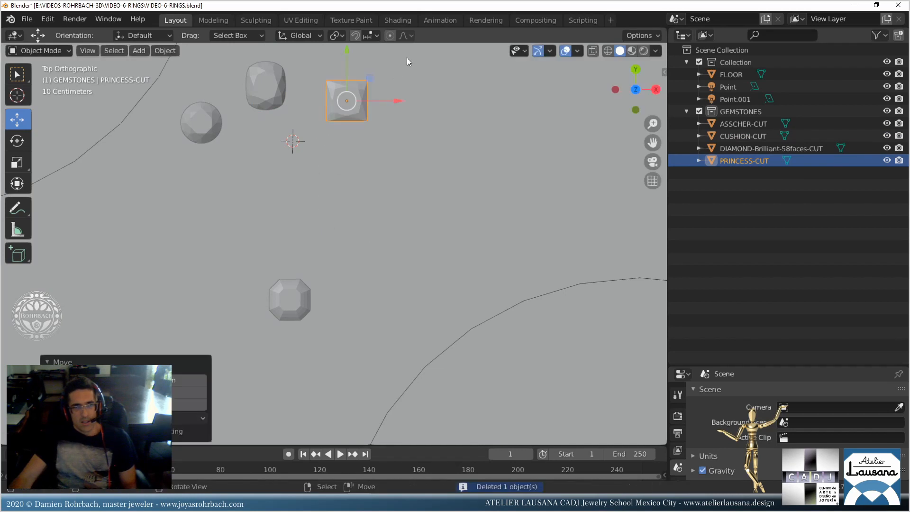
key(g)
click(379, 121)
Move the asscher-cut gemstone up beside the princess cut and save the file.
click(293, 318)
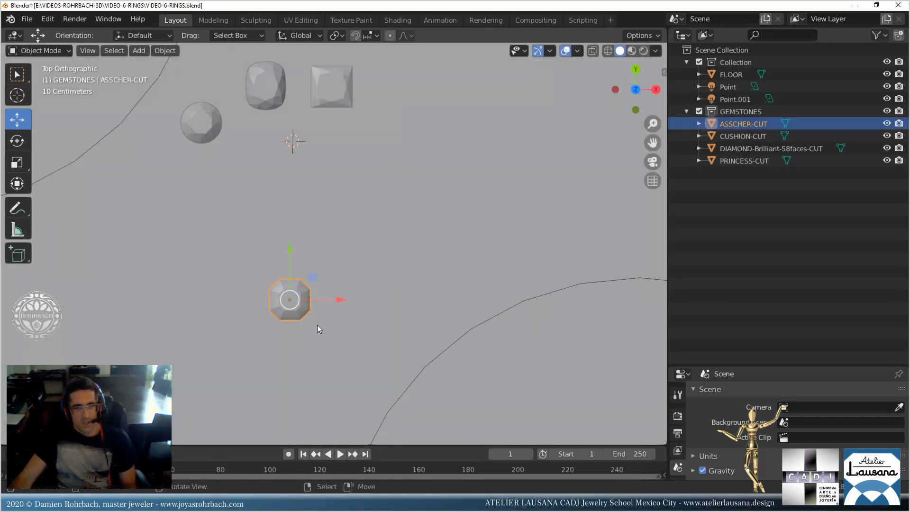
key(g)
click(432, 120)
key(ctrl+s)
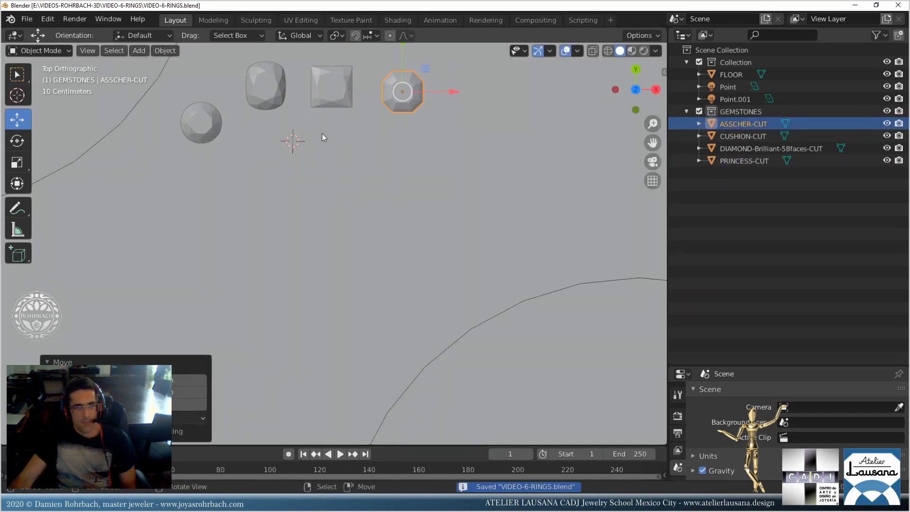
Set the round brilliant diamond's X and Y dimensions to 3 m.
click(210, 120)
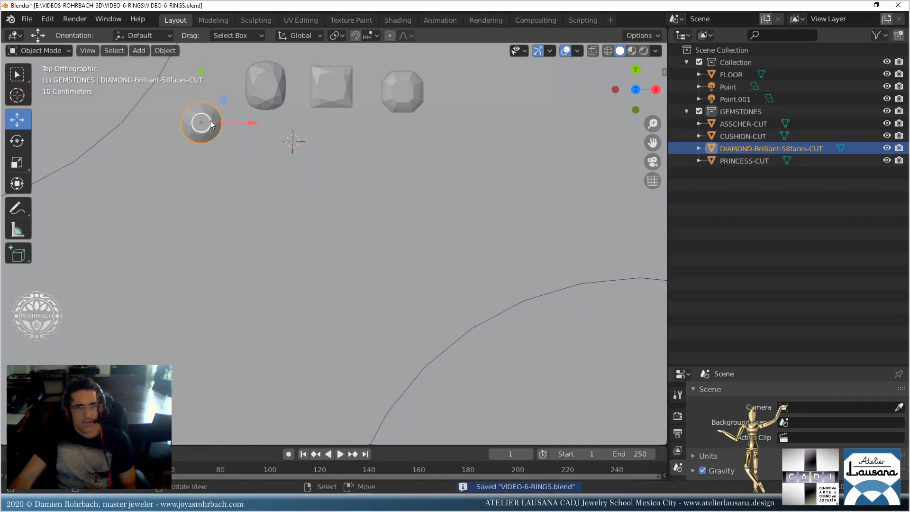
key(n)
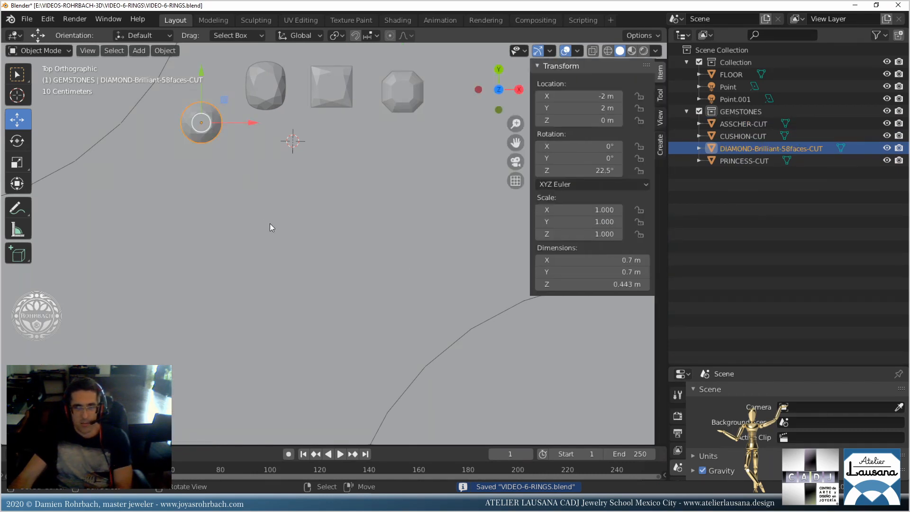
click(568, 262)
text(3)
key(Tab)
text(3)
key(Return)
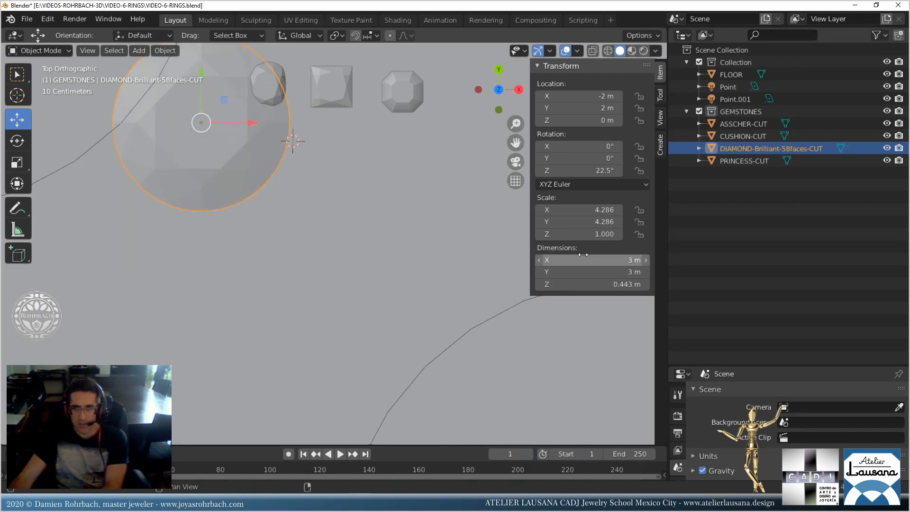
Copy the diamond's Y scale of 4.286 to its Z scale so that it scales uniformly.
click(579, 222)
key(ctrl+c)
double_click(571, 238)
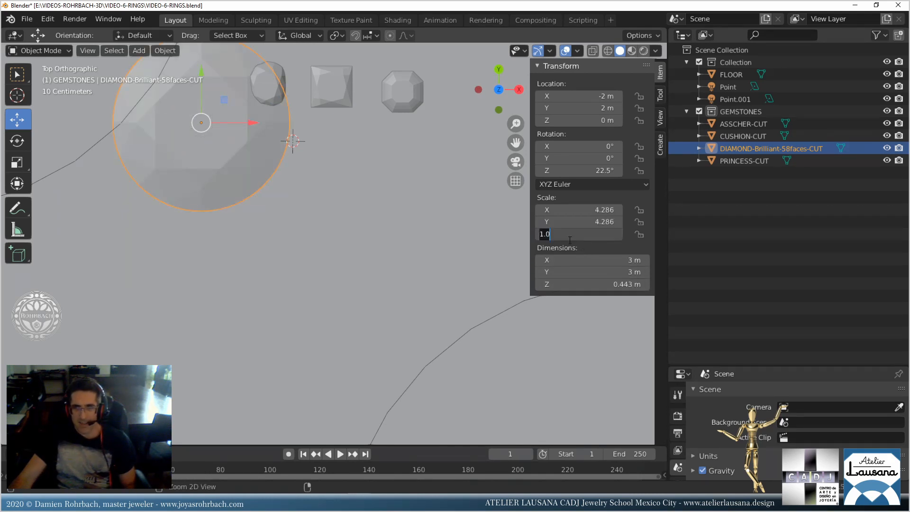
key(ctrl+v)
click(489, 260)
Set the diamond's X and Y location to 0 m and show it in front view.
click(589, 99)
text(0)
key(Return)
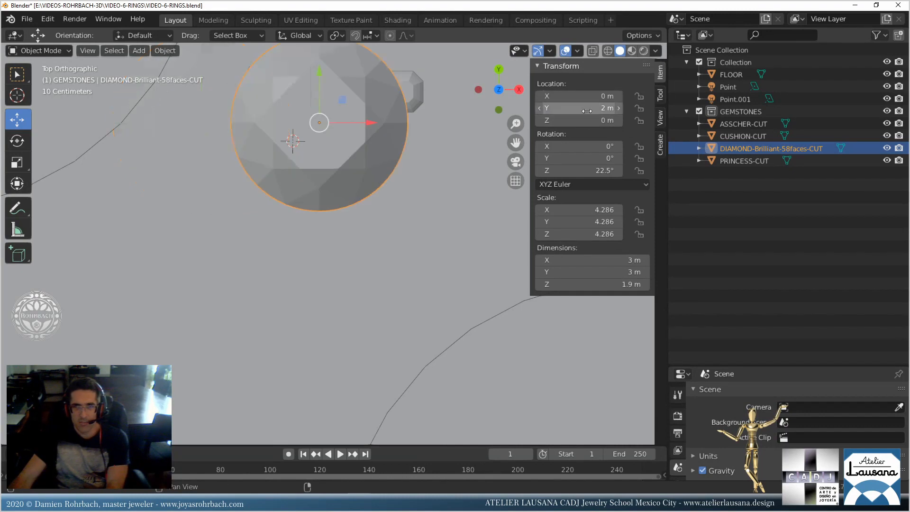
click(587, 108)
text(0)
key(Return)
scroll(346, 277, down, 6)
middle_drag(346, 277, 358, 220)
key(KP_1)
scroll(362, 218, up, 4)
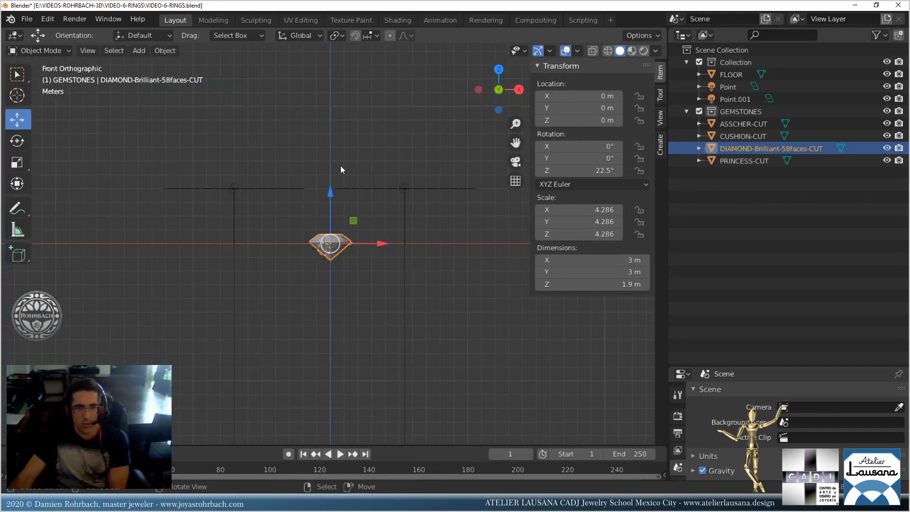
middle_drag(327, 208, 325, 255)
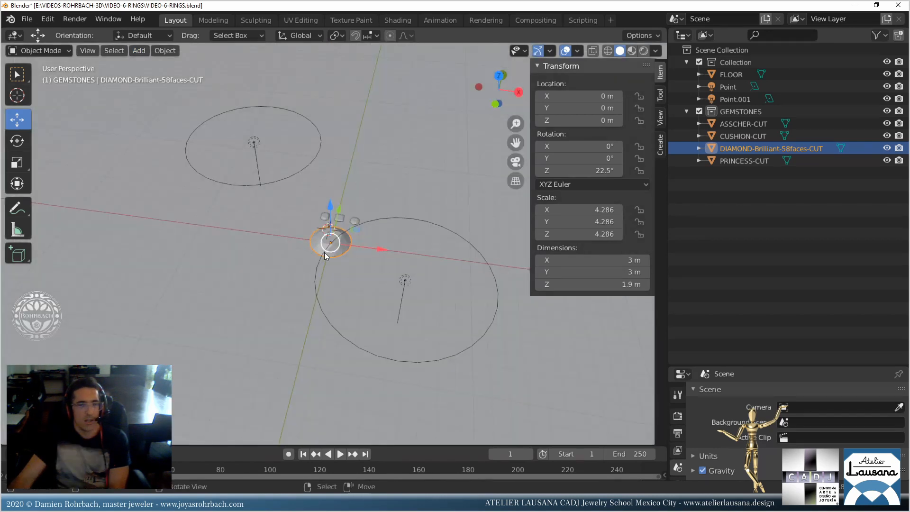
key(KP_1)
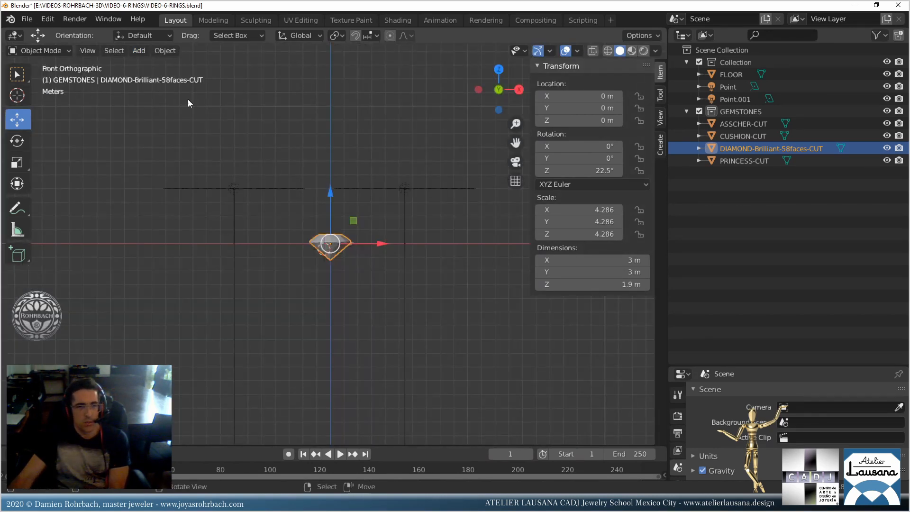
Add a Bezier circle and set its X, Y and Z location to 0 m.
click(140, 53)
mouse_move(151, 79)
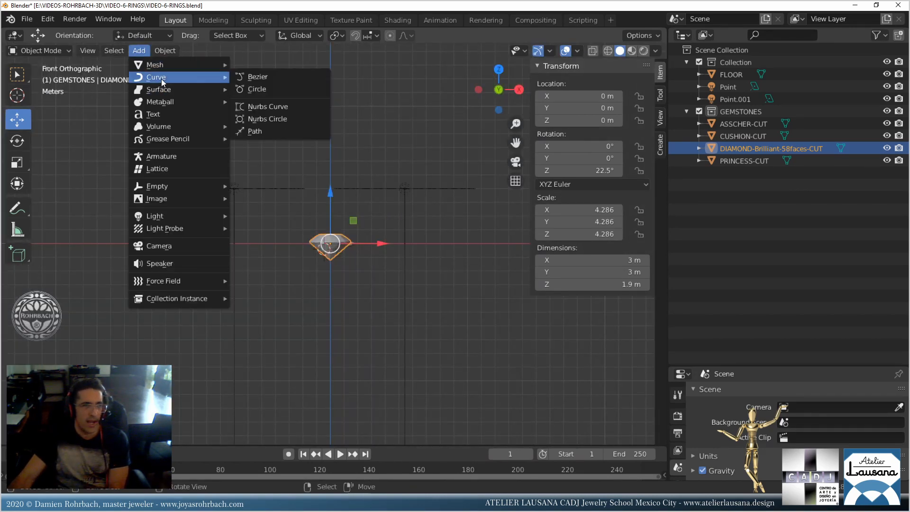
click(290, 92)
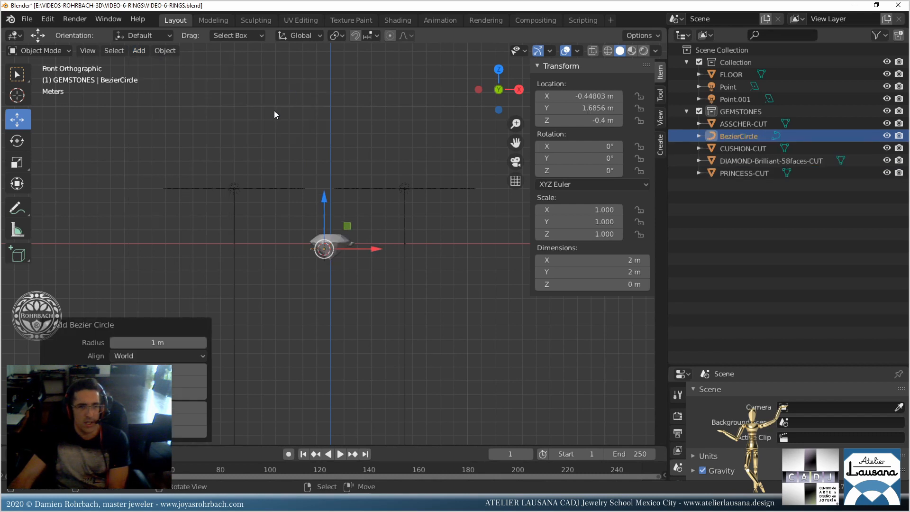
click(157, 369)
text(0)
key(Tab)
text(0)
key(Return)
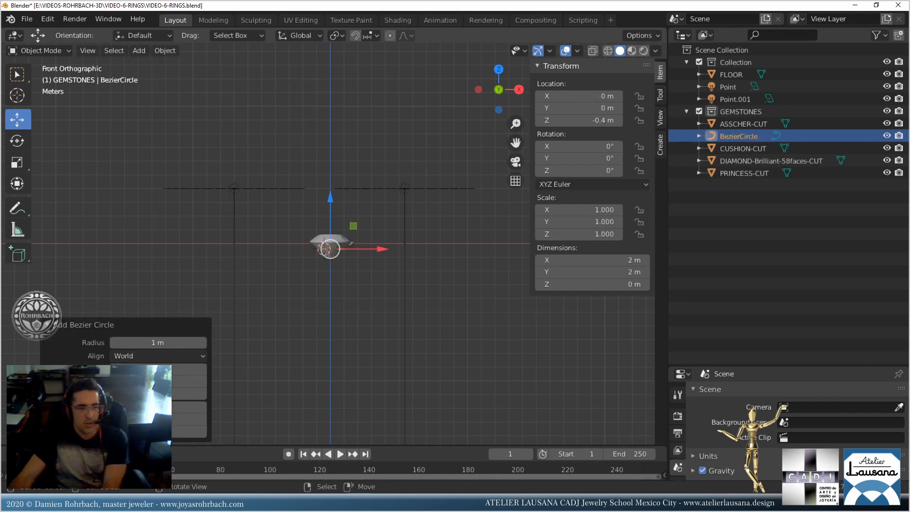
text(0)
key(Return)
Align the new Bezier circle to the front view, set its radius to 9.1 m, and save the file.
click(155, 357)
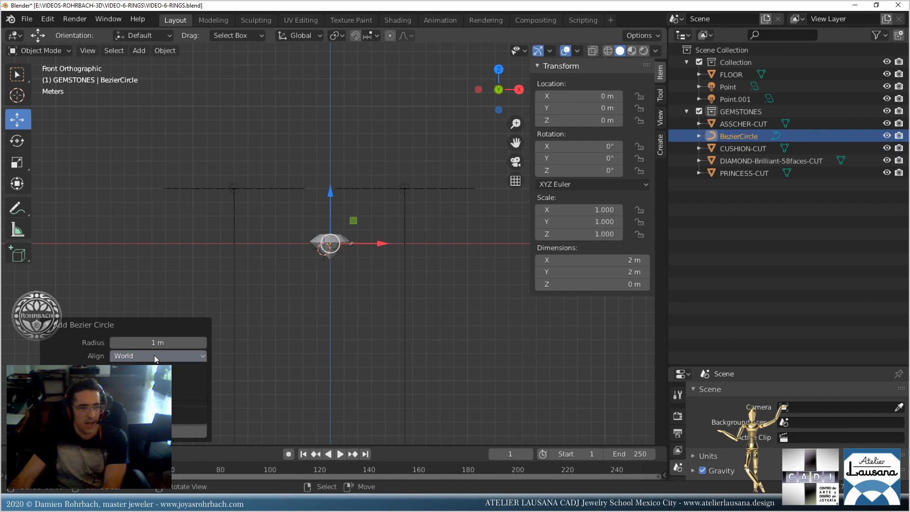
click(164, 382)
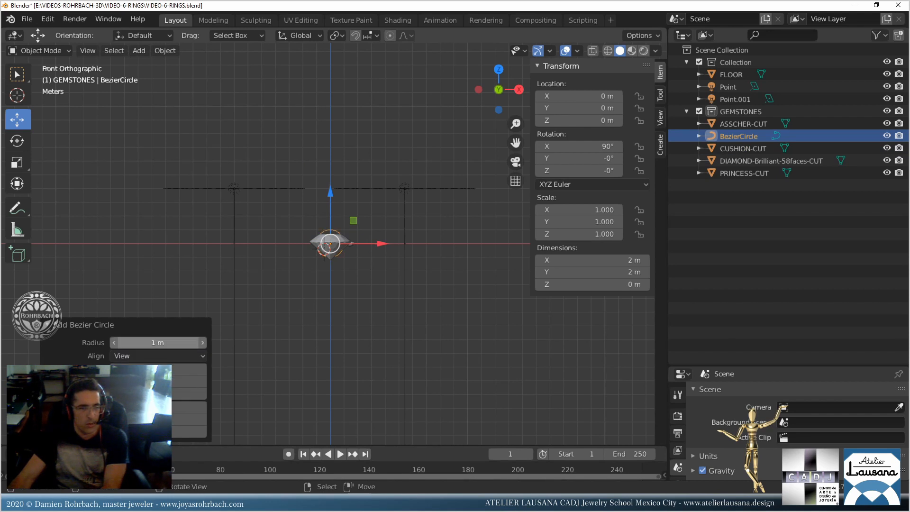
click(158, 343)
text(9.1)
key(Return)
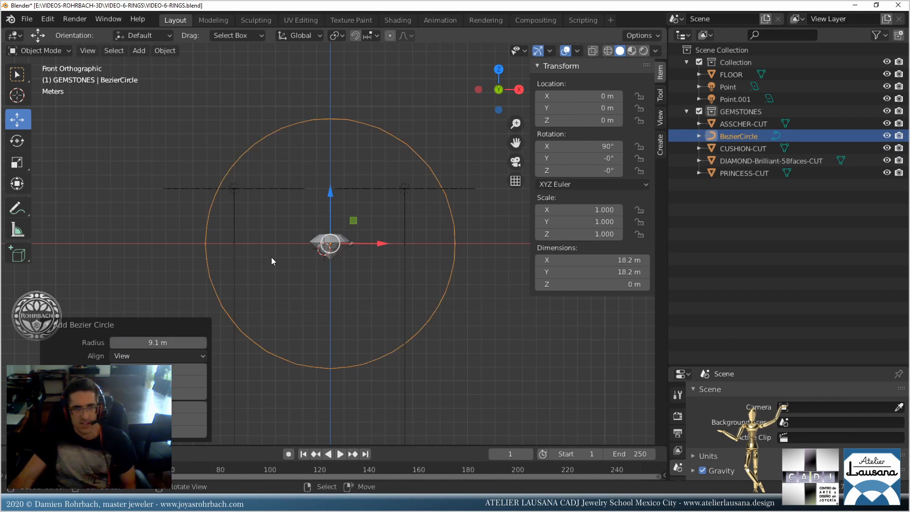
key(ctrl+s)
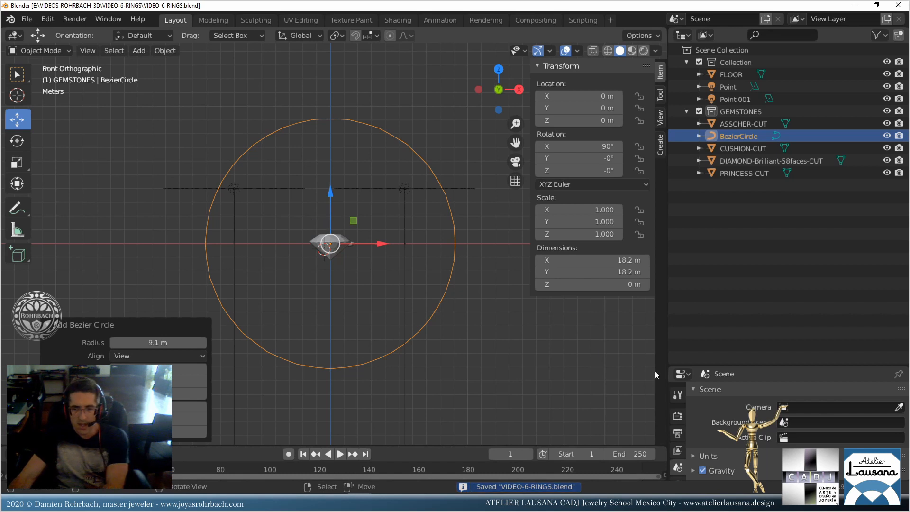
Set the Bezier circle's preview resolution U to 80, hide the transform sidebar, and save the file.
drag(711, 368, 711, 119)
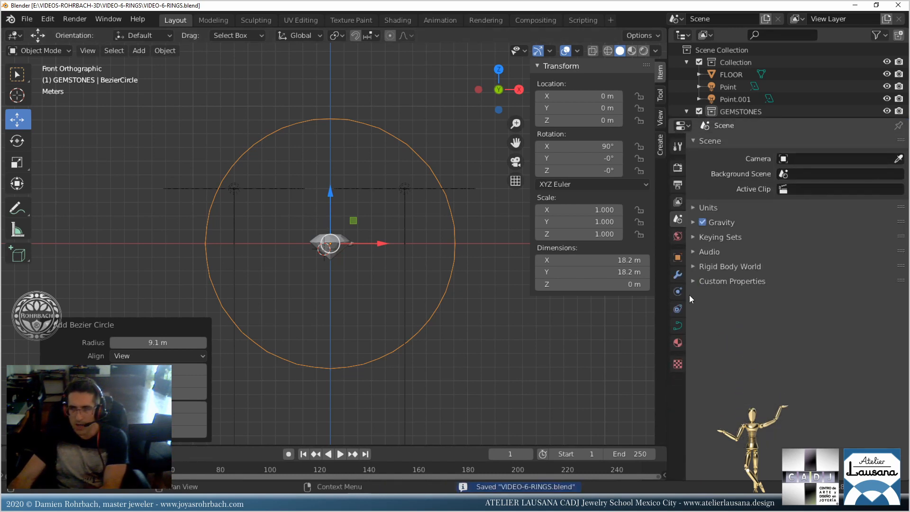
click(678, 325)
click(795, 195)
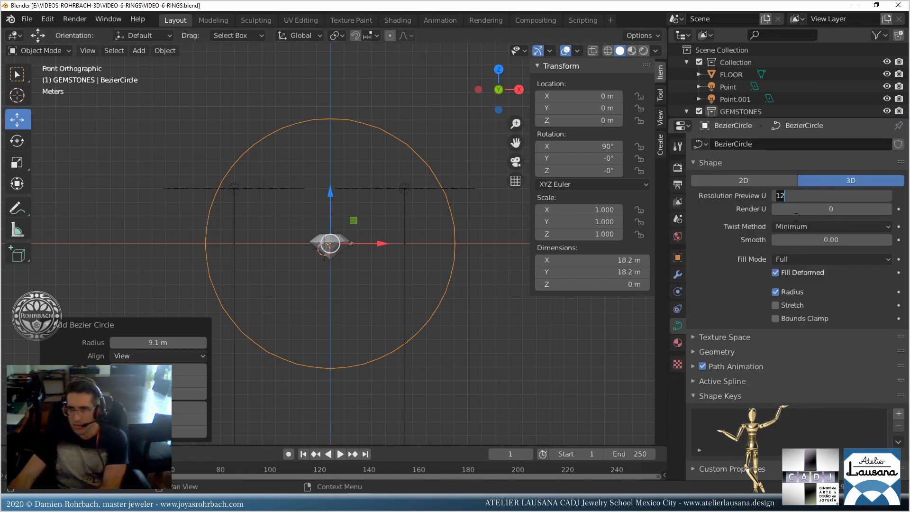
text(80)
key(Return)
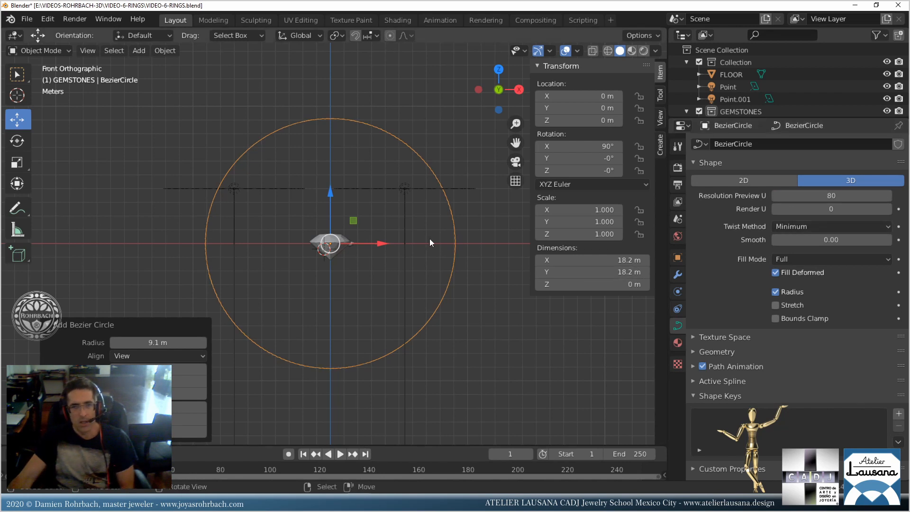
scroll(414, 204, up, 3)
scroll(415, 201, down, 2)
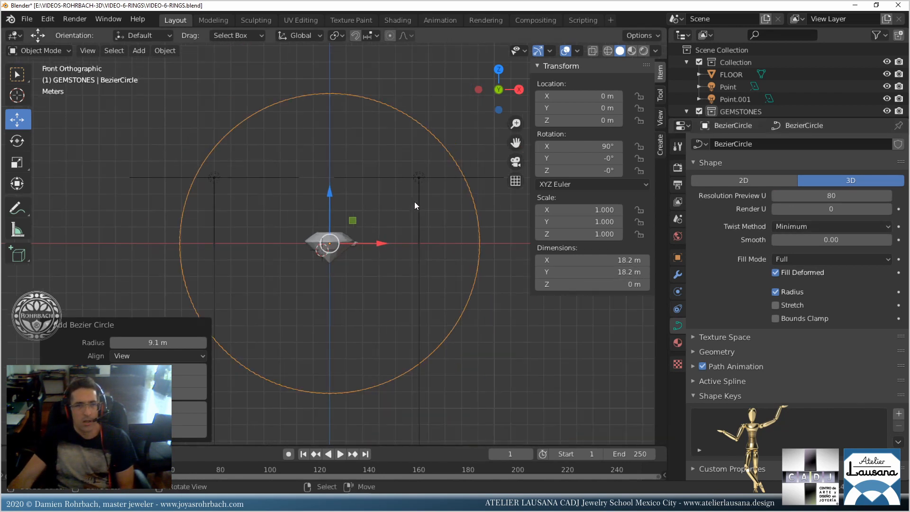
key(n)
key(ctrl+s)
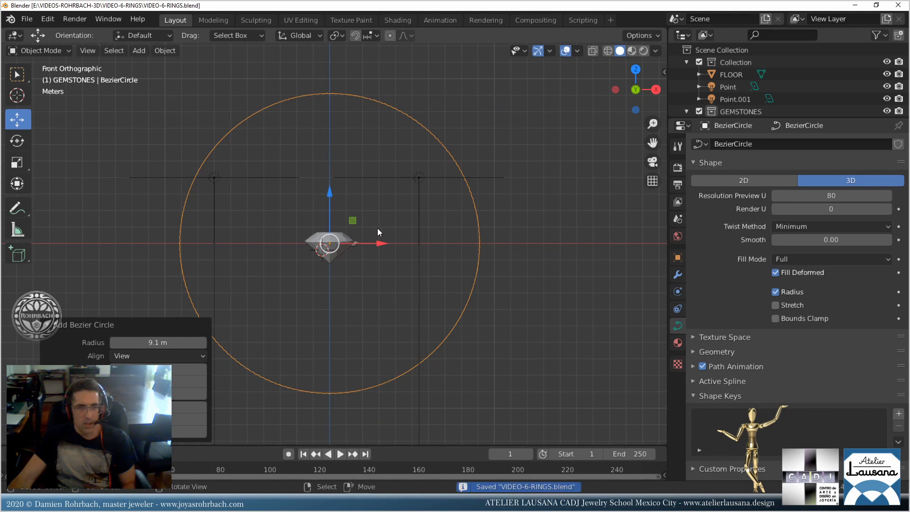
Move the brilliant diamond straight up until its tip sits slightly above the top of the circle, and save the file.
click(337, 235)
drag(331, 217, 356, 116)
shift+middle_drag(355, 116, 370, 254)
scroll(370, 178, up, 4)
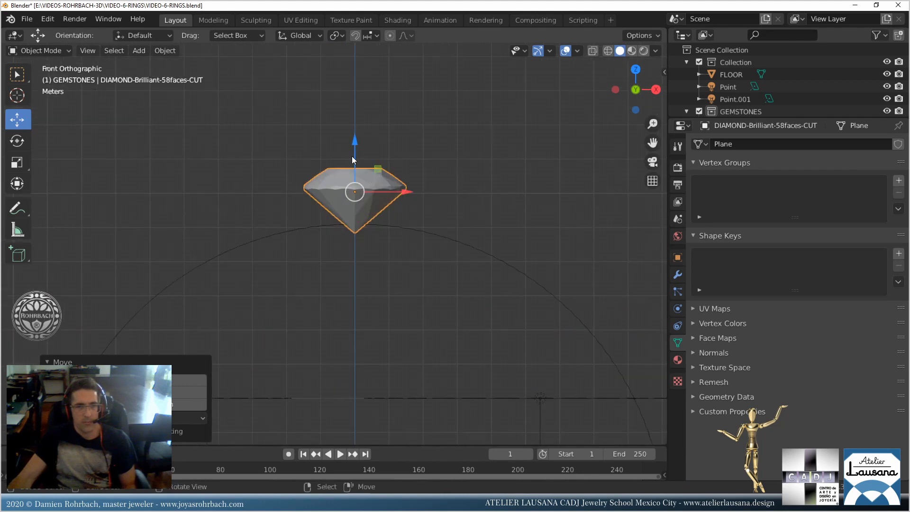
drag(355, 147, 354, 128)
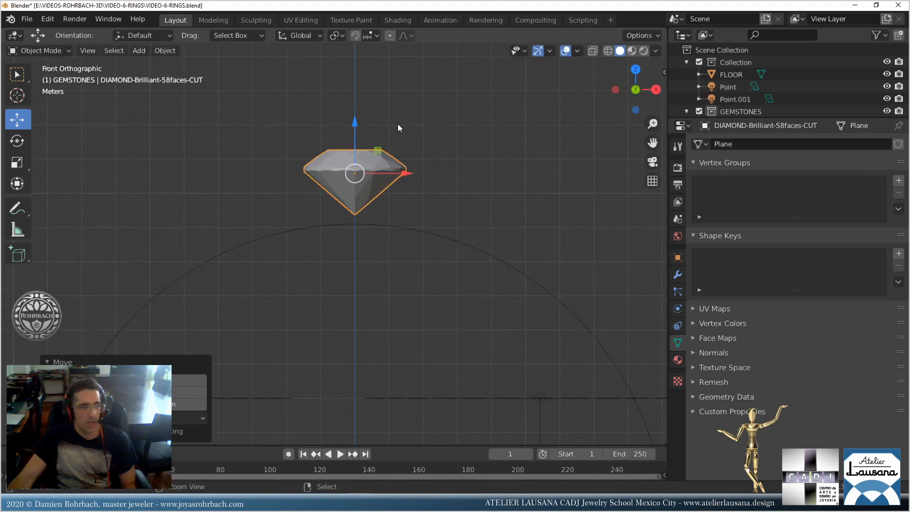
key(ctrl+s)
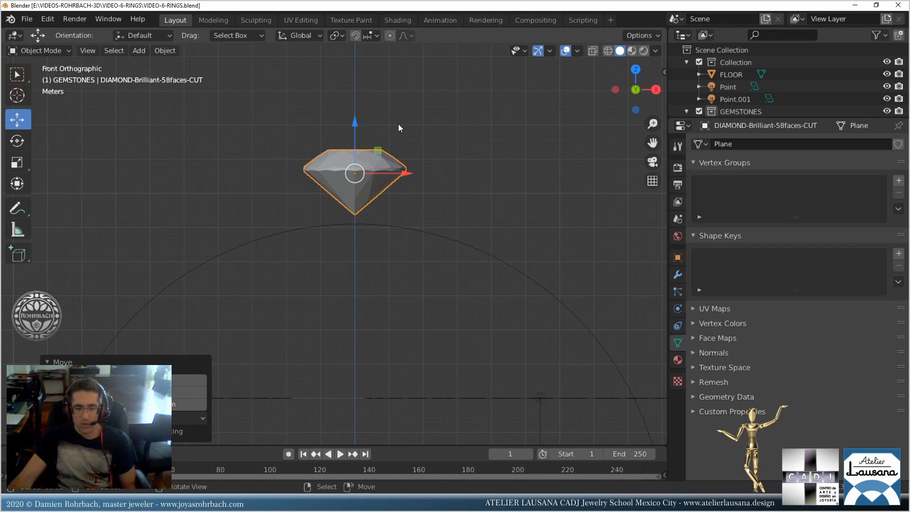
In top view, add a torus mesh and set its X, Y and Z location to 0 m.
key(KP_7)
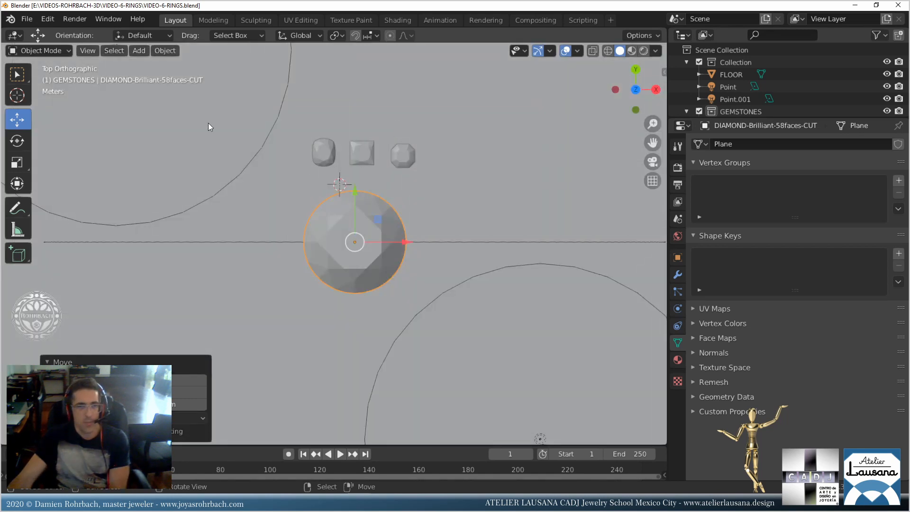
click(142, 50)
mouse_move(151, 65)
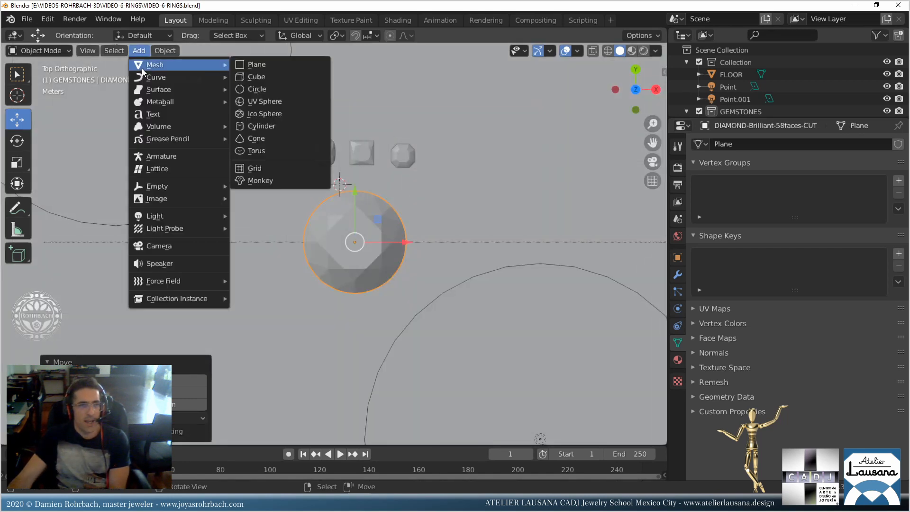
click(256, 150)
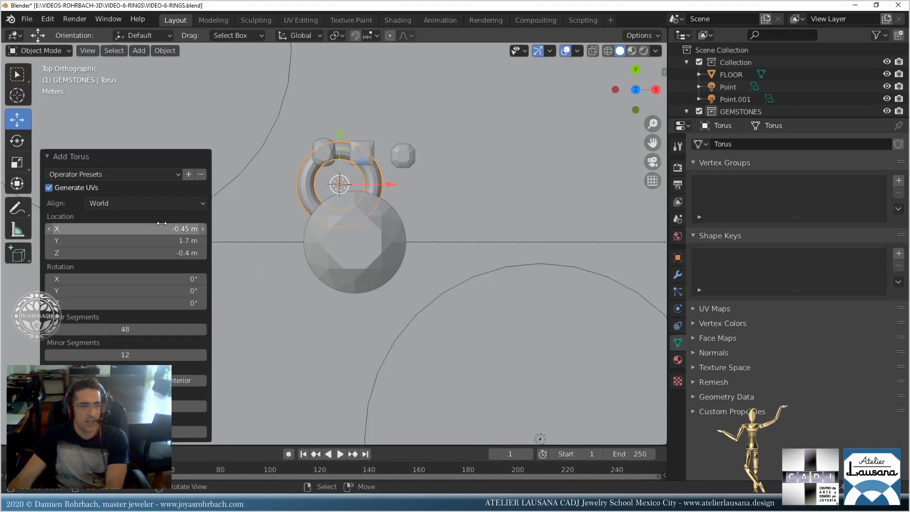
key(BackSpace)
click(159, 241)
drag(191, 253, 210, 262)
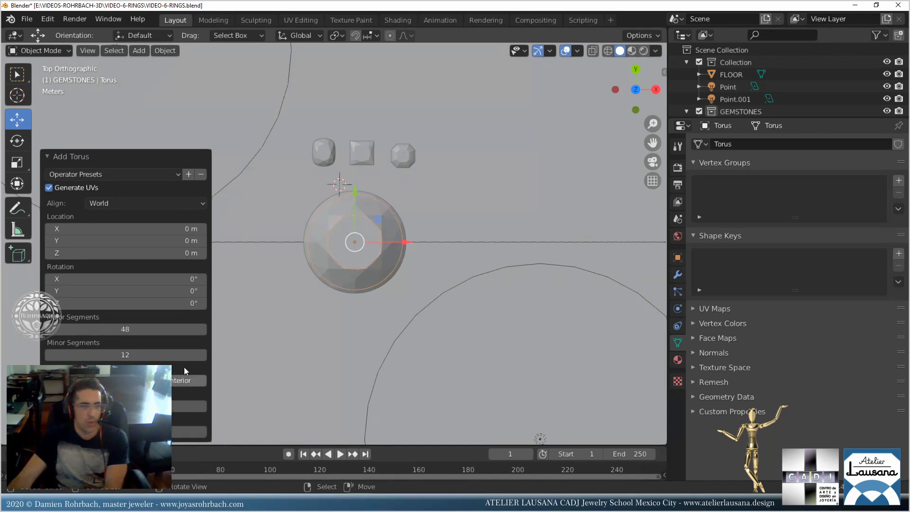
Raise the torus along Z until it sits just below the diamond's girdle.
middle_drag(341, 303, 346, 343)
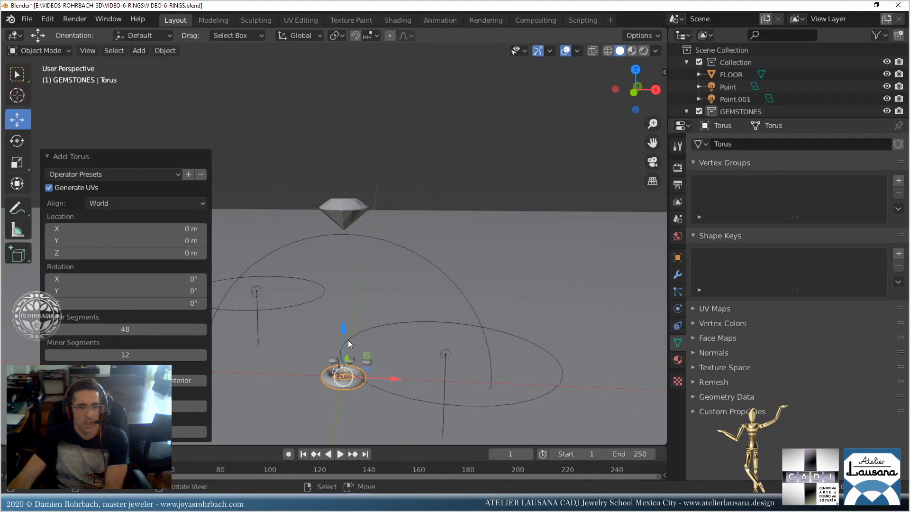
drag(348, 340, 351, 183)
scroll(353, 180, up, 4)
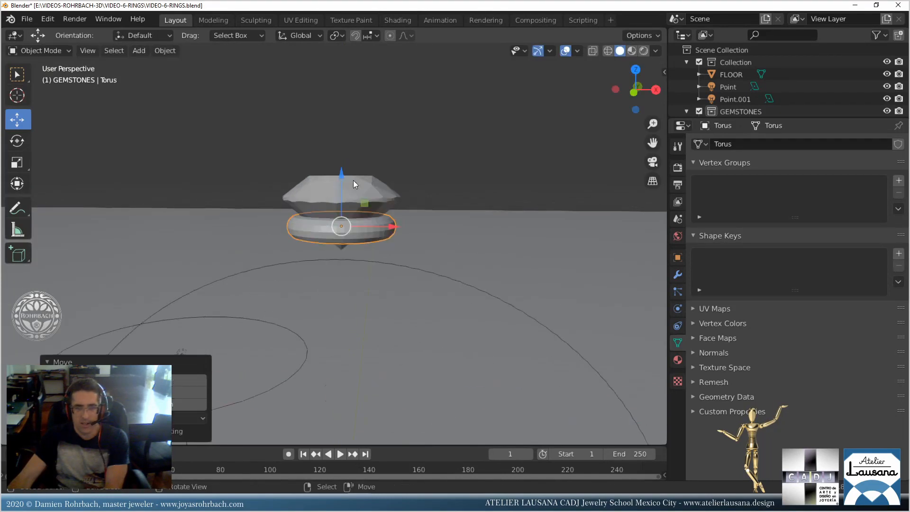
scroll(353, 180, up, 4)
middle_drag(353, 180, 377, 143)
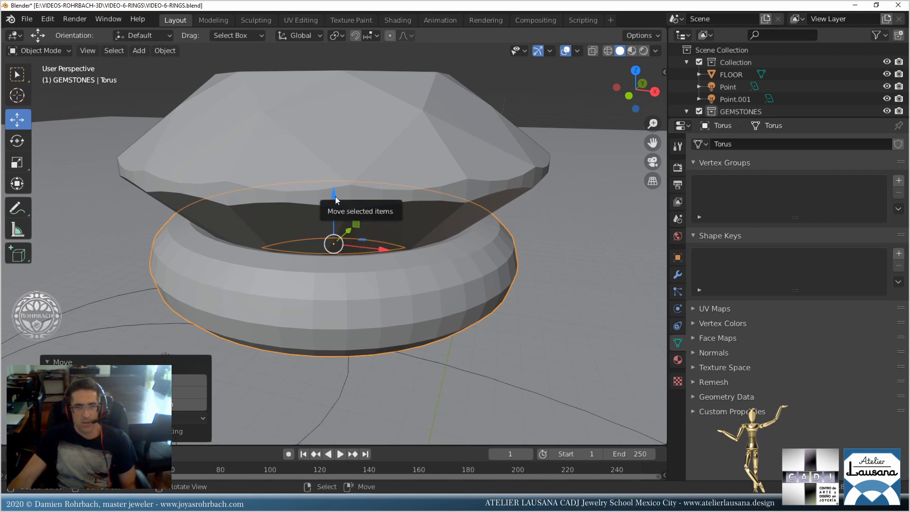
drag(334, 196, 340, 176)
Scale the torus up in top view until its outer edge matches the diamond's outline, and save the file.
key(KP_7)
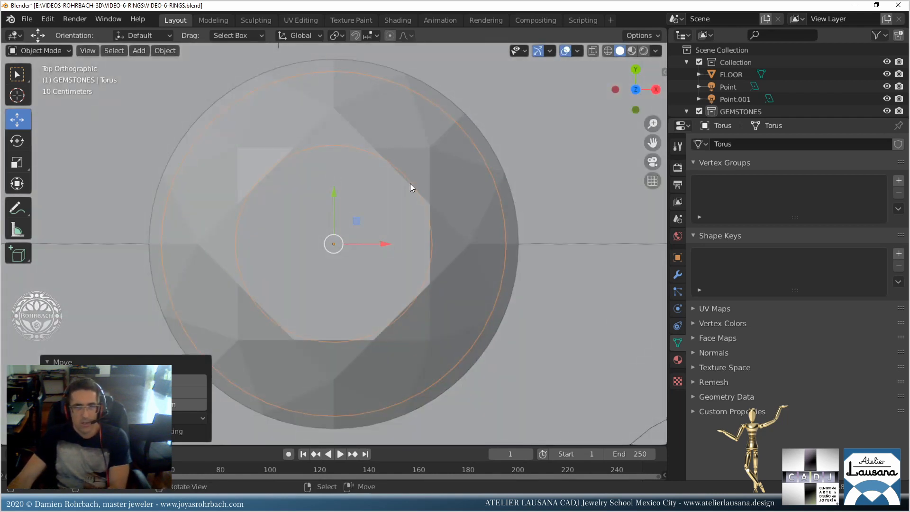
key(s)
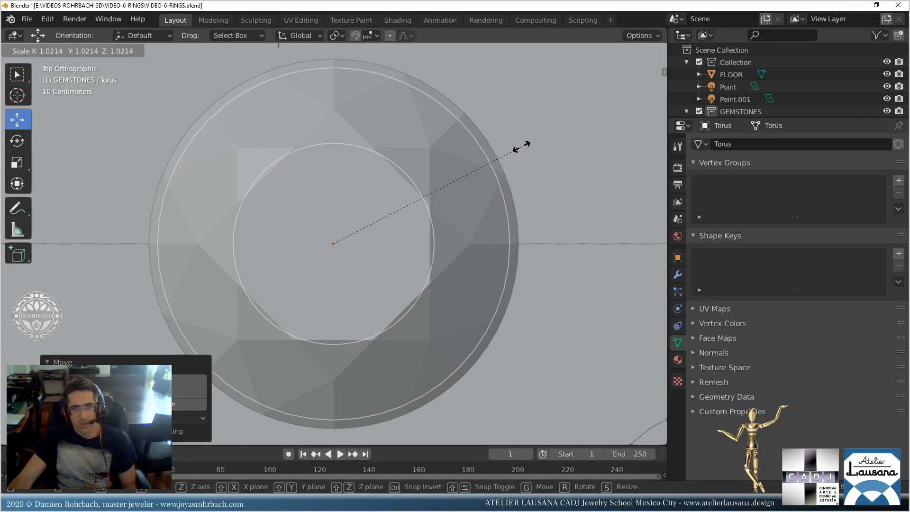
click(529, 142)
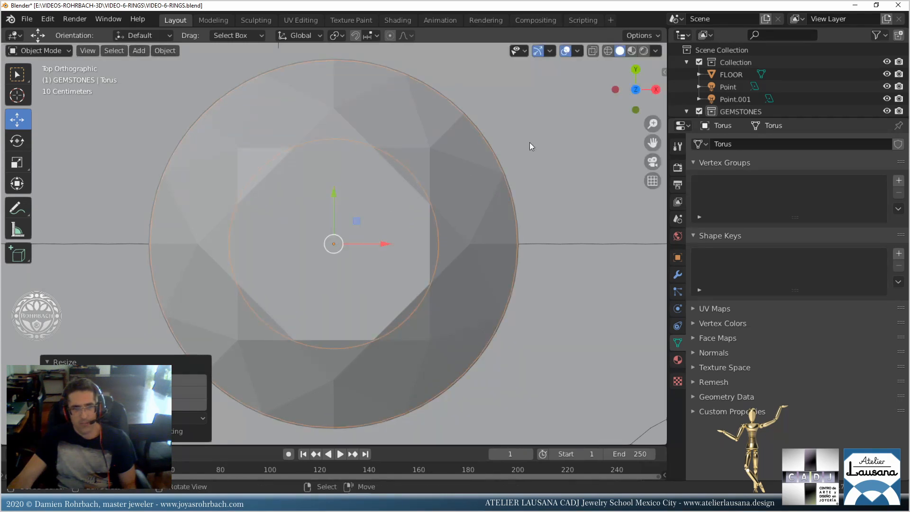
scroll(409, 238, down, 4)
middle_drag(409, 238, 334, 156)
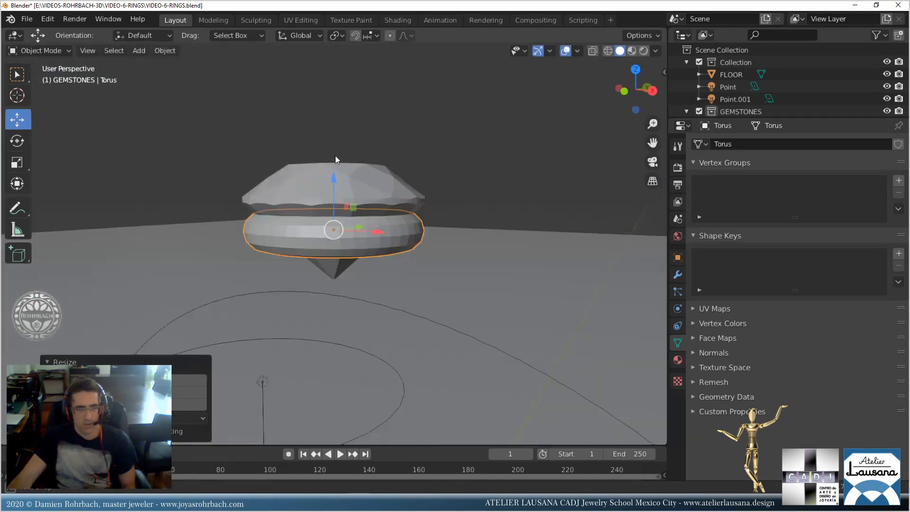
scroll(348, 170, up, 5)
key(ctrl+s)
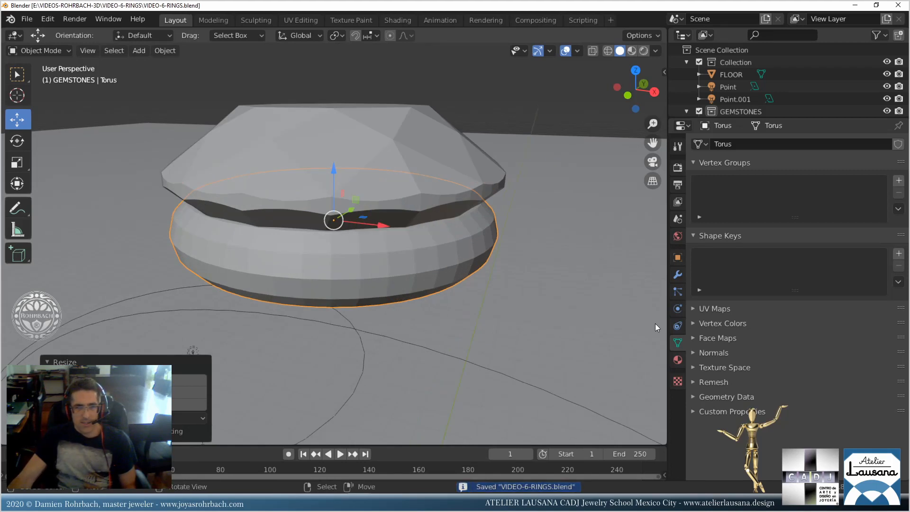
Add a Boolean Difference modifier to the torus with the brilliant diamond as the cutting object.
click(678, 276)
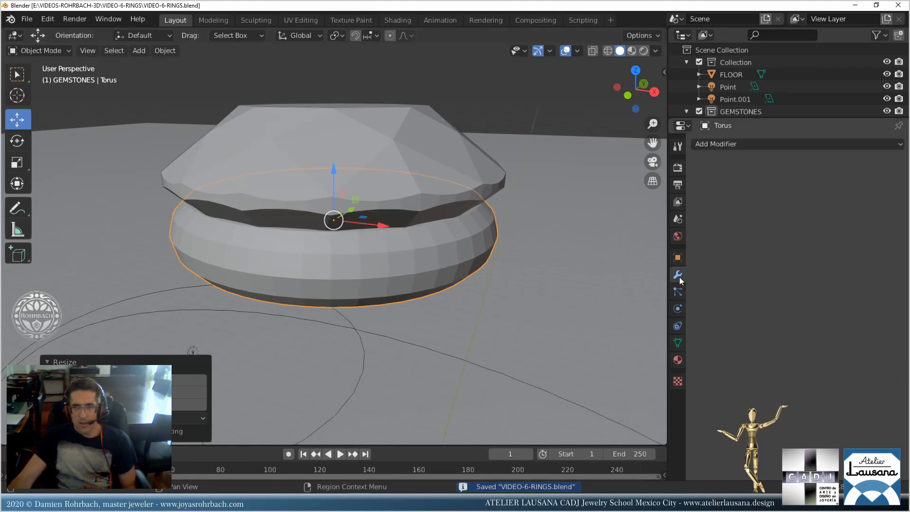
click(739, 143)
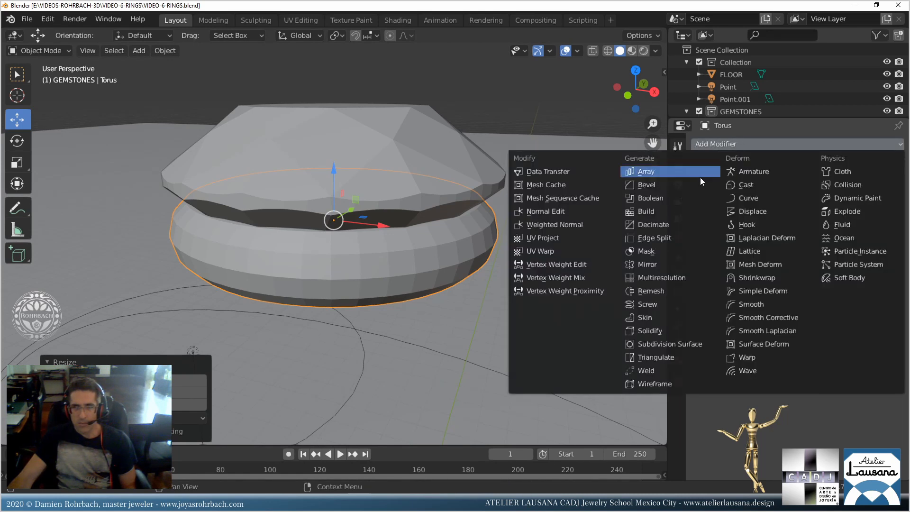
click(680, 199)
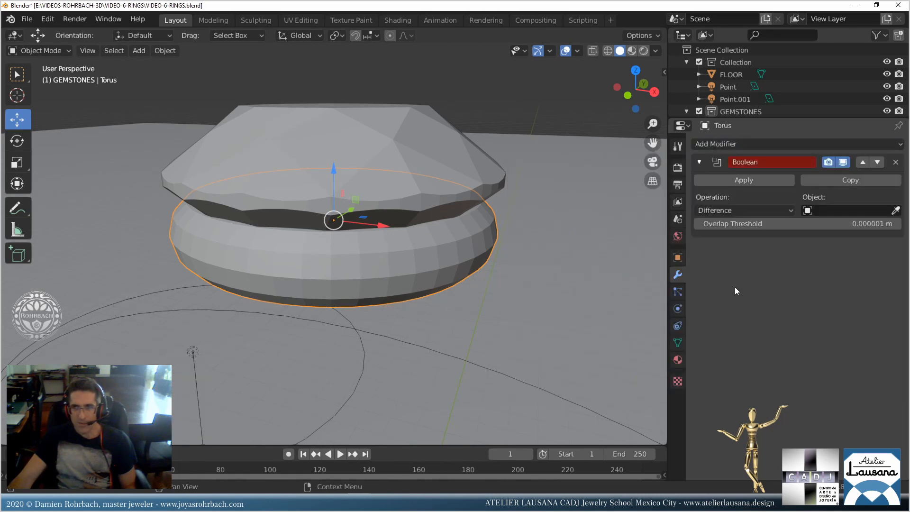
click(425, 126)
Hide the brilliant diamond to expose the seat cut in the torus, and save the file.
click(426, 126)
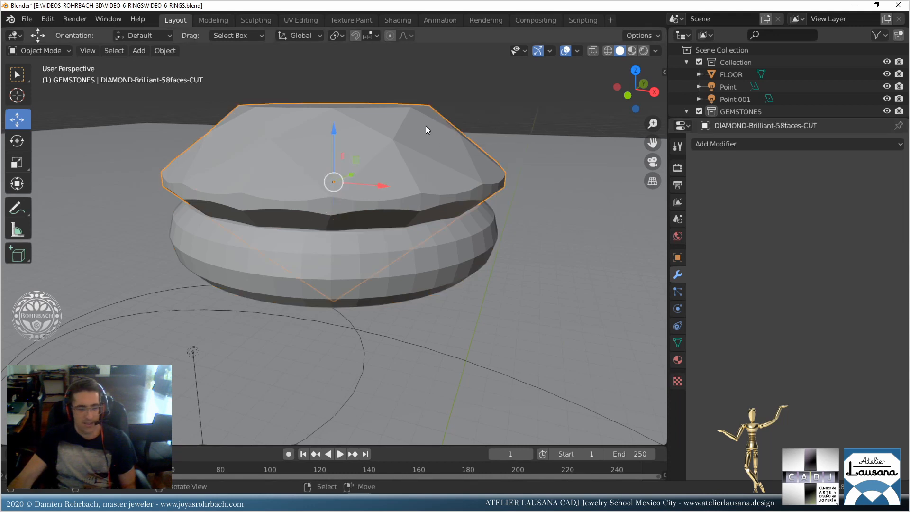
key(h)
middle_drag(435, 181, 380, 158)
key(ctrl+s)
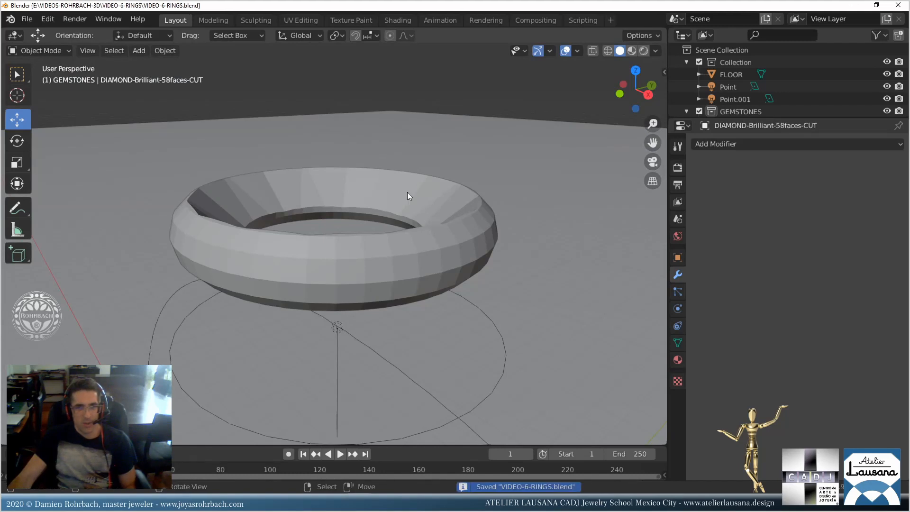
Add a Subdivision Surface modifier to the torus and shade it smooth.
click(408, 192)
click(739, 144)
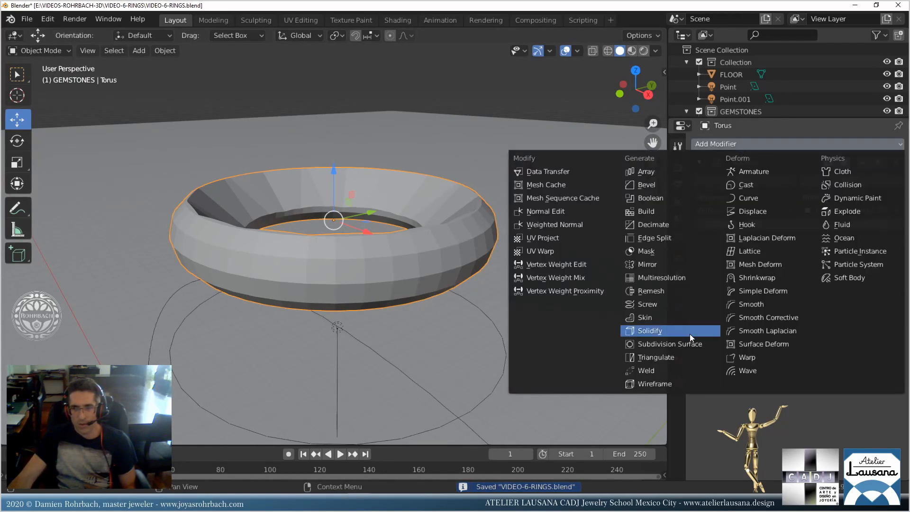
click(701, 341)
middle_drag(339, 211, 284, 200)
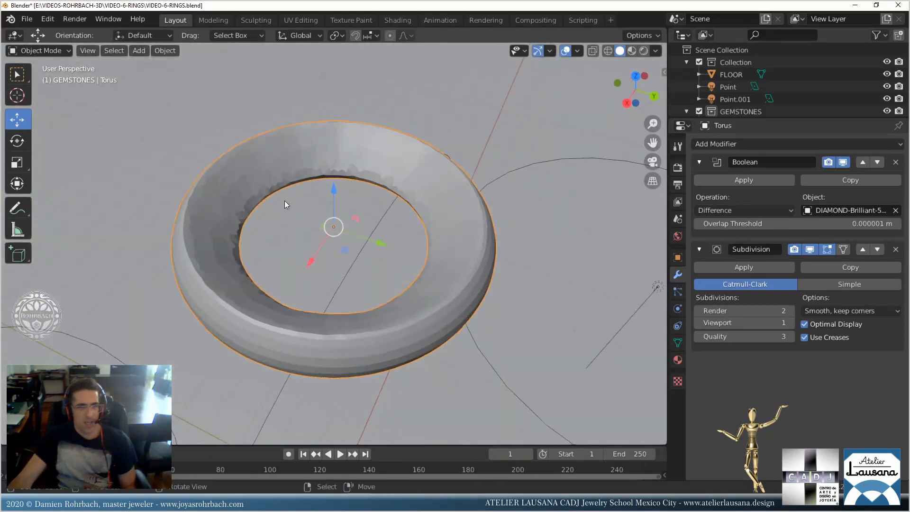
click(173, 50)
click(183, 295)
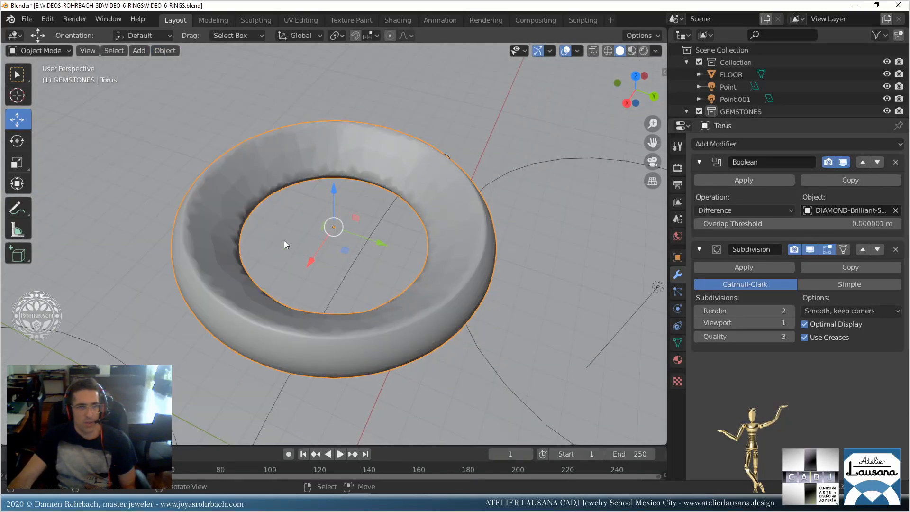
Set the torus's Subdivision viewport and render levels to 3, and save the file.
scroll(332, 234, down, 2)
middle_drag(332, 234, 365, 234)
scroll(369, 234, up, 3)
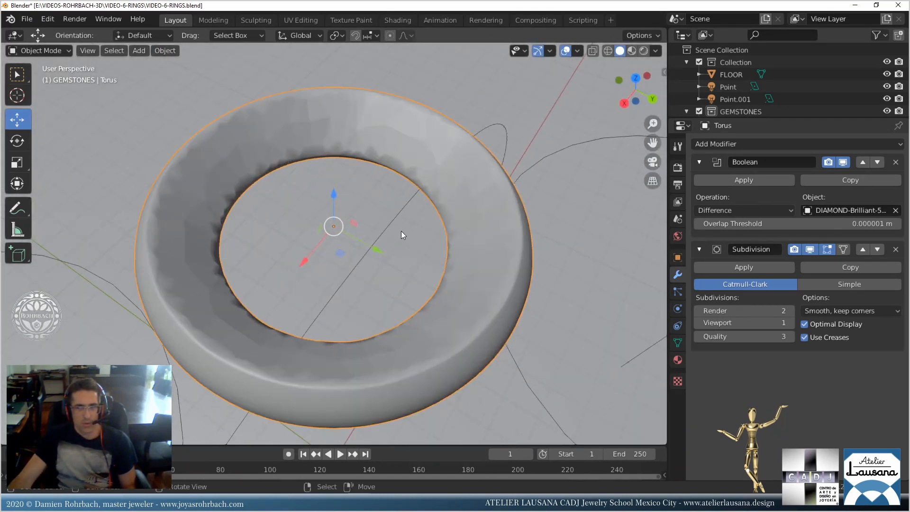
click(790, 323)
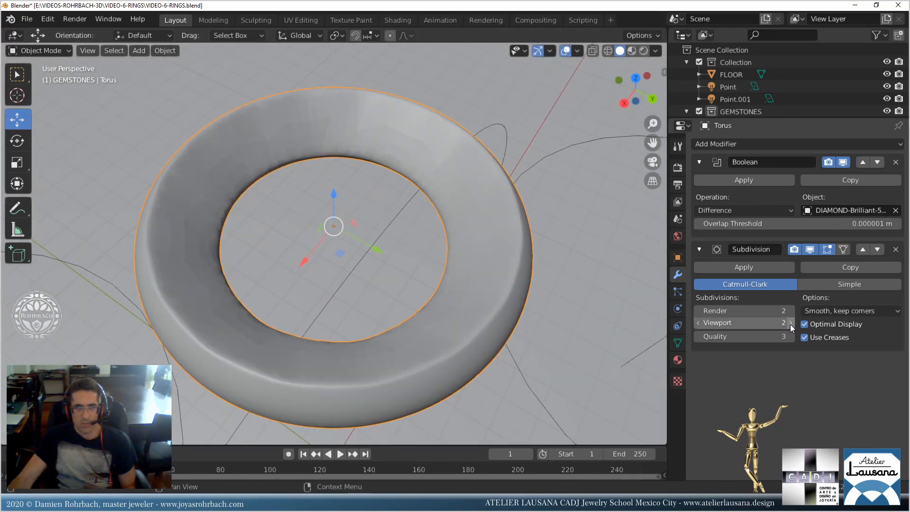
click(791, 311)
scroll(373, 246, down, 3)
middle_drag(386, 261, 408, 255)
key(ctrl+s)
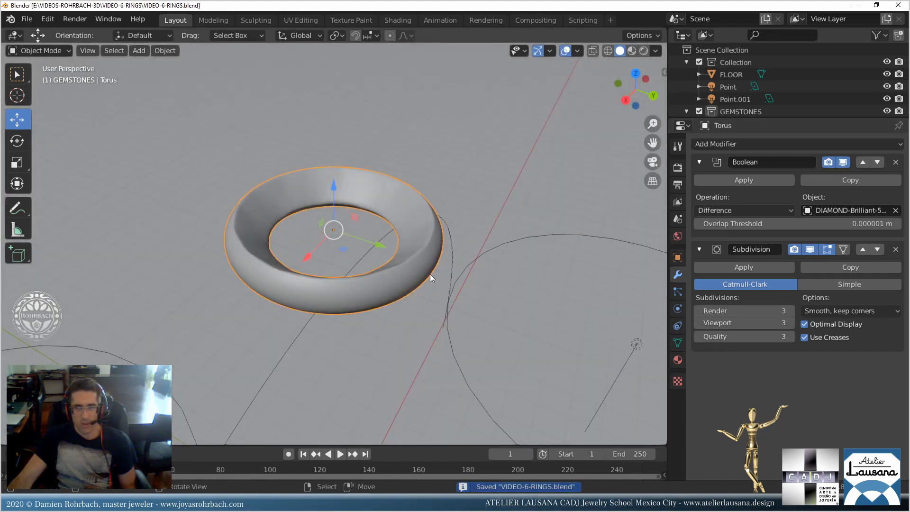
Apply the torus's Boolean and Subdivision modifiers, and save the file.
click(743, 181)
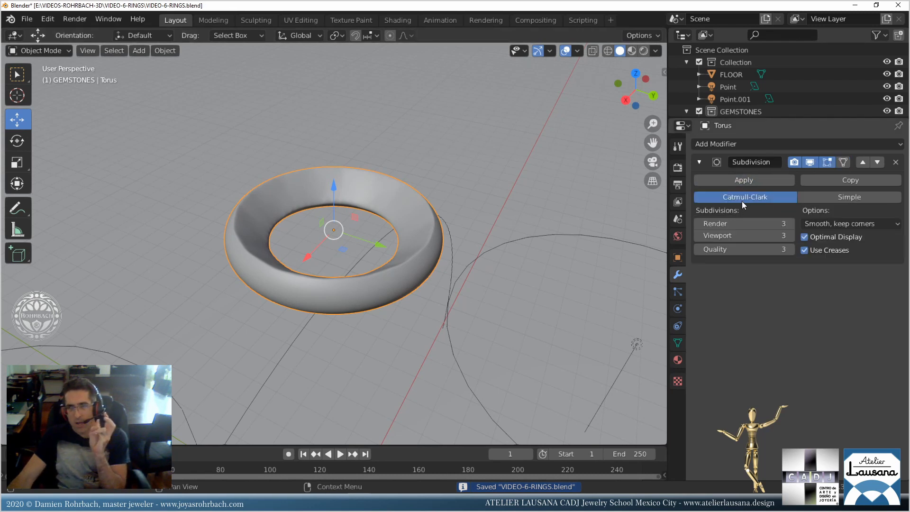
click(746, 181)
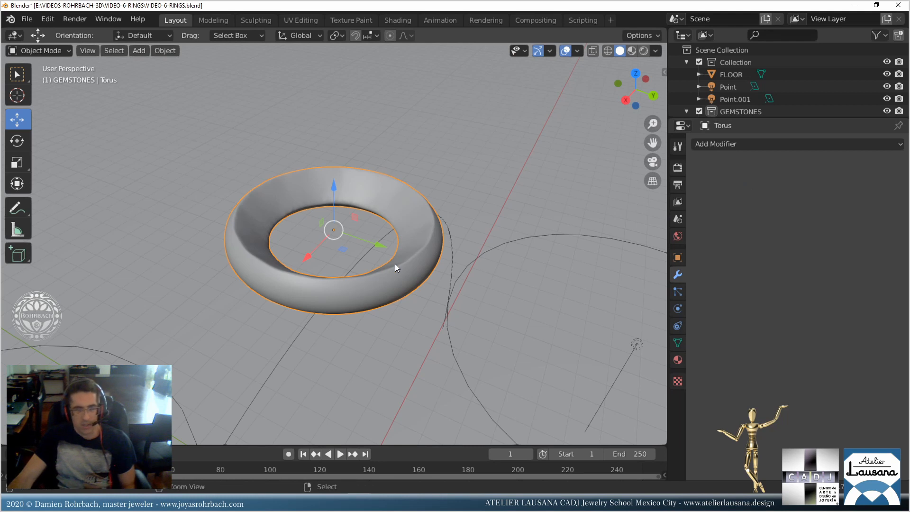
key(ctrl+s)
Unhide the brilliant diamond and lower the torus slightly along Z beneath it.
drag(790, 116, 783, 213)
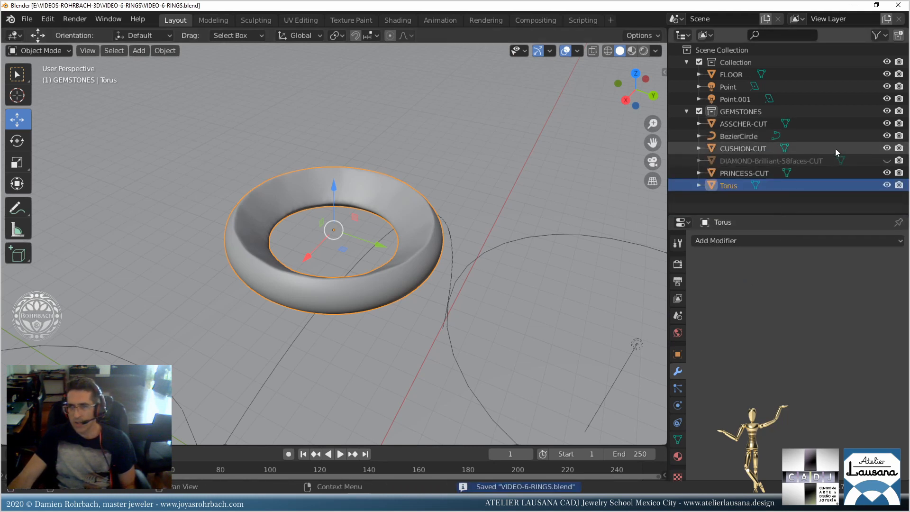
click(887, 161)
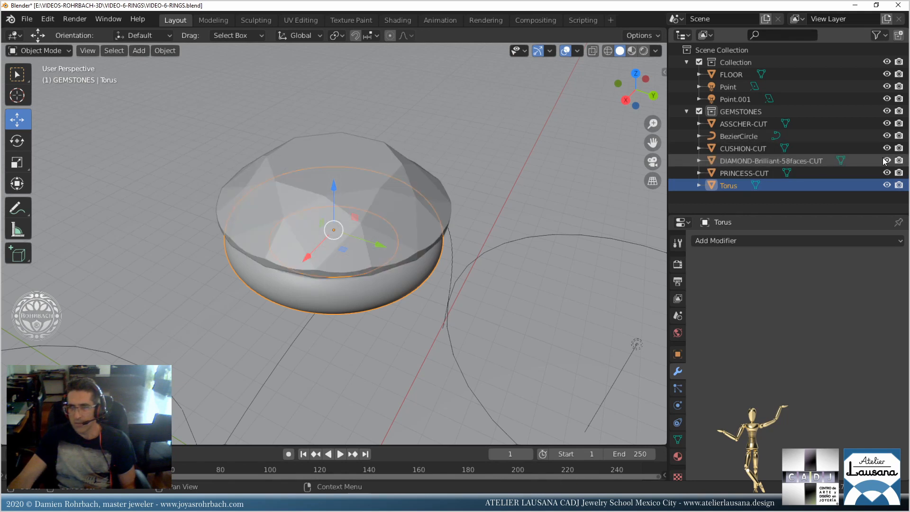
middle_drag(355, 241, 335, 210)
drag(339, 187, 345, 197)
middle_drag(345, 198, 376, 200)
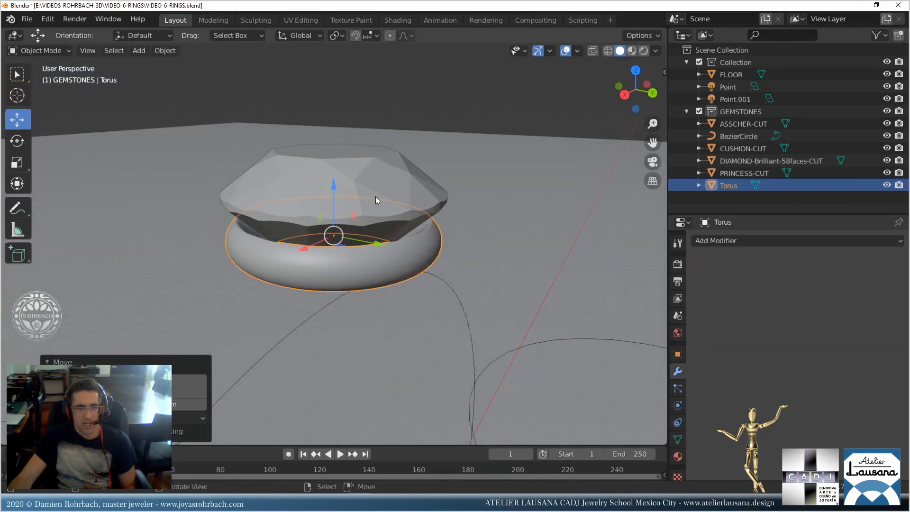
Scale the torus up slightly until it is about as wide as the diamond's girdle.
key(s)
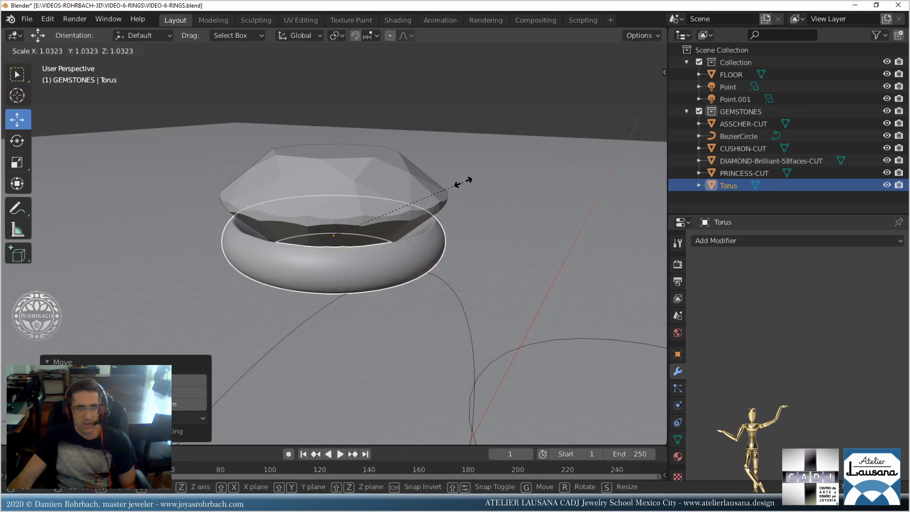
click(463, 180)
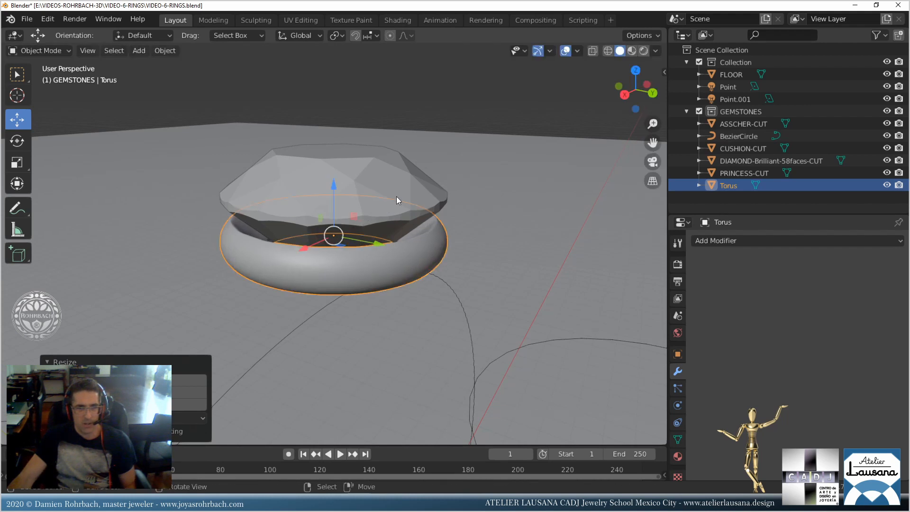
key(KP_7)
middle_drag(357, 267, 396, 236)
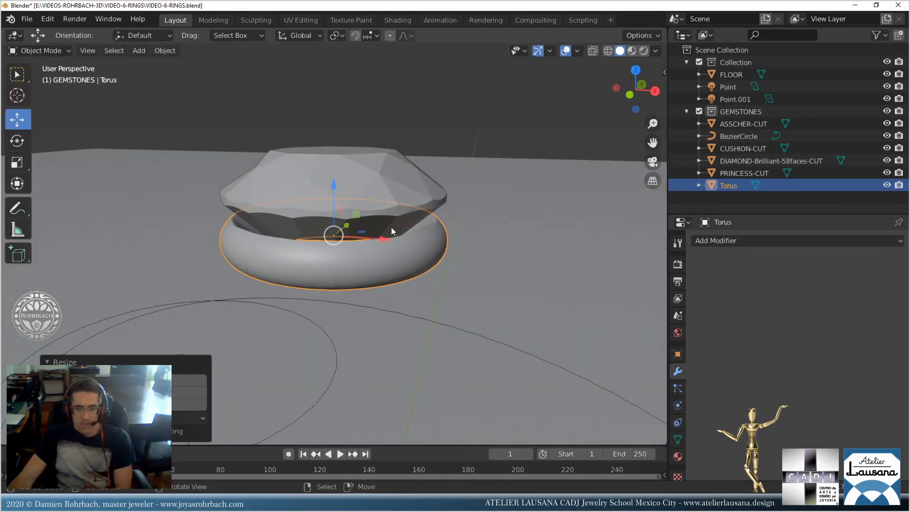
Duplicate the torus and move the copy straight down about 0.76 m in front view.
key(KP_1)
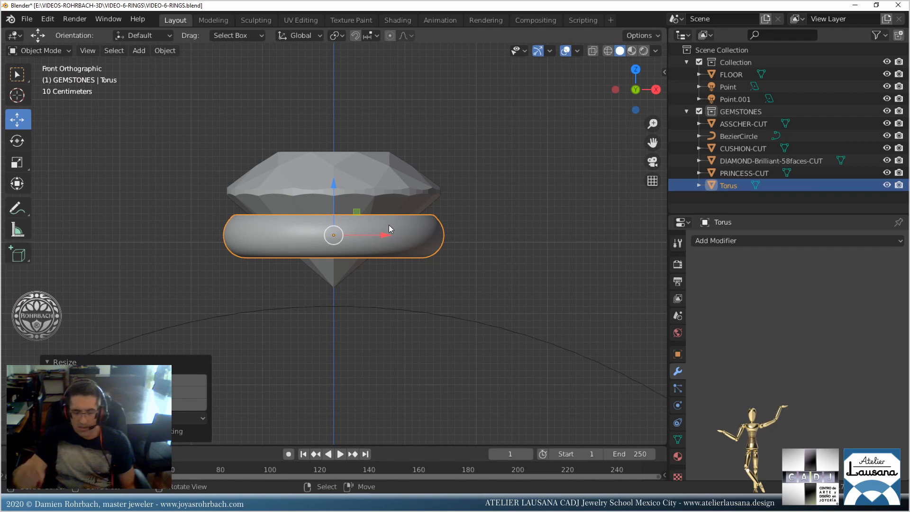
key(shift+d)
click(389, 225)
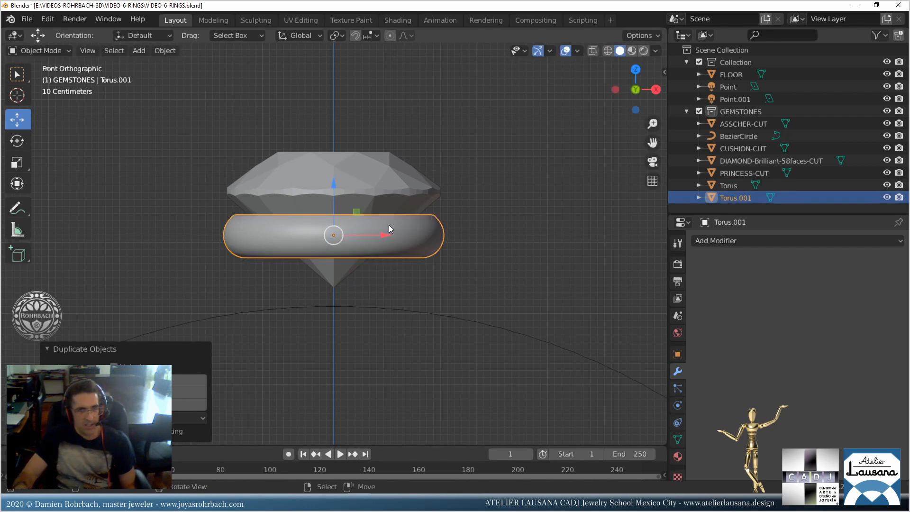
key(g)
key(z)
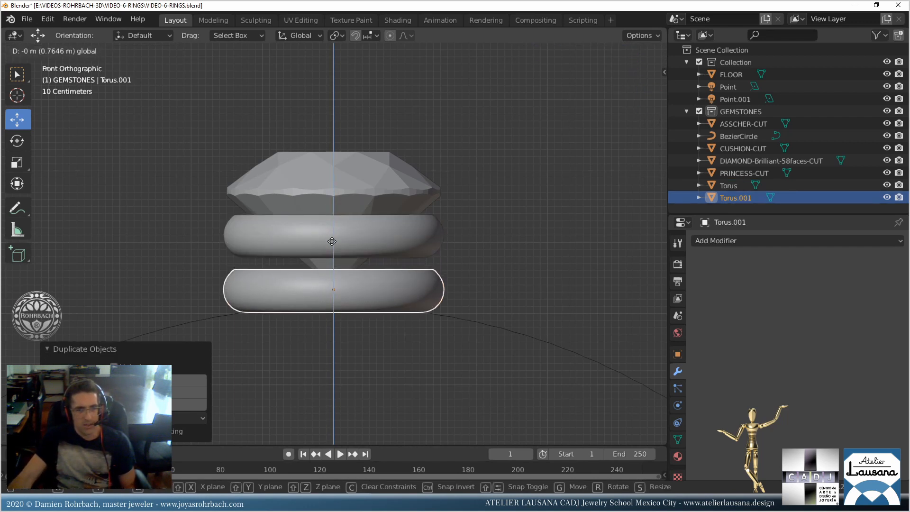
click(627, 258)
Scale the lower torus down to about three quarters of its size, and save the file.
key(s)
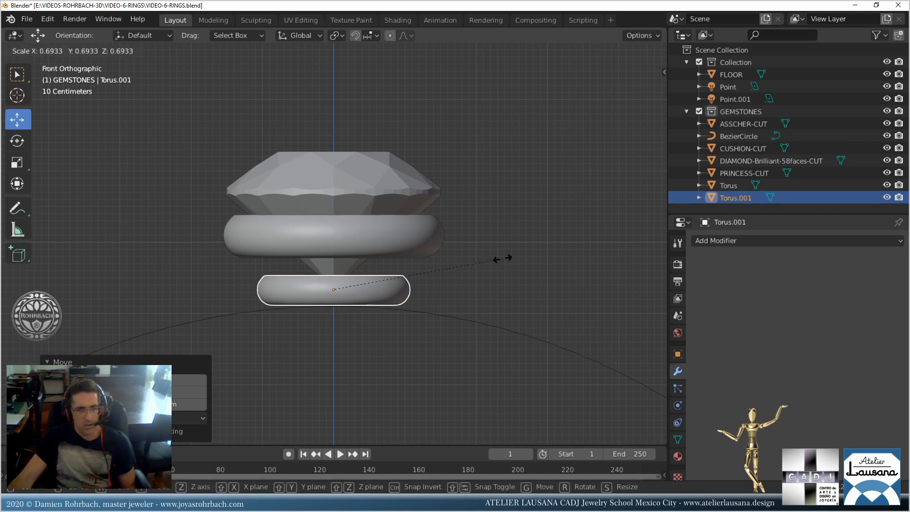
click(511, 256)
key(s)
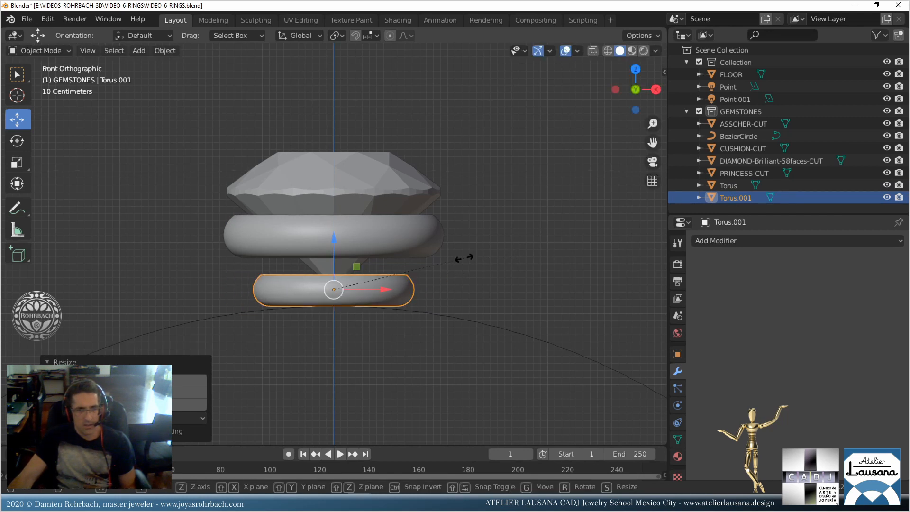
click(469, 256)
scroll(472, 231, down, 2)
middle_drag(472, 231, 402, 203)
key(ctrl+s)
scroll(345, 270, down, 2)
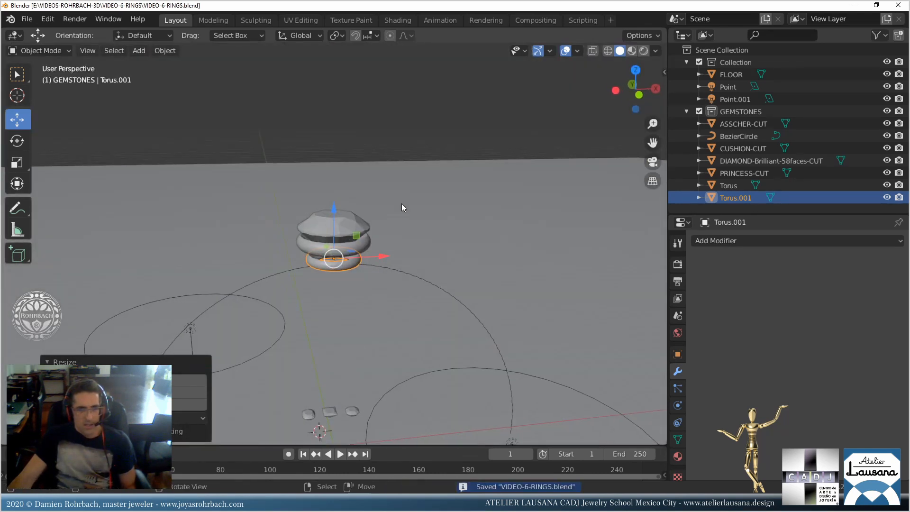
Add a Bezier curve with 1 m radius in front view, aligned to the view.
scroll(394, 210, up, 3)
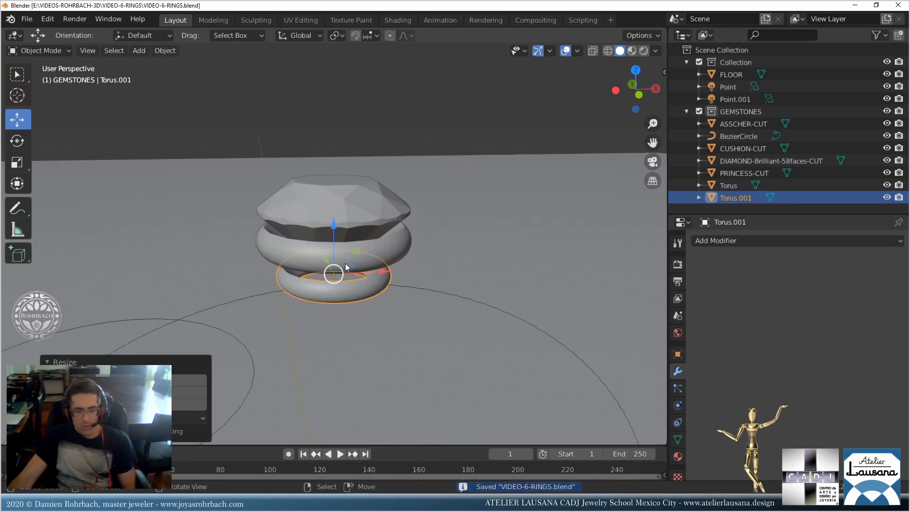
key(KP_1)
click(139, 51)
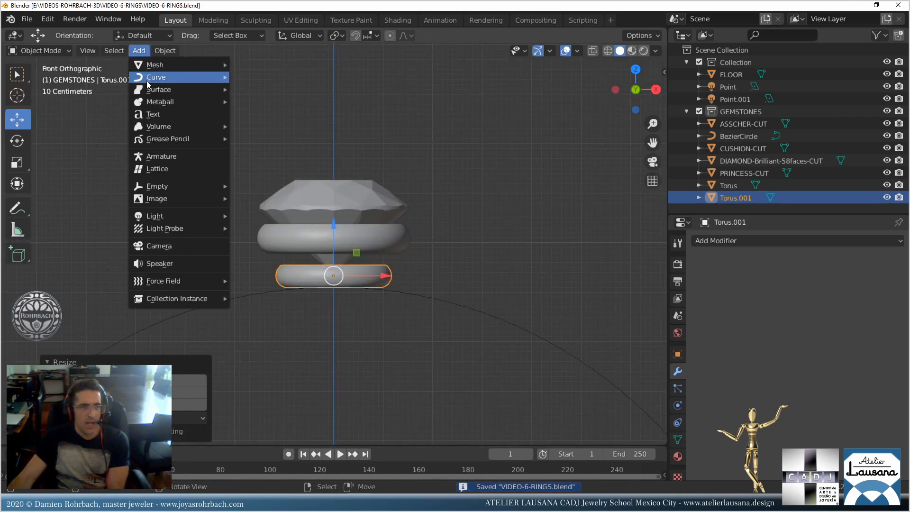
mouse_move(147, 80)
click(278, 80)
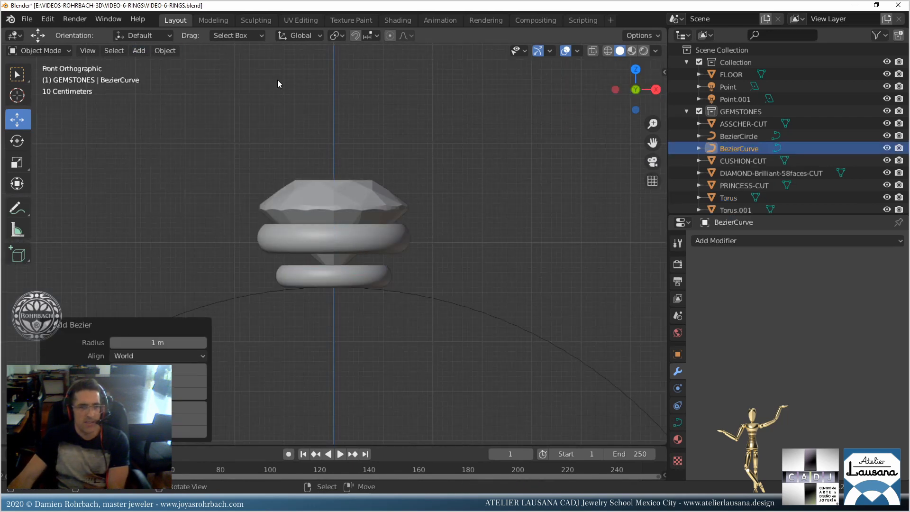
click(156, 356)
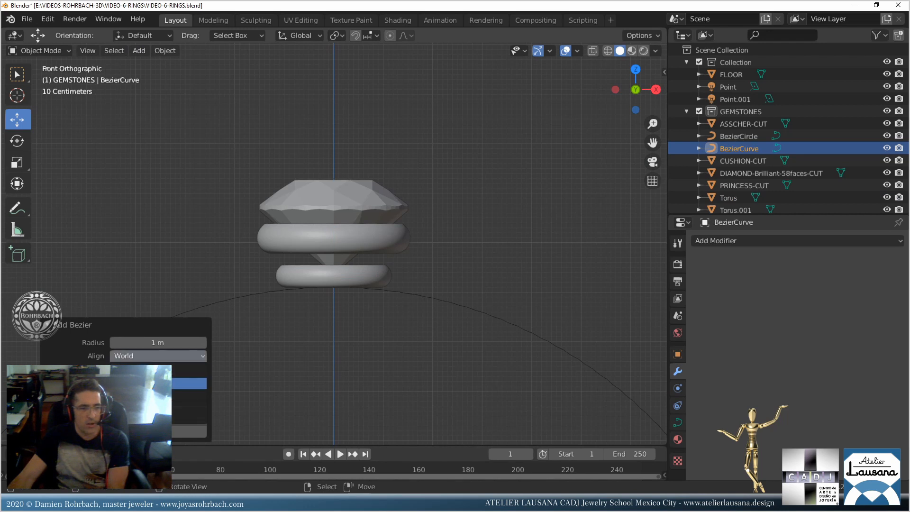
click(142, 375)
Move the Bezier curve up in front of the two tori, level with the gap between them, and save the file.
scroll(364, 276, down, 8)
key(g)
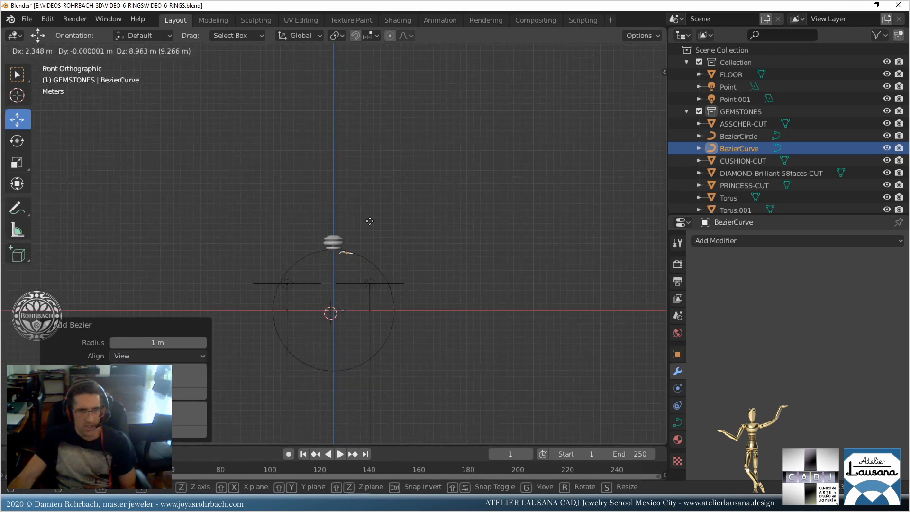
click(361, 232)
middle_drag(349, 234, 339, 249)
drag(396, 247, 368, 243)
key(KP_1)
scroll(367, 242, up, 13)
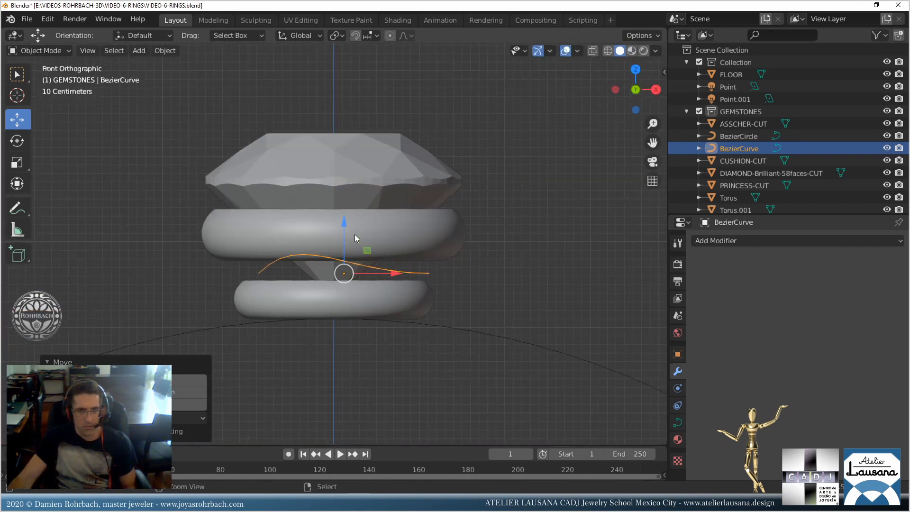
key(ctrl+s)
Edit the curve, moving its start point down onto the lower torus and its end point up onto the diamond's crown.
key(Tab)
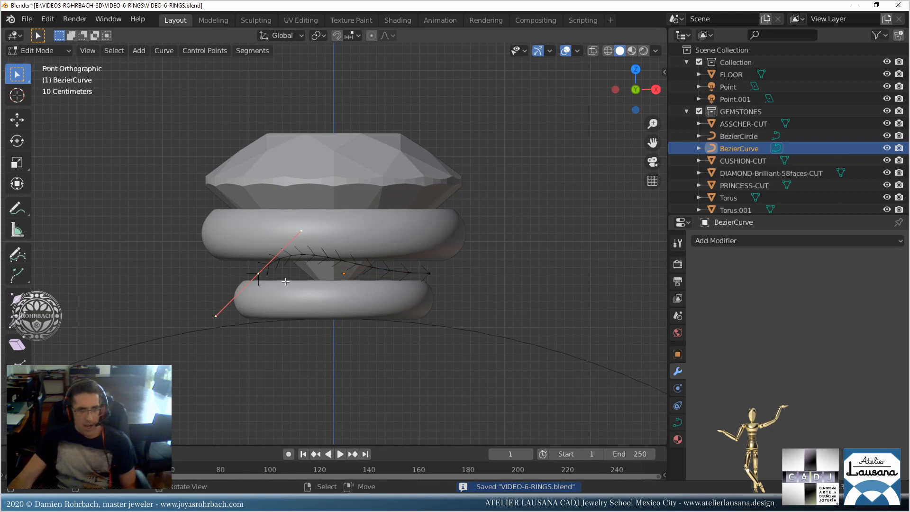
key(g)
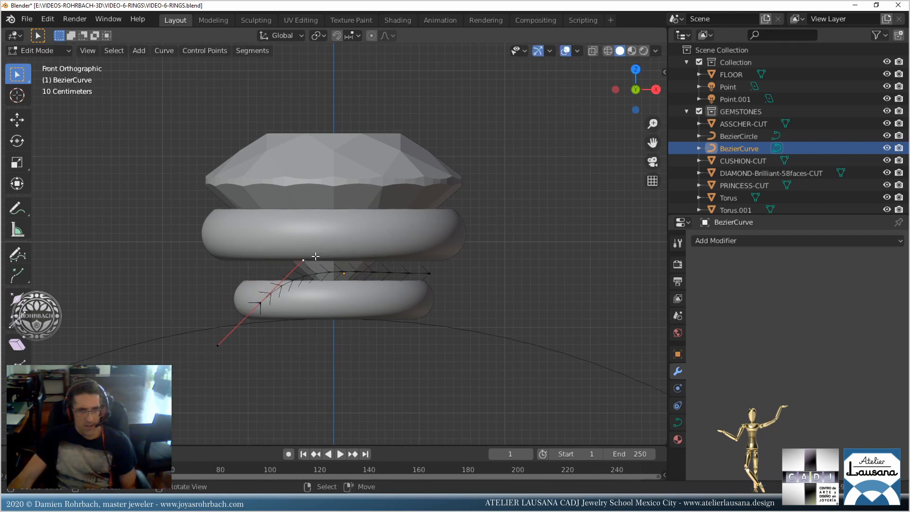
click(278, 230)
click(424, 272)
key(g)
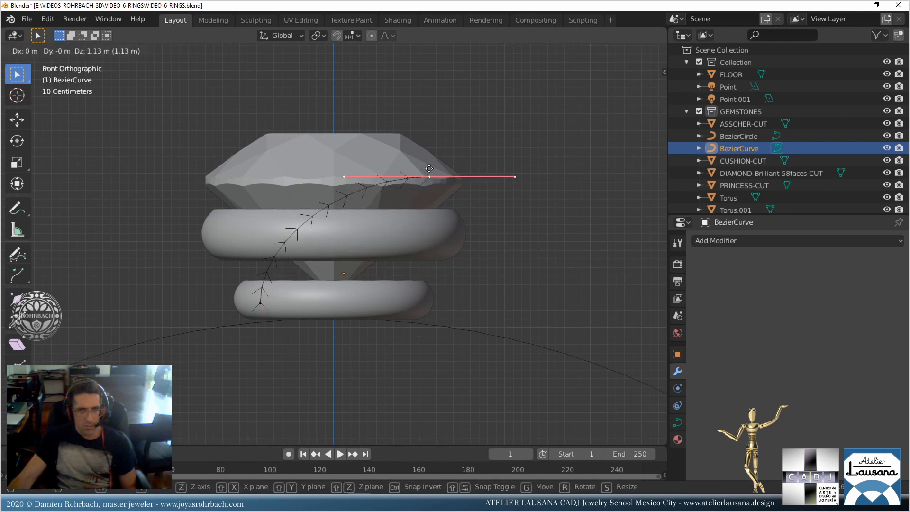
click(387, 155)
Swing the upper point's handle down to nearly vertical so the curve bends into an S shape.
click(336, 157)
key(g)
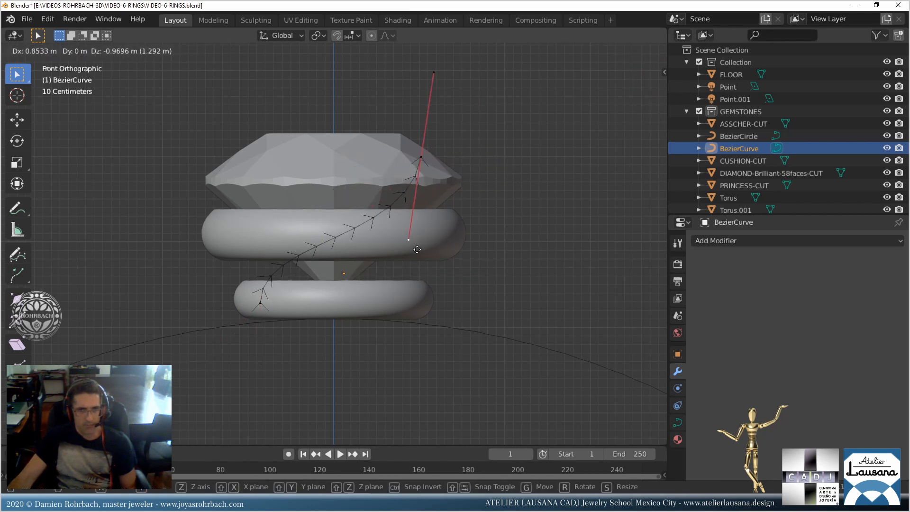
click(425, 266)
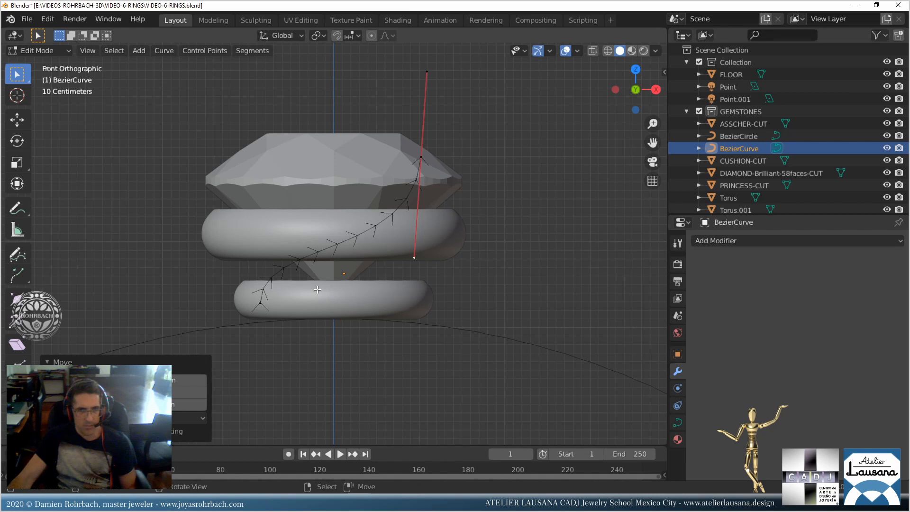
In right side view, move the curve's lower end point along Y onto the outer edge of the lower torus.
key(KP_3)
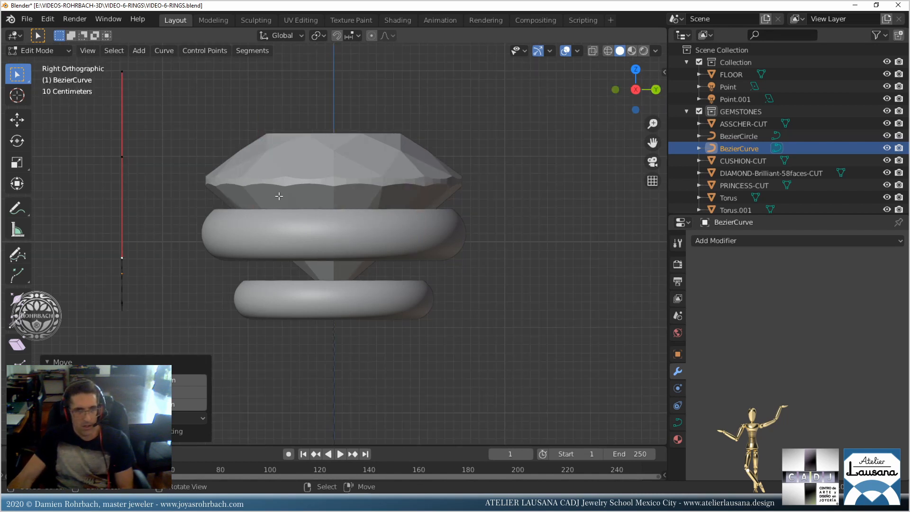
middle_drag(162, 299, 179, 301)
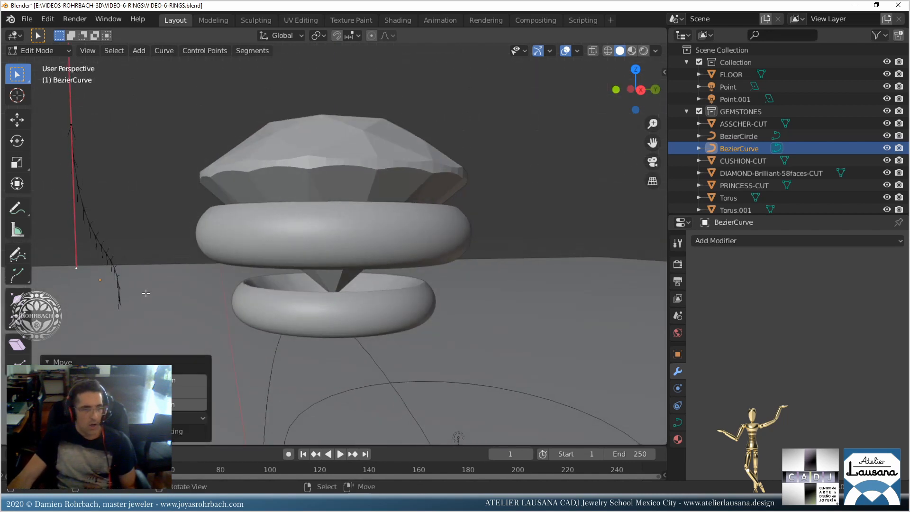
scroll(142, 292, down, 4)
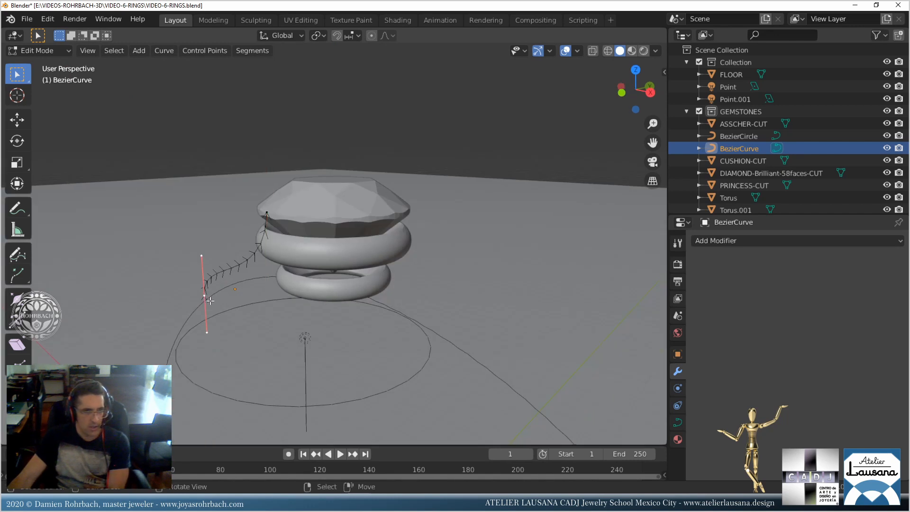
key(KP_3)
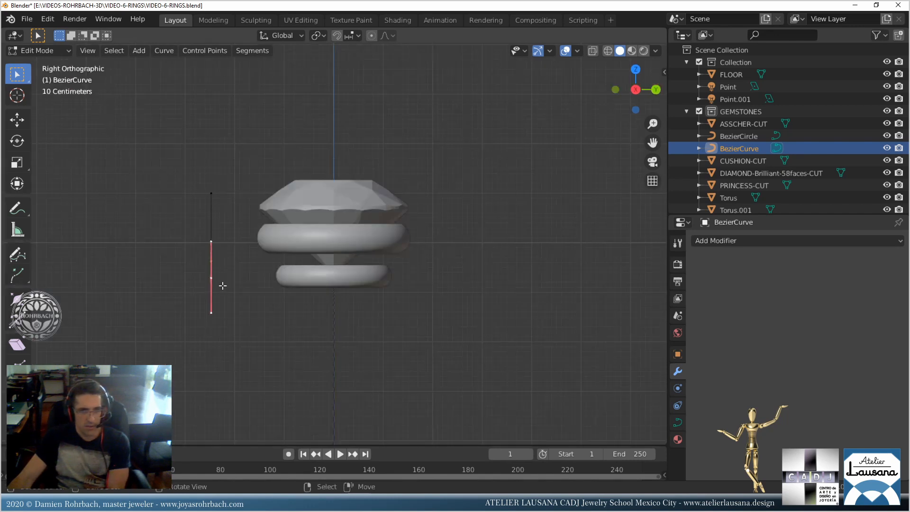
click(21, 117)
drag(264, 279, 333, 278)
Move the curve's upper end point along Y to just outside the diamond's girdle.
click(222, 190)
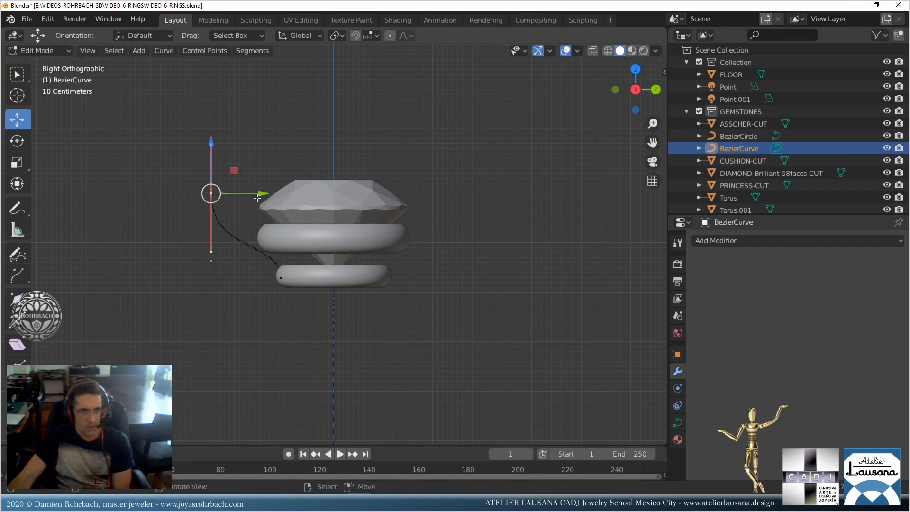
drag(257, 198, 298, 198)
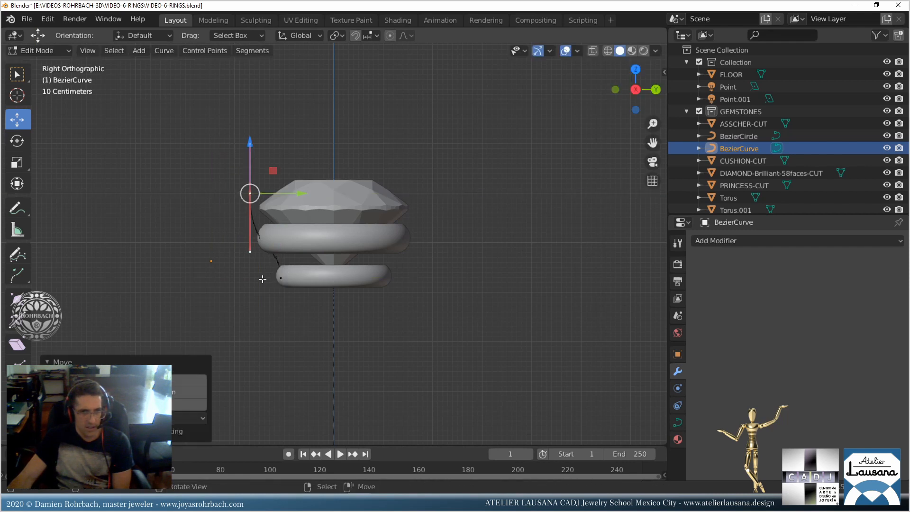
scroll(237, 252, down, 3)
middle_drag(232, 248, 329, 291)
scroll(329, 291, up, 4)
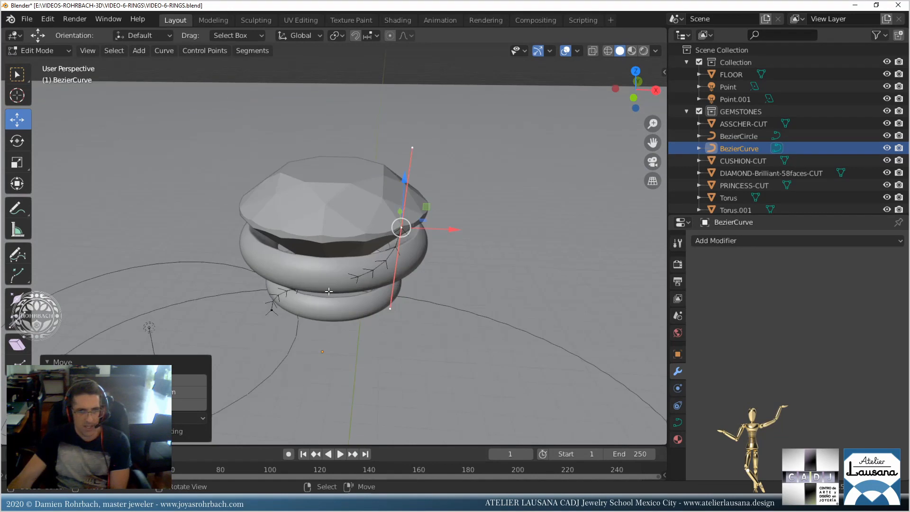
Finish editing the prong curve, save the file and set the curve's preview resolution U to 40.
key(Tab)
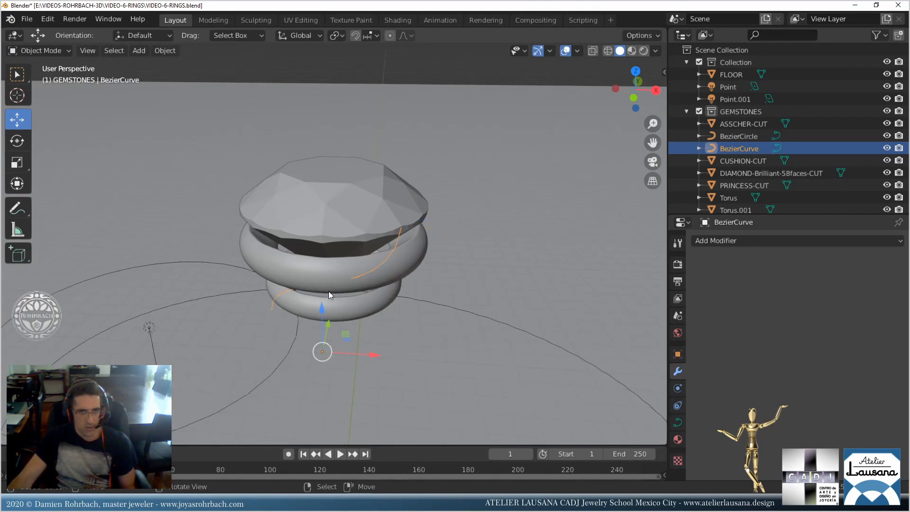
key(ctrl+s)
mouse_move(451, 246)
middle_down()
mouse_move(392, 175)
mouse_move(451, 246)
middle_up()
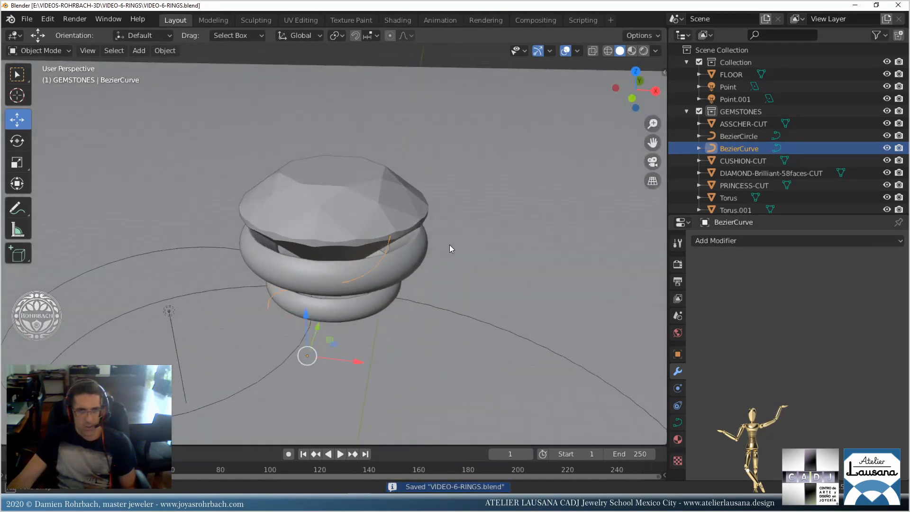
click(678, 421)
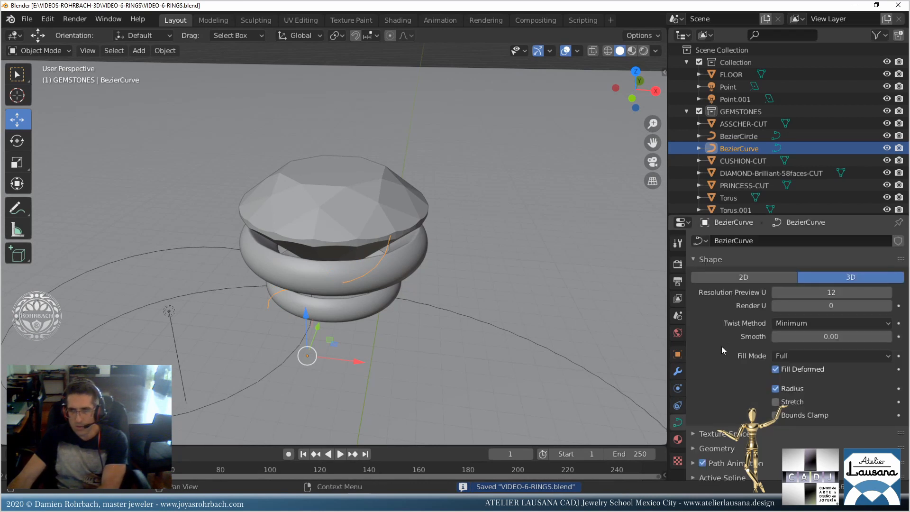
click(836, 292)
text(40)
key(Return)
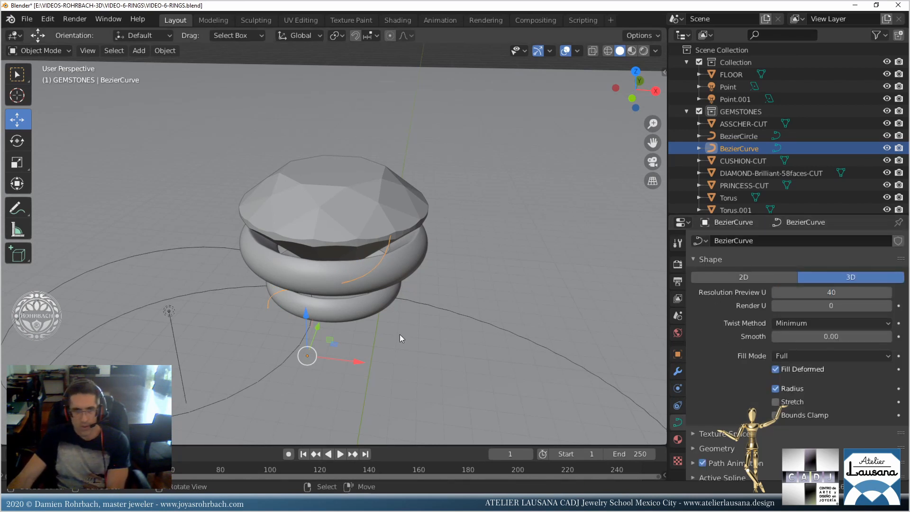
Add a Bezier circle in top view near the diamond.
key(KP_7)
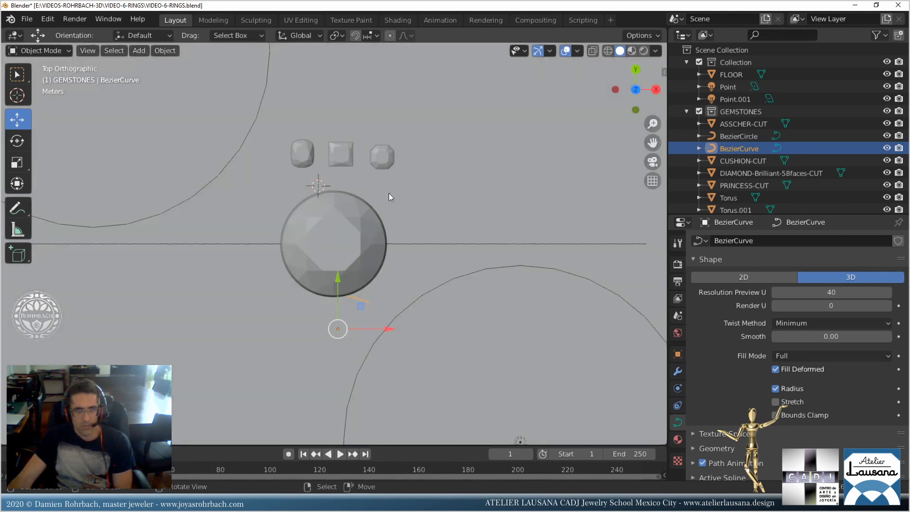
click(138, 51)
mouse_move(166, 77)
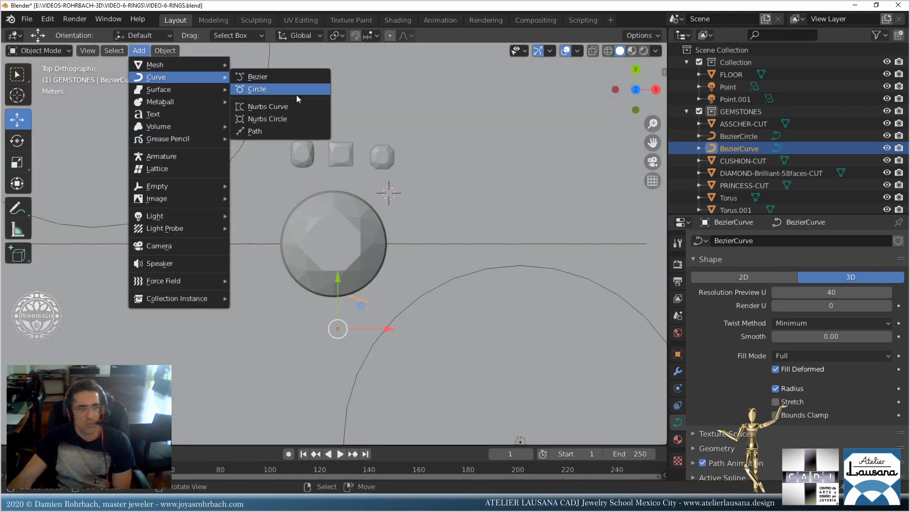
click(298, 92)
middle_drag(422, 285, 387, 244)
scroll(387, 243, down, 3)
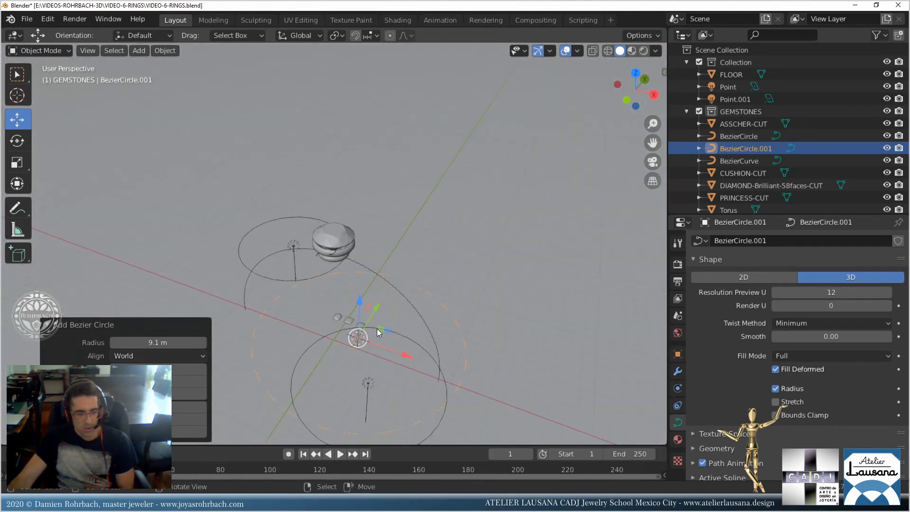
Set the new circle's X and Y dimensions to 0.85 m.
key(n)
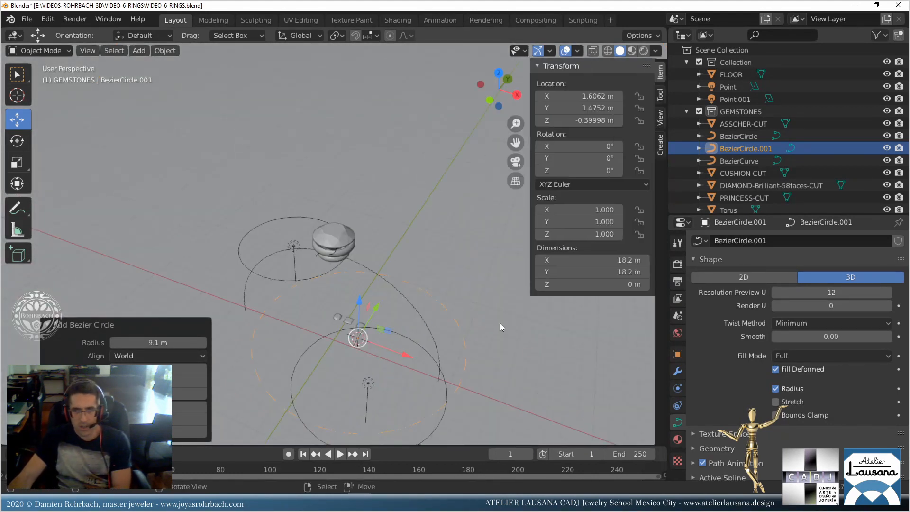
click(584, 260)
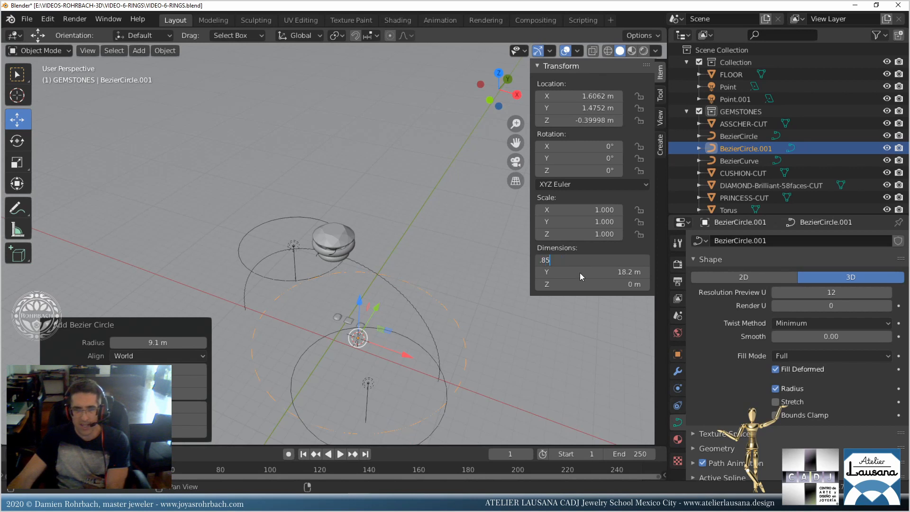
key(Tab)
text(.85)
key(Return)
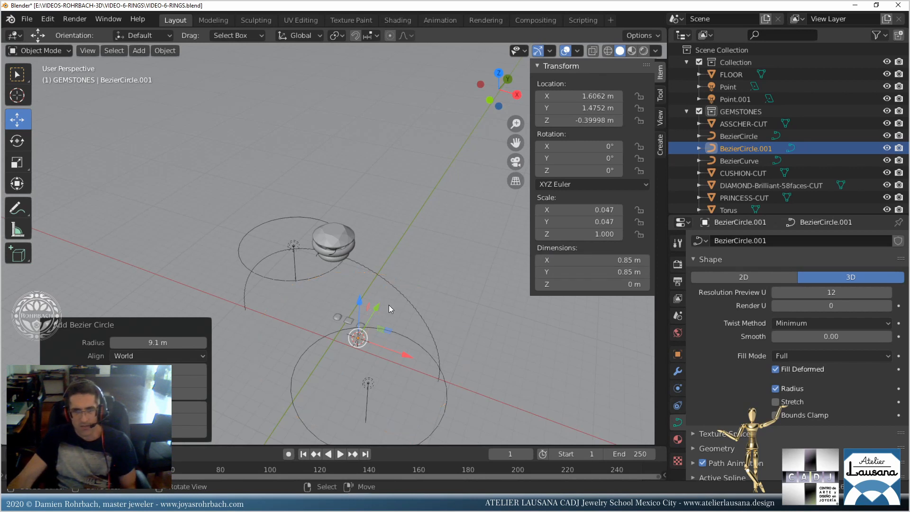
Raise the small circle above the diamond to about Z 12.7 m and apply its scale.
drag(361, 302, 379, 191)
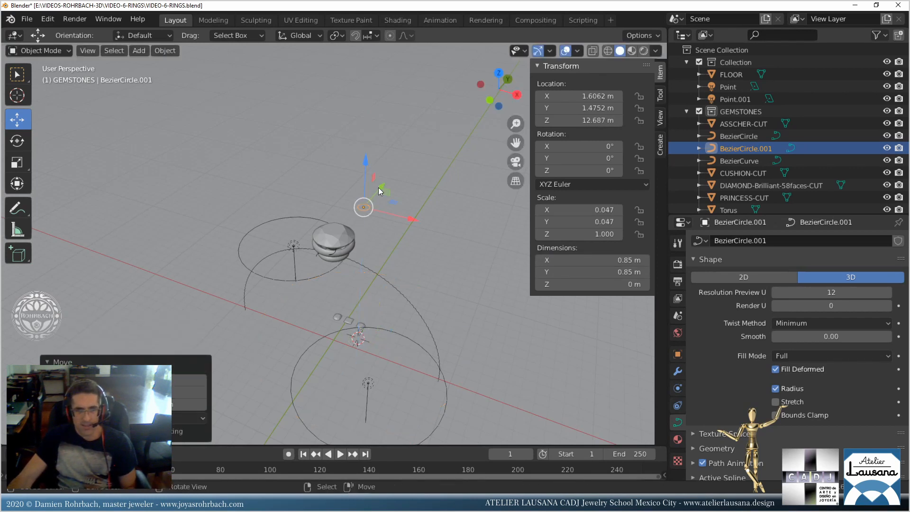
key(ctrl+a)
click(370, 260)
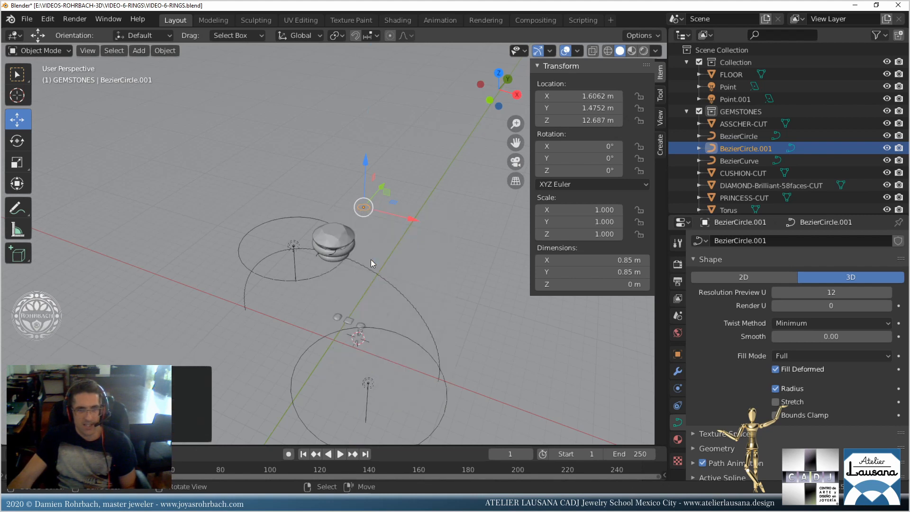
Save the file and assign the 0.85 m circle as the prong curve's bevel object.
scroll(379, 292, up, 4)
click(339, 260)
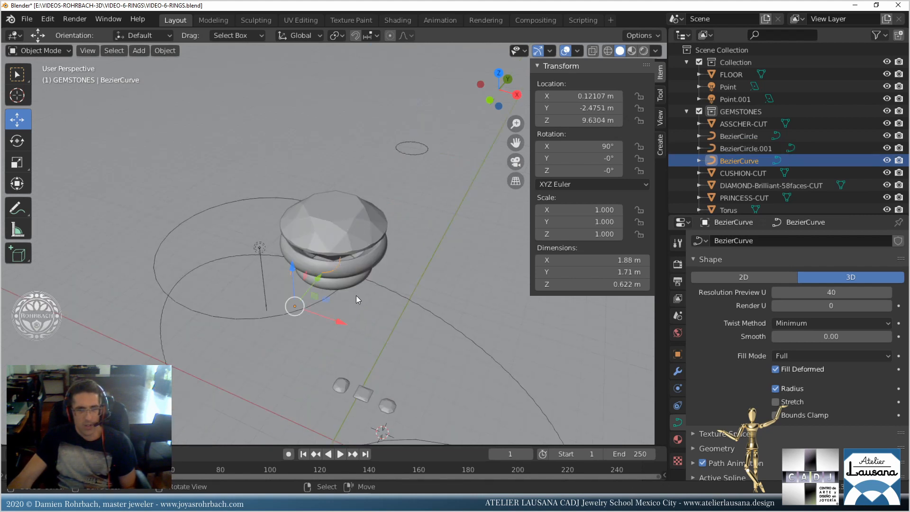
scroll(357, 295, up, 3)
key(ctrl+s)
scroll(365, 324, down, 1)
middle_drag(365, 323, 393, 278)
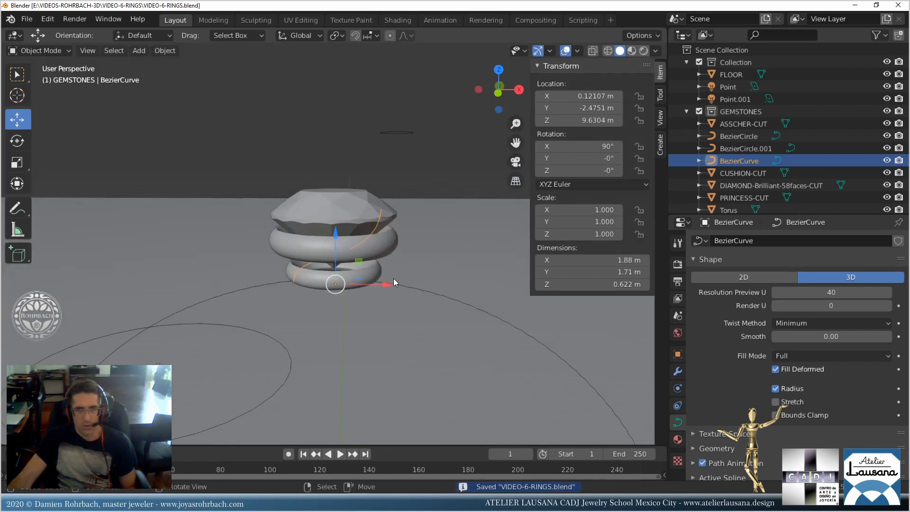
scroll(723, 385, down, 4)
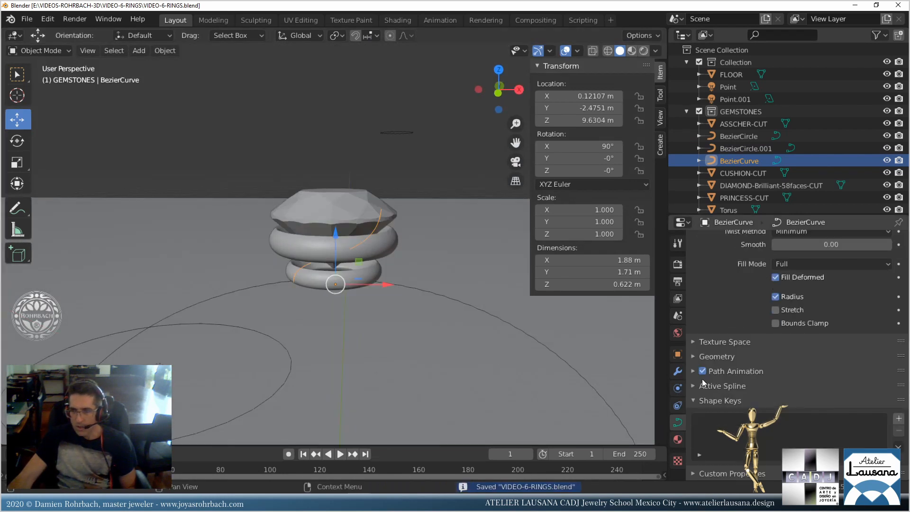
click(697, 356)
scroll(730, 345, down, 4)
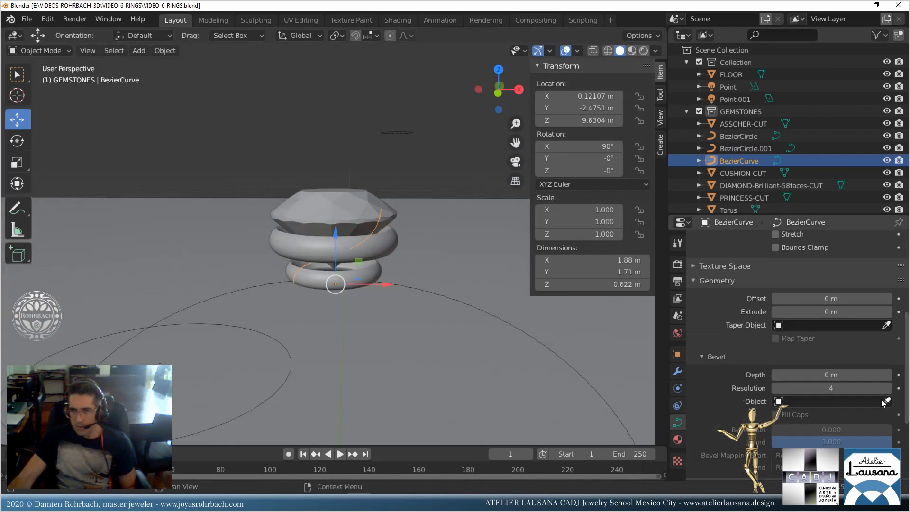
click(406, 132)
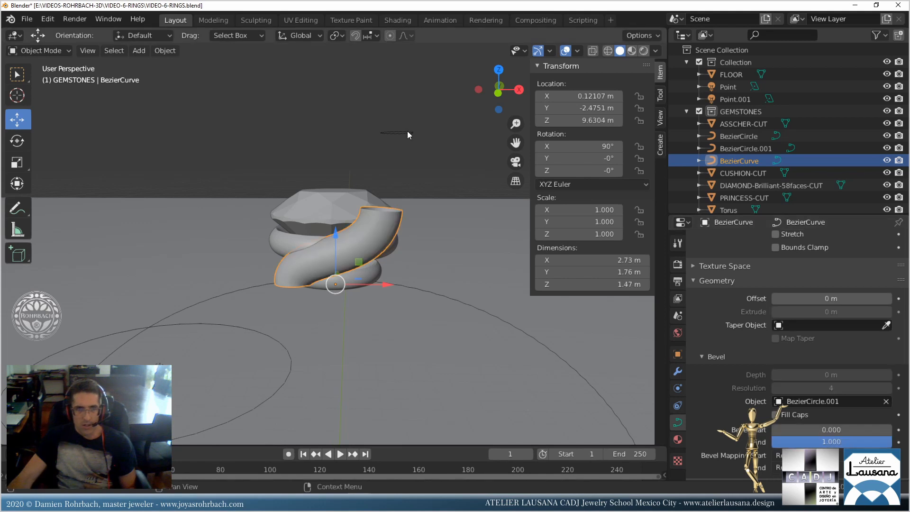
Edit the prong curve, save the file and set the upper end point's radius to 0.8.
middle_drag(433, 172, 423, 200)
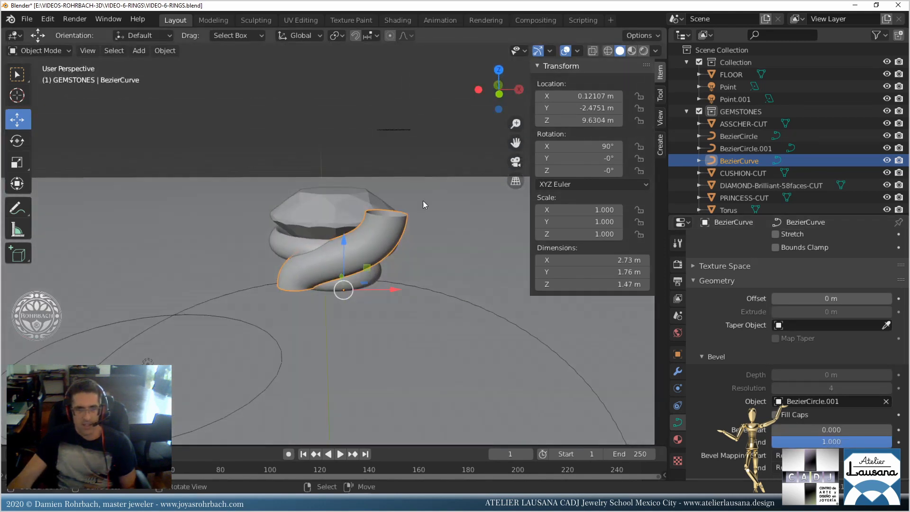
scroll(383, 276, up, 3)
scroll(383, 276, down, 1)
mouse_move(383, 276)
middle_down()
mouse_move(348, 244)
mouse_move(381, 280)
middle_up()
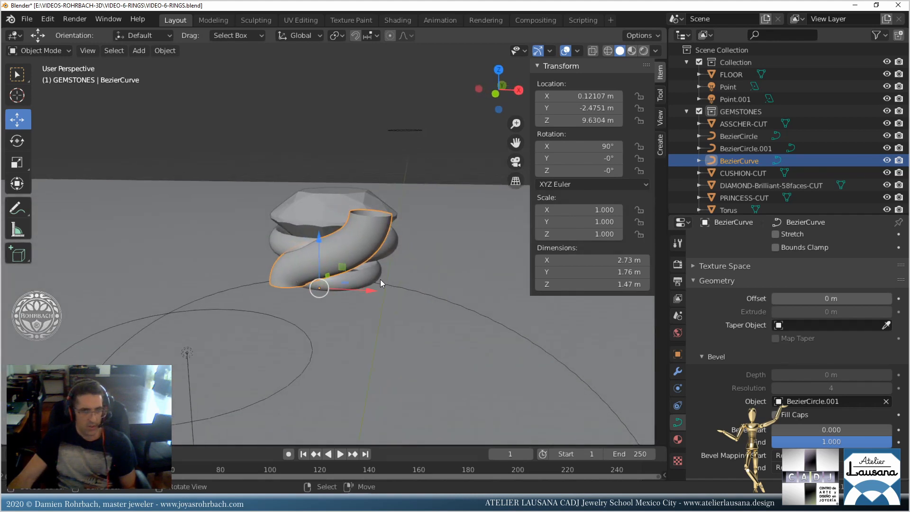
key(Tab)
key(ctrl+s)
scroll(380, 280, up, 3)
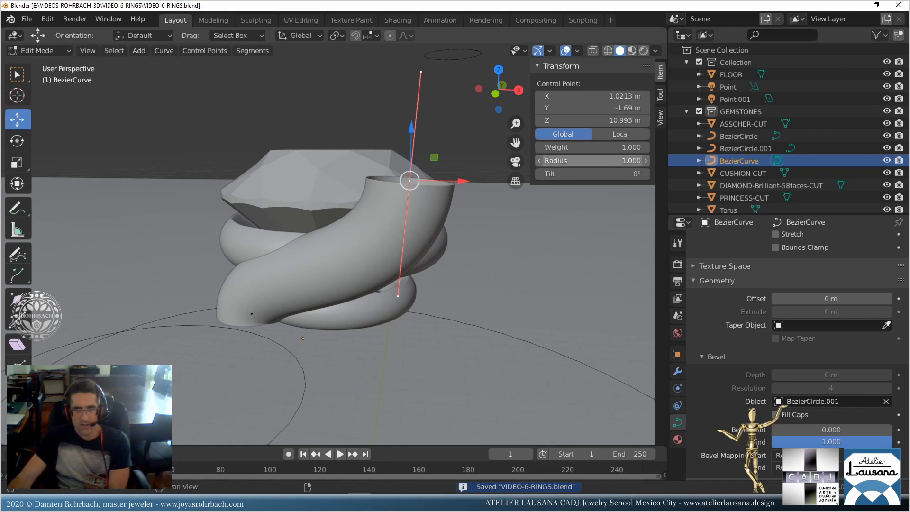
double_click(593, 161)
text(0.8)
key(Return)
Set the radius of the prong's lower end point to 0.5.
click(252, 313)
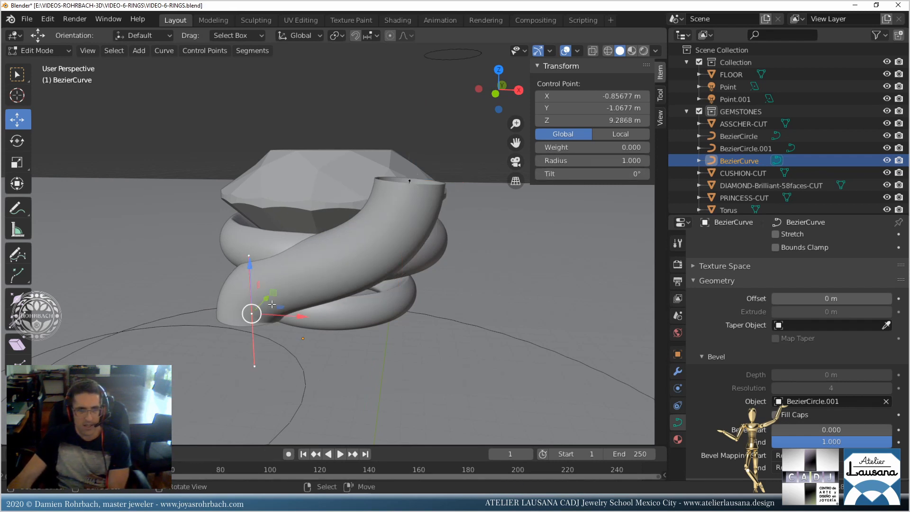
double_click(595, 161)
text(.5)
key(Return)
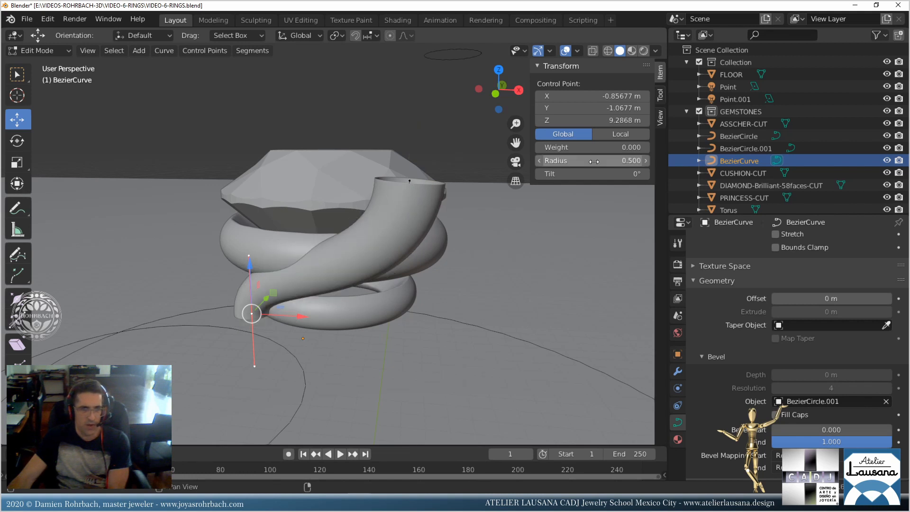
In top view, move the prong's upper end point about 0.3 m along Y toward the diamond.
scroll(397, 230, down, 3)
middle_drag(367, 211, 369, 304)
click(369, 304)
key(KP_7)
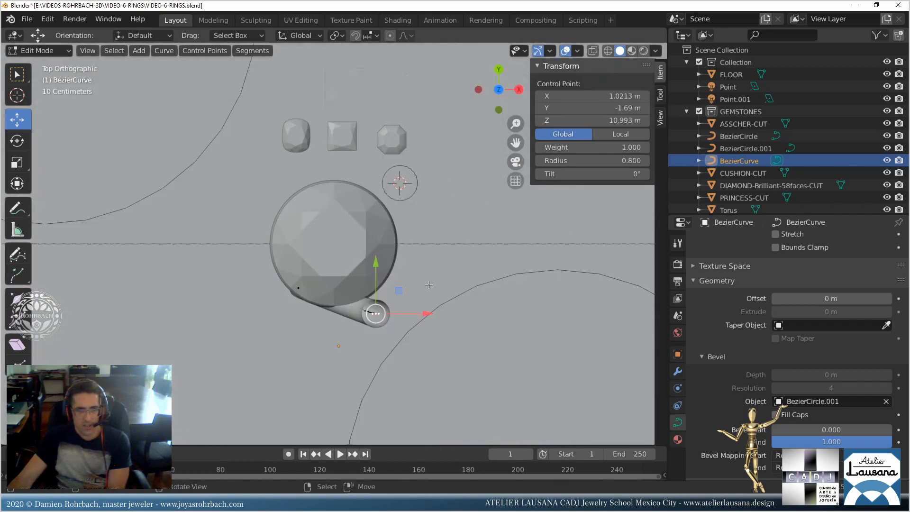
scroll(379, 303, up, 2)
key(g)
key(y)
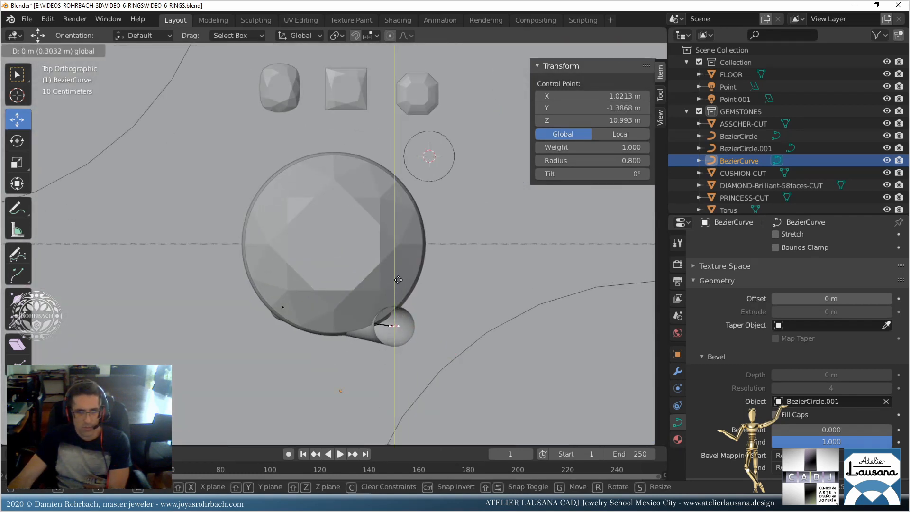
click(399, 280)
Move the upper end point's lower handle outward and back along the prong so the curve wraps around the upper torus.
right_click(380, 332)
drag(392, 275, 390, 289)
key(g)
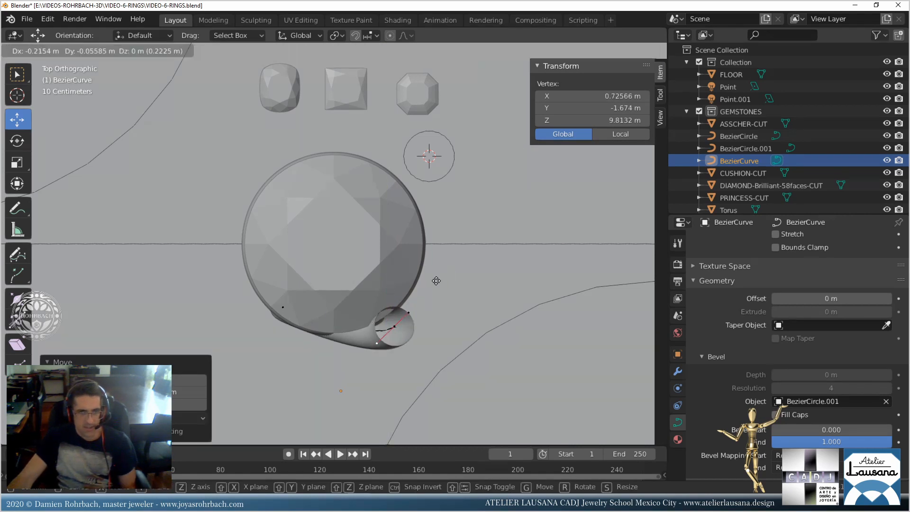
click(418, 288)
Move the prong's lower end point along Y into the outer side of the lower torus.
mouse_move(417, 288)
middle_down()
mouse_move(404, 206)
mouse_move(414, 289)
middle_up()
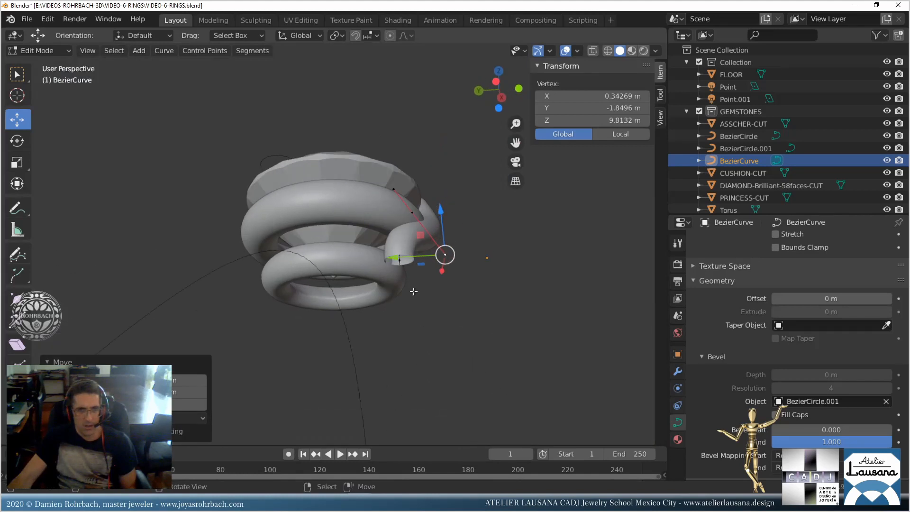
scroll(426, 284, up, 3)
click(465, 279)
key(g)
key(y)
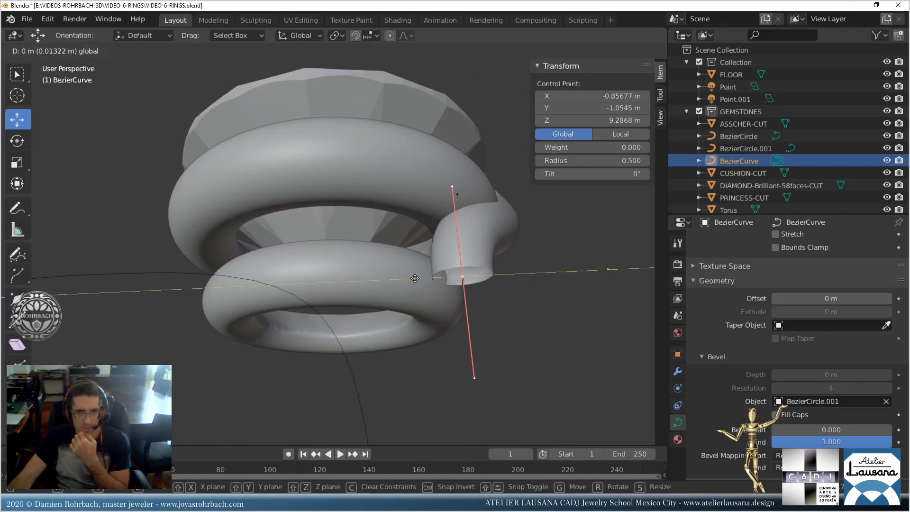
click(395, 274)
Shift the lower end point's upper handle outward along Y to about -1.08 m.
middle_drag(396, 274, 451, 248)
drag(399, 249, 433, 252)
scroll(478, 226, down, 3)
middle_drag(478, 226, 477, 227)
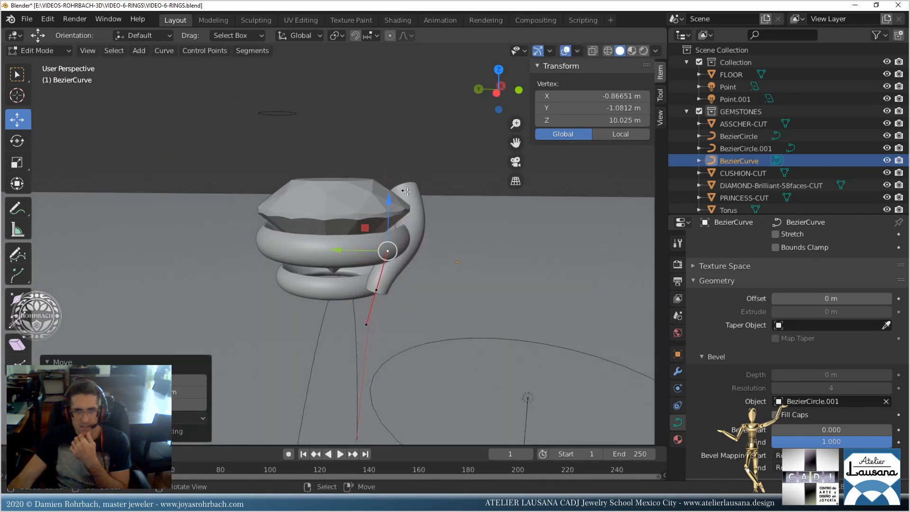
Move the upper end point's lower handle outward along Y to about -1.93 m and save the file.
click(403, 190)
click(426, 250)
drag(371, 254, 374, 255)
scroll(479, 243, down, 3)
middle_drag(480, 243, 378, 236)
scroll(378, 237, up, 2)
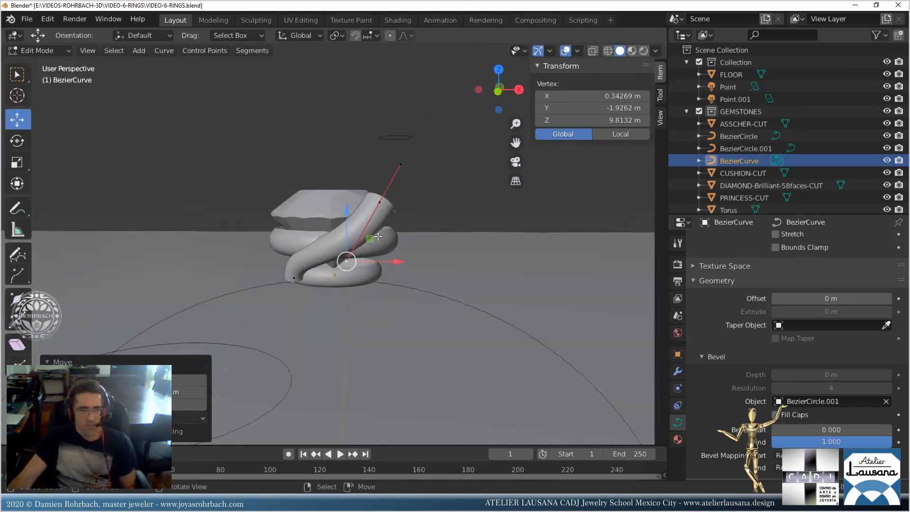
scroll(378, 236, up, 1)
key(ctrl+s)
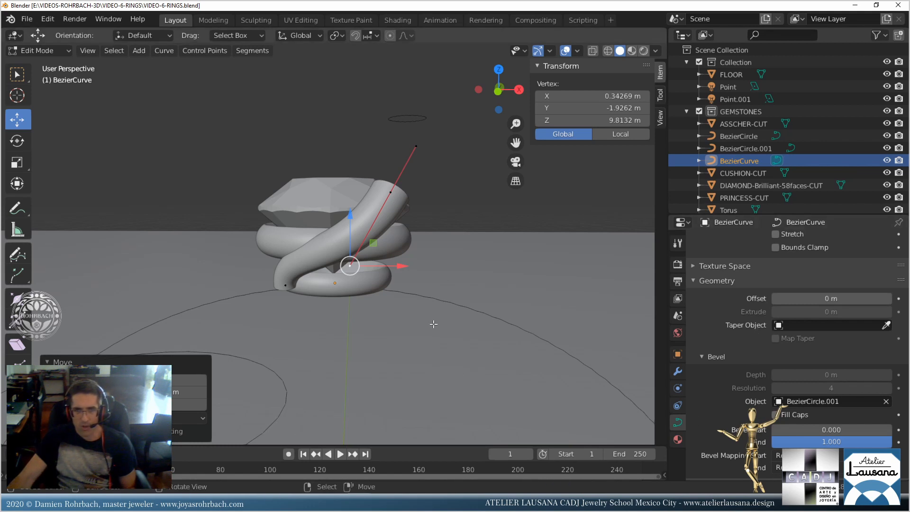
Close the prong's open ends with Fill Caps, save the file and finish editing the curve.
click(779, 417)
scroll(430, 191, down, 4)
middle_drag(430, 191, 451, 270)
scroll(270, 283, up, 4)
key(ctrl+s)
scroll(270, 283, up, 3)
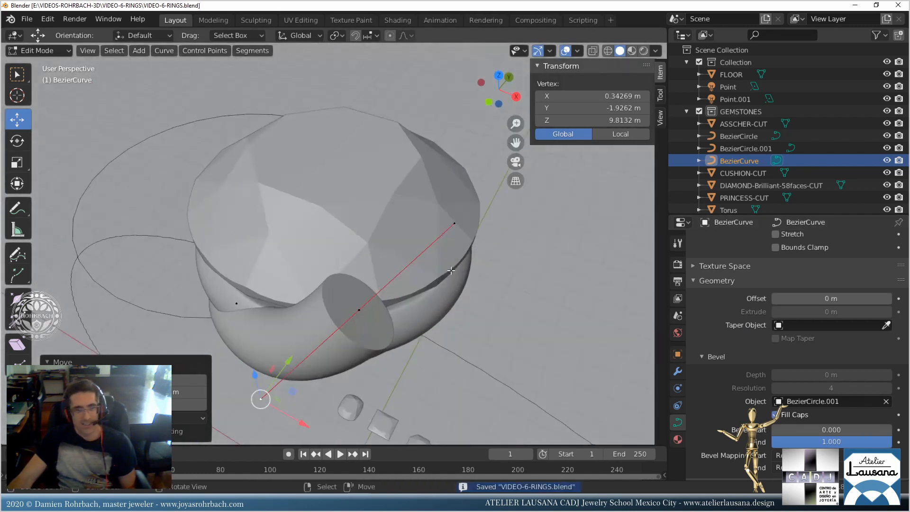
key(Tab)
Examine the capped prong's fit against the diamond and tori from several angles and in front view.
scroll(449, 283, down, 5)
middle_drag(380, 257, 393, 228)
scroll(394, 224, up, 3)
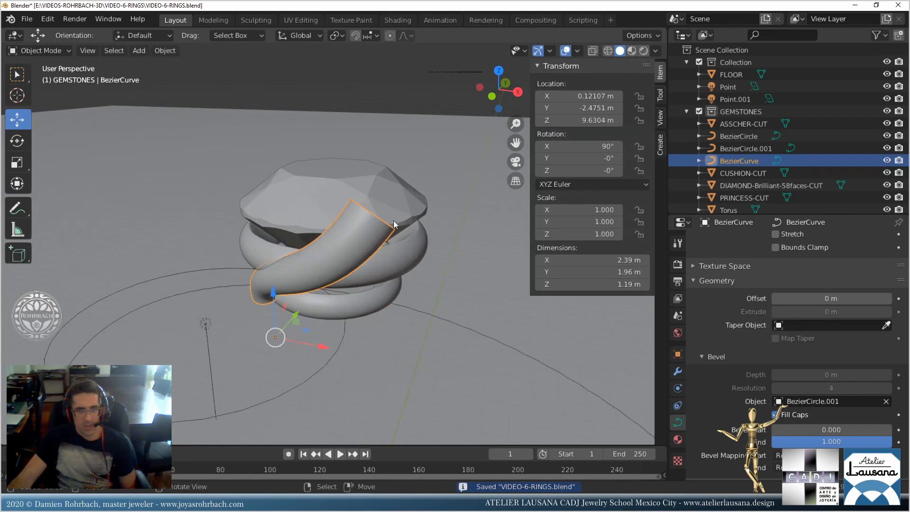
middle_drag(372, 131, 371, 180)
scroll(371, 185, down, 4)
scroll(373, 190, up, 4)
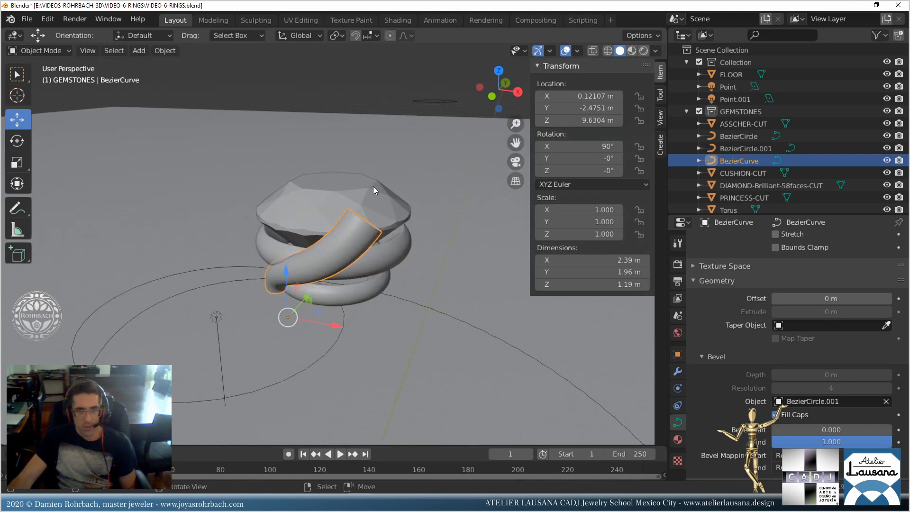
scroll(377, 184, down, 2)
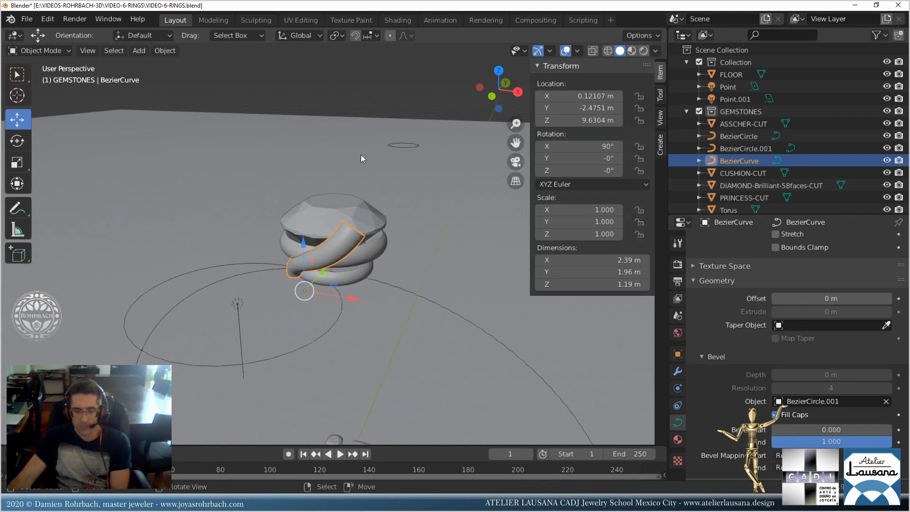
key(KP_1)
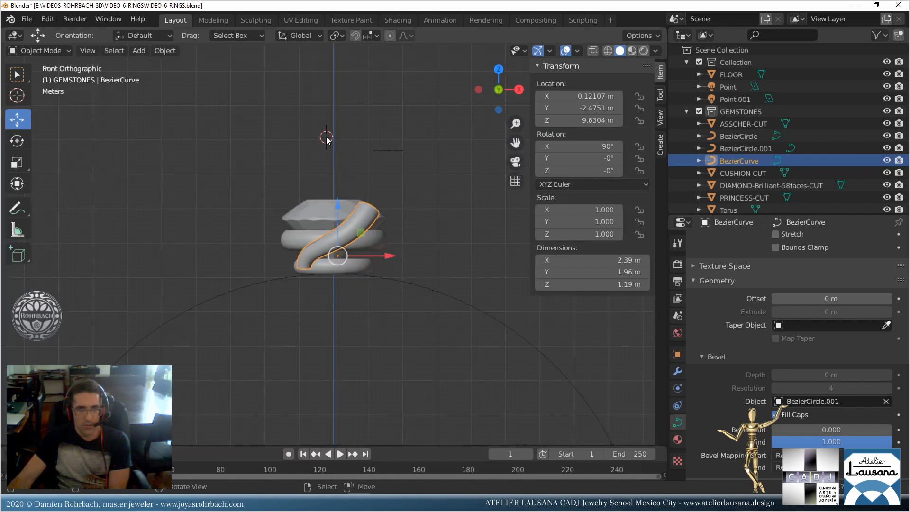
Add a Bezier curve at the 3D cursor above the diamond and align it to the view.
click(139, 50)
mouse_move(152, 78)
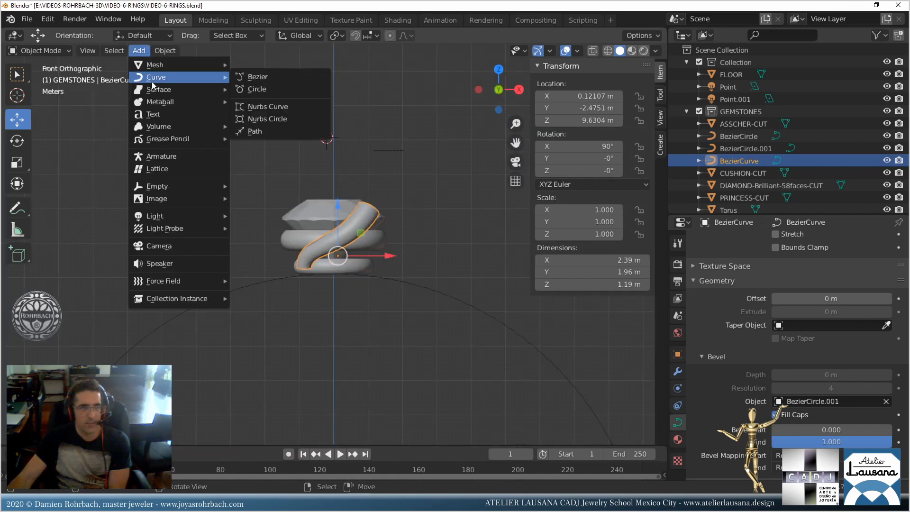
click(274, 78)
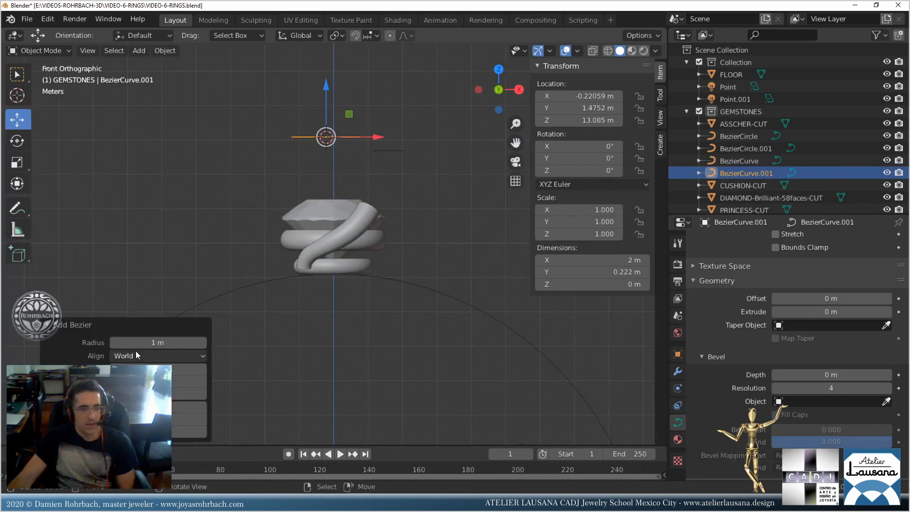
click(190, 380)
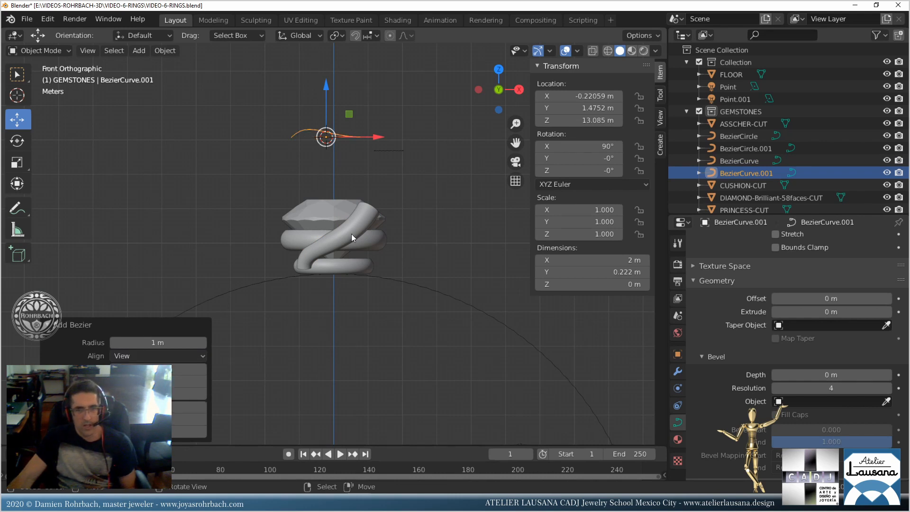
Assign the new Bezier curve above the diamond as the prong curve's taper object.
click(358, 221)
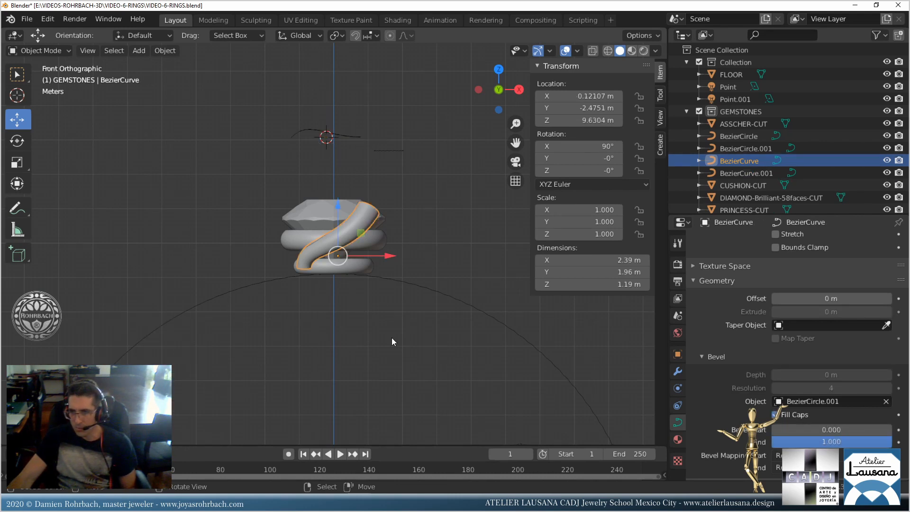
click(886, 325)
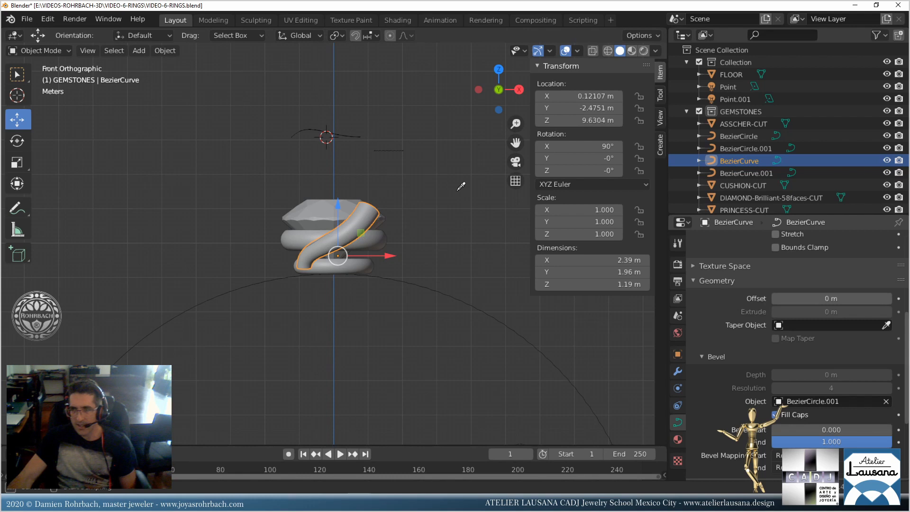
click(346, 136)
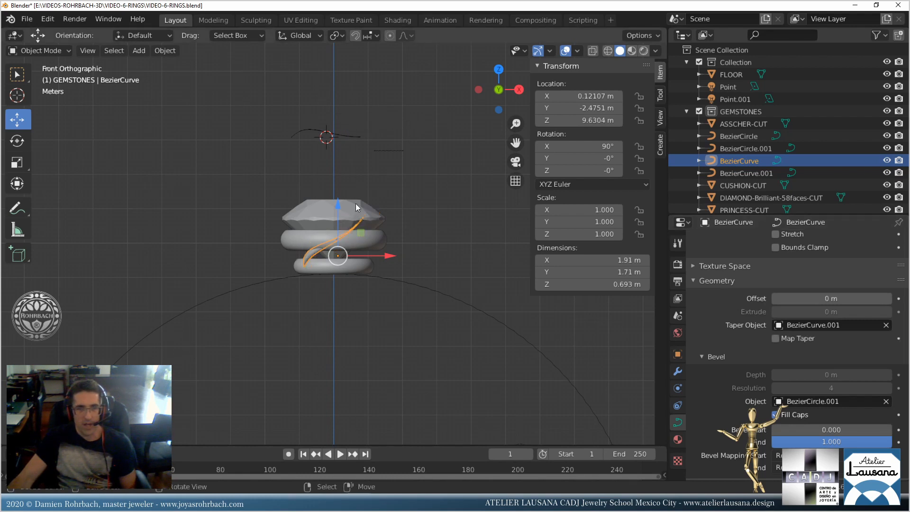
Raise the taper curve's +X end point to Z about 13.64 m and its -X end point to Z about 13.27 m.
click(346, 135)
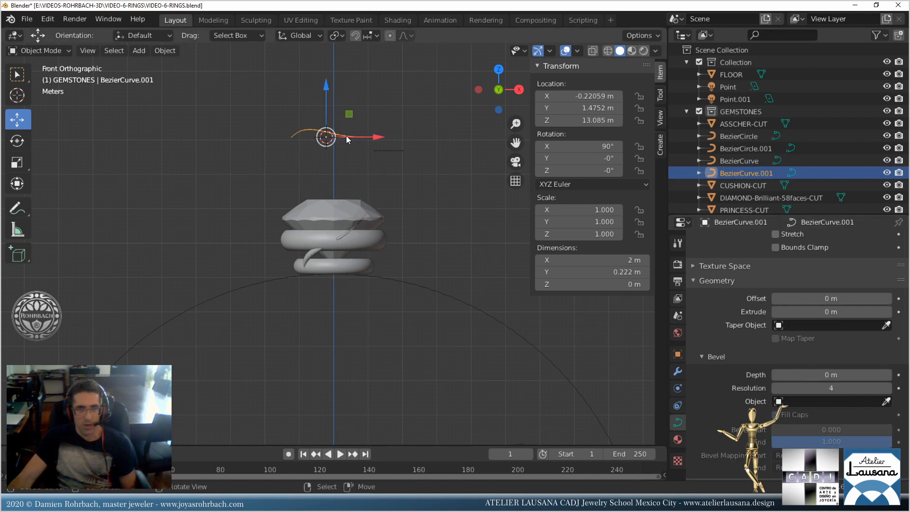
shift+middle_drag(346, 135, 367, 194)
key(Tab)
right_click(381, 194)
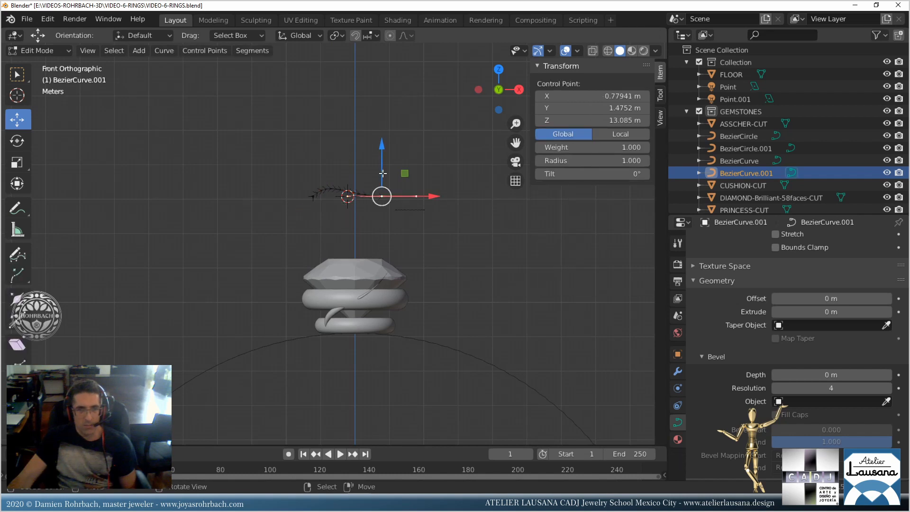
drag(382, 168, 389, 148)
scroll(364, 193, up, 2)
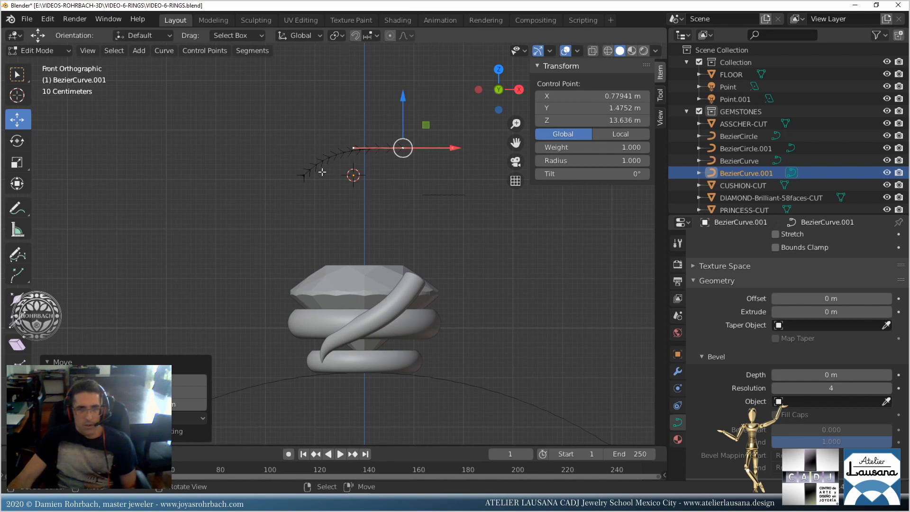
right_click(303, 168)
drag(309, 138, 330, 135)
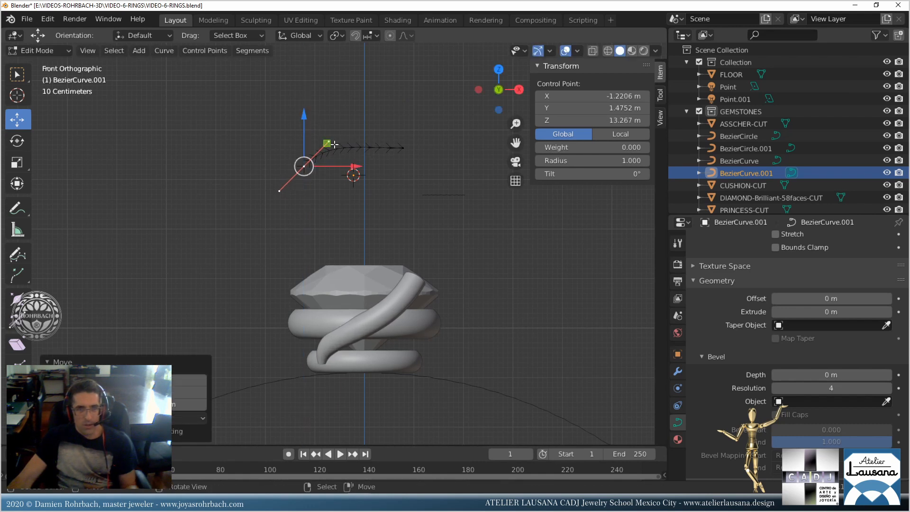
Lower the inner handle of the taper curve's +X end point along Z to about 13.6 m and save the file.
click(402, 148)
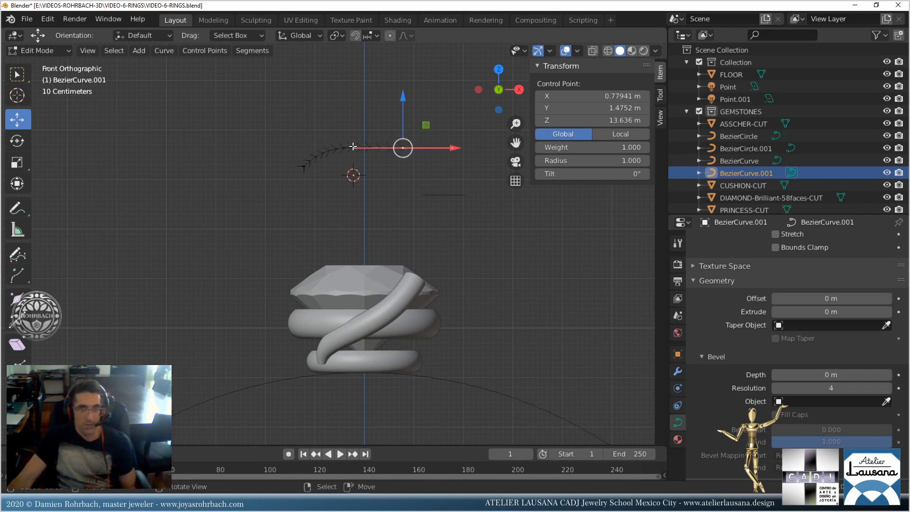
click(353, 148)
key(g)
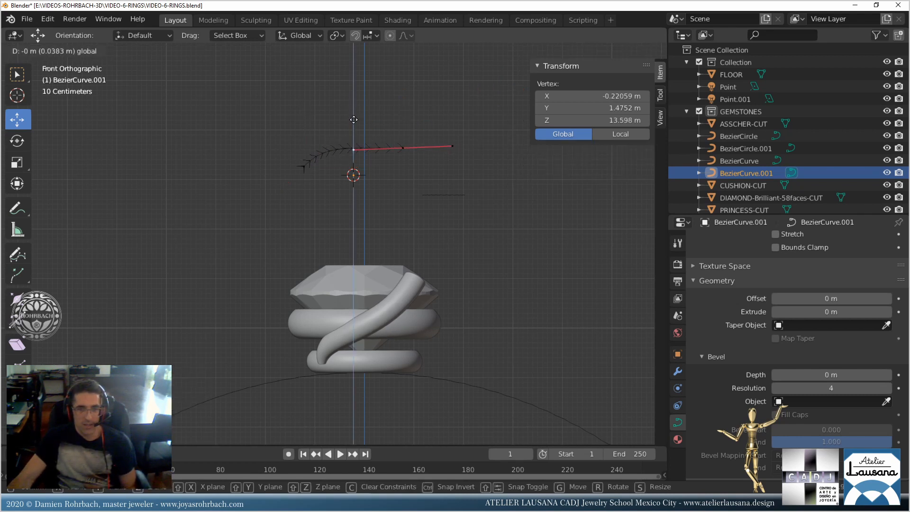
click(353, 120)
key(ctrl+s)
Extend the taper curve from its +X end with a new point at about X 1.07 m, Z 13.43 m.
shift+middle_drag(416, 165, 384, 200)
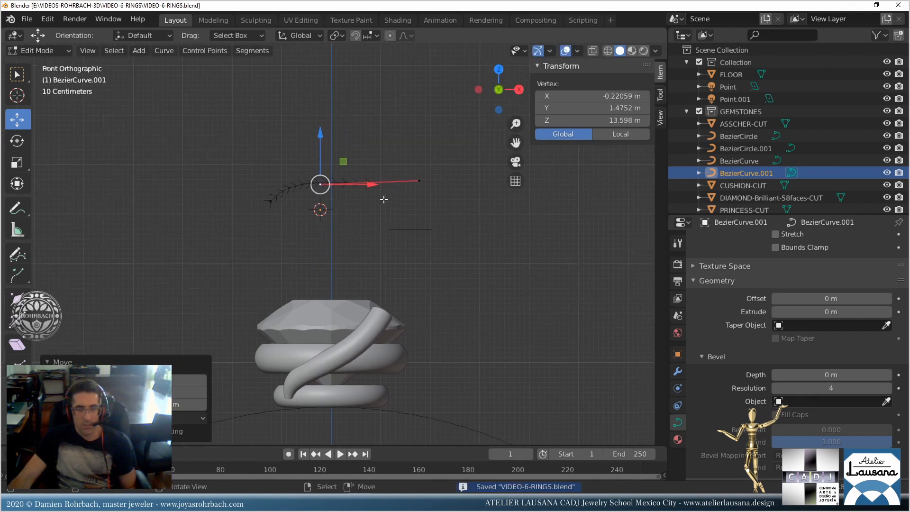
scroll(380, 203, up, 3)
click(393, 140)
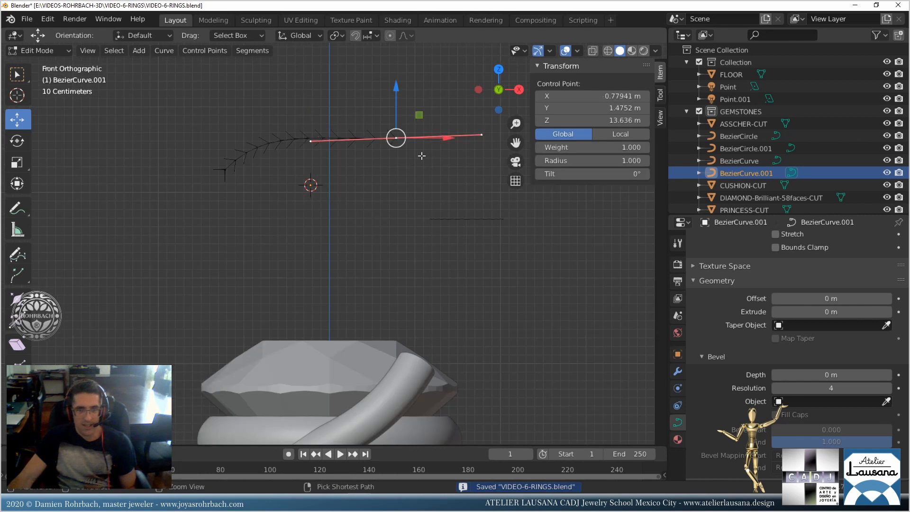
ctrl+right_click(422, 156)
key(ctrl+z)
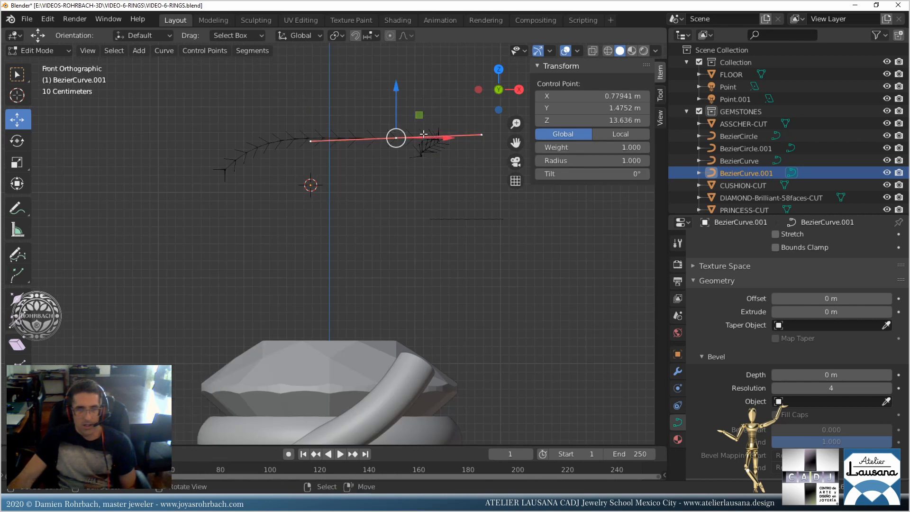
Shorten the outer handle of the taper curve's middle point to about X 1.01 m, Z 13.63 m.
click(481, 135)
key(g)
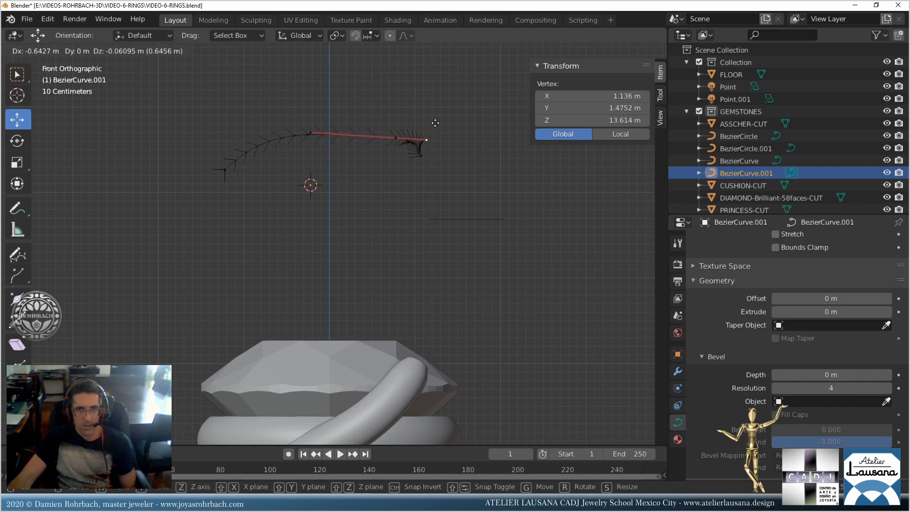
click(426, 122)
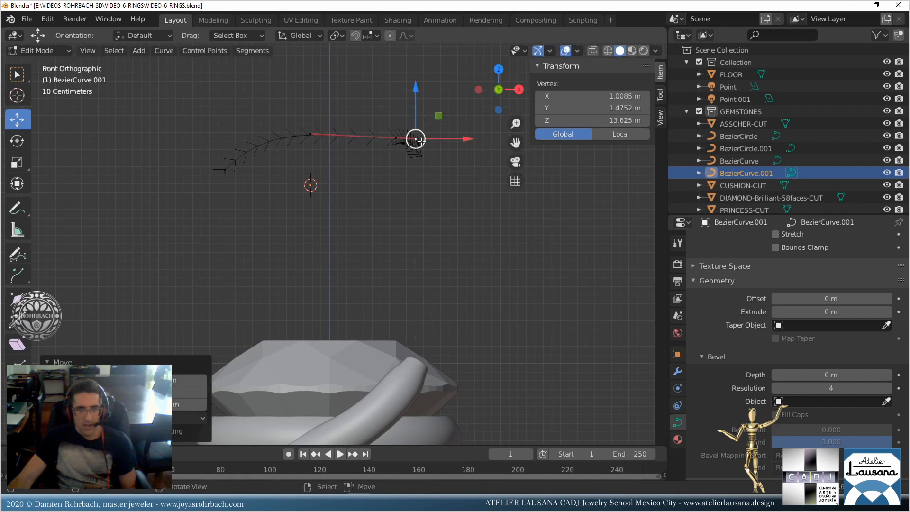
Move the taper curve's new end point to about X 1.14 m, Z 13.29 m and its inner handle to about X 1.15 m, Z 13.36 m.
click(420, 155)
key(g)
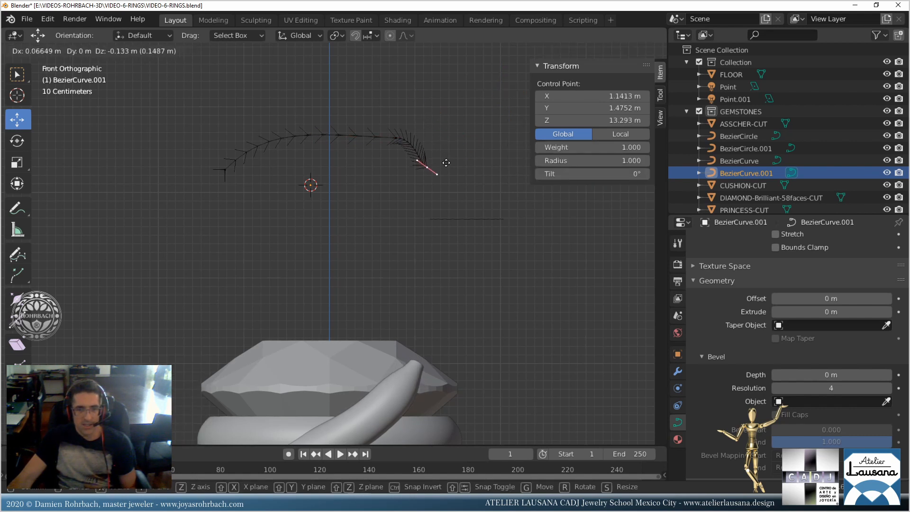
click(447, 164)
click(419, 160)
key(g)
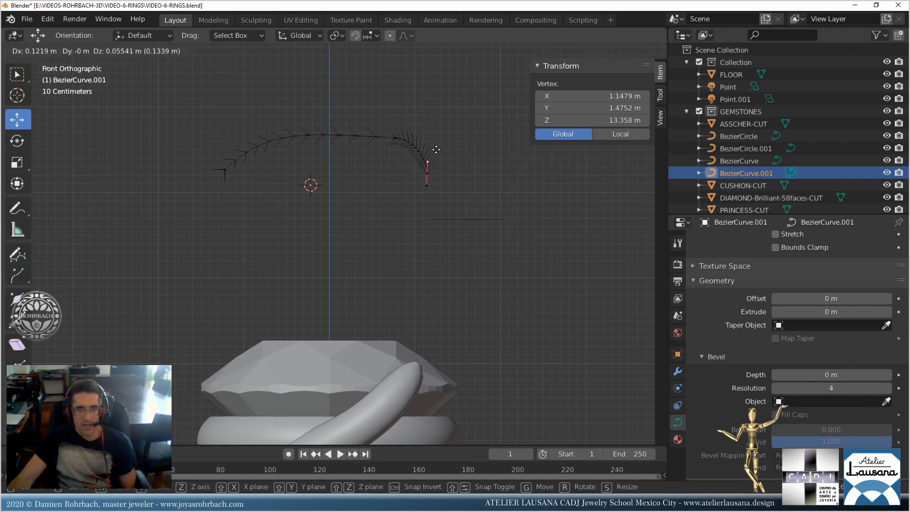
click(437, 149)
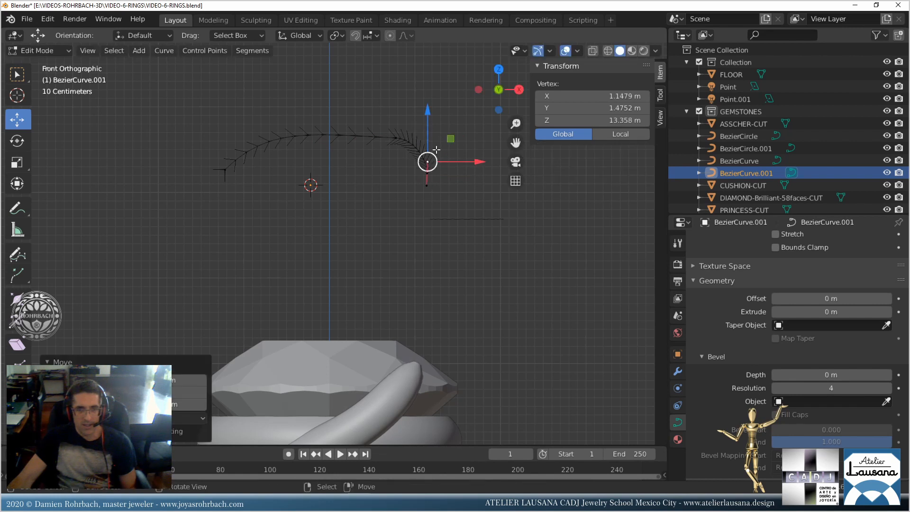
Shift the taper curve's middle point to about X 0.83 m, Z 13.63 m.
click(396, 138)
key(g)
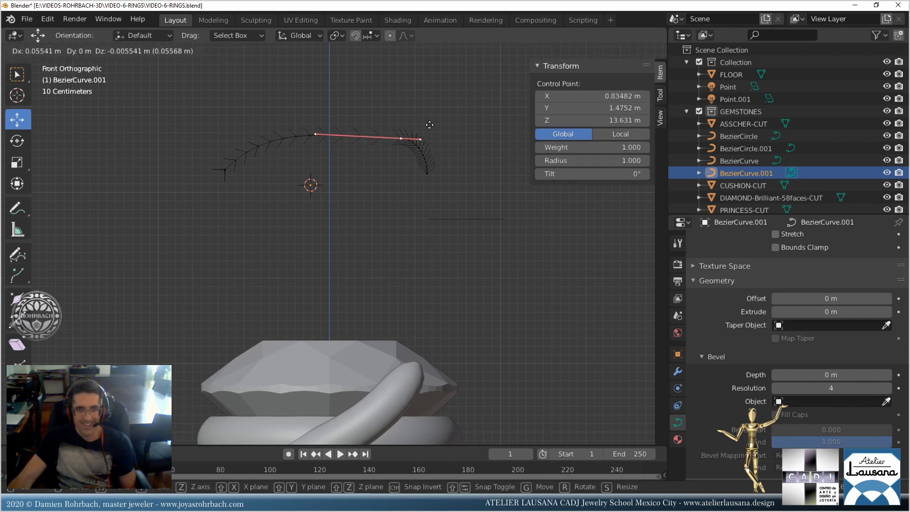
click(430, 125)
Move the inner handle of the taper curve's -X end point to about X -0.89 m, Z 13.51 m and finish editing the curve.
scroll(417, 175, down, 2)
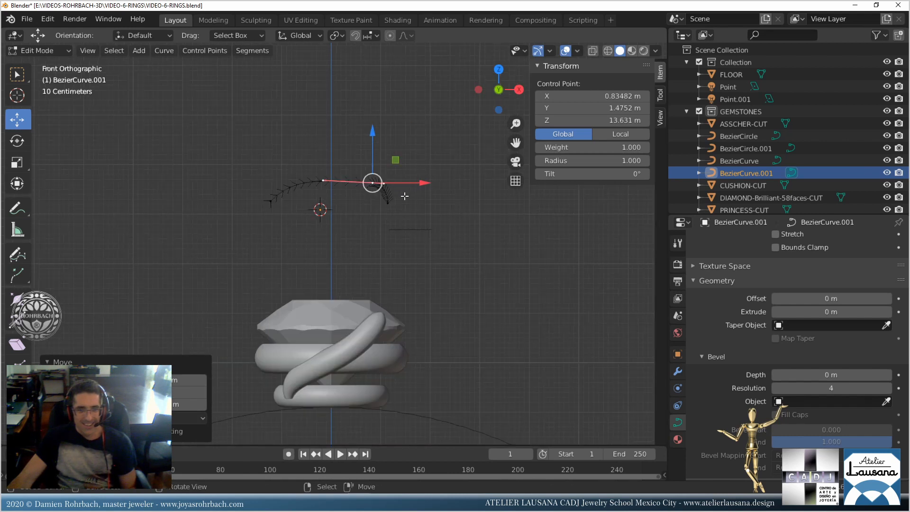
scroll(382, 220, up, 1)
click(271, 189)
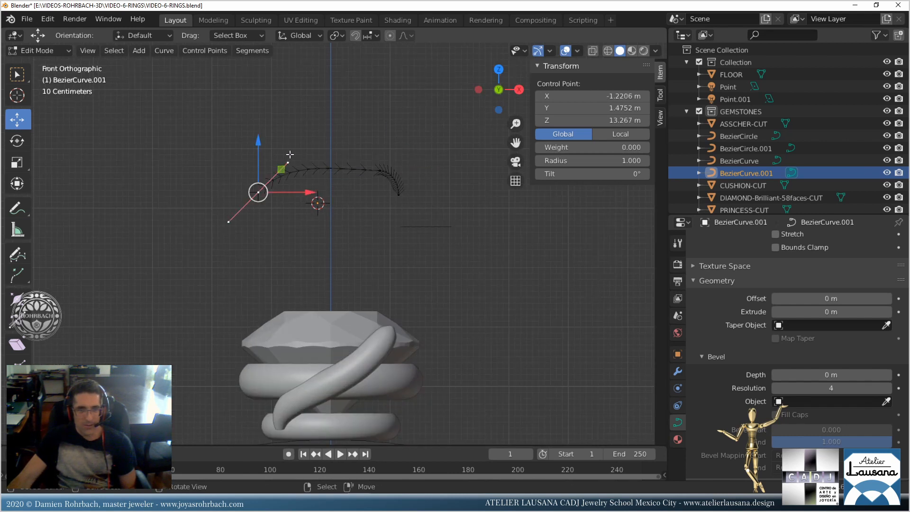
key(g)
click(286, 169)
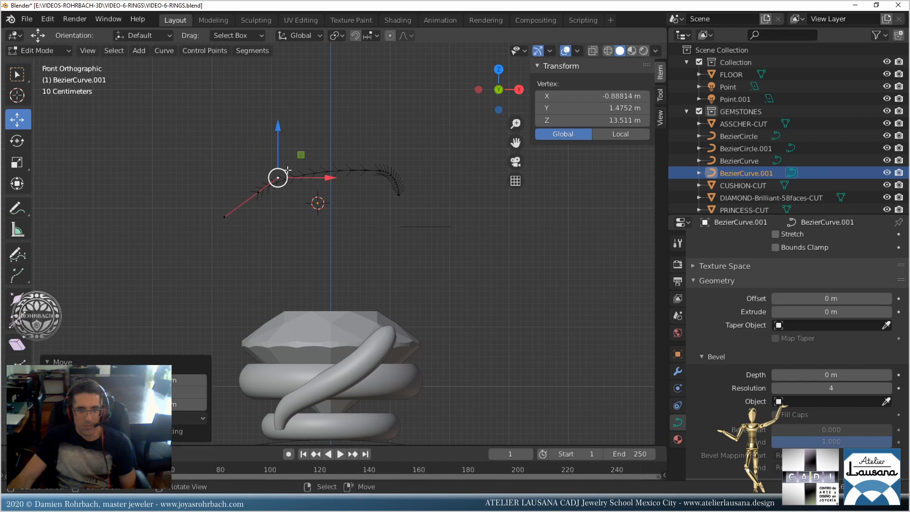
scroll(412, 173, up, 1)
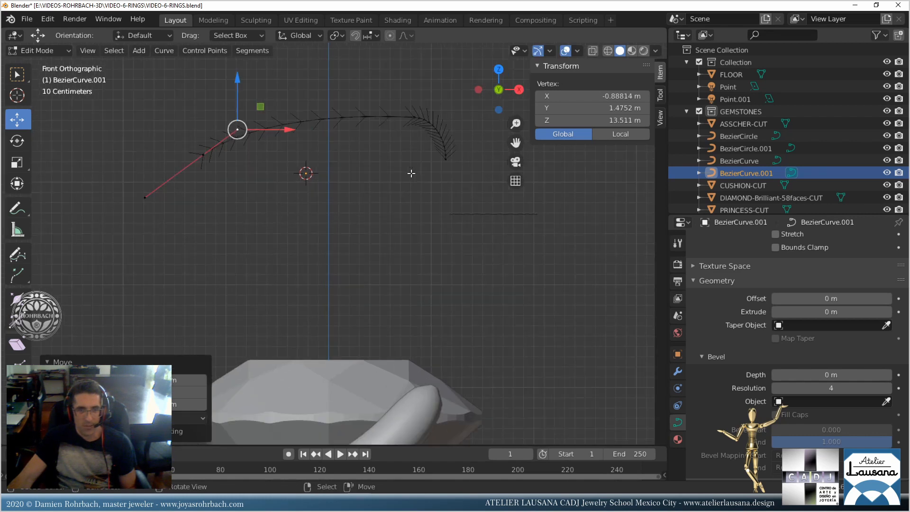
key(Tab)
Edit the prong curve and move its upper end point's lower handle to about X 0.88 m, Z 9.85 m.
click(393, 374)
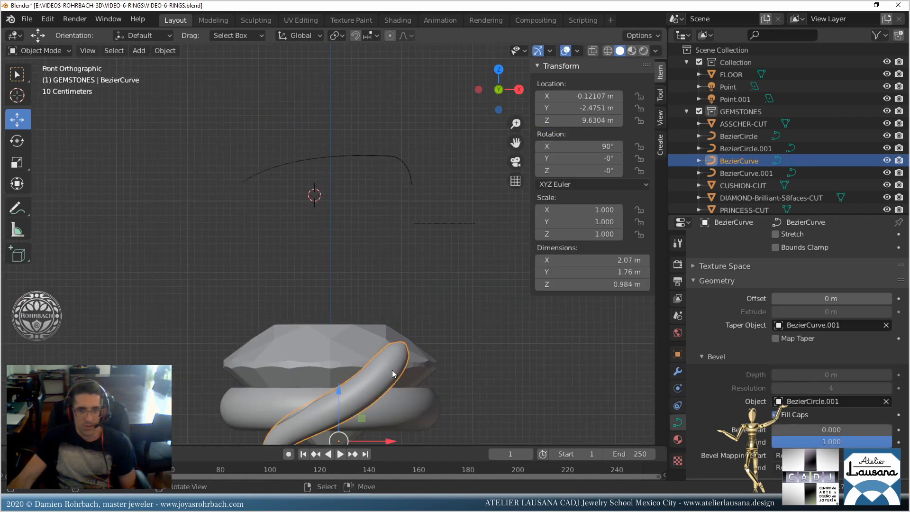
key(Tab)
scroll(342, 330, up, 2)
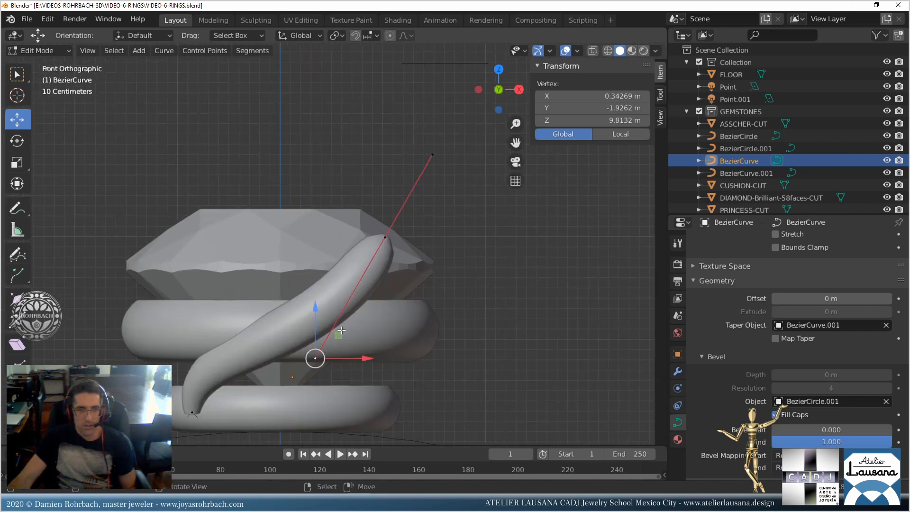
drag(344, 353, 394, 353)
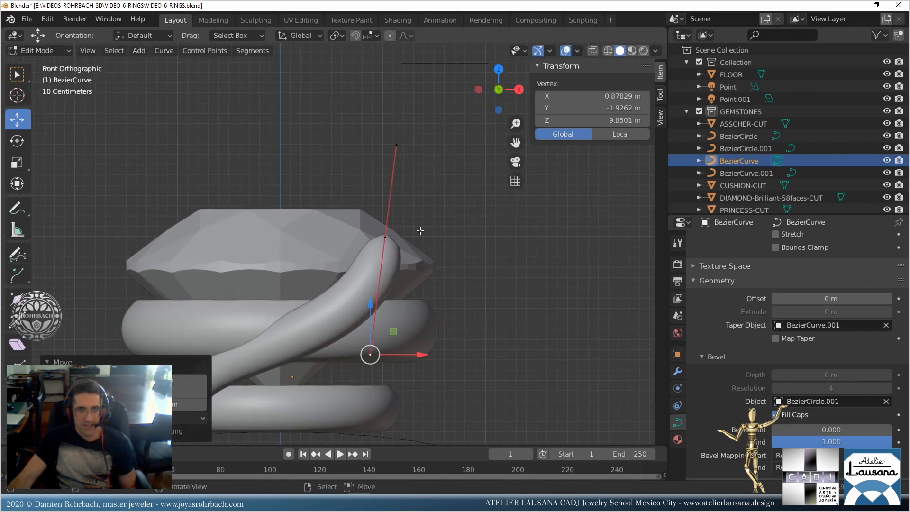
Raise the prong's upper end point to Z about 11.1 m, shift its lower handle to about X 0.93 m, Z 9.79 m, and save the file.
click(406, 220)
right_click(389, 232)
drag(403, 214, 402, 204)
right_drag(377, 332, 384, 349)
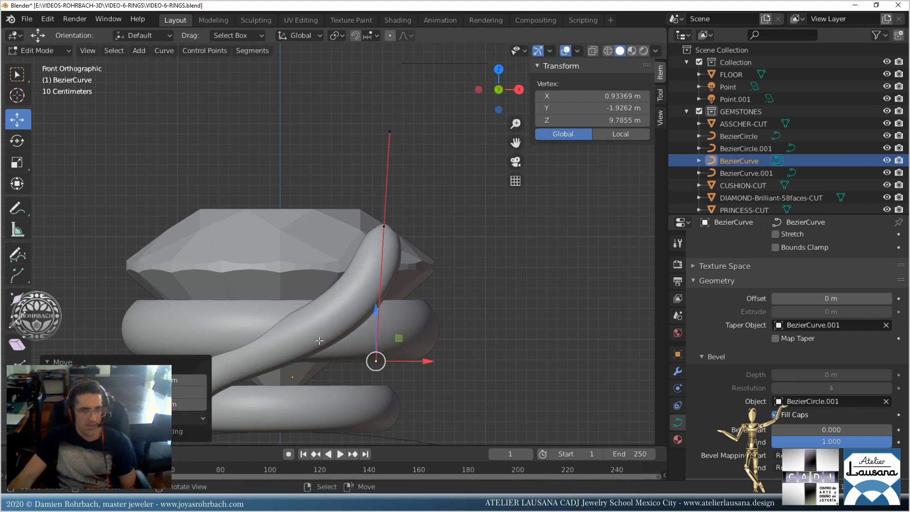
middle_drag(319, 341, 394, 260)
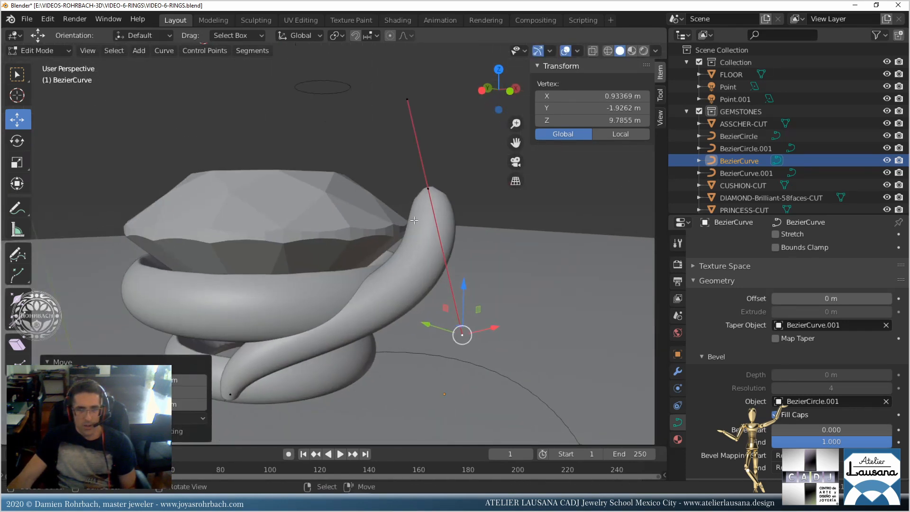
key(KP_1)
key(ctrl+s)
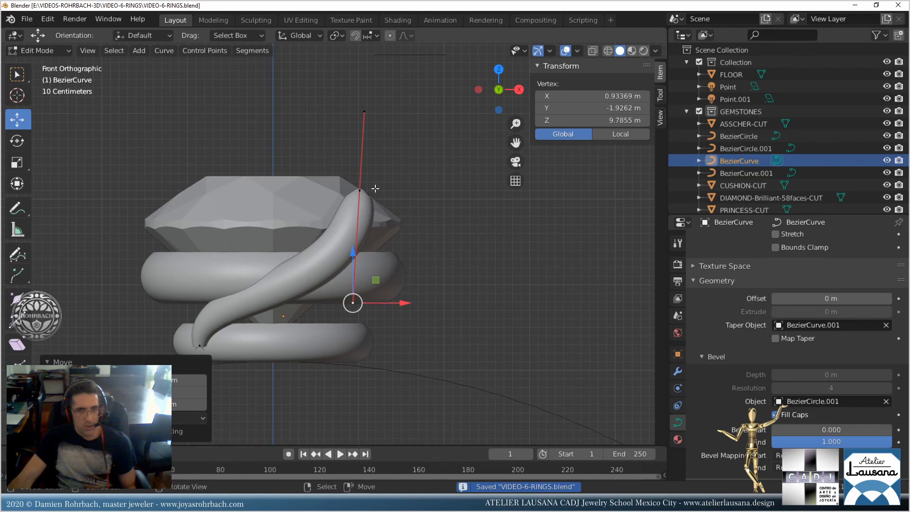
Try to extend the prong from its upper end with a new point at about X 1.11 m, Z 11.84 m, and undo it.
click(374, 189)
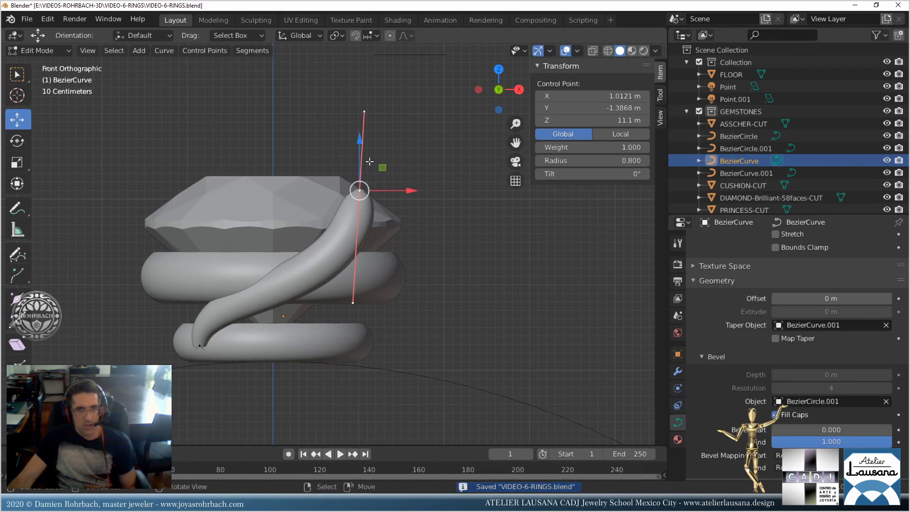
ctrl+right_click(369, 127)
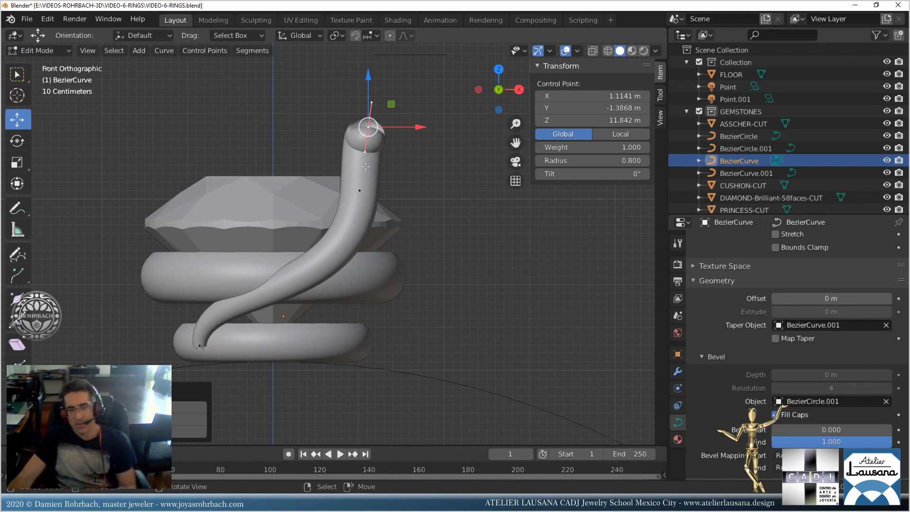
key(ctrl+z)
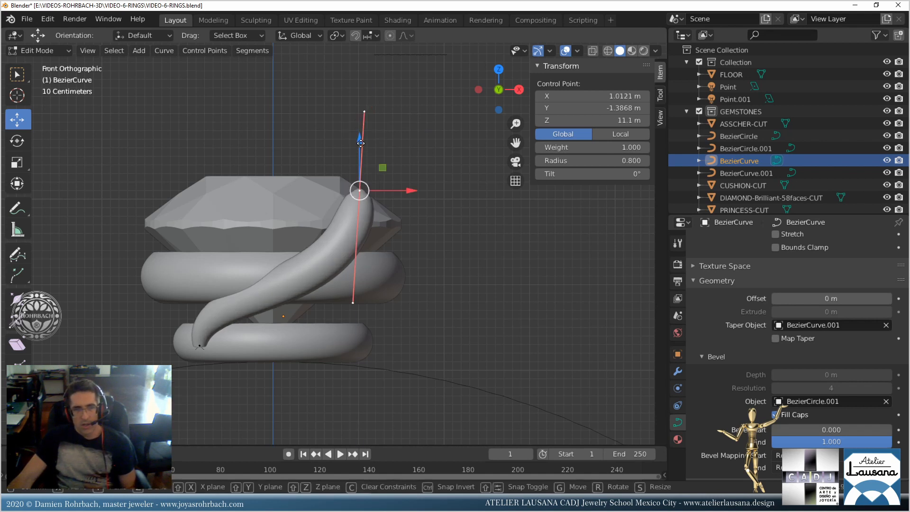
Raise the prong's upper end point to Z about 11.36 m and move its lower handle to about X 1.02 m, Z 9.85 m.
drag(360, 142, 361, 121)
click(346, 274)
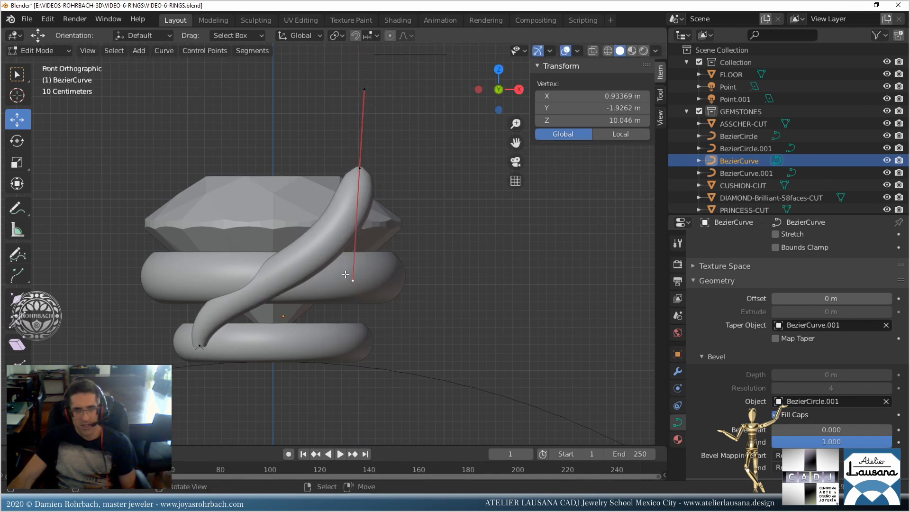
drag(375, 256, 383, 273)
middle_drag(289, 307, 380, 299)
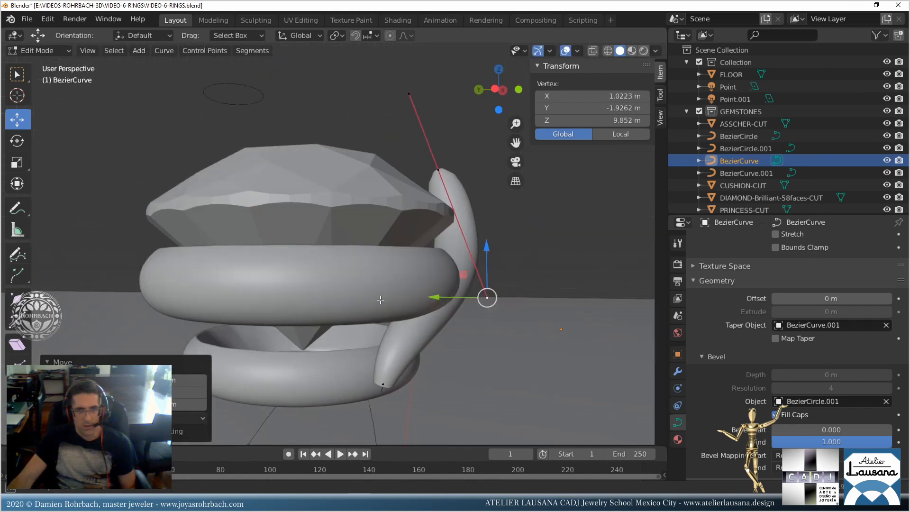
Shift the lower handle of the prong's upper end point to about X 1.03 m, Y -2.01 m, Z 10.13 m.
click(396, 369)
drag(406, 290, 459, 258)
right_click(448, 169)
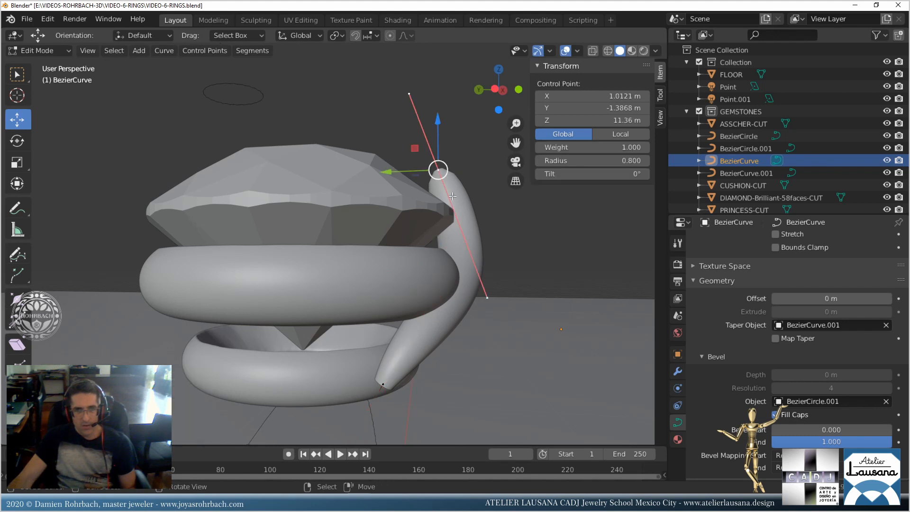
right_drag(494, 290, 504, 258)
scroll(482, 221, down, 4)
middle_drag(482, 221, 421, 258)
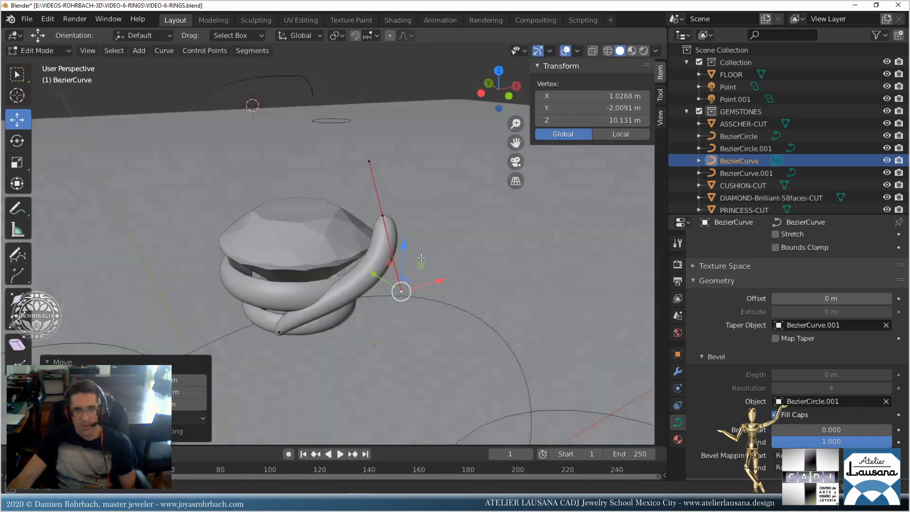
Move the prong's upper end point in plan closer to the diamond, to about X 0.96 m, Y -1.20 m.
key(KP_7)
key(ctrl+z)
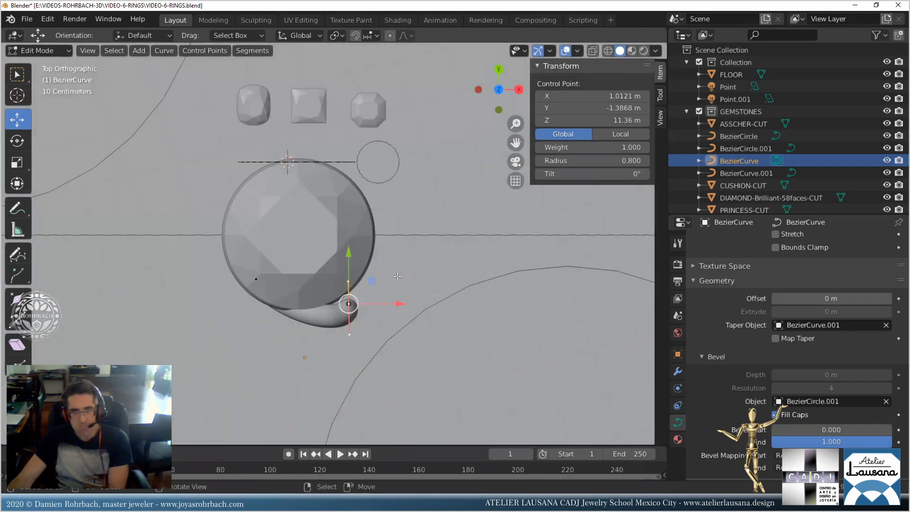
scroll(397, 276, up, 2)
key(g)
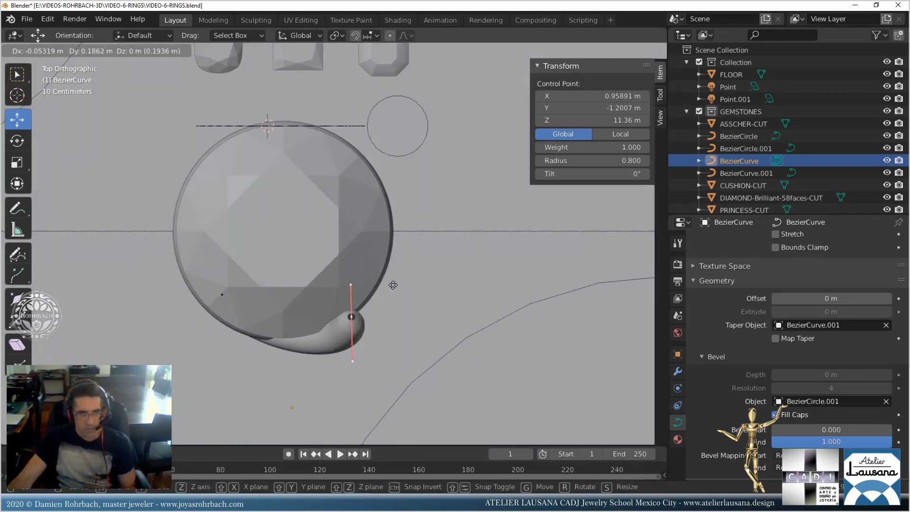
click(394, 285)
In front view, move the upper end point's lower handle to about X 1.05 m, Z 9.99 m.
scroll(387, 323, down, 2)
middle_drag(384, 323, 381, 230)
scroll(381, 279, up, 3)
right_click(377, 302)
key(KP_1)
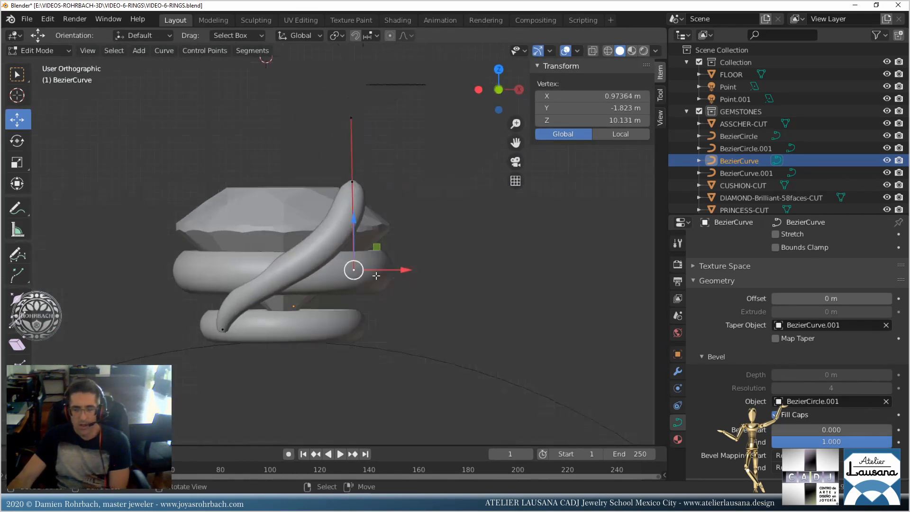
scroll(384, 252, up, 2)
key(g)
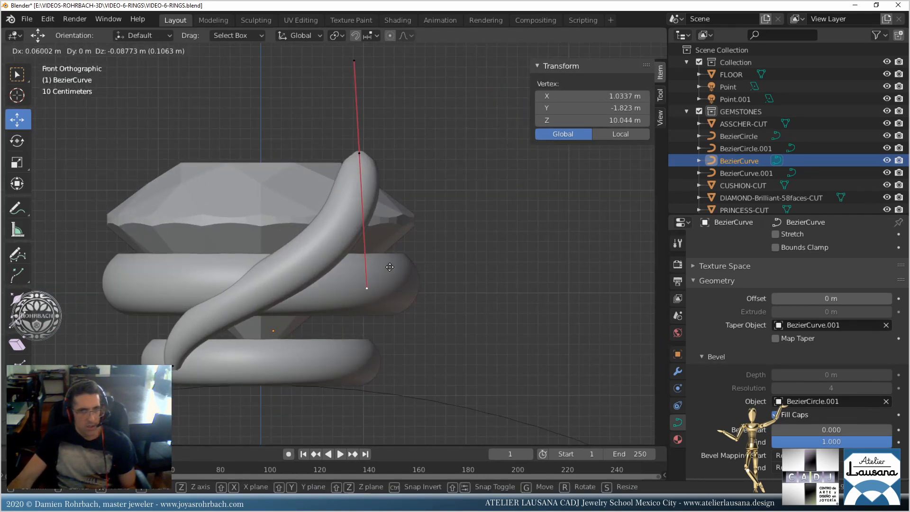
click(391, 271)
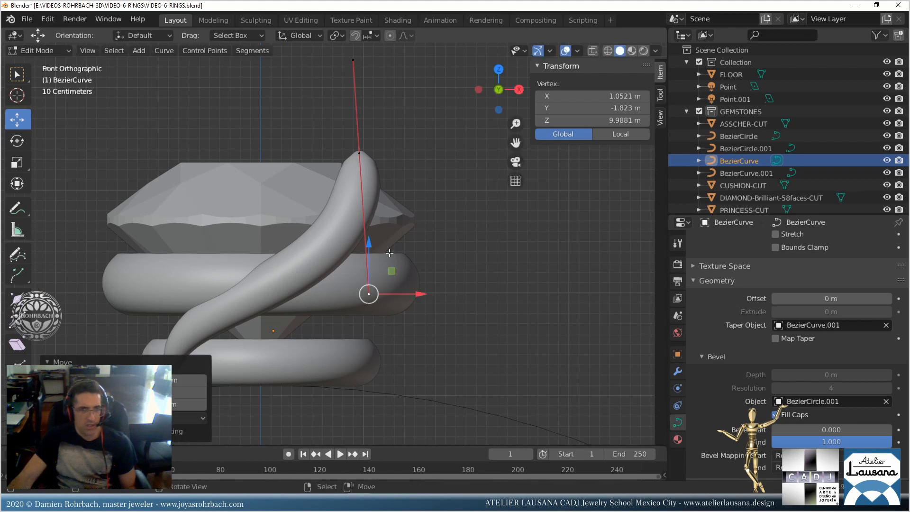
Lower the prong's upper end point to about X 0.91 m, Z 11.21 m, and save the file.
middle_drag(390, 253, 364, 242)
right_click(382, 190)
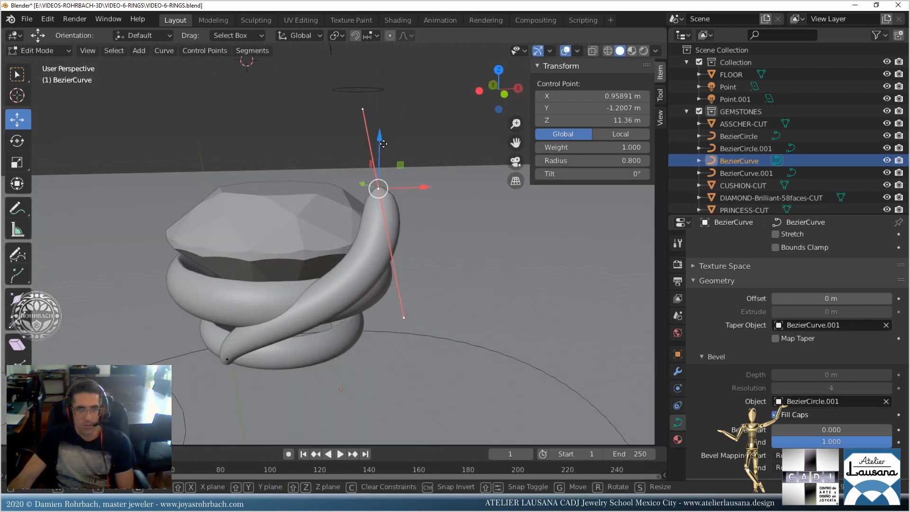
drag(378, 143, 378, 153)
key(KP_1)
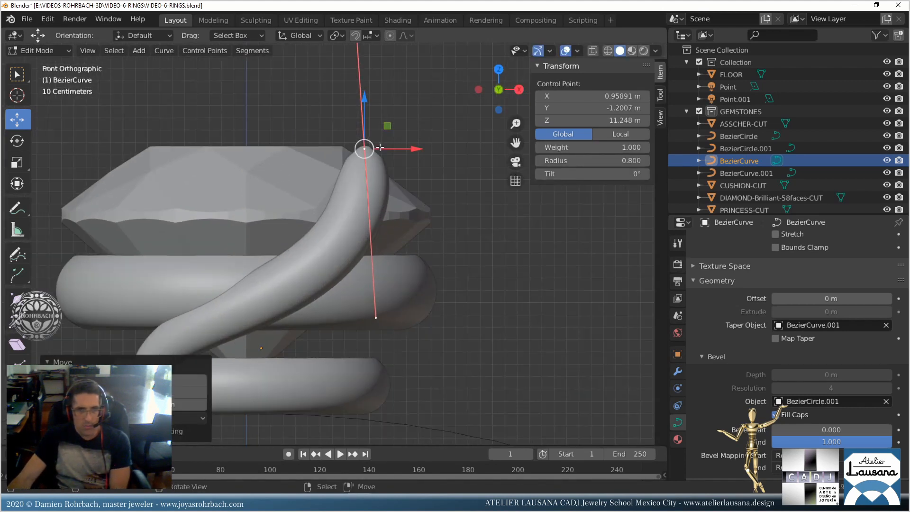
drag(384, 118, 377, 122)
scroll(360, 190, down, 3)
middle_drag(345, 197, 392, 206)
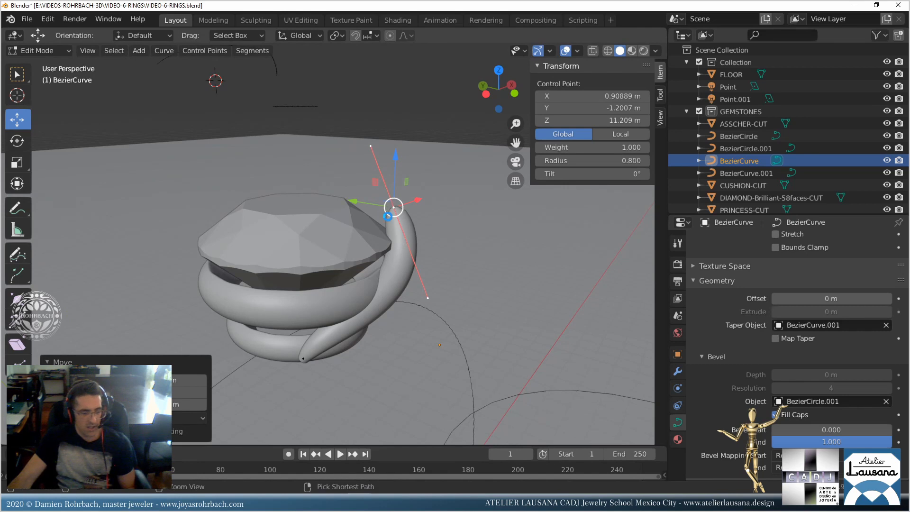
key(ctrl+s)
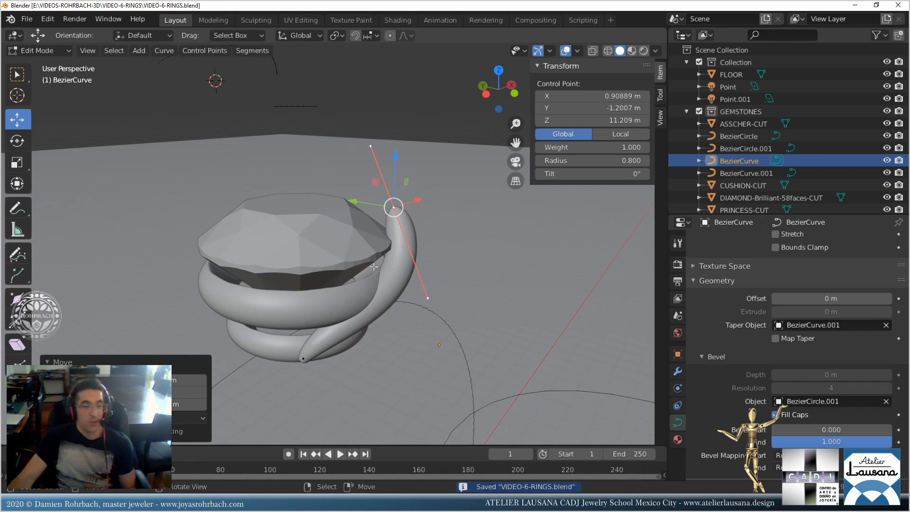
Move the prong's lower end point against the lower torus, to about X -0.77 m, Y -0.73 m.
scroll(374, 266, down, 5)
middle_drag(389, 234, 397, 307)
scroll(366, 232, up, 8)
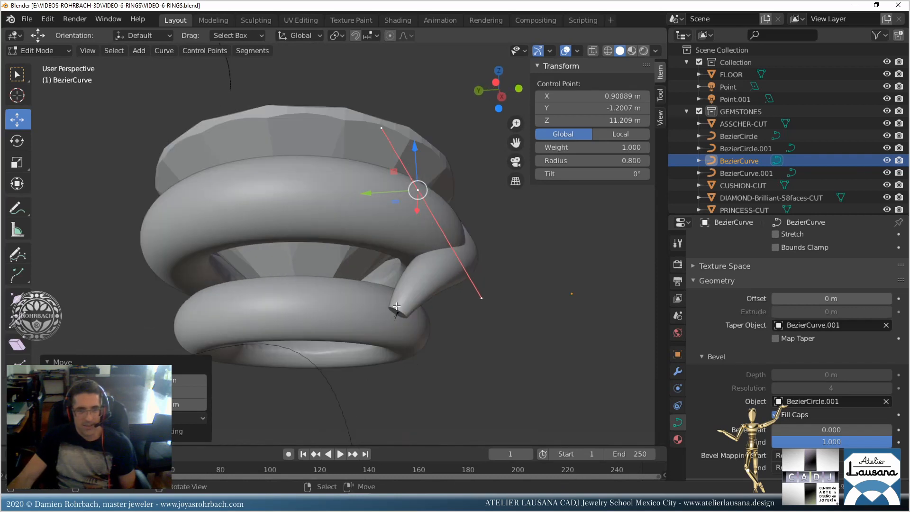
click(396, 312)
drag(377, 314, 356, 311)
middle_drag(357, 311, 261, 360)
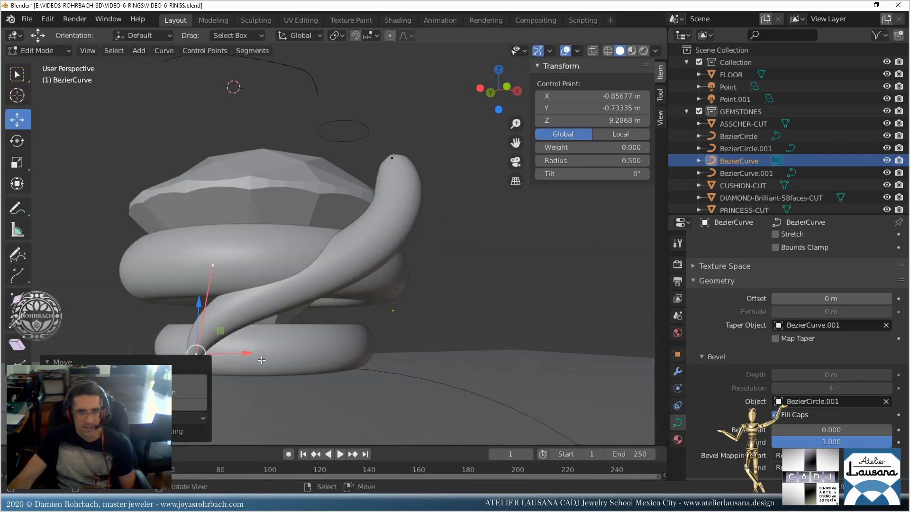
drag(245, 353, 256, 351)
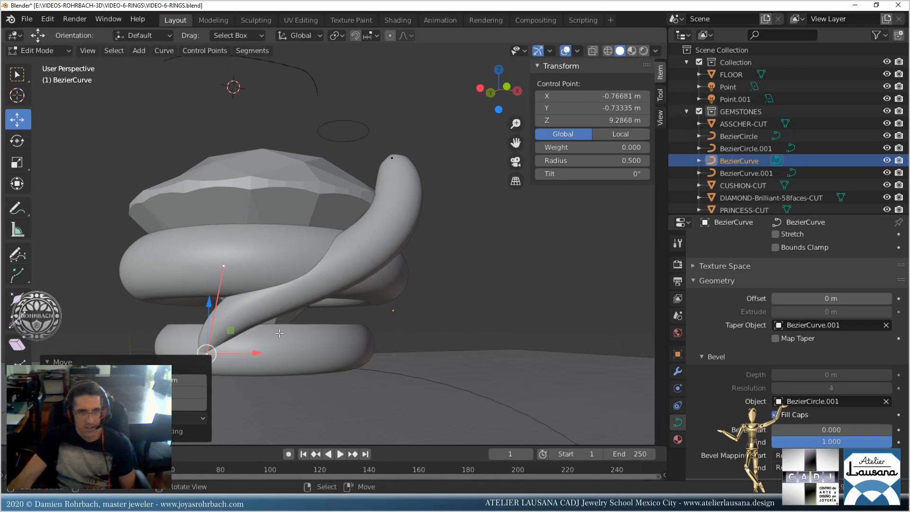
middle_drag(256, 352, 379, 299)
Move the upper handle of the prong's lower end point to about X -0.72 m, Y -1.16 m, Z 9.84 m.
click(378, 267)
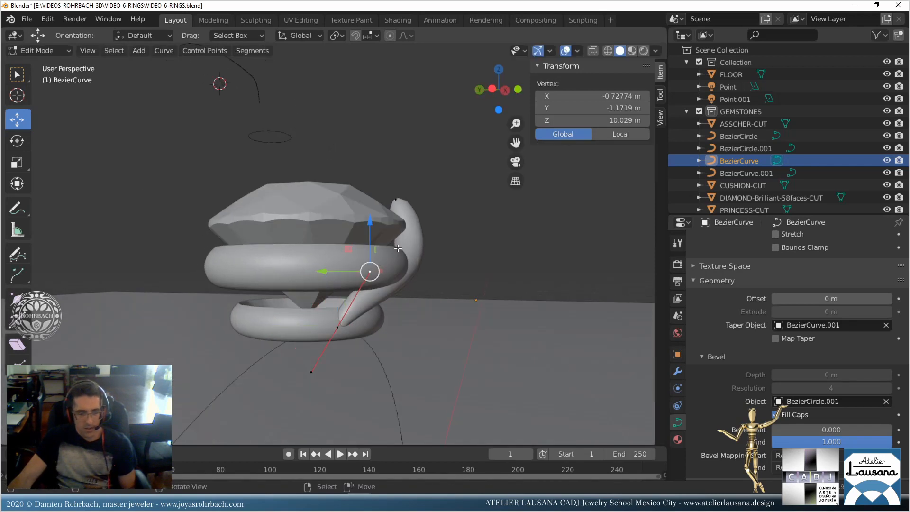
key(g)
click(398, 261)
middle_drag(398, 261, 329, 258)
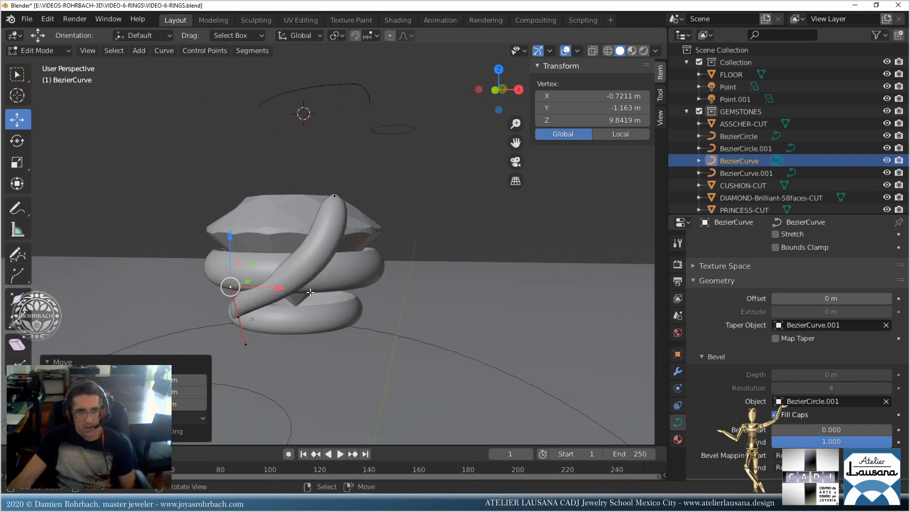
middle_drag(310, 292, 401, 247)
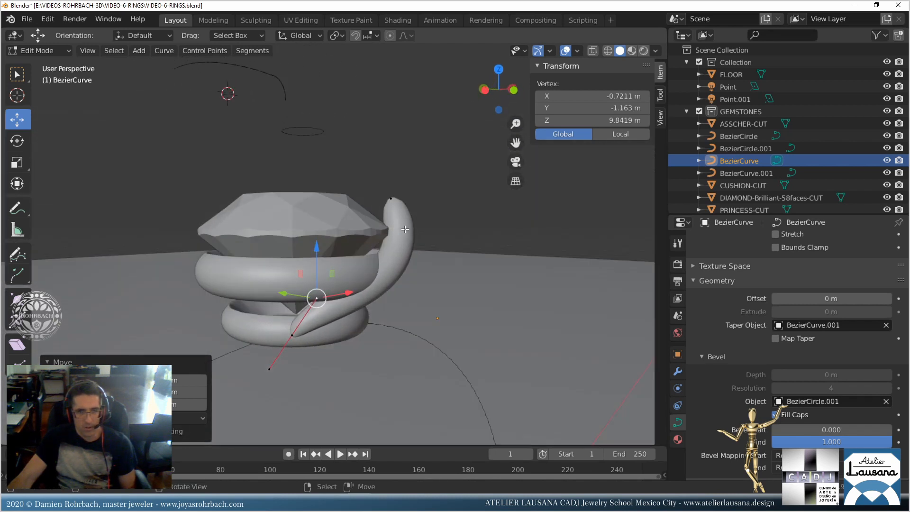
Subdivide the prong curve between its two end points to add a middle control point.
click(292, 335)
shift+click(391, 198)
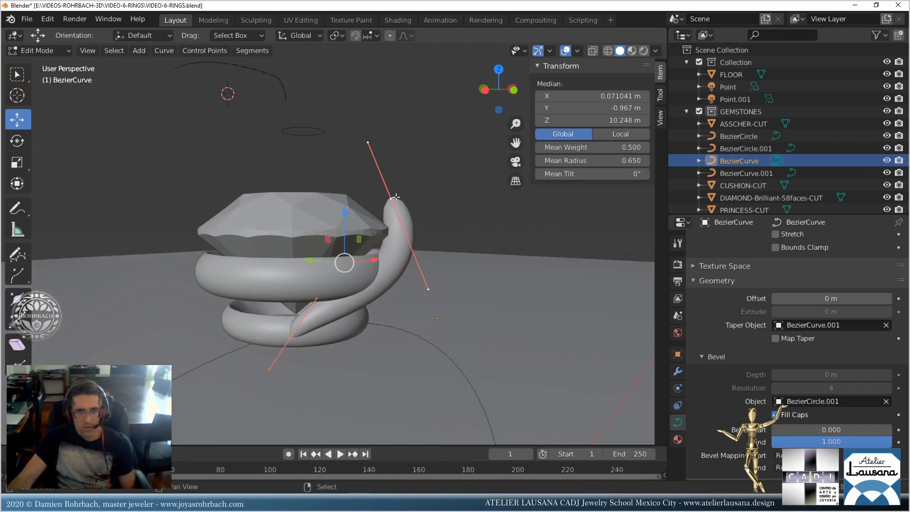
right_click(440, 184)
click(435, 156)
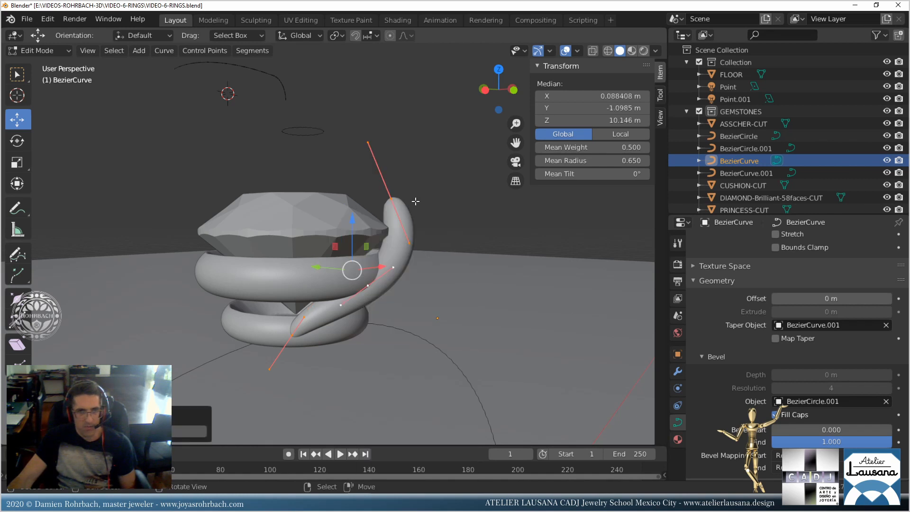
Move the prong's middle control point along Y to about -1.53 m, finish editing the curve, and save the file.
click(369, 287)
key(g)
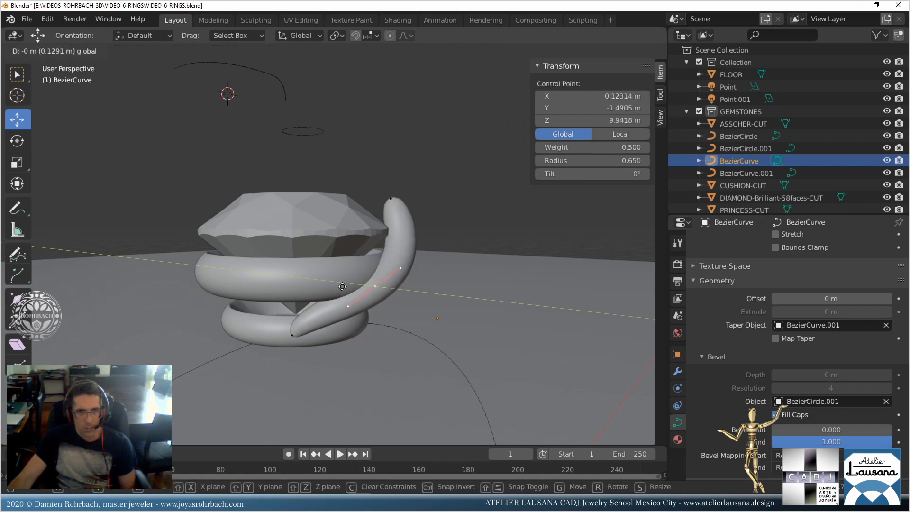
click(344, 287)
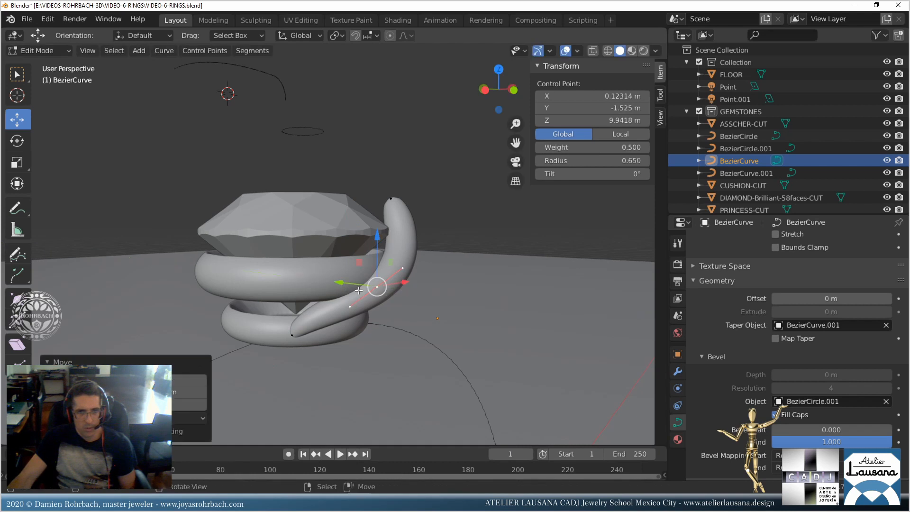
middle_drag(344, 287, 389, 292)
key(Tab)
key(ctrl+s)
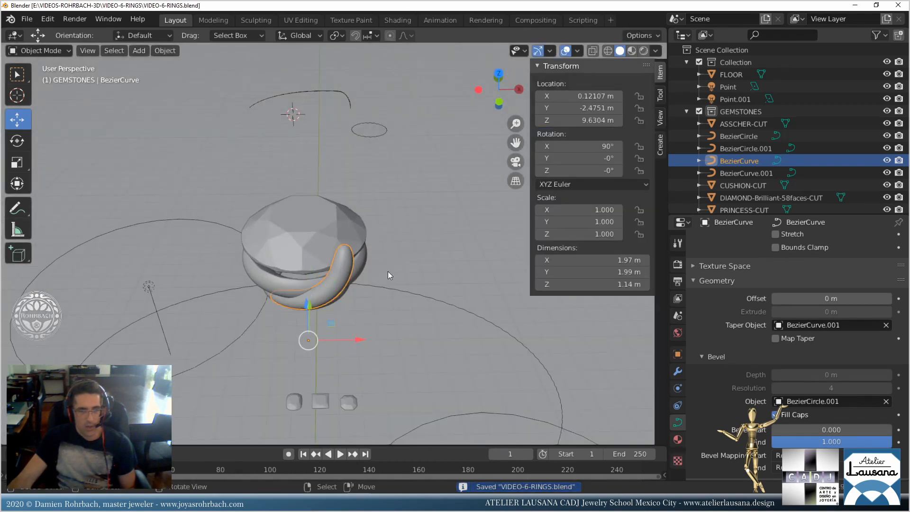
Apply all transforms to the prong curve and save the file.
key(KP_7)
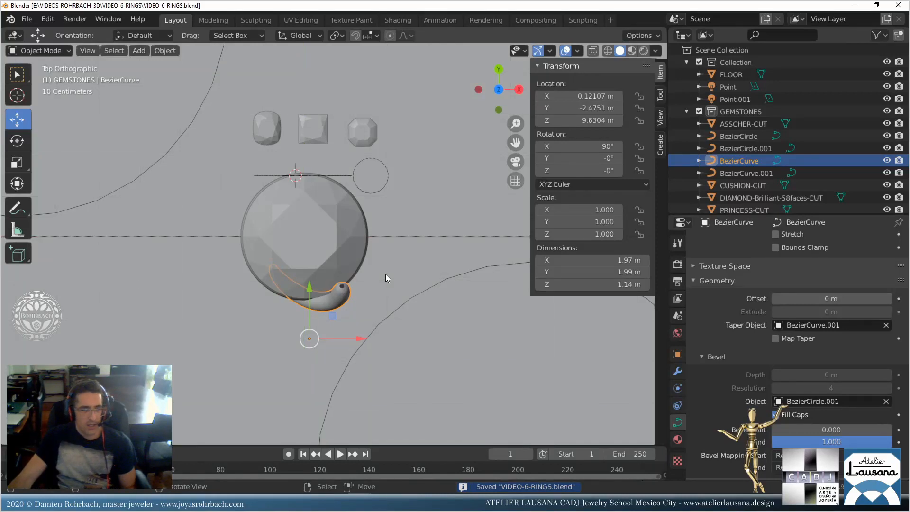
scroll(386, 274, up, 2)
middle_drag(360, 331, 296, 308)
key(KP_7)
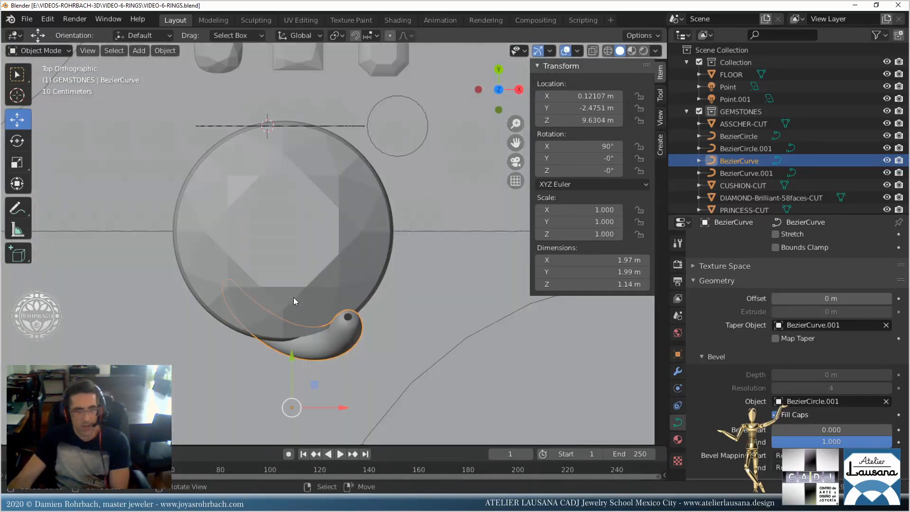
key(ctrl+a)
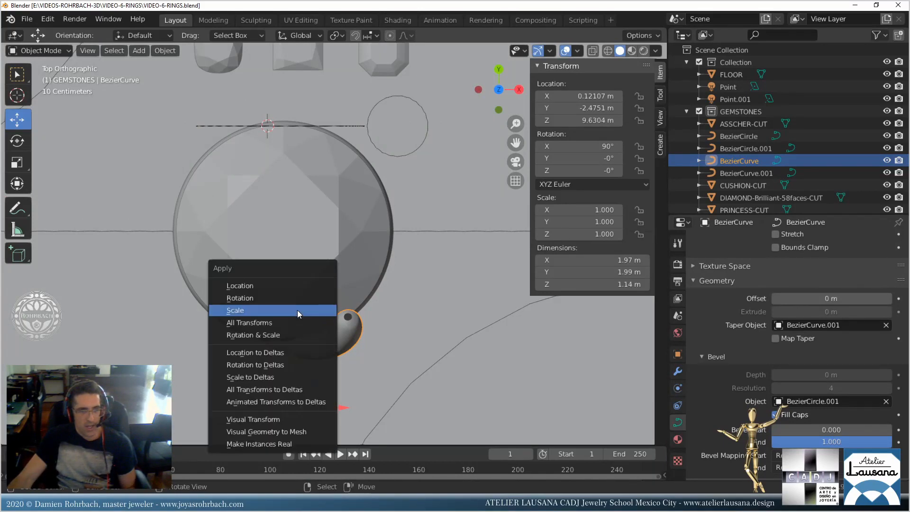
click(292, 320)
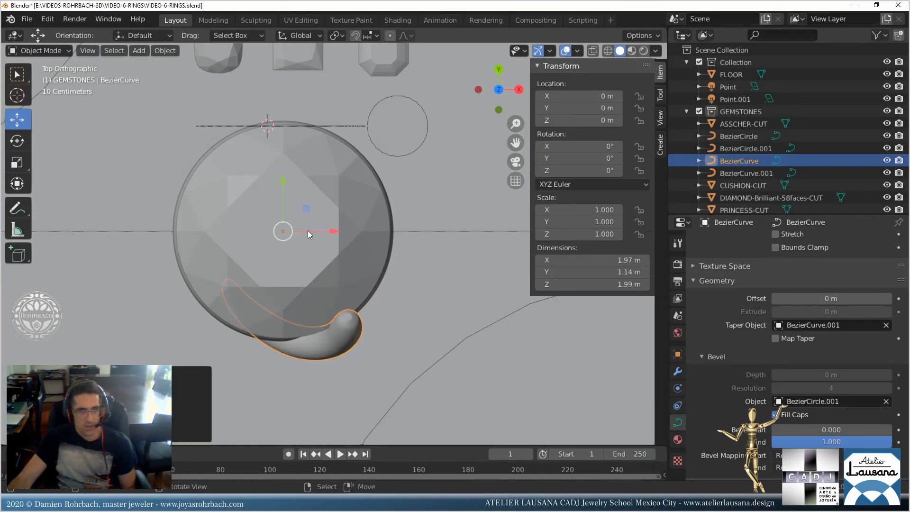
scroll(308, 230, down, 2)
middle_drag(342, 277, 323, 366)
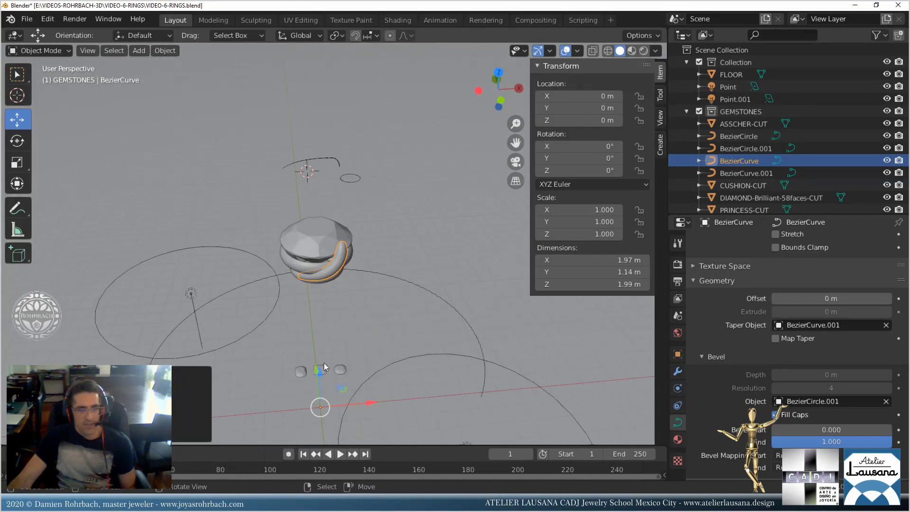
key(ctrl+s)
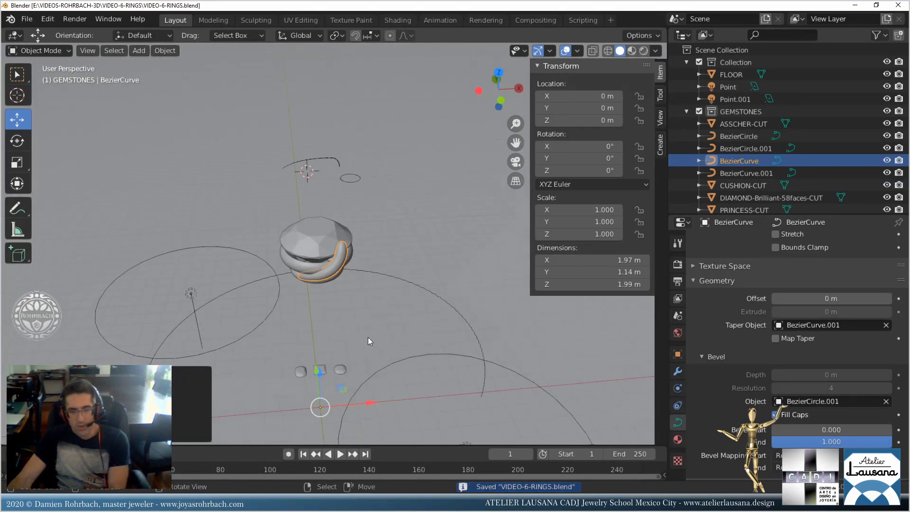
Duplicate the prong in place and set the copy's Z rotation to 90°.
key(KP_7)
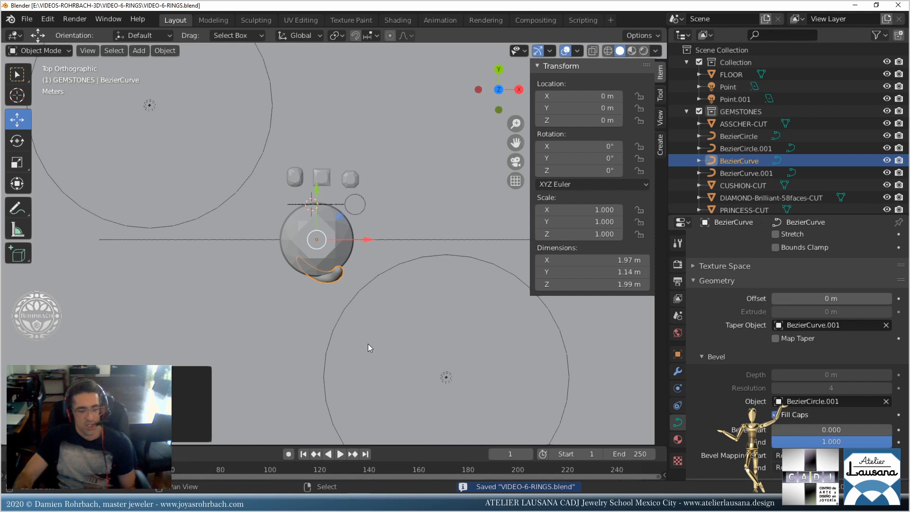
key(shift+d)
right_click(369, 348)
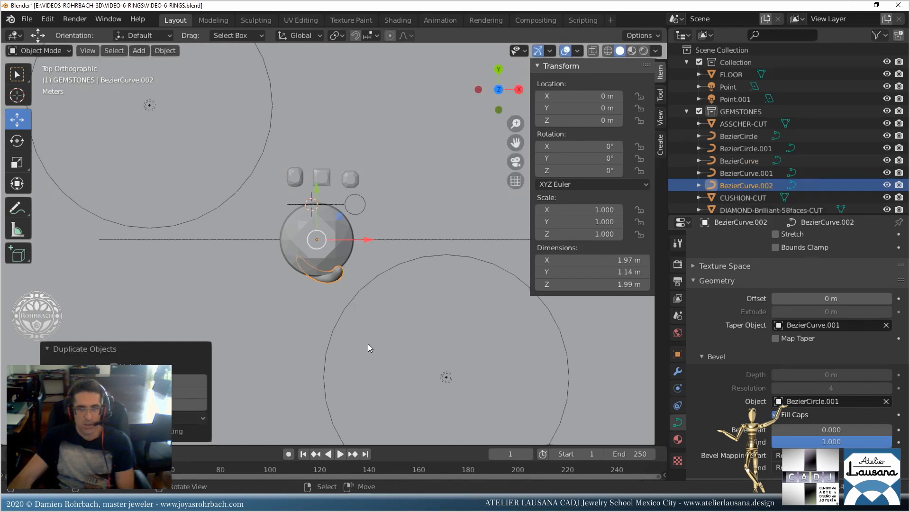
click(553, 172)
text(90)
key(Return)
Duplicate the 90° prong in place and set the new copy's Z rotation to 180°.
key(shift+d)
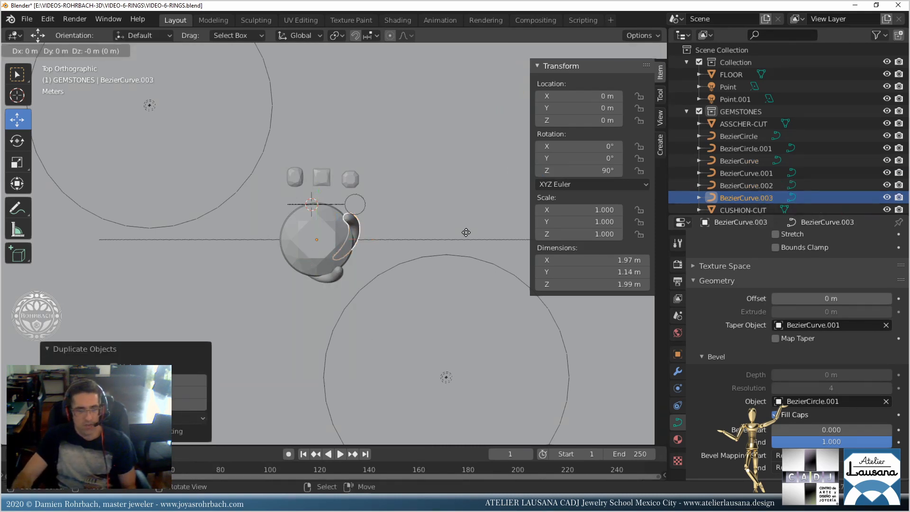
right_click(465, 233)
click(574, 172)
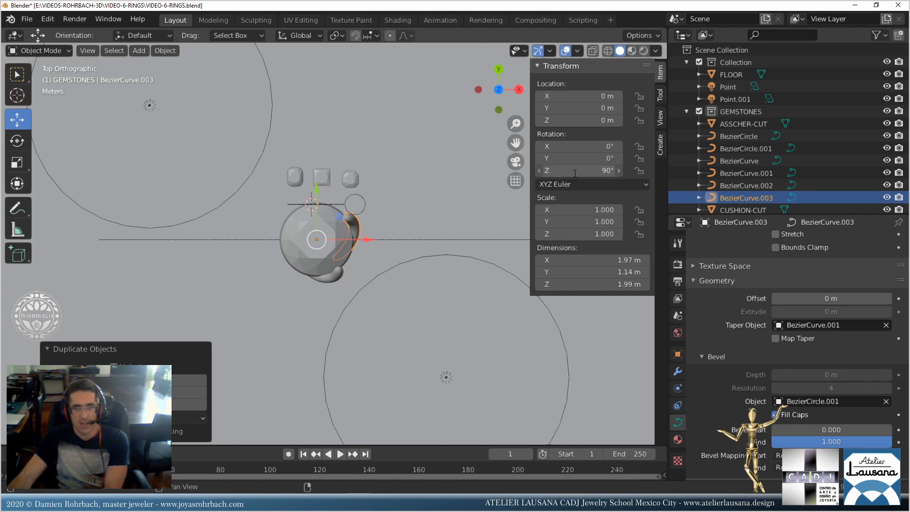
text(180)
key(Return)
Duplicate the 180° prong in place and set the new copy's Z rotation to 270°.
key(shift+d)
right_click(447, 236)
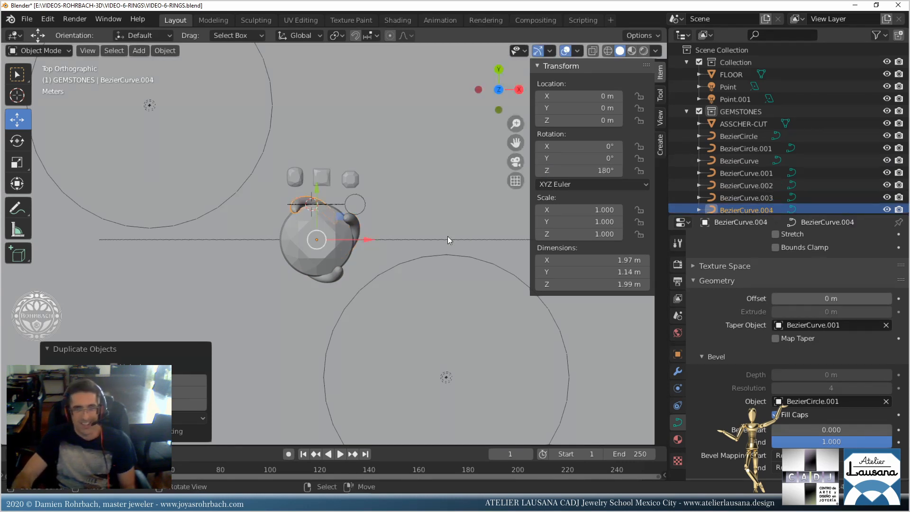
click(550, 170)
text(270)
key(Return)
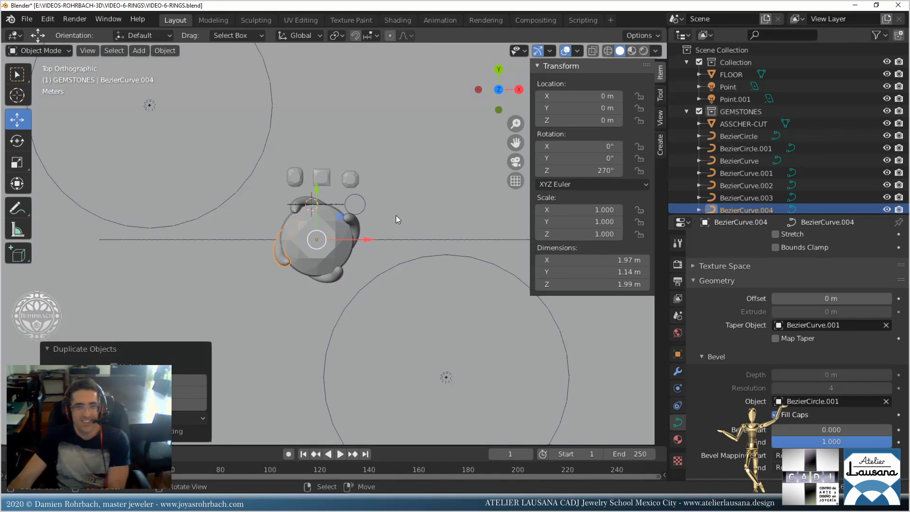
Select all four prongs and rotate them together by about -23° around the stone in top view.
mouse_move(354, 279)
middle_down()
mouse_move(334, 187)
mouse_move(359, 151)
mouse_move(432, 204)
mouse_move(414, 252)
mouse_move(354, 272)
mouse_move(341, 251)
mouse_move(369, 229)
mouse_move(346, 277)
middle_up()
shift+click(346, 277)
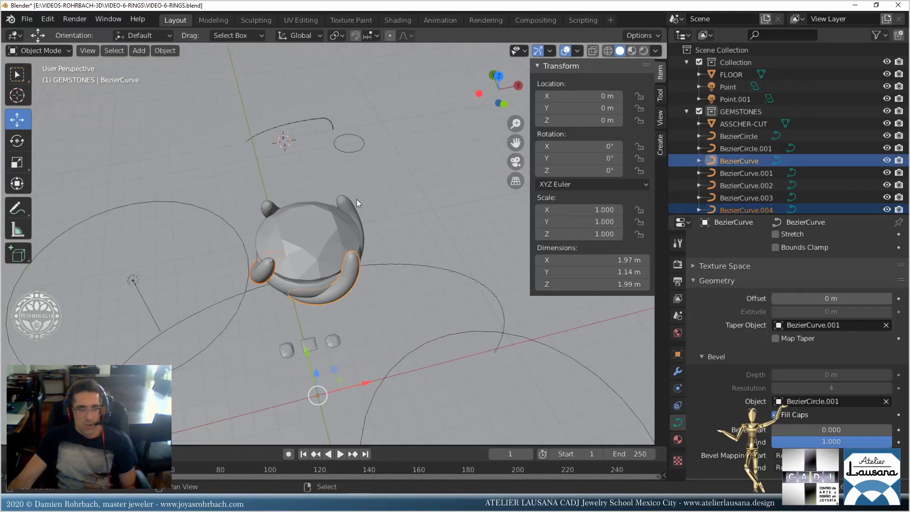
shift+click(337, 205)
shift+click(273, 206)
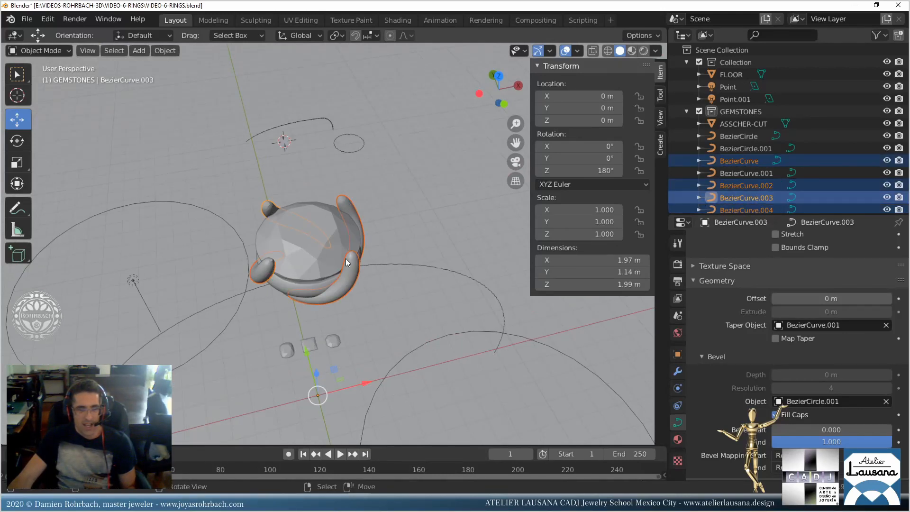
key(KP_7)
key(r)
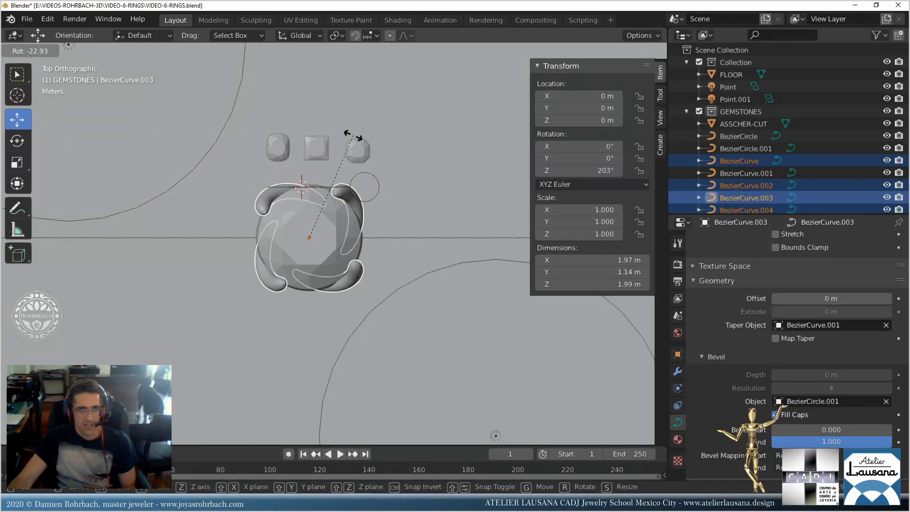
click(353, 136)
Undo the deletion of the four prongs and save the file.
scroll(370, 253, down, 3)
middle_drag(325, 324, 343, 285)
scroll(363, 272, up, 2)
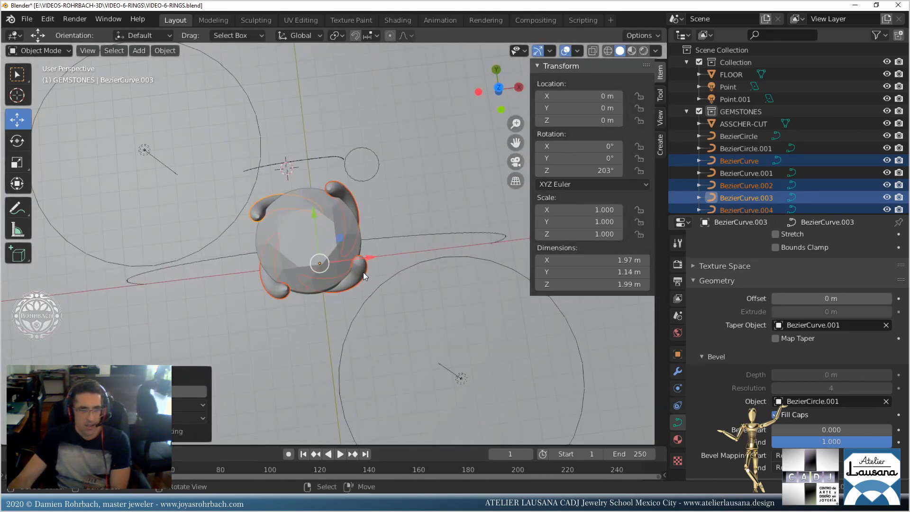
key(Delete)
key(ctrl+z)
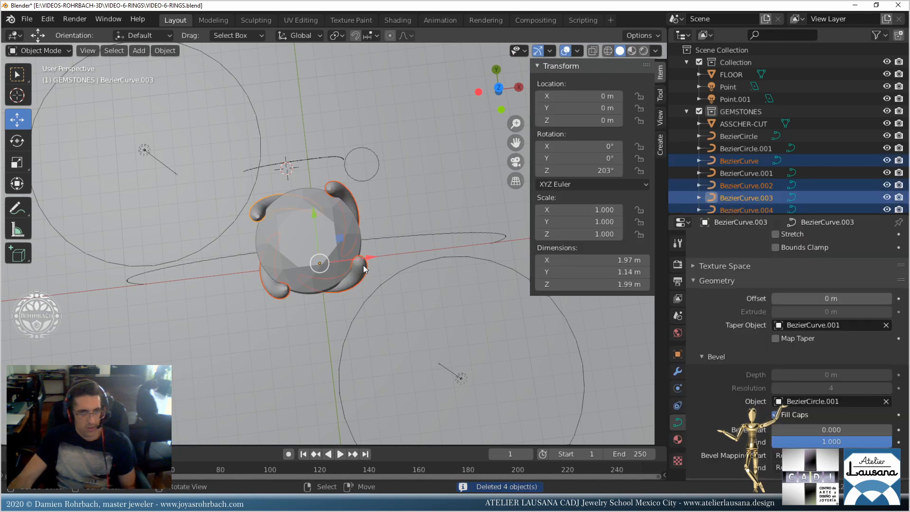
key(ctrl+s)
Select the four prongs and both bezel tori, duplicate them in place, and save the file.
middle_drag(363, 266, 329, 257)
scroll(365, 314, down, 5)
scroll(377, 281, up, 4)
click(331, 246)
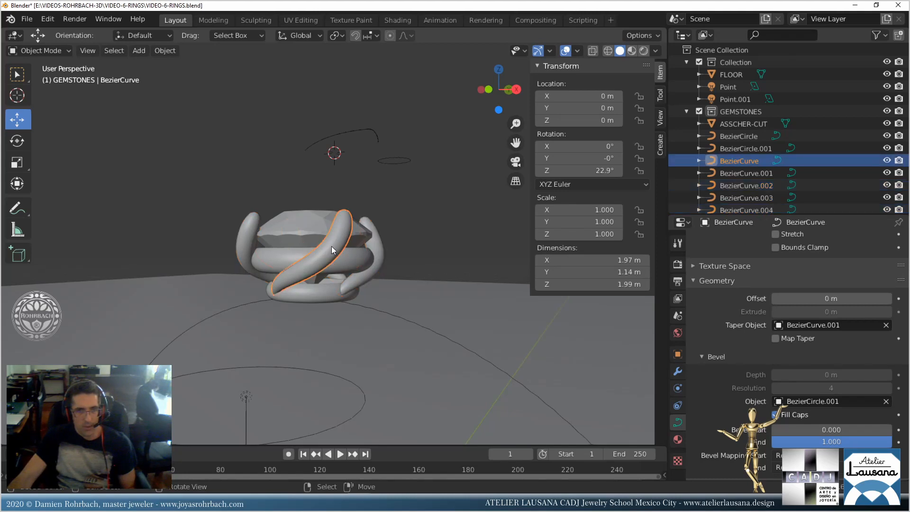
middle_drag(300, 229, 307, 249)
shift+click(249, 240)
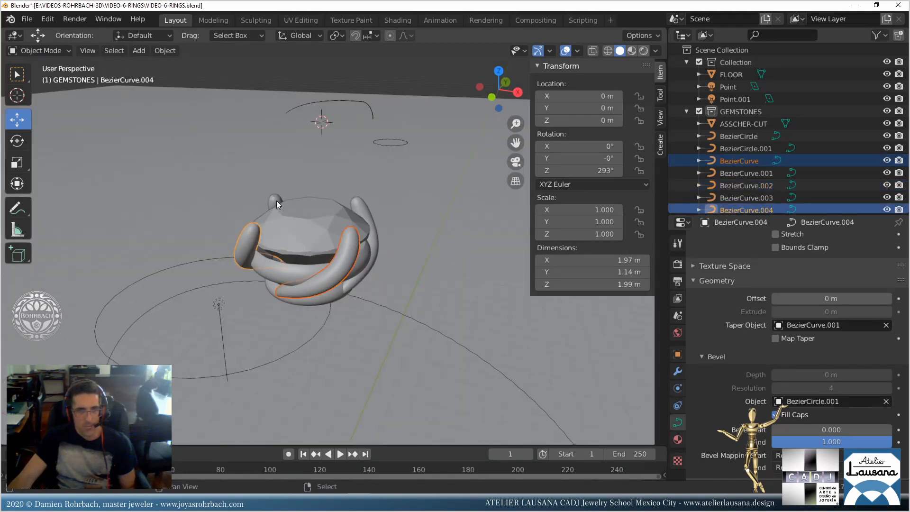
shift+click(277, 201)
shift+click(359, 205)
shift+click(324, 307)
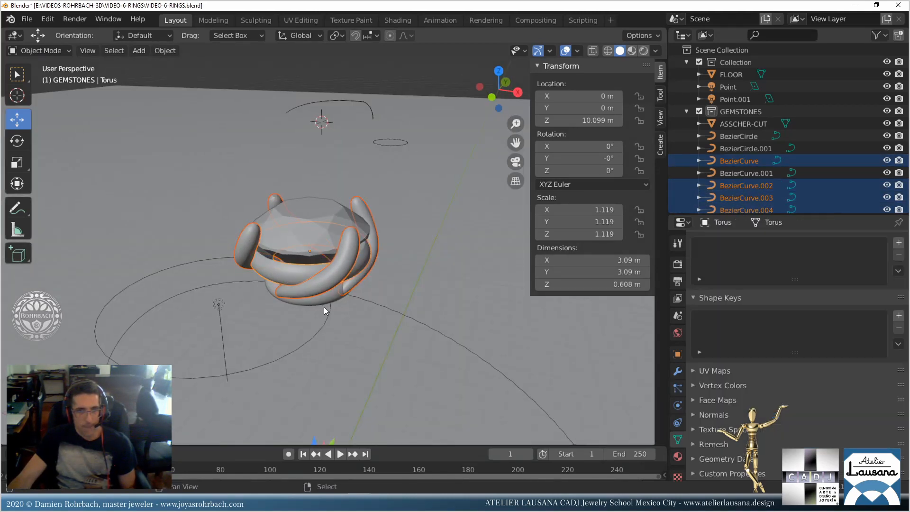
shift+click(327, 300)
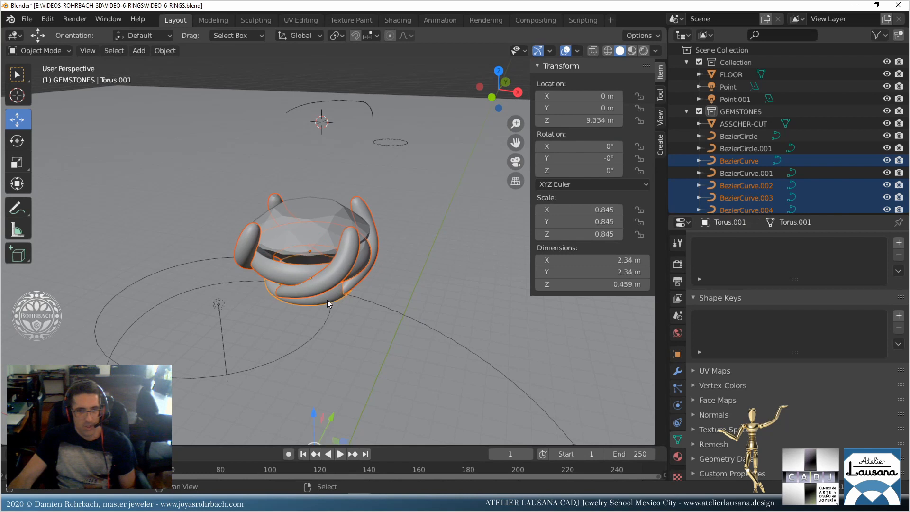
key(shift+d)
right_click(360, 252)
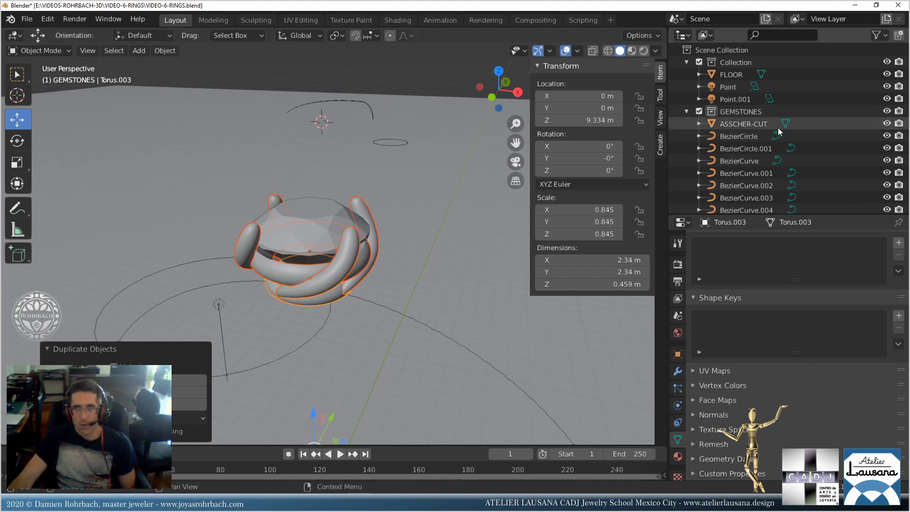
scroll(778, 137, down, 8)
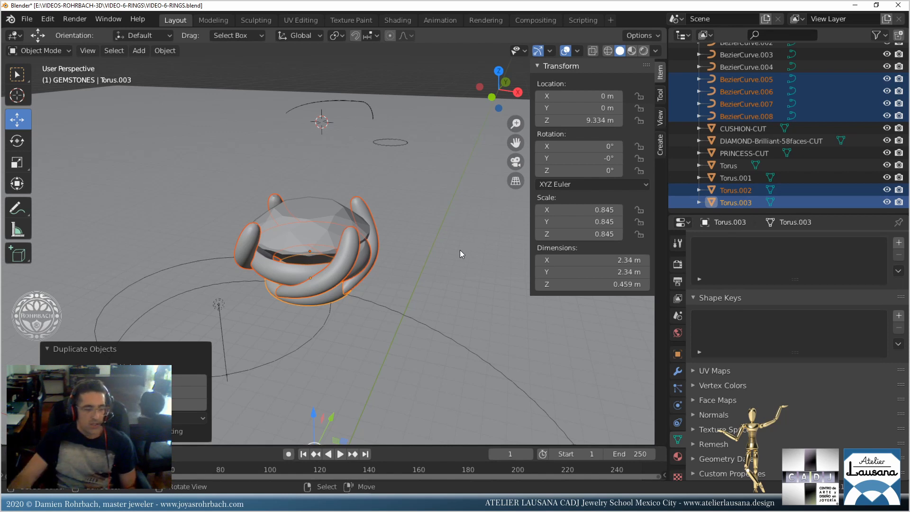
key(ctrl+s)
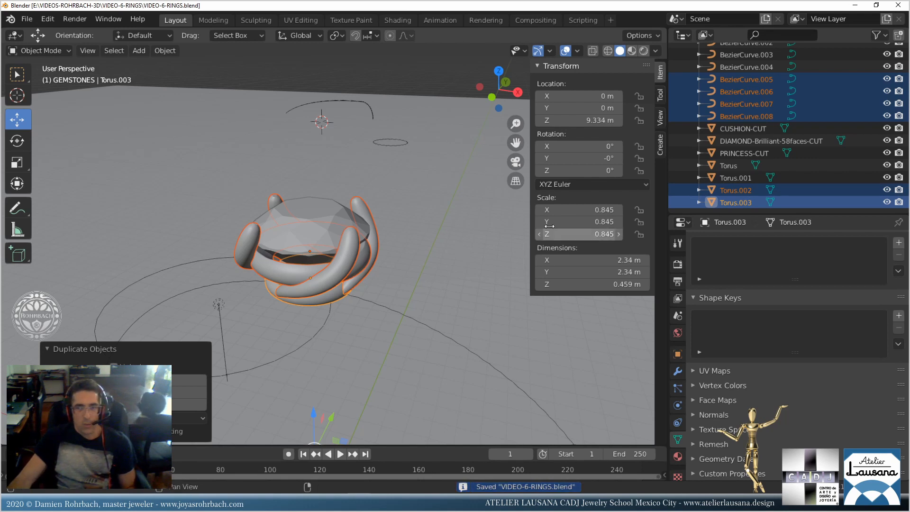
Convert the duplicated prongs and tori to meshes and join them into a single object.
click(158, 50)
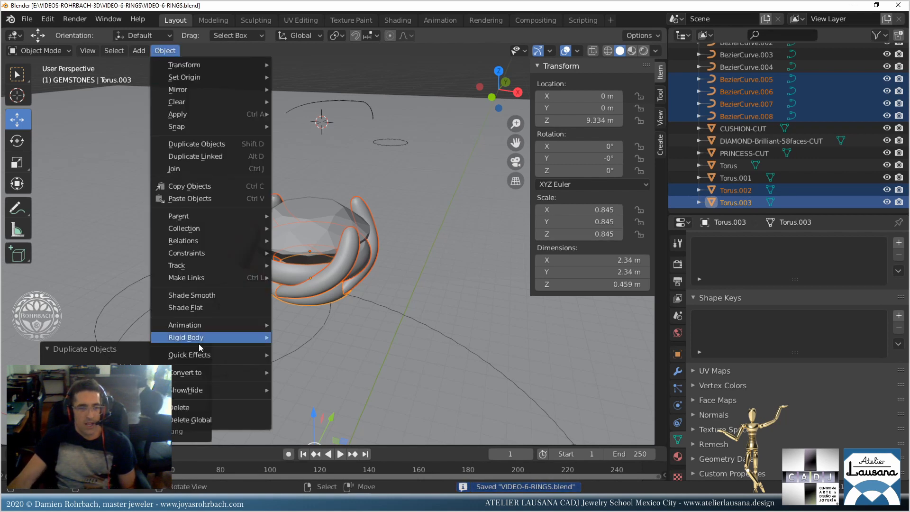
mouse_move(203, 374)
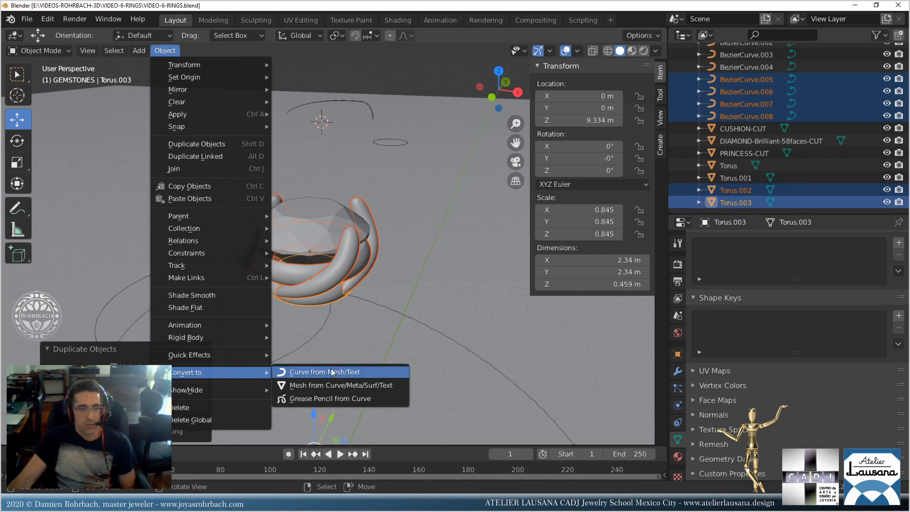
click(331, 387)
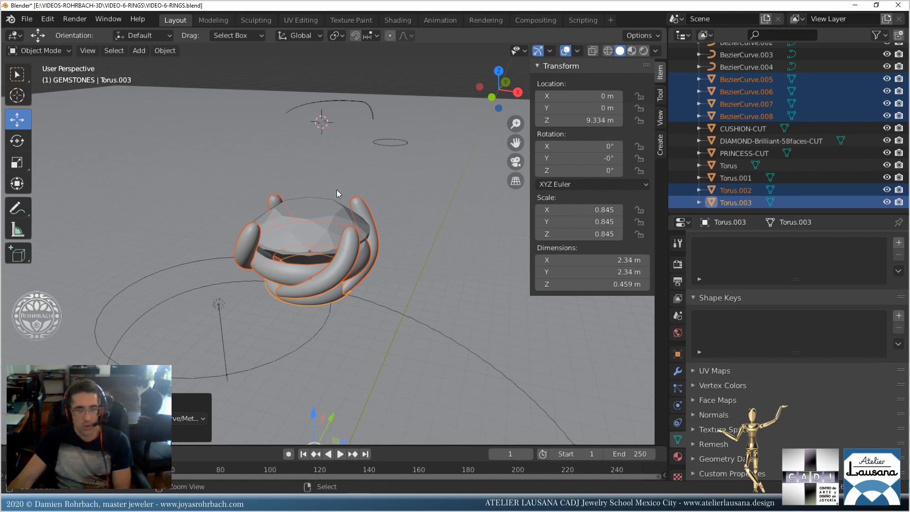
key(ctrl+j)
Move the joined setting upward along Z as a test and undo the move.
scroll(337, 194, down, 4)
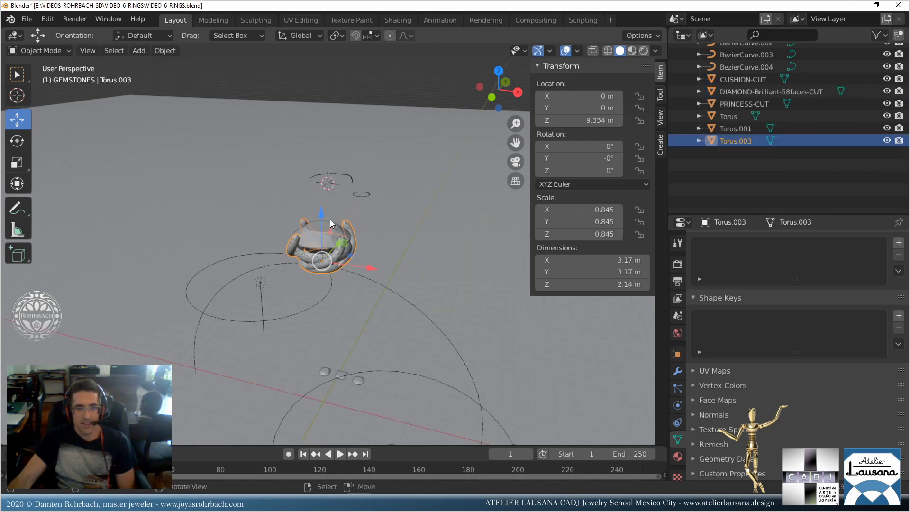
key(g)
key(z)
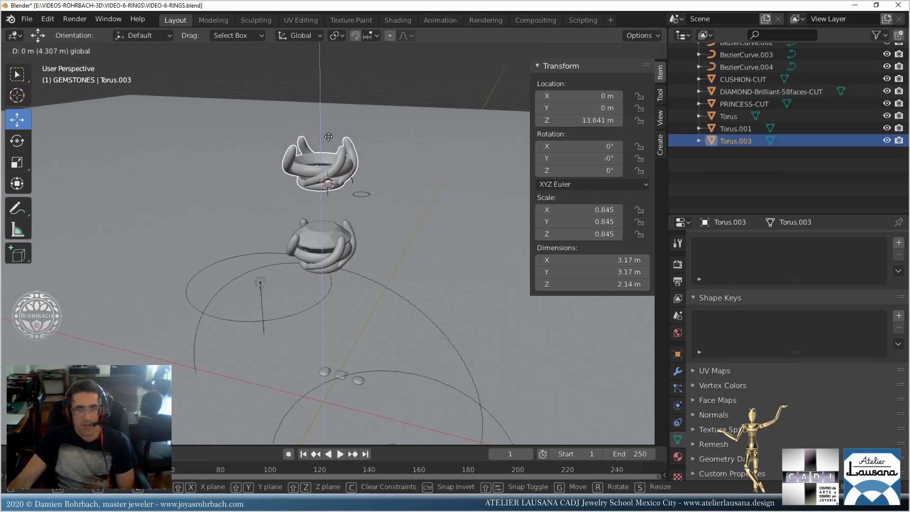
click(330, 119)
key(ctrl+z)
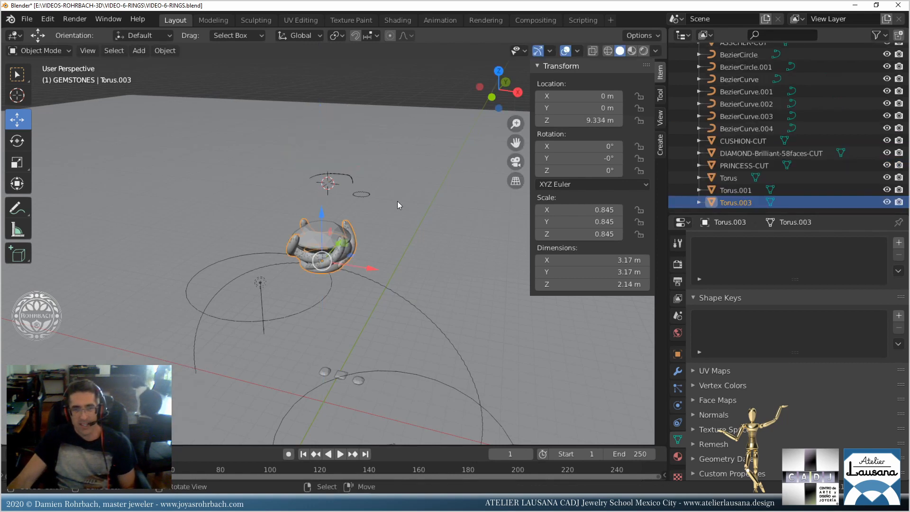
Rename the joined setting object as PRONG-SETTING-1.
scroll(404, 257, up, 1)
scroll(404, 256, up, 1)
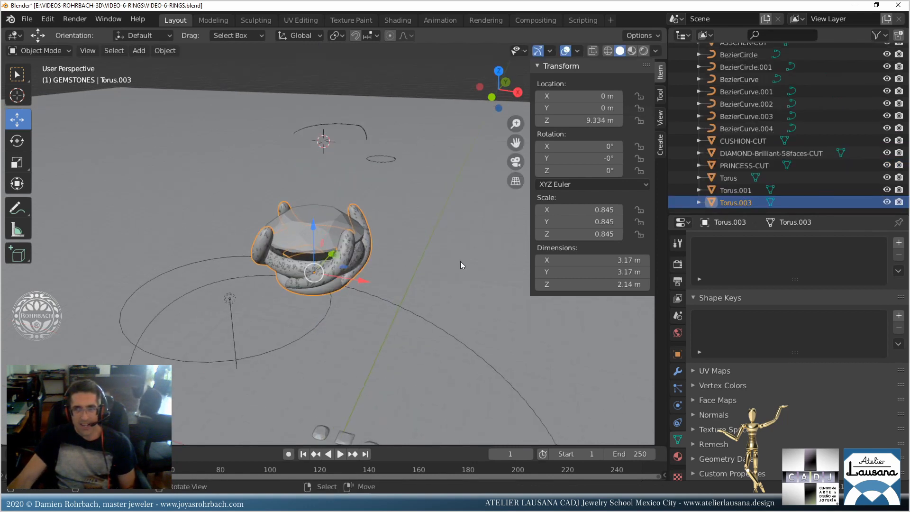
double_click(735, 203)
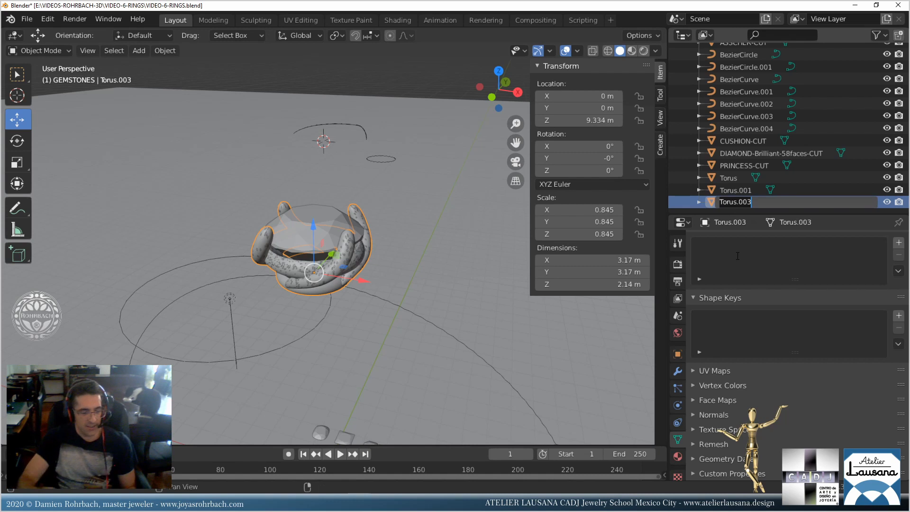
text(PRONG)
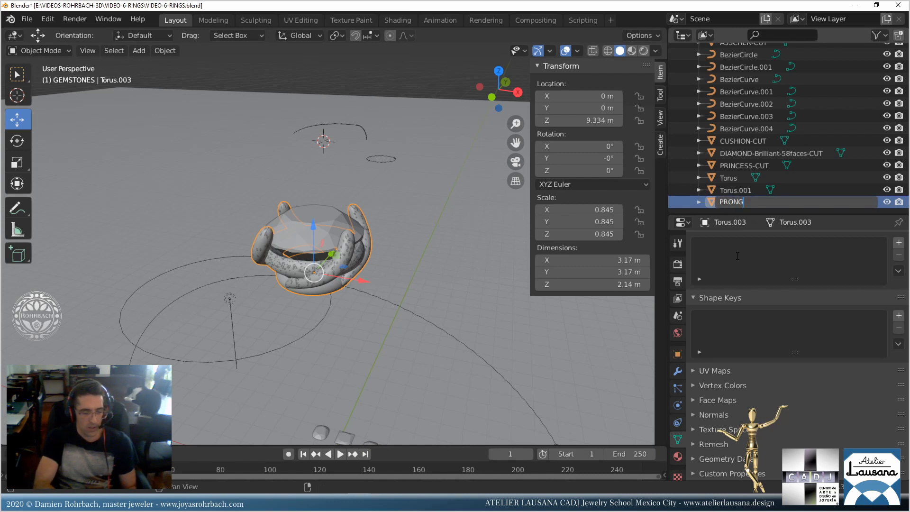
text(-SETTING)
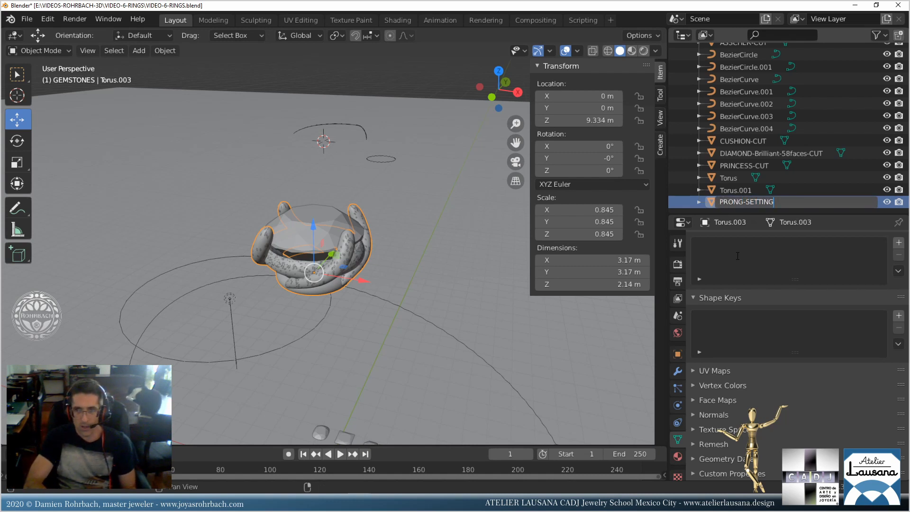
text(-1)
key(Return)
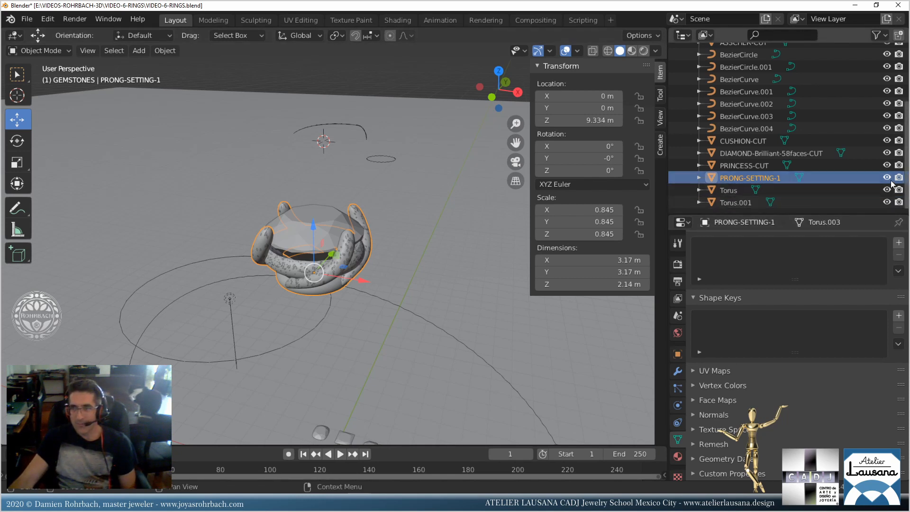
Hide PRONG-SETTING-1, the four original prong curves, and both original bezel tori.
key(h)
scroll(357, 264, up, 2)
click(356, 264)
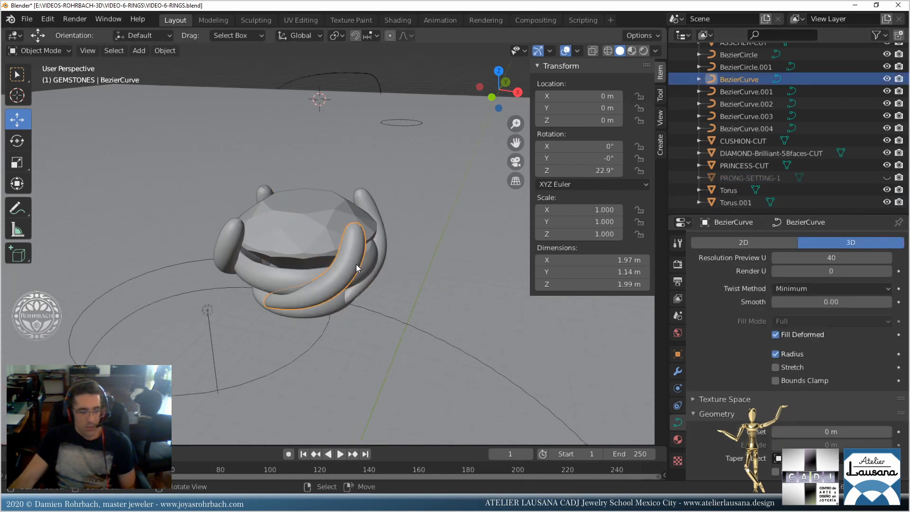
key(h)
click(285, 283)
key(h)
click(241, 252)
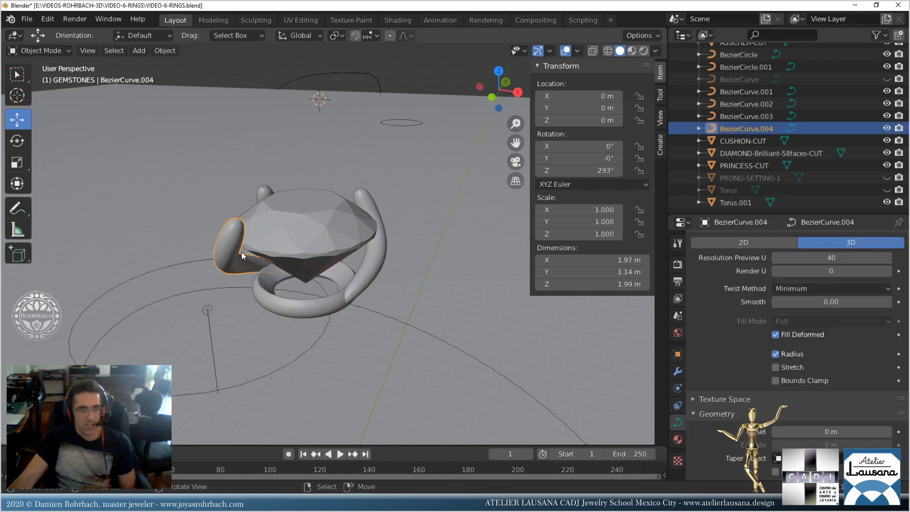
key(h)
click(264, 189)
key(h)
click(374, 190)
key(h)
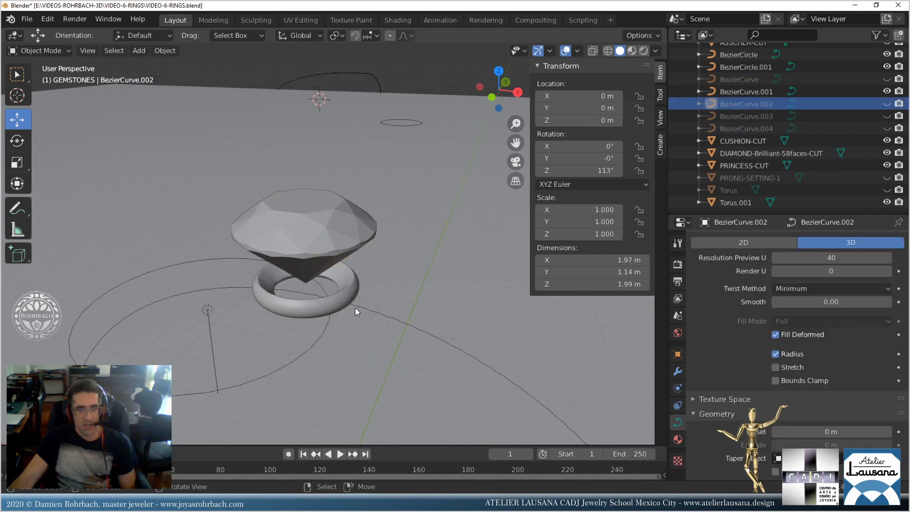
click(354, 278)
key(h)
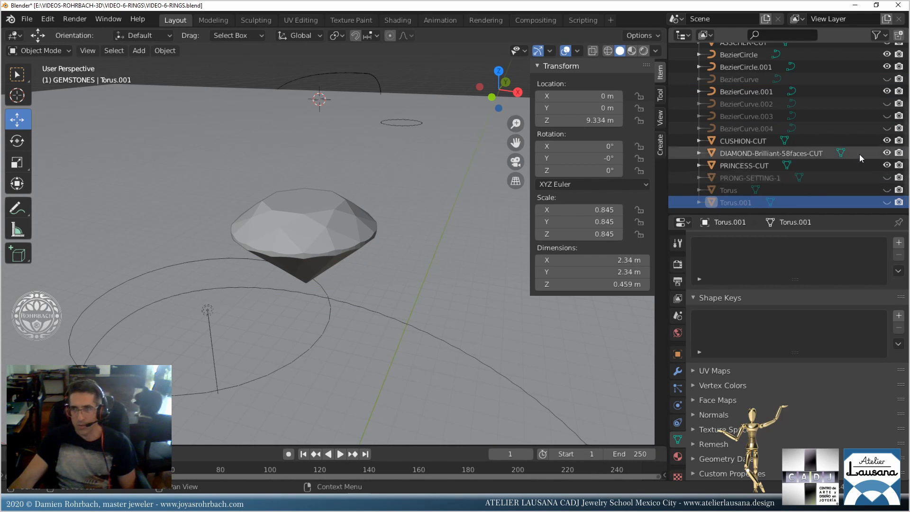
Unhide PRONG-SETTING-1, select it, and save the file.
click(887, 178)
scroll(266, 287, down, 3)
click(308, 274)
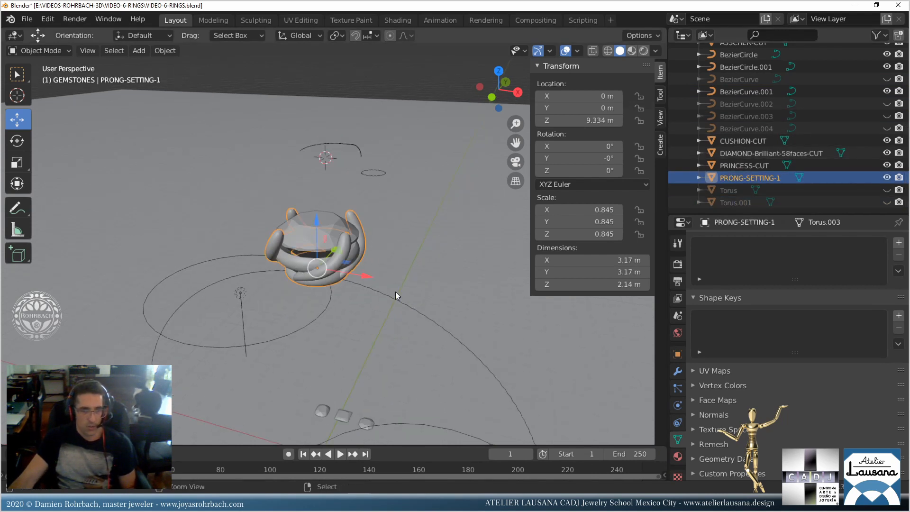
key(ctrl+s)
Apply all transforms to PRONG-SETTING-1.
middle_drag(388, 311, 391, 201)
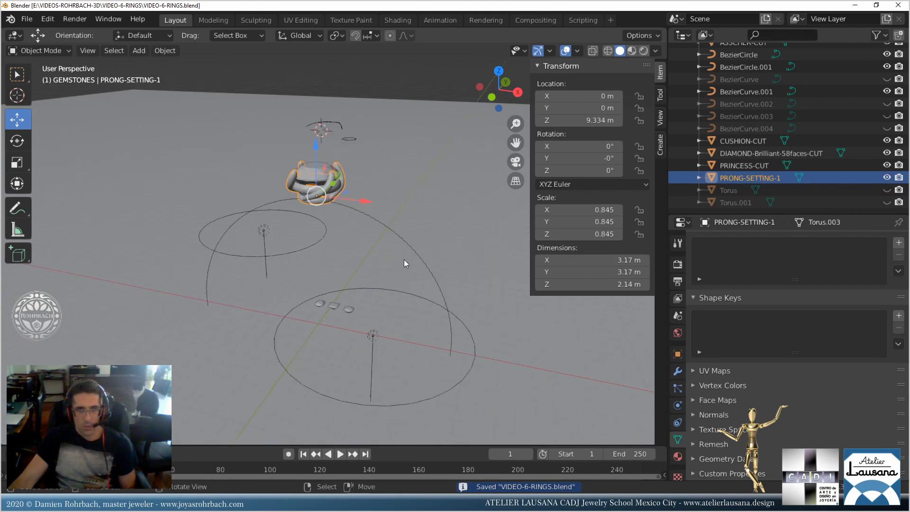
key(ctrl+a)
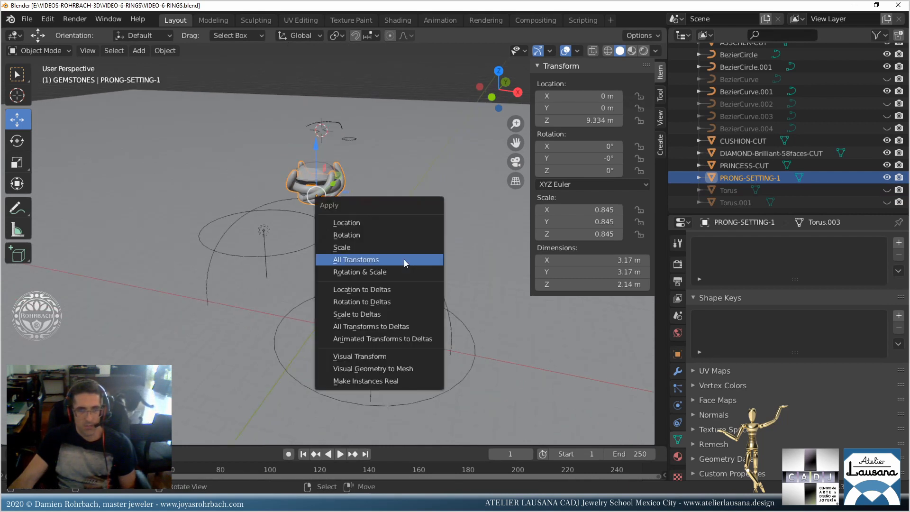
click(404, 261)
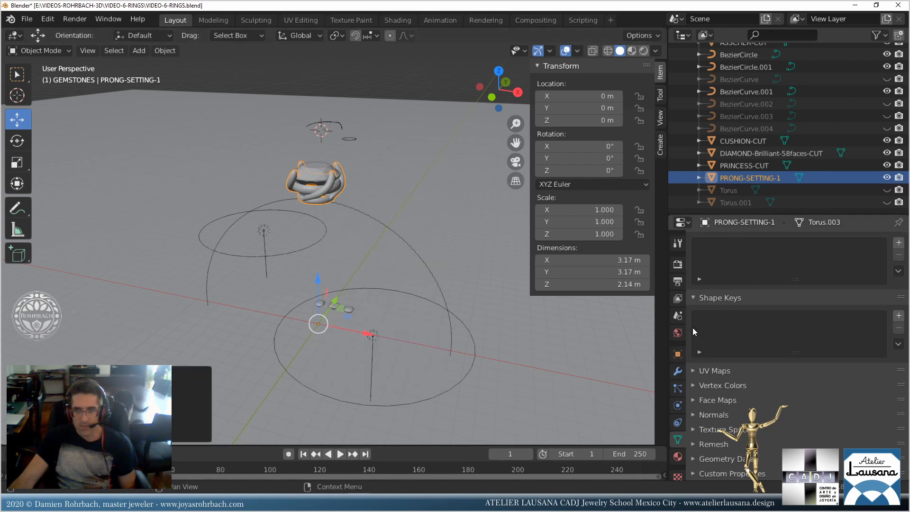
Add an Array modifier to PRONG-SETTING-1.
click(678, 370)
click(740, 241)
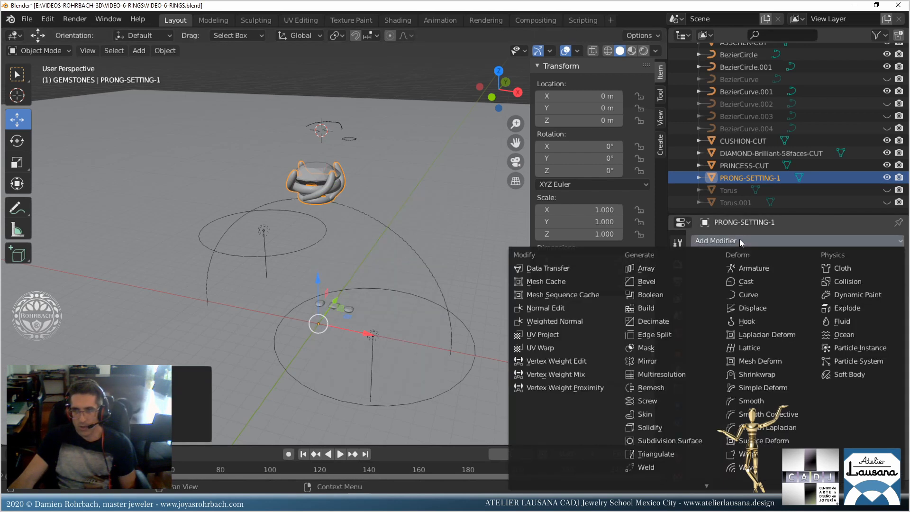
click(676, 269)
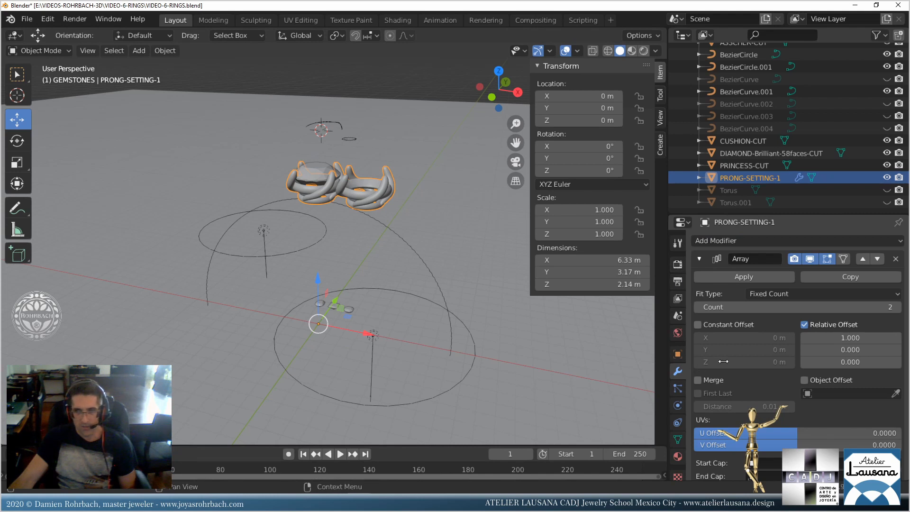
Turn off Relative Offset in the Array modifier of PRONG-SETTING-1.
scroll(724, 360, down, 2)
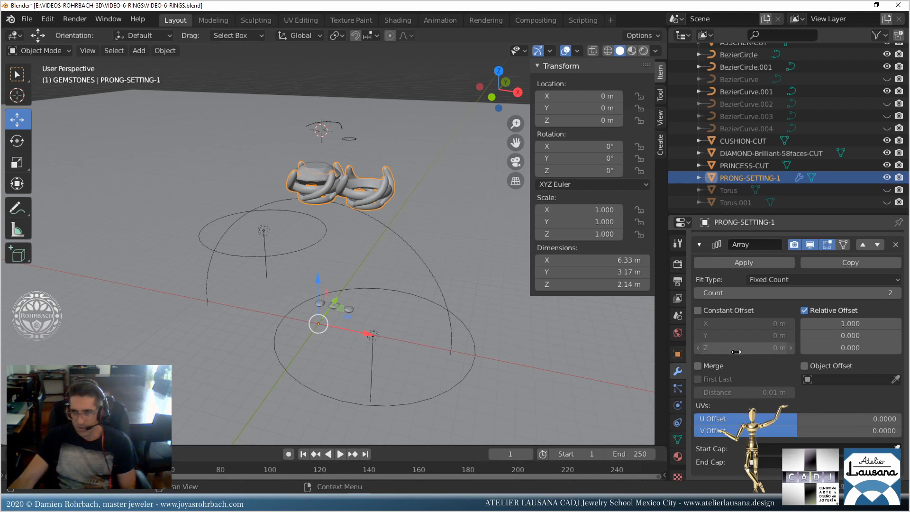
click(804, 310)
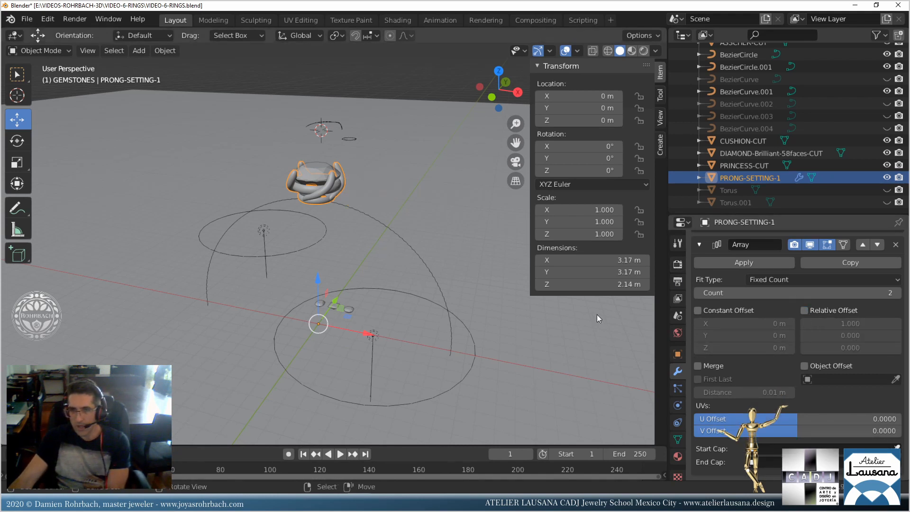
Add a Plain Axes empty to the scene.
click(140, 51)
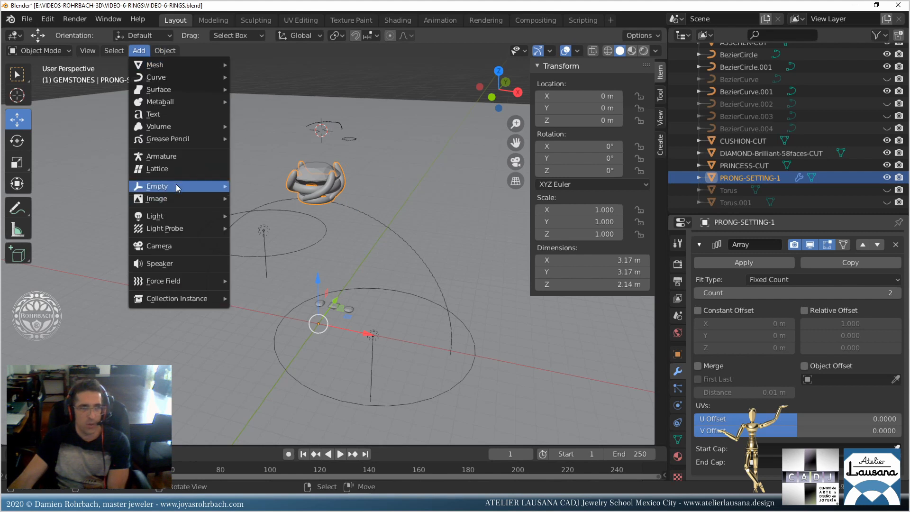
mouse_move(173, 68)
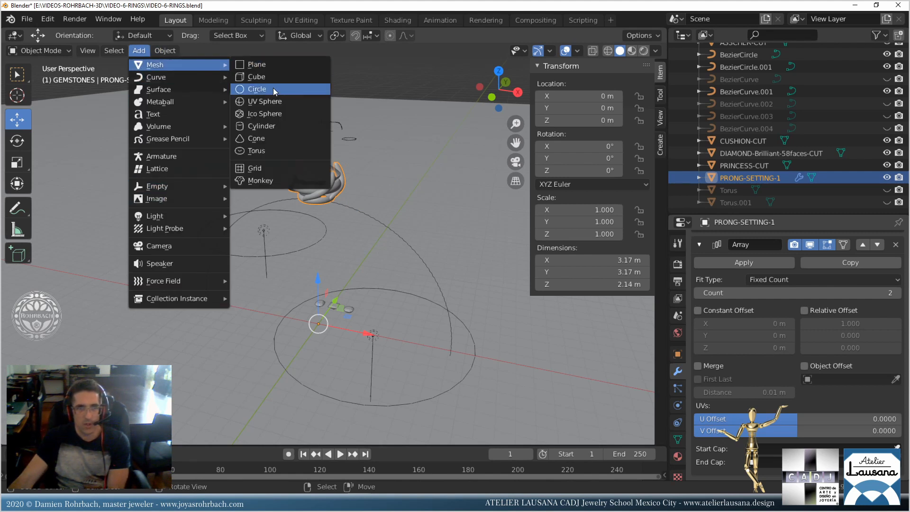
mouse_move(173, 185)
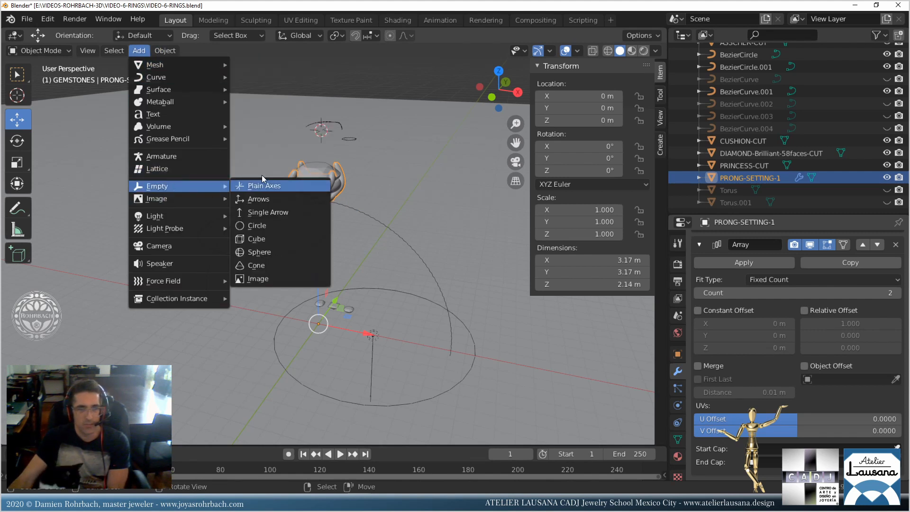
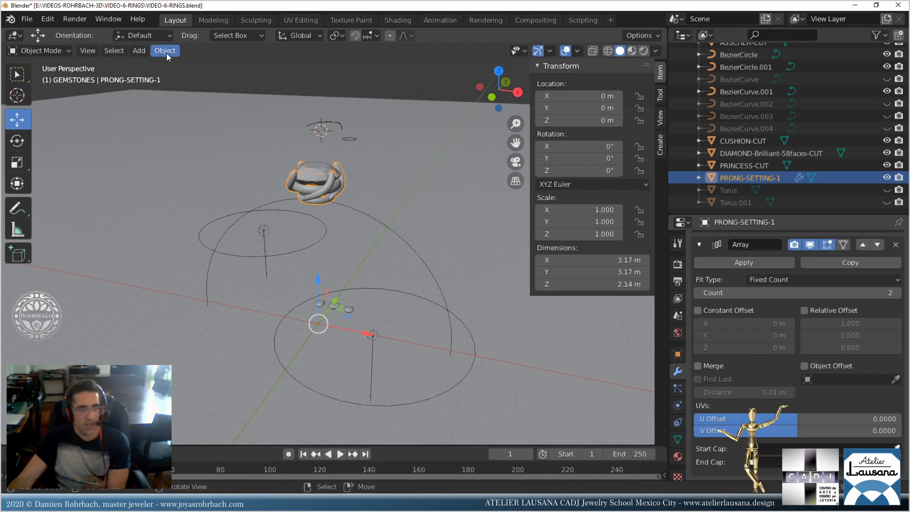
click(139, 51)
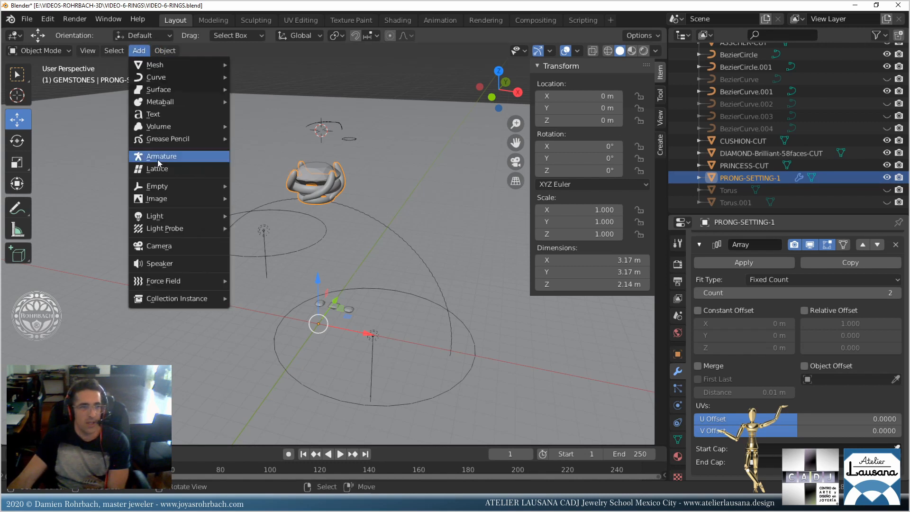
mouse_move(164, 185)
click(275, 186)
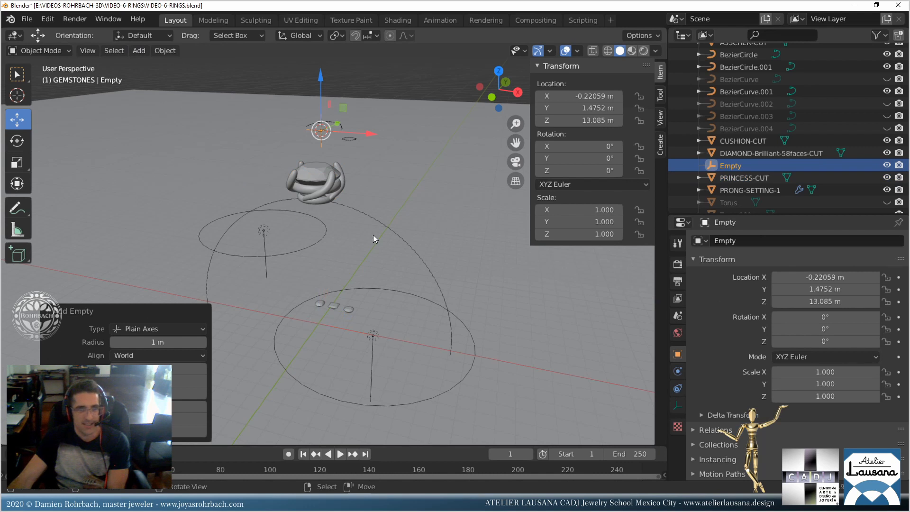
Move the Empty to the world origin by setting its X, Y and Z location to 0.
click(576, 96)
text(0)
key(Return)
click(576, 108)
text(0)
key(Return)
click(576, 121)
text(0)
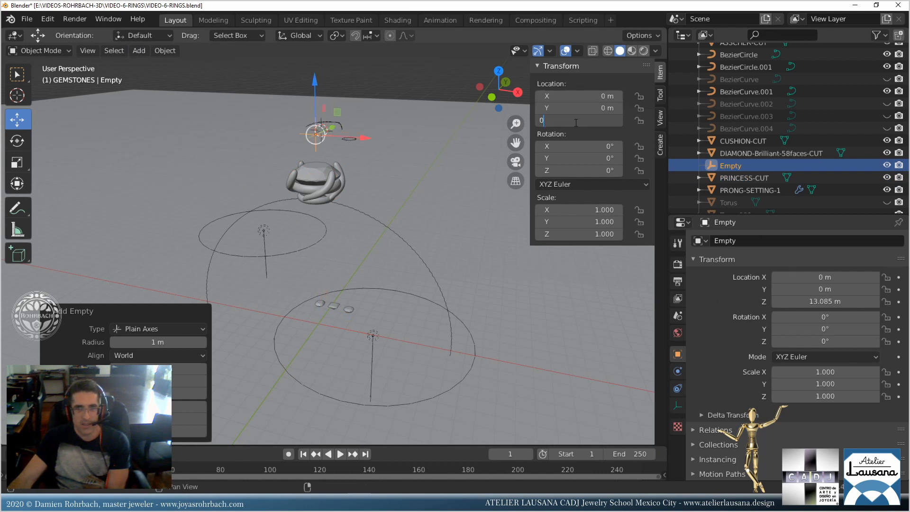
key(Return)
Enable Object Offset in the Array modifier of PRONG-SETTING-1, using the Empty as the offset object.
click(340, 193)
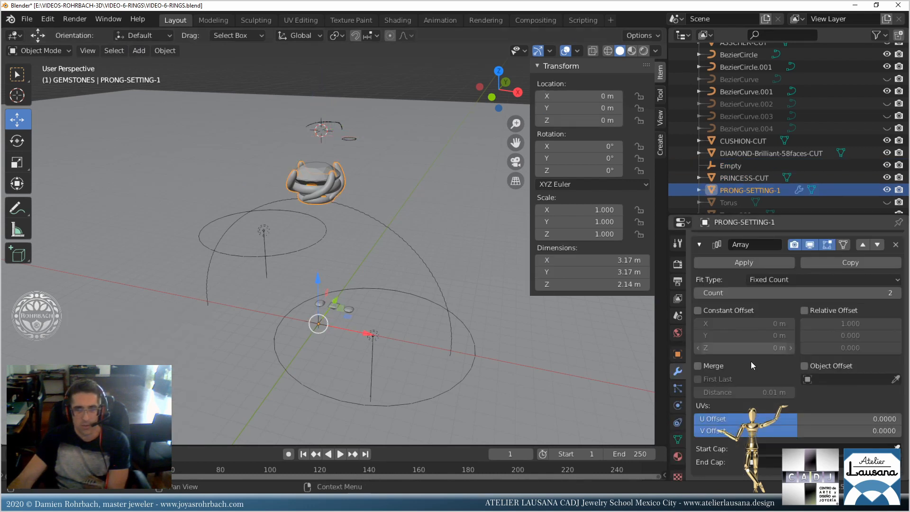
click(805, 366)
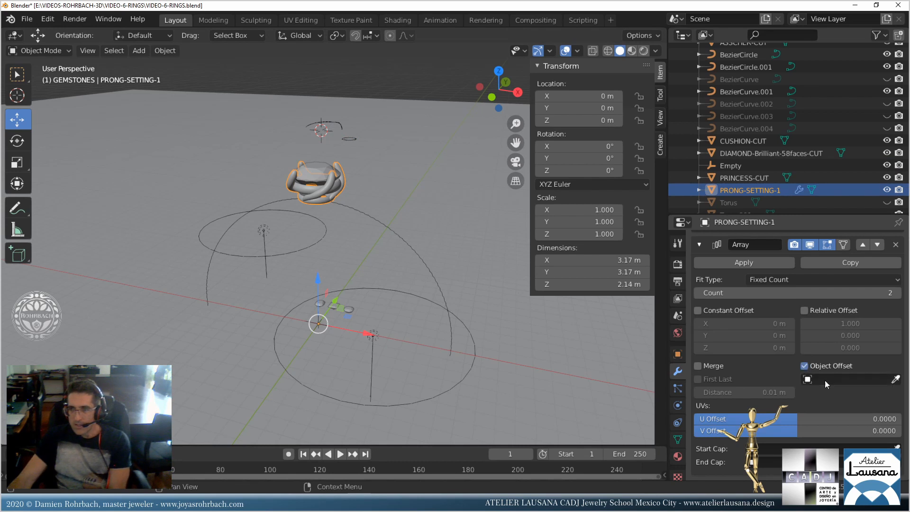
click(825, 380)
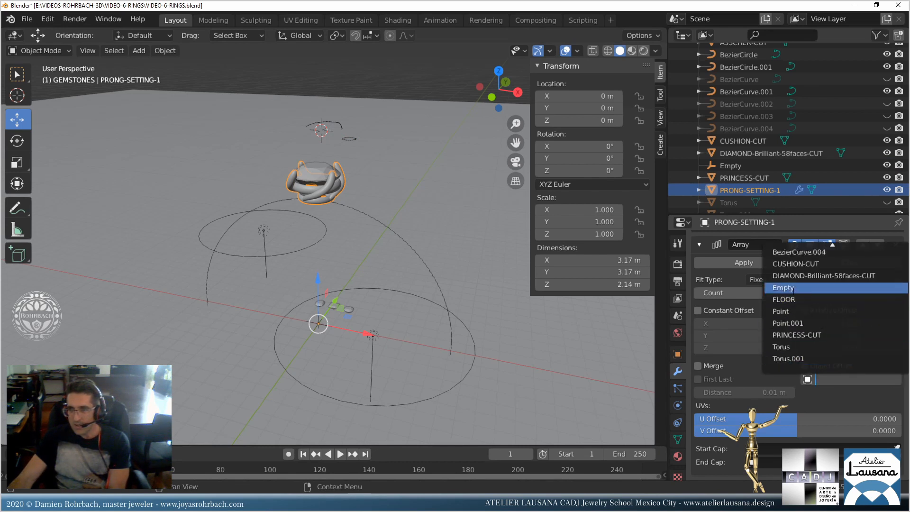
click(793, 290)
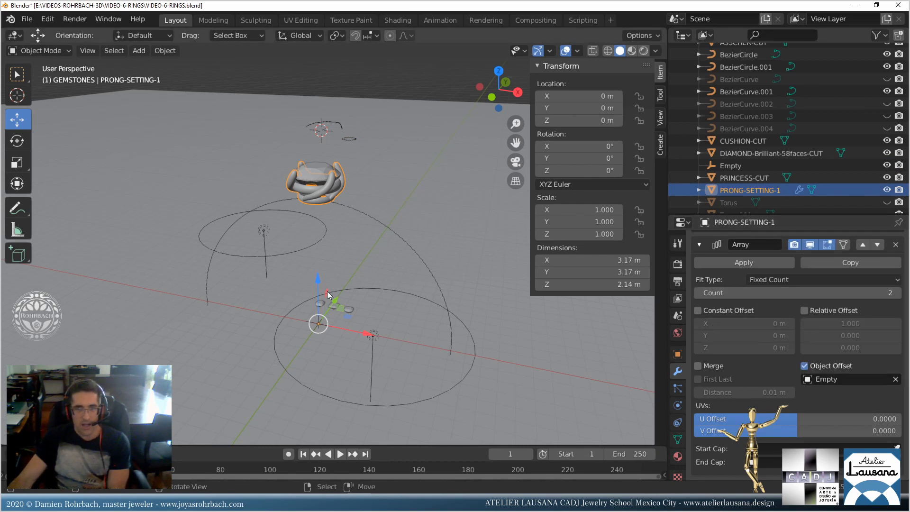
Set the Array count to 16 and save the file.
click(804, 294)
text(16)
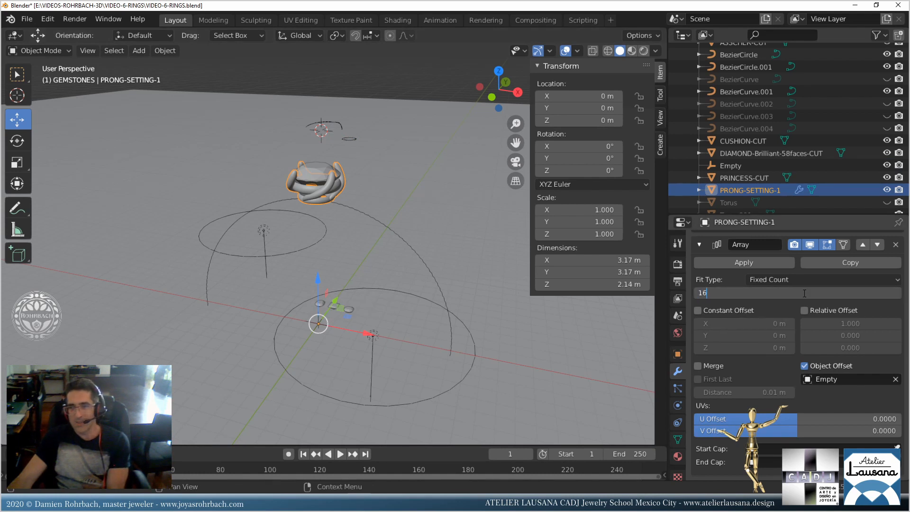
key(Return)
key(ctrl+s)
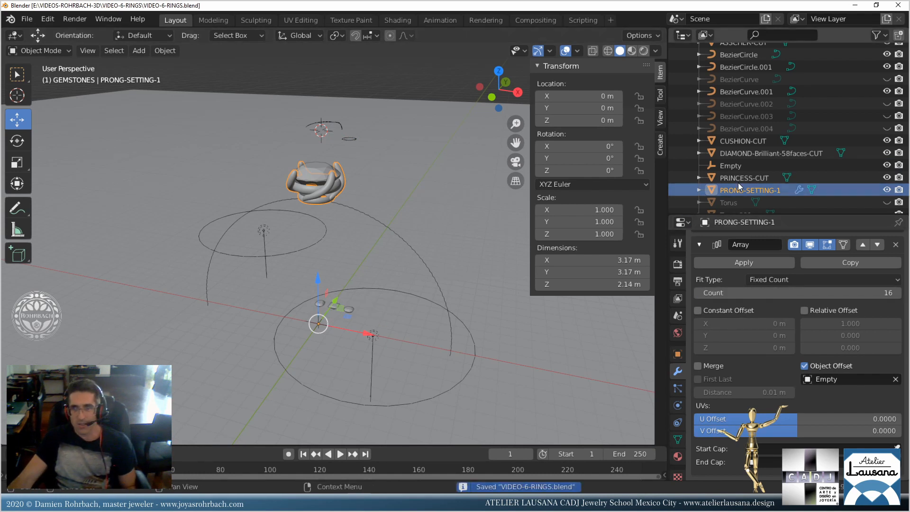
Rotate the Empty in the front view and set its rotation to exactly 20° on Y and 0° on Z.
scroll(738, 183, down, 1)
click(733, 153)
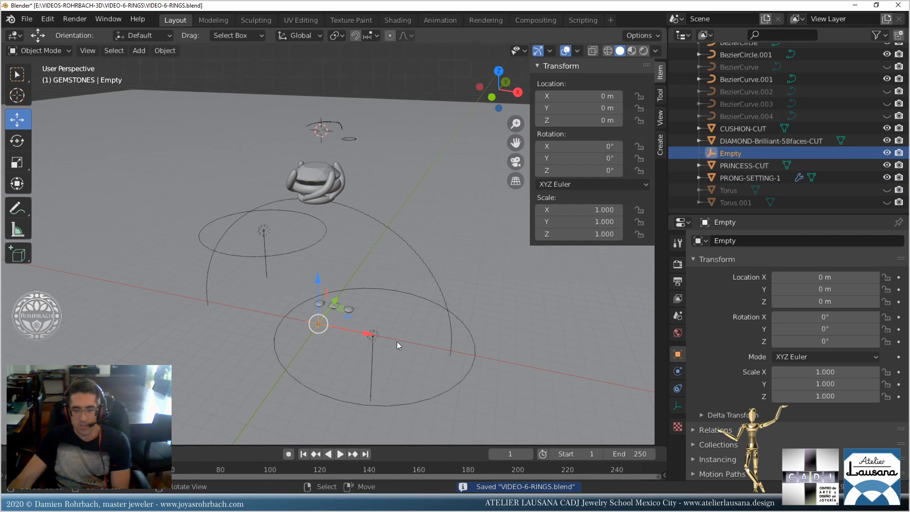
key(KP_1)
key(r)
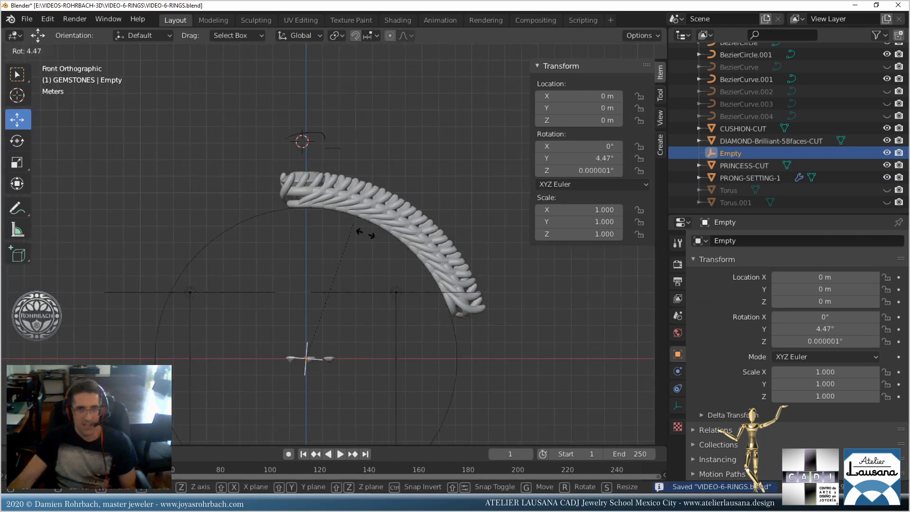
click(367, 258)
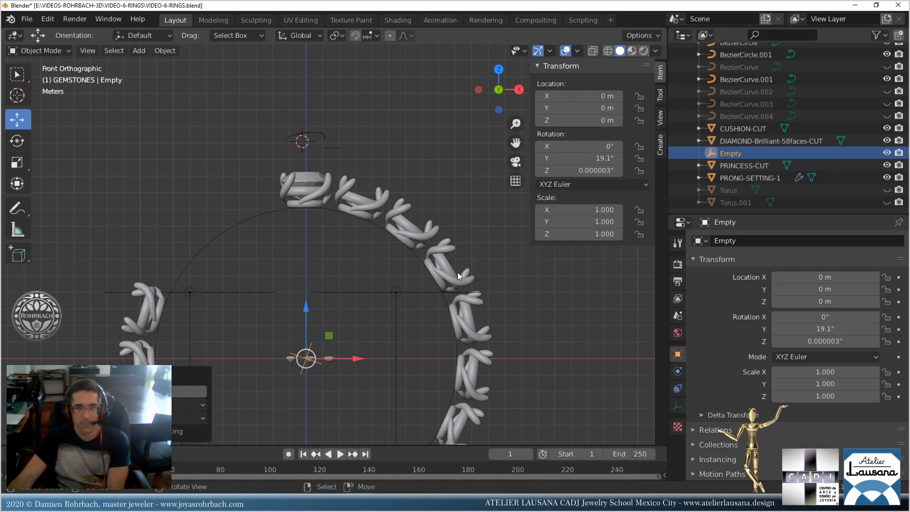
click(587, 159)
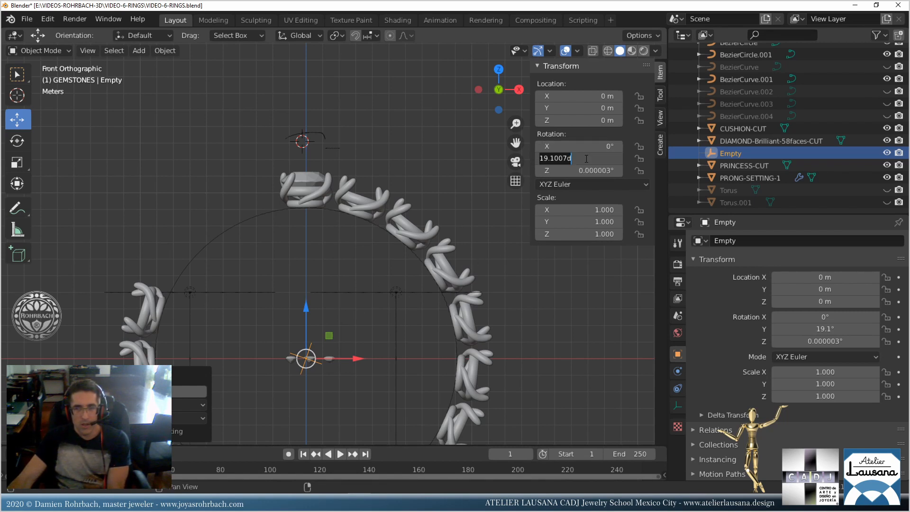
text(20)
key(Return)
click(579, 171)
text(0)
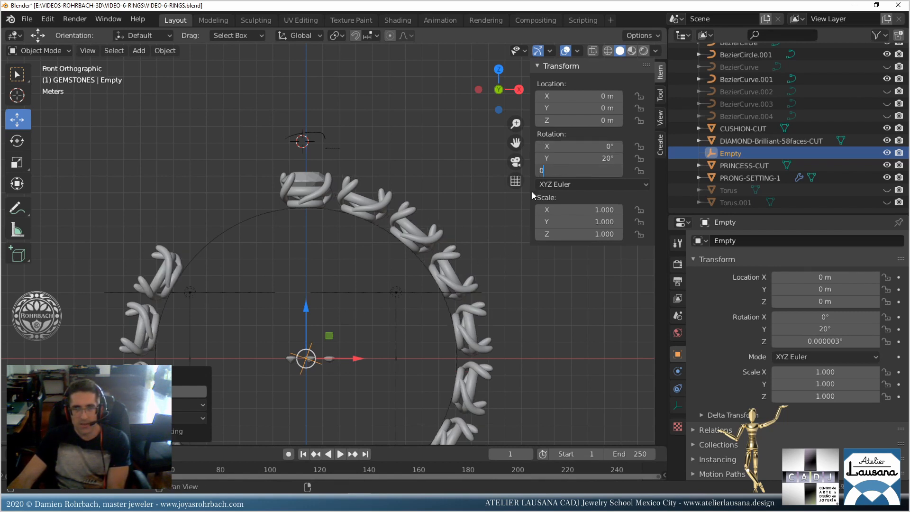
key(Return)
Set the Array count of PRONG-SETTING-1 to 18.
click(437, 237)
click(823, 293)
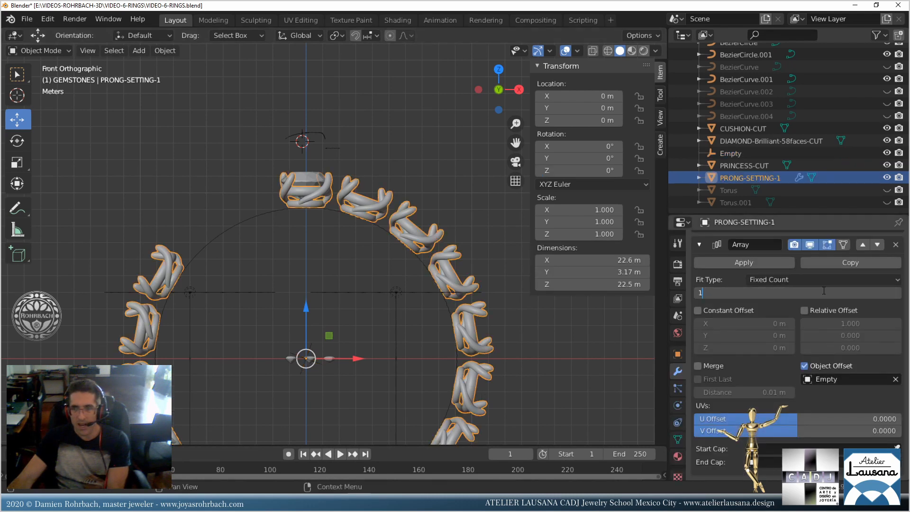
text(18)
key(Return)
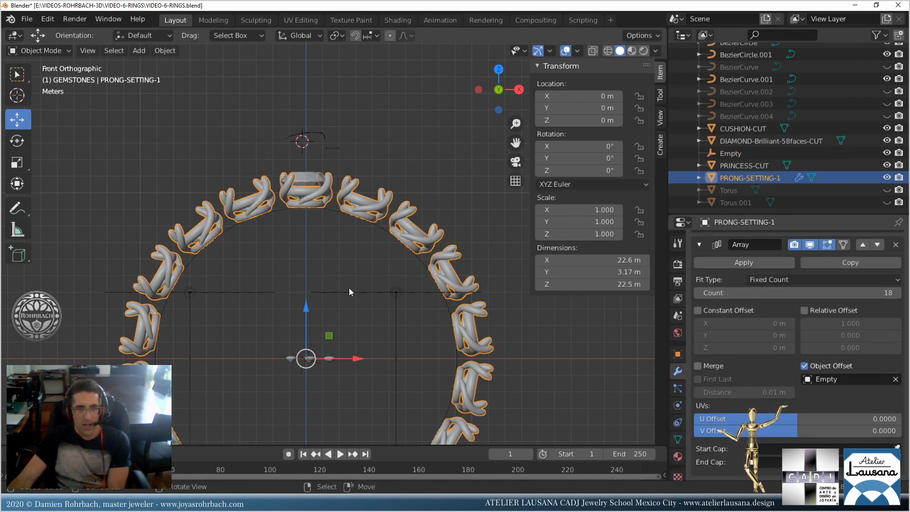
Hide the FLOOR object and save the file.
middle_drag(362, 208, 379, 229)
scroll(390, 218, down, 3)
right_click(455, 168)
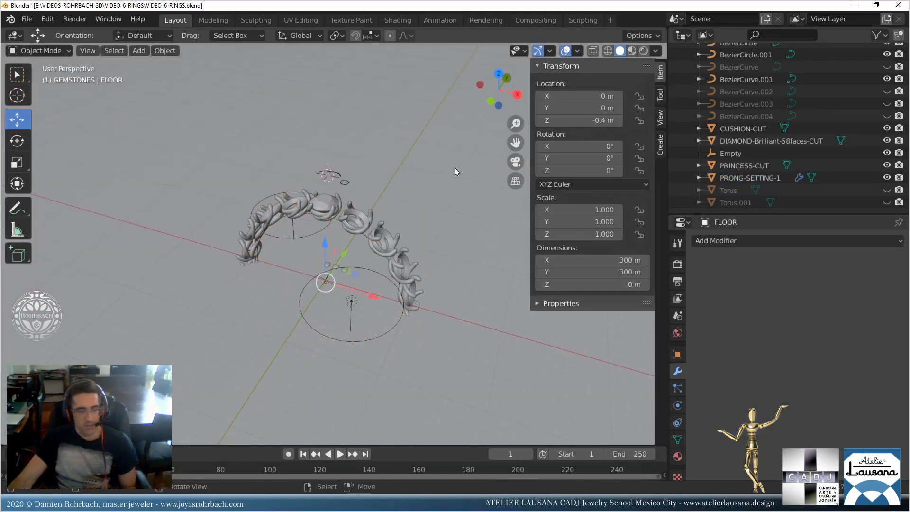
scroll(447, 257, up, 4)
key(ctrl+s)
scroll(309, 279, down, 4)
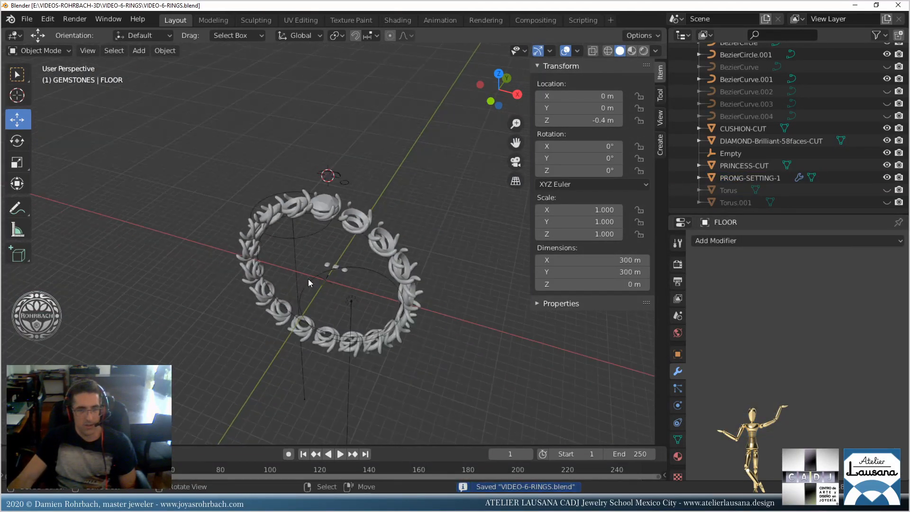
Set the Array count of PRONG-SETTING-1 to 20.
middle_drag(308, 279, 295, 250)
scroll(340, 230, up, 5)
scroll(325, 253, down, 6)
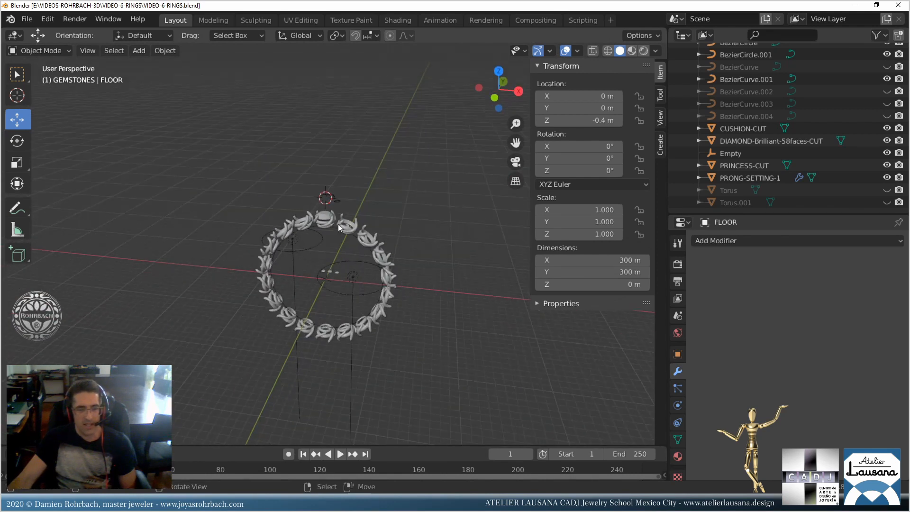
scroll(338, 222, up, 8)
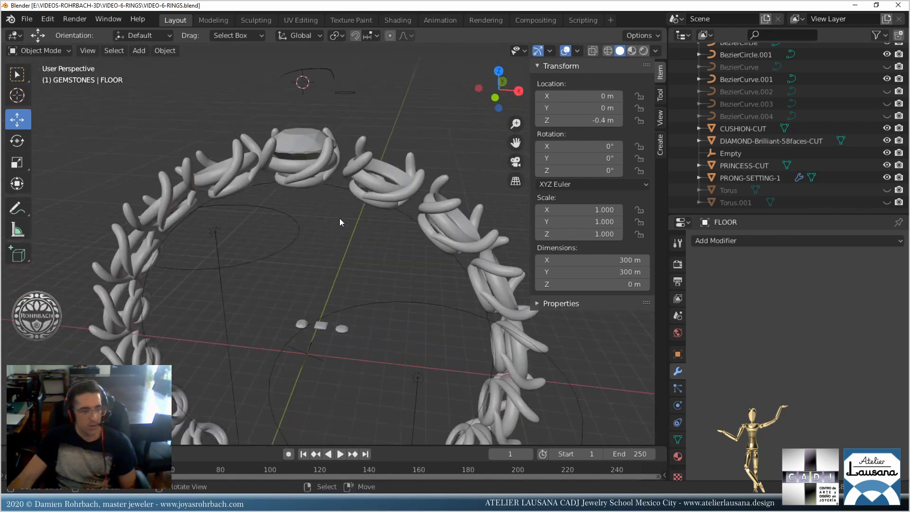
click(363, 177)
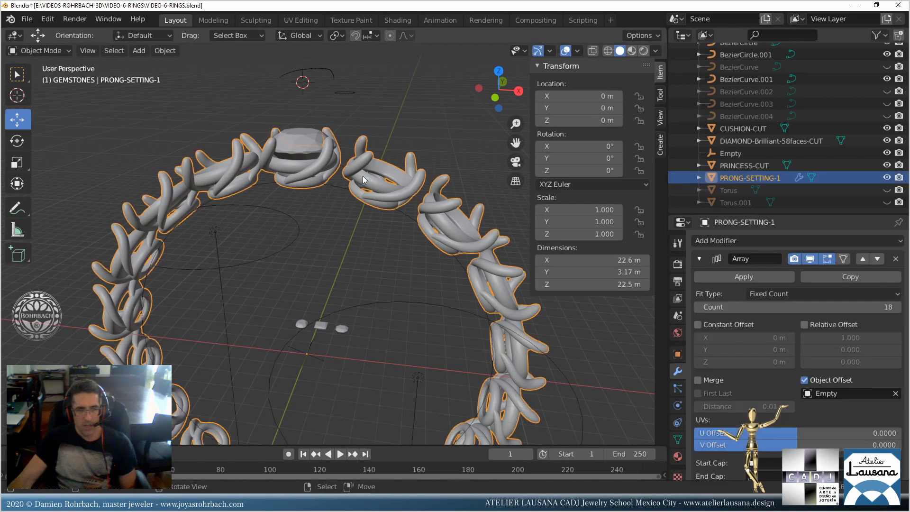
click(776, 307)
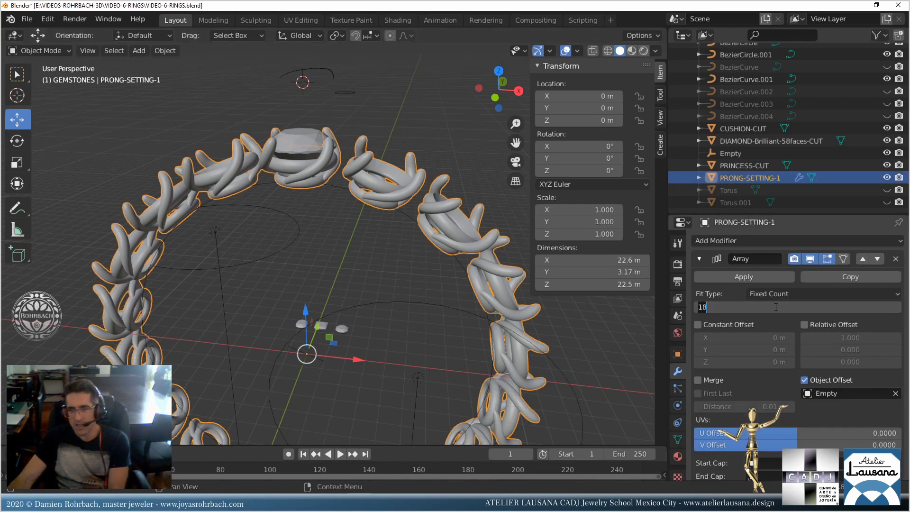
key(Return)
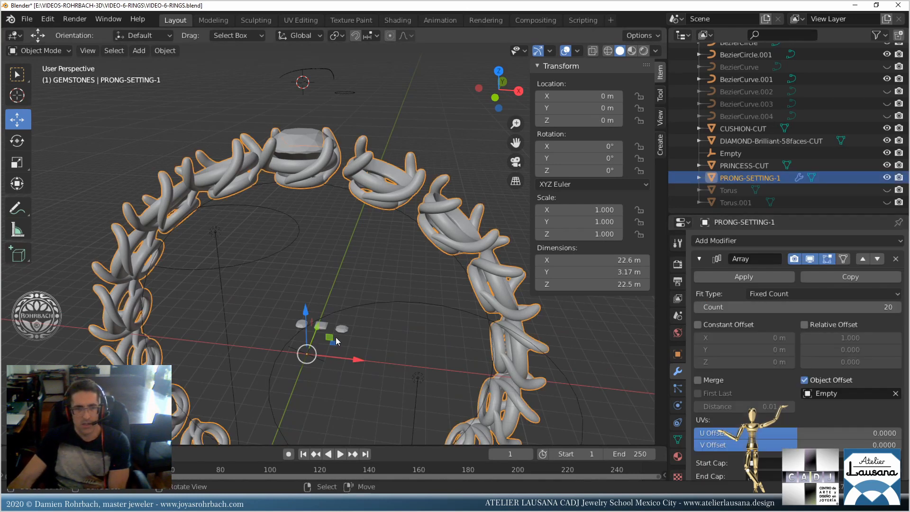
Set the Y rotation of the Empty to 18°.
click(318, 364)
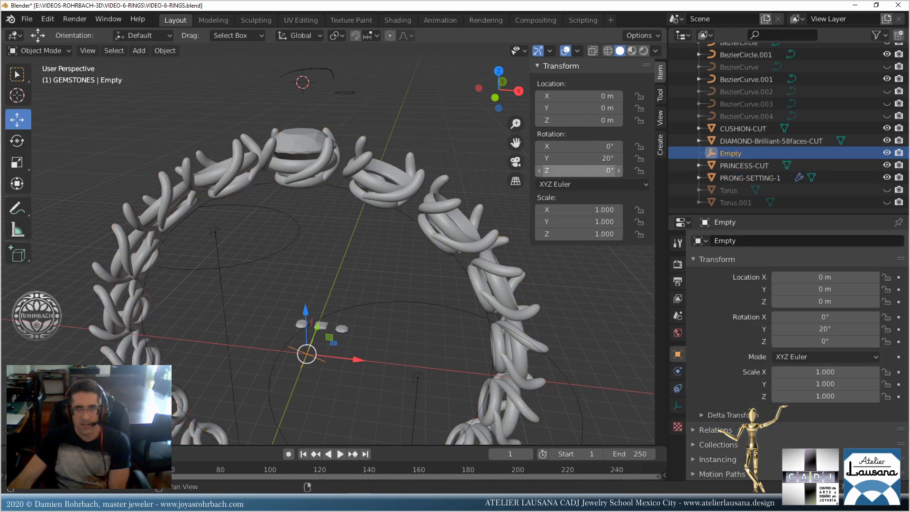
double_click(589, 171)
double_click(584, 158)
key(BackSpace)
key(BackSpace)
key(BackSpace)
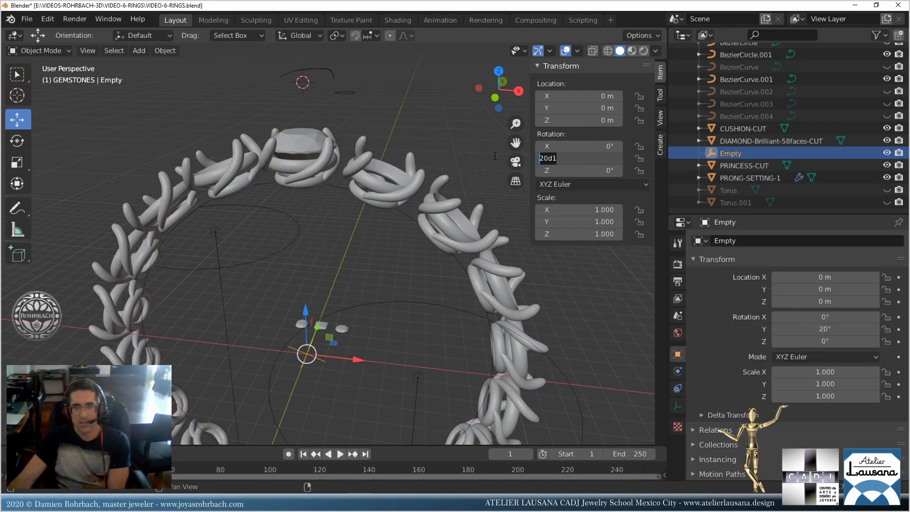
text(18)
key(Return)
Set the Array count of PRONG-SETTING-1 to 22.
middle_drag(343, 245, 351, 232)
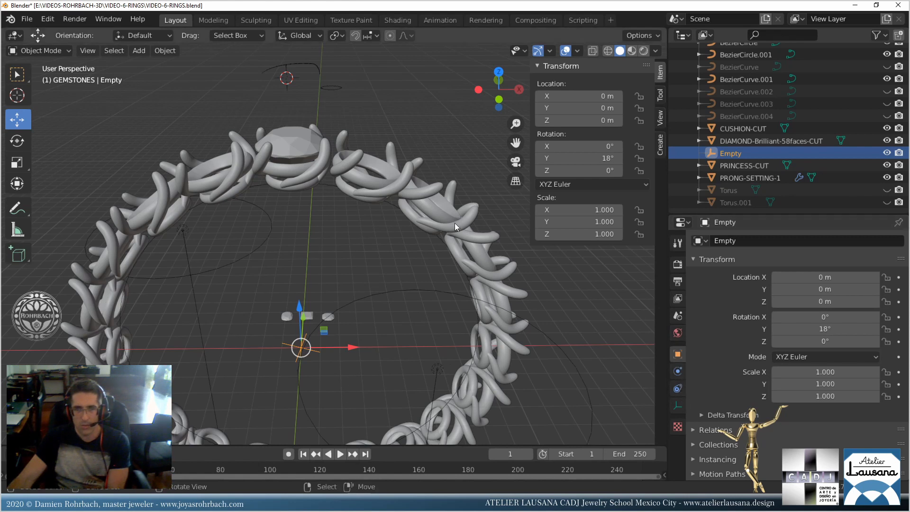
click(374, 188)
click(828, 307)
text(22)
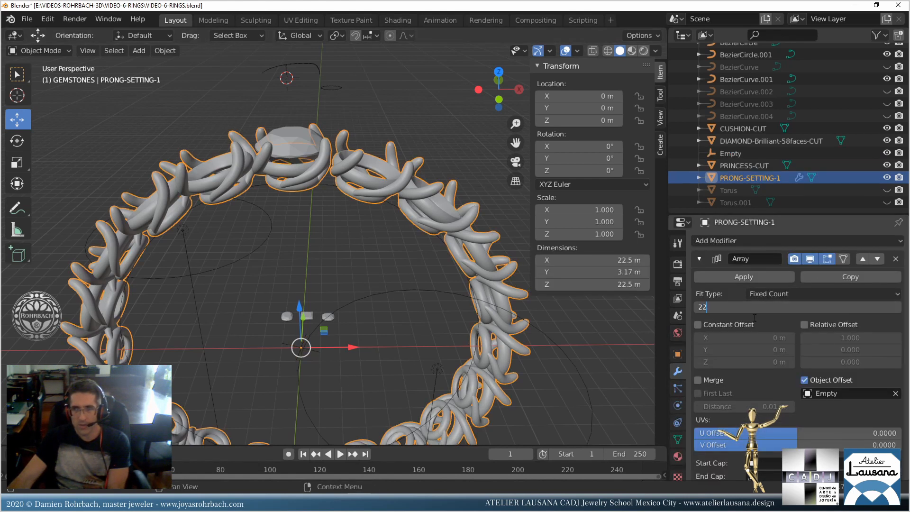
key(Return)
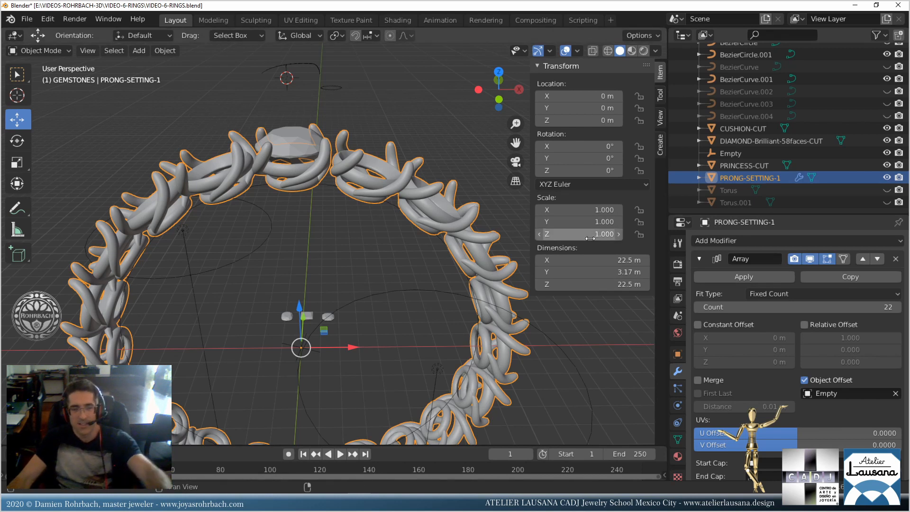
Set the Y rotation of the Empty to 16.36° and save the file.
click(313, 351)
click(573, 159)
text(16.36)
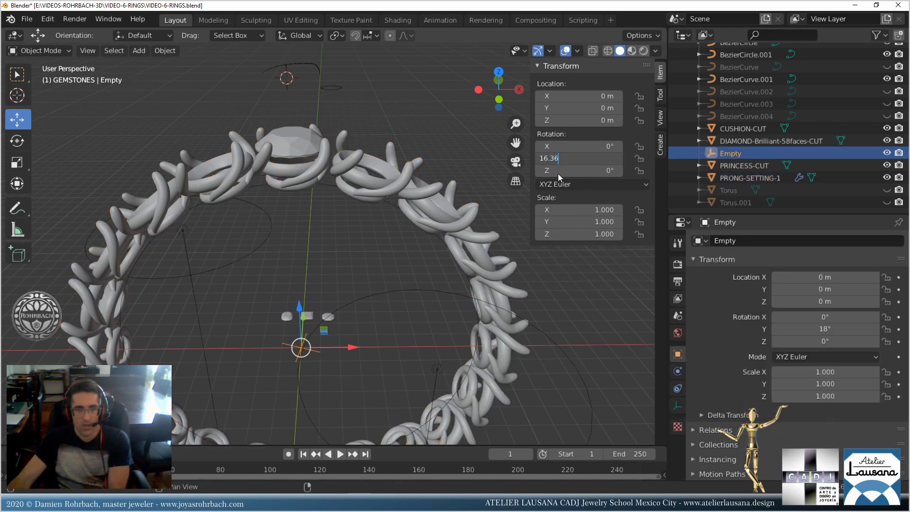
key(Return)
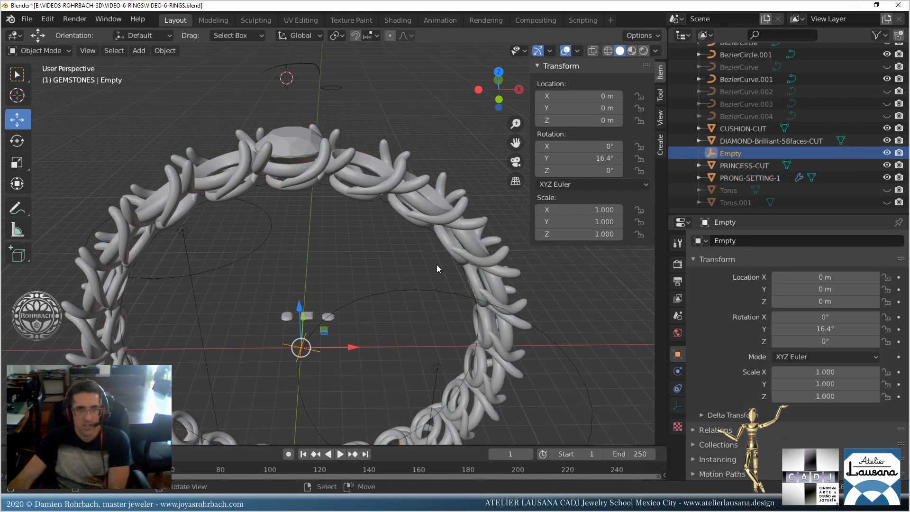
middle_drag(376, 292, 316, 245)
scroll(347, 216, up, 4)
scroll(320, 256, down, 8)
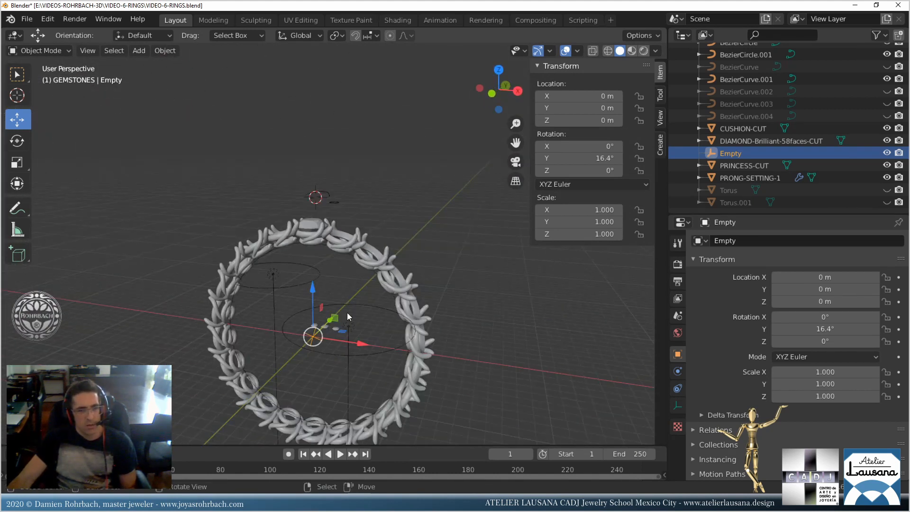
shift+middle_drag(354, 301, 360, 263)
scroll(360, 262, up, 3)
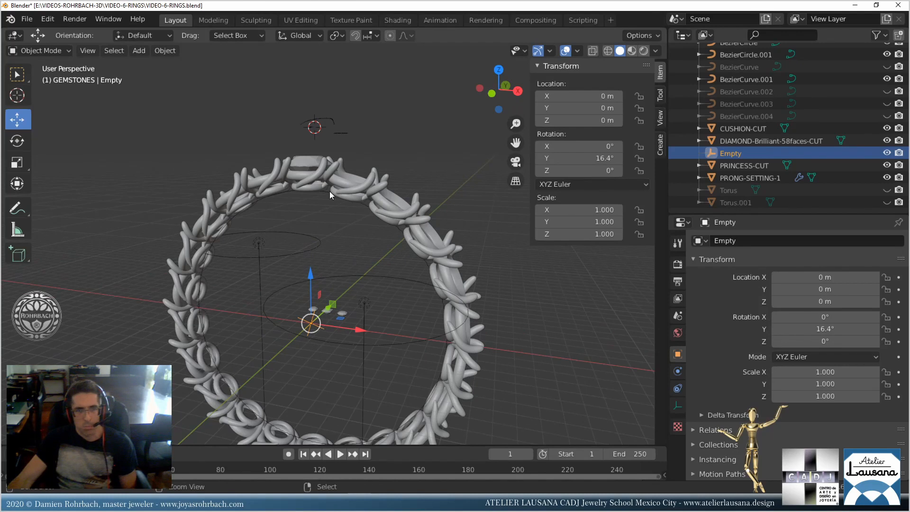
key(ctrl+s)
Add an Array modifier with a count of 22 to DIAMOND-Brilliant-58faces-CUT.
click(309, 159)
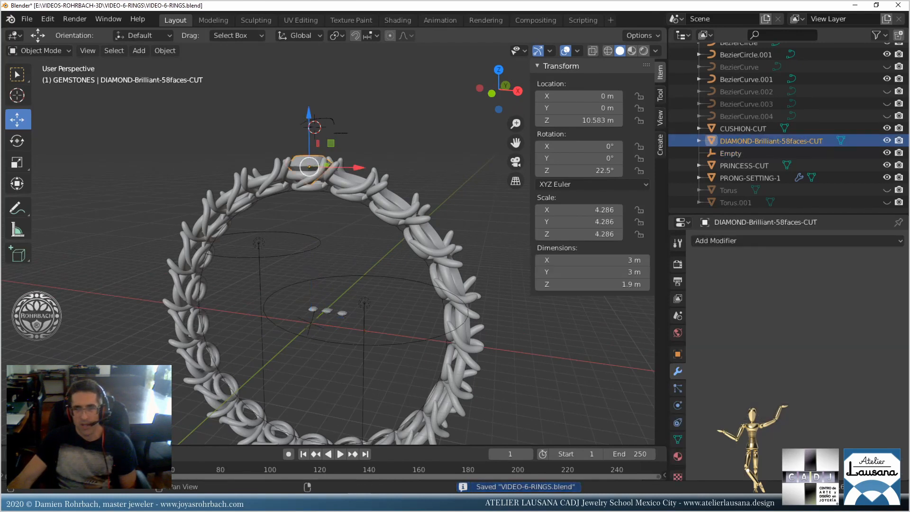
click(802, 242)
click(662, 268)
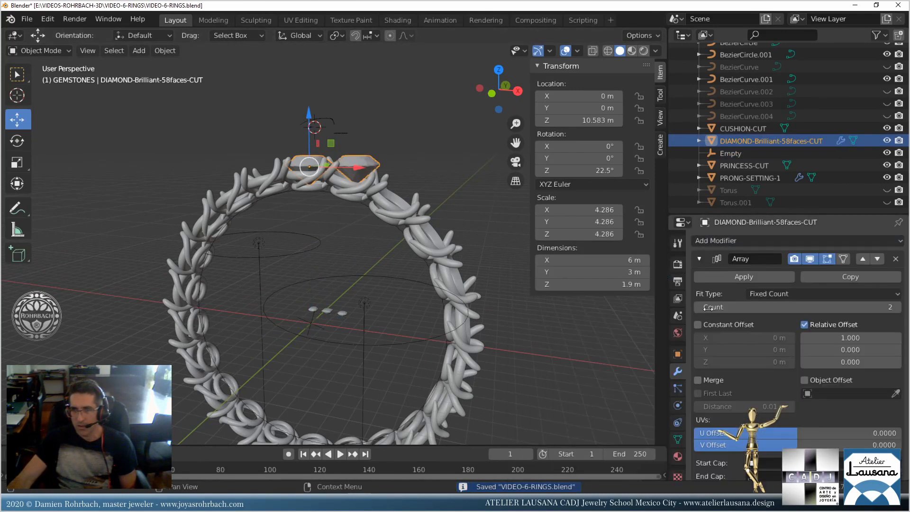
click(775, 305)
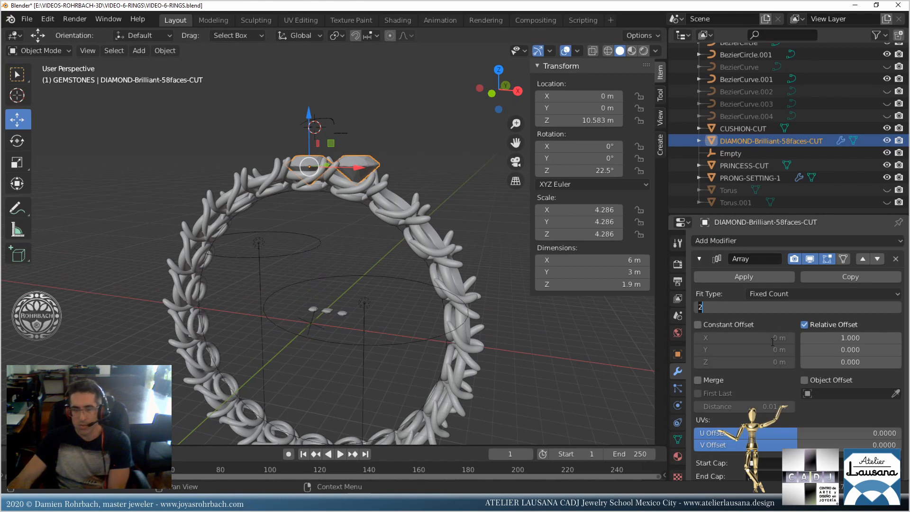
text(22)
key(Return)
Change the diamond's Array from relative offset to object offset, using the Empty as the offset object.
click(804, 325)
click(804, 379)
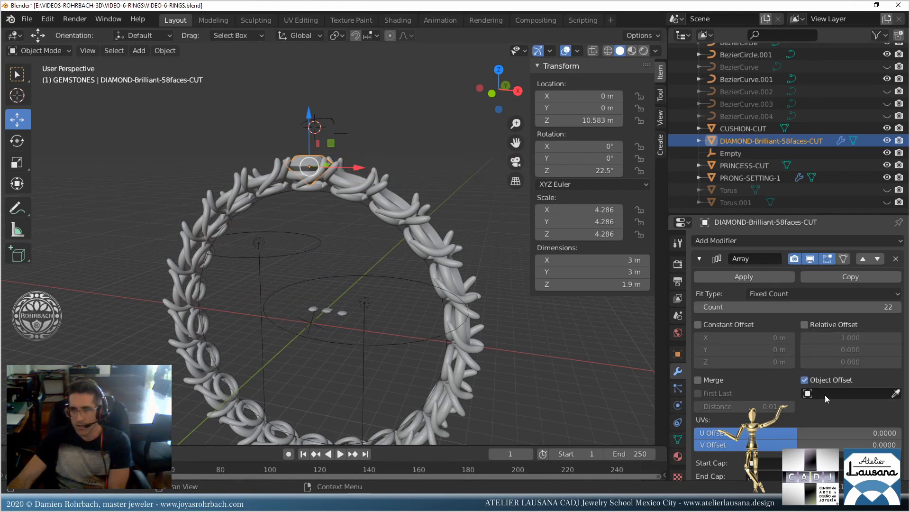
click(825, 393)
click(801, 373)
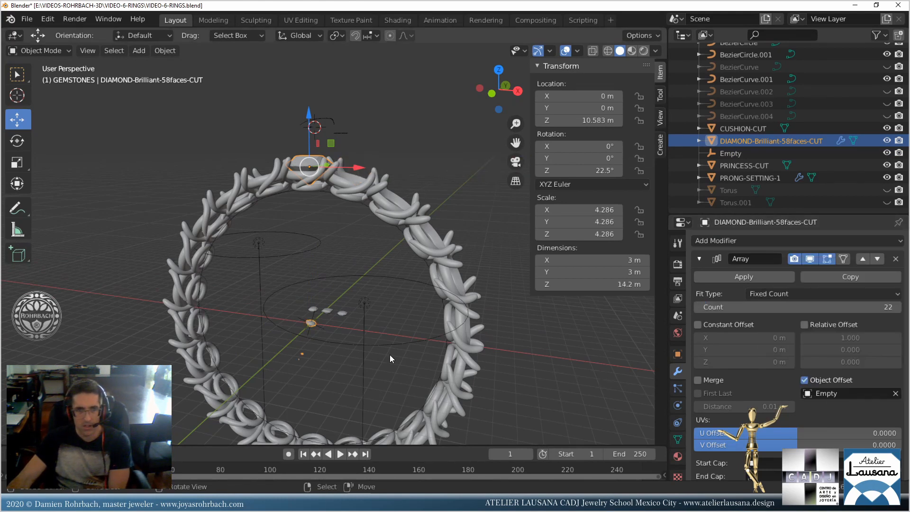
Apply all transforms to DIAMOND-Brilliant-58faces-CUT and hide the viewport sidebar.
key(ctrl+a)
click(377, 295)
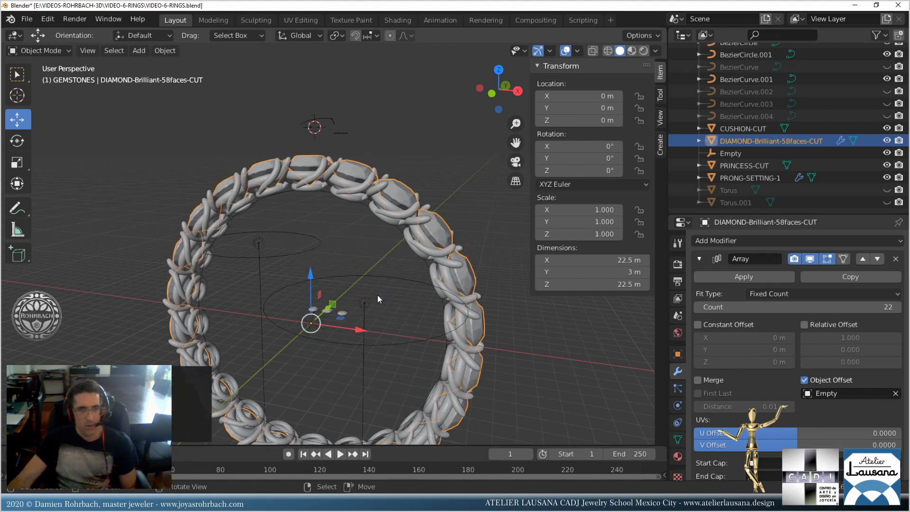
scroll(378, 295, down, 2)
middle_drag(377, 295, 420, 278)
key(n)
Select the PRONG-SETTING-1 object on the ring and save the file.
scroll(417, 298, up, 3)
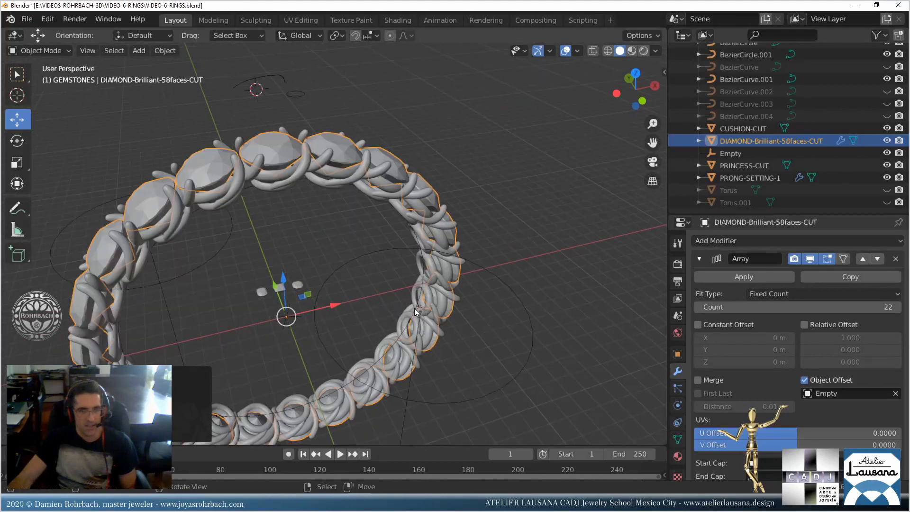
shift+middle_drag(308, 279, 416, 271)
scroll(488, 254, down, 3)
middle_drag(494, 251, 354, 220)
scroll(388, 248, up, 2)
scroll(350, 223, up, 4)
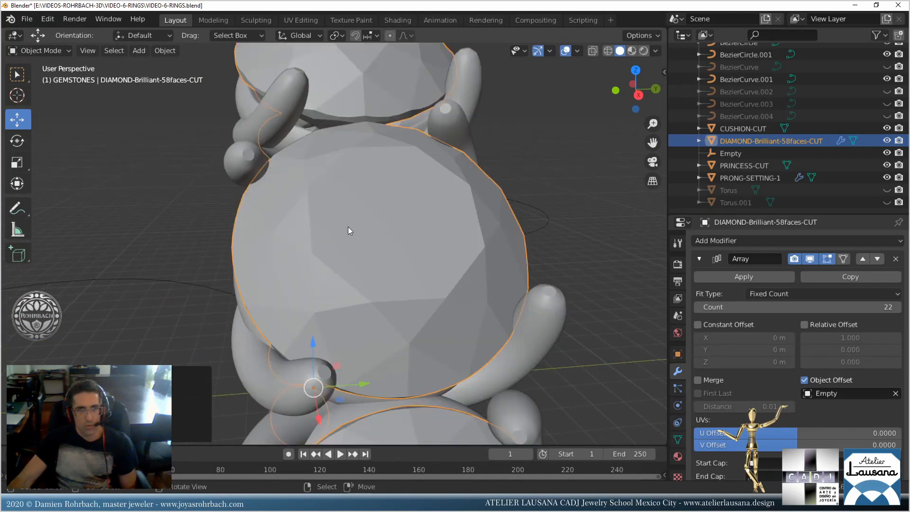
click(445, 118)
scroll(444, 167, down, 5)
middle_drag(445, 167, 388, 283)
key(ctrl+s)
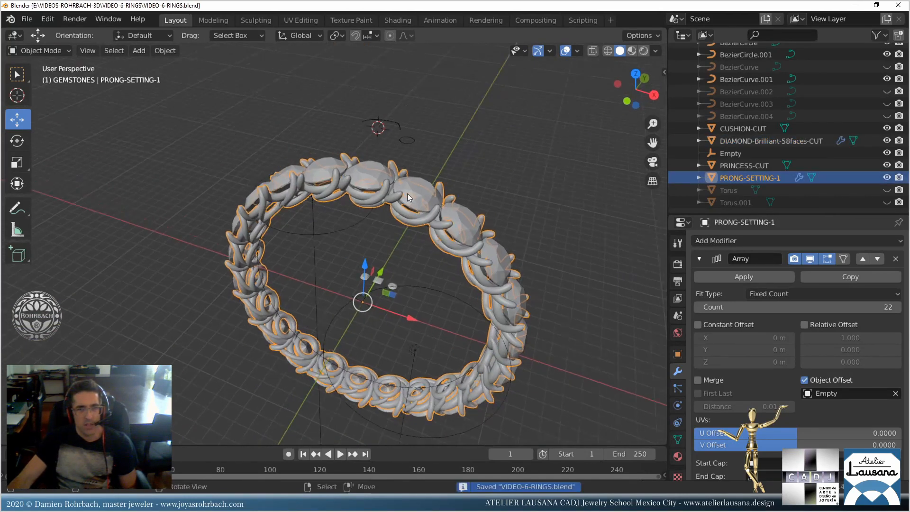
Try a Smooth modifier on PRONG-SETTING-1, inspect the prong tips, and remove the modifier.
scroll(385, 232, up, 8)
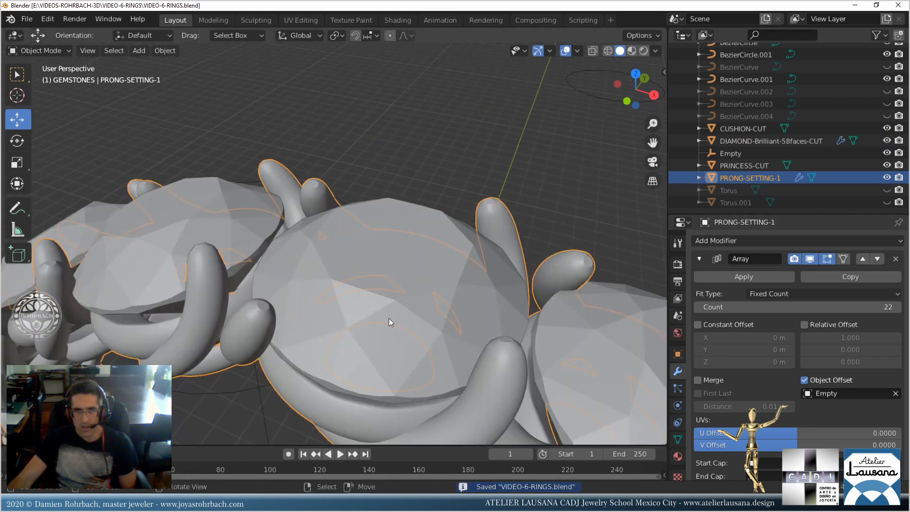
scroll(390, 322, down, 8)
click(742, 242)
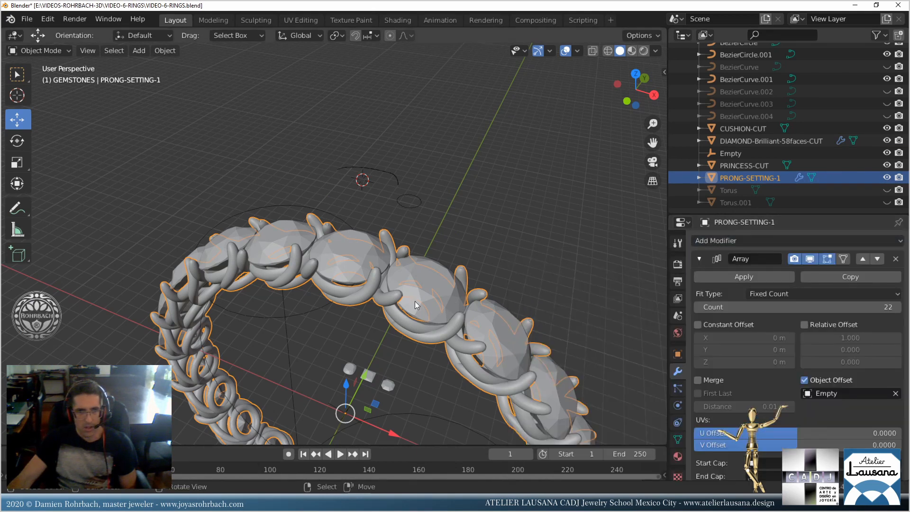
scroll(414, 299, up, 5)
scroll(410, 303, up, 5)
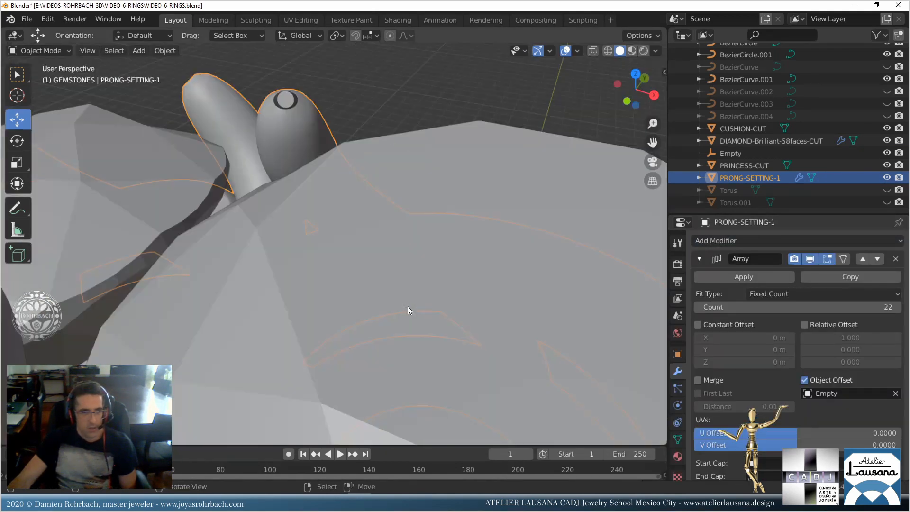
scroll(865, 308, down, 5)
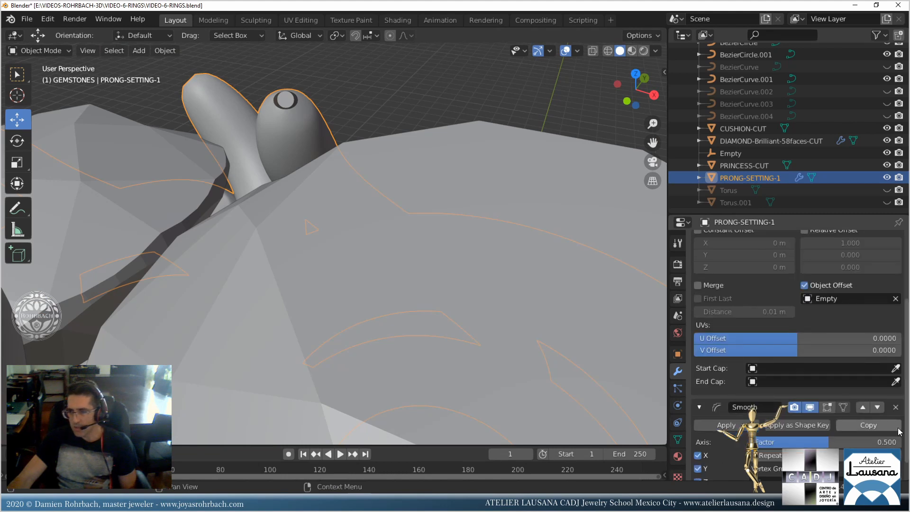
click(895, 388)
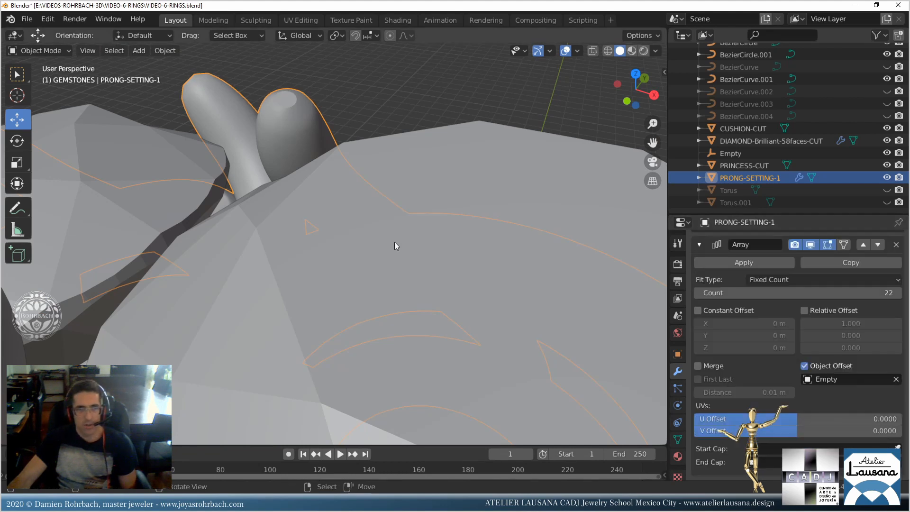
Save the file and make the FLOOR object visible again.
scroll(426, 236, down, 10)
key(ctrl+s)
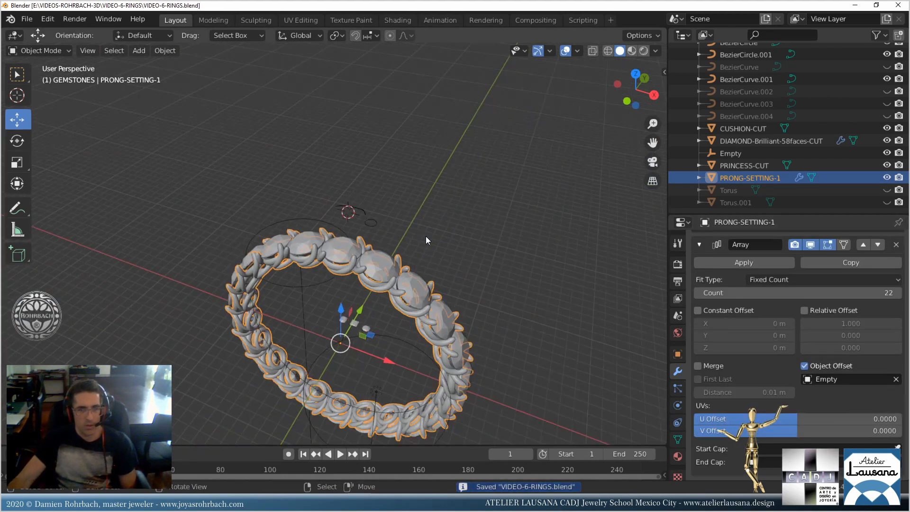
scroll(426, 236, down, 3)
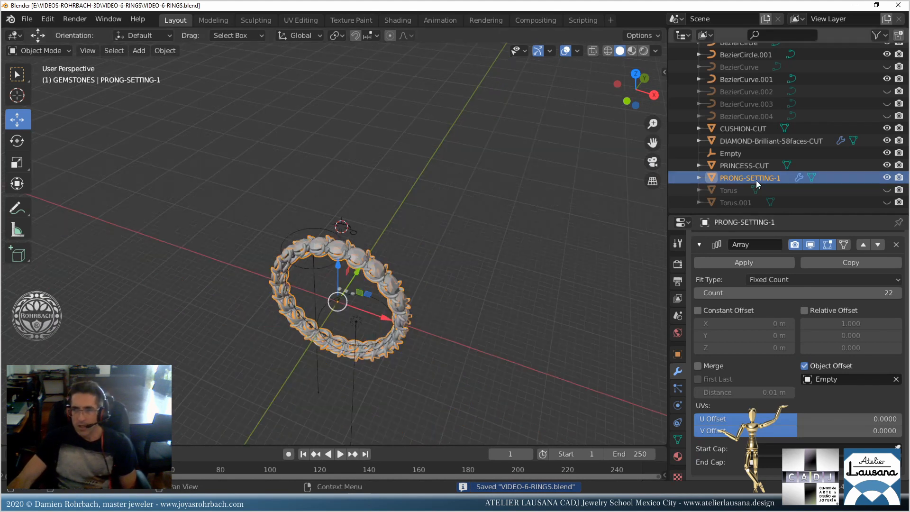
scroll(742, 137, up, 5)
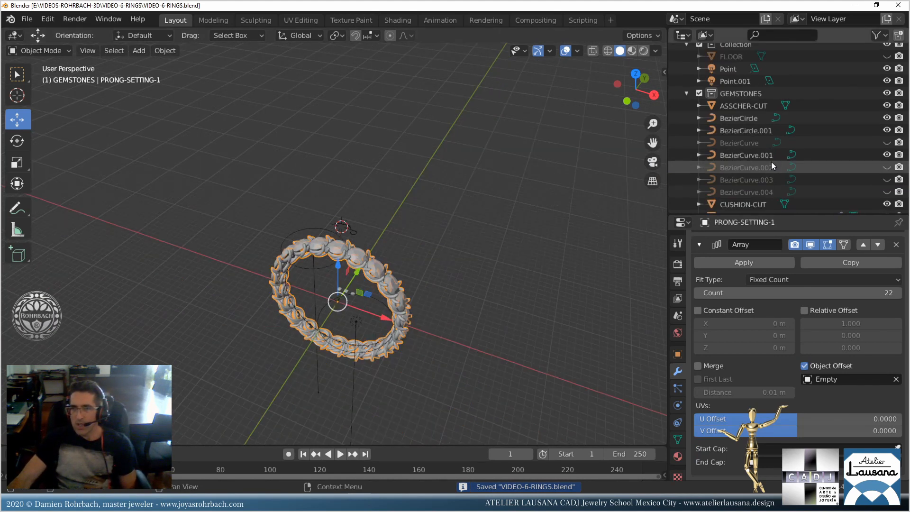
click(886, 75)
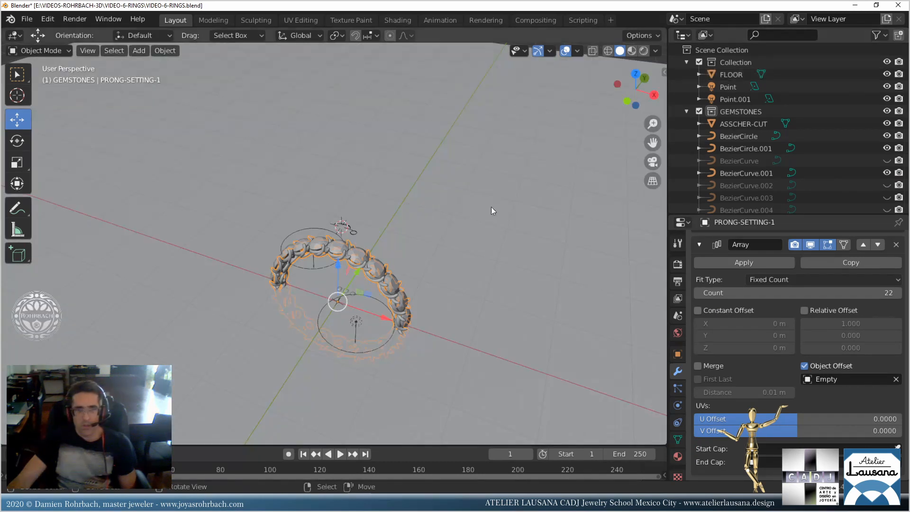
middle_drag(491, 207, 411, 265)
key(KP_1)
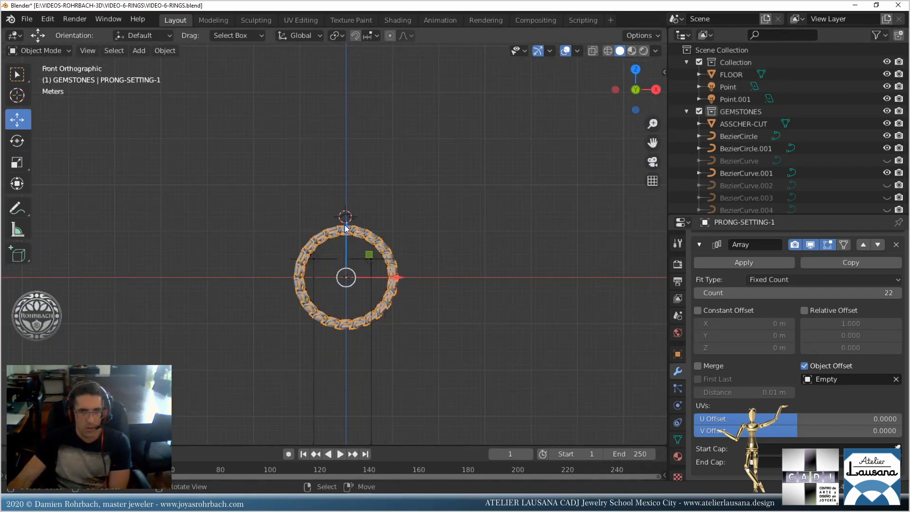
drag(346, 228, 400, 280)
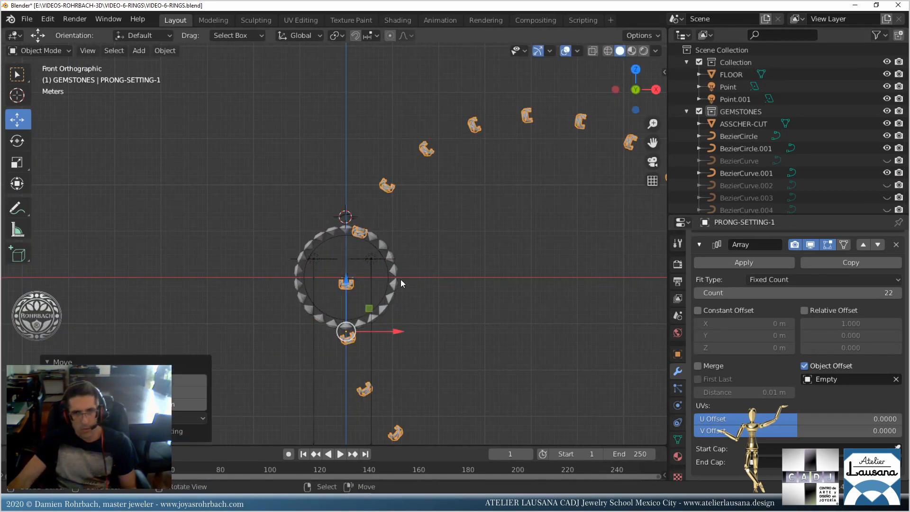
key(ctrl+z)
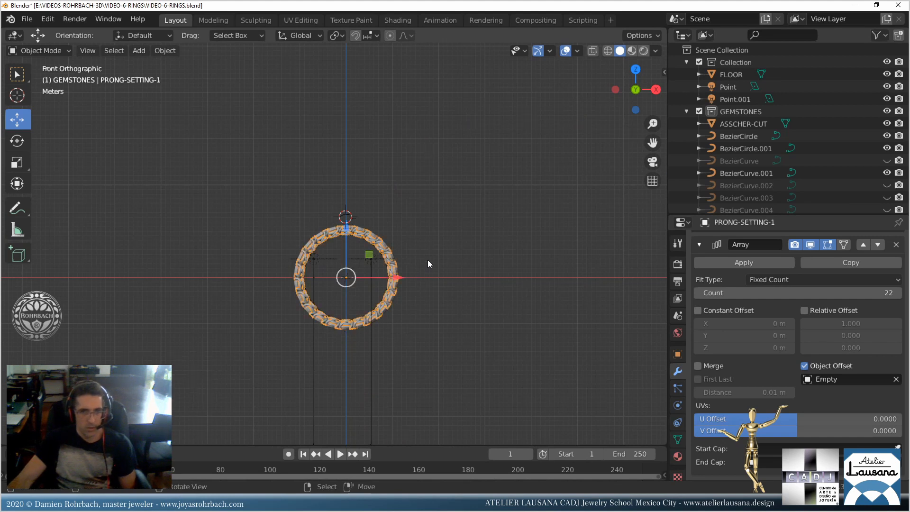
Move the FLOOR object straight down along Z in front view, close to the ring's lowest edge.
middle_drag(428, 260, 377, 197)
click(434, 221)
key(KP_1)
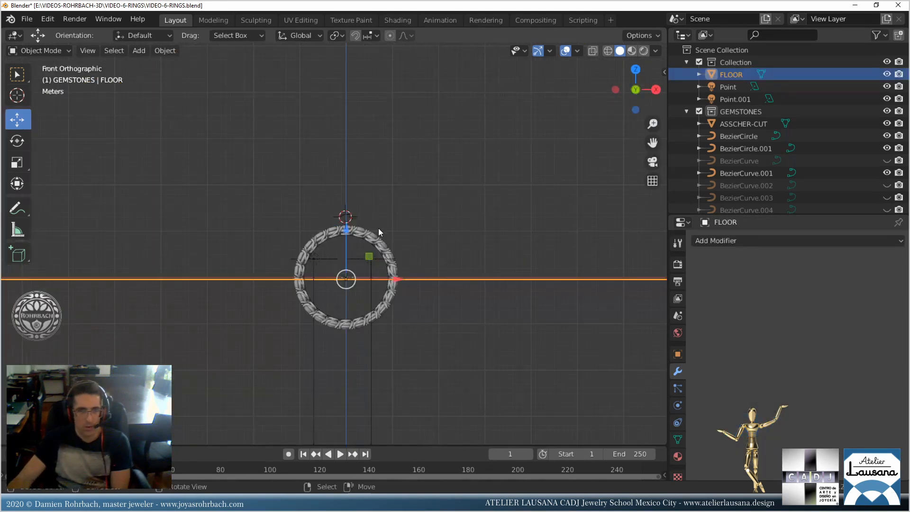
drag(350, 235, 334, 282)
scroll(351, 317, down, 5)
Fine-tune the FLOOR's height along Z to sit just under the ring's lowest stones, and save the file.
scroll(371, 278, up, 15)
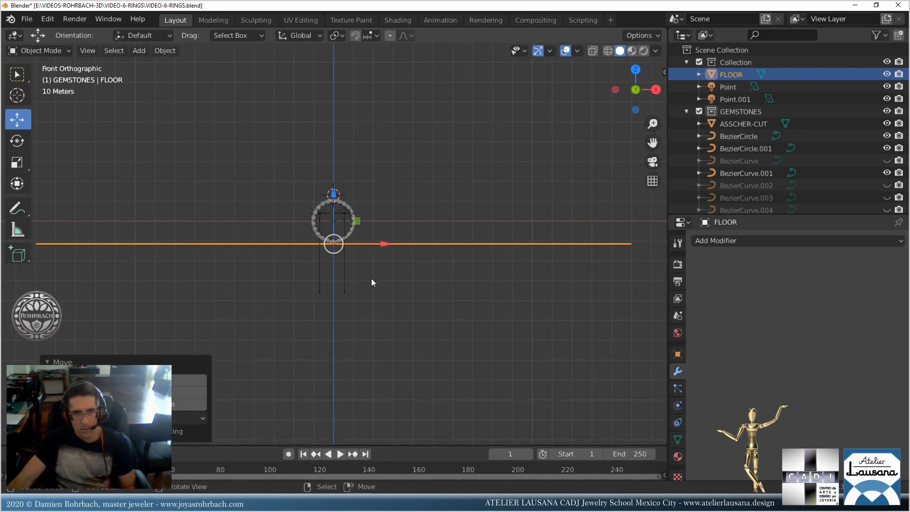
scroll(315, 232, up, 3)
drag(334, 220, 342, 190)
scroll(360, 286, down, 12)
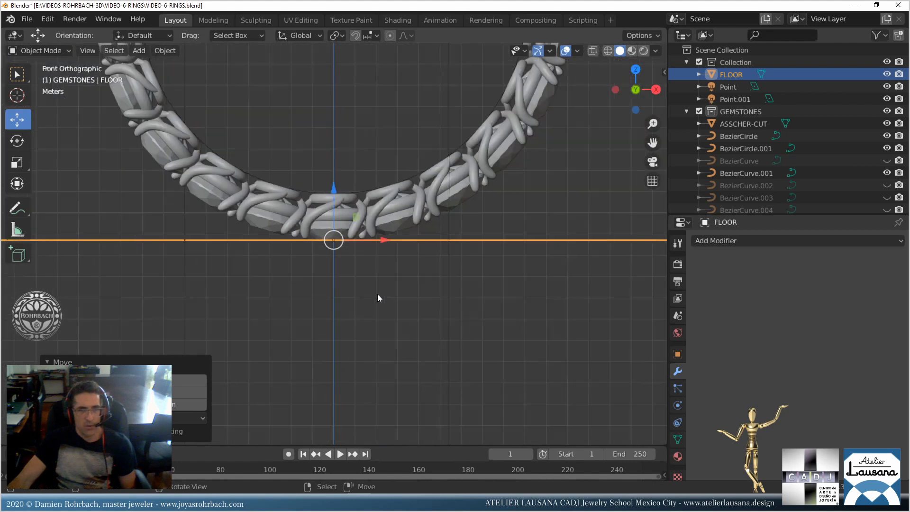
middle_drag(408, 264, 384, 252)
key(ctrl+s)
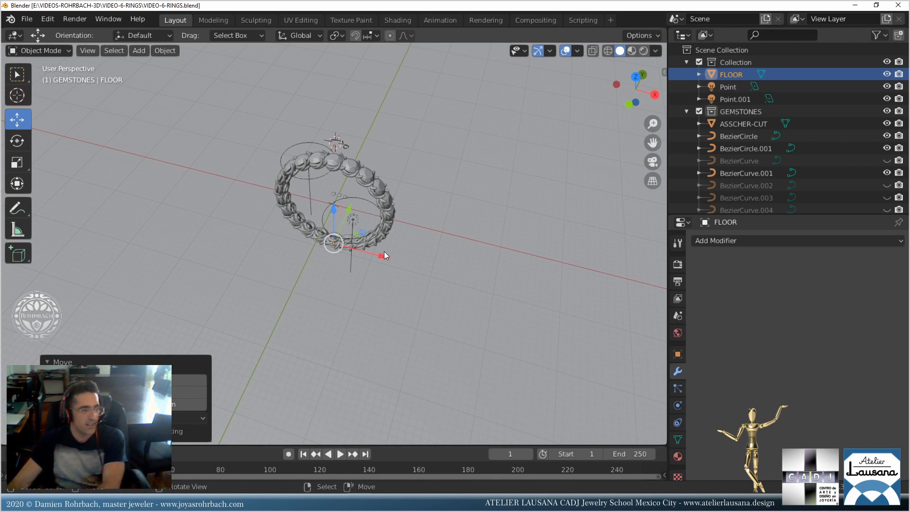
Save the file and switch to the Shading workspace with the whole ring in view.
scroll(388, 275, up, 7)
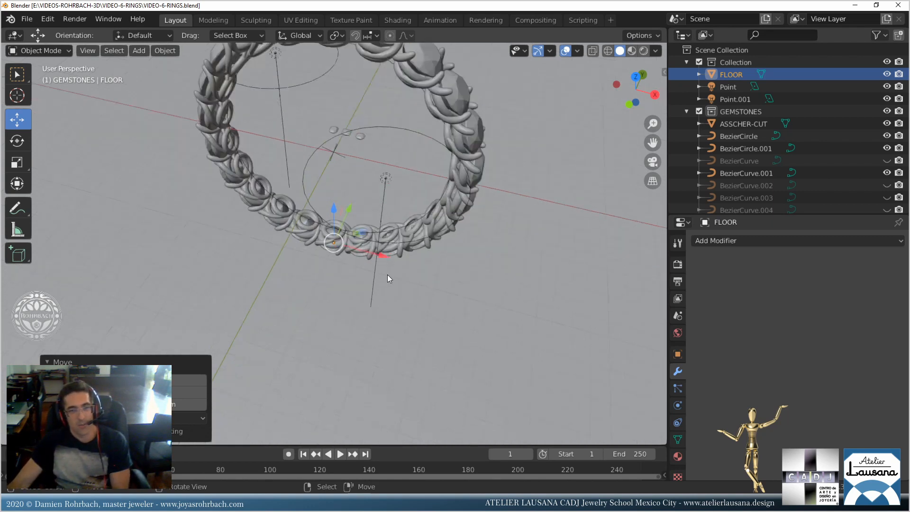
shift+middle_drag(388, 275, 404, 232)
scroll(405, 232, down, 2)
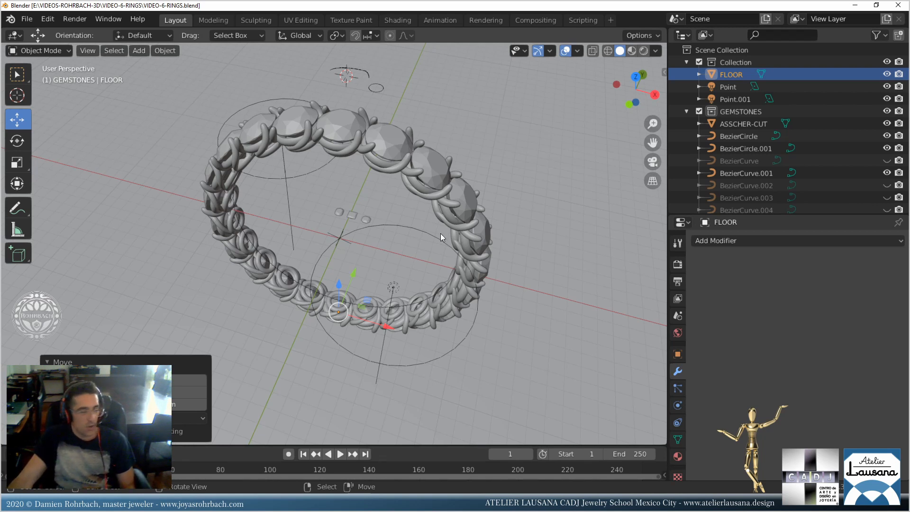
key(ctrl+s)
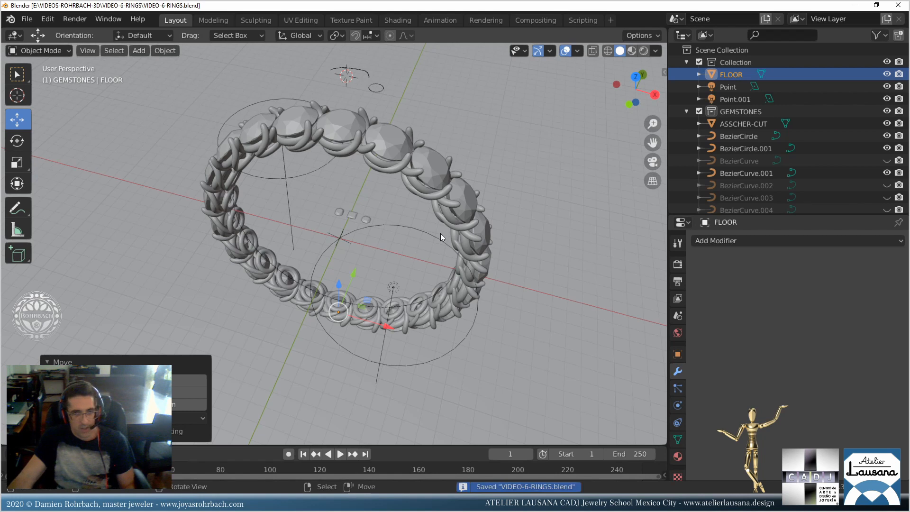
scroll(434, 249, up, 2)
scroll(433, 249, down, 5)
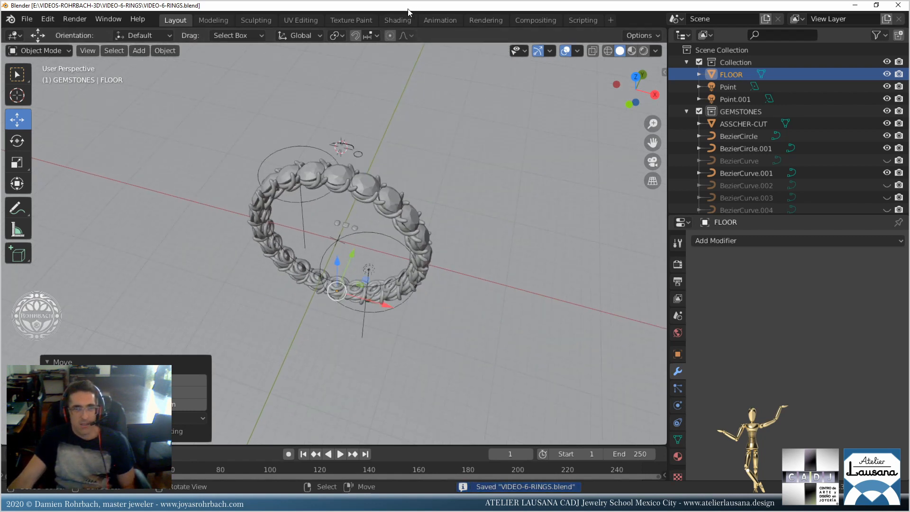
click(397, 19)
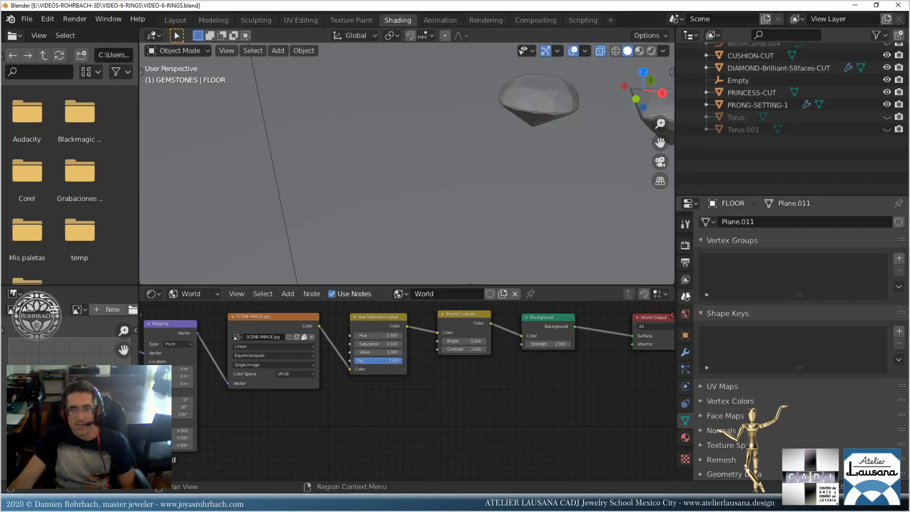
scroll(460, 209, down, 5)
scroll(460, 209, down, 5)
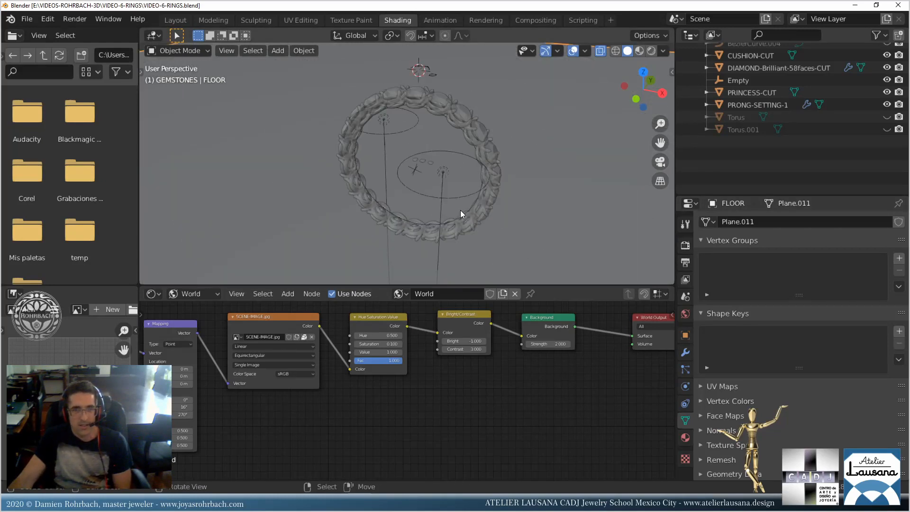
Show the viewport in rendered shading and move the area light inside the ring about 5.7 m in X and 22.9 m up.
scroll(503, 168, down, 2)
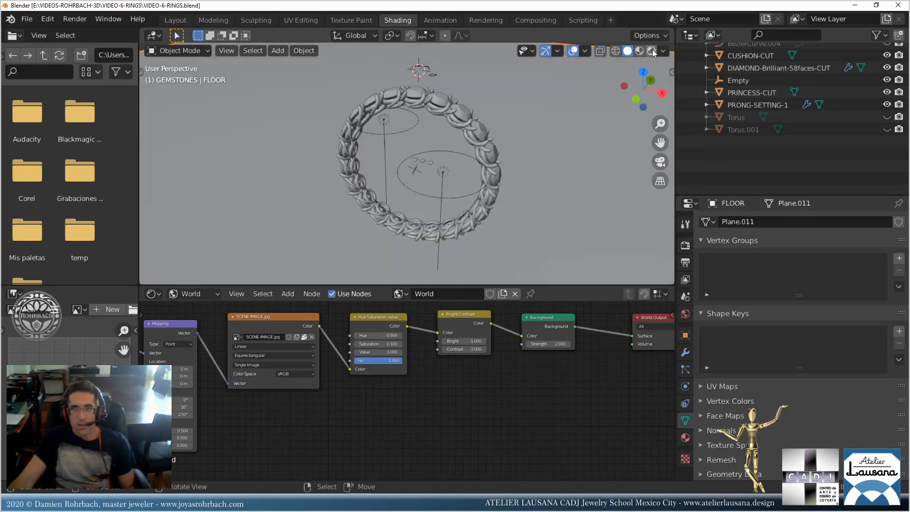
key(shift+z)
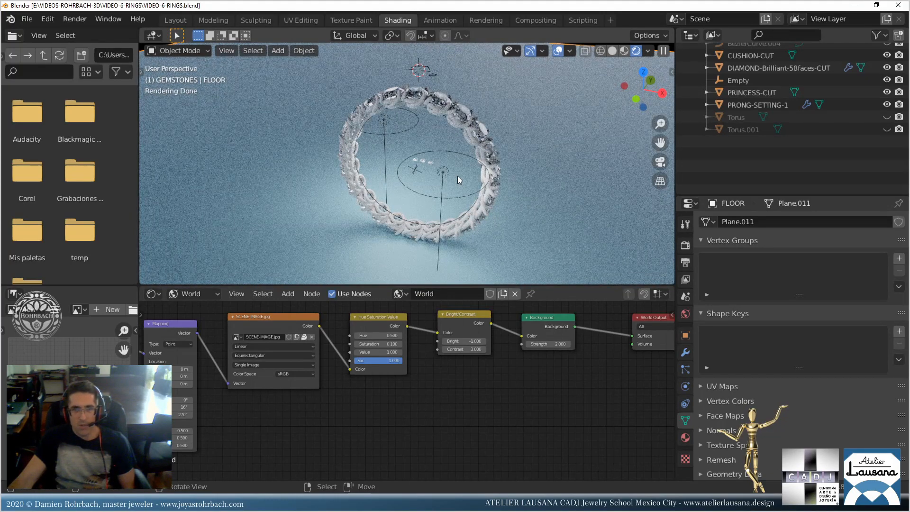
scroll(458, 176, up, 2)
click(452, 176)
scroll(452, 180, down, 2)
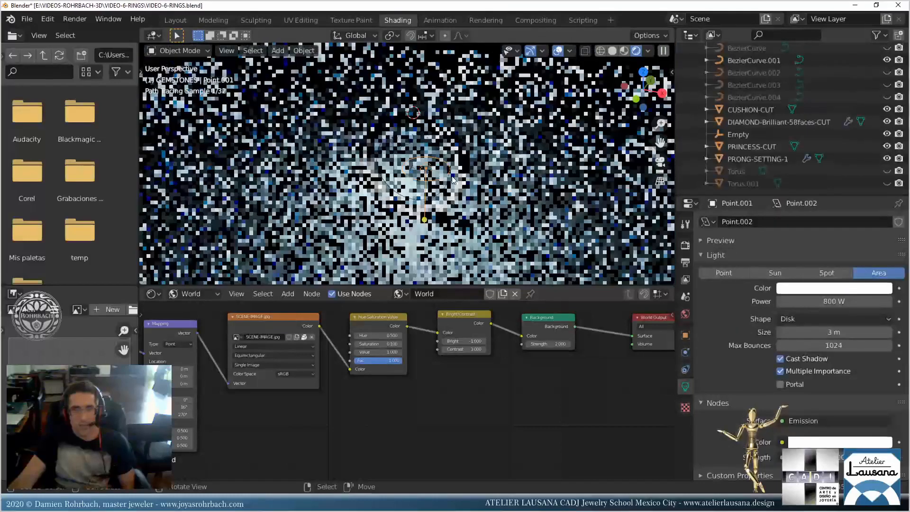
key(KP_1)
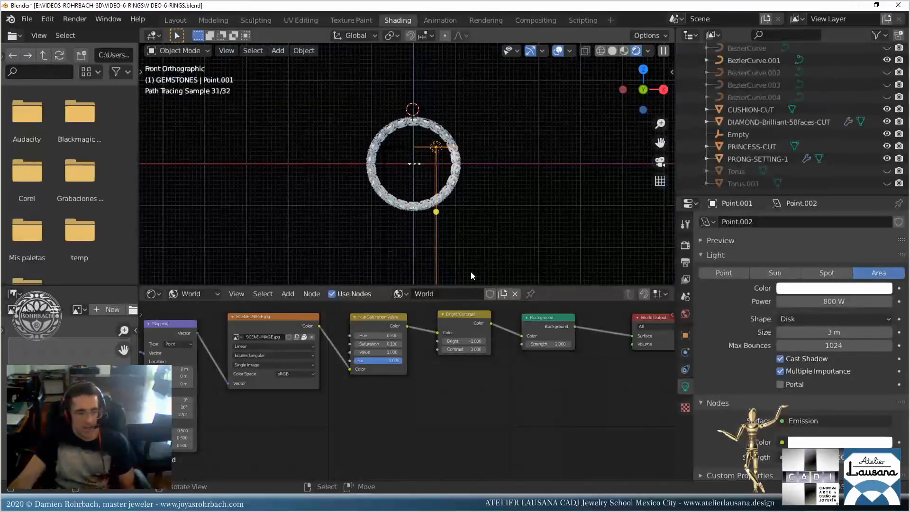
key(g)
click(508, 109)
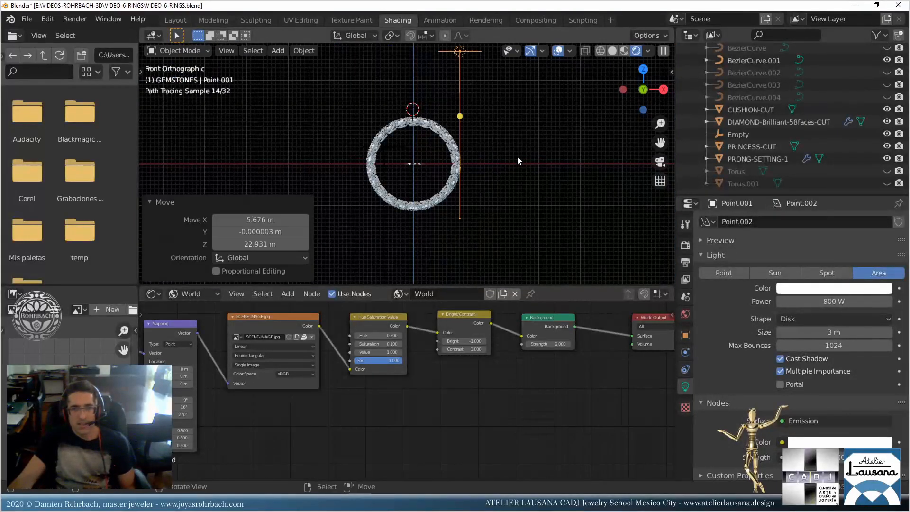
key(KP_3)
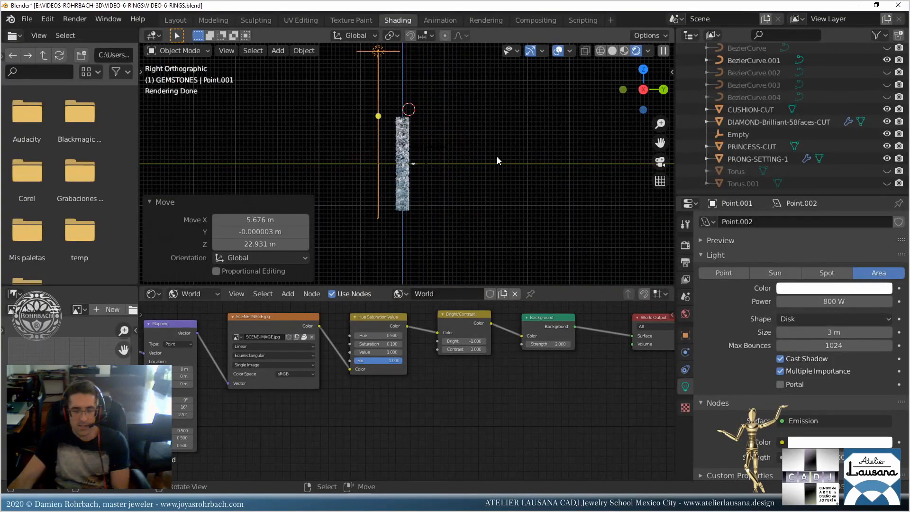
Add a camera to the scene, make it the active camera and look through it at the ring.
mouse_move(479, 189)
middle_down()
mouse_move(450, 179)
mouse_move(535, 203)
mouse_move(512, 194)
middle_up()
click(277, 51)
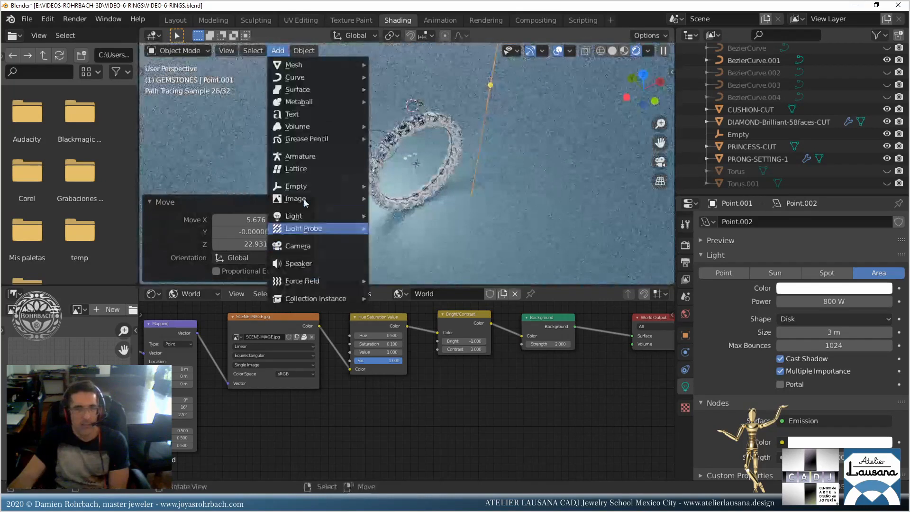
mouse_move(300, 129)
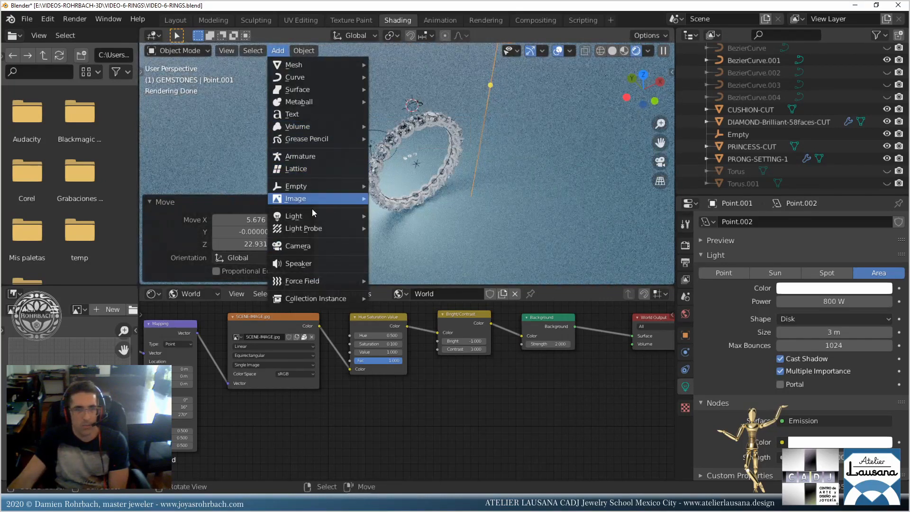
mouse_move(277, 65)
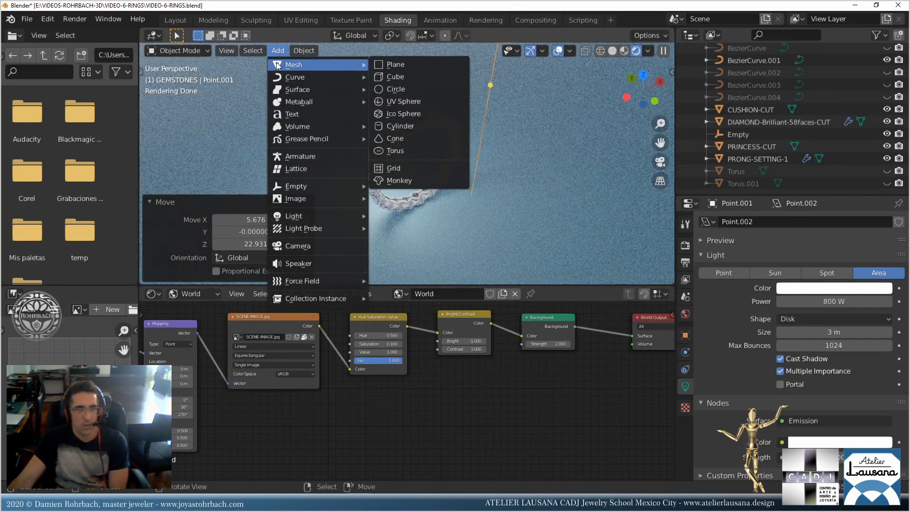
click(309, 243)
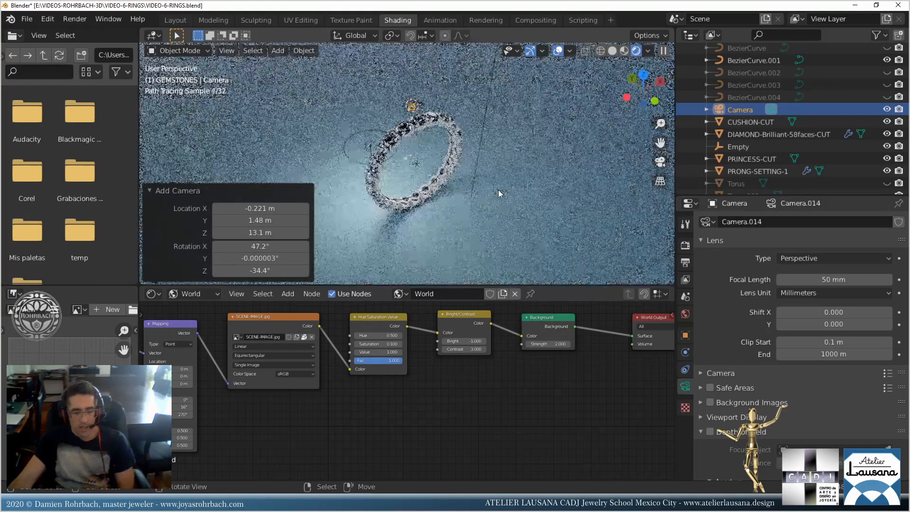
key(ctrl+KP_0)
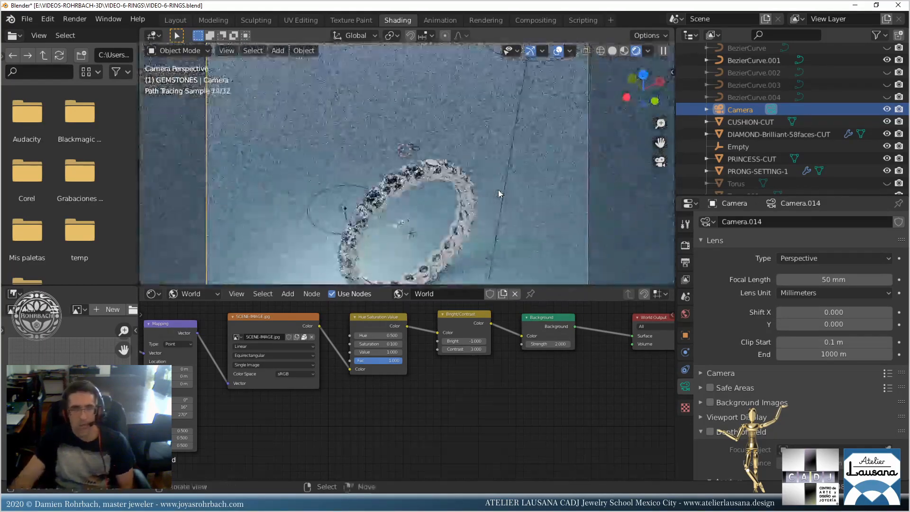
scroll(498, 193, down, 3)
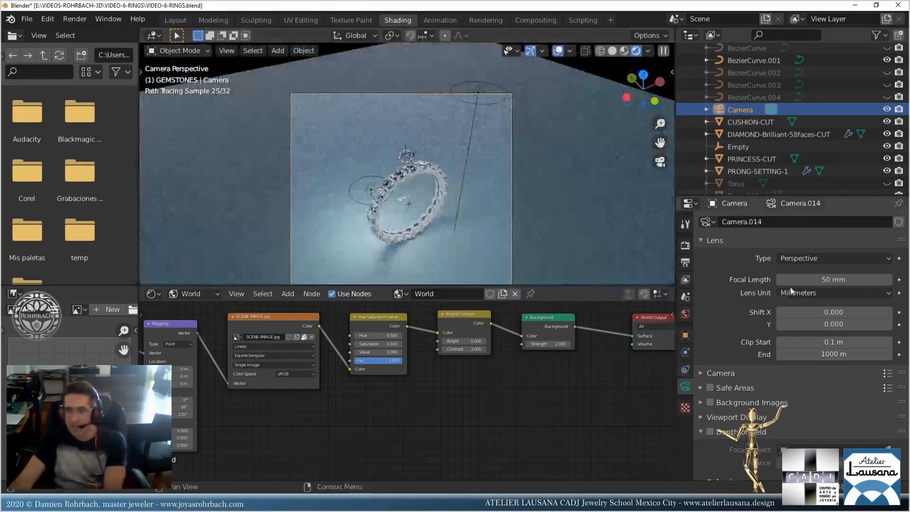
Try focal lengths of 30 mm, 80 mm and 10 mm on the new camera.
click(814, 279)
text(30)
key(Return)
click(814, 278)
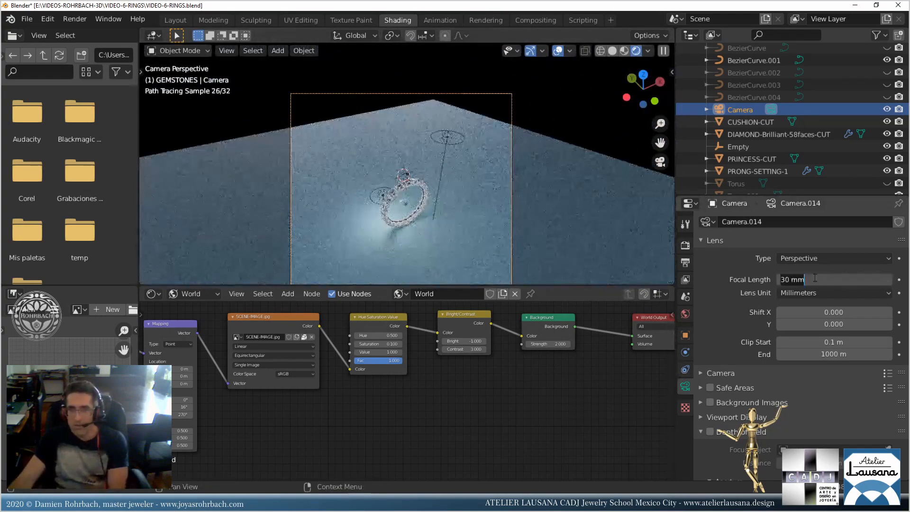
text(80)
key(Return)
click(816, 279)
text(10)
key(Return)
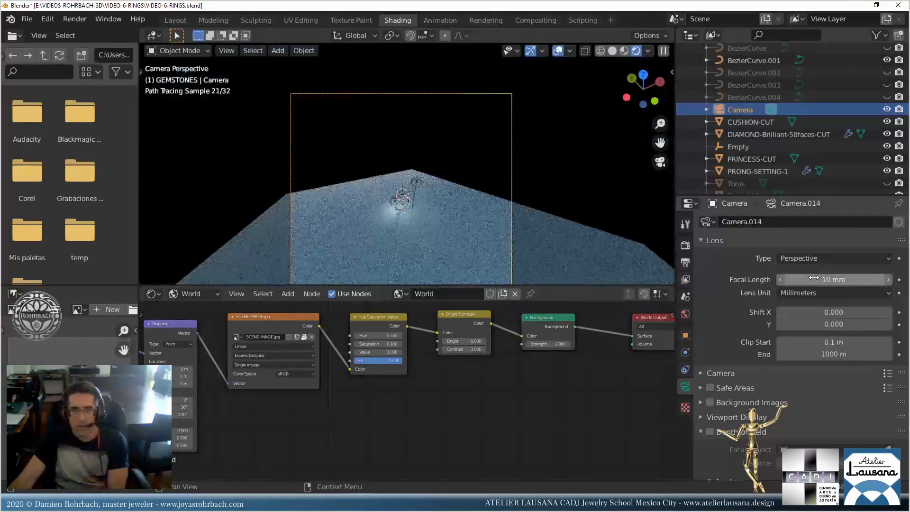
Set the camera's focal length to 120 mm and move it about 0.46 m in X, -0.11 m in Y and 0.18 m in Z.
click(815, 279)
text(120)
key(Return)
key(g)
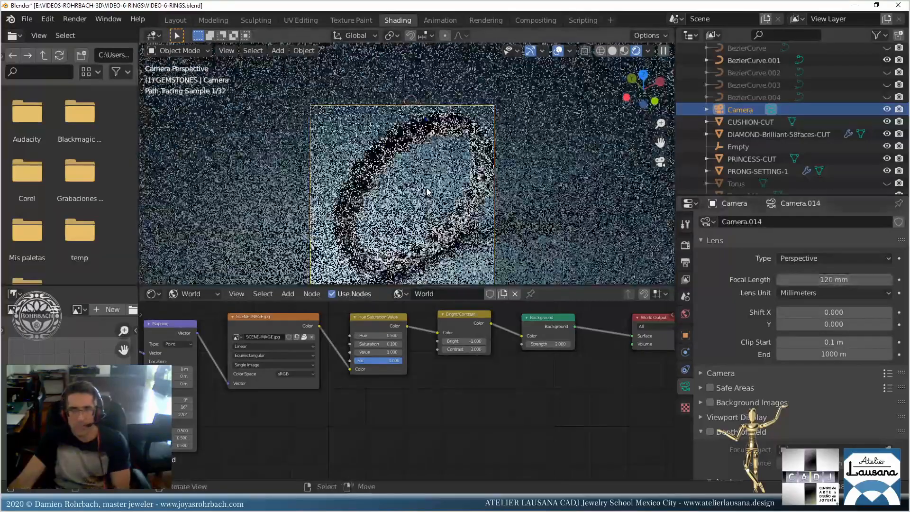
click(498, 171)
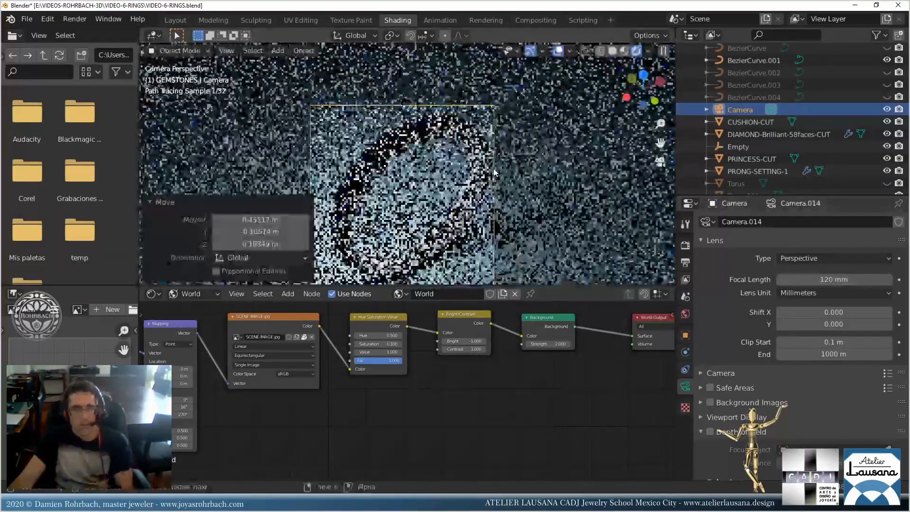
Set the camera's focal length to 105 mm and move it about 0.56 m in X, -0.22 m in Y and 0.14 m in Z.
click(828, 280)
text(1)
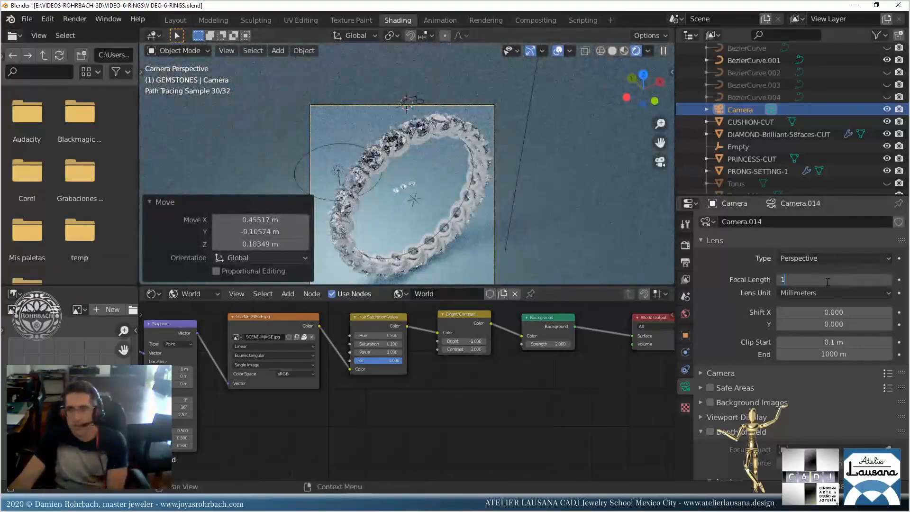
text(05)
key(Return)
key(g)
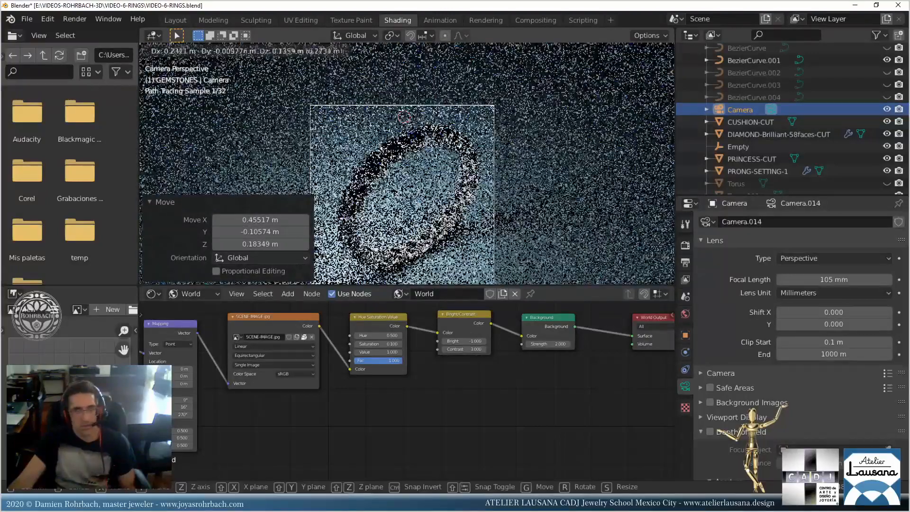
click(418, 151)
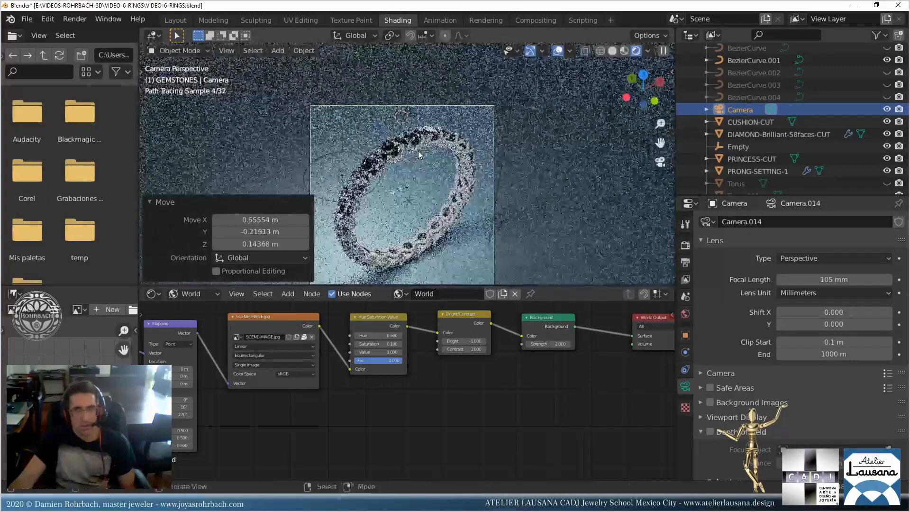
key(n)
key(n)
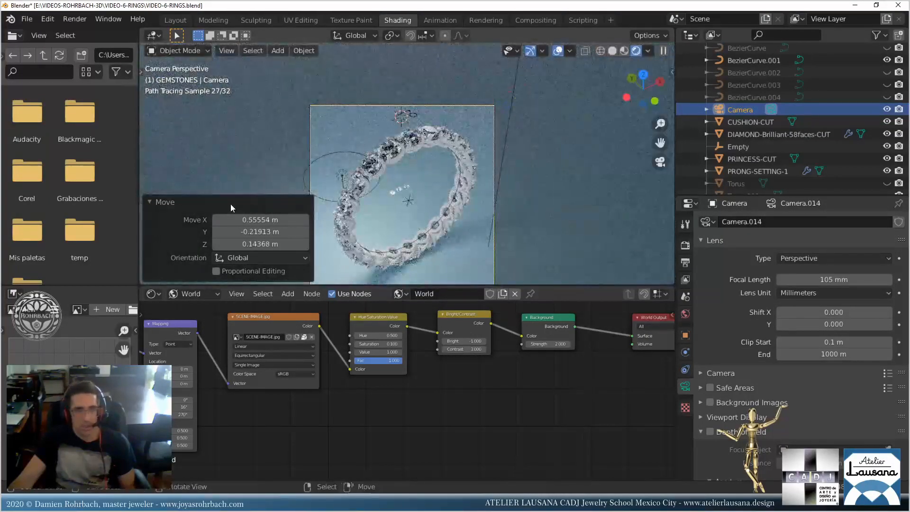
click(151, 203)
Create a new material for the ring's prong setting and name it METAL.
click(462, 155)
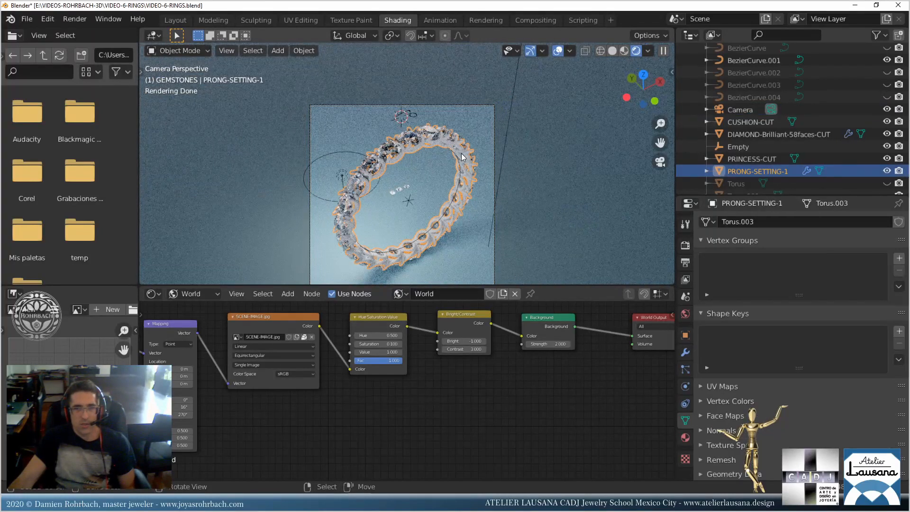
click(685, 437)
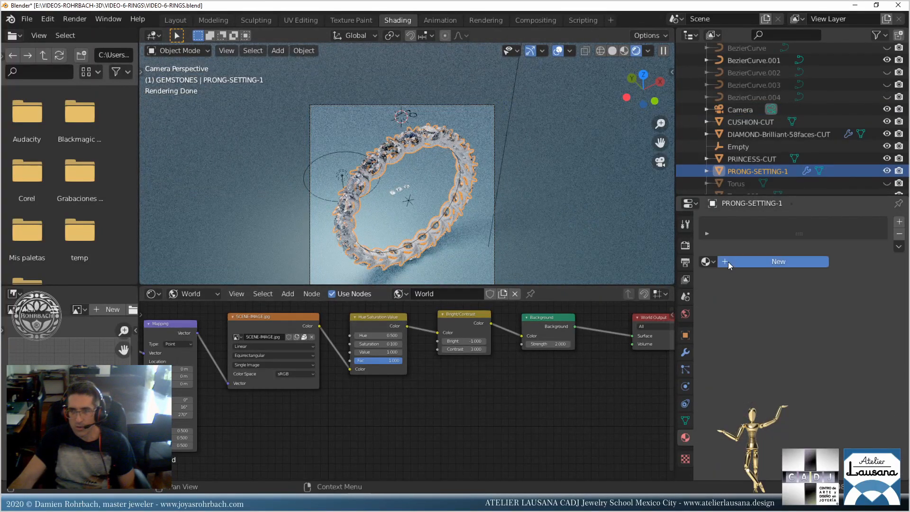
click(749, 261)
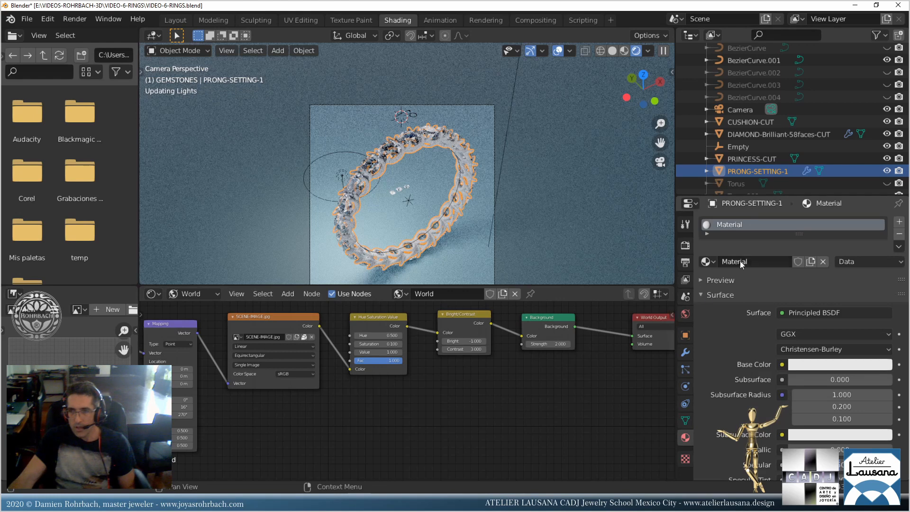
text(METAL)
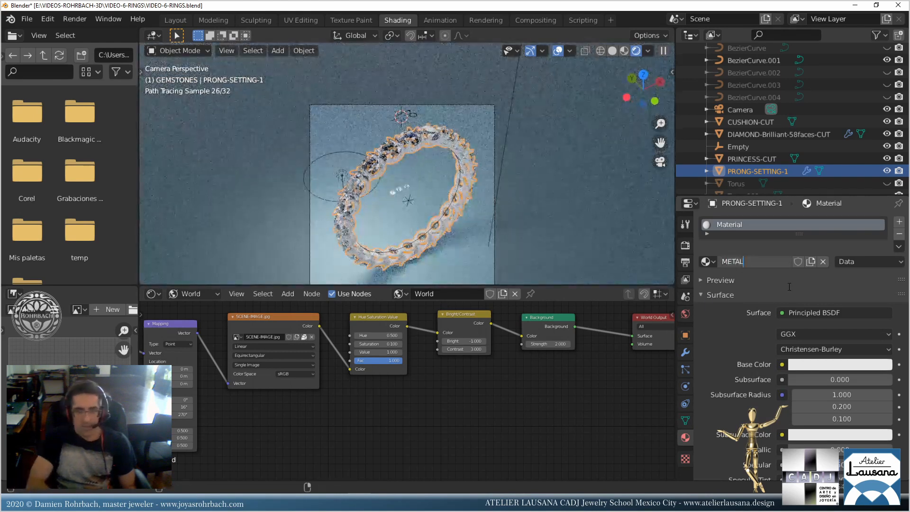
key(Return)
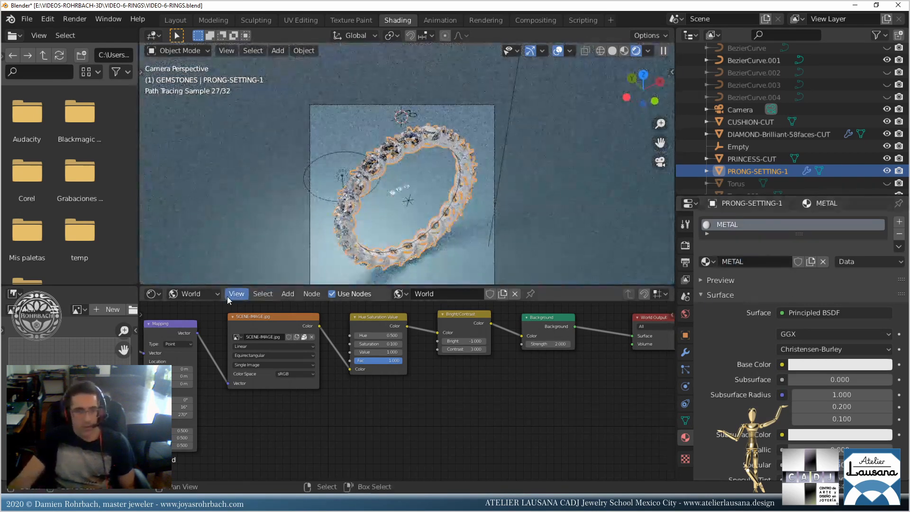
Switch the node editor from the world to the object shader and save the file.
click(194, 294)
click(209, 305)
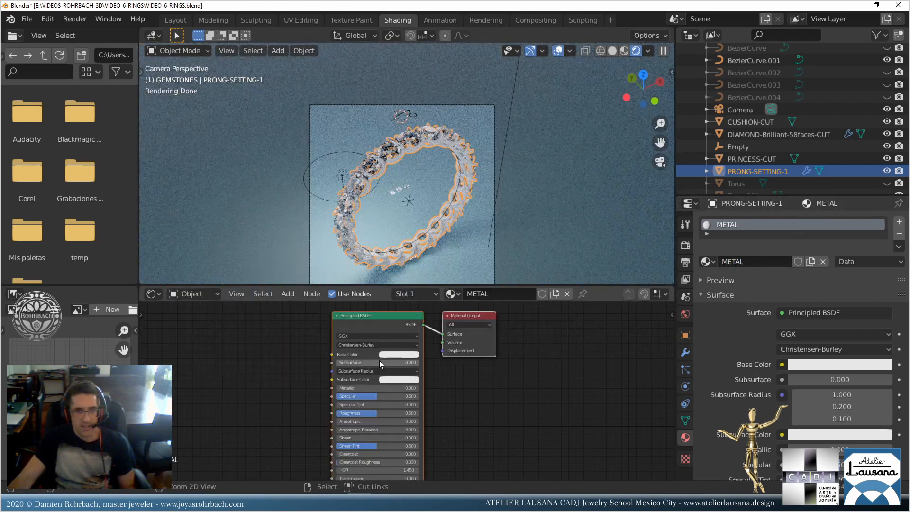
key(ctrl+s)
Set the METAL material's Metallic value to 1 and its Roughness to 0.1.
click(372, 389)
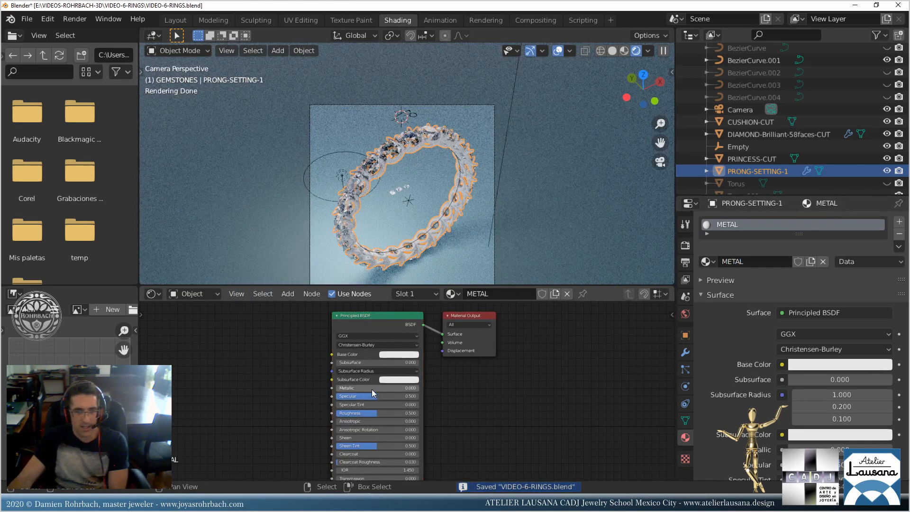
text(1)
key(Return)
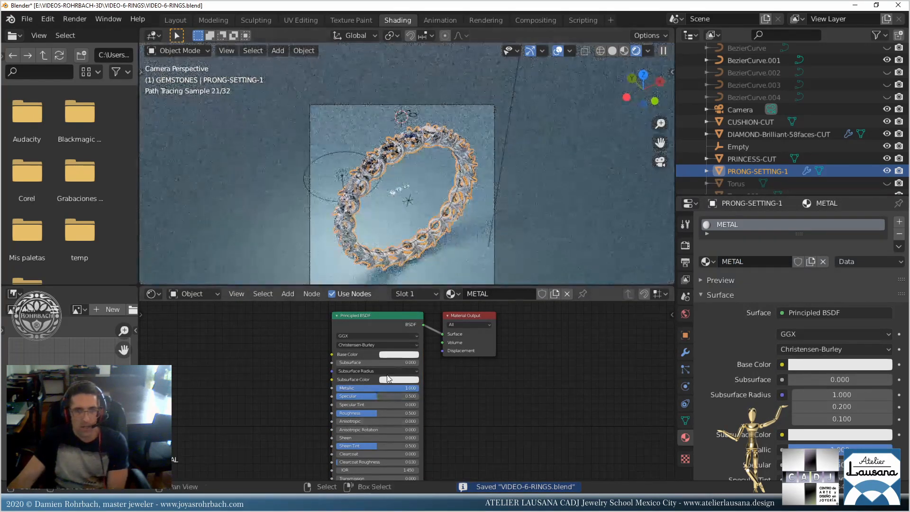
click(371, 413)
text(1)
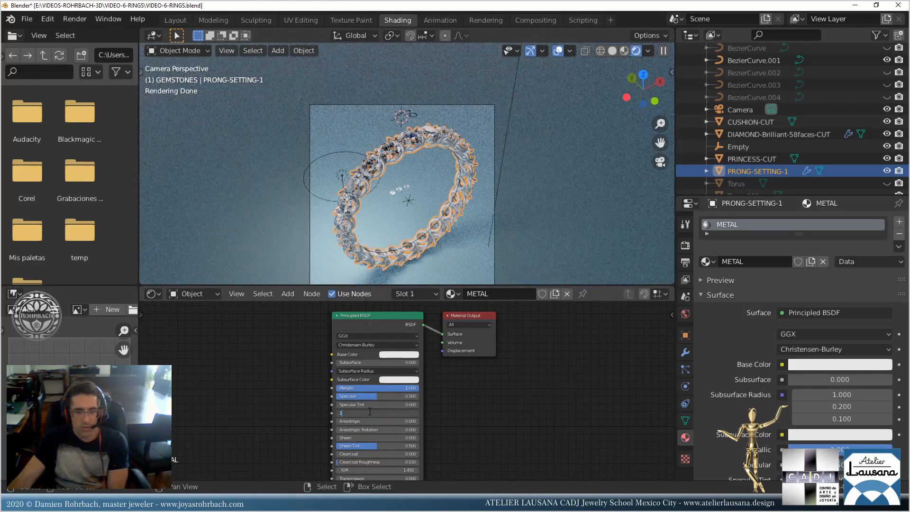
key(Return)
Hide the viewport's overlays and gizmos for a clean close-up of the ring, and save the file.
click(559, 50)
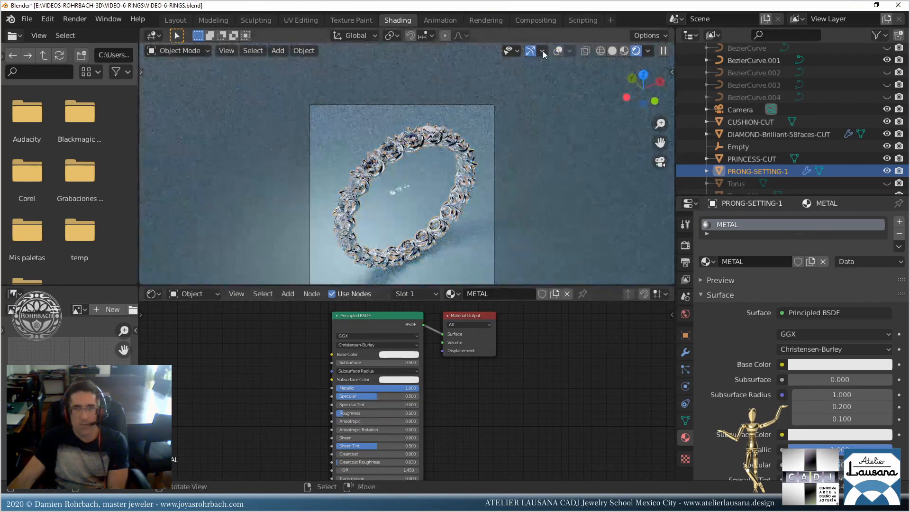
click(530, 51)
scroll(464, 142, up, 8)
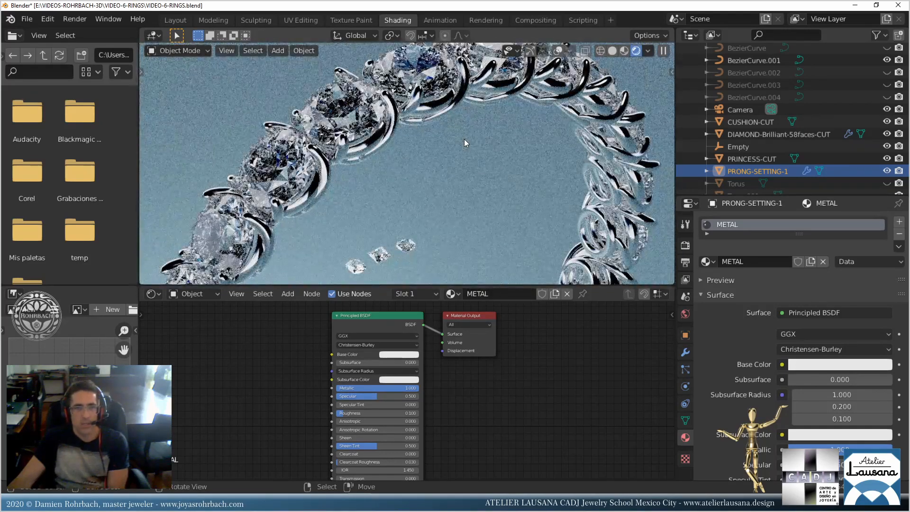
key(KP_0)
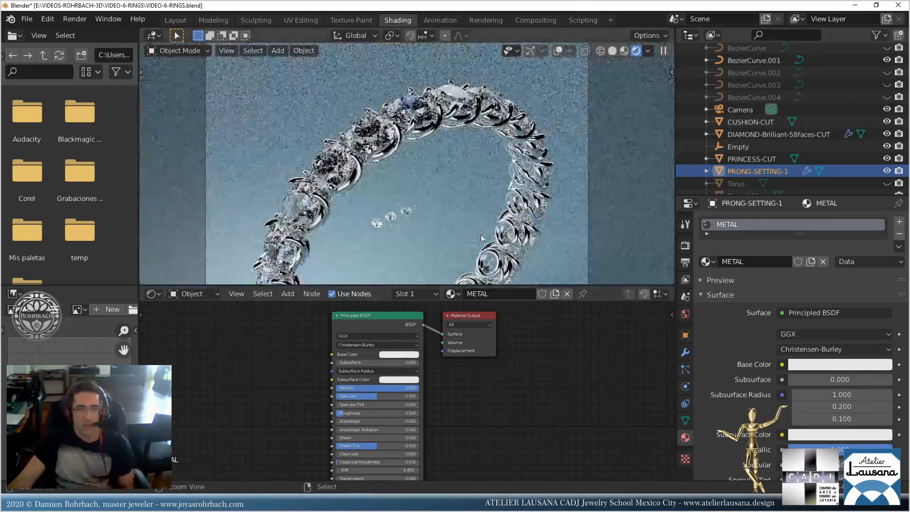
key(ctrl+s)
Add a Bevel node to the METAL material and place it beside the Principled BSDF node.
click(288, 294)
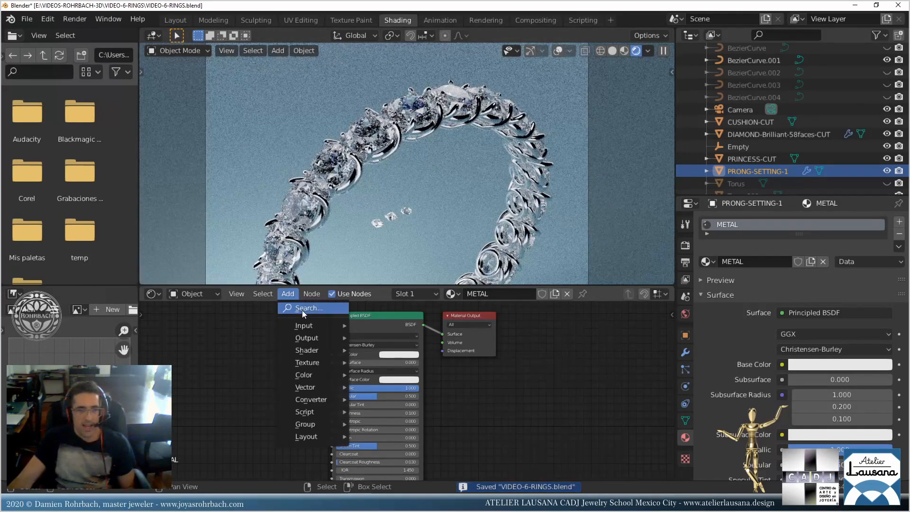
click(303, 311)
text(bev)
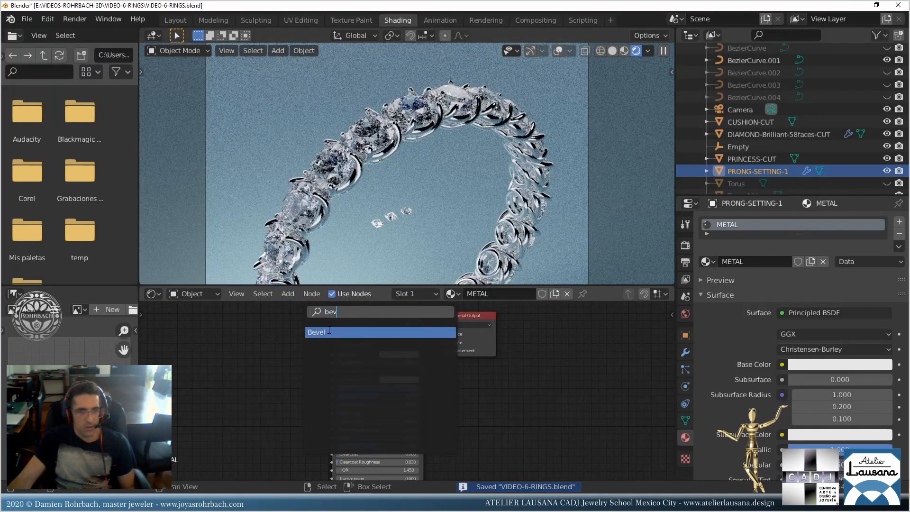
click(329, 330)
click(284, 458)
middle_drag(502, 436, 566, 328)
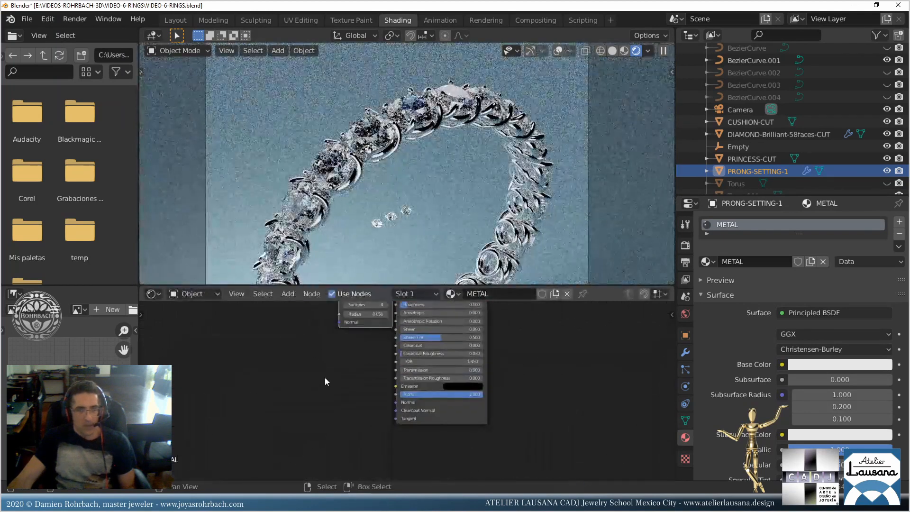
Connect the Bevel node's Normal output to the Principled BSDF's Normal input in the METAL material, and save the file.
scroll(325, 378, down, 2)
mouse_move(326, 362)
middle_down()
mouse_move(337, 363)
mouse_move(327, 376)
middle_up()
drag(358, 314, 334, 391)
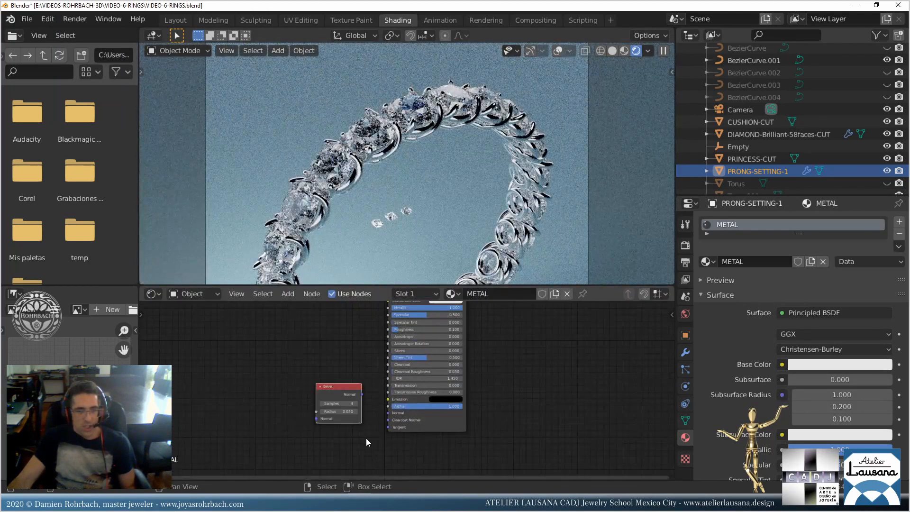
scroll(368, 422, up, 2)
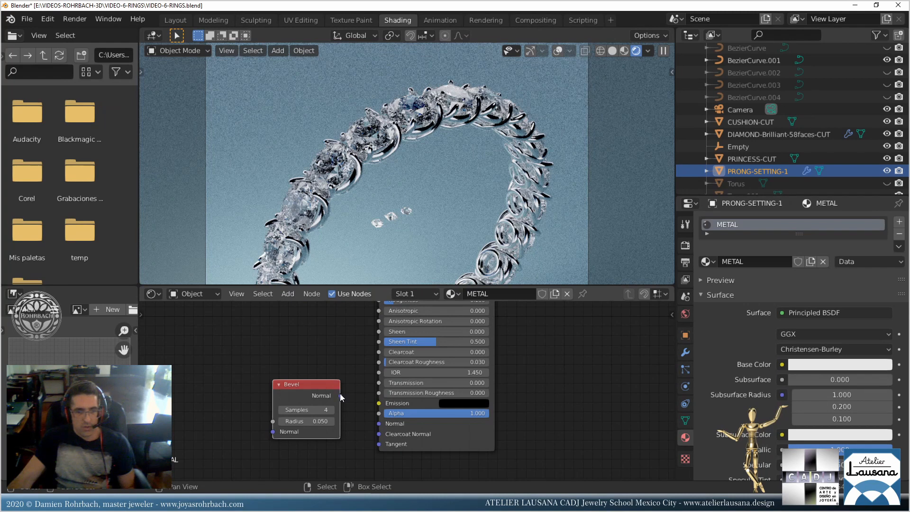
drag(340, 395, 379, 423)
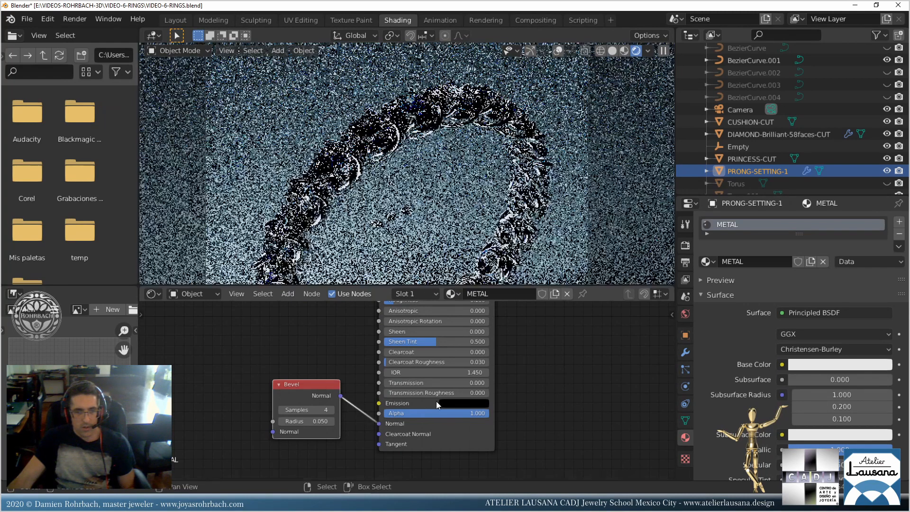
key(ctrl+s)
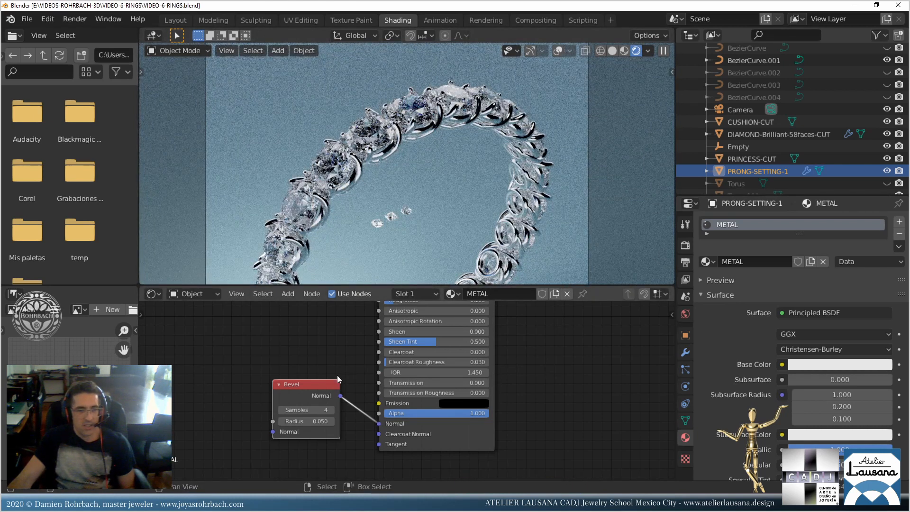
Set the Bevel node's Samples to 8 and bring the prongs and gems into close-up.
click(328, 335)
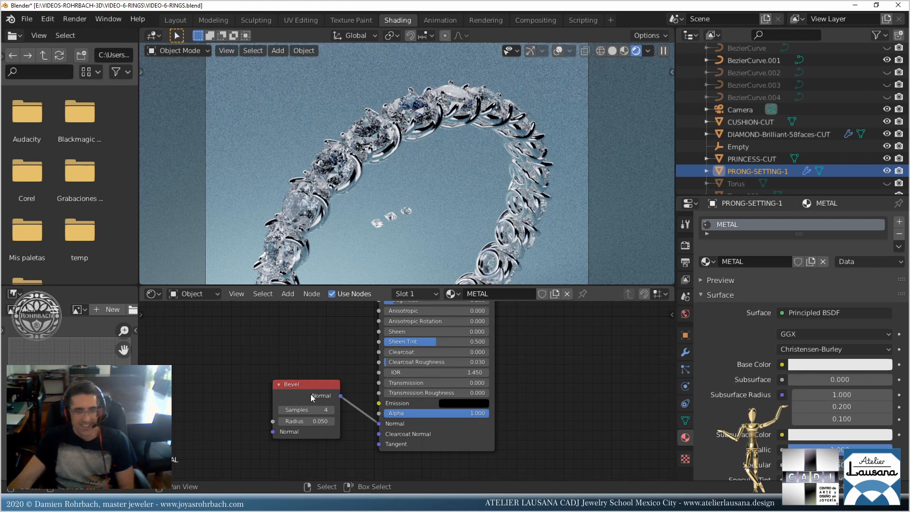
drag(301, 411, 322, 411)
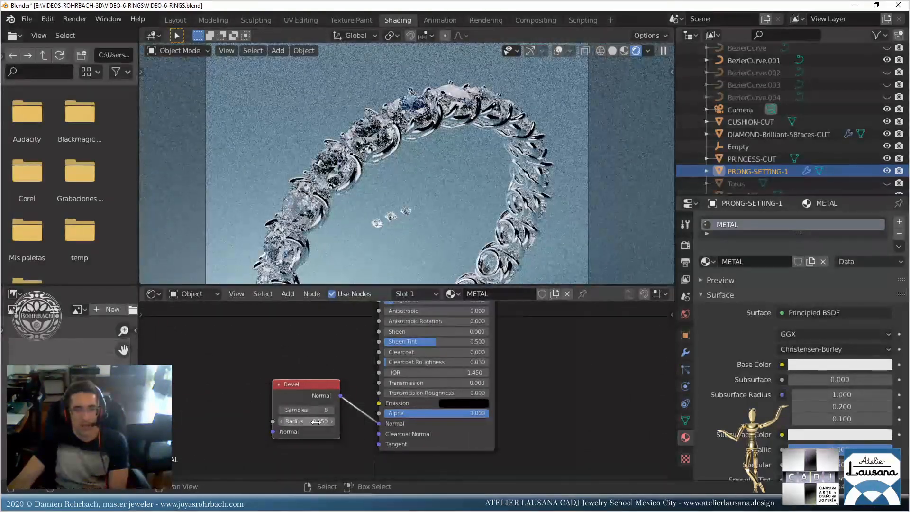
scroll(425, 181, up, 10)
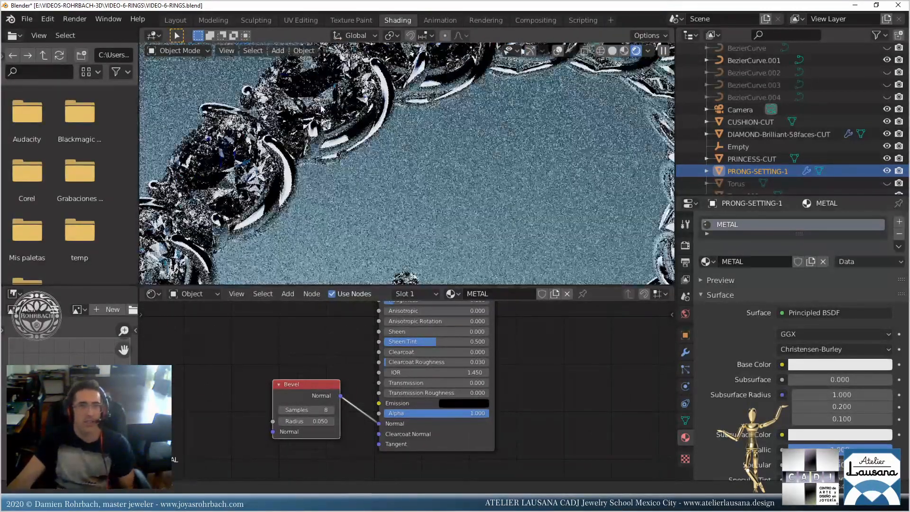
scroll(468, 222, up, 5)
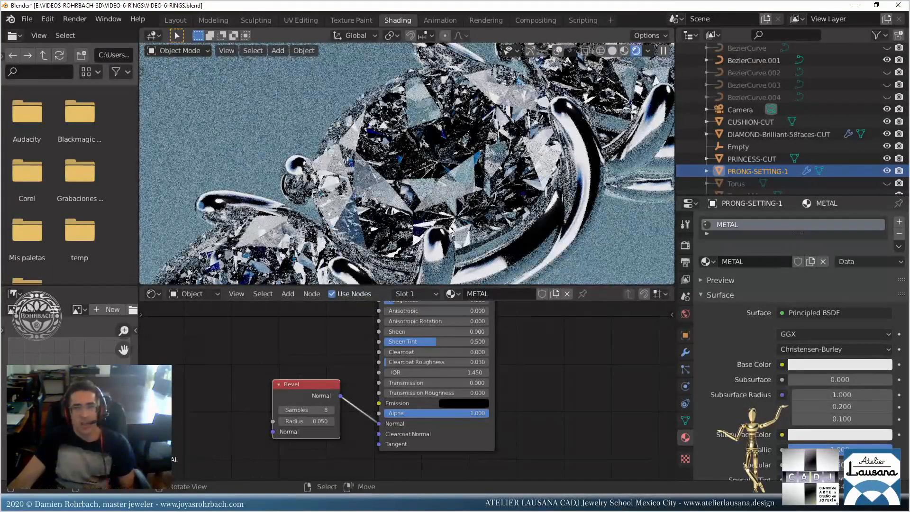
Set the Bevel node's Radius to 0.1, check the metal edges up close, and save the file.
click(296, 421)
text(.1)
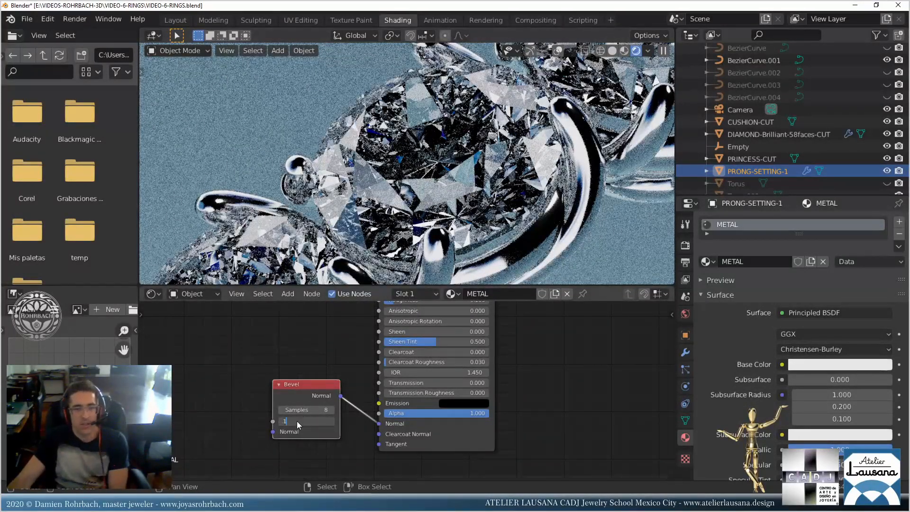
key(Return)
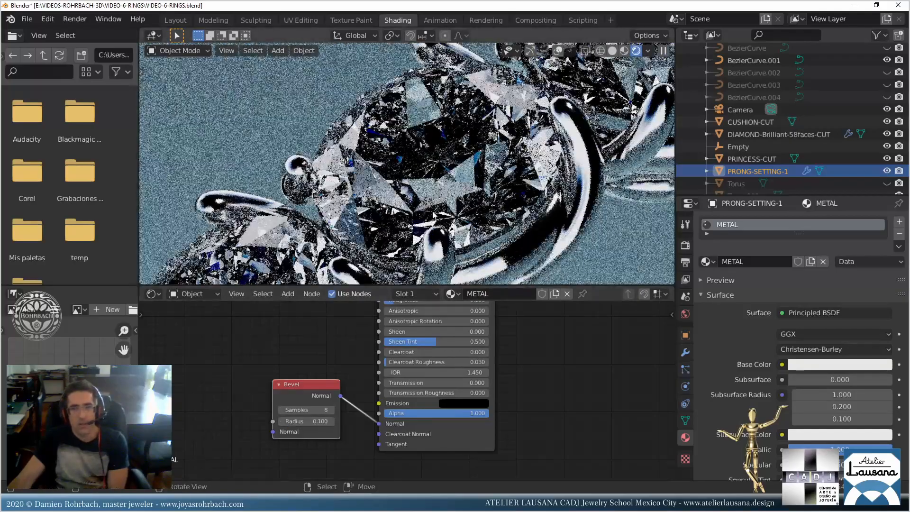
scroll(448, 172, up, 7)
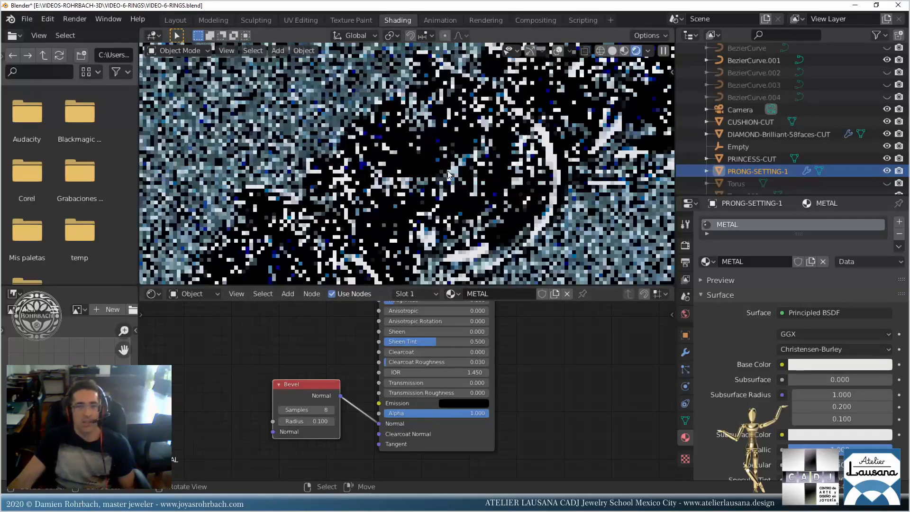
scroll(448, 171, down, 7)
key(ctrl+s)
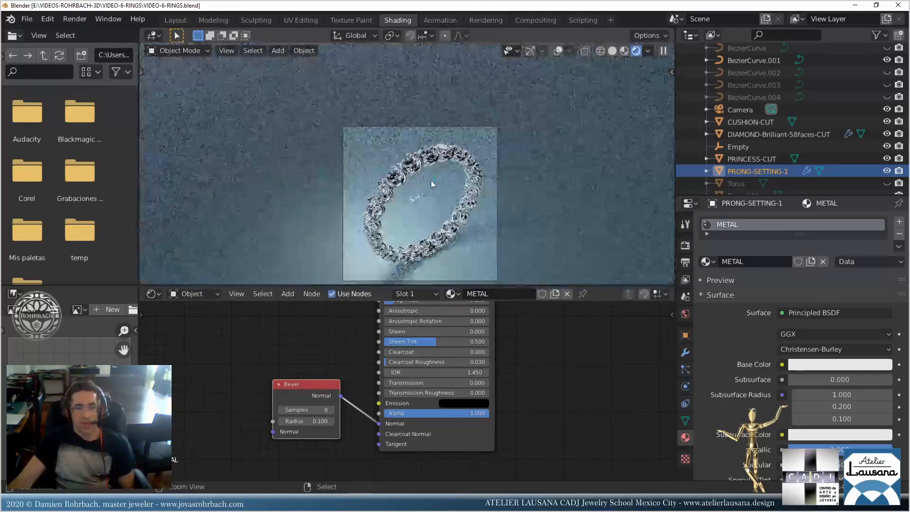
Show the viewport overlays again and, in front view, move the area light inside the ring about 5 m along negative X and 30 m up.
middle_drag(440, 155, 428, 121)
scroll(428, 120, down, 2)
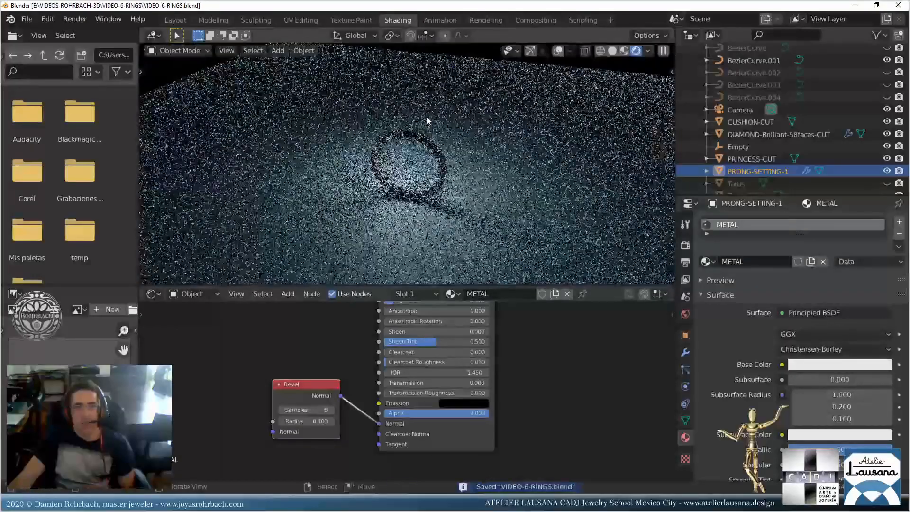
click(558, 51)
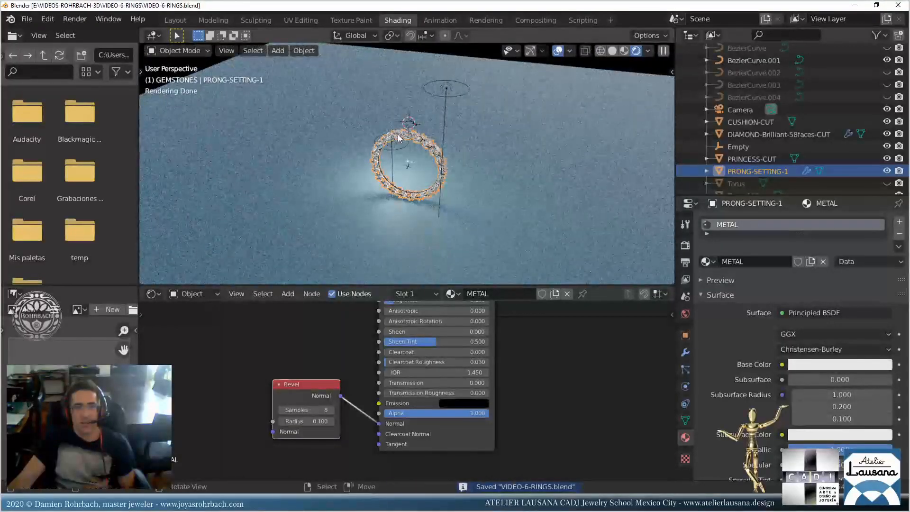
click(391, 141)
click(394, 142)
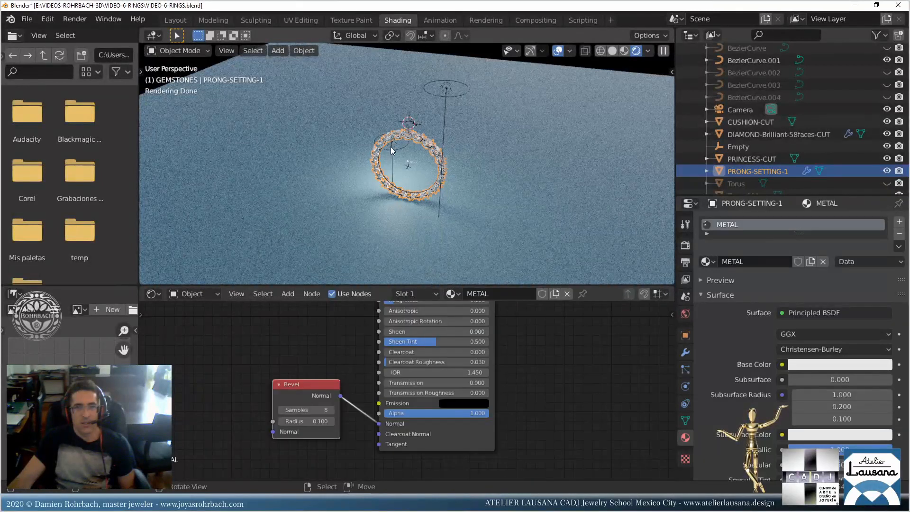
click(393, 138)
key(KP_1)
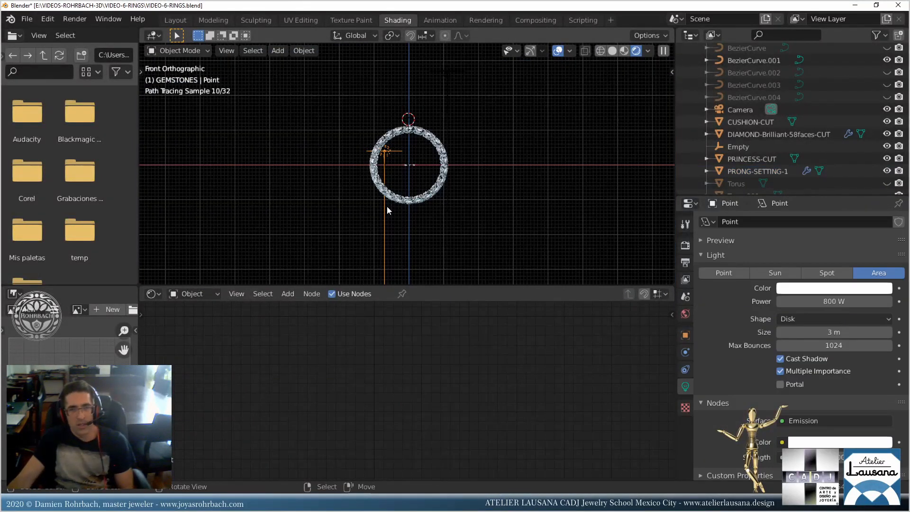
key(g)
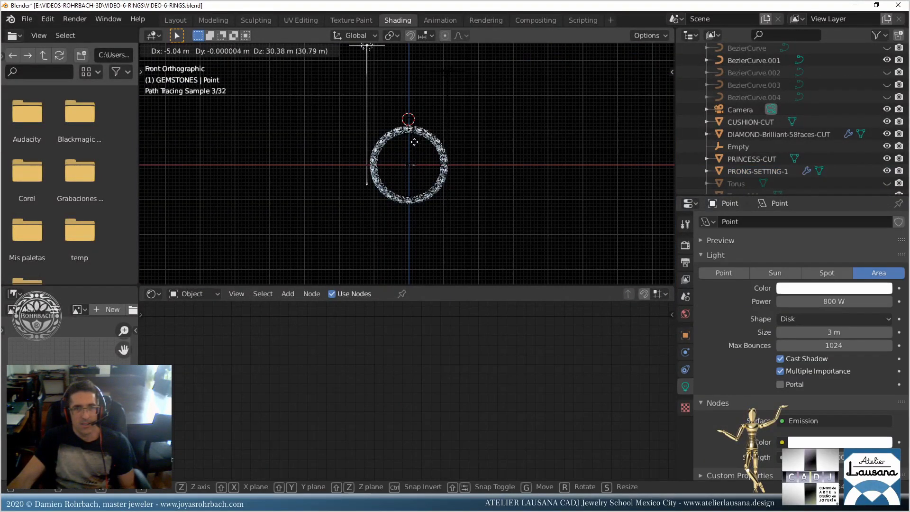
click(414, 141)
Set the raised area light's power to 3200 W while judging the ring through the camera.
key(KP_0)
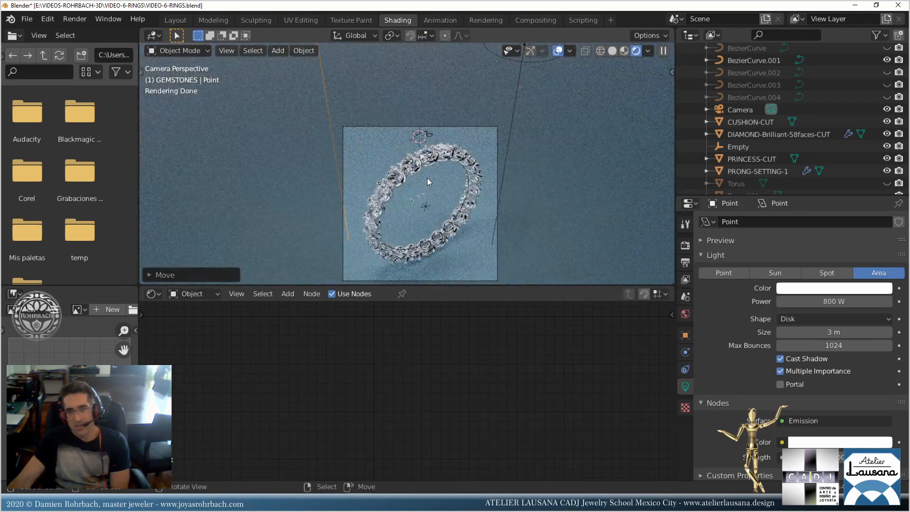
click(825, 302)
text(1600)
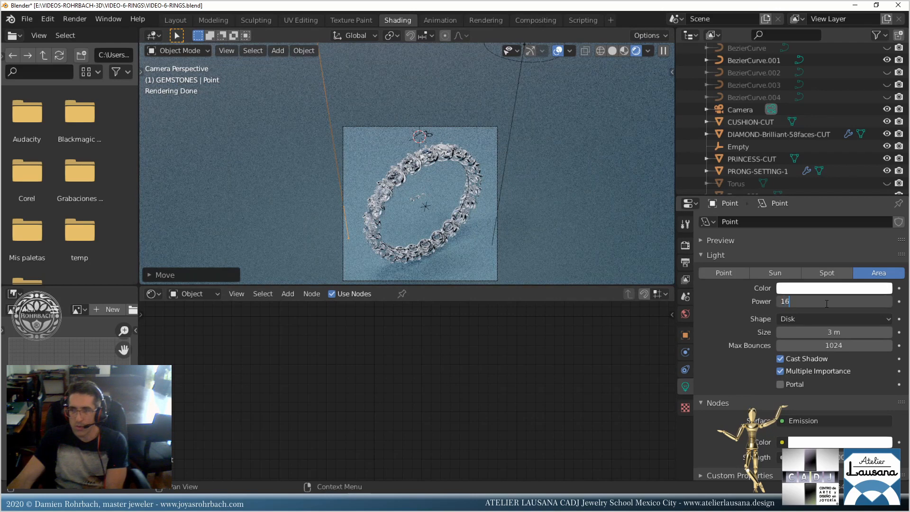
key(Return)
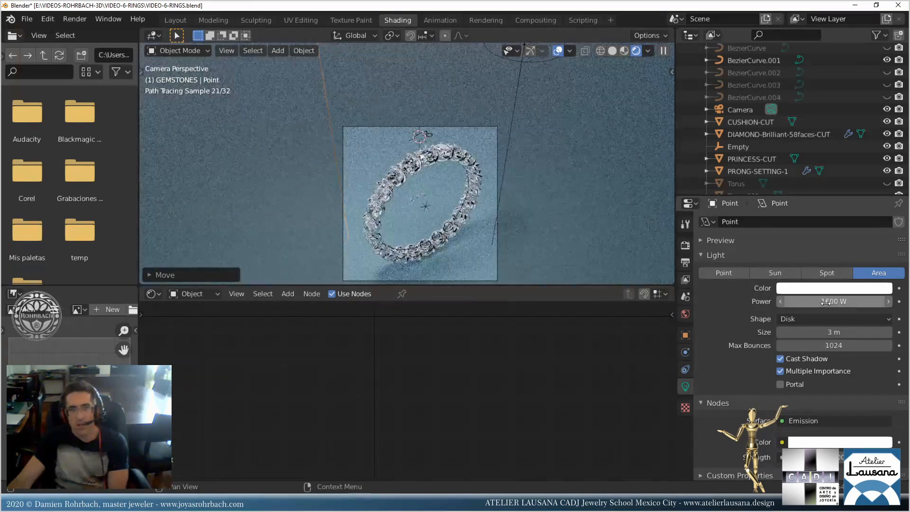
click(825, 301)
text(3200)
key(Return)
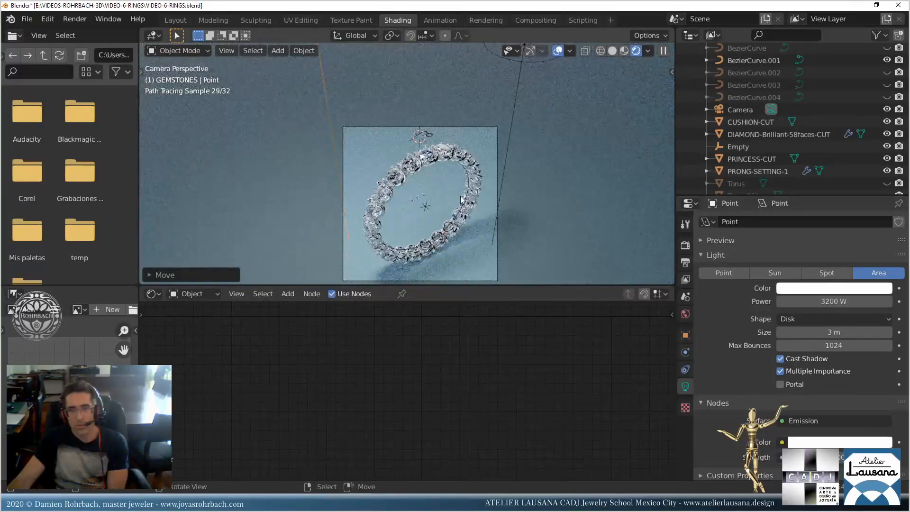
In top view, move the two area lights farther away from the ring, one in front and one behind, and return to the camera view.
key(KP_7)
click(448, 184)
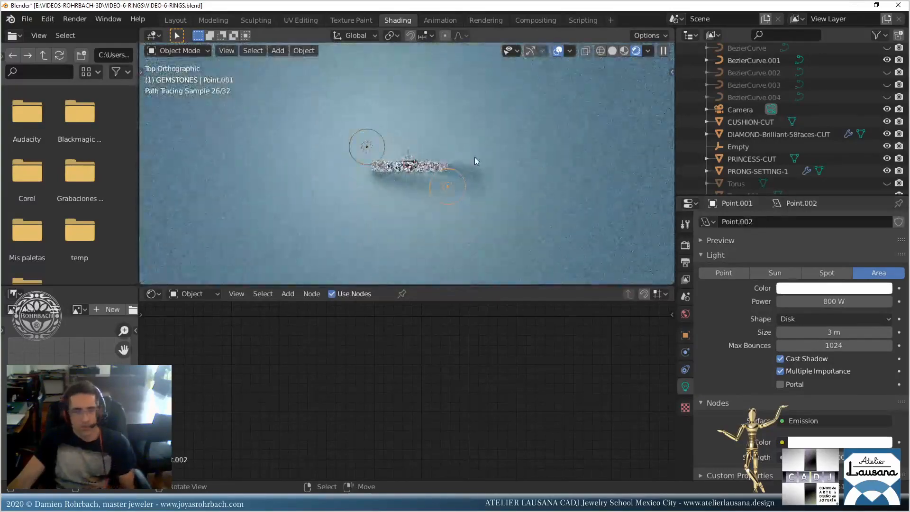
key(g)
click(463, 201)
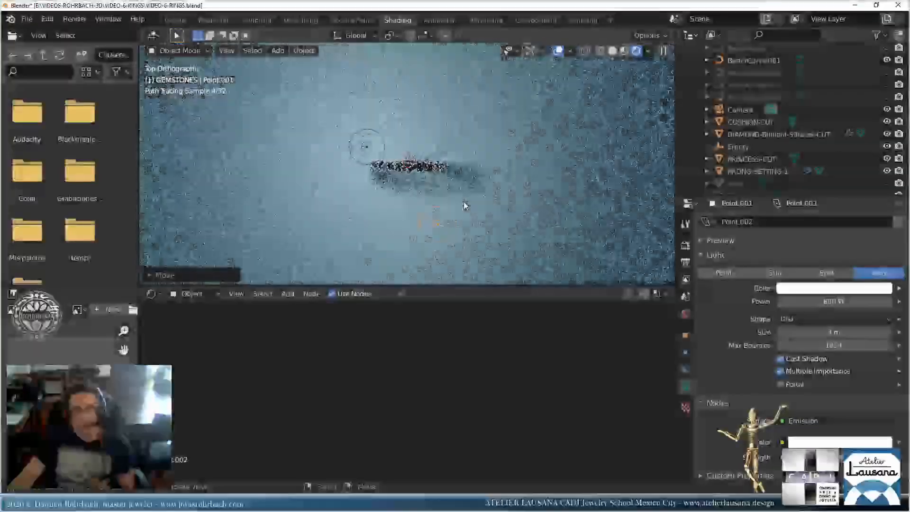
click(365, 150)
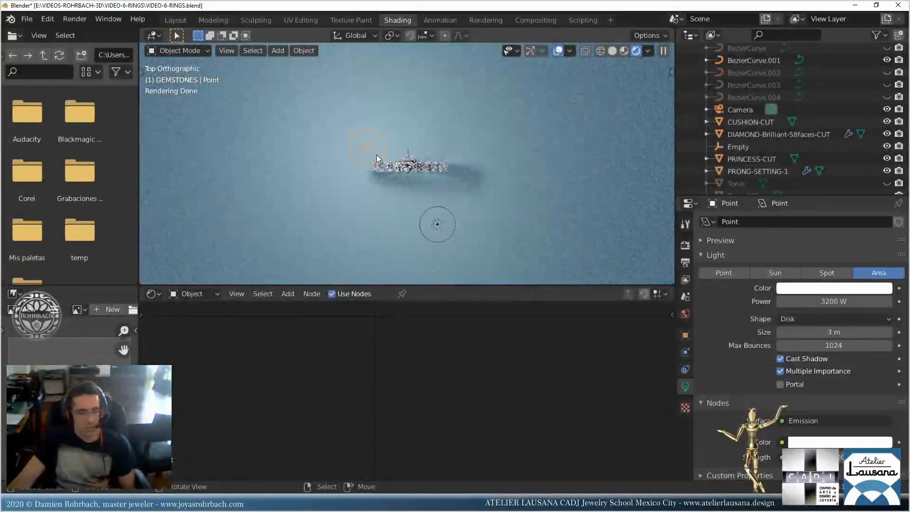
key(g)
click(409, 120)
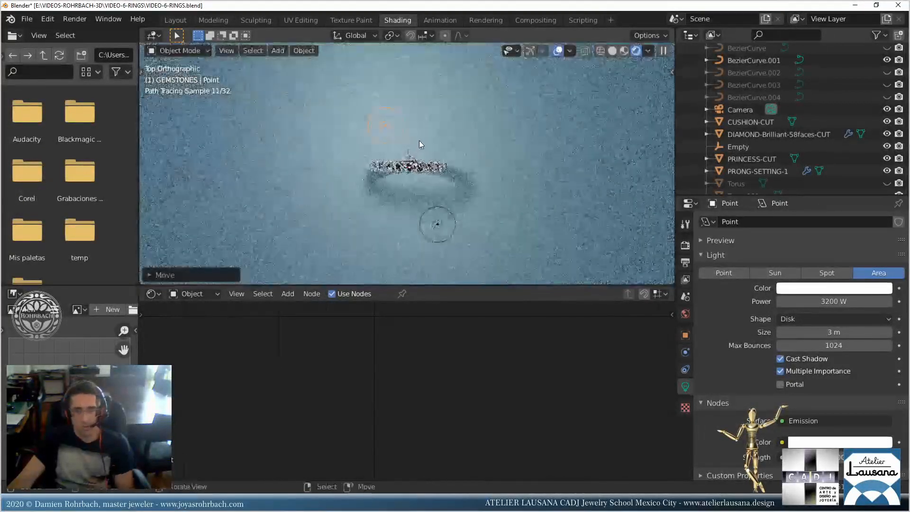
key(KP_0)
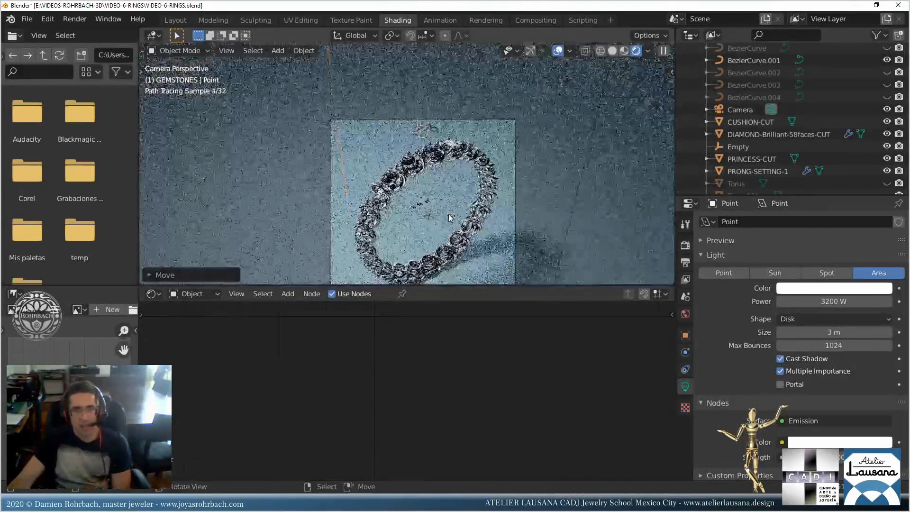
Select the floor, save the file, and set its GROUND material's Metallic value to 0.5.
click(535, 168)
key(ctrl+s)
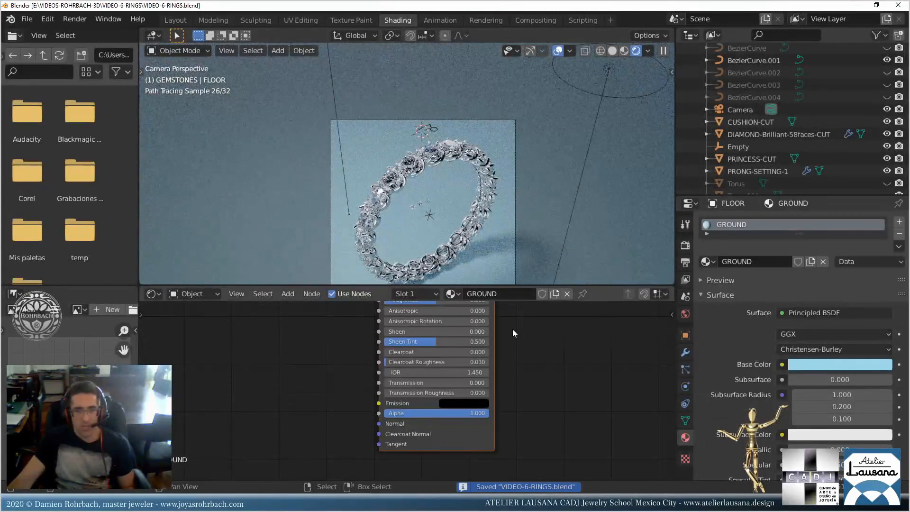
middle_drag(513, 329, 483, 401)
click(383, 340)
text(0.5)
key(Return)
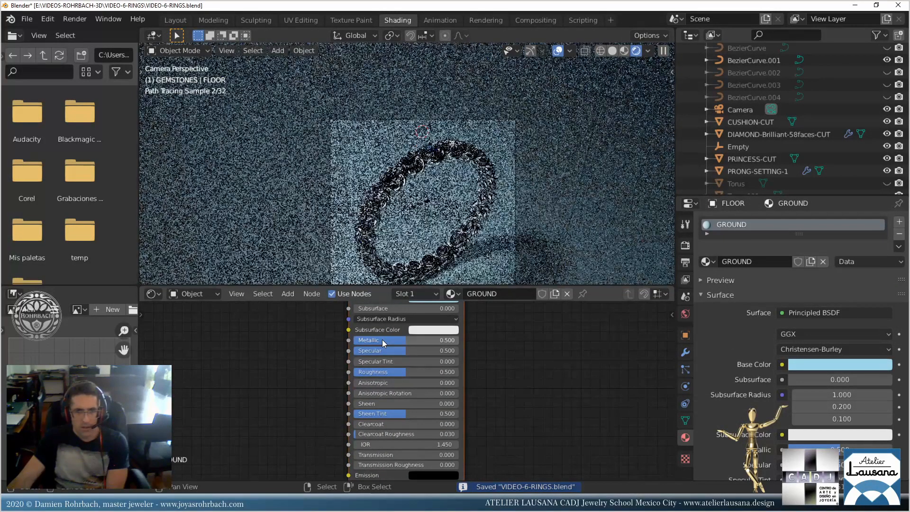
Lower the GROUND material's Roughness to 0.3.
click(400, 372)
text(.2)
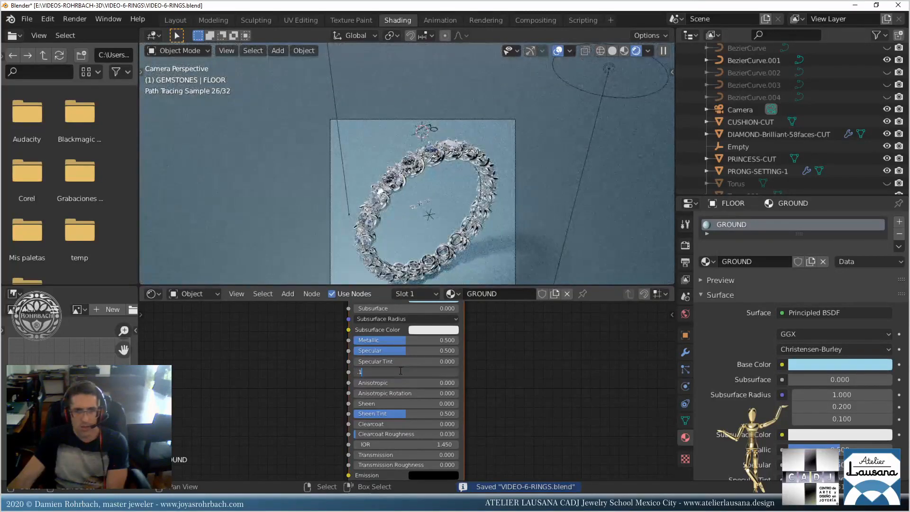
key(Return)
click(400, 372)
text(.3)
key(Return)
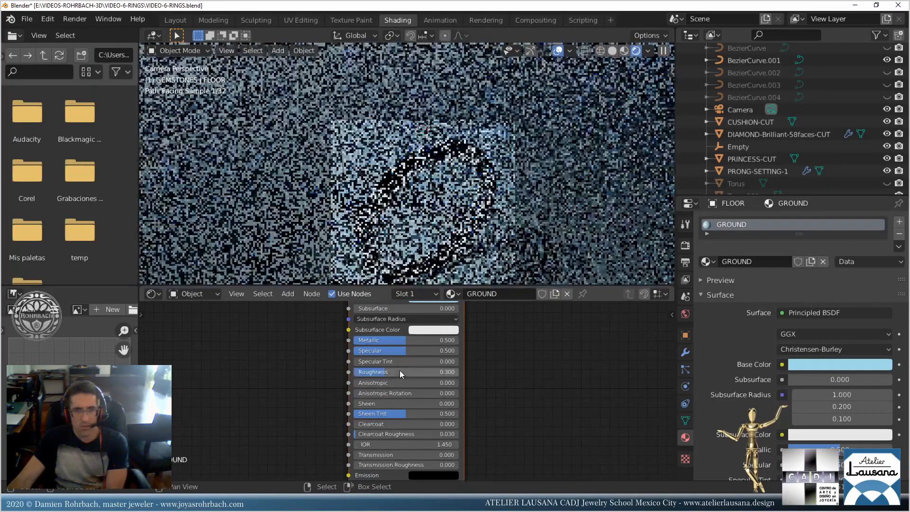
Change the GROUND material's Base Color to a bright light pink and save the file.
middle_drag(452, 351, 426, 402)
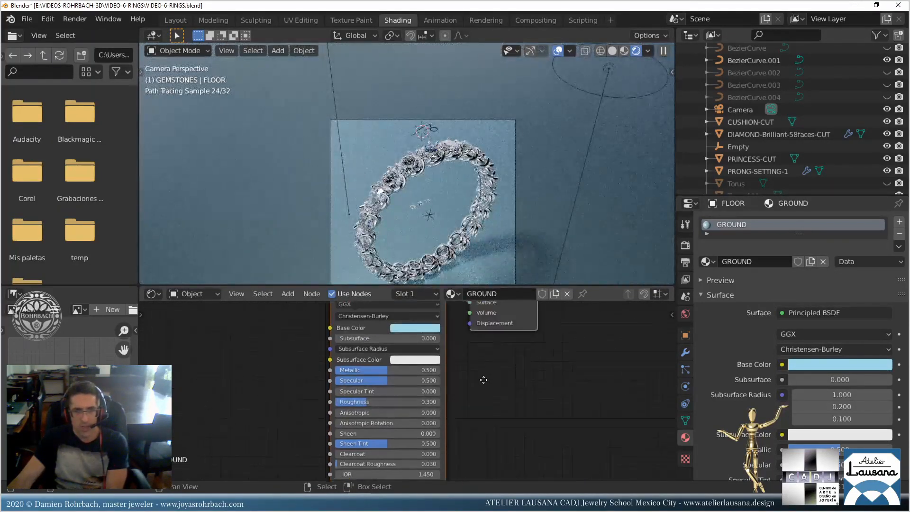
click(419, 349)
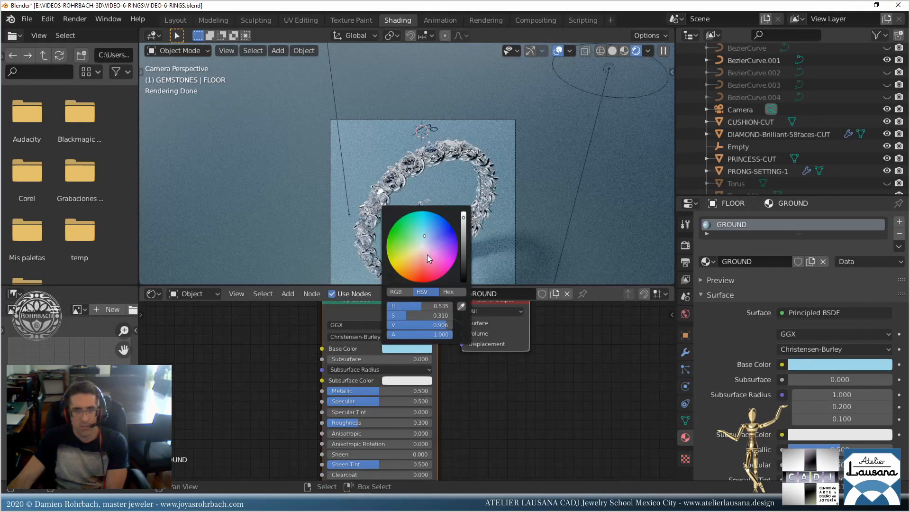
drag(428, 258, 422, 255)
drag(465, 217, 465, 212)
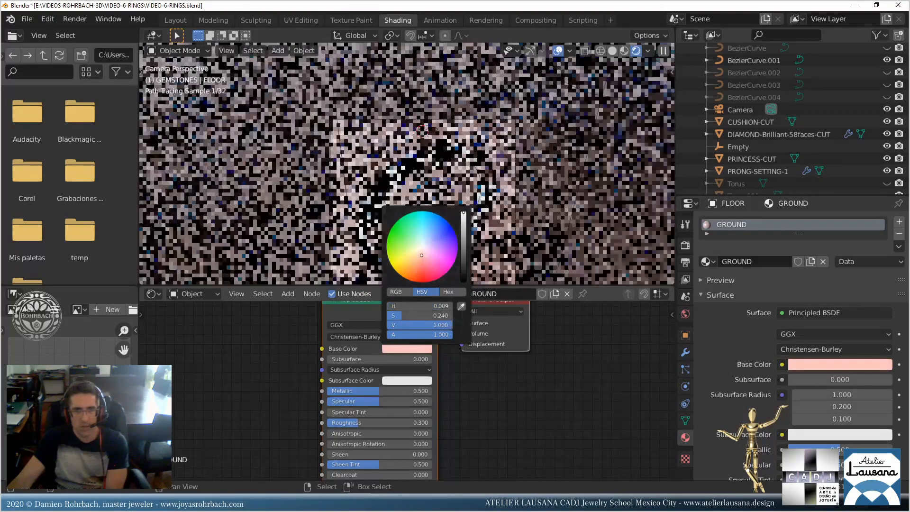
click(423, 258)
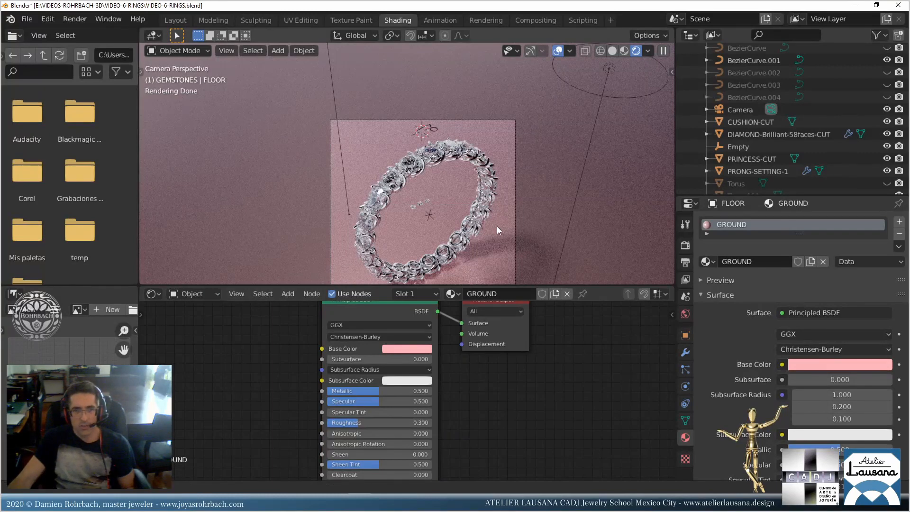
shift+middle_drag(497, 226, 471, 178)
key(ctrl+s)
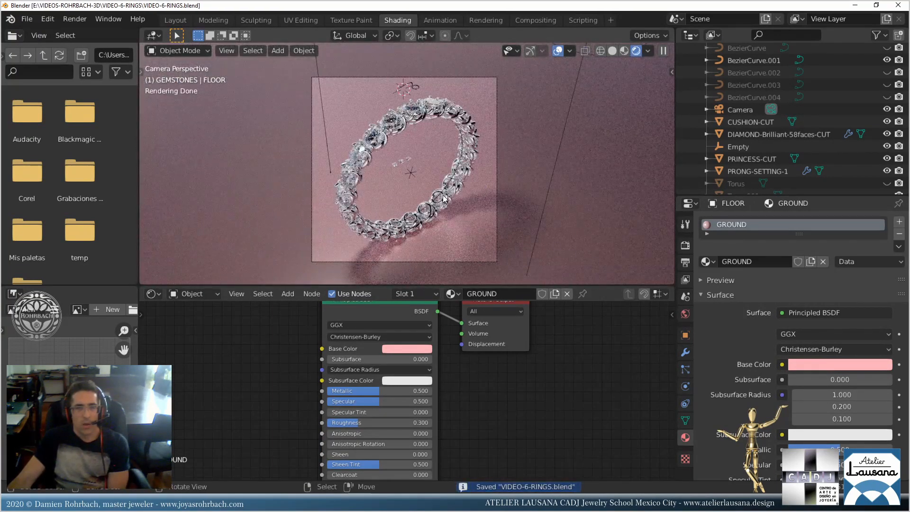
Hide the loose CUSHION-CUT gem and the Camera object in both the viewport and the render.
scroll(471, 178, up, 4)
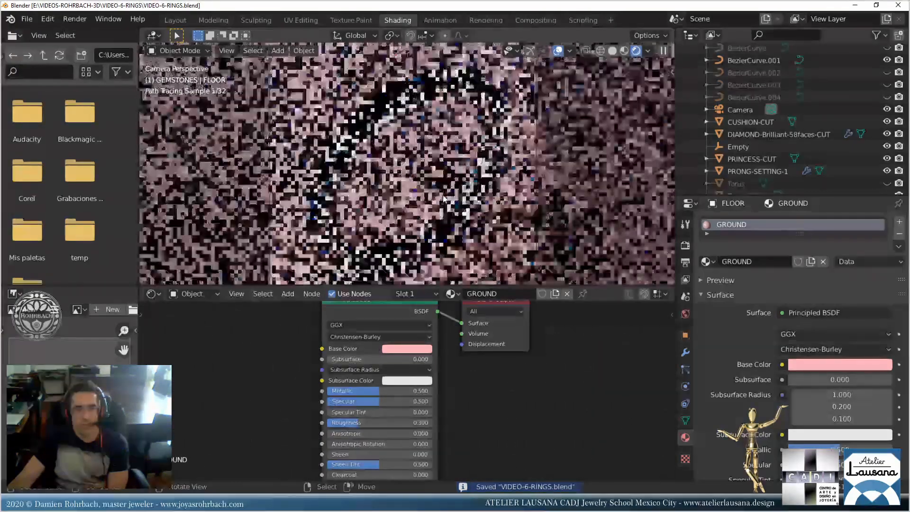
scroll(444, 199, down, 1)
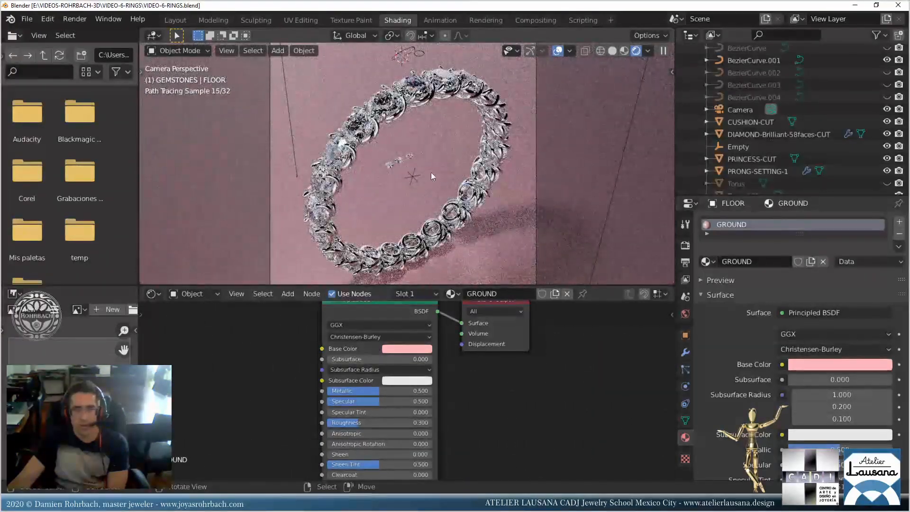
click(882, 34)
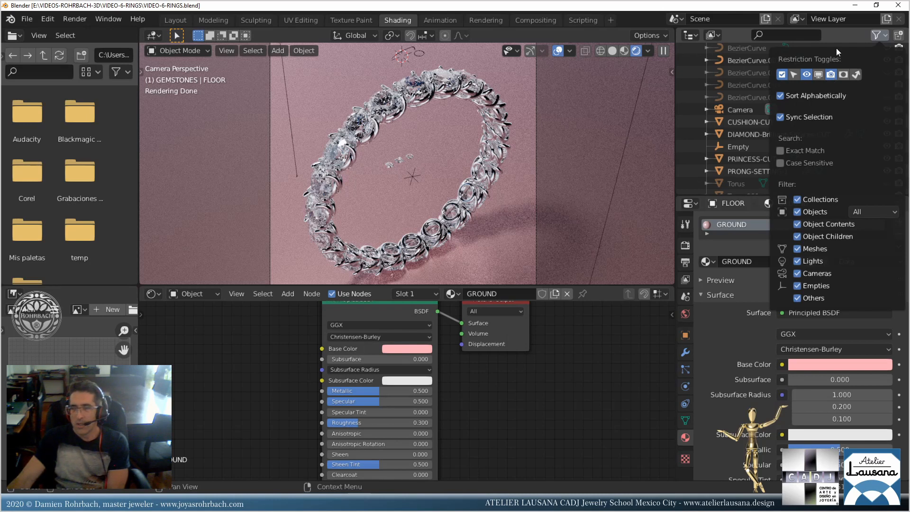
click(389, 165)
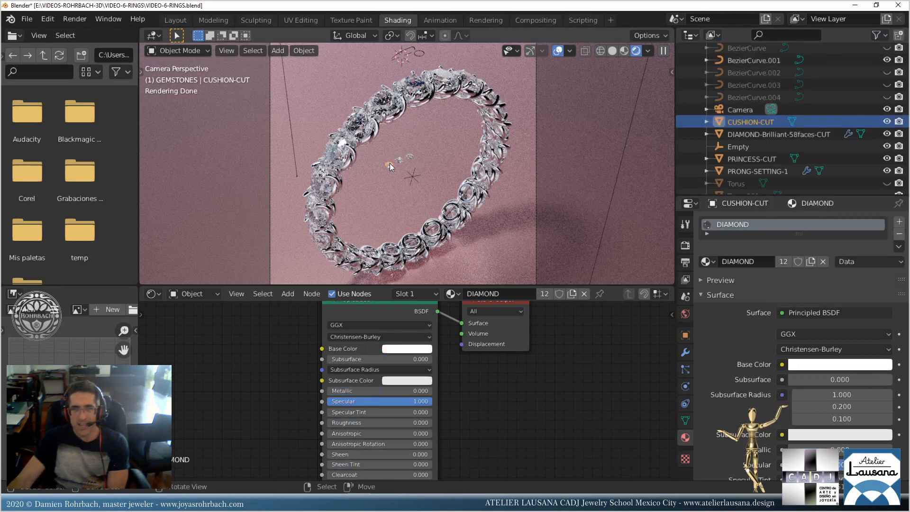
click(887, 122)
click(899, 121)
click(887, 109)
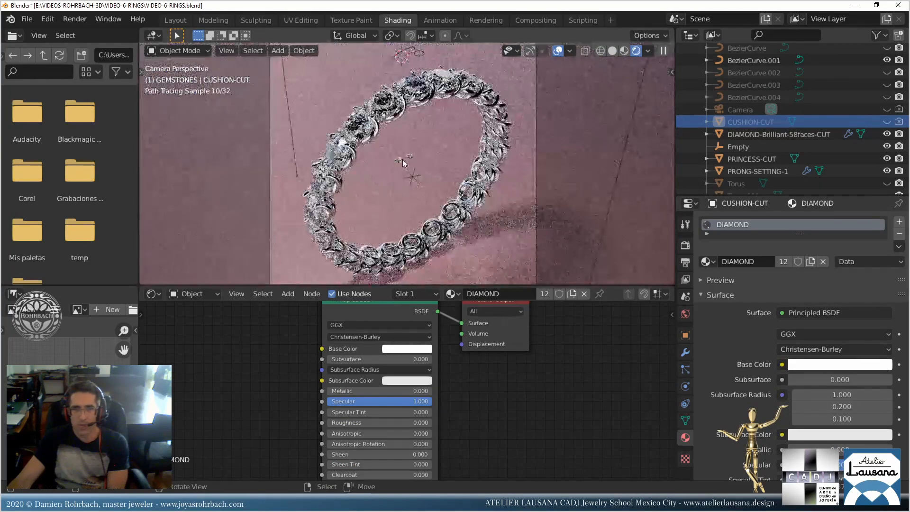
Hide PRINCESS-CUT and PRONG-SETTING-1, and disable rendering for them and for the already hidden Bezier curves and Torus objects.
click(403, 160)
click(887, 159)
click(887, 171)
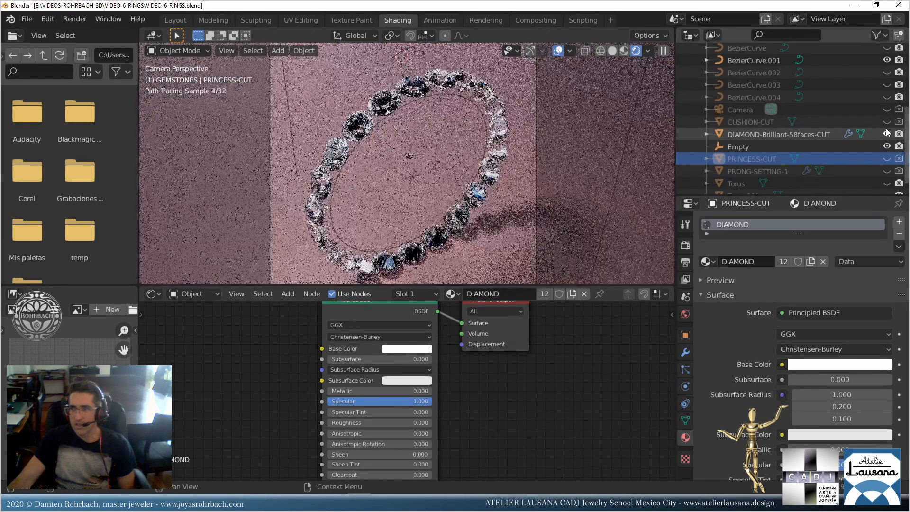
scroll(905, 81, up, 5)
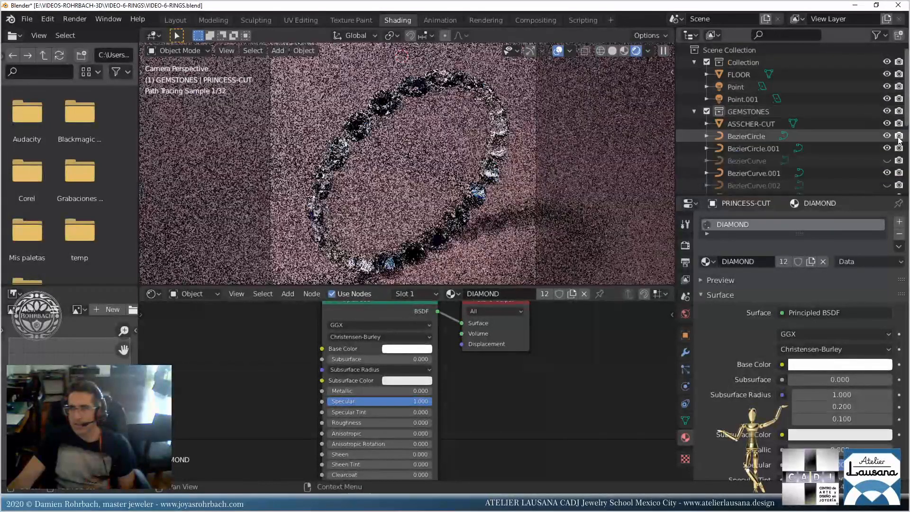
scroll(897, 144, down, 3)
scroll(897, 143, down, 5)
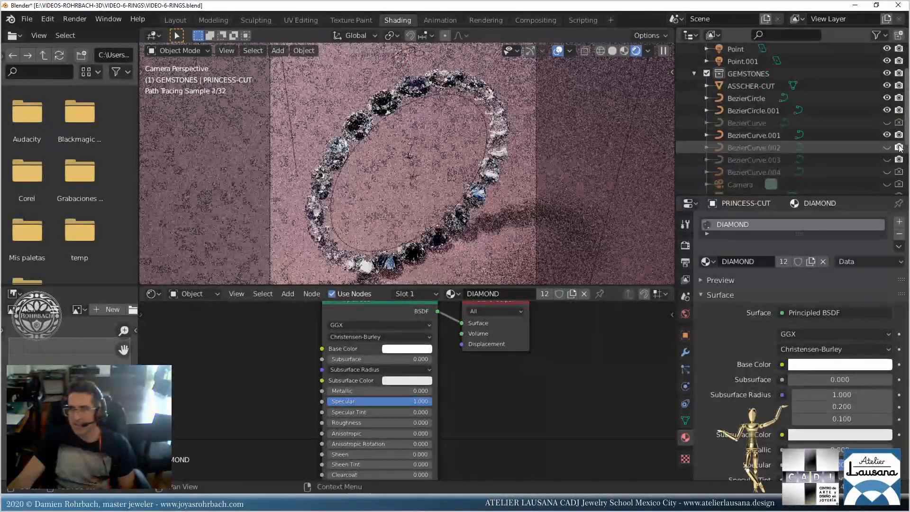
scroll(880, 149, down, 3)
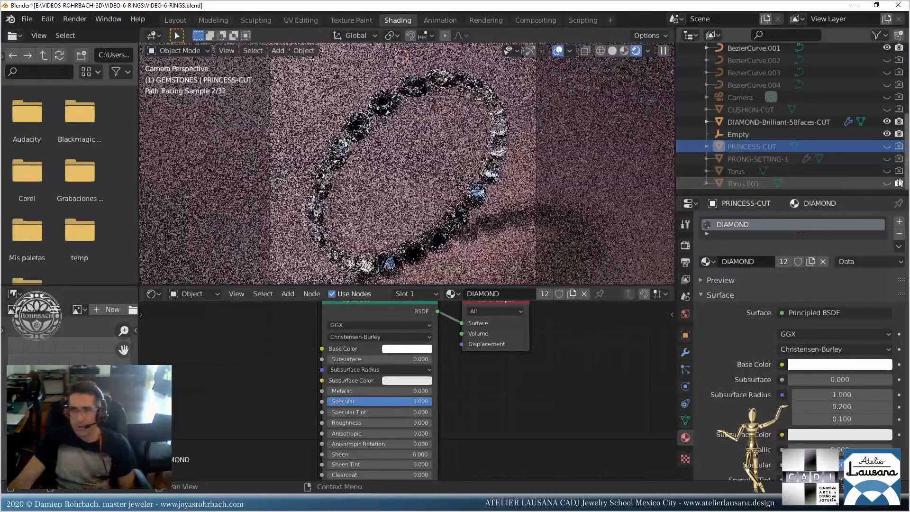
Select the floor, make PRONG-SETTING-1 visible again in the viewport and the render, and save the file.
key(ctrl+s)
click(603, 137)
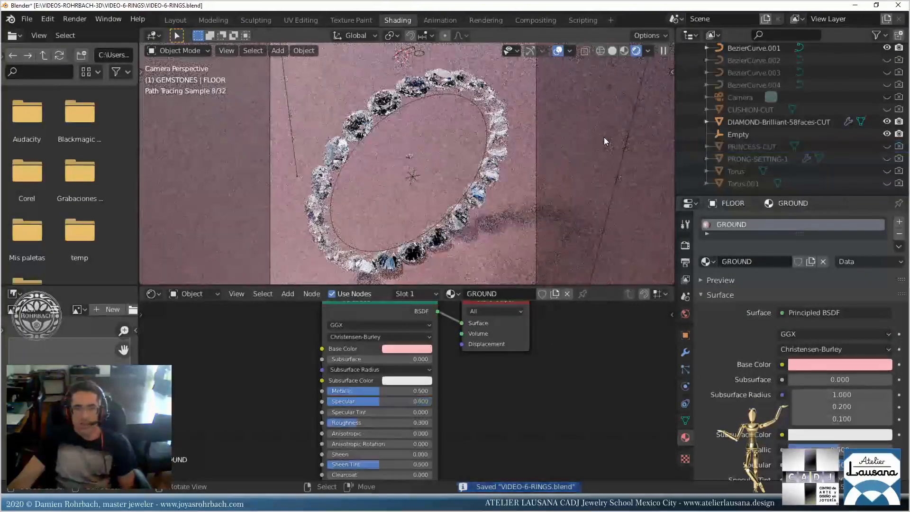
click(887, 160)
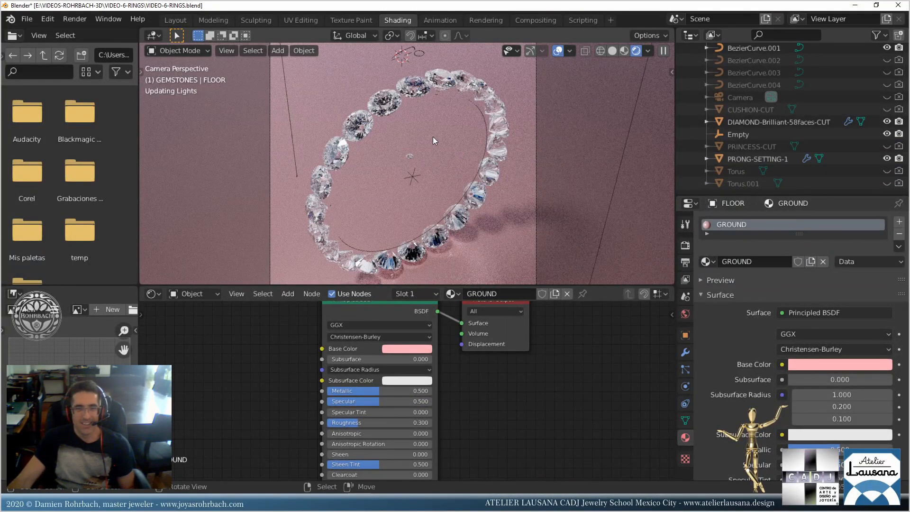
key(ctrl+s)
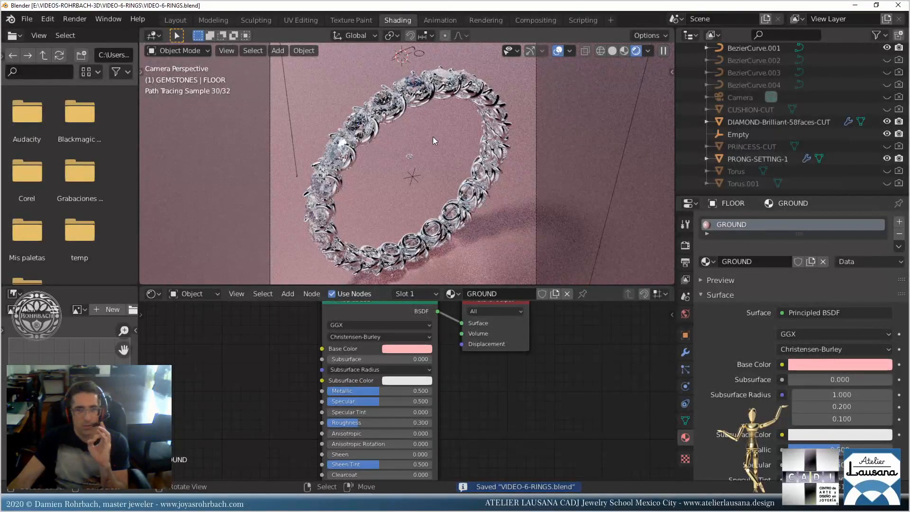
Change the GROUND material's Base Color to a bright light purple, trying peach and orange tones first.
click(407, 350)
click(419, 263)
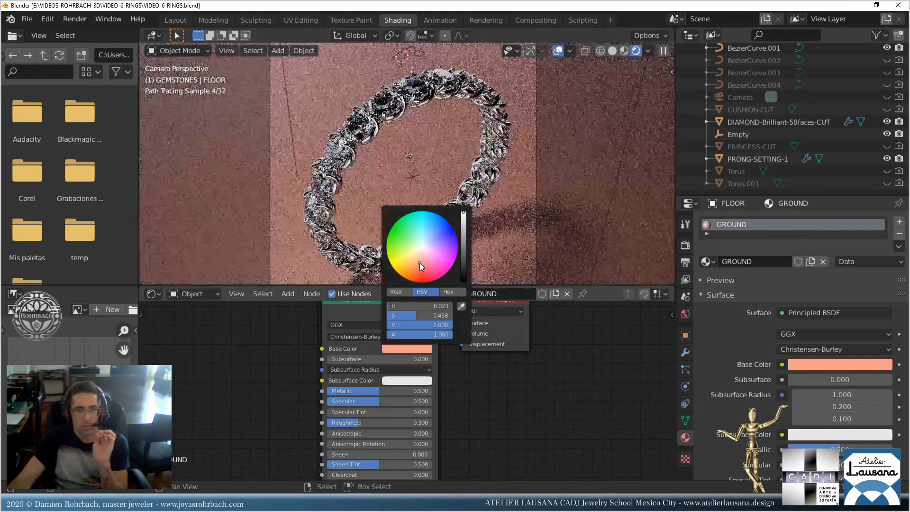
click(420, 258)
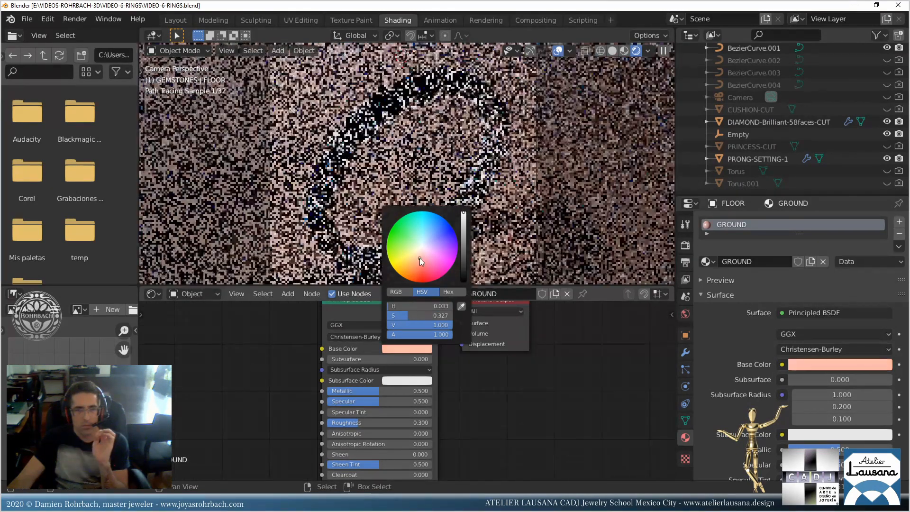
click(417, 261)
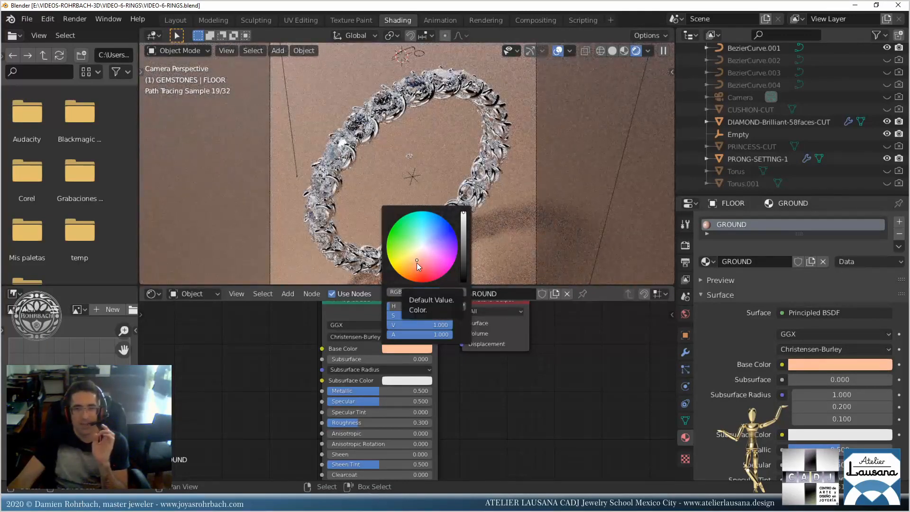
click(438, 247)
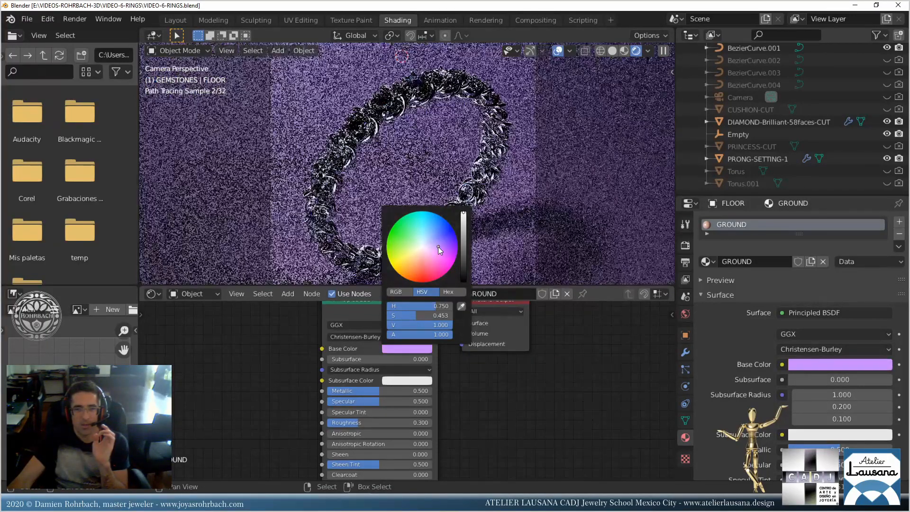
click(431, 248)
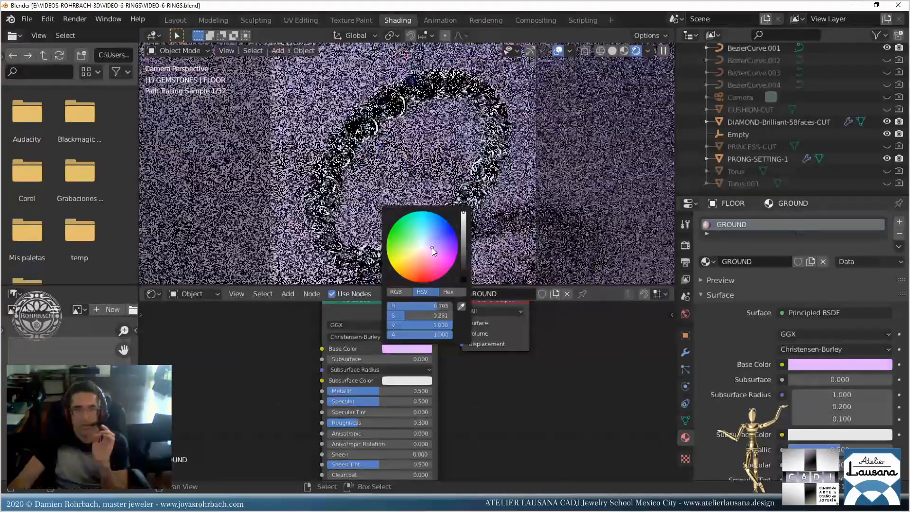
click(435, 250)
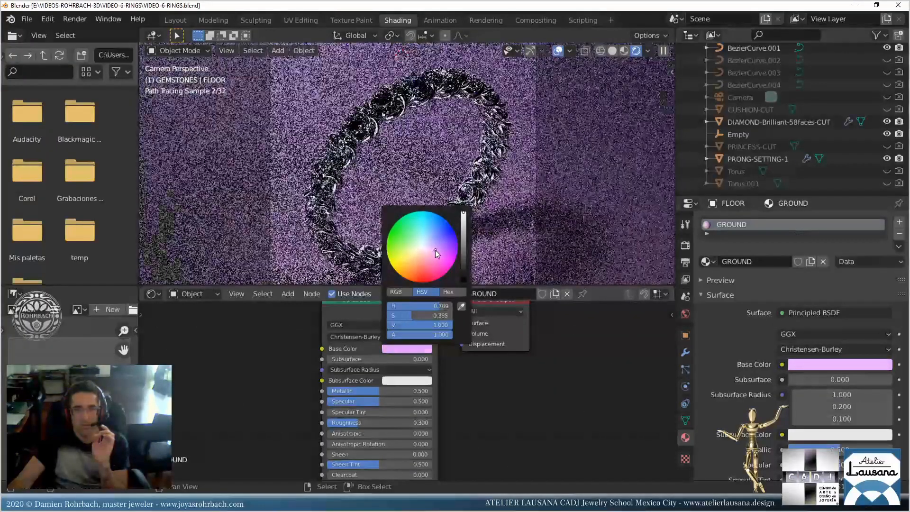
click(436, 250)
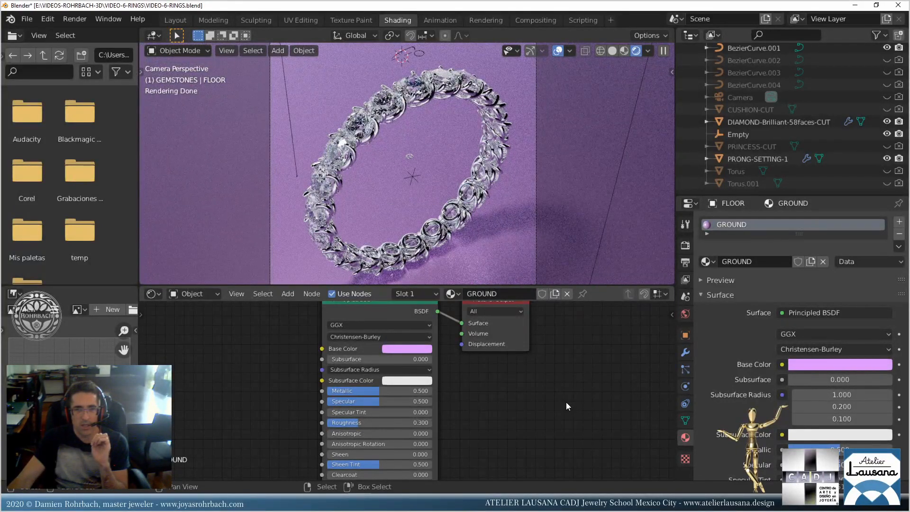
Hide the loose ASSCHER-CUT gem inside the ring in both the viewport and the render, and save the file.
scroll(462, 184, down, 1)
scroll(460, 180, up, 2)
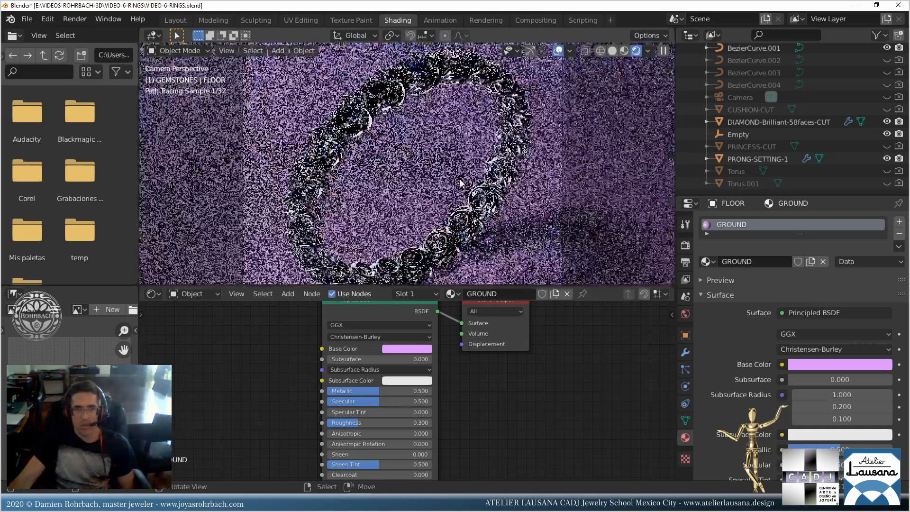
scroll(460, 183, up, 3)
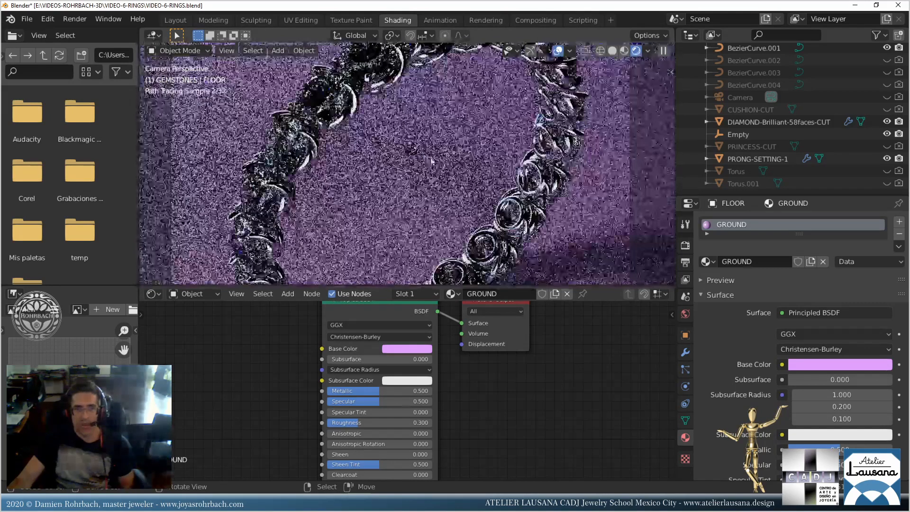
click(412, 150)
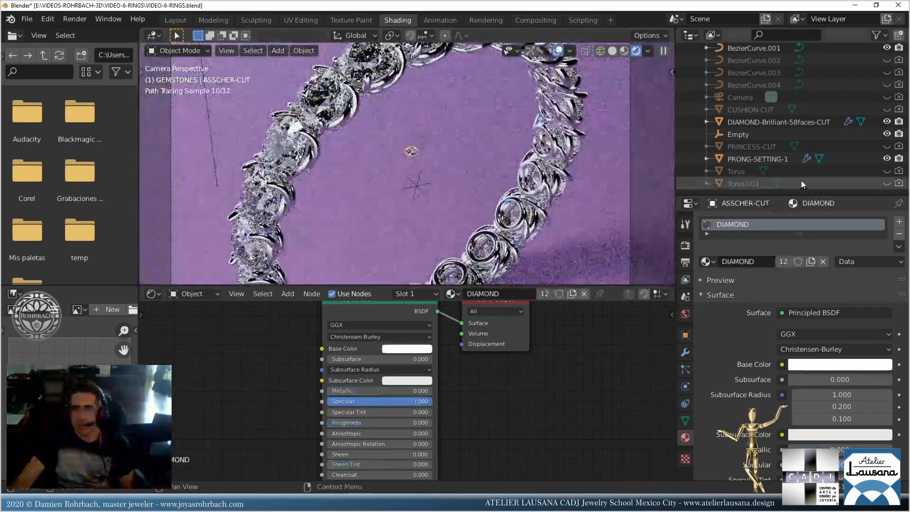
scroll(826, 166, up, 5)
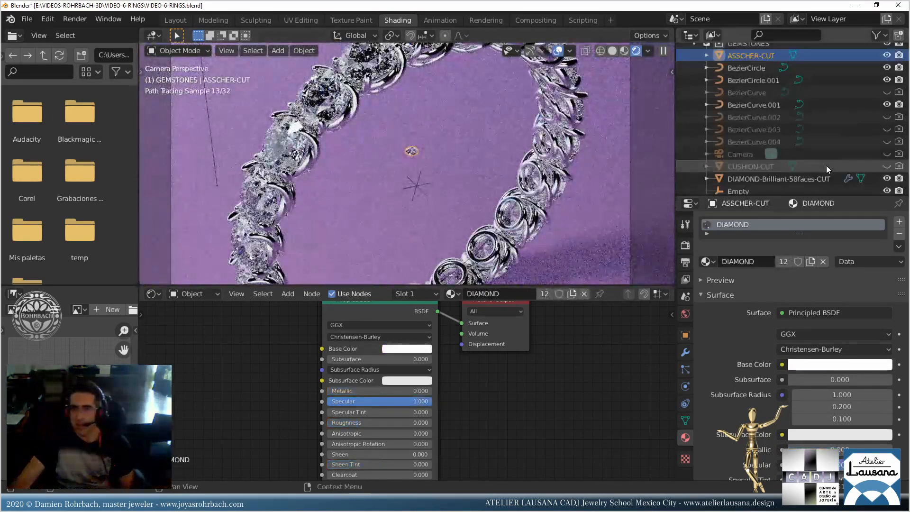
click(898, 93)
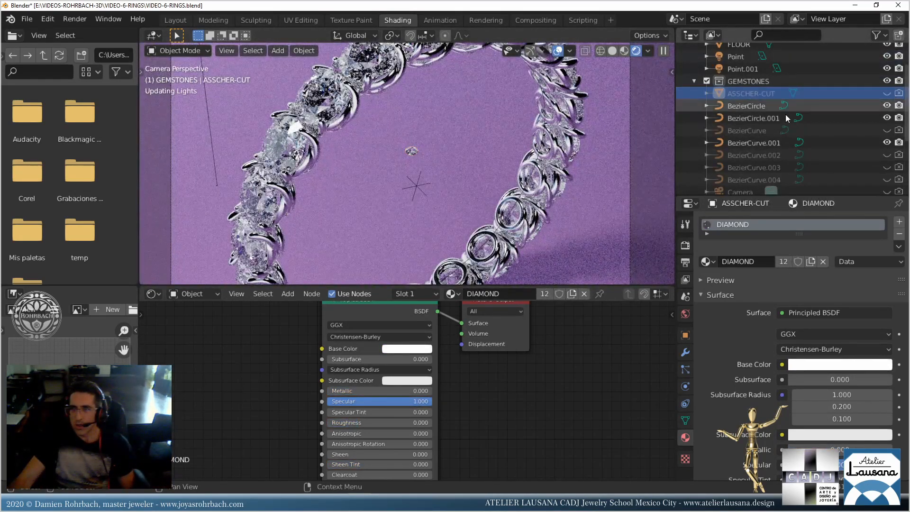
scroll(510, 170, down, 3)
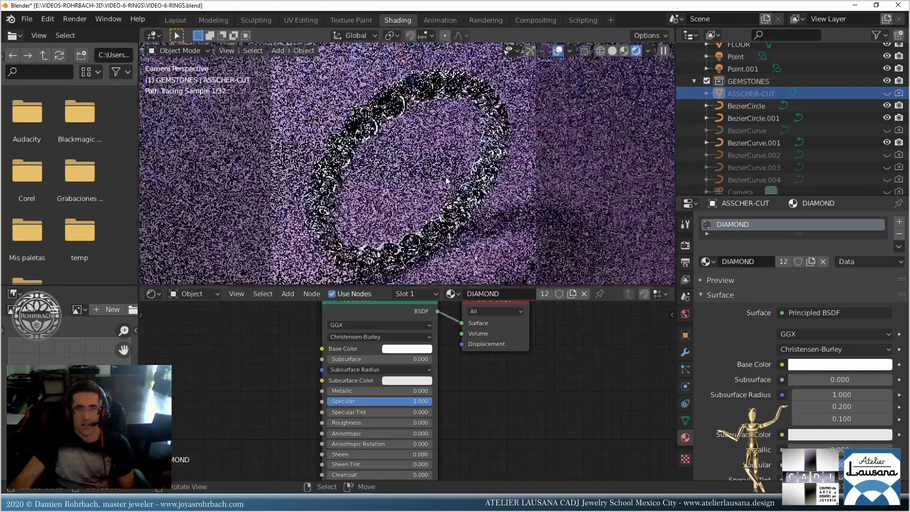
key(ctrl+s)
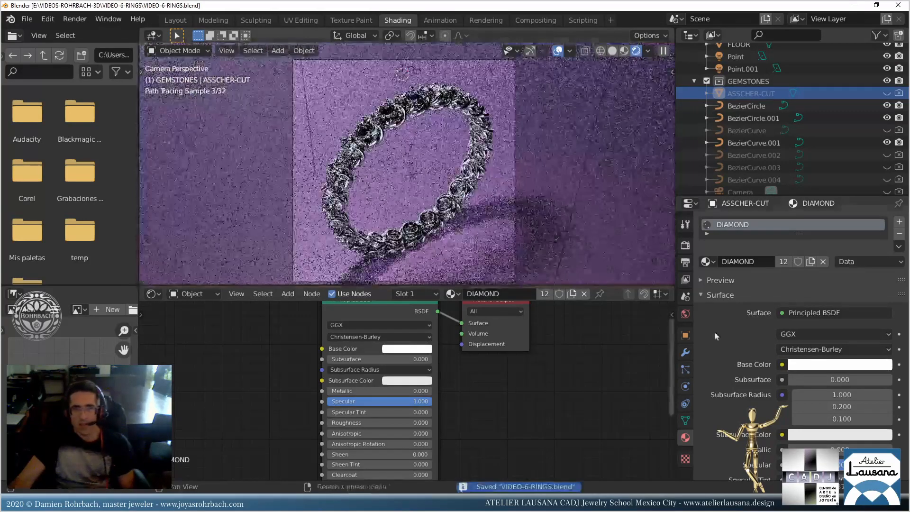
Render the ring through the camera, save the rendered image and close the render window.
click(685, 264)
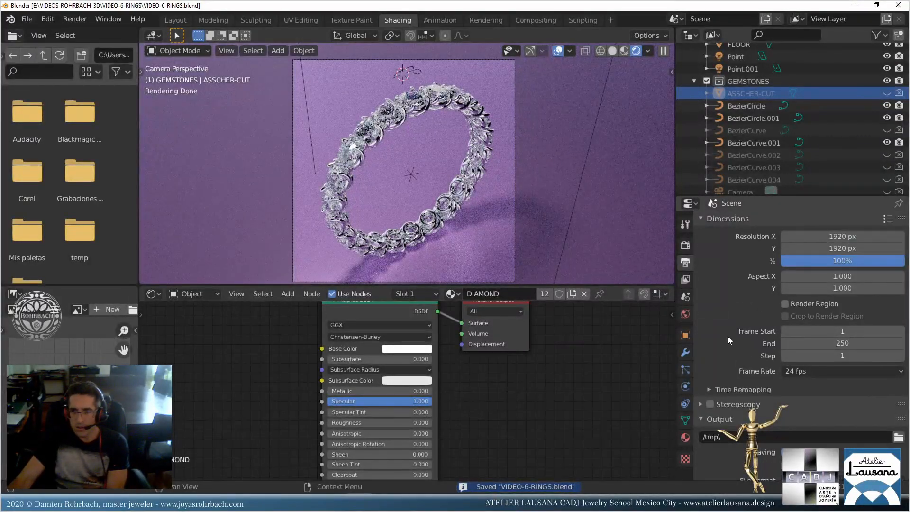
key(F12)
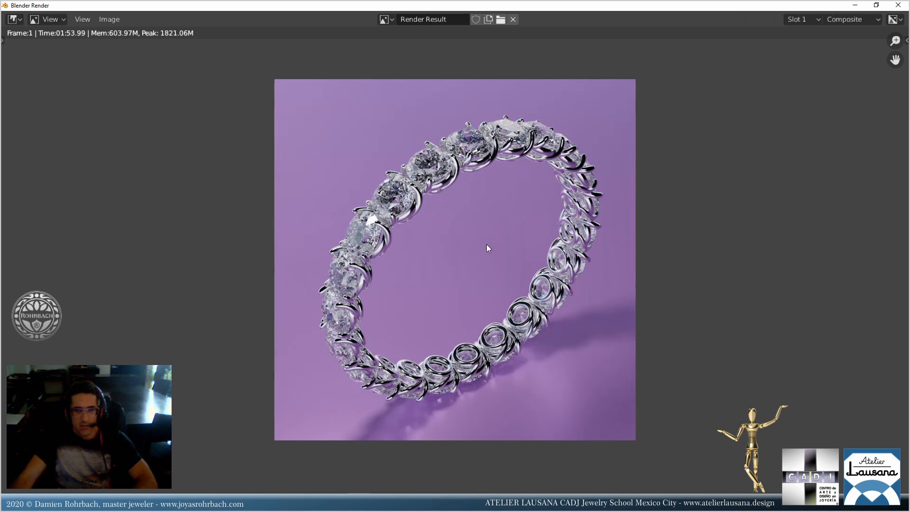
click(109, 19)
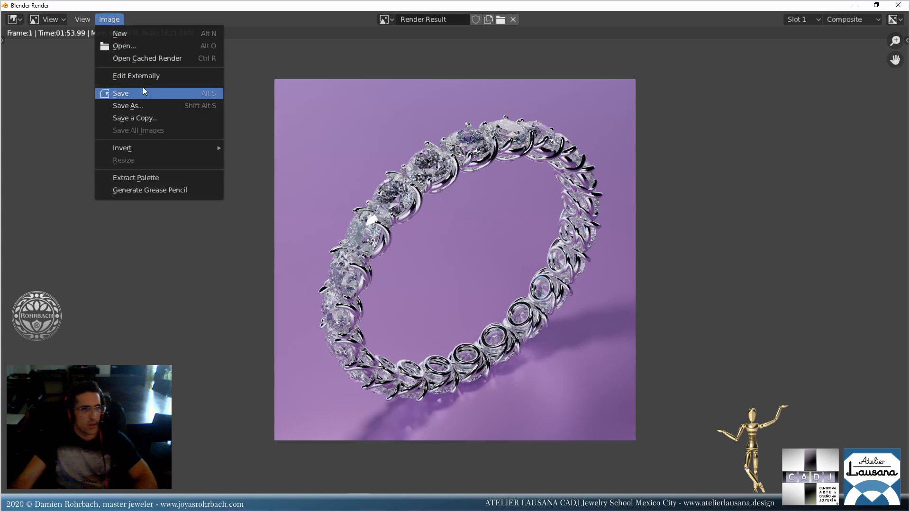
click(144, 89)
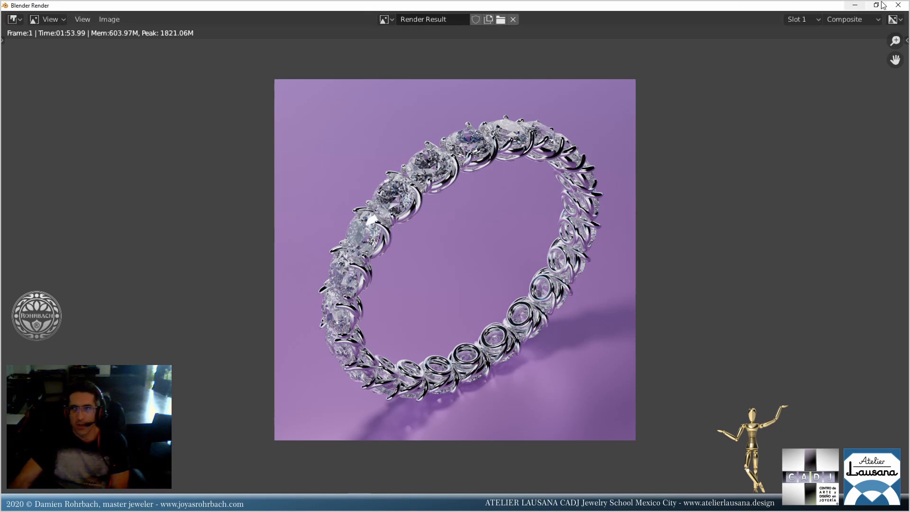
click(898, 5)
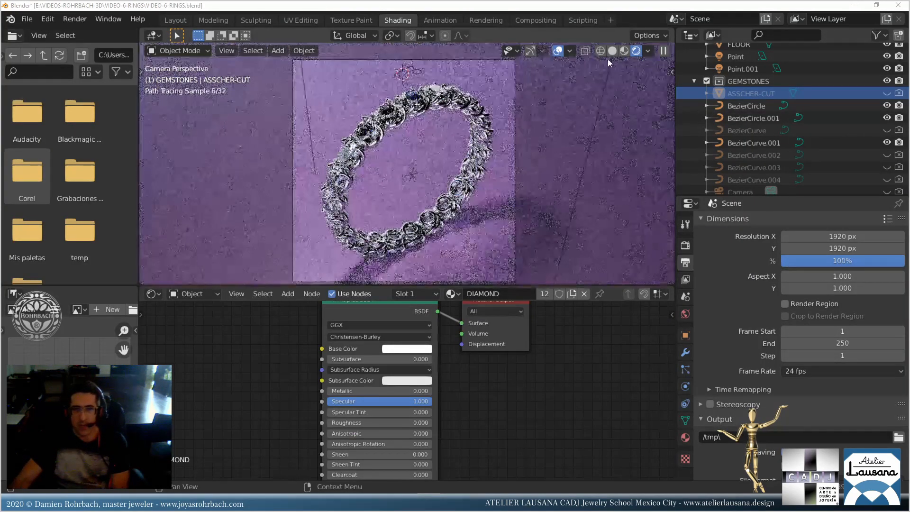
With solid shading in the Layout workspace, hide PRONG-SETTING-1 and select the ring of brilliant-cut diamonds.
click(612, 51)
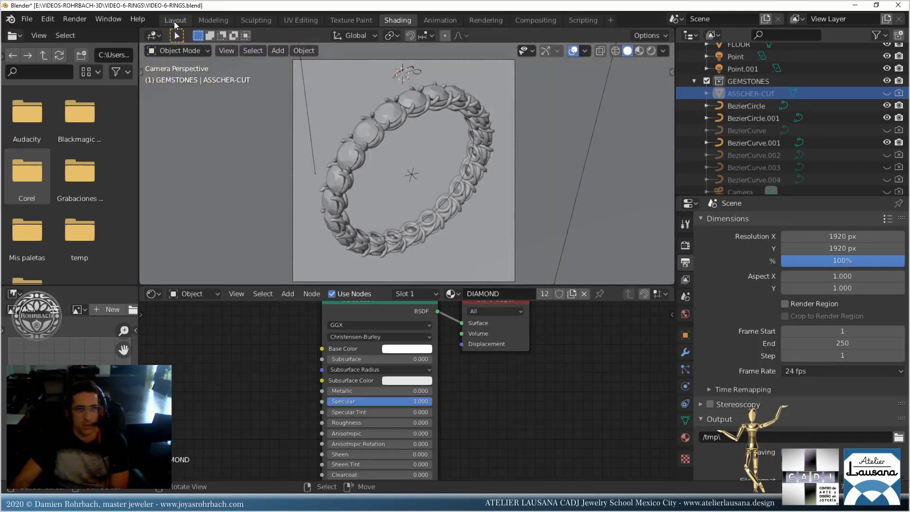
click(175, 20)
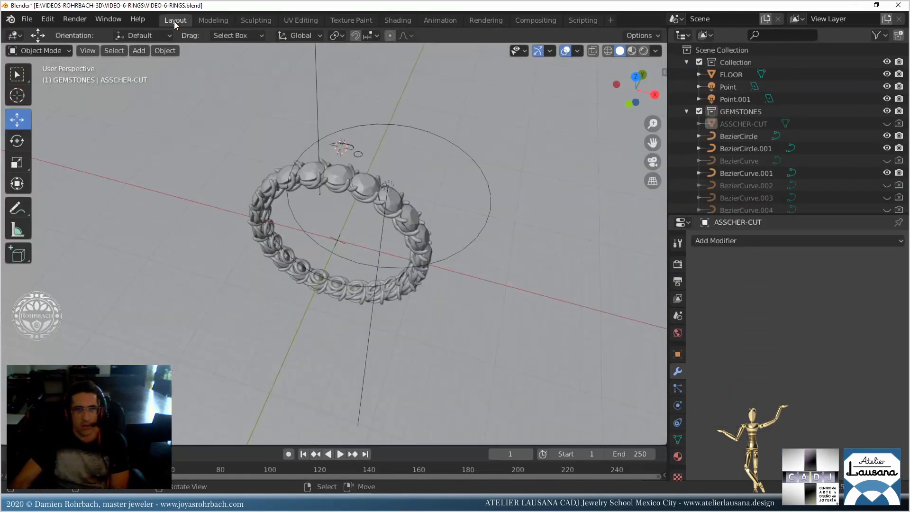
click(403, 233)
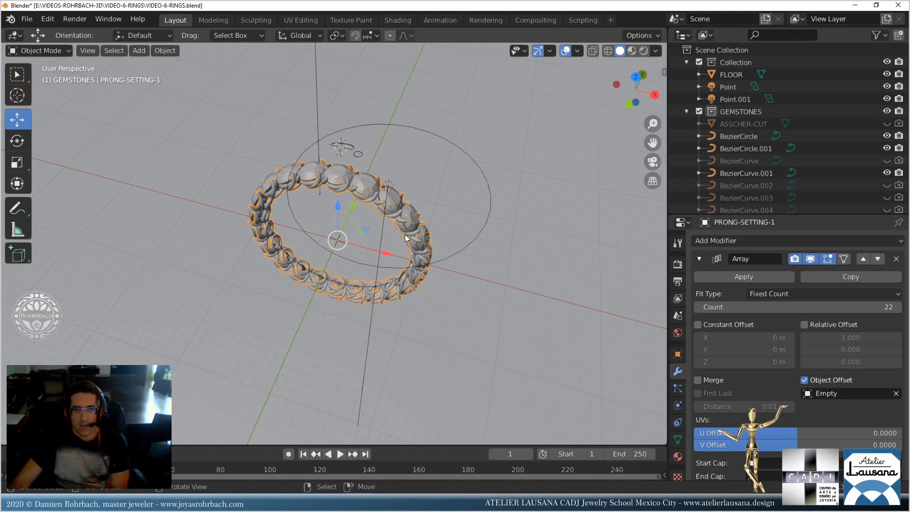
key(h)
click(412, 218)
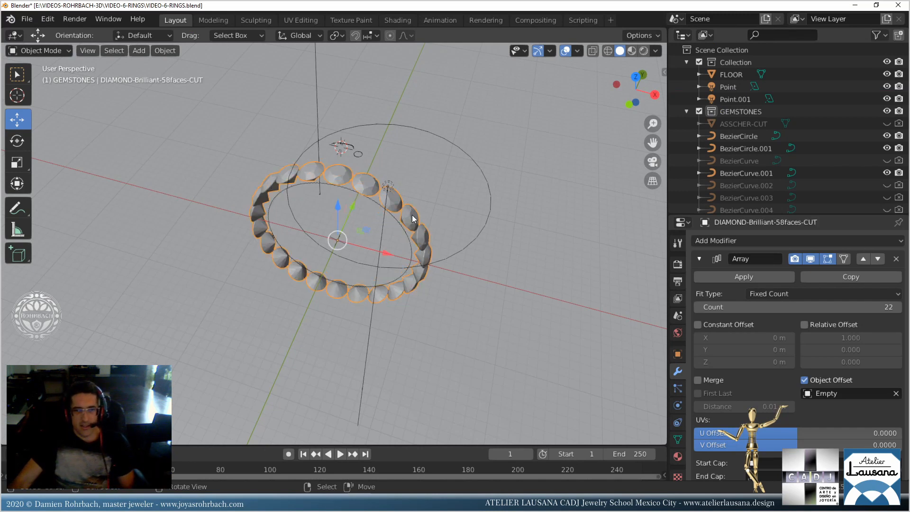
Hide the ring of brilliant-cut diamonds, show CUSHION-CUT in both the viewport and the render, and select that gem.
key(h)
scroll(812, 192, down, 5)
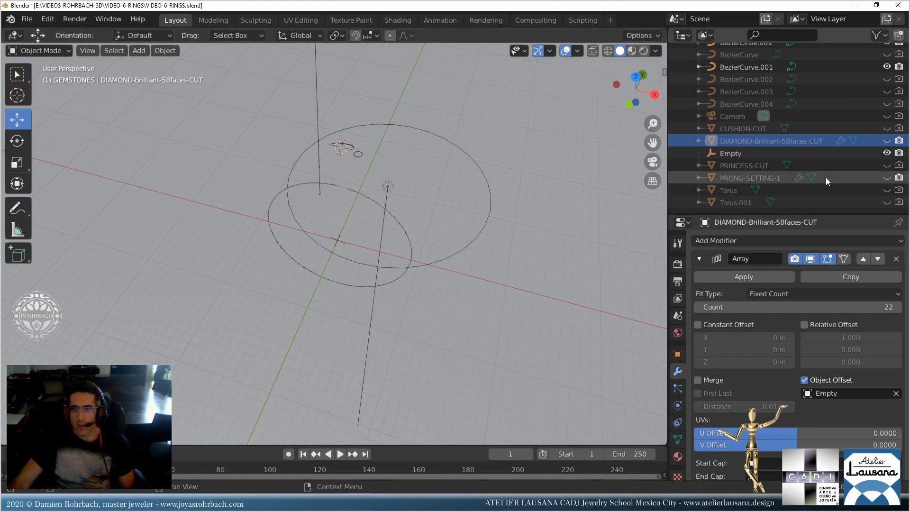
click(887, 129)
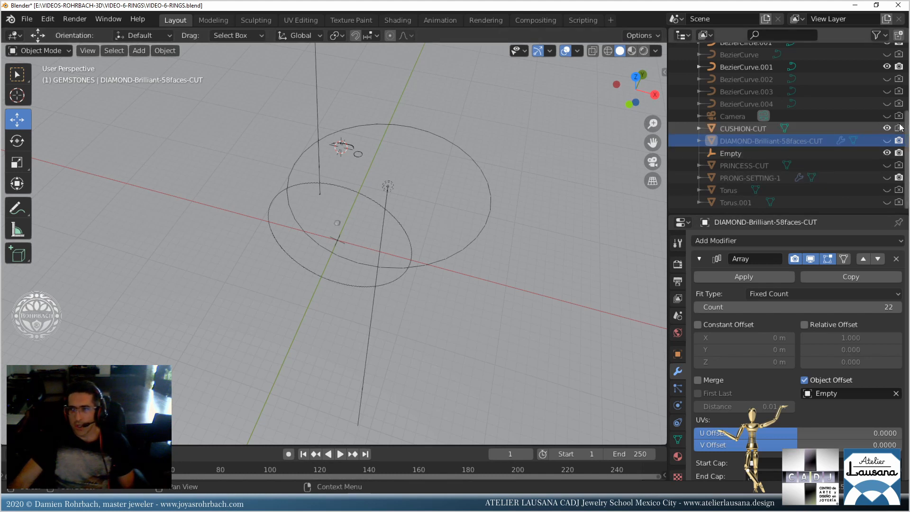
scroll(311, 209, up, 4)
click(339, 190)
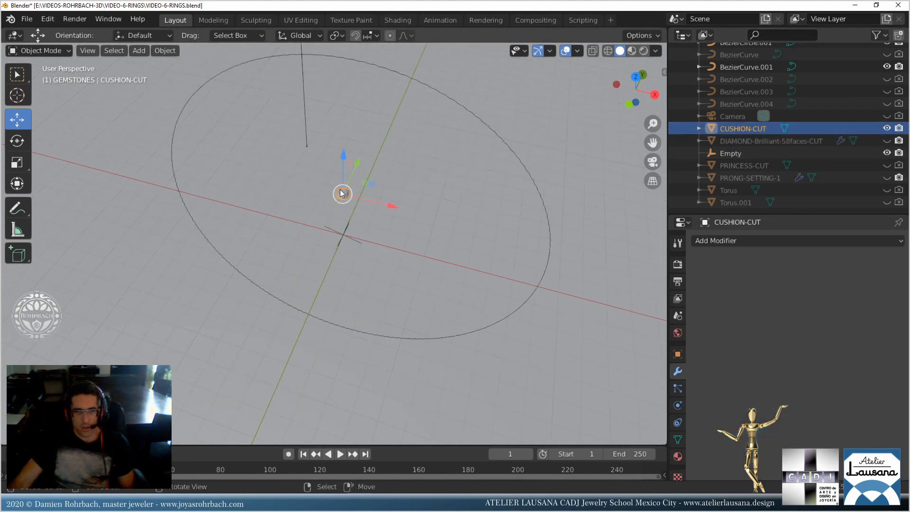
Center the CUSHION-CUT gem at the origin by setting its X and Y locations to 0 m.
key(KP_7)
key(n)
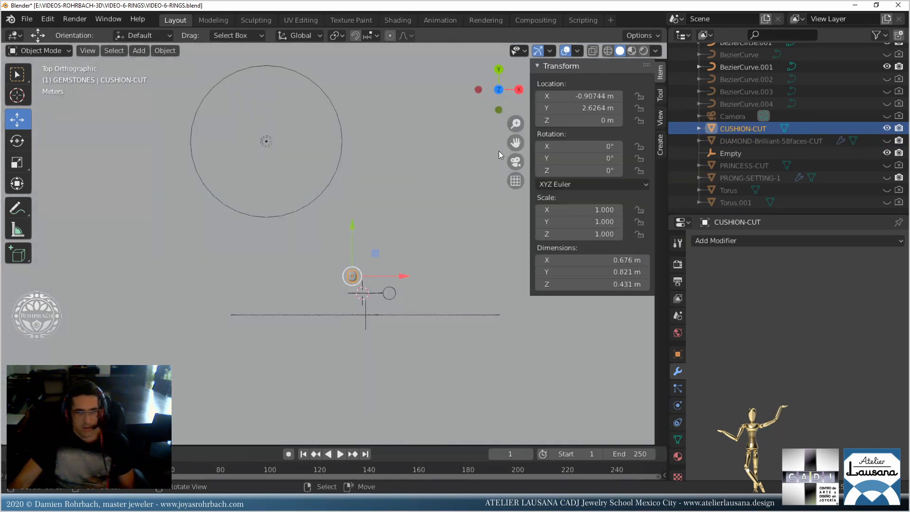
click(580, 97)
text(0)
key(Return)
click(581, 109)
text(0)
key(Return)
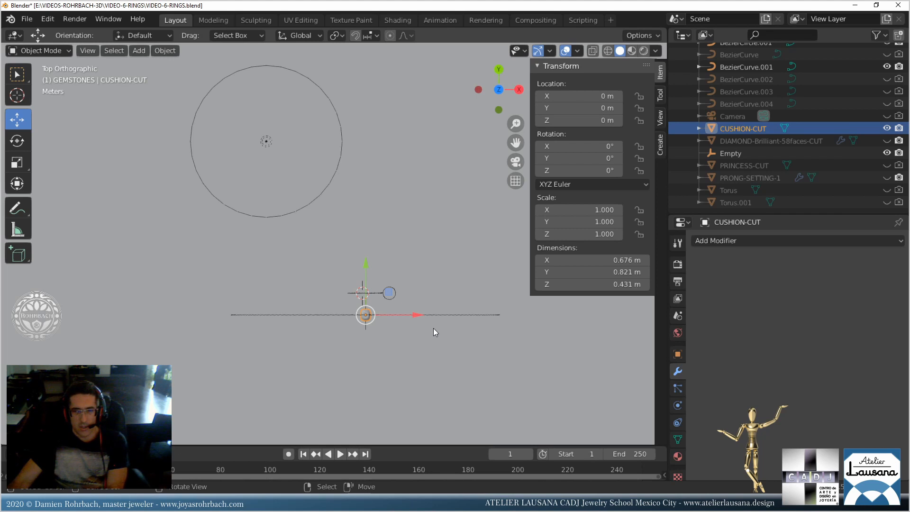
Set the CUSHION-CUT gem's X dimension to 6 m and match its Y and Z scale at 8.874.
click(581, 259)
text(6)
key(Return)
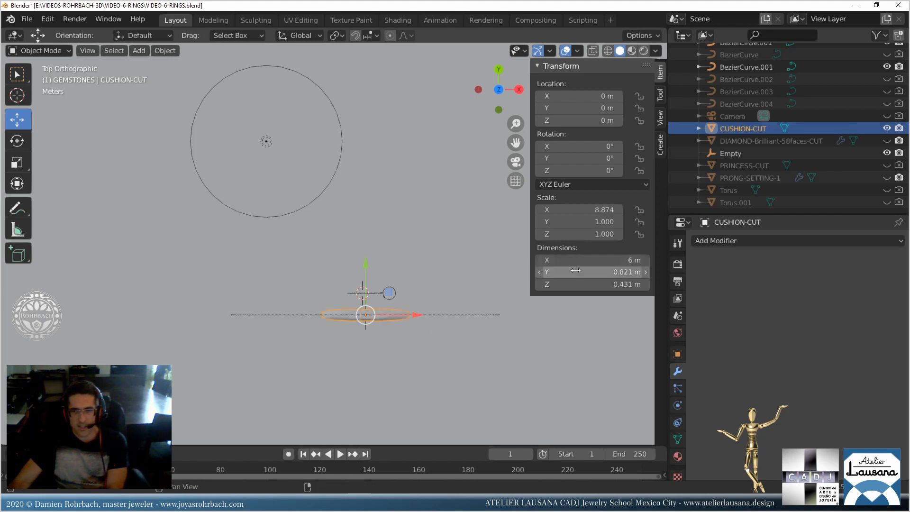
click(573, 222)
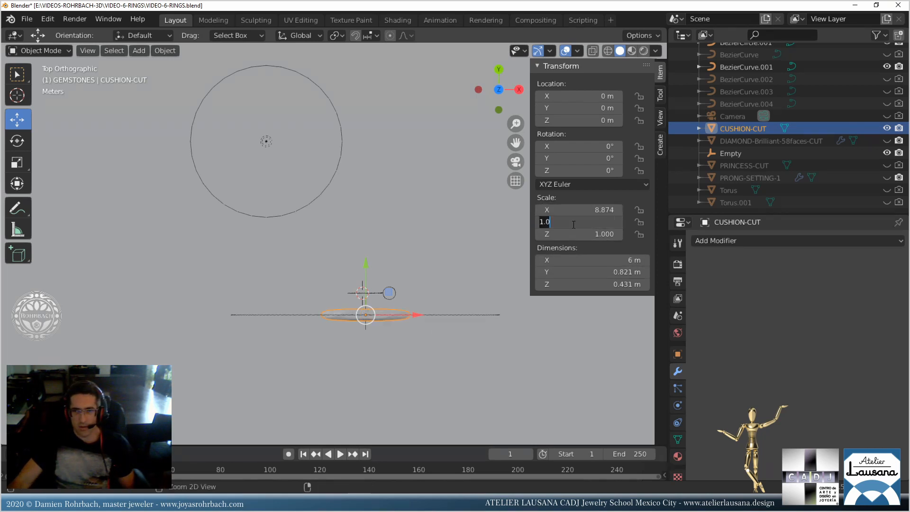
text(8.874)
key(Return)
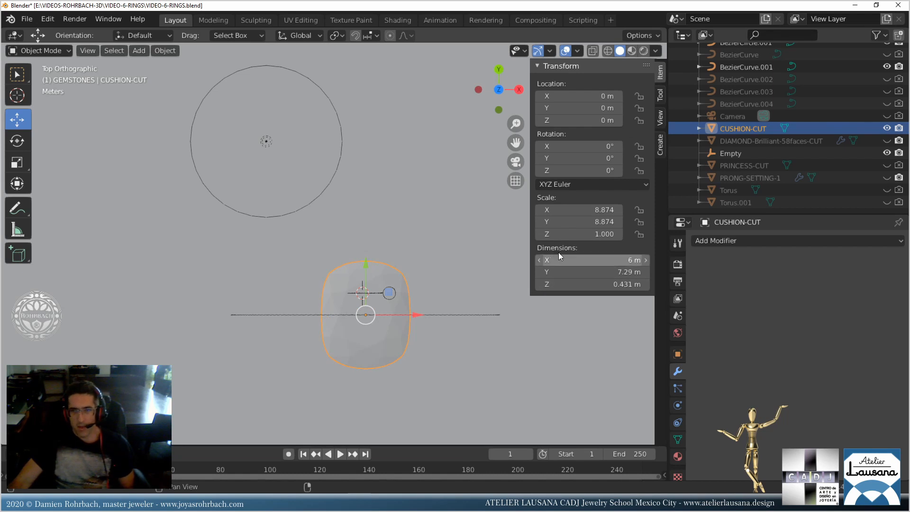
click(564, 234)
text(8.874)
key(Return)
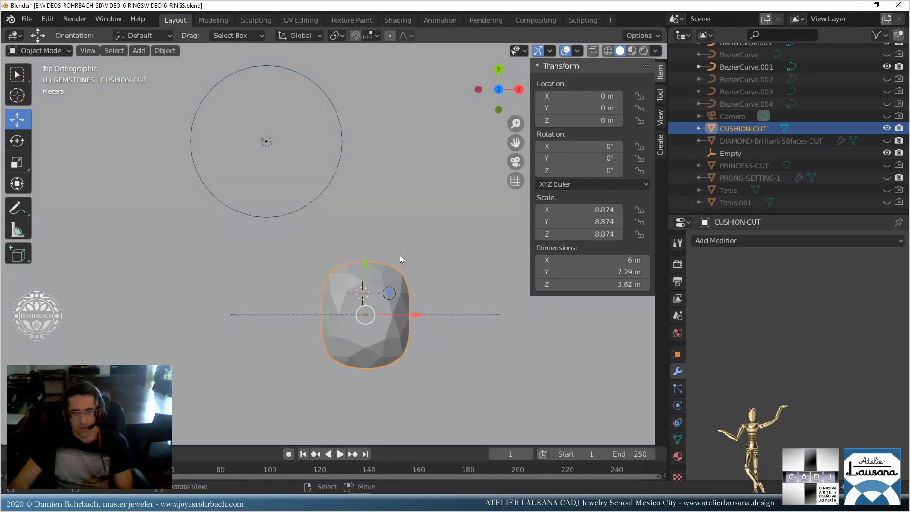
middle_drag(414, 336, 368, 246)
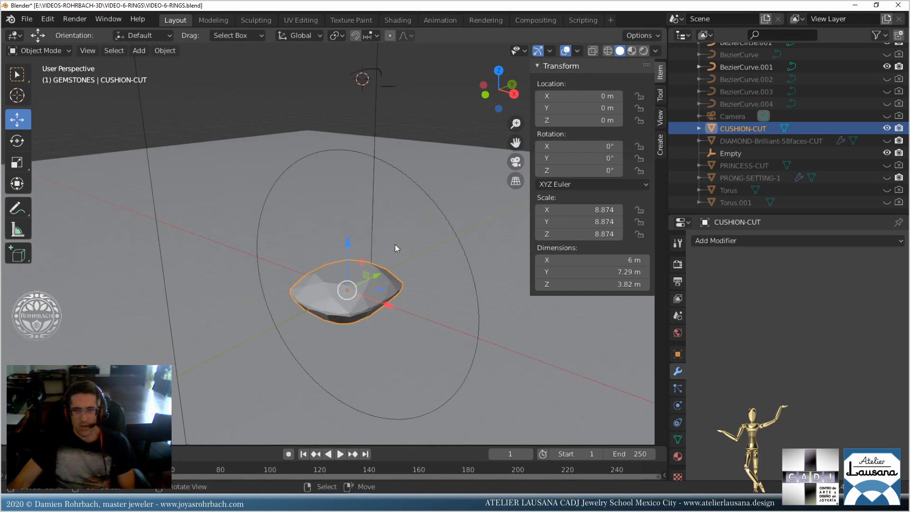
Set the CUSHION-CUT gem's Y dimension to 6 m and copy the resulting 7.306 Y scale to X and Z.
click(592, 272)
text(6)
key(Return)
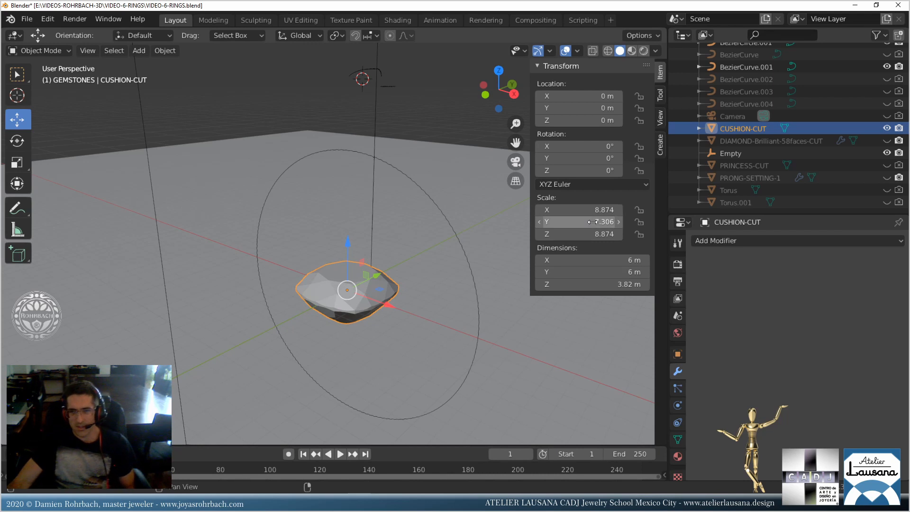
click(576, 222)
key(ctrl+c)
double_click(574, 210)
key(ctrl+v)
click(573, 233)
click(573, 234)
key(ctrl+v)
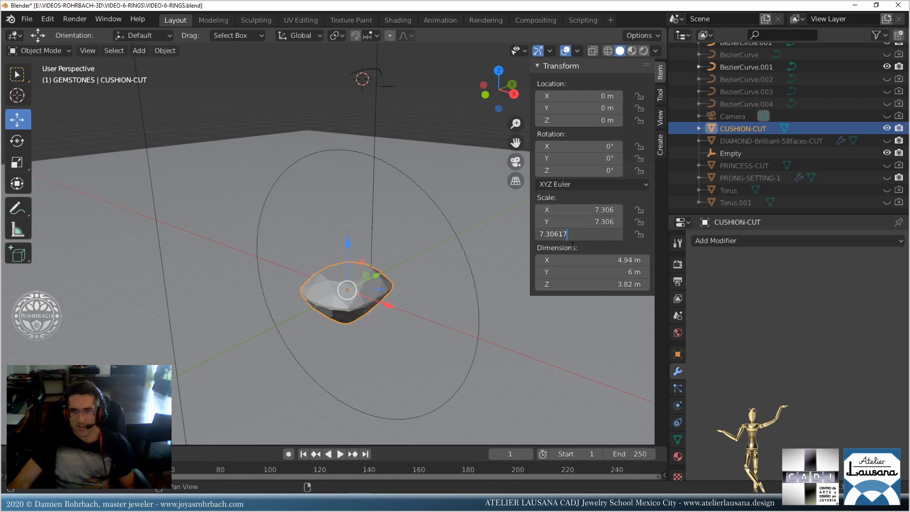
key(Return)
Raise the CUSHION-CUT gem along Z to about 11.3 m so it sits just above the ring circle, and save the file.
drag(355, 247, 347, 142)
key(KP_1)
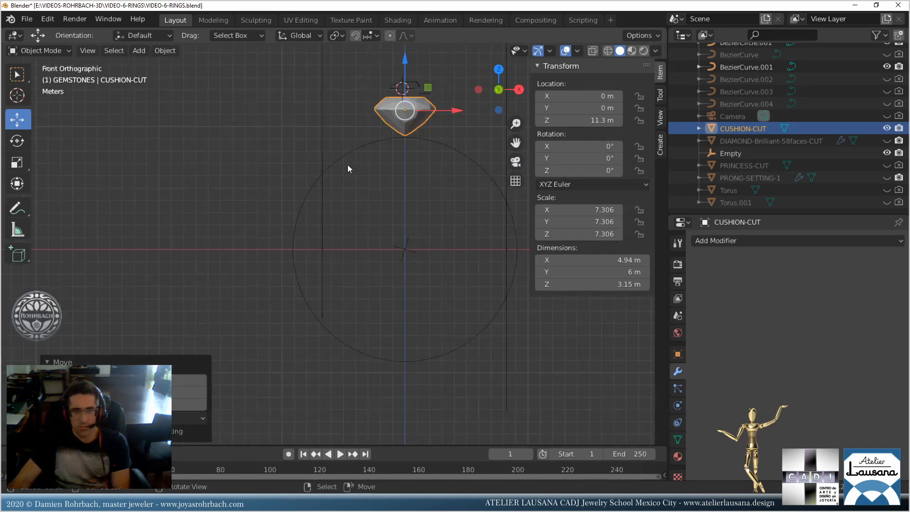
shift+middle_drag(438, 198, 381, 203)
key(ctrl+s)
scroll(380, 203, down, 2)
scroll(380, 203, up, 2)
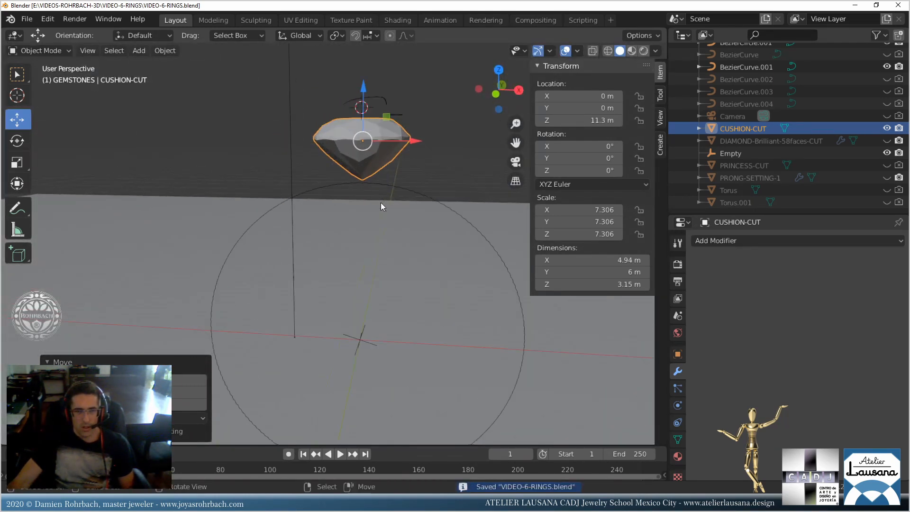
Add a Bezier curve over the cushion-cut gem as seen from above and enter Edit Mode on it.
key(KP_7)
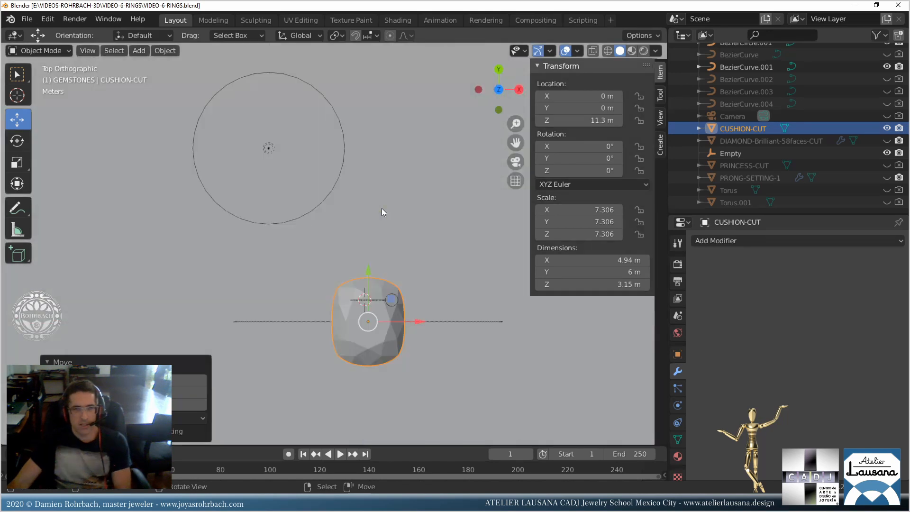
key(n)
middle_drag(383, 224, 366, 241)
key(KP_7)
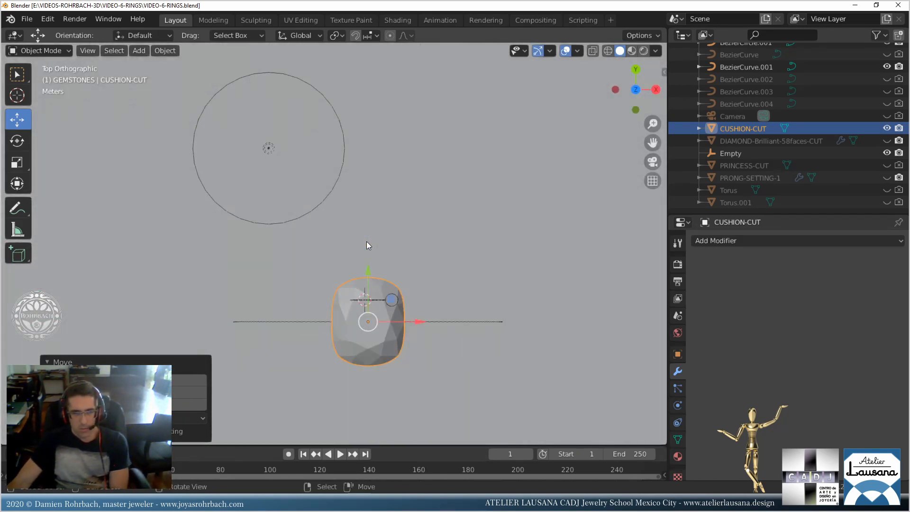
scroll(394, 325, up, 2)
shift+middle_drag(387, 298, 334, 209)
scroll(342, 223, up, 2)
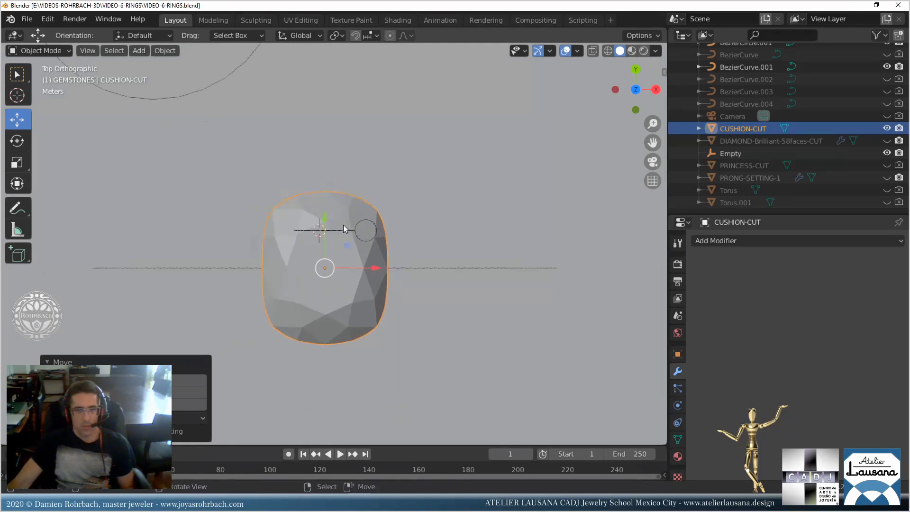
click(139, 50)
mouse_move(171, 76)
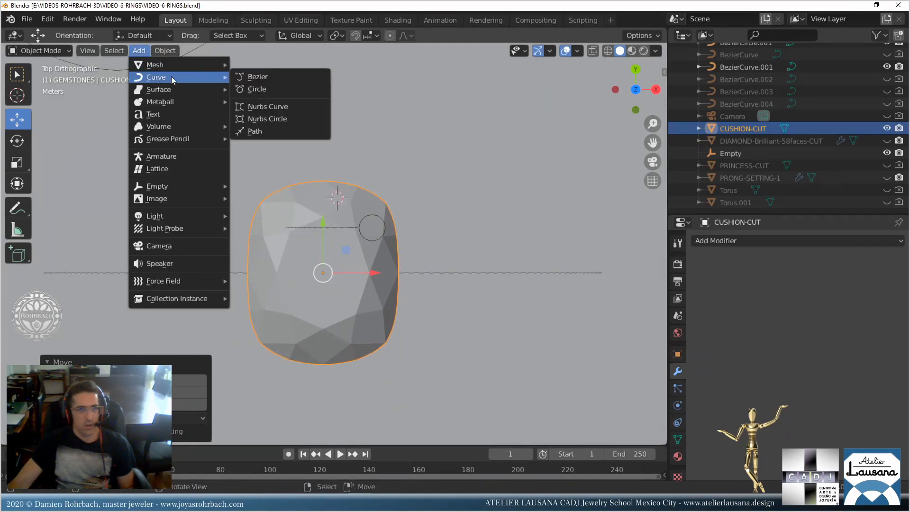
click(277, 77)
key(Tab)
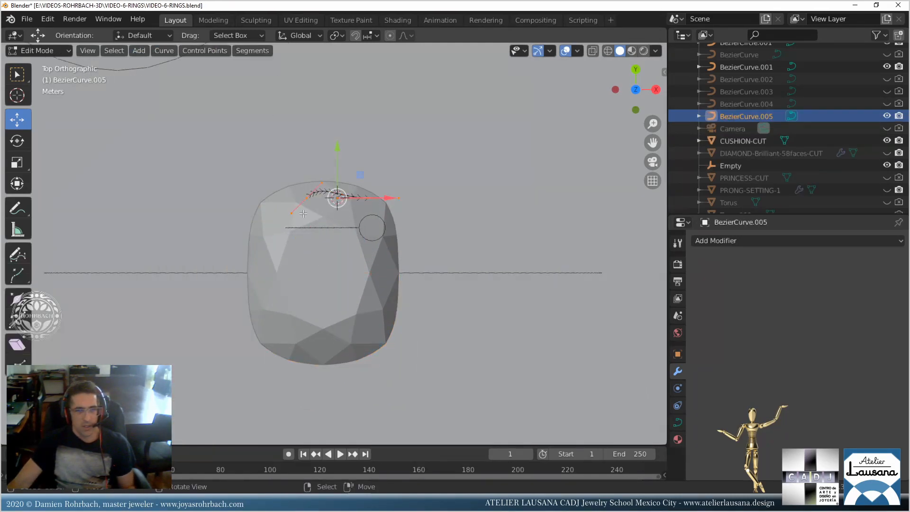
Move the curve's endpoints to the gem's upper-edge middle and right-edge middle, and turn the right endpoint's handle nearly vertical.
key(g)
click(366, 170)
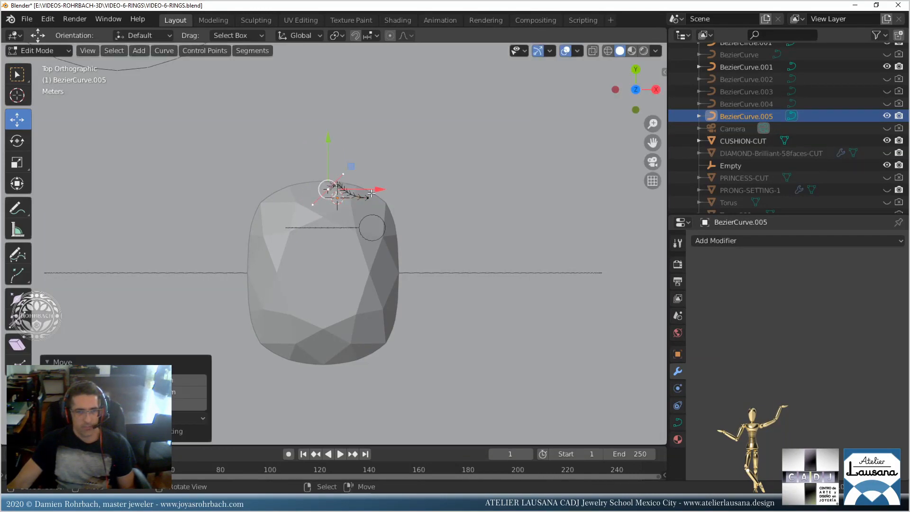
click(368, 197)
key(g)
click(404, 267)
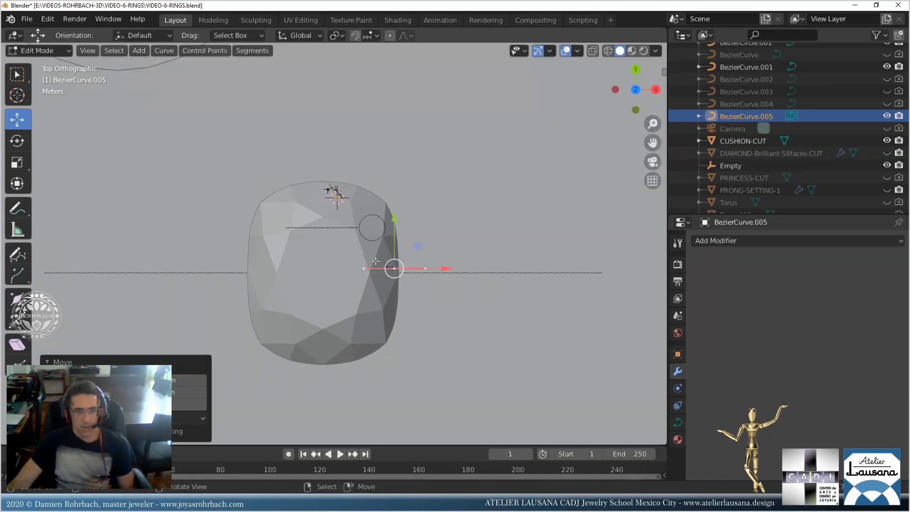
click(367, 272)
key(g)
click(423, 164)
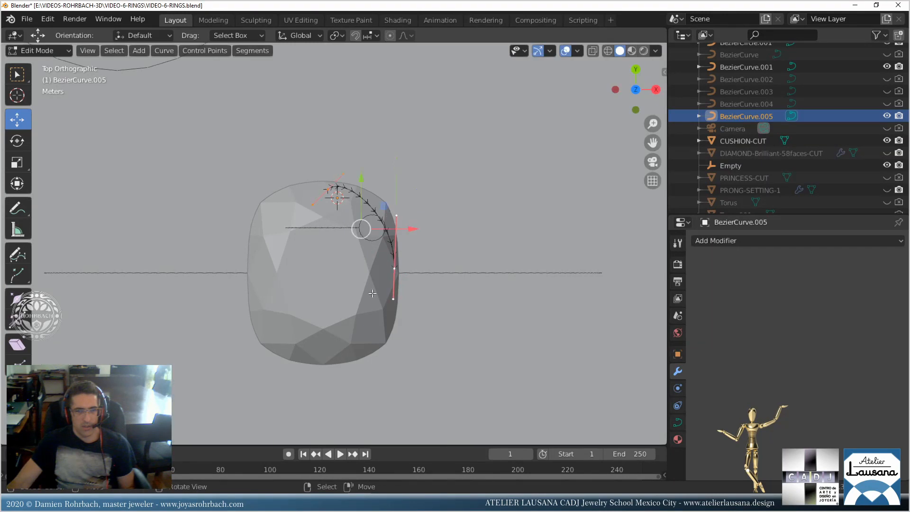
Raise the curve along Z and pull its upper endpoint's handle out nearly horizontal to follow the gem's corner, saving the file in Object Mode.
middle_drag(422, 164, 347, 119)
drag(348, 109, 347, 96)
key(KP_7)
scroll(340, 231, up, 6)
click(346, 161)
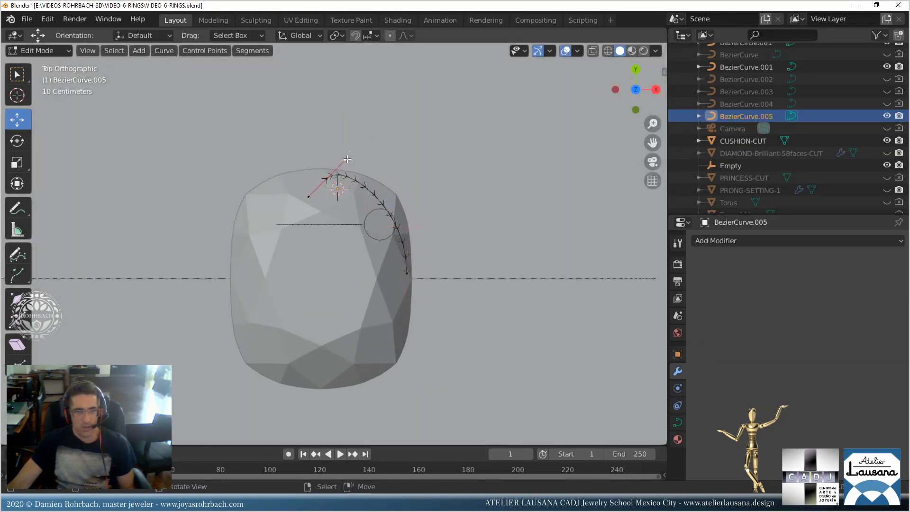
key(g)
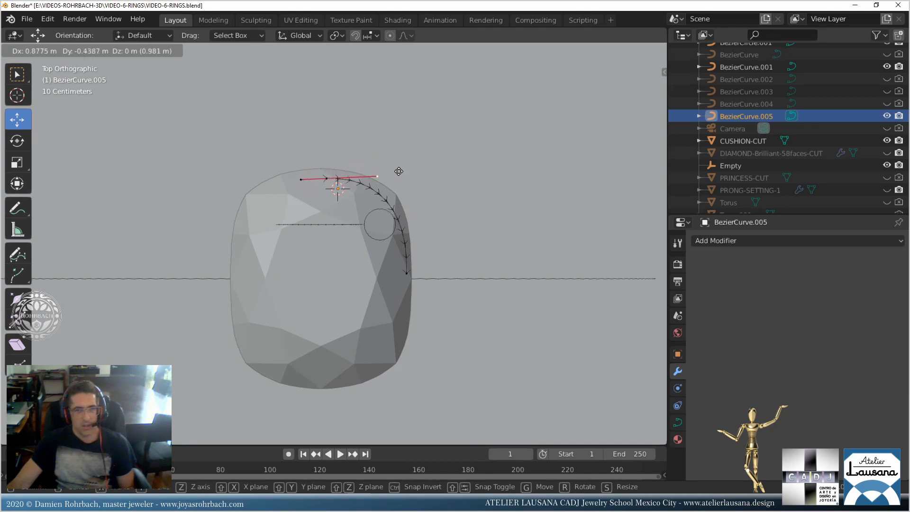
click(399, 171)
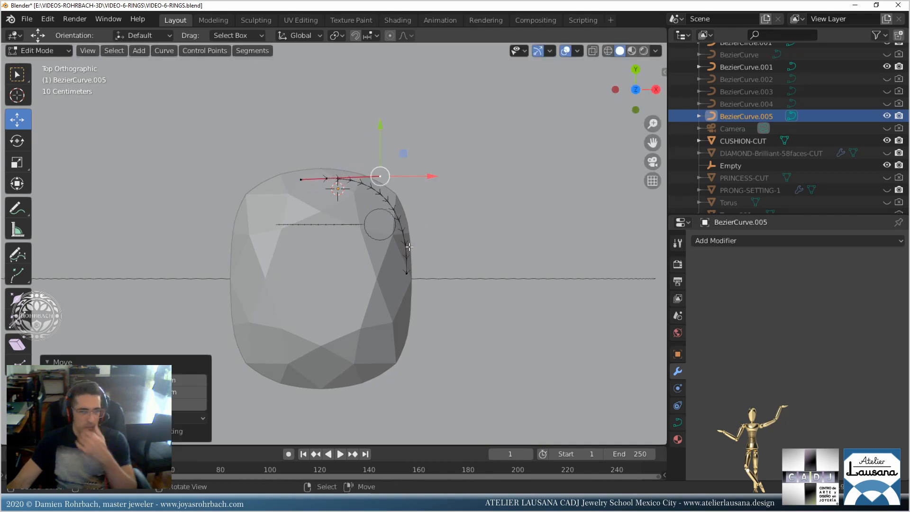
key(Tab)
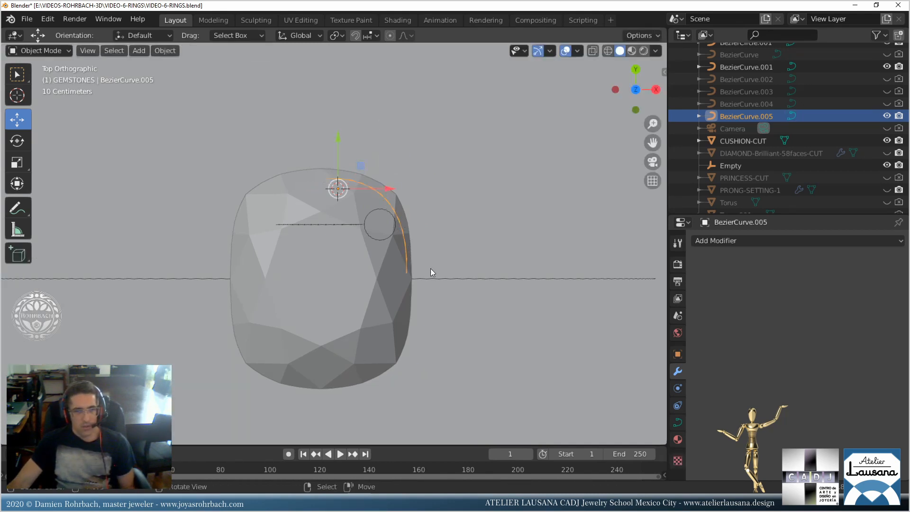
key(ctrl+s)
Add a Mirror modifier to the curve on the X and Y axes with CUSHION-CUT as mirror object, and save the file.
click(752, 242)
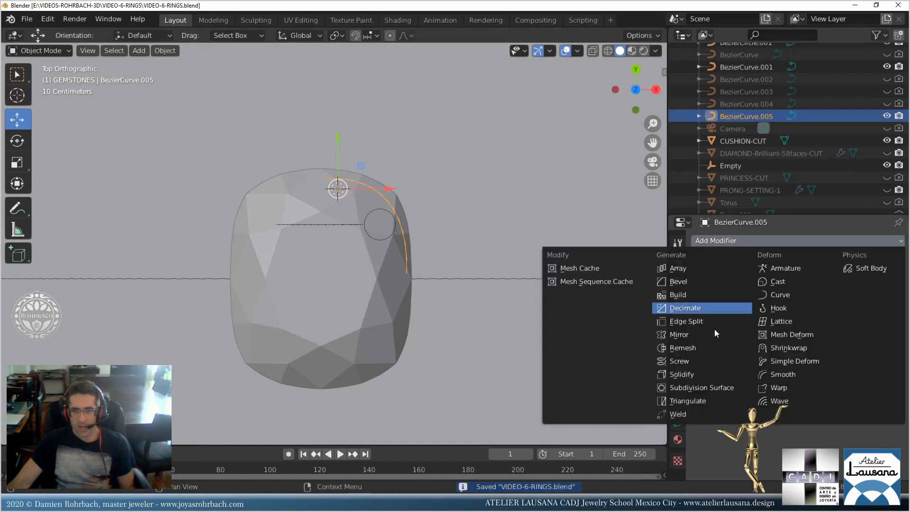
click(715, 334)
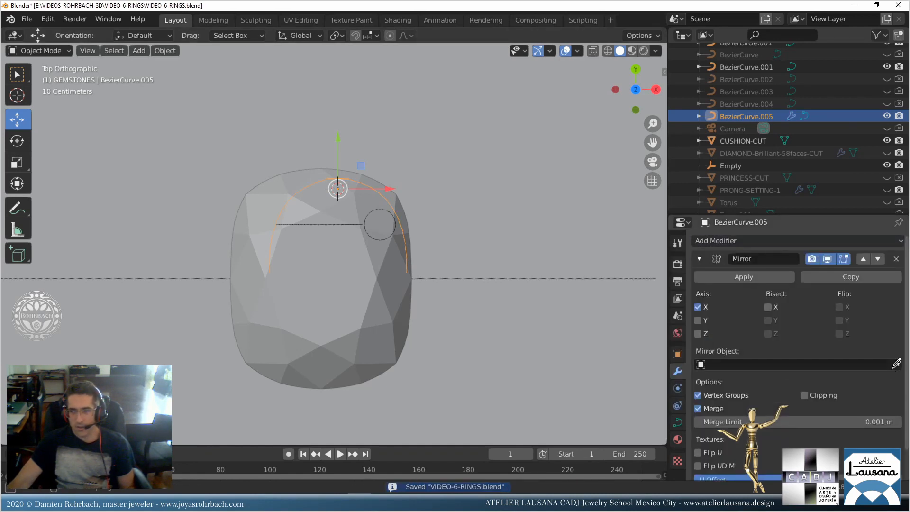
click(342, 243)
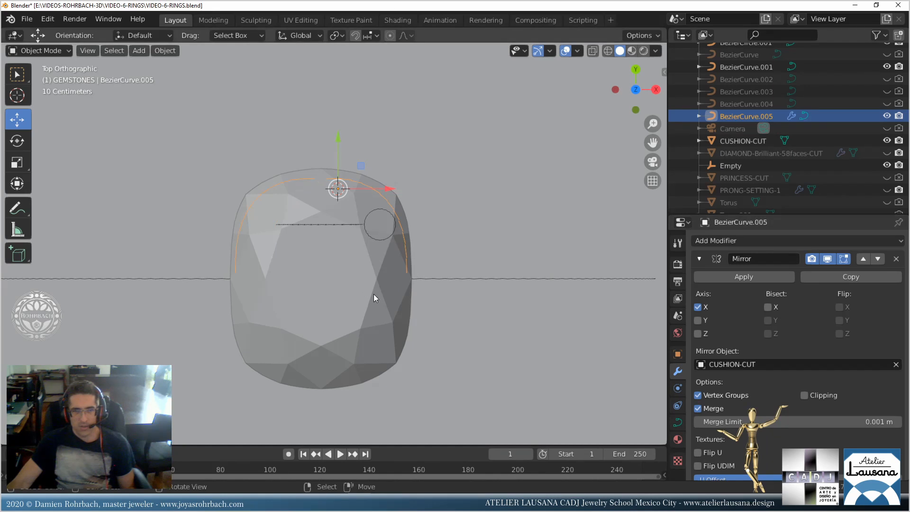
click(710, 319)
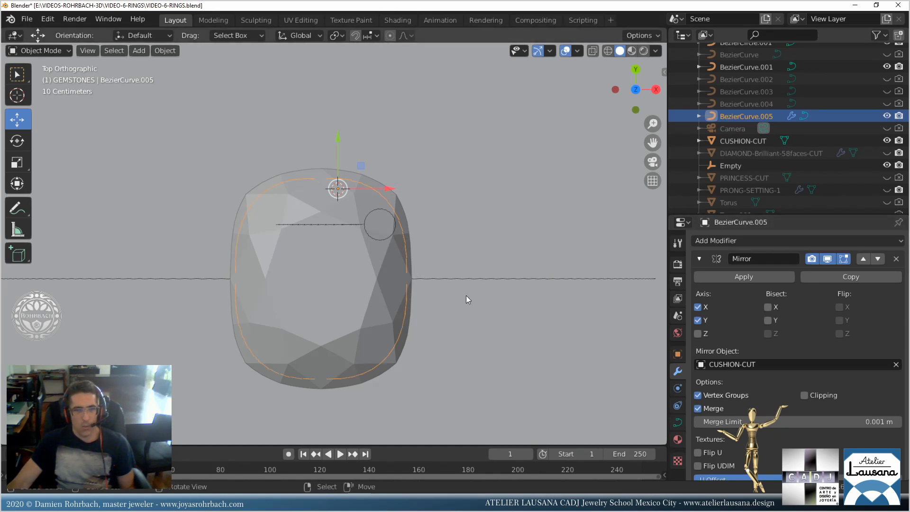
key(ctrl+s)
Shift all curve points slightly outward toward the gem's edge in Edit Mode and straighten the right endpoint's handle to vertical.
key(Tab)
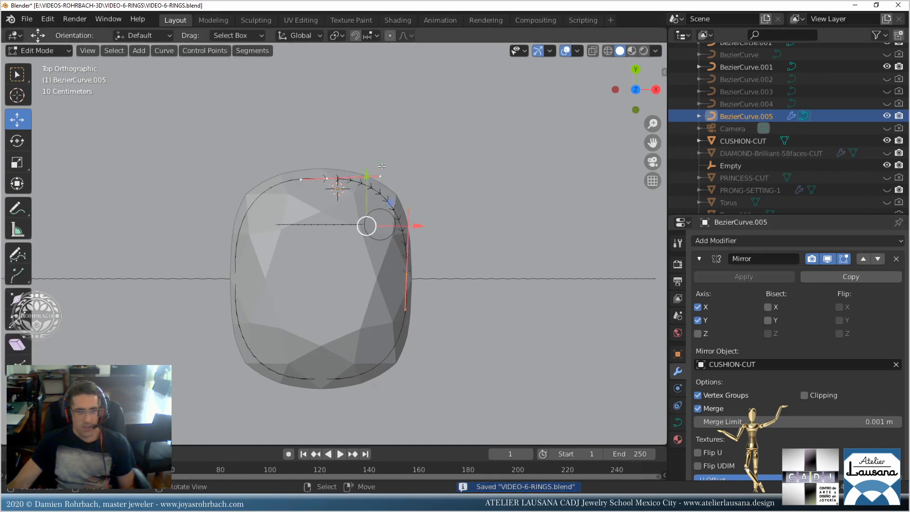
key(g)
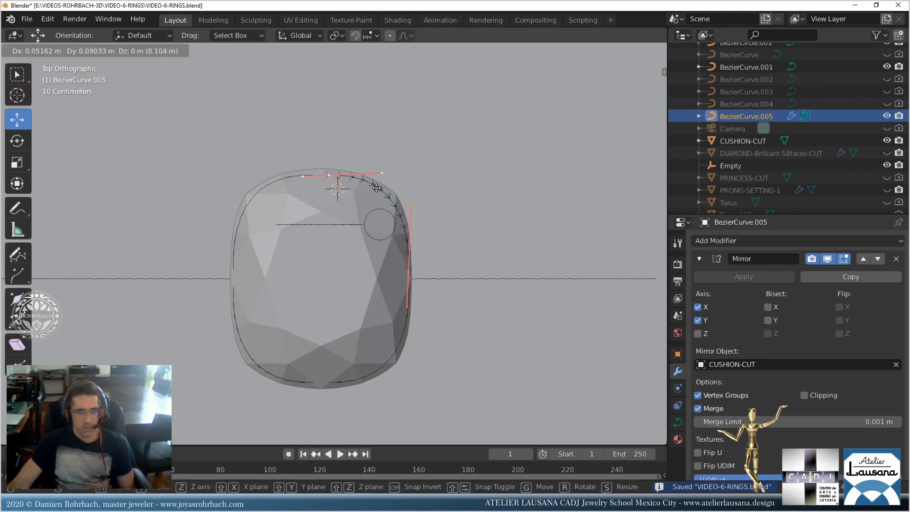
click(375, 188)
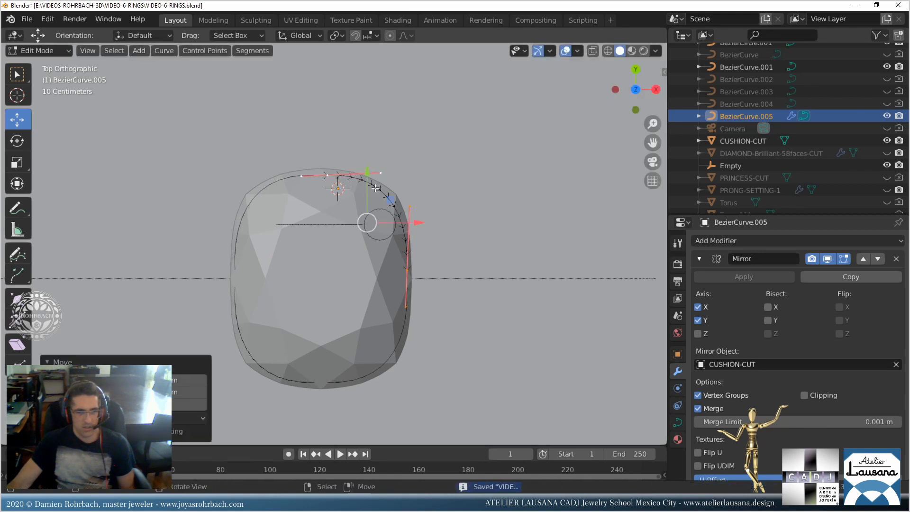
click(411, 205)
key(g)
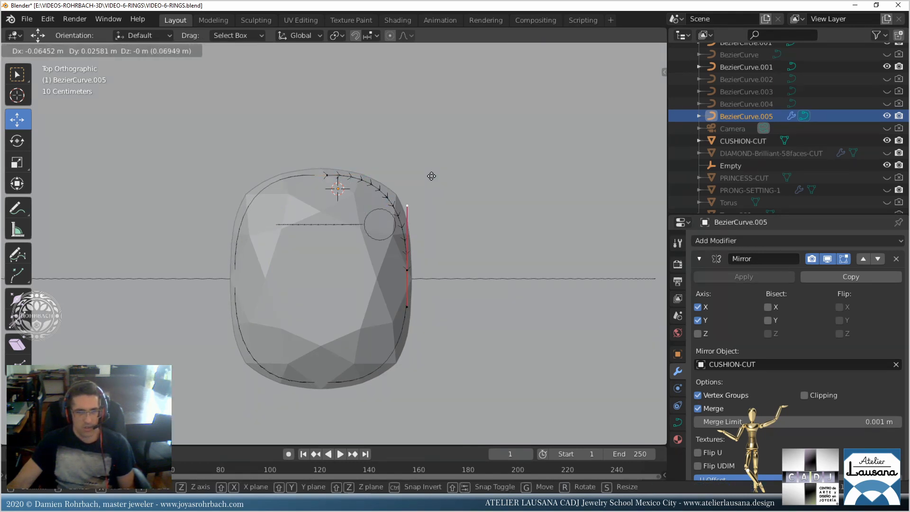
click(430, 175)
Pull the upper endpoint's right handle slightly outward and down until nearly horizontal, then save the file in Object Mode.
click(335, 174)
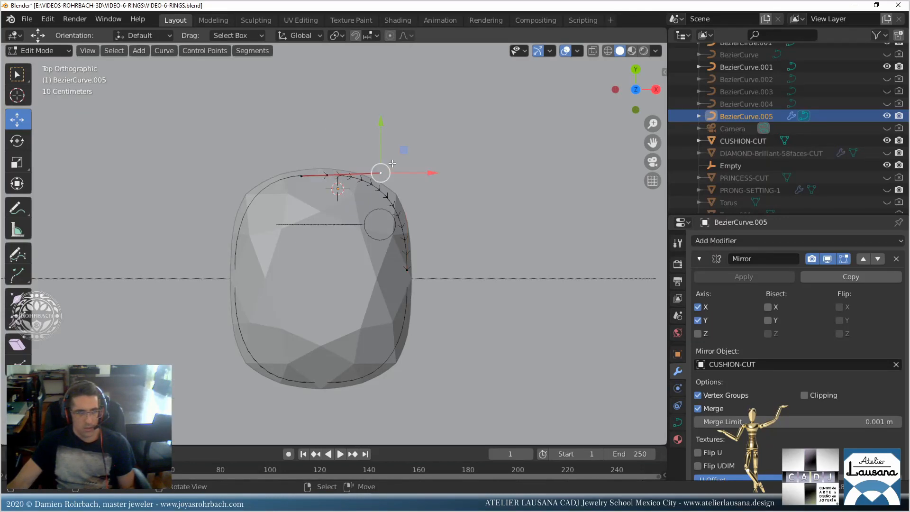
key(g)
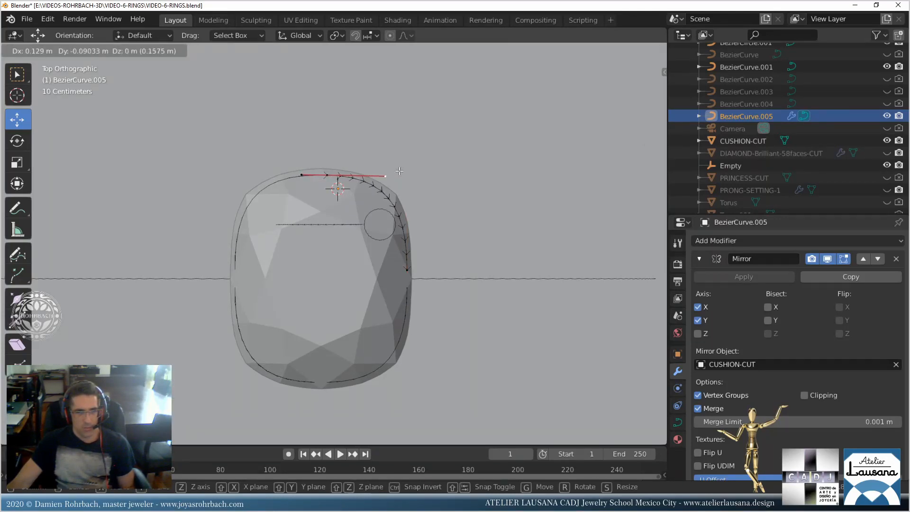
click(399, 171)
key(Tab)
key(ctrl+s)
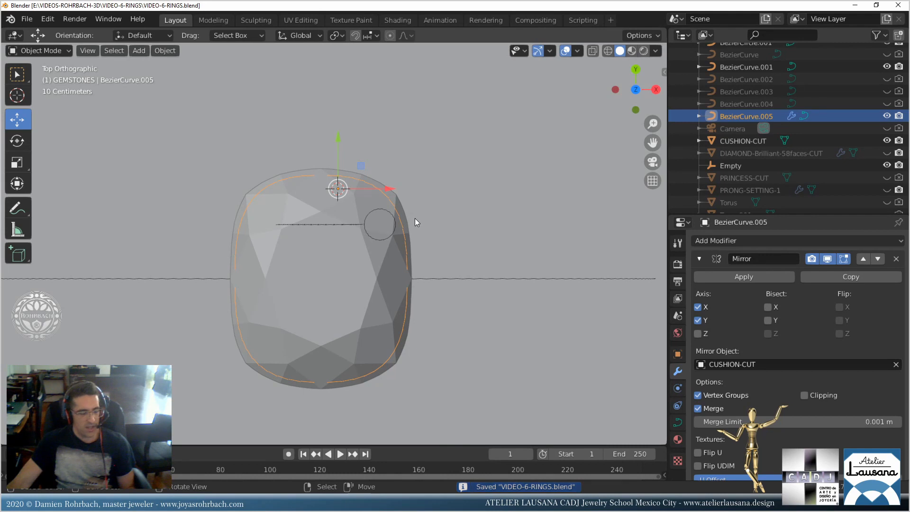
Set the mirrored curve's Resolution Preview U to 60.
scroll(414, 218, down, 3)
middle_drag(396, 323, 311, 218)
scroll(313, 219, down, 4)
middle_drag(354, 189, 385, 265)
scroll(383, 268, up, 3)
scroll(376, 255, up, 1)
key(KP_7)
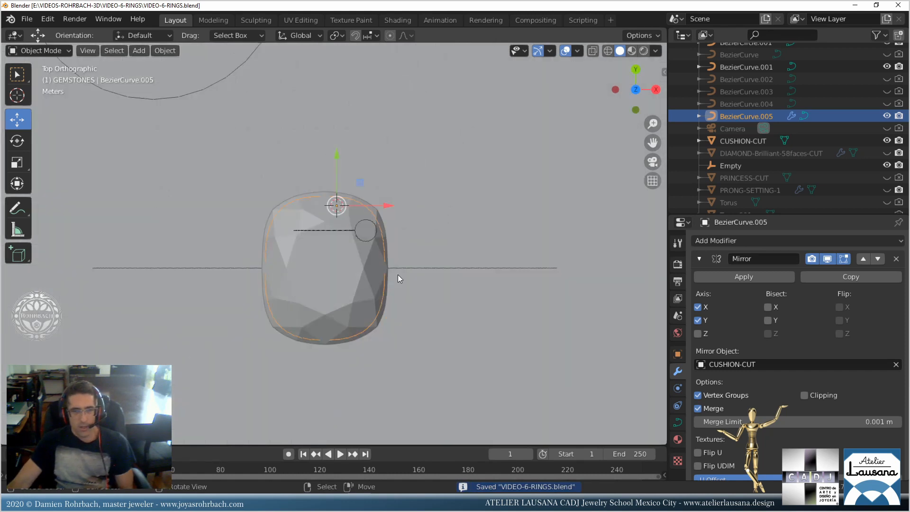
scroll(398, 276, up, 2)
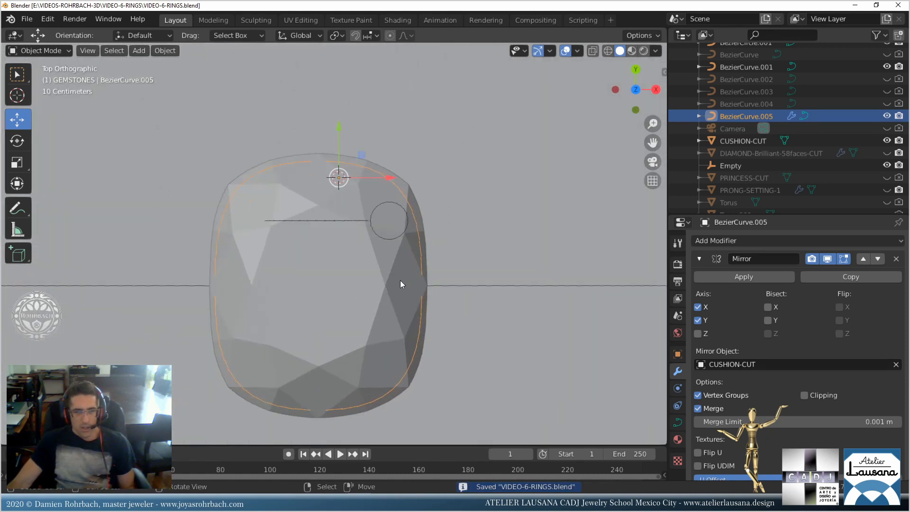
click(678, 422)
click(828, 257)
text(60)
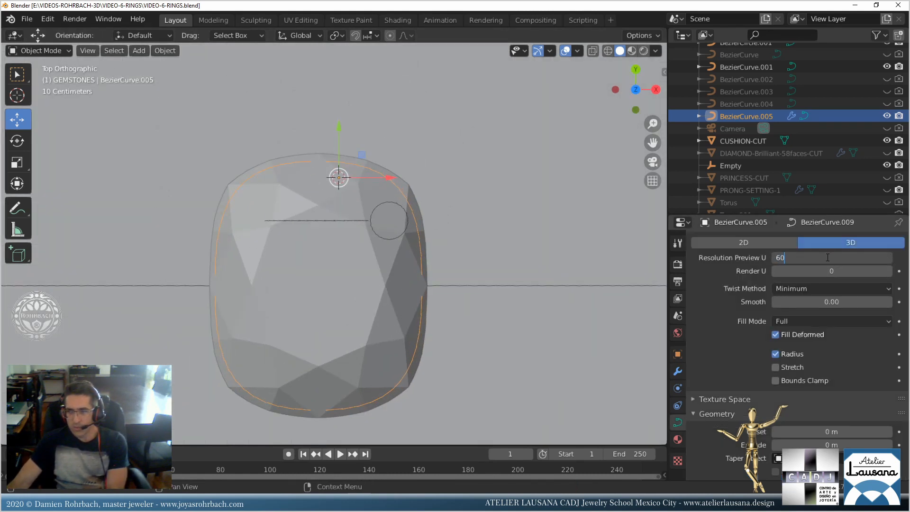
key(Return)
Assign the small circle BezierCircle.001 beside the gem as the outline curve's bevel object.
scroll(840, 418, down, 5)
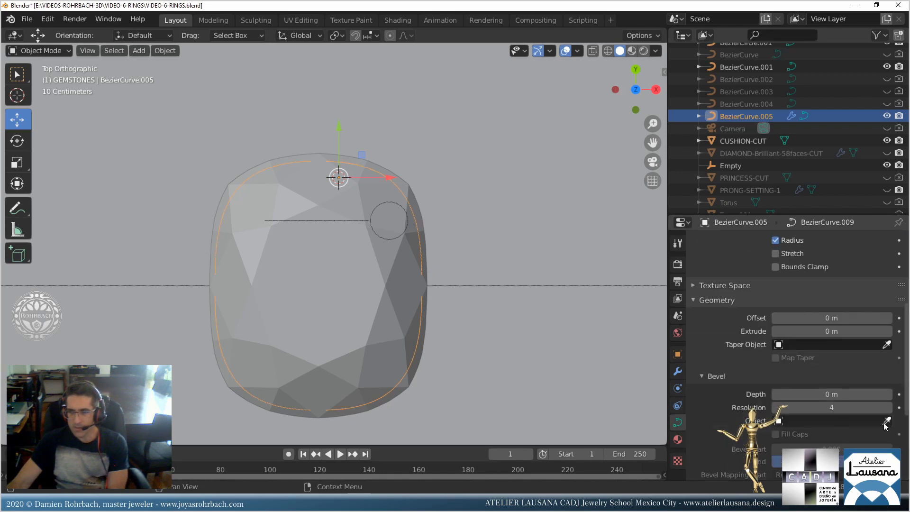
middle_drag(405, 360, 391, 234)
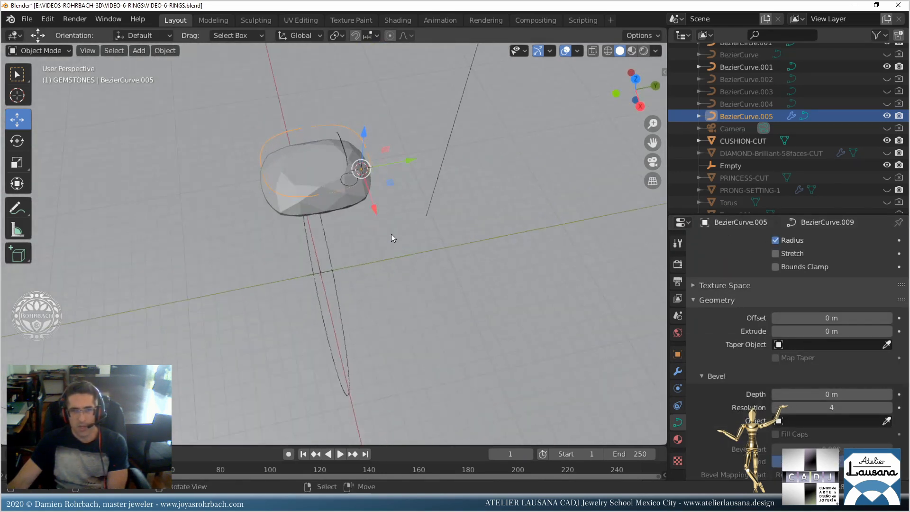
click(886, 422)
click(349, 178)
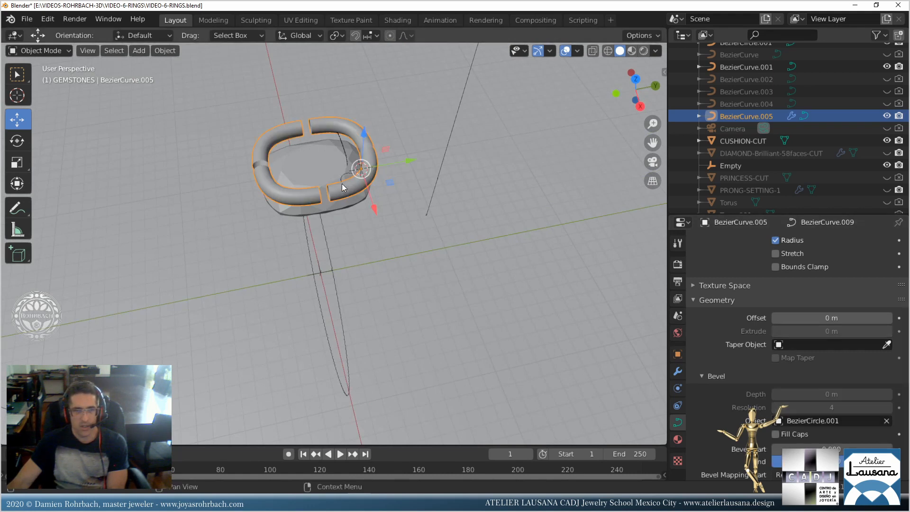
Select all points of the outline curve in Edit Mode and set their Mean Radius to 0.8.
middle_drag(344, 303, 391, 325)
key(KP_7)
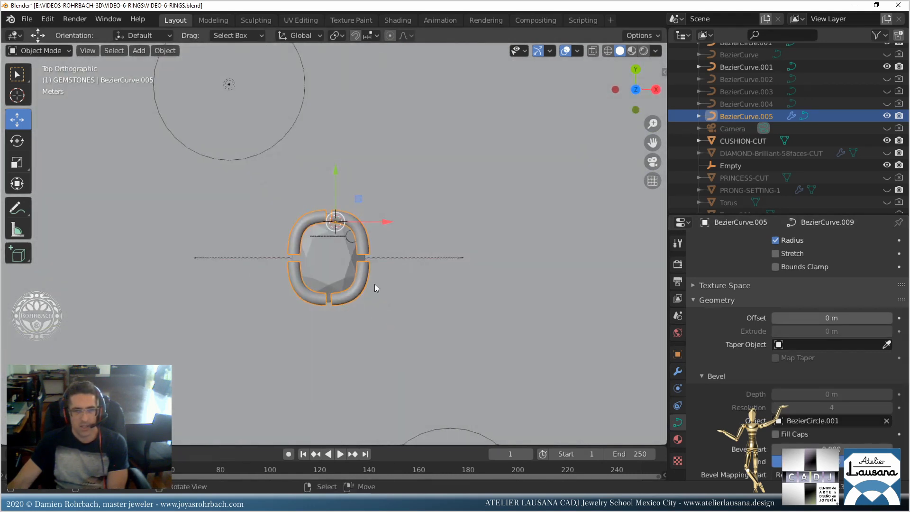
scroll(371, 257, up, 3)
scroll(372, 251, up, 3)
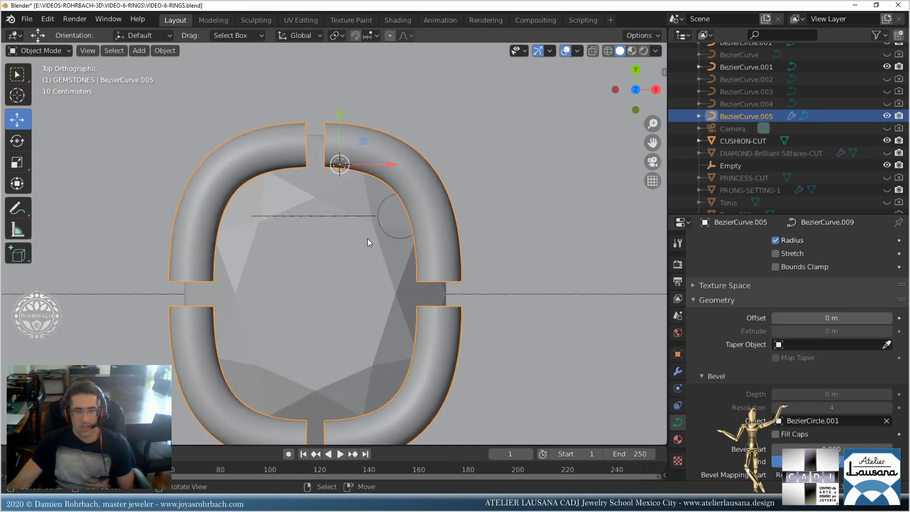
key(Tab)
key(a)
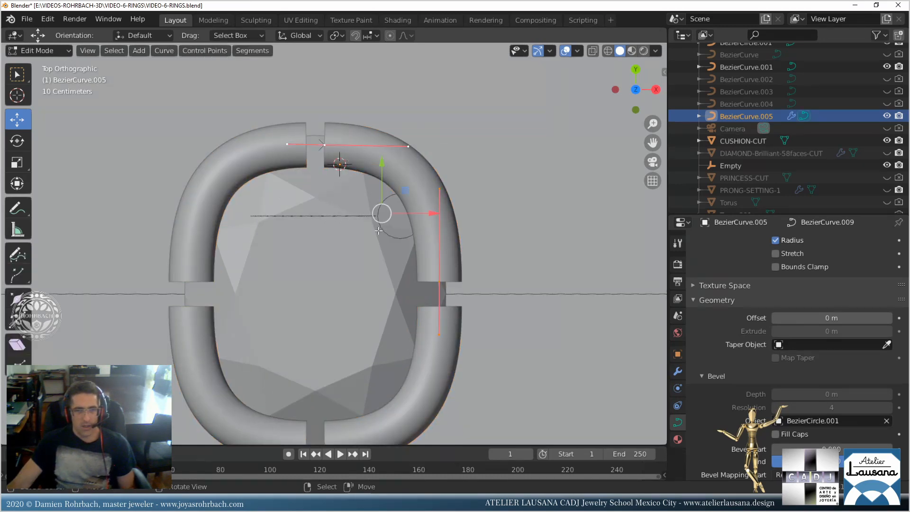
key(n)
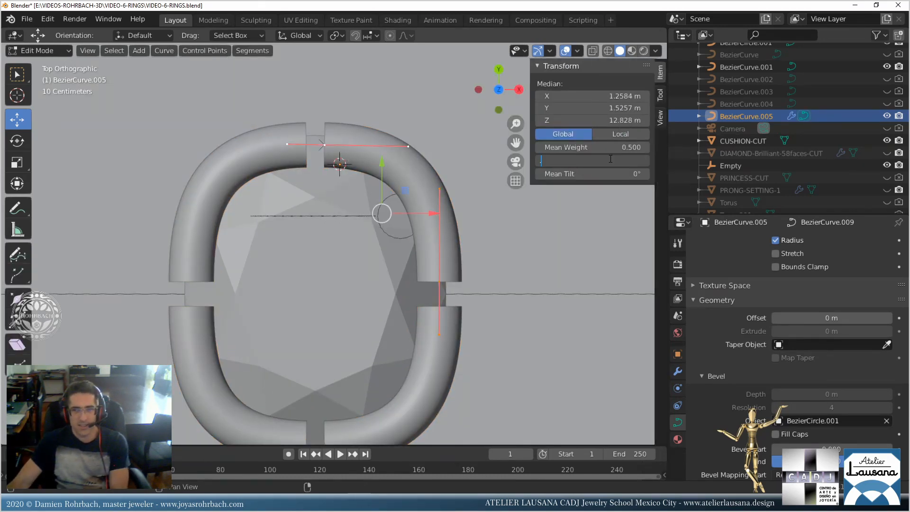
drag(616, 160, 609, 159)
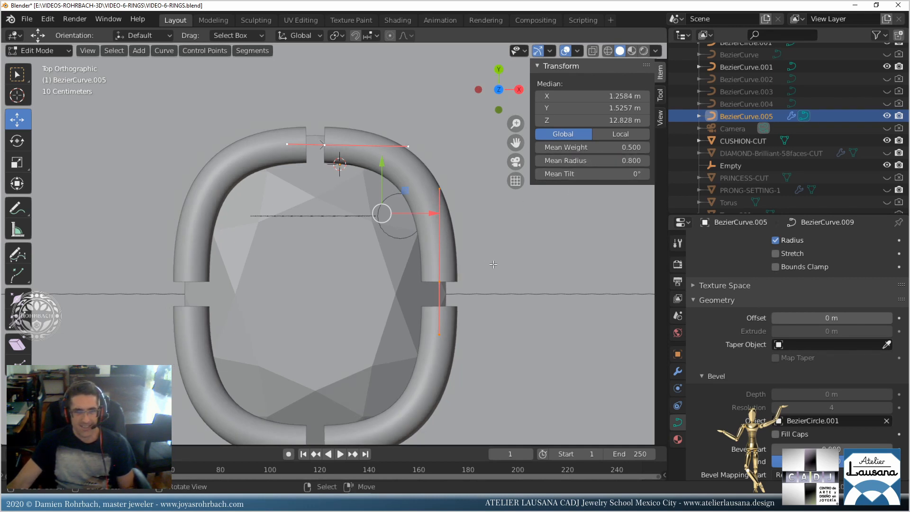
Lower the whole outline along Z to about 10.65 m, just beneath the gem's girdle, and save the file.
scroll(493, 265, down, 3)
middle_drag(491, 272, 315, 259)
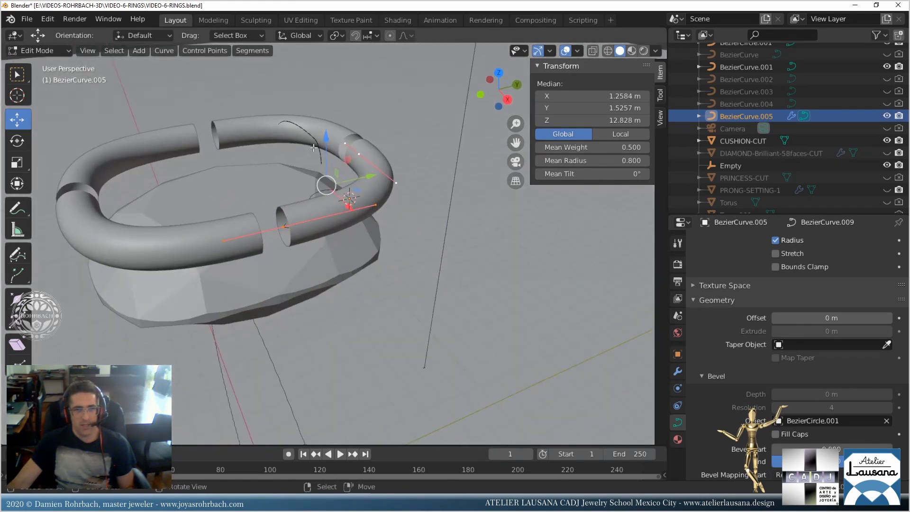
drag(326, 139, 341, 224)
scroll(341, 224, down, 4)
middle_drag(337, 279, 356, 276)
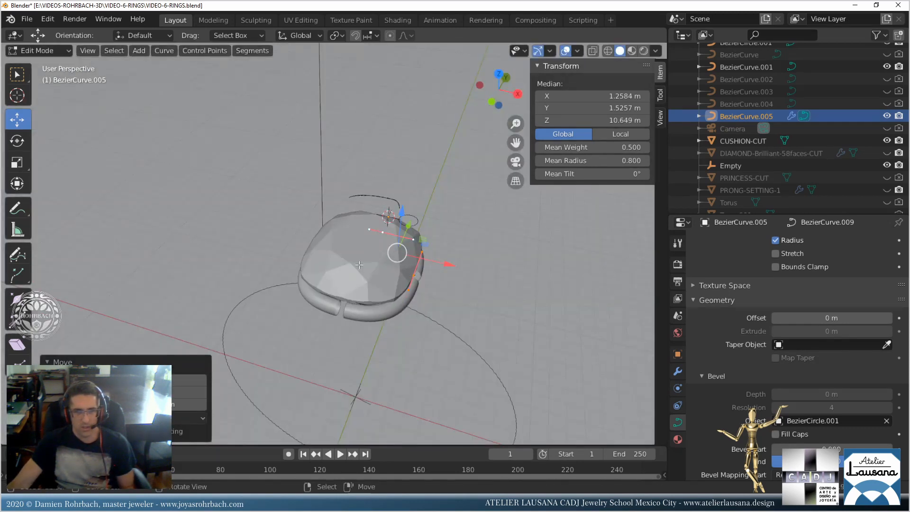
key(KP_1)
scroll(406, 165, up, 3)
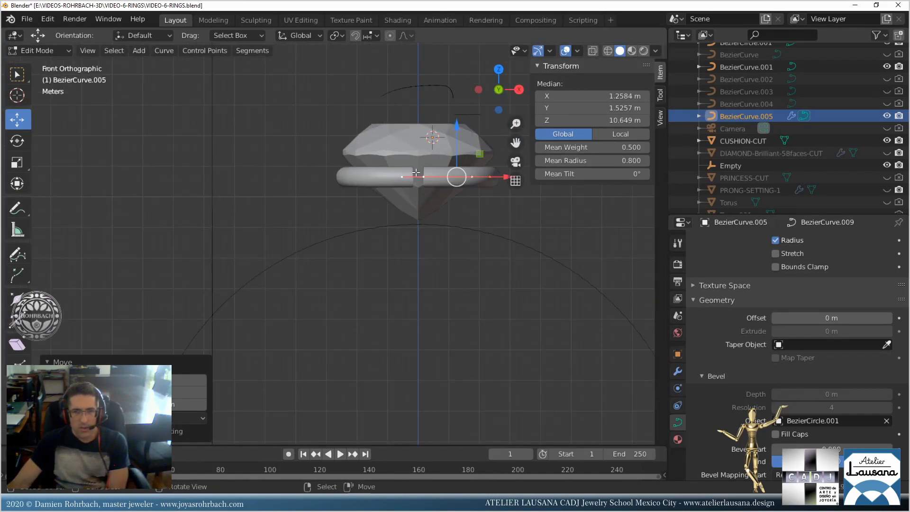
shift+middle_drag(481, 155, 413, 281)
scroll(427, 219, up, 2)
Enable Clipping in the outline curve's Mirror modifier.
key(KP_7)
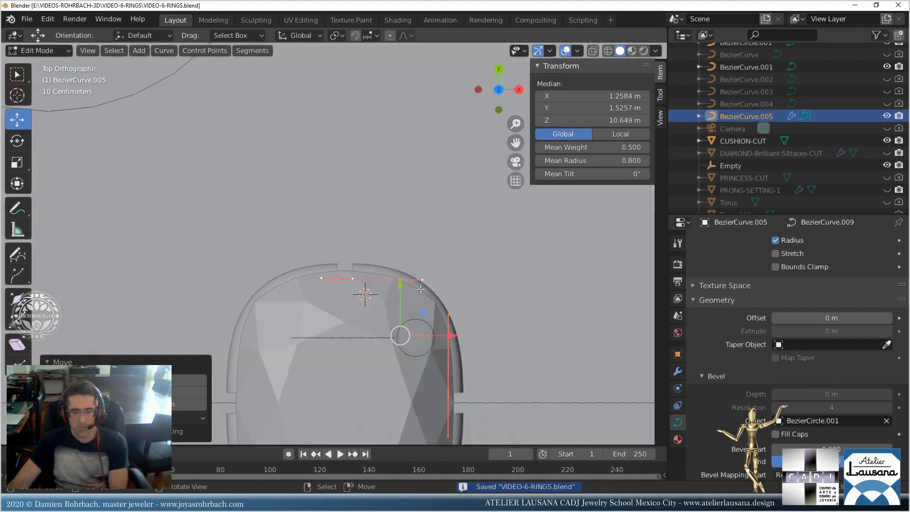
scroll(421, 287, down, 3)
scroll(421, 285, up, 5)
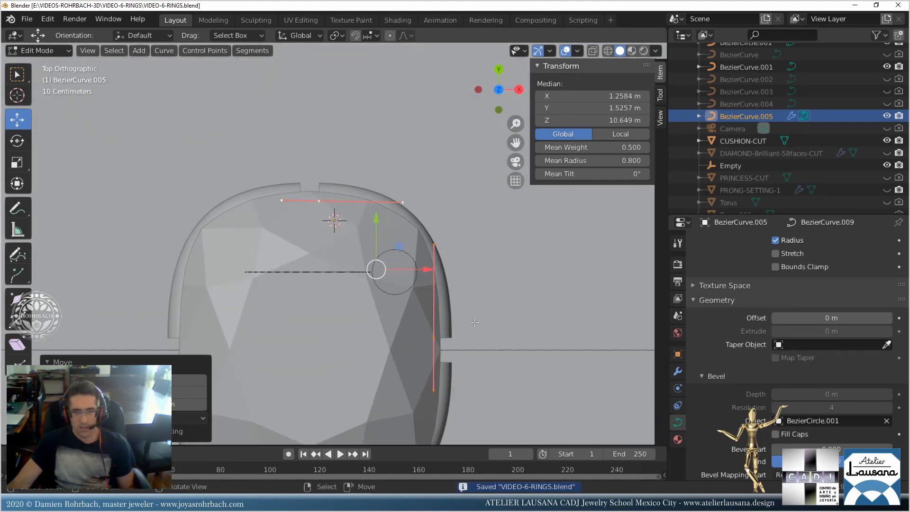
click(678, 372)
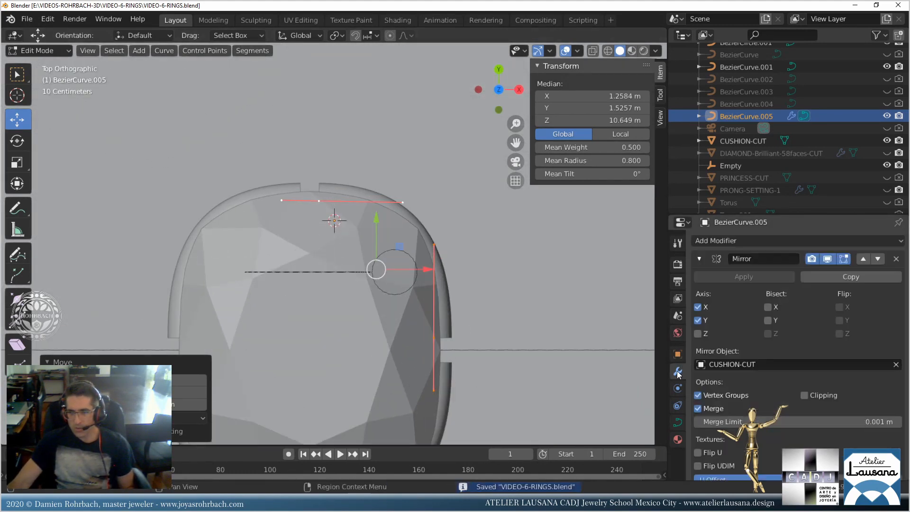
click(807, 396)
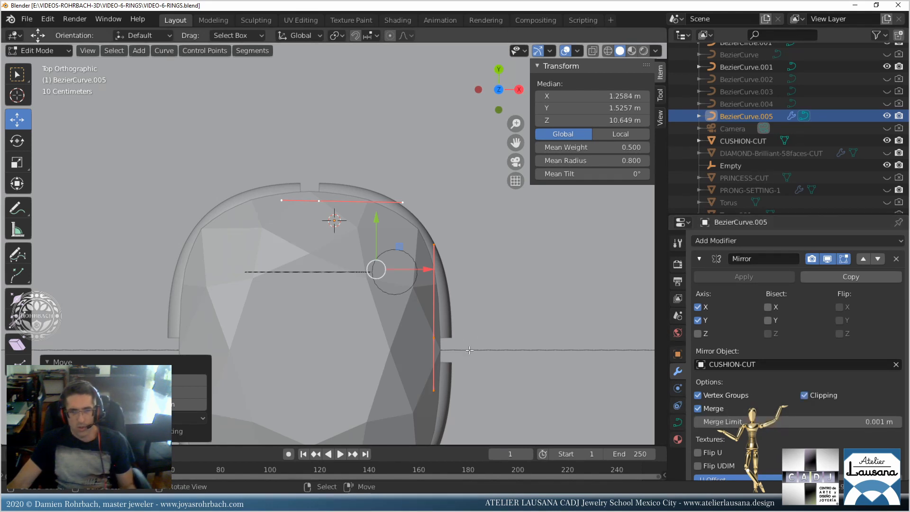
Move the right endpoint along Y and the upper endpoint along X onto the mirror axes to close the tube's gaps.
click(435, 337)
drag(436, 286, 433, 350)
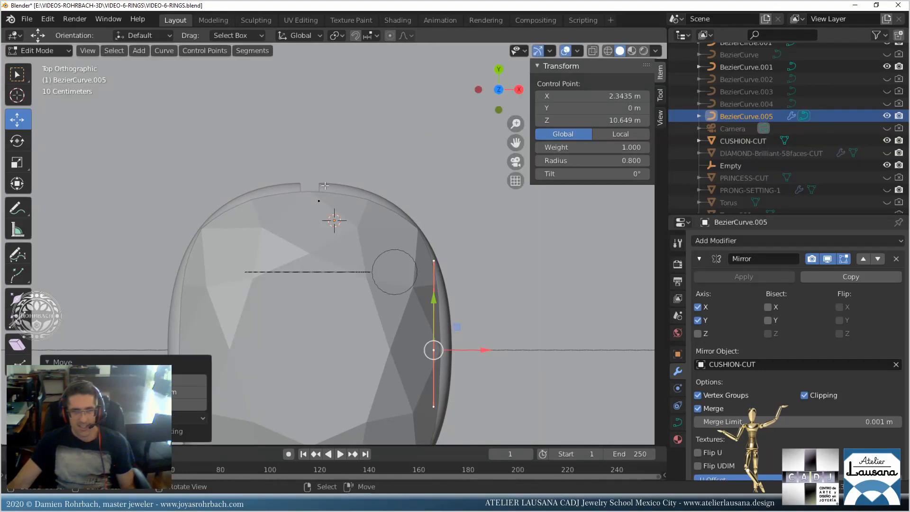
click(318, 200)
drag(357, 199, 353, 197)
Move the upper endpoint's right handle outward to about X 1.61 m, Y 2.87 m.
click(384, 202)
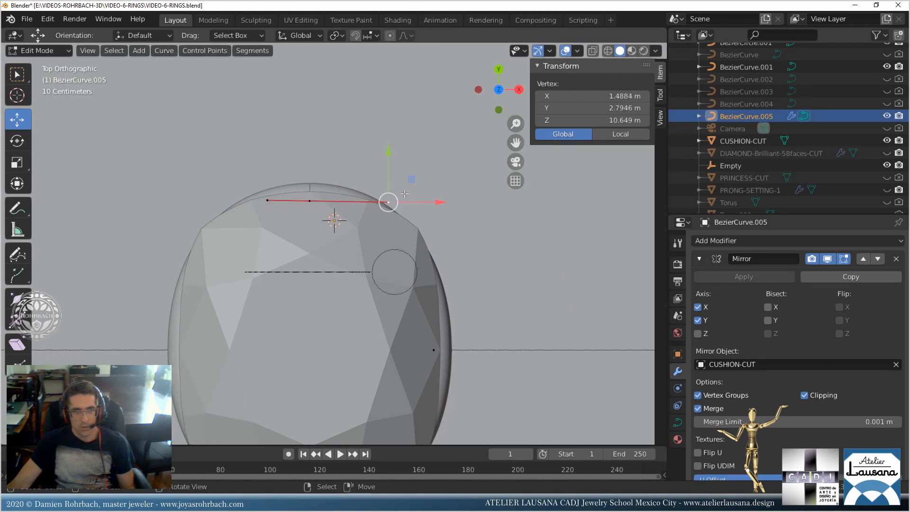
key(g)
click(415, 187)
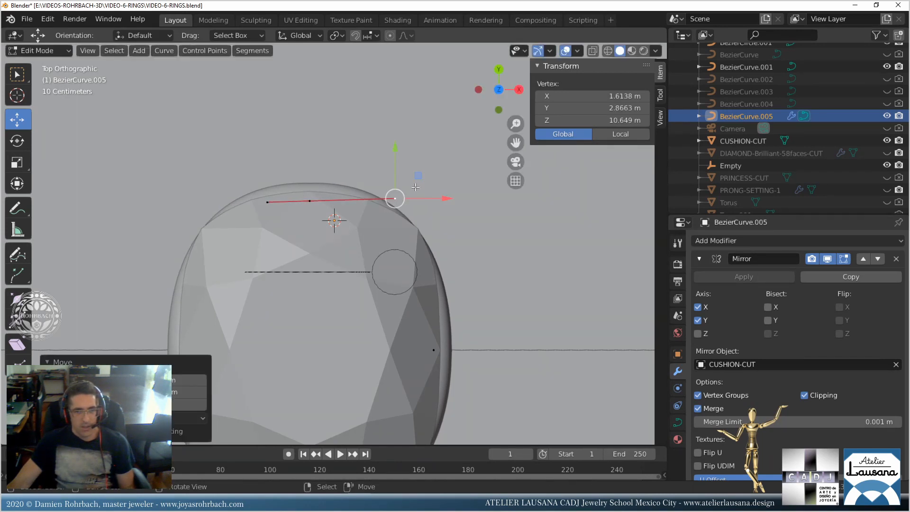
Subdivide the segment between both endpoints and move the new corner point outward to about X 1.93 m, Y 2.18 m.
click(432, 344)
shift+click(333, 198)
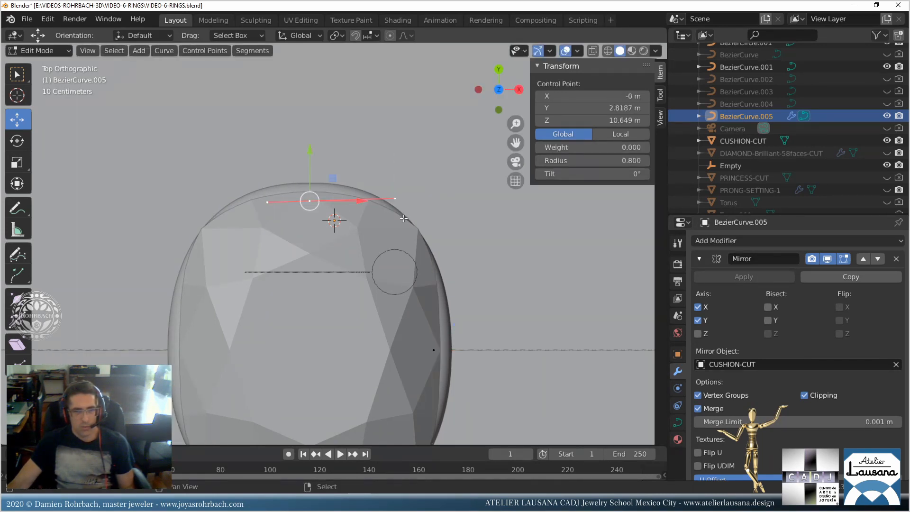
right_click(458, 231)
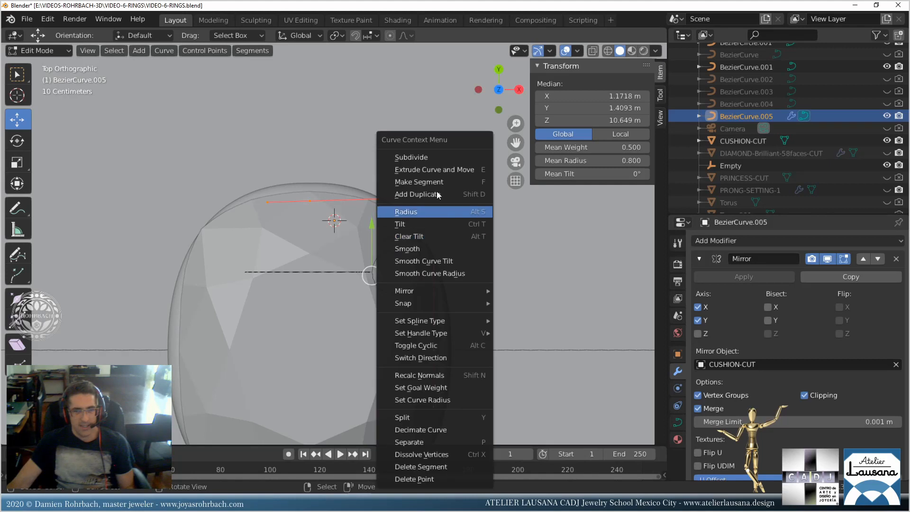
click(423, 151)
key(g)
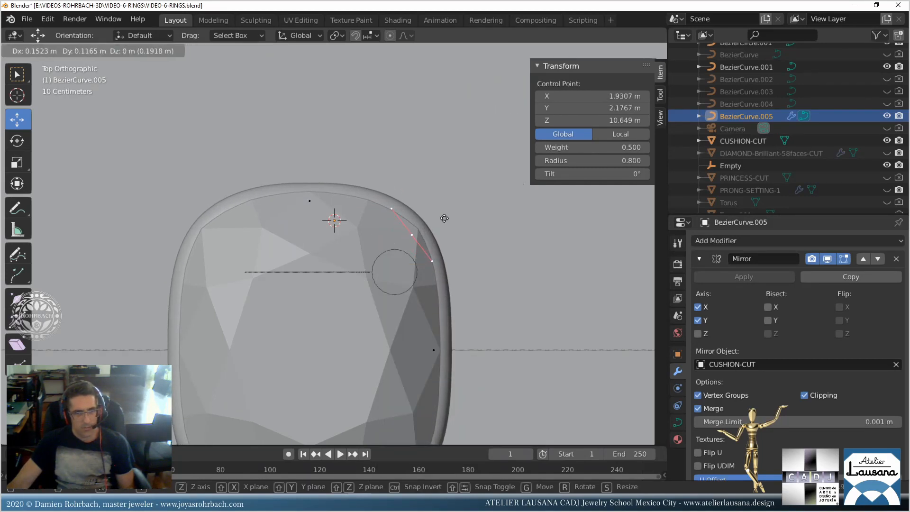
click(444, 218)
Adjust the corner point's upper handle slightly so the tube follows the gem's rounded corner.
scroll(434, 242, down, 4)
scroll(386, 248, up, 4)
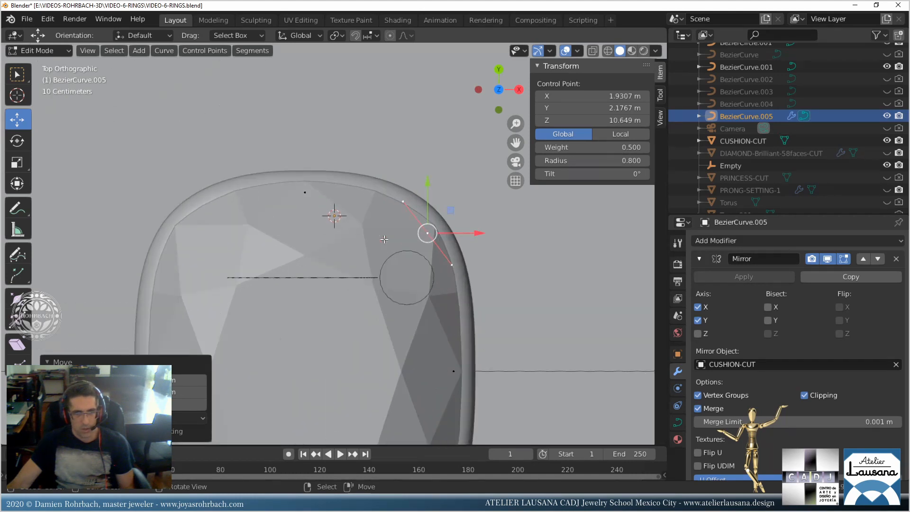
click(434, 182)
key(g)
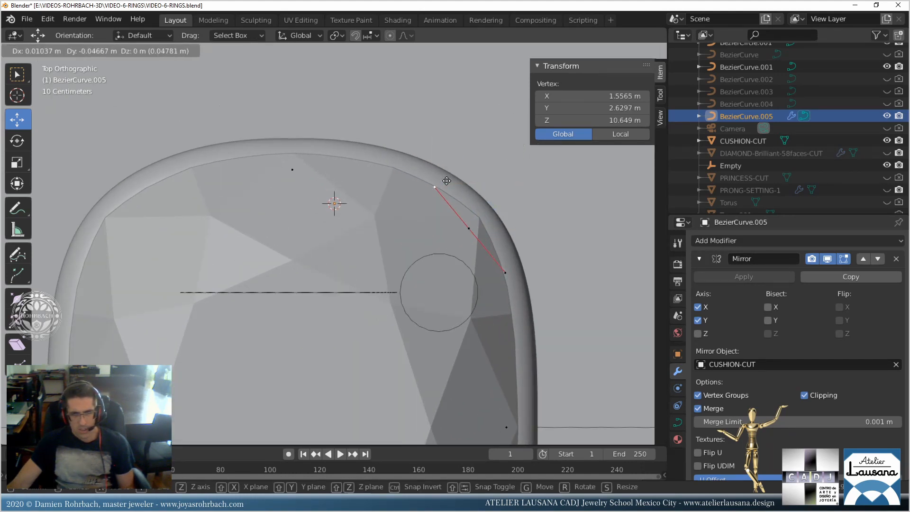
click(434, 184)
Move the top-middle point's right handle to about X 0.74 m, Y 2.84 m to refine the upper edge.
click(292, 169)
click(366, 167)
key(g)
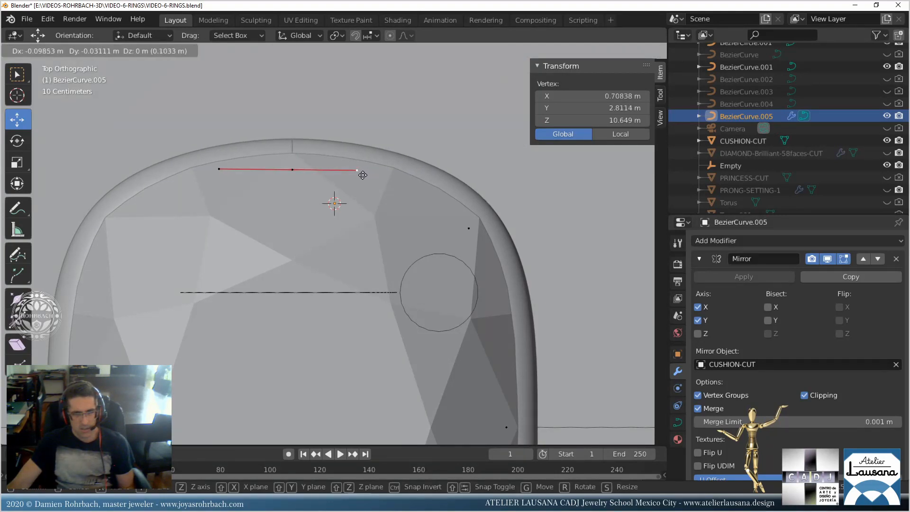
click(365, 173)
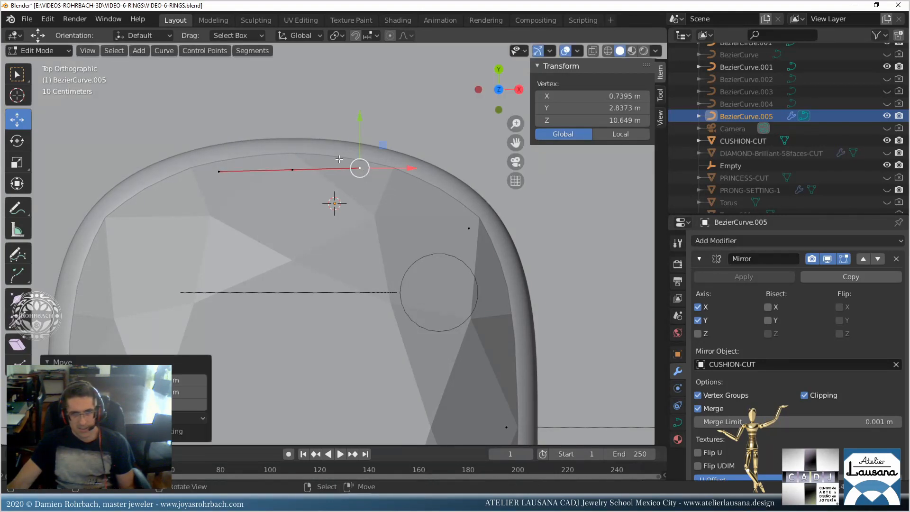
Select all control points of the bezel curve and set their mean radius to 0.7.
scroll(339, 159, down, 5)
middle_drag(383, 346, 332, 245)
shift+click(334, 281)
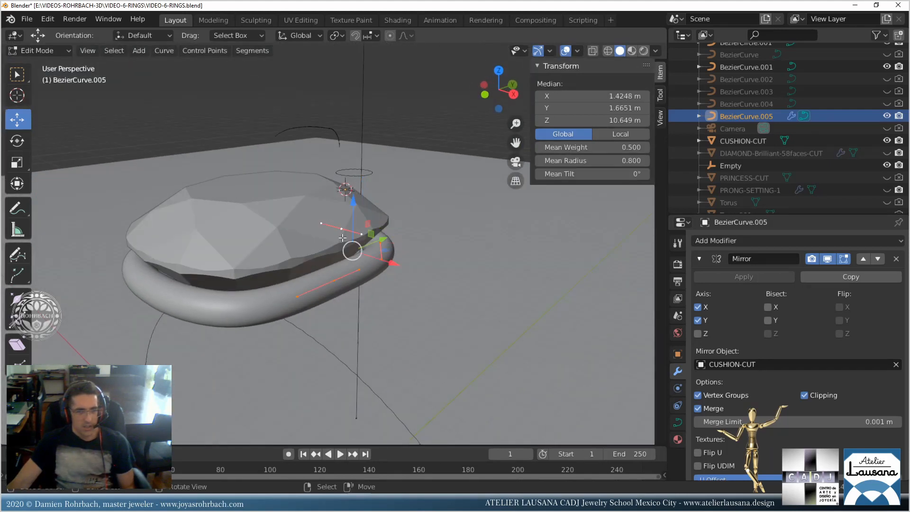
double_click(616, 162)
text(0.8)
key(Return)
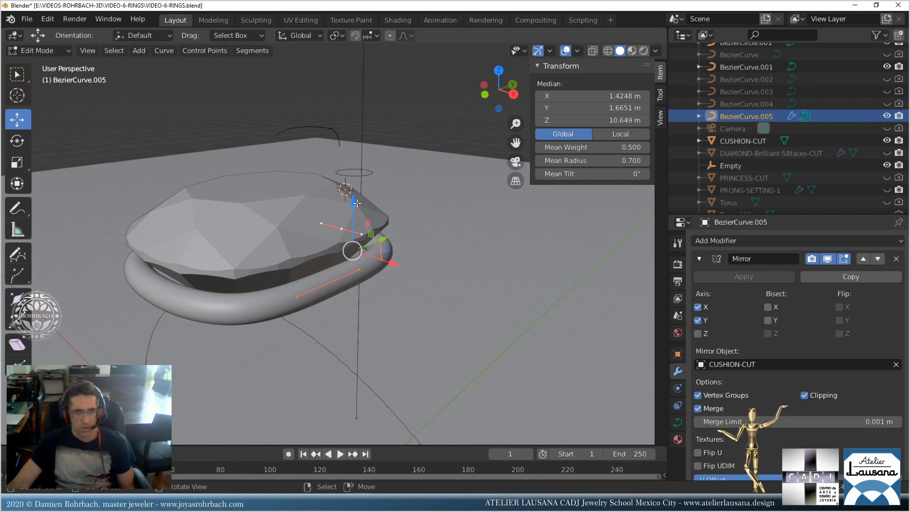
Raise the bezel's control points vertically to about Z 10.715 m beneath the girdle and save the file.
drag(357, 203, 360, 200)
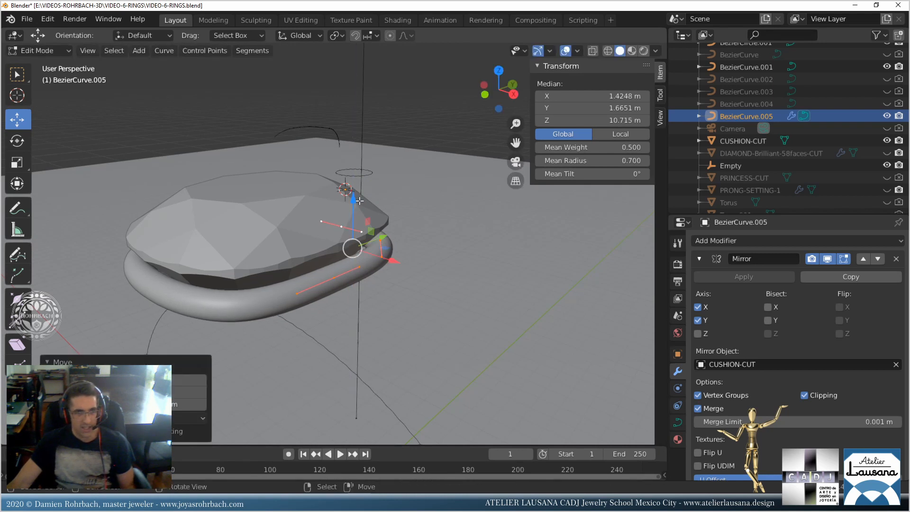
middle_drag(360, 200, 405, 292)
scroll(380, 250, down, 5)
key(ctrl+s)
scroll(404, 293, up, 4)
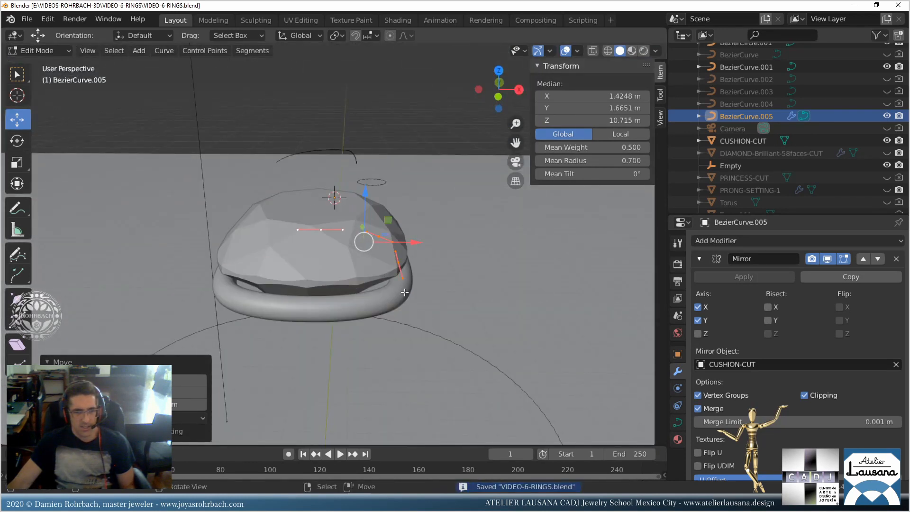
Duplicate the bezel curve as an object and move the copy straight down to about Z 10.61 m, below the gem's tip.
key(a)
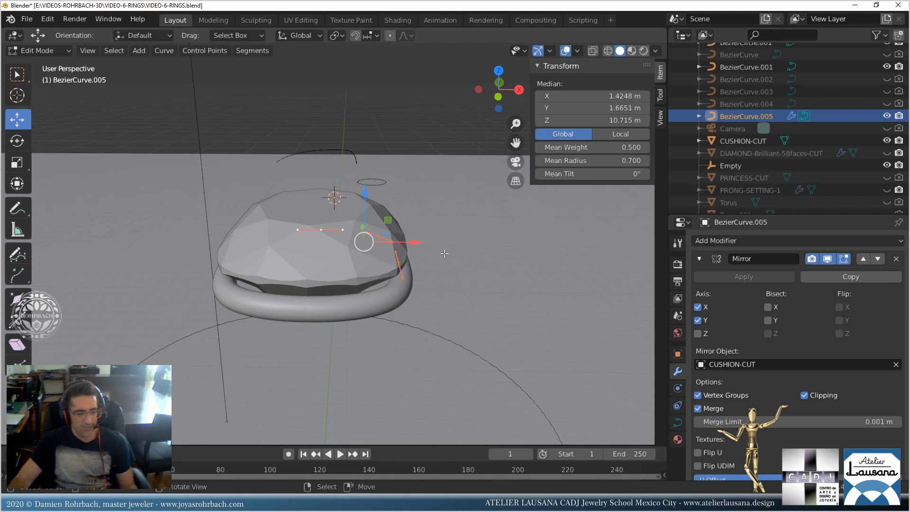
key(Tab)
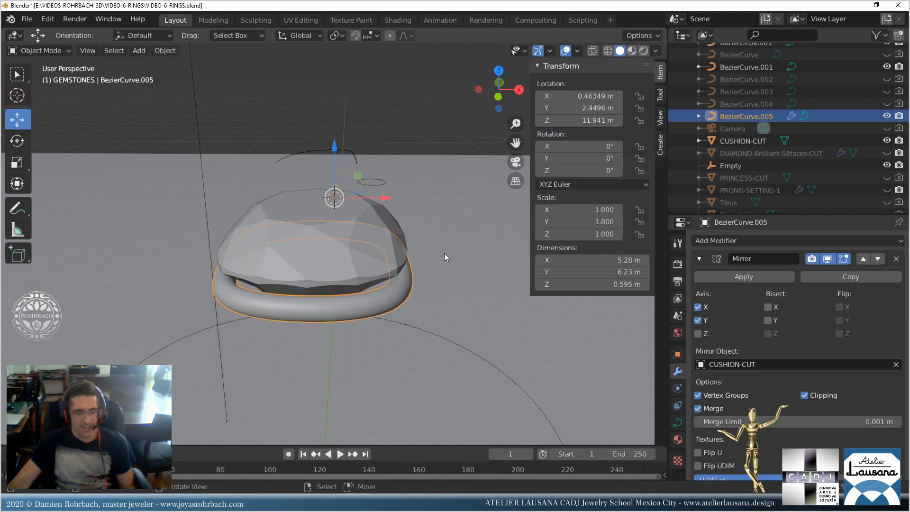
key(shift+d)
right_click(444, 258)
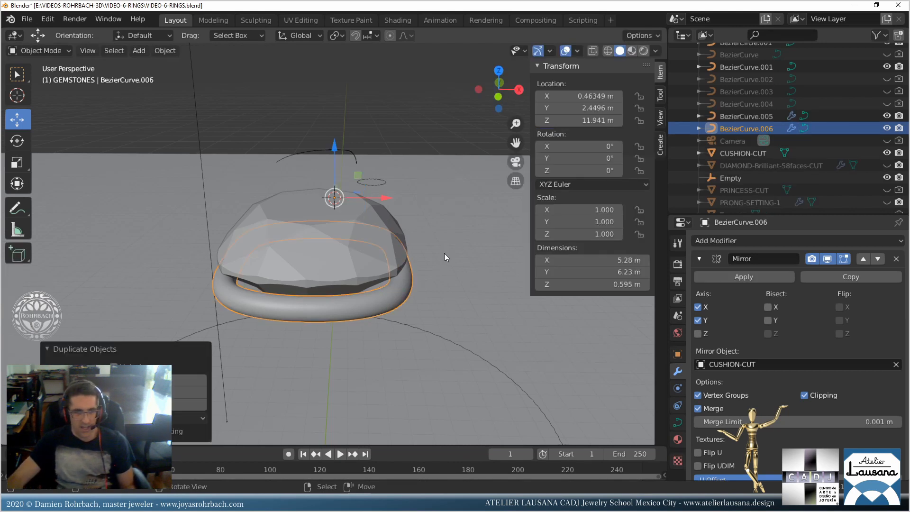
key(KP_1)
drag(334, 147, 334, 187)
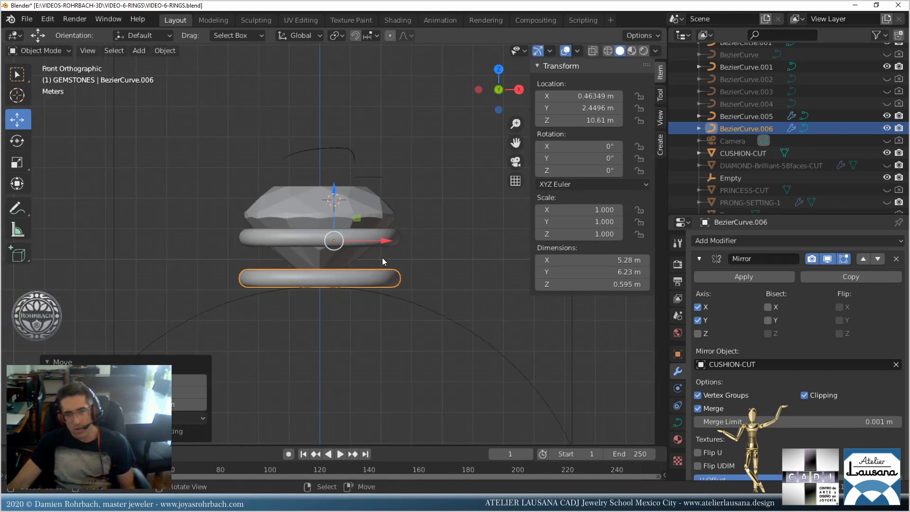
Scale the lower ring's control points inward until their median is at about X 1.21 m, Y 1.41 m.
key(Tab)
middle_drag(382, 258, 487, 264)
key(s)
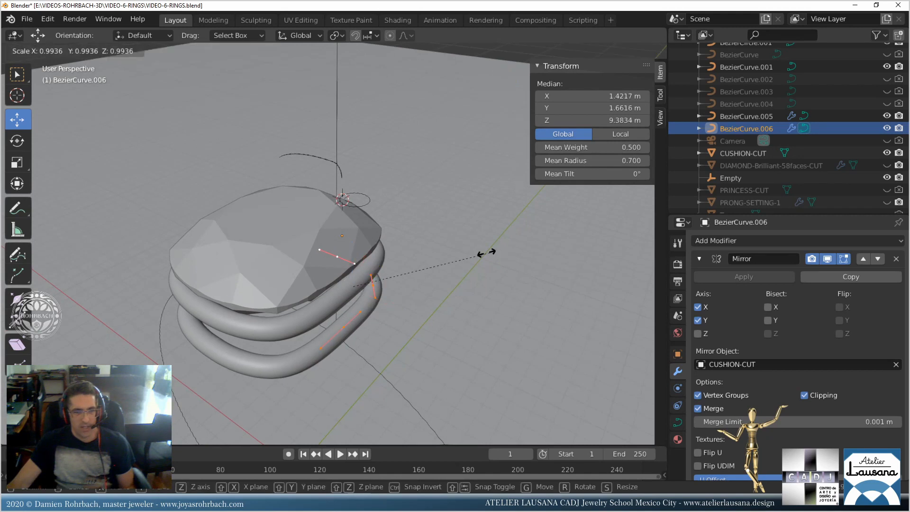
click(427, 270)
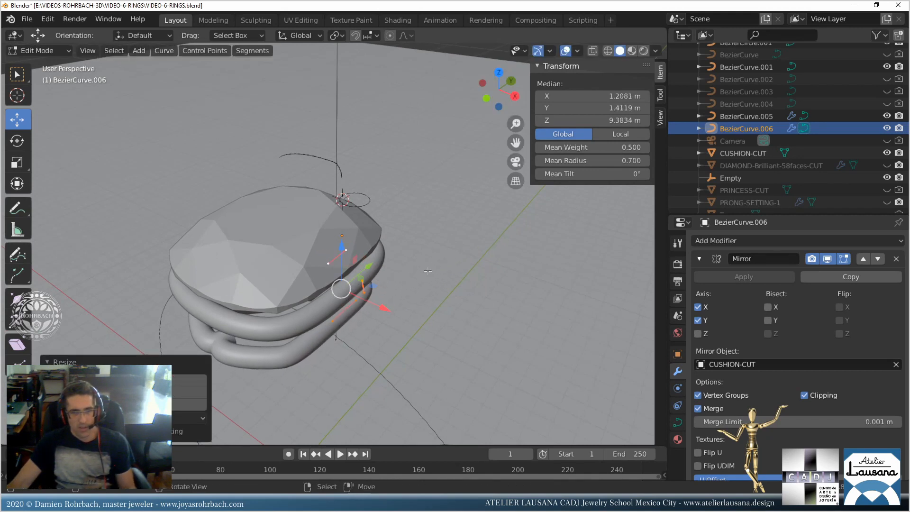
Isolate the lower ring in top view and move the top-middle point's upper handle to about X 0.71 m, Y 2.29 m.
key(KP_7)
scroll(406, 286, up, 2)
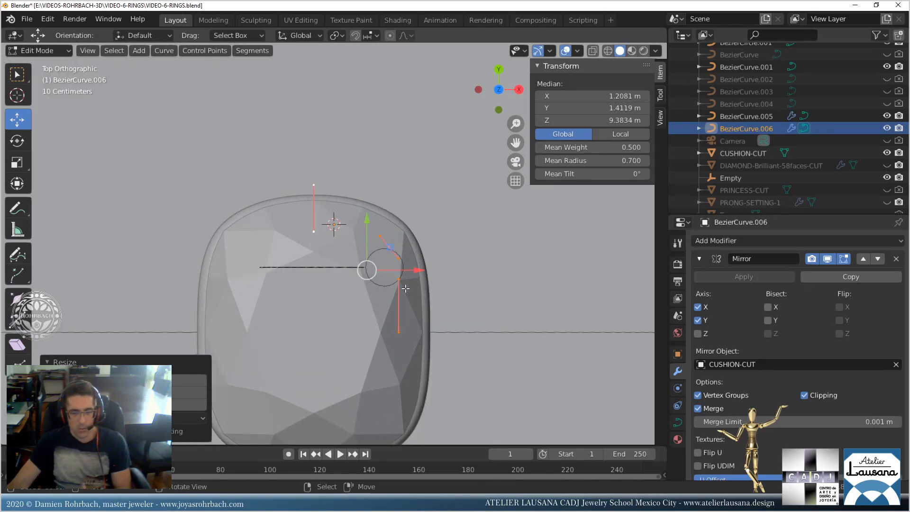
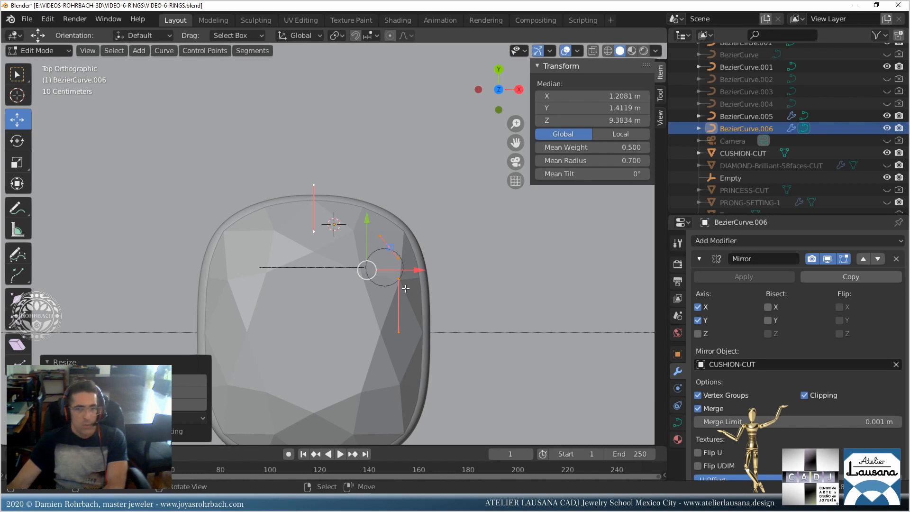
key(KP_Divide)
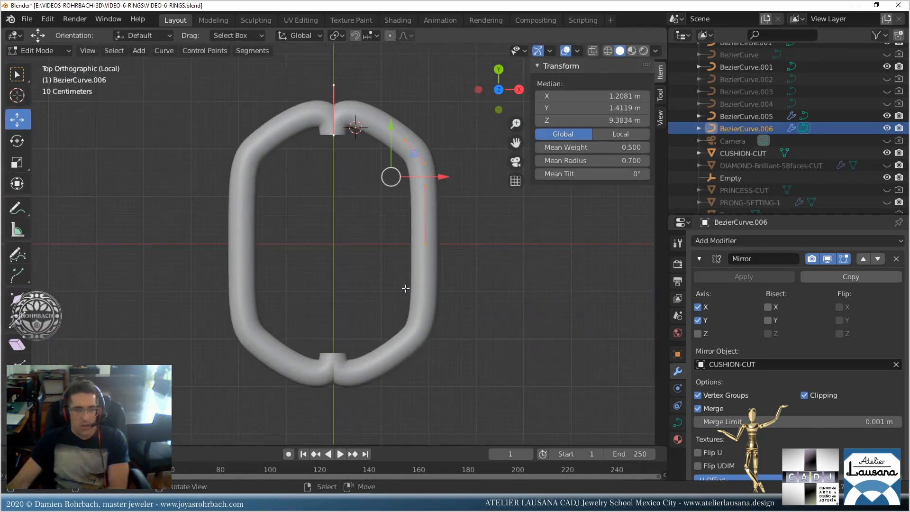
shift+middle_drag(378, 199, 362, 279)
right_click(323, 174)
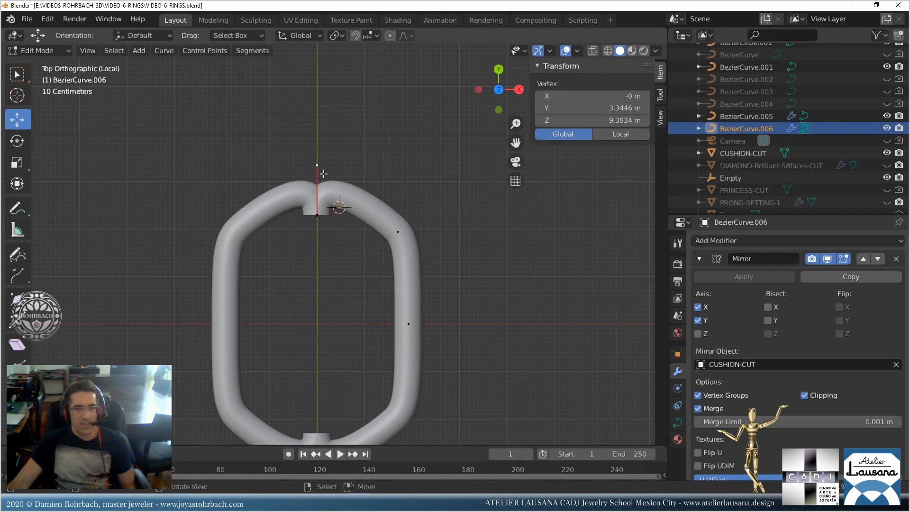
drag(332, 160, 367, 210)
click(806, 397)
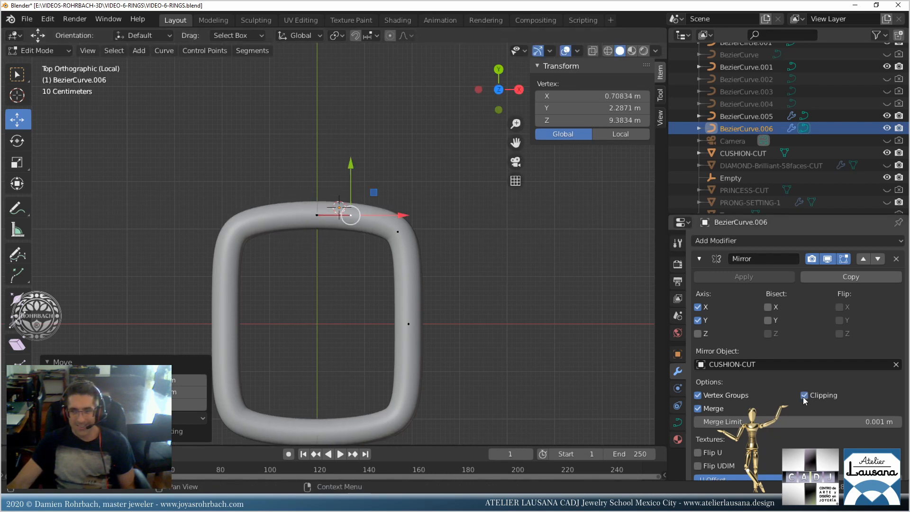
Level the top-middle point's handles on both sides of the mirror axis, then show the gem and other objects again.
click(327, 215)
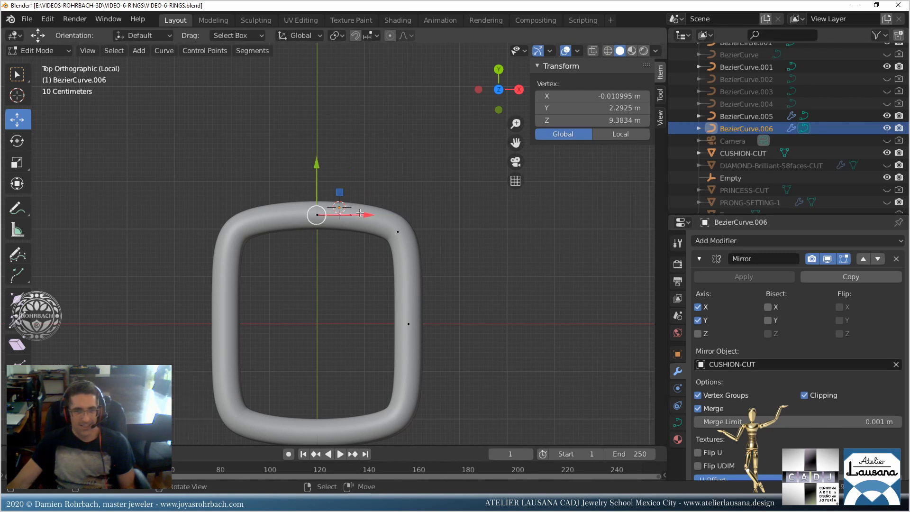
mouse_move(376, 210)
mouse_down()
mouse_move(317, 214)
mouse_move(362, 215)
mouse_up()
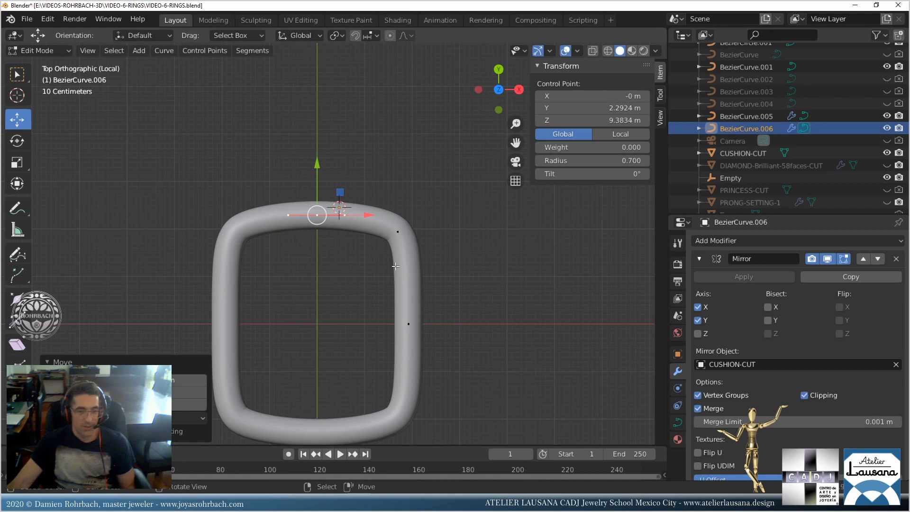
key(KP_Divide)
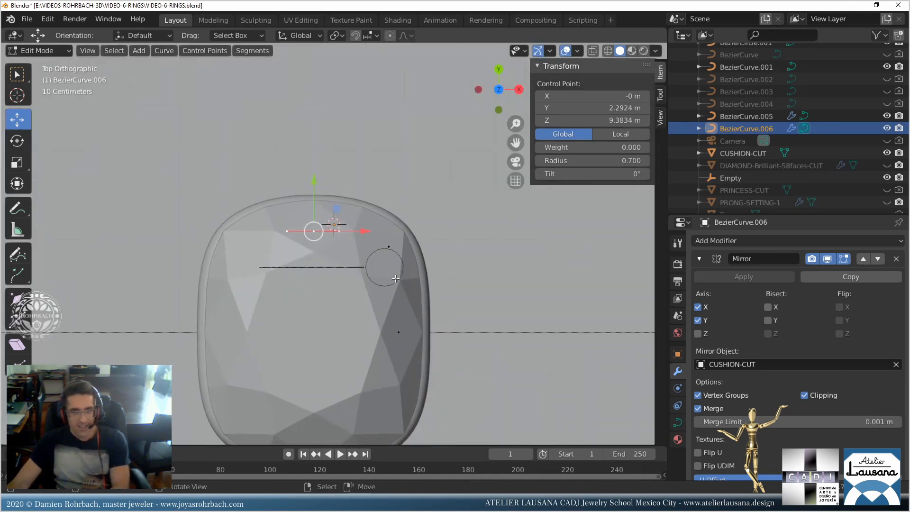
middle_drag(395, 266, 293, 224)
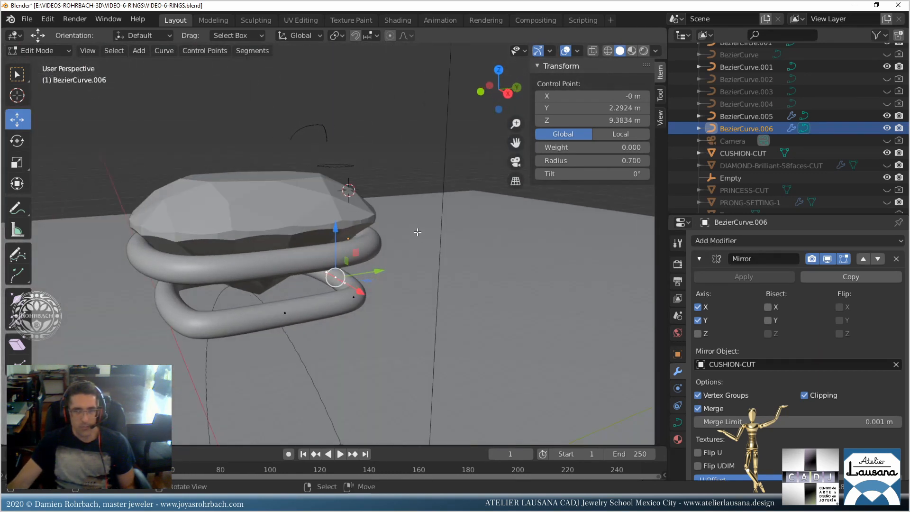
Set the mean radius of all the lower ring's control points to 0.65, leave curve editing and save the file.
key(a)
click(600, 161)
text(.6)
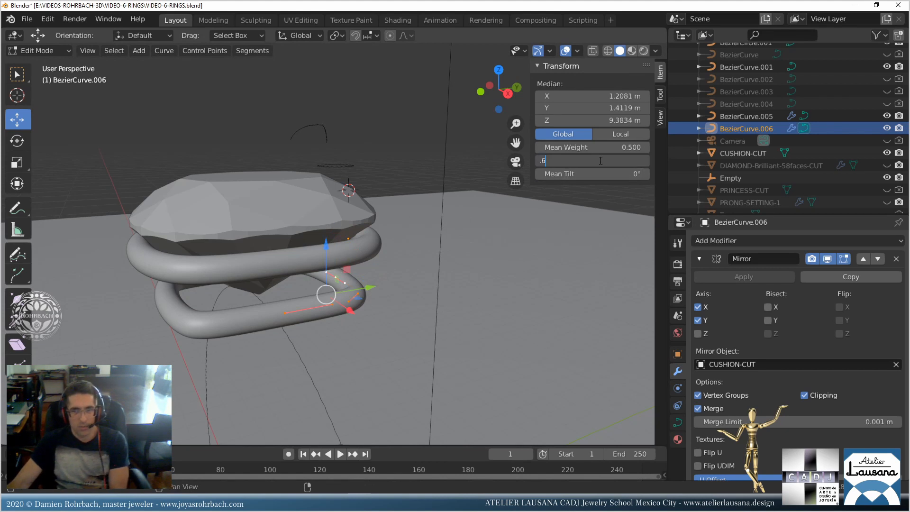
key(Return)
click(594, 157)
text(.)
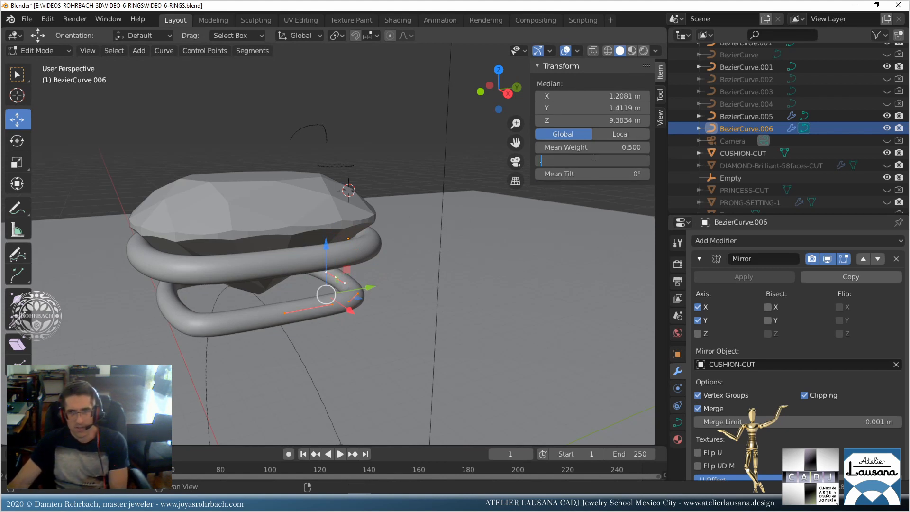
text(65)
key(Return)
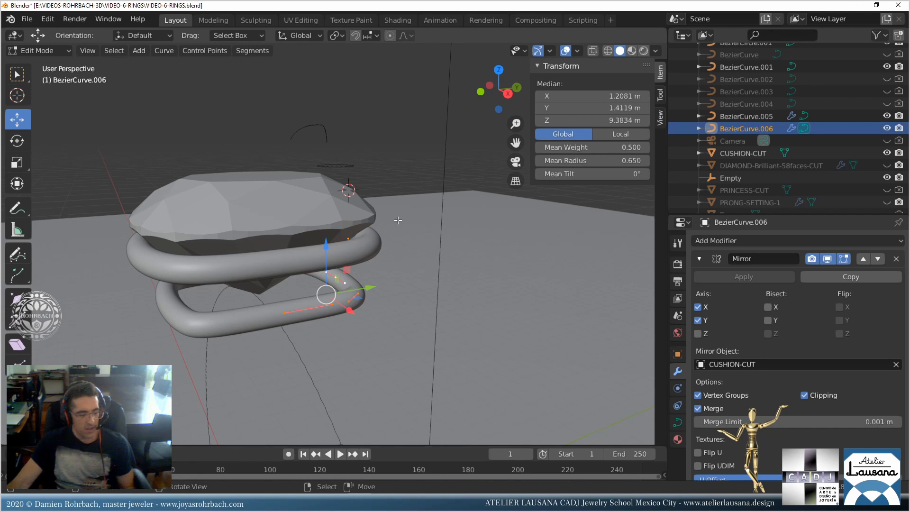
key(Tab)
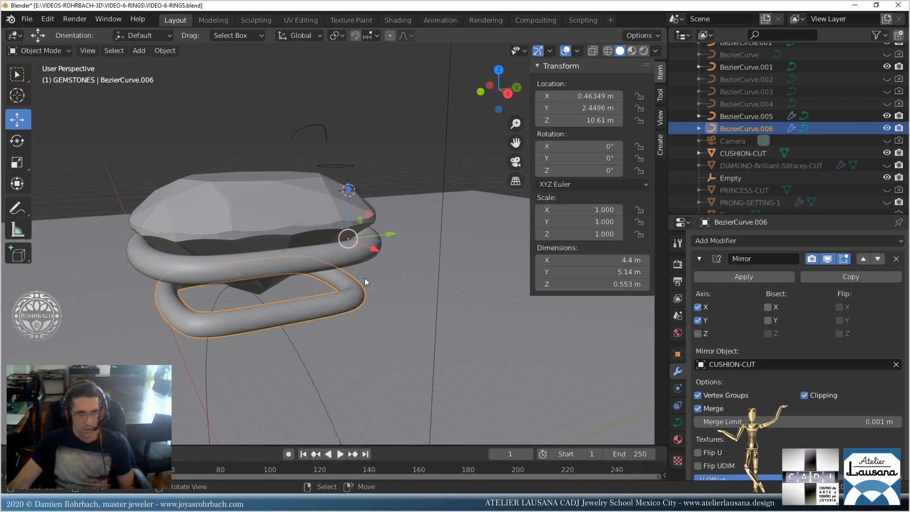
middle_drag(365, 277, 367, 226)
key(ctrl+s)
Check the spacing of both rings against the gem and the finger-size circle from the front, and save the file.
middle_drag(312, 218, 399, 240)
key(KP_1)
scroll(374, 274, up, 4)
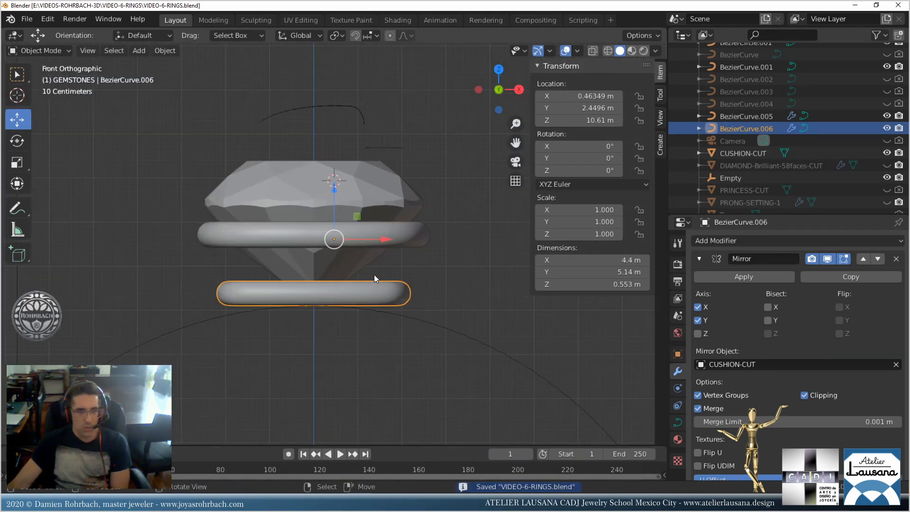
scroll(374, 275, down, 4)
shift+middle_drag(394, 311, 364, 244)
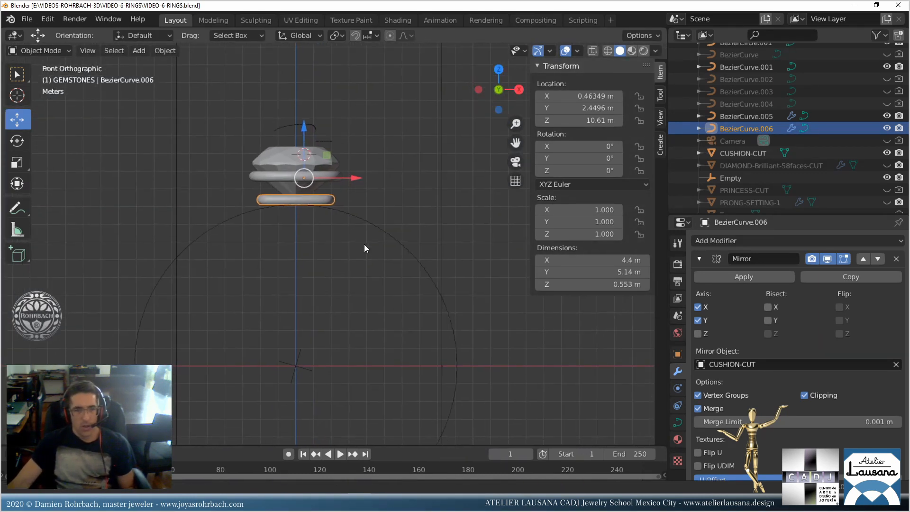
click(753, 241)
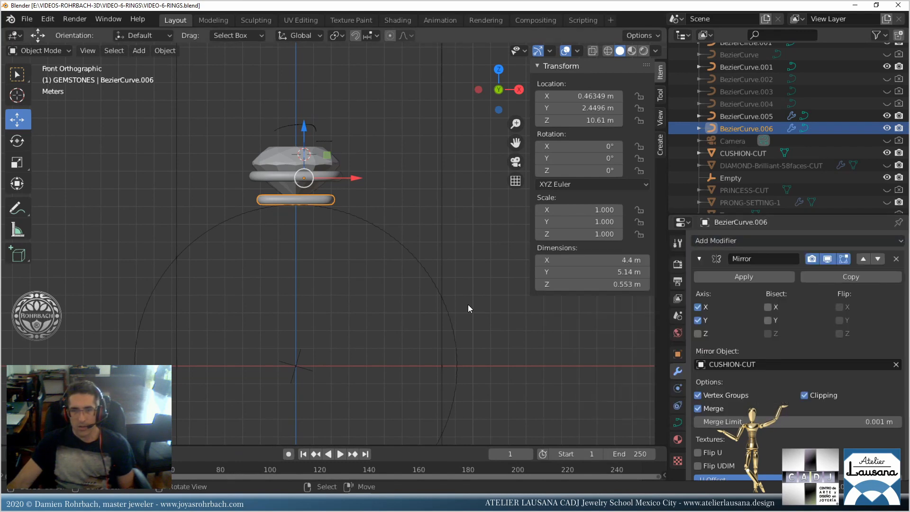
scroll(273, 150, up, 2)
key(ctrl+s)
scroll(332, 190, up, 3)
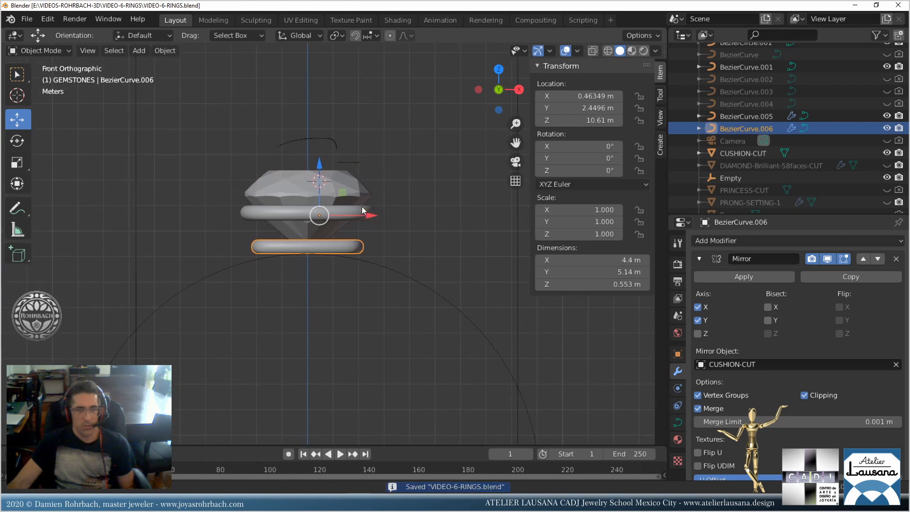
Place the 3D cursor at the lower ring's right end in front view and add a Bezier curve aligned to the view.
middle_drag(359, 240, 340, 249)
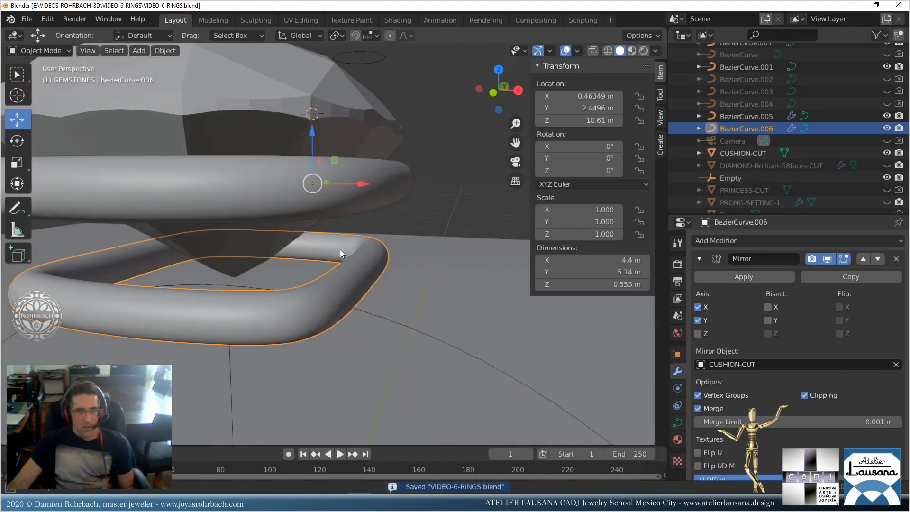
scroll(337, 251, down, 4)
key(KP_1)
scroll(341, 261, up, 3)
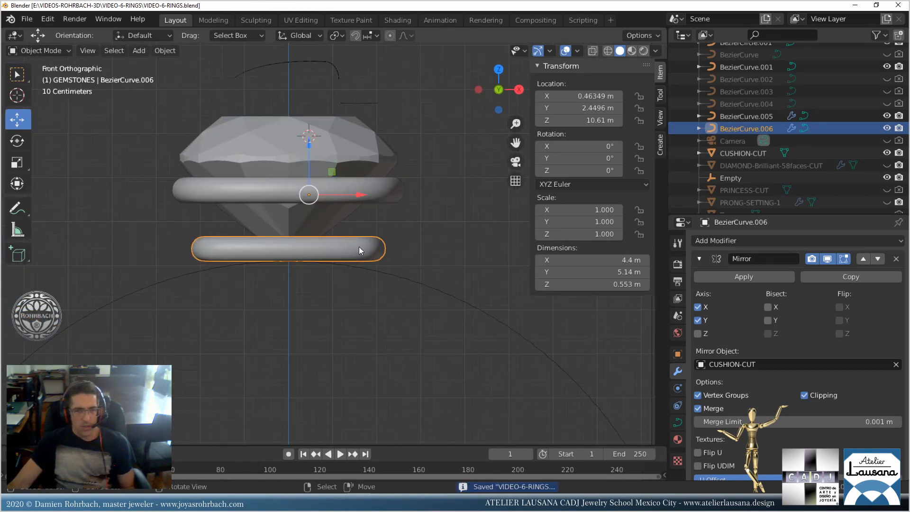
shift+right_click(366, 249)
click(139, 50)
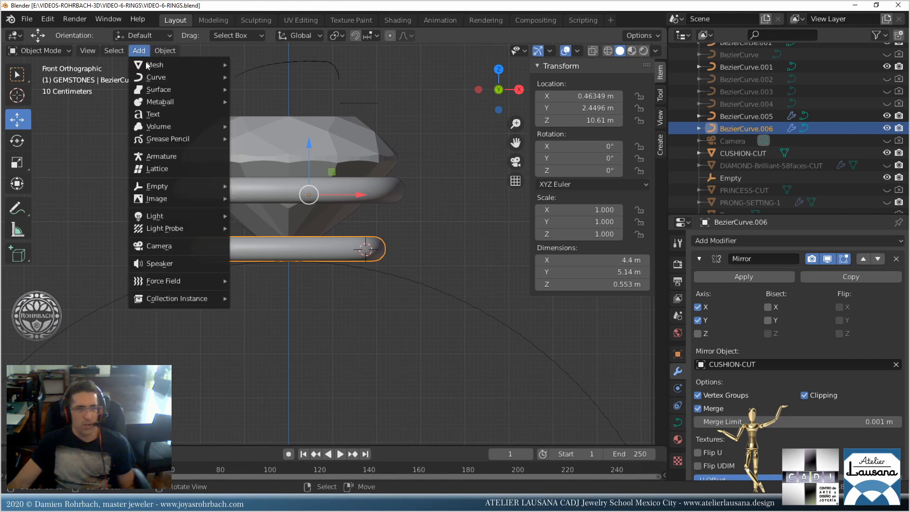
mouse_move(156, 78)
click(265, 76)
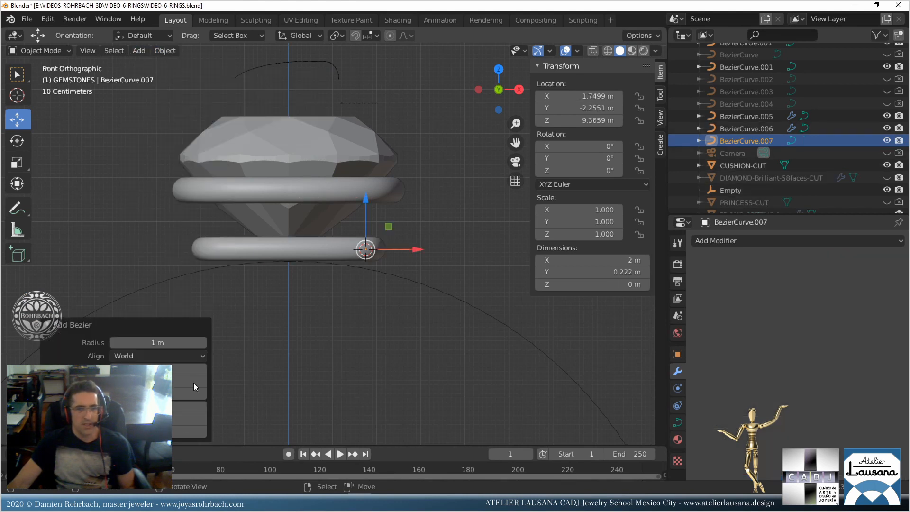
click(147, 352)
click(156, 370)
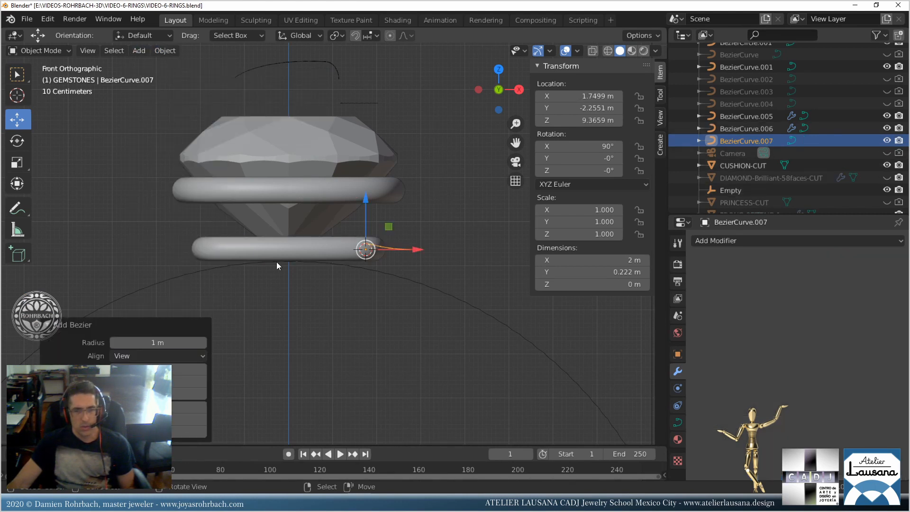
Move the new curve's right endpoint up beside the gem's crown and pull its inner handle down next to the upper ring.
key(Tab)
click(410, 248)
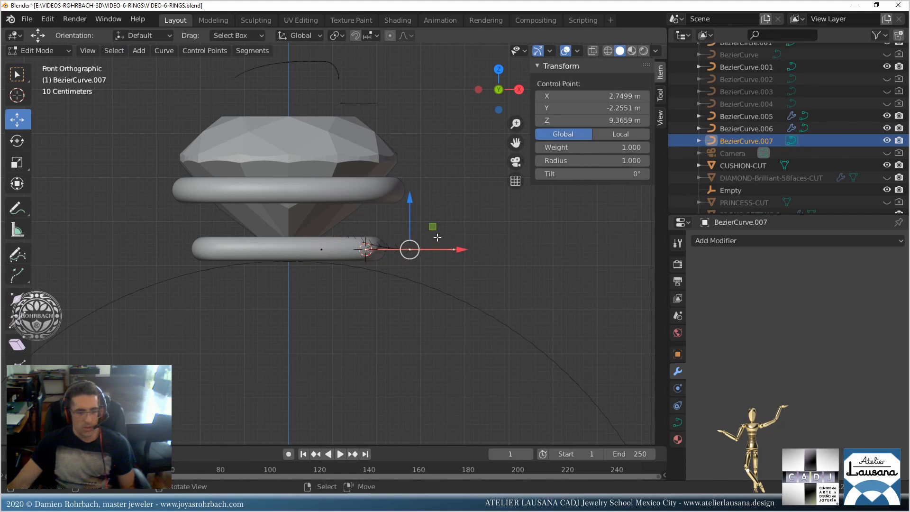
drag(434, 226, 418, 103)
right_drag(352, 129, 381, 162)
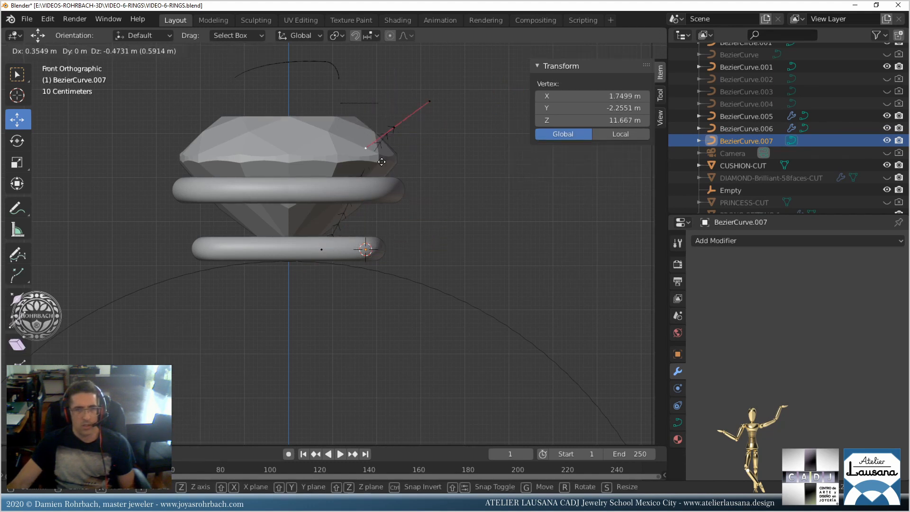
click(400, 191)
Move the prong curve's lower control point onto the lower ring's end and readjust the upper point and its inner handle beside the gem.
click(328, 252)
key(g)
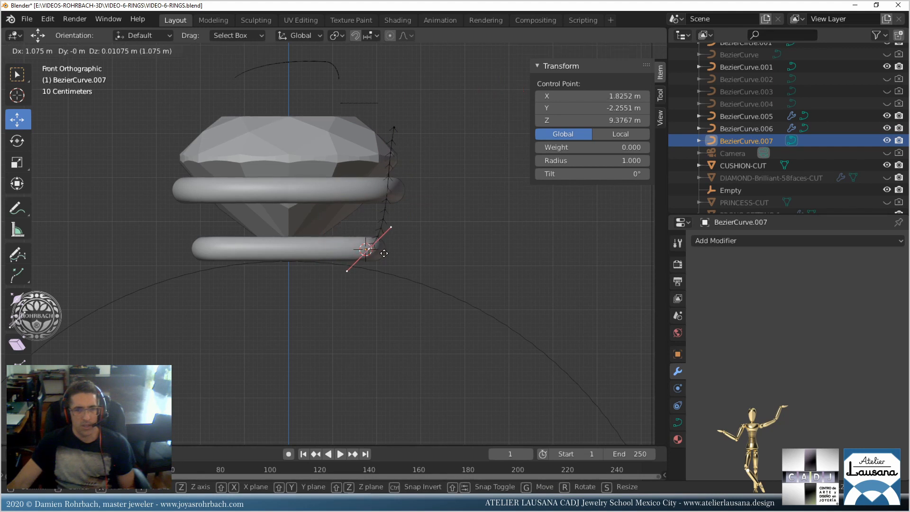
click(384, 253)
click(395, 133)
right_drag(387, 176, 393, 187)
right_drag(398, 134, 396, 141)
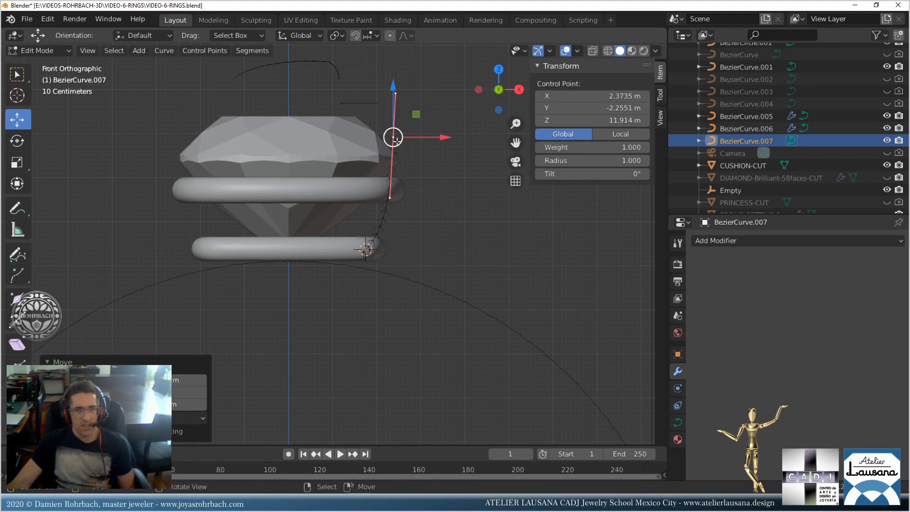
In the right side view, move the prong curve's upper control point outward along Y to the gem's outer edge.
middle_drag(417, 228, 264, 251)
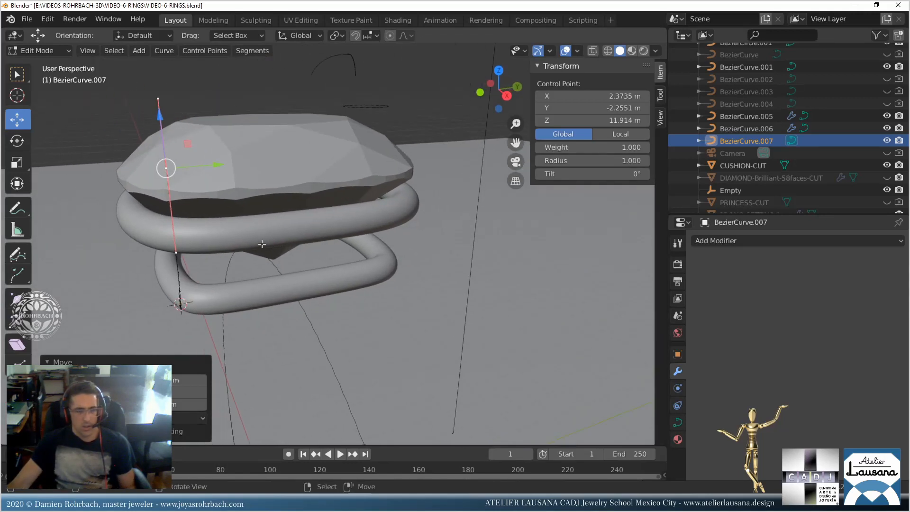
key(KP_3)
scroll(264, 251, up, 3)
shift+middle_drag(227, 205, 331, 256)
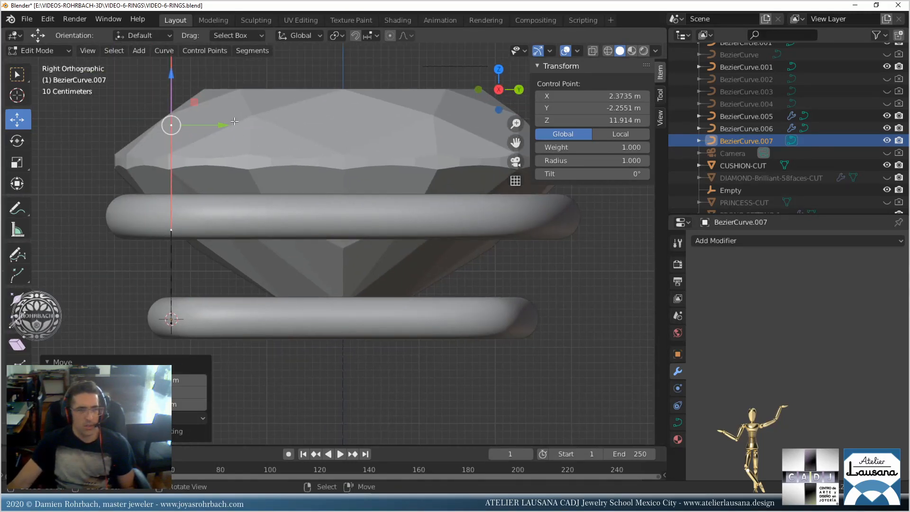
click(194, 134)
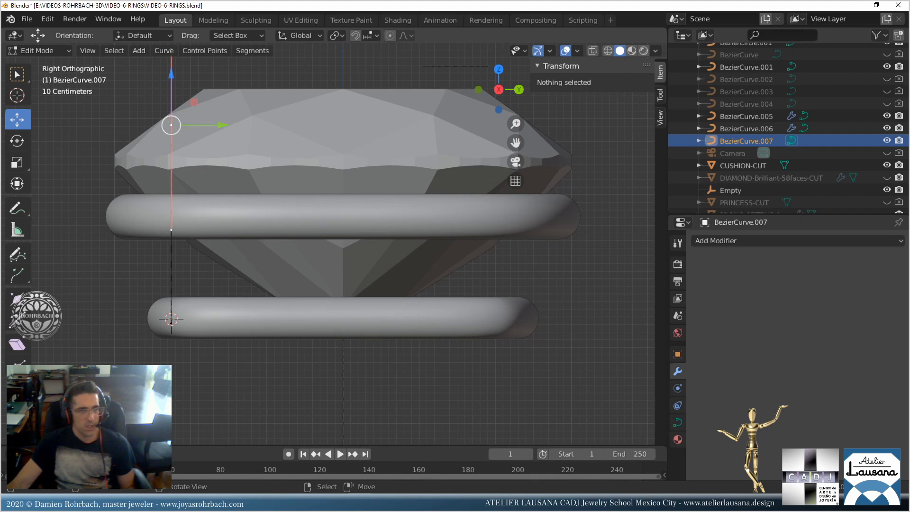
click(163, 123)
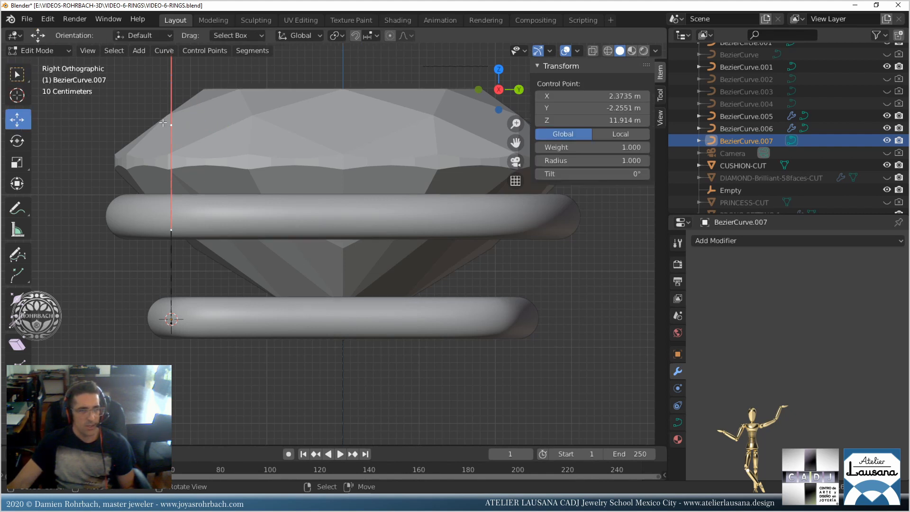
drag(231, 129, 172, 138)
Move the lower control point's upper handle outward so the prong curve bows away from the lower ring.
click(169, 315)
click(172, 286)
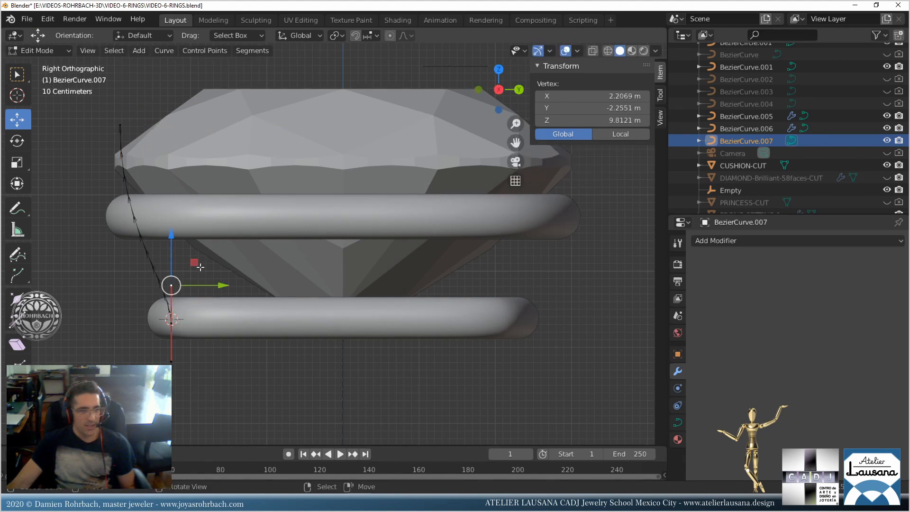
drag(192, 254, 169, 258)
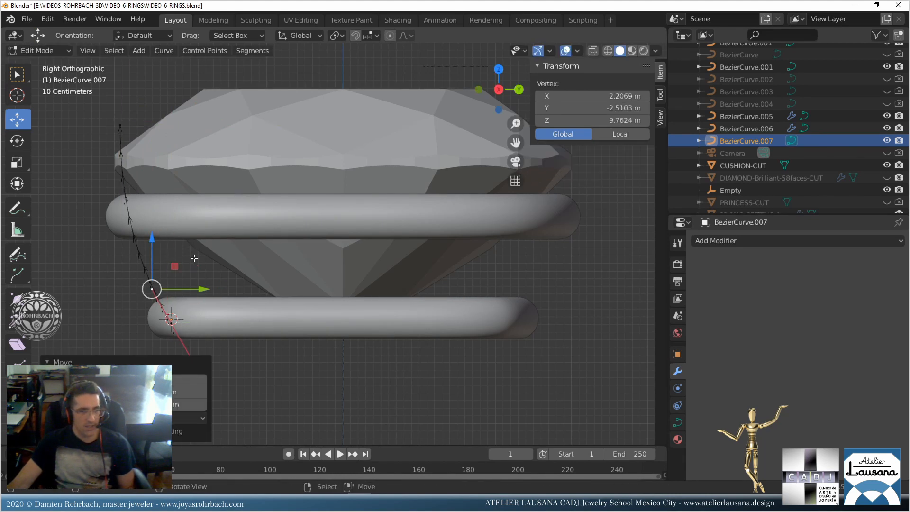
In top view, shift the whole prong curve inward at the gem's corner, leave curve editing and save the file.
middle_drag(194, 259, 219, 292)
scroll(219, 292, down, 4)
key(KP_7)
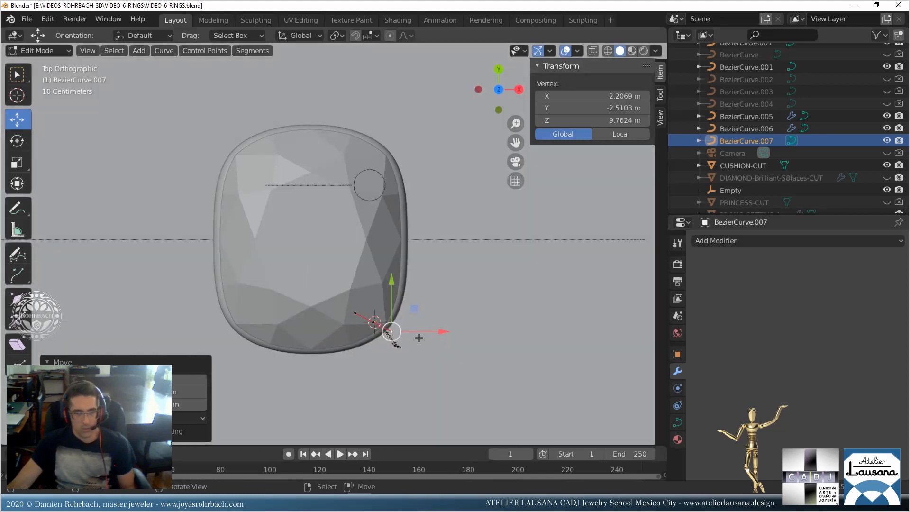
scroll(419, 338, up, 3)
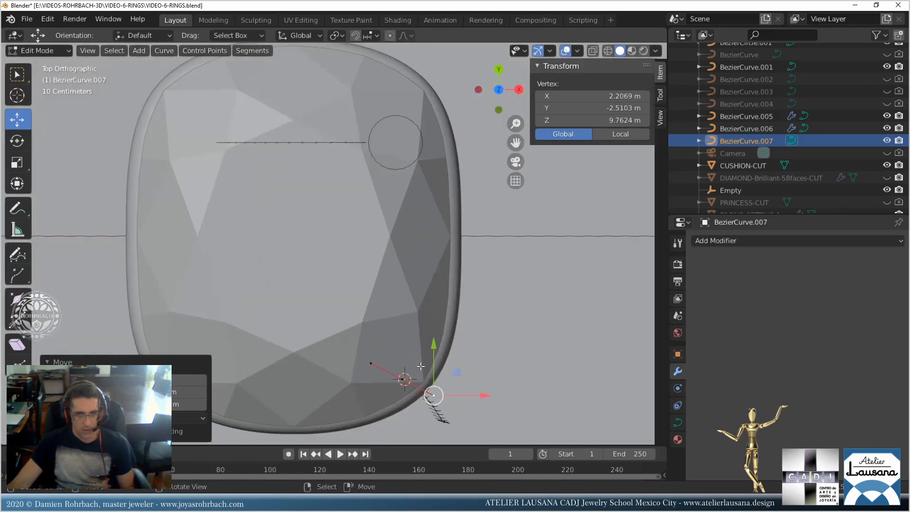
key(a)
key(g)
click(453, 333)
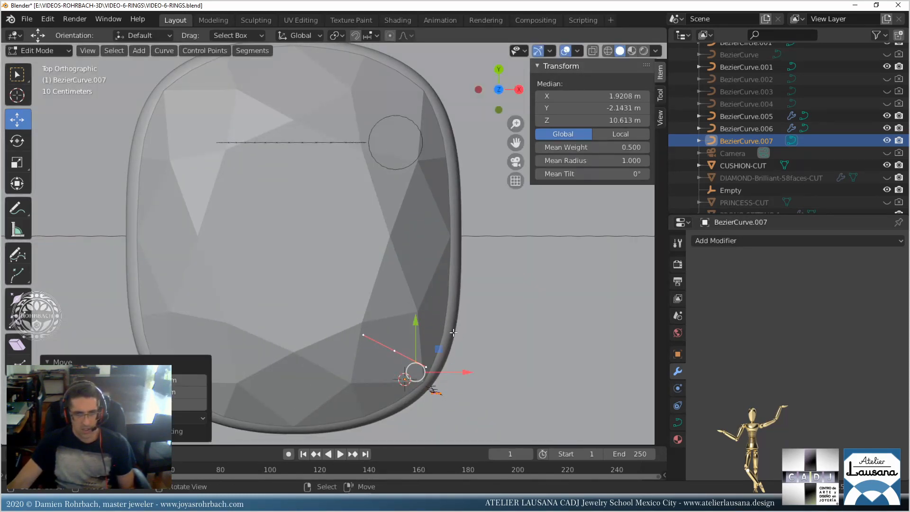
scroll(453, 333, down, 4)
middle_drag(453, 334, 436, 285)
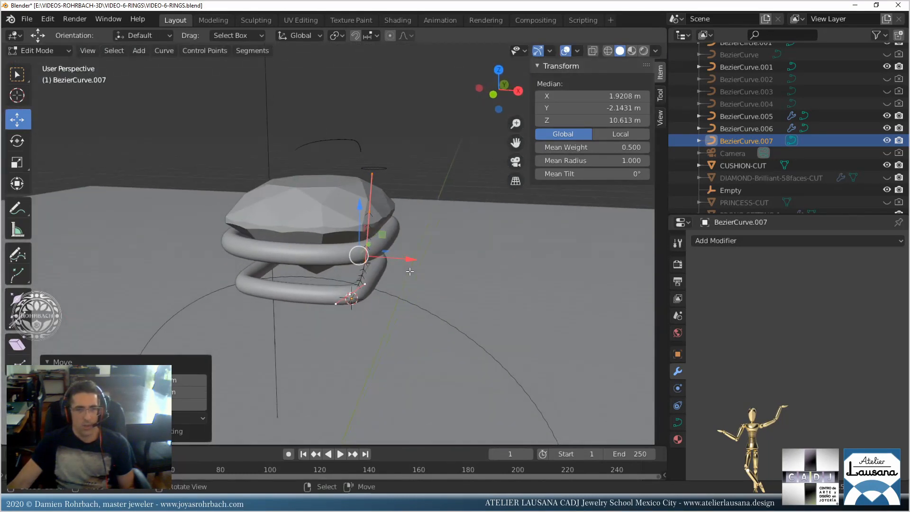
key(Tab)
key(ctrl+s)
Set the prong curve's resolution to 60 in its curve data settings.
click(678, 422)
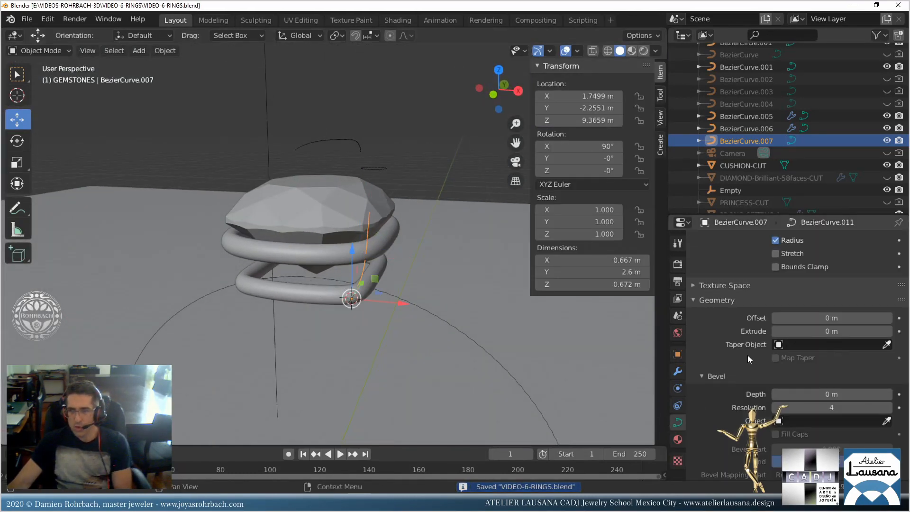
scroll(747, 355, up, 5)
click(815, 292)
text(60)
key(Return)
scroll(804, 397, down, 8)
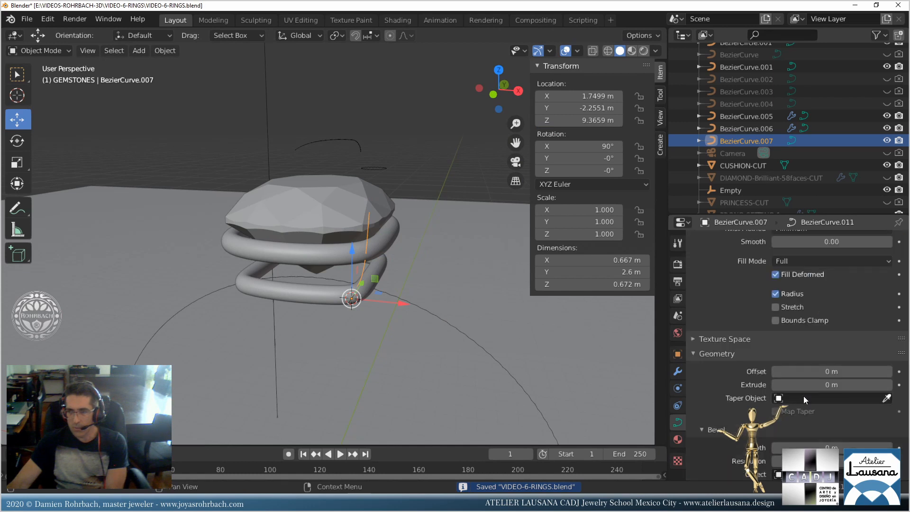
Assign the small circle BezierCircle.001 as the prong curve's bevel object.
middle_drag(462, 275, 375, 262)
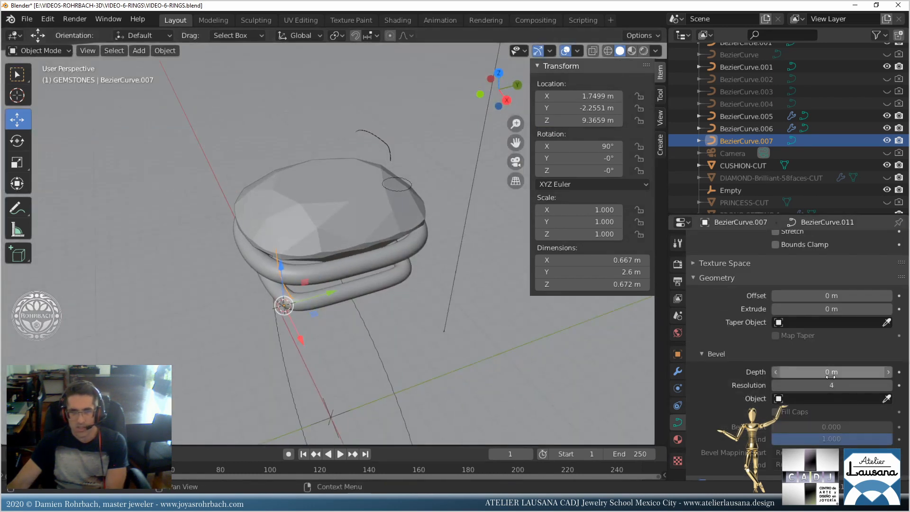
click(415, 183)
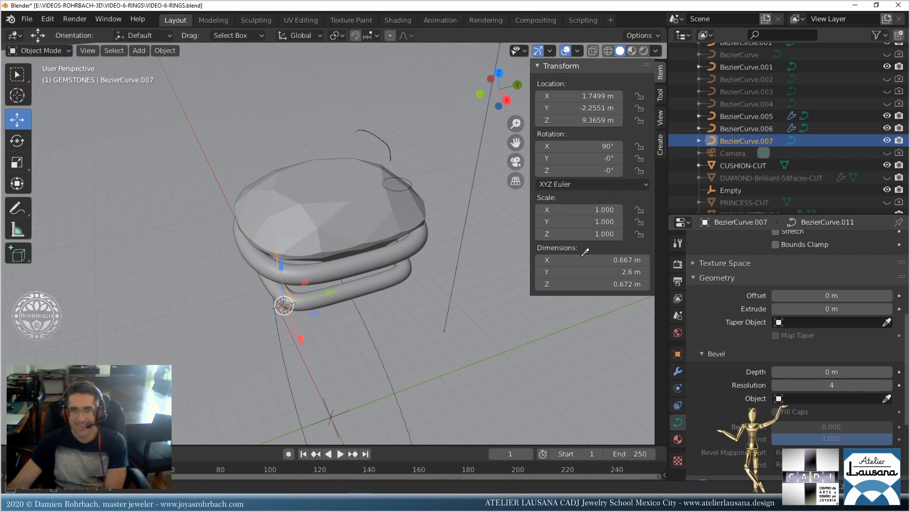
click(405, 171)
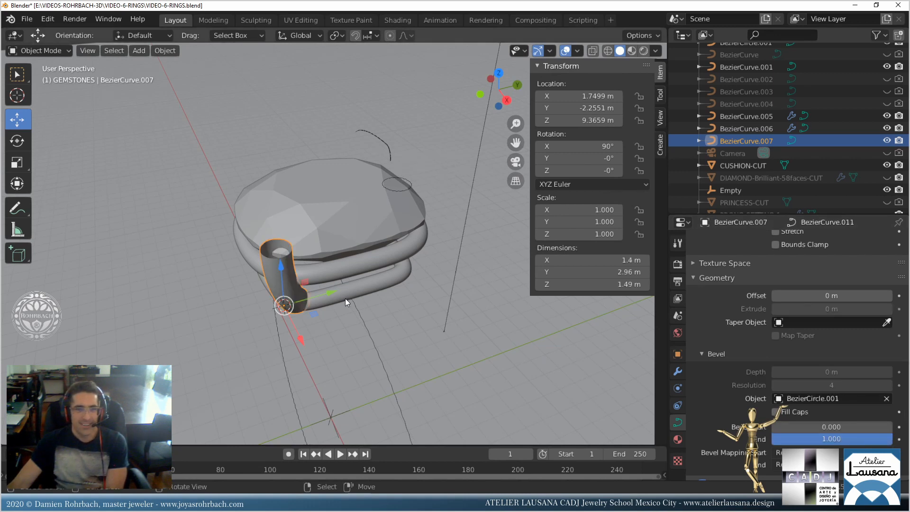
Assign the profile curve BezierCurve.001 above the gem as the prong's taper object.
middle_drag(345, 298, 405, 293)
scroll(425, 293, up, 3)
key(n)
scroll(425, 293, down, 1)
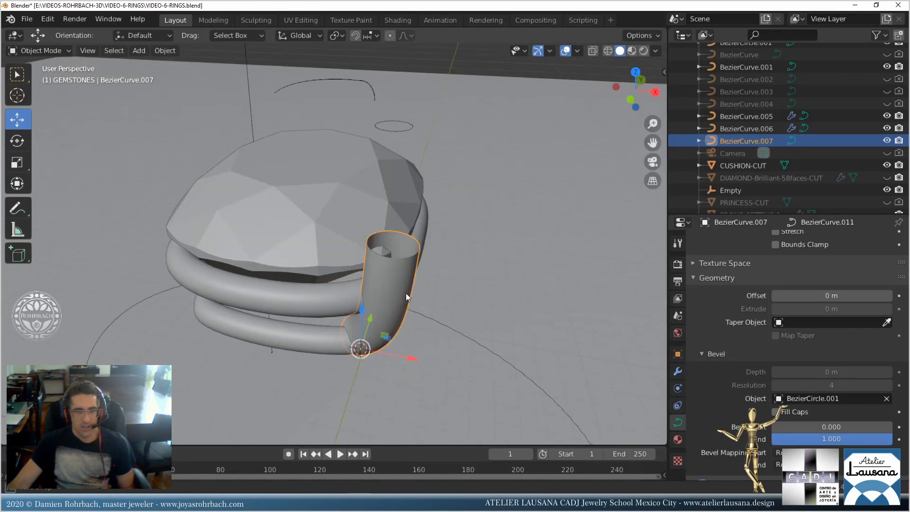
click(368, 84)
scroll(408, 246, down, 2)
mouse_move(407, 246)
middle_down()
mouse_move(434, 238)
mouse_move(426, 207)
mouse_move(407, 242)
middle_up()
scroll(407, 242, up, 2)
Save the file and, in curve editing, move the prong's lower control point further into the lower ring's corner.
key(Tab)
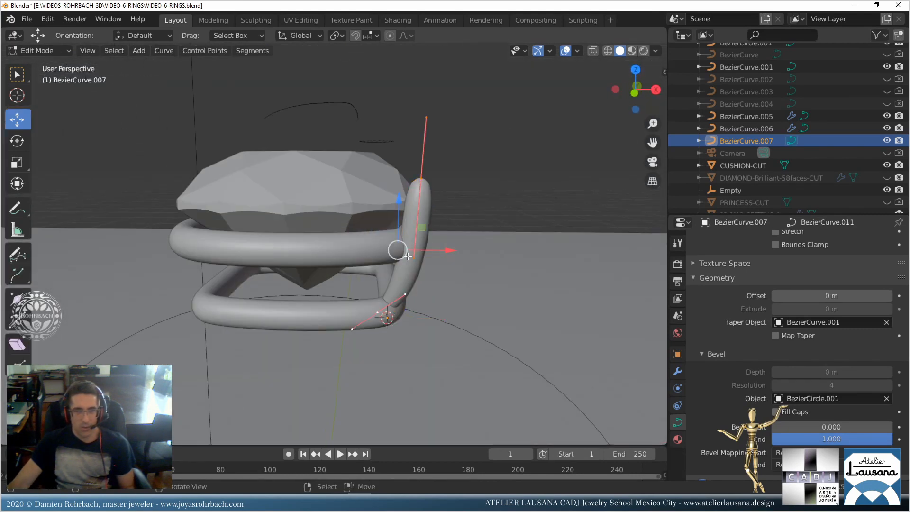
key(ctrl+s)
click(387, 317)
middle_drag(387, 317, 326, 315)
drag(316, 307, 309, 304)
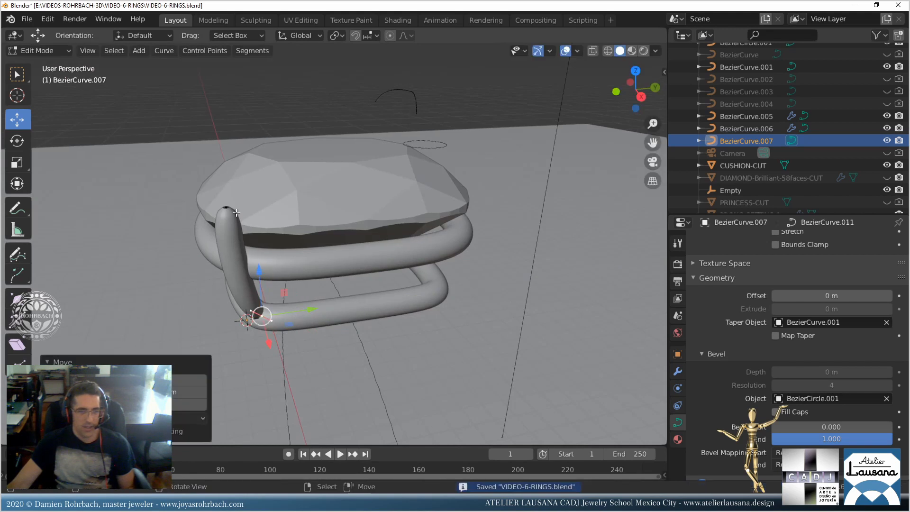
With see-through display in front view, move the prong's upper control point slightly outward along X from the gem.
click(236, 248)
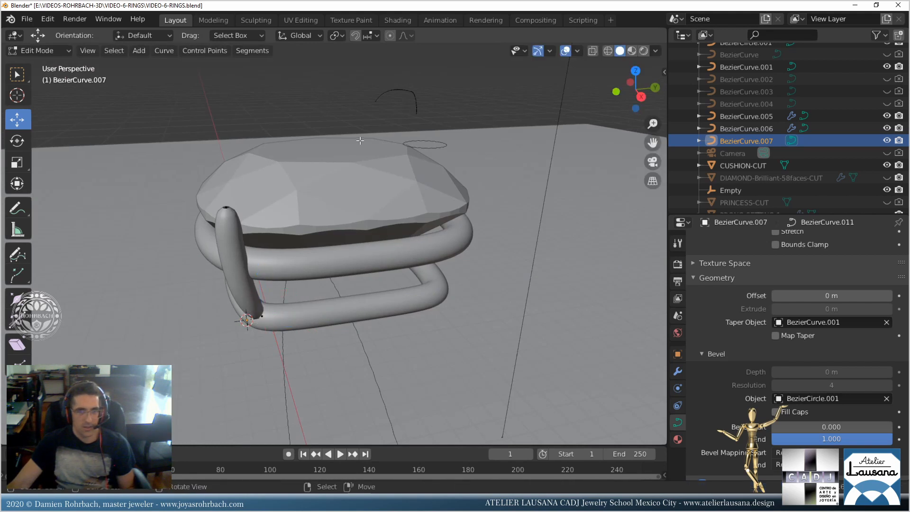
middle_drag(353, 148, 428, 170)
key(alt+z)
click(436, 185)
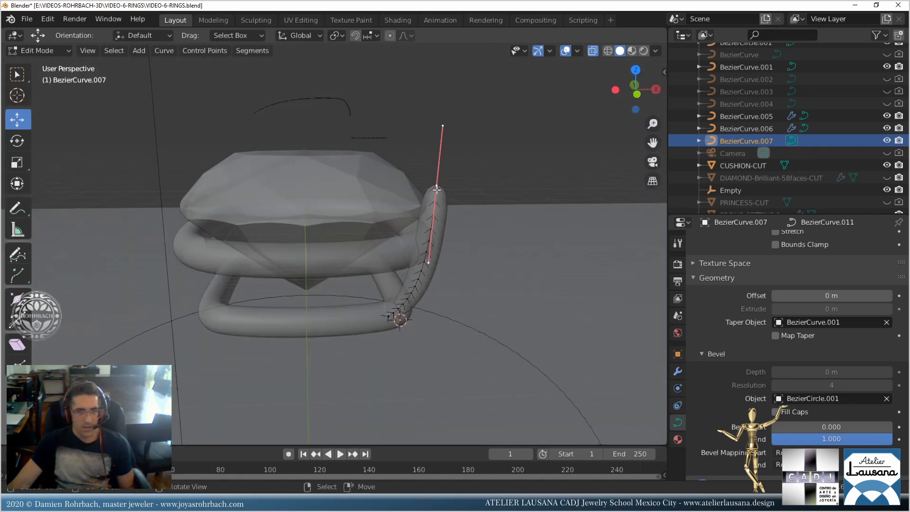
key(KP_1)
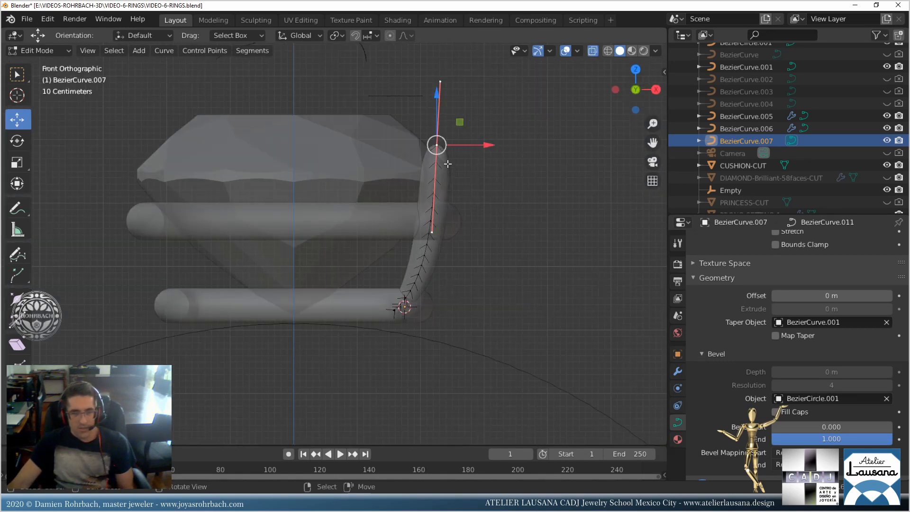
key(g)
key(x)
click(458, 185)
Shift the upper point's lower handle slightly outward beside the upper ring and nudge the prong's upper control point.
click(453, 209)
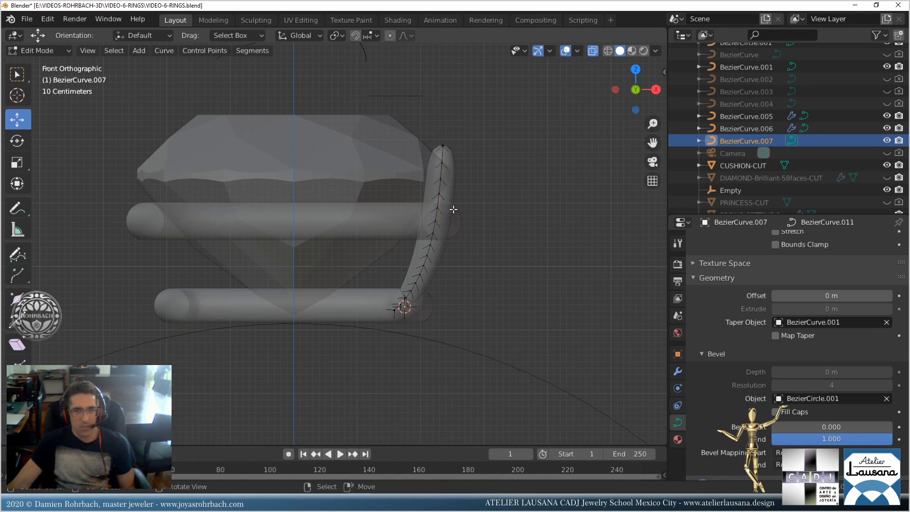
click(444, 139)
click(434, 230)
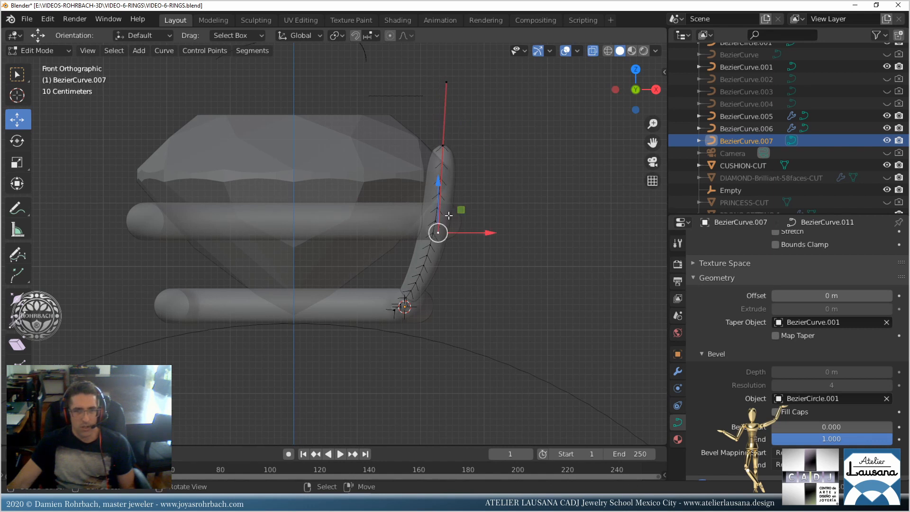
key(g)
right_drag(455, 219, 455, 217)
right_drag(450, 140, 451, 134)
In top view, move the prong's upper control point against the gem's rounded corner and check it in perspective.
key(KP_7)
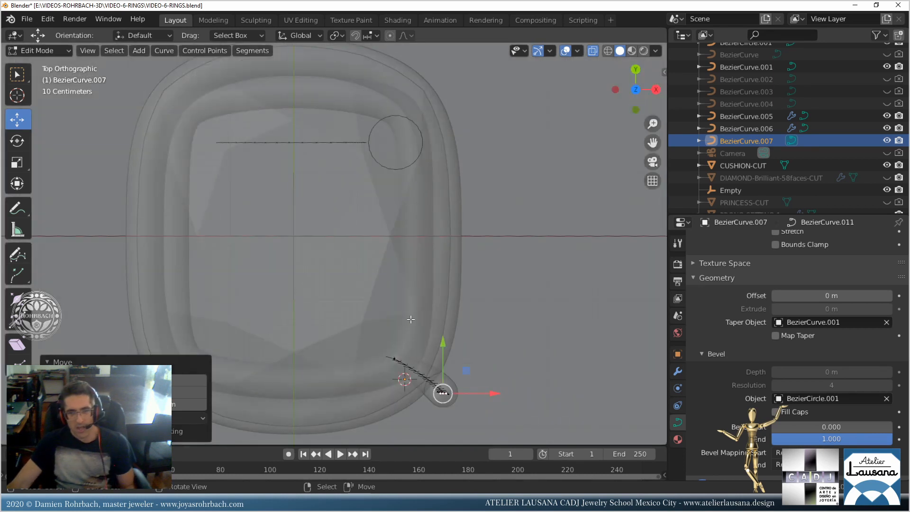
scroll(444, 358, down, 2)
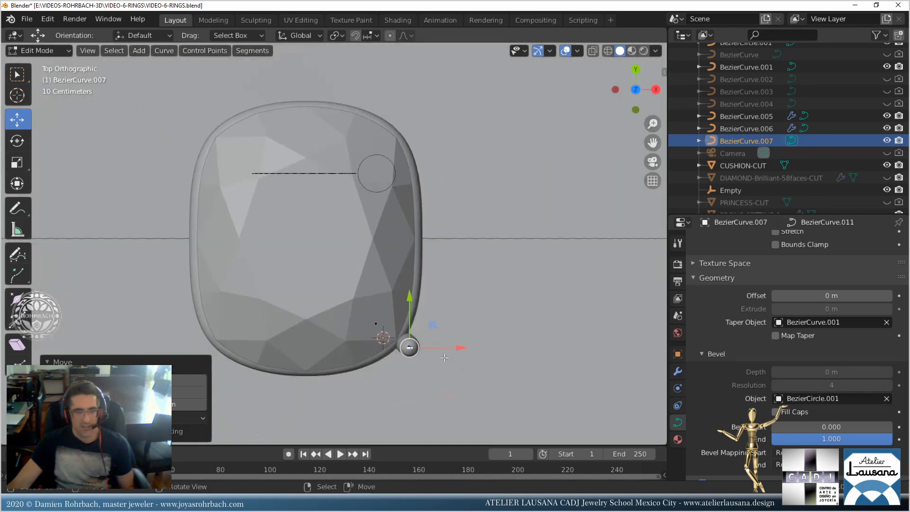
scroll(441, 348, up, 2)
key(g)
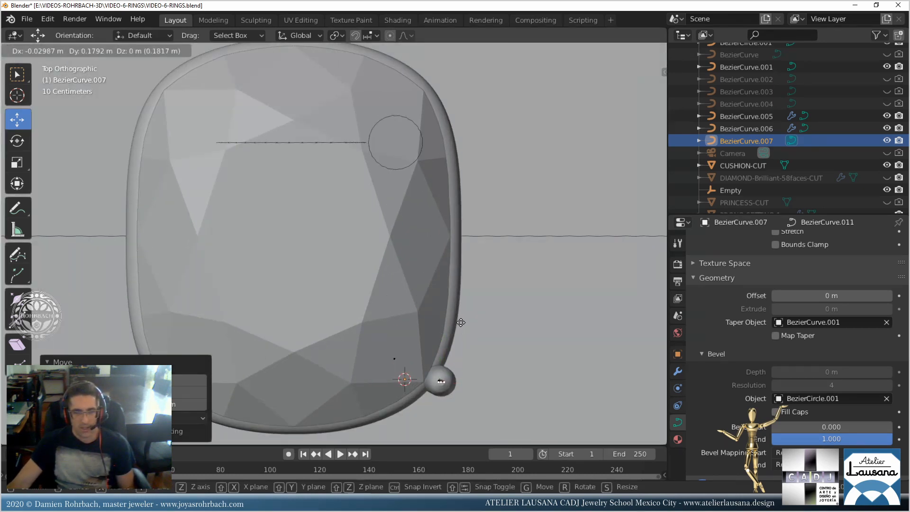
click(458, 318)
scroll(455, 324, down, 2)
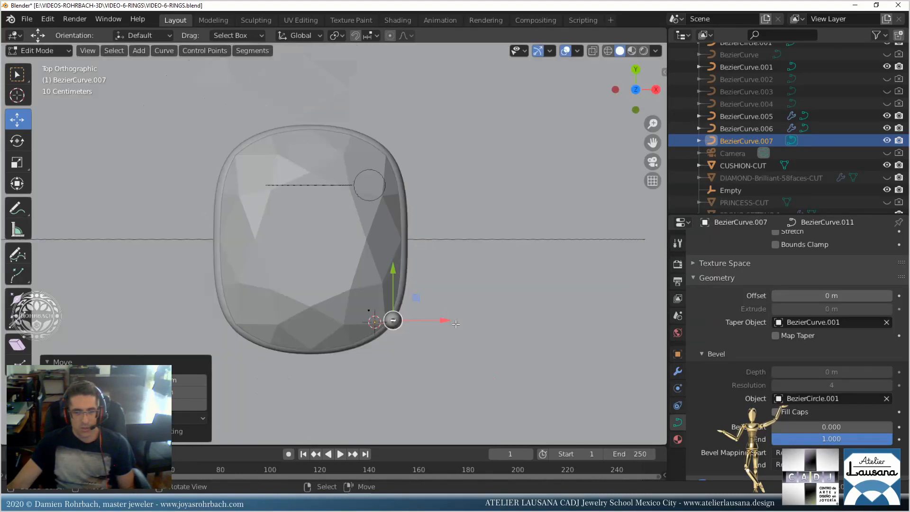
middle_drag(456, 324, 388, 264)
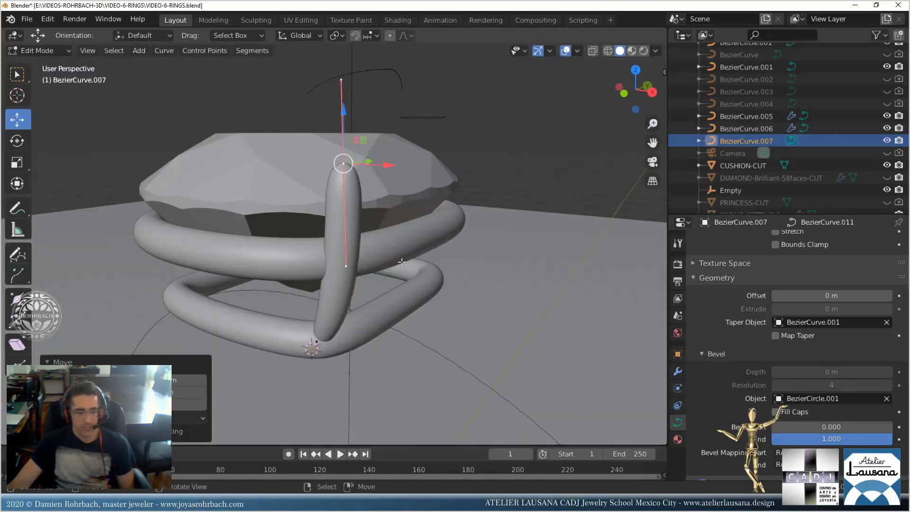
Try a radius of 1.2 on the prong's upper control point and set it back to 1.
key(n)
click(575, 161)
text(1.2)
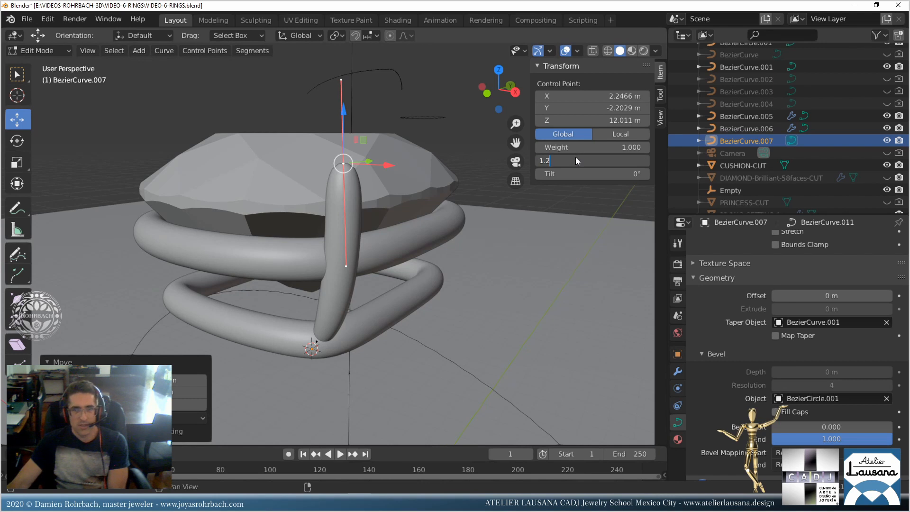
key(Return)
click(584, 161)
text(1)
key(Return)
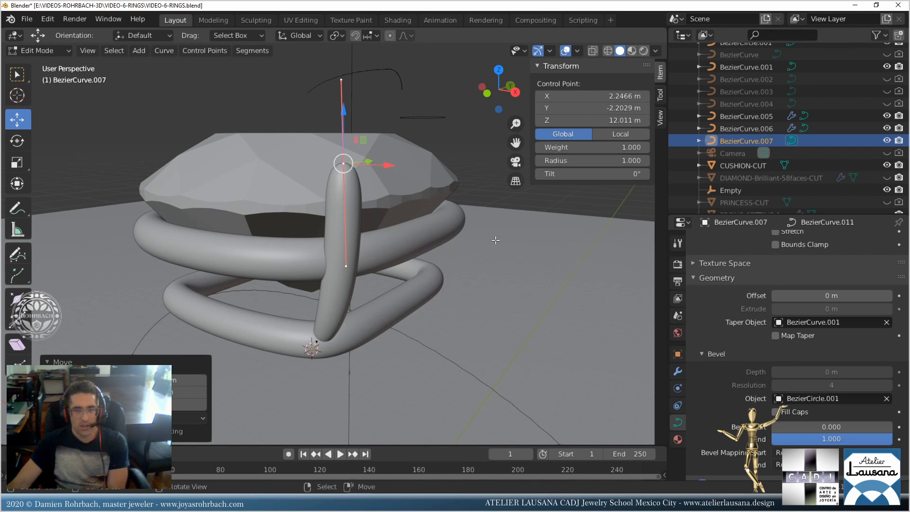
Leave curve editing, duplicate the taper profile curve BezierCurve.001 and move the copy up along Z to about 14.8 m.
key(Tab)
click(405, 85)
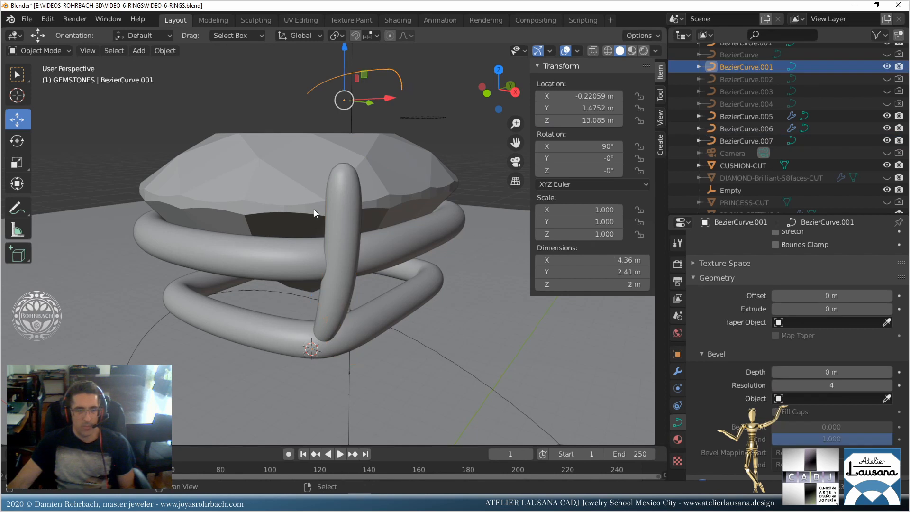
middle_drag(313, 209, 357, 309)
key(shift+d)
right_click(357, 310)
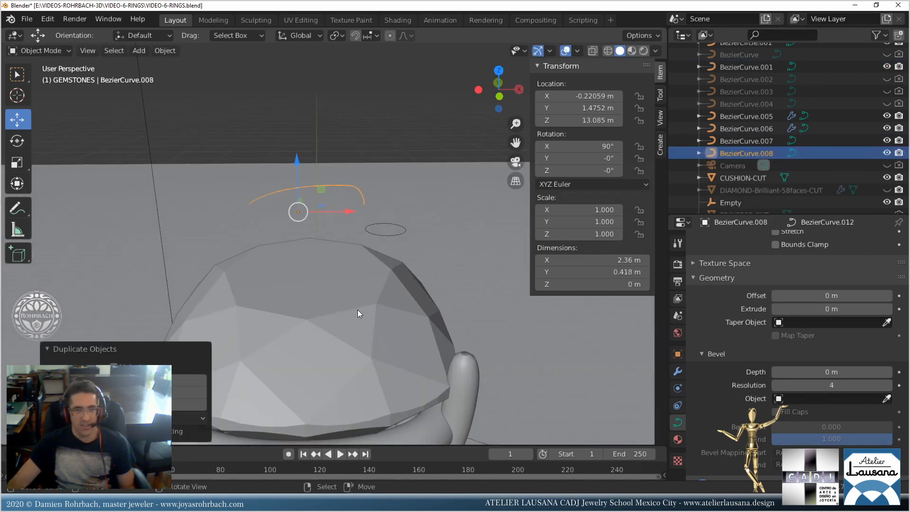
drag(297, 160, 303, 79)
scroll(368, 244, down, 4)
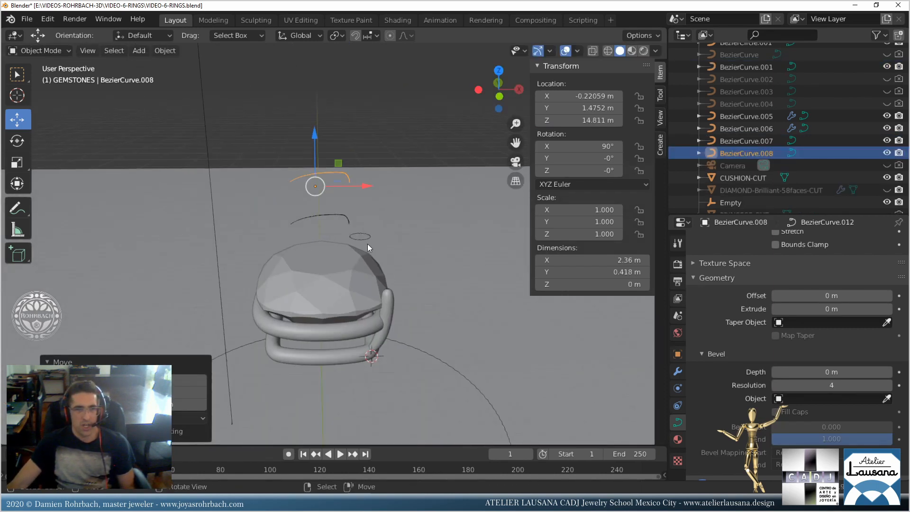
Replace the taper object of the prong BezierCurve.007 with the raised profile curve BezierCurve.008.
middle_drag(368, 244, 365, 281)
click(363, 286)
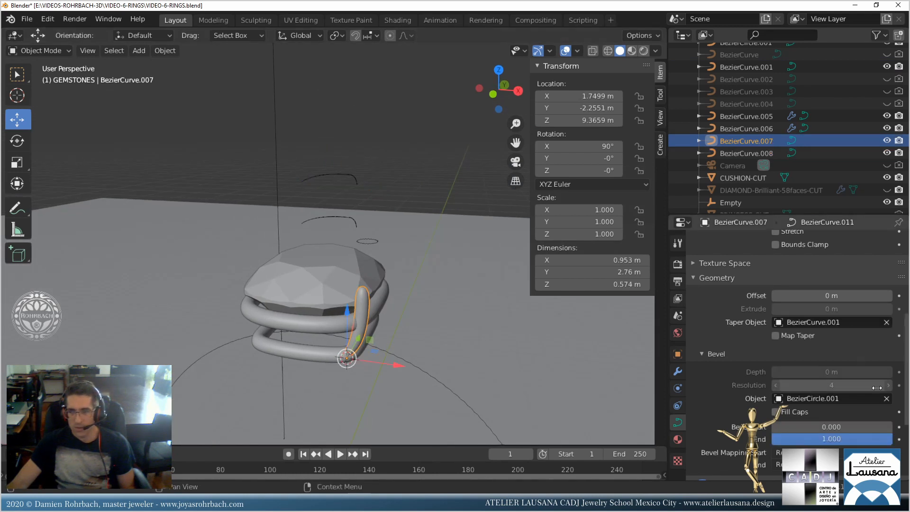
click(886, 322)
click(887, 322)
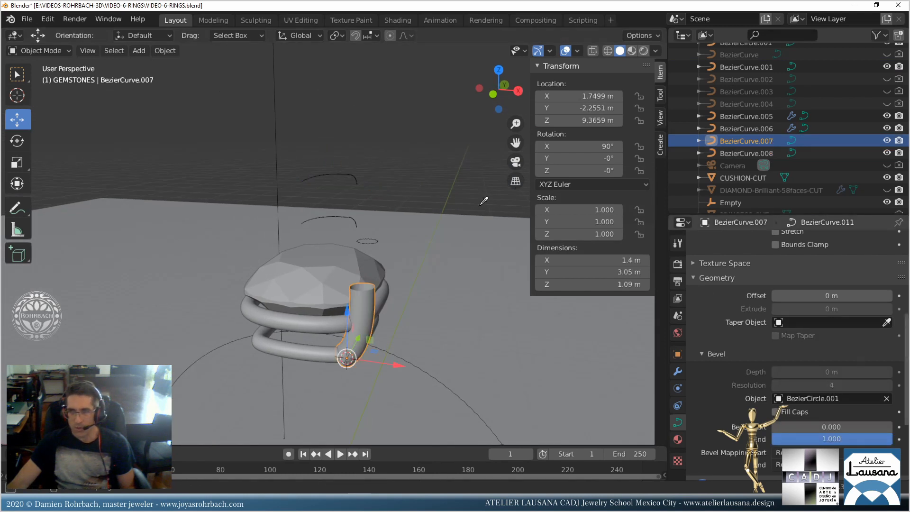
click(363, 172)
Edit the profile curve BezierCurve.008 and raise its corner control point along Z to about 15.47 m.
click(354, 174)
key(Tab)
scroll(358, 172, up, 2)
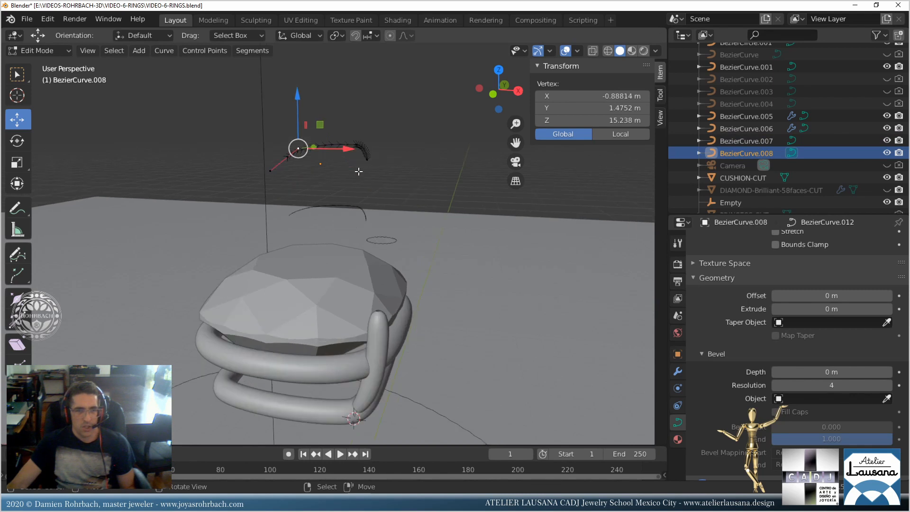
click(359, 149)
key(g)
key(z)
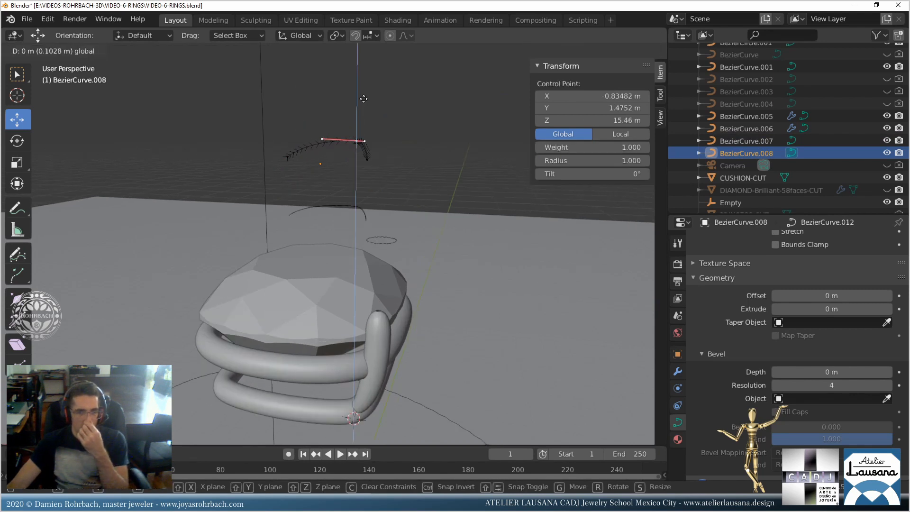
click(363, 97)
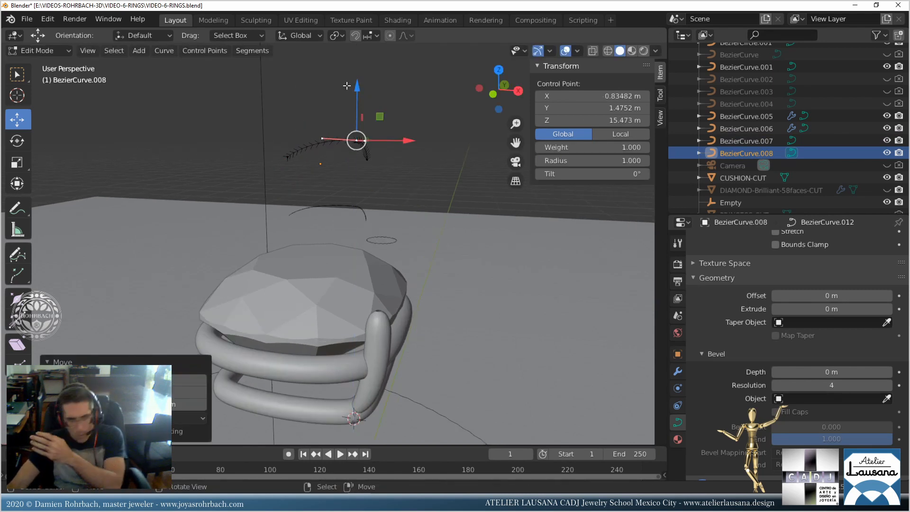
Move the profile curve's end control point up to about 15.02 m in Z and along Y to about 1.66 m.
right_click(366, 159)
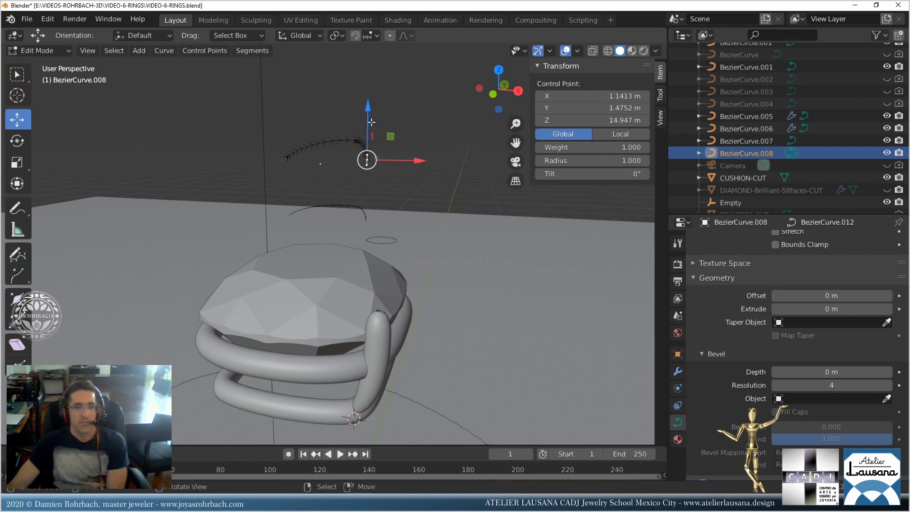
drag(371, 122, 367, 119)
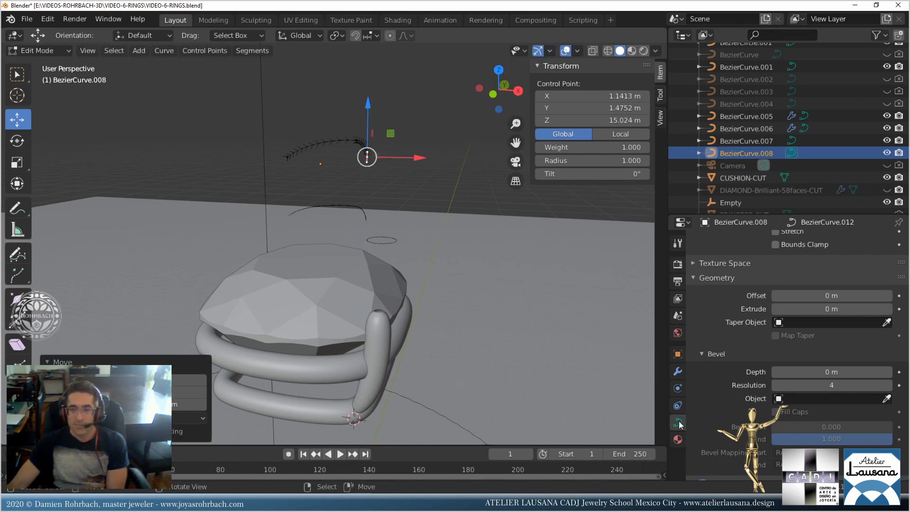
scroll(388, 245, up, 2)
middle_drag(388, 244, 371, 202)
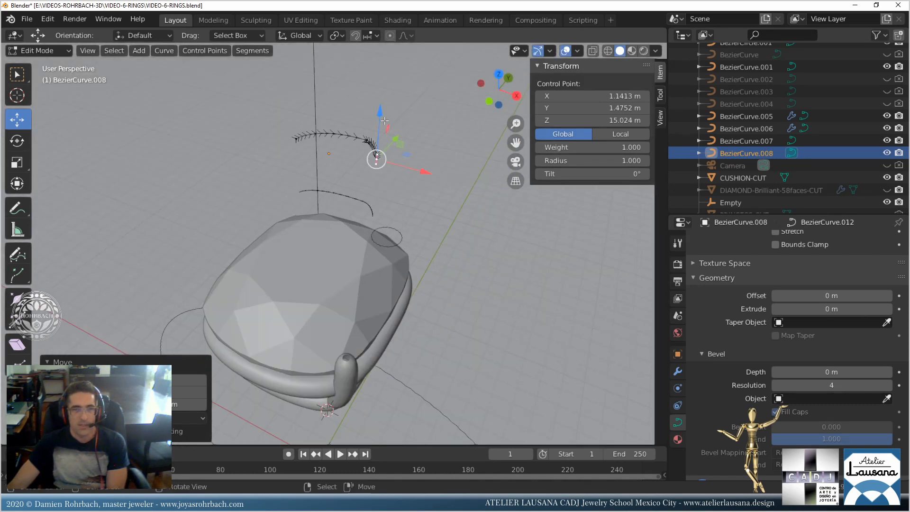
drag(394, 136, 399, 135)
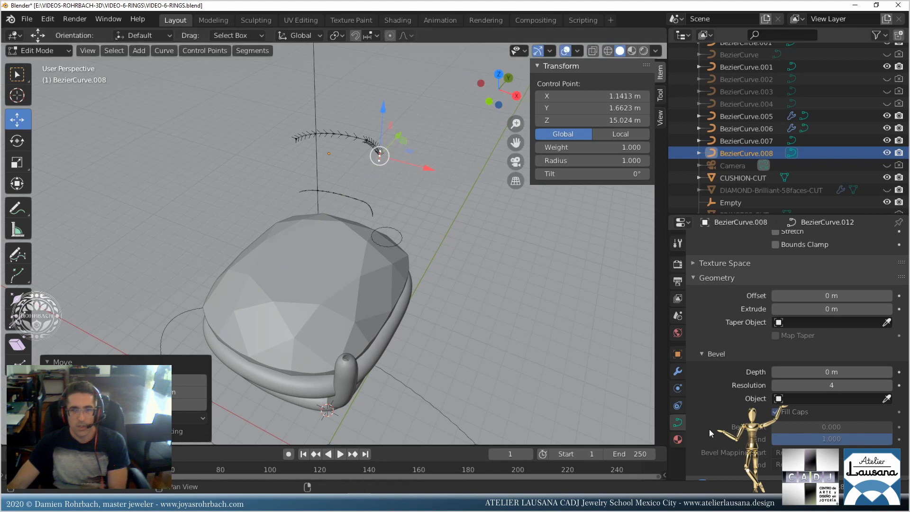
Leave curve editing, turn on Fill Caps for the prong BezierCurve.007 and save the file.
right_click(346, 379)
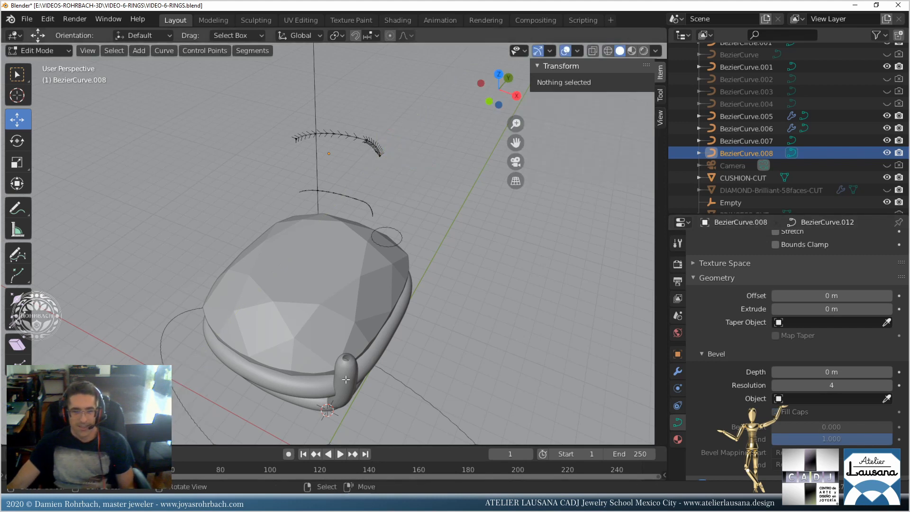
key(Tab)
right_click(354, 362)
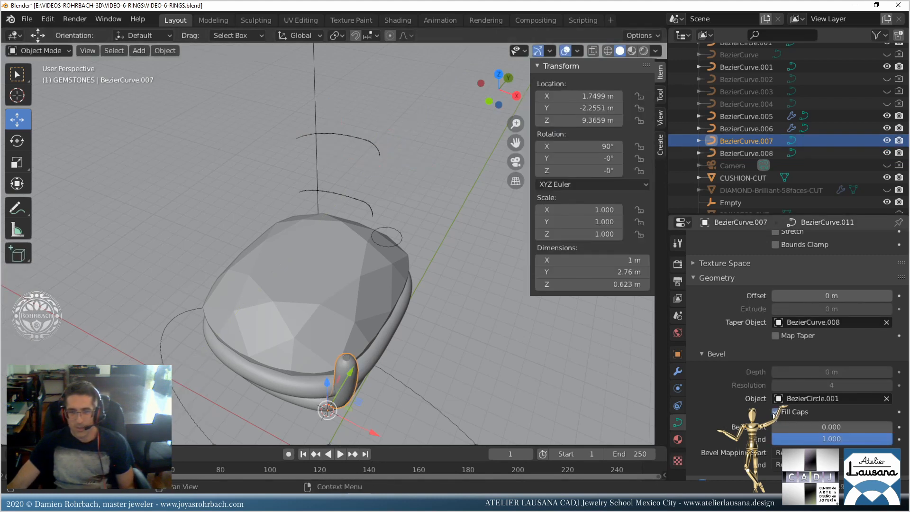
key(ctrl+s)
scroll(377, 317, down, 5)
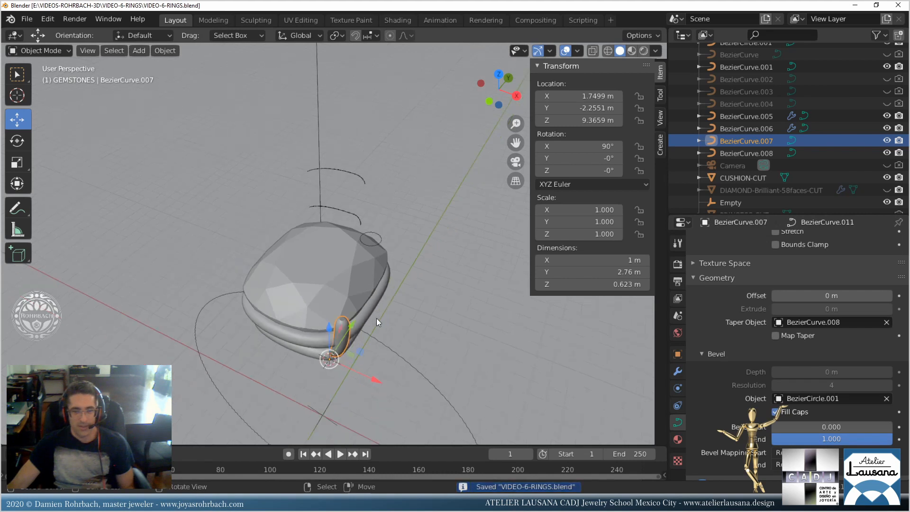
In BezierCurve.008, set the corner control point at about 15.56 m in Z and lower the end point to about 14.87 m.
middle_drag(377, 317, 356, 289)
scroll(380, 202, up, 3)
click(372, 169)
key(Tab)
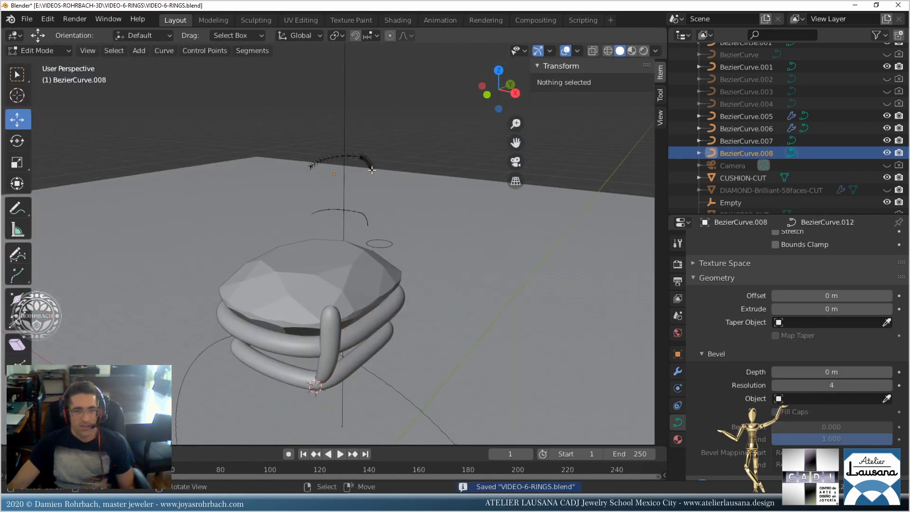
click(367, 152)
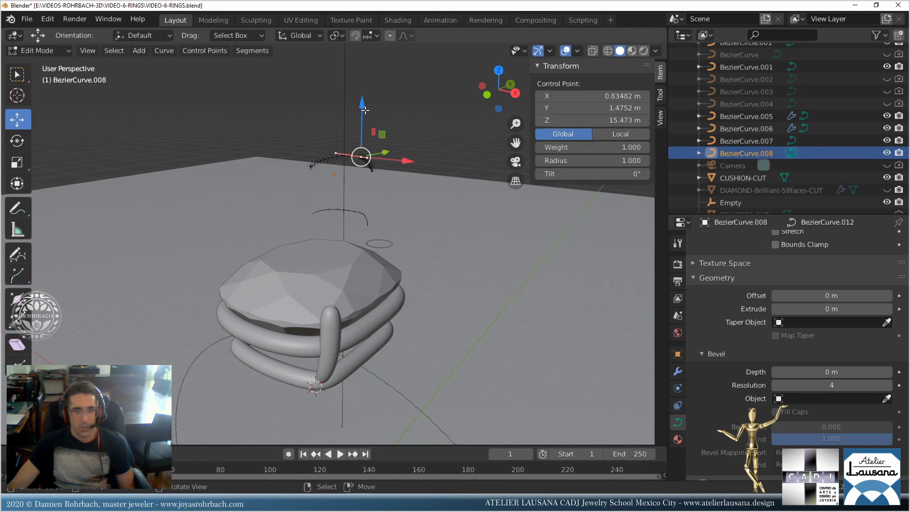
drag(365, 110, 365, 133)
click(372, 171)
key(KP_1)
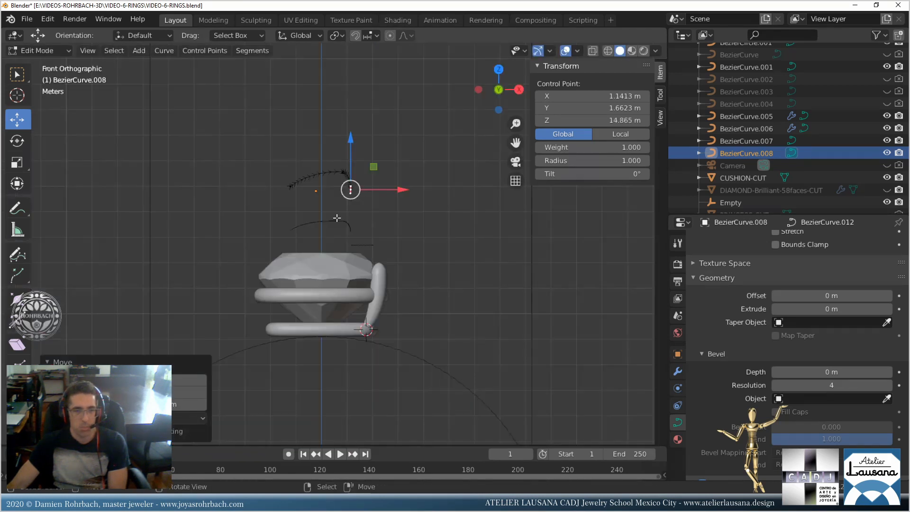
In front view, move the corner point's inner handle to about X -0.63 m and Z 15.34 m.
right_click(346, 140)
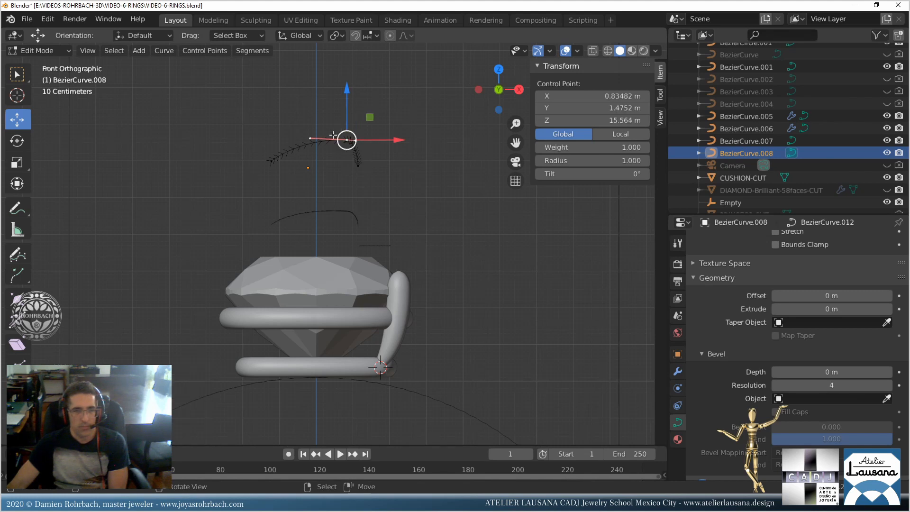
right_click(309, 136)
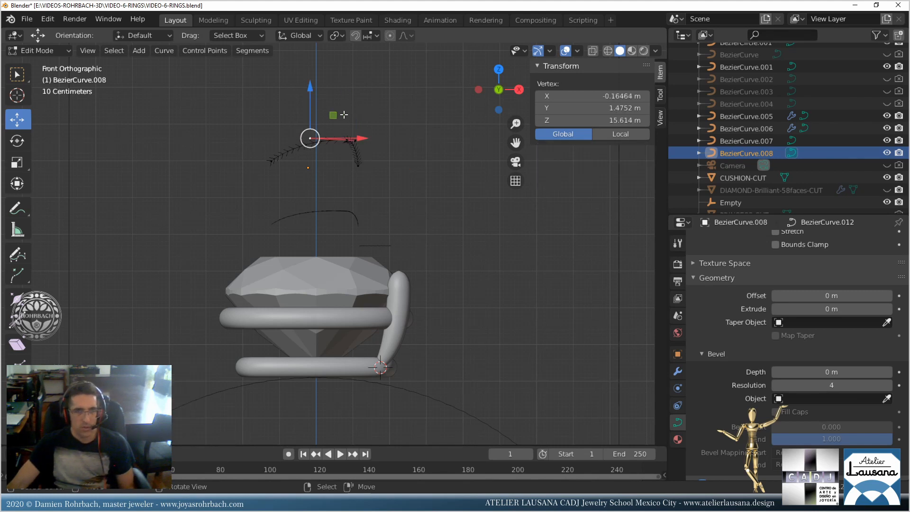
drag(333, 116, 316, 130)
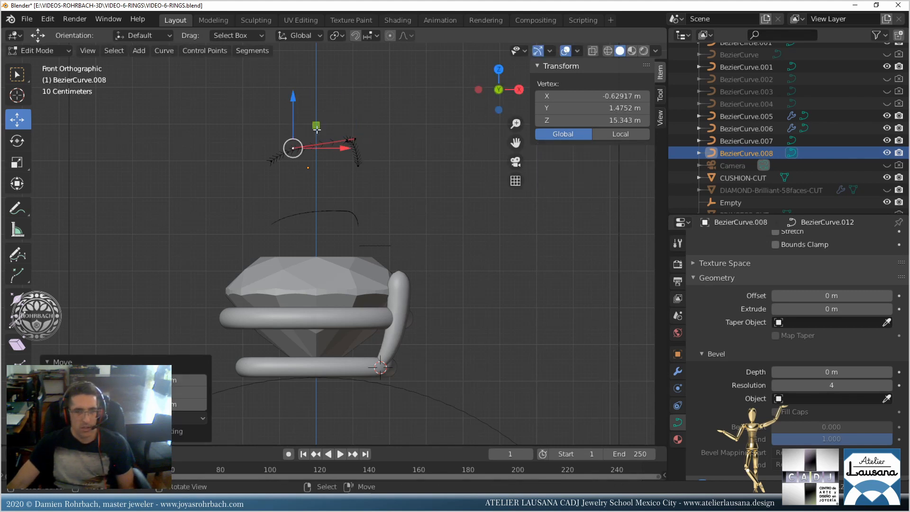
middle_drag(317, 131, 426, 192)
Leave curve editing, inspect the reshaped prong from several angles and save the file.
key(Tab)
scroll(308, 336, up, 3)
scroll(388, 262, up, 4)
middle_drag(388, 261, 466, 231)
scroll(388, 306, down, 5)
key(ctrl+s)
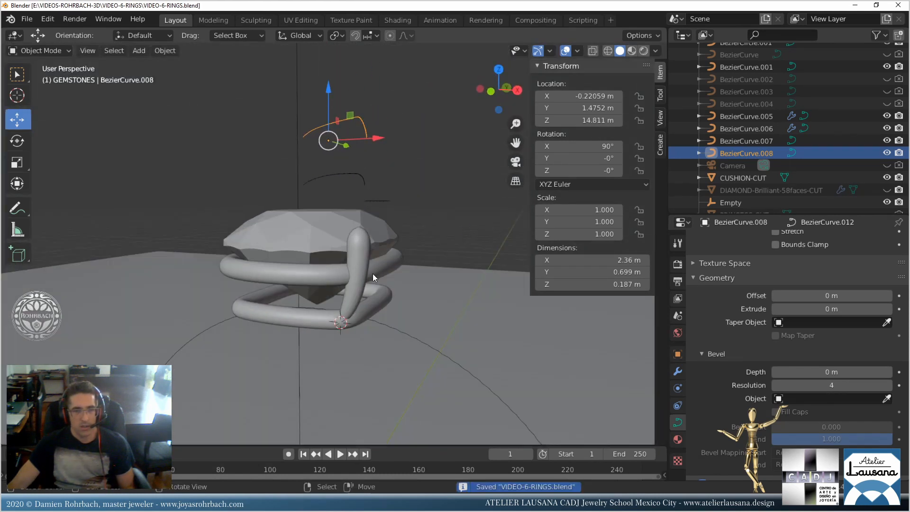
In top view, duplicate the prong and place the copy beside it at about X 1.49 m, Y -2.62 m.
click(366, 253)
key(KP_7)
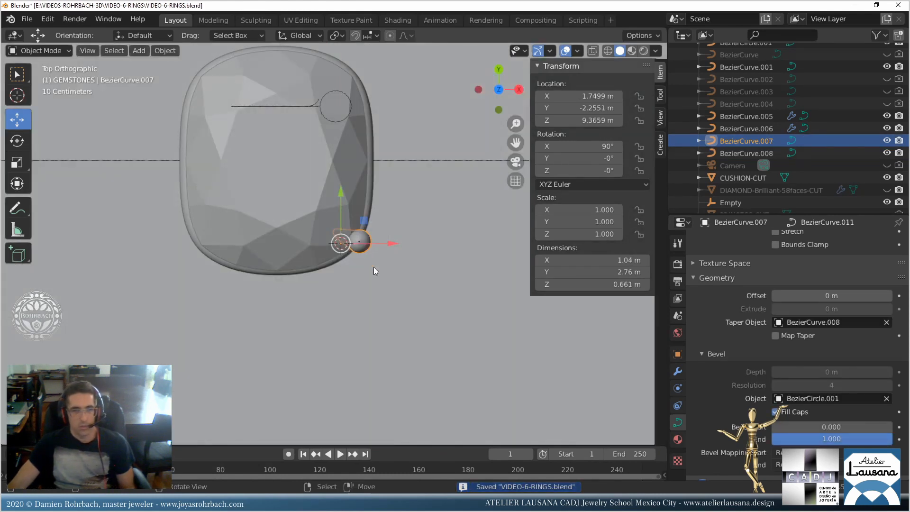
key(shift+d)
right_click(374, 267)
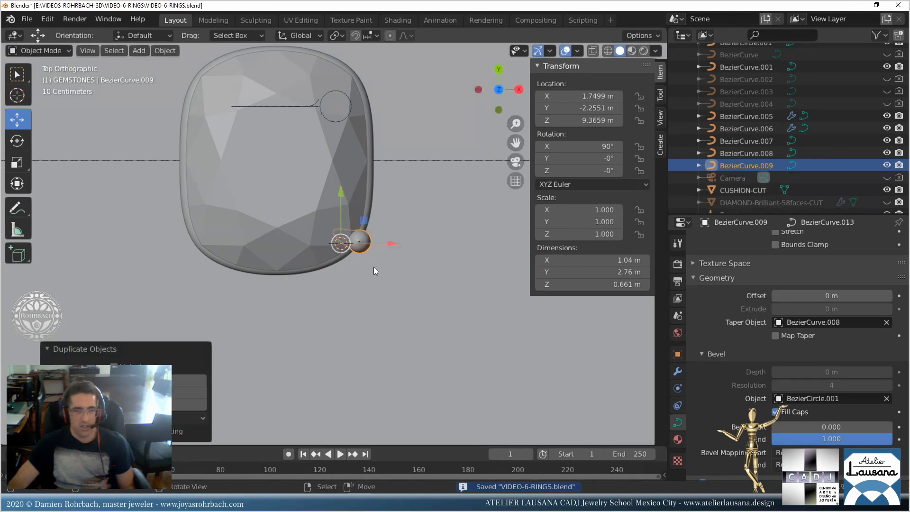
key(g)
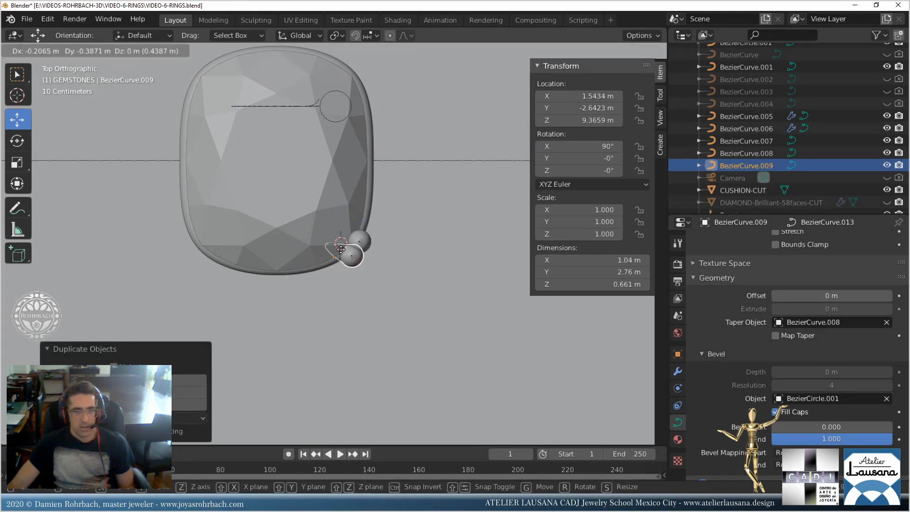
click(339, 248)
Move the duplicate prong's lowest control point along Y to about -2.14 m, onto the lower ring.
middle_drag(338, 247, 325, 316)
key(Tab)
scroll(325, 317, up, 3)
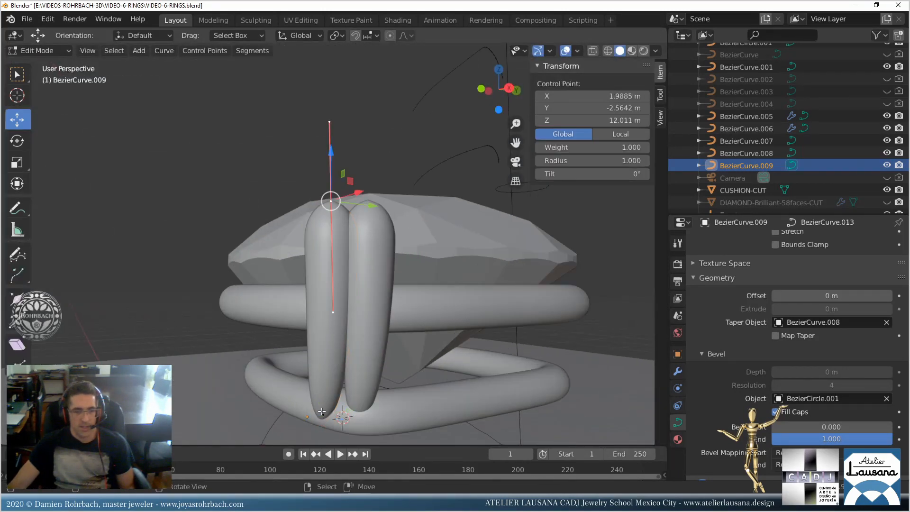
click(319, 411)
key(g)
key(y)
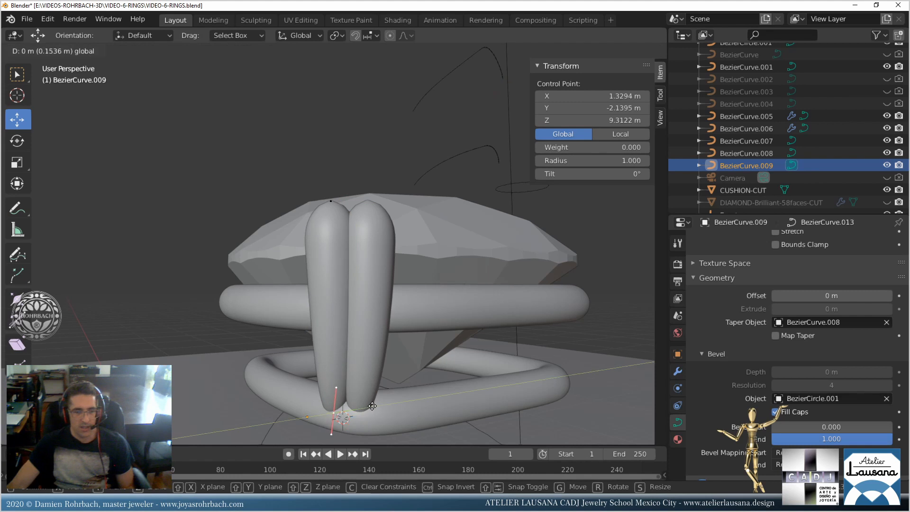
click(373, 405)
scroll(373, 405, down, 3)
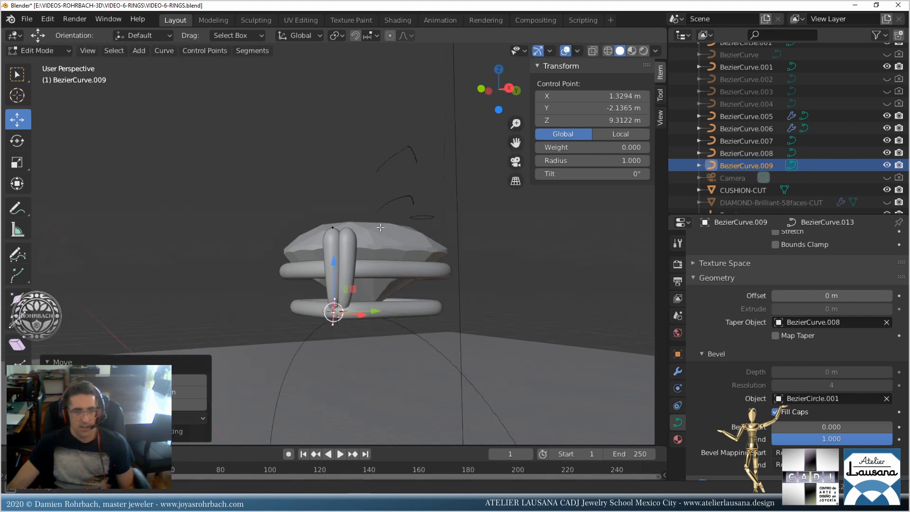
Leave curve editing on the second prong and save the file.
middle_drag(373, 405, 432, 296)
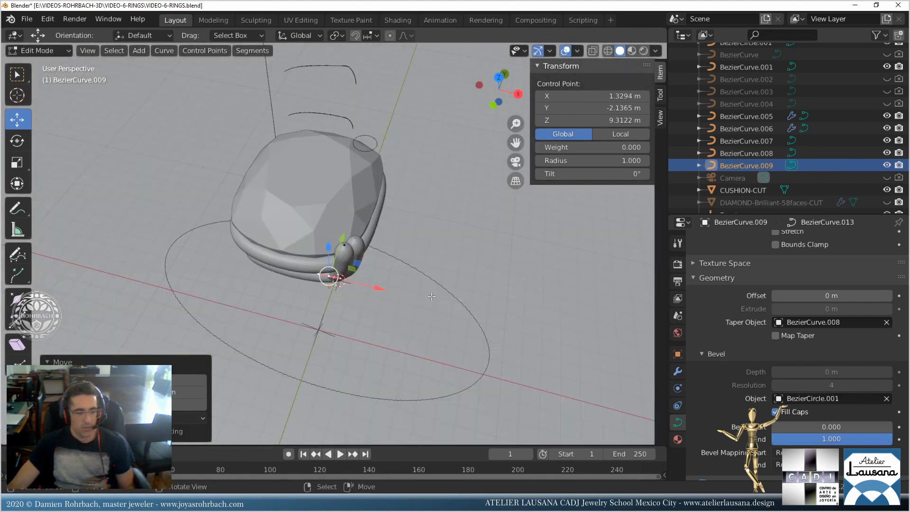
key(Tab)
key(ctrl+s)
Select both prongs and both rings and duplicate them in place.
middle_drag(431, 297, 389, 302)
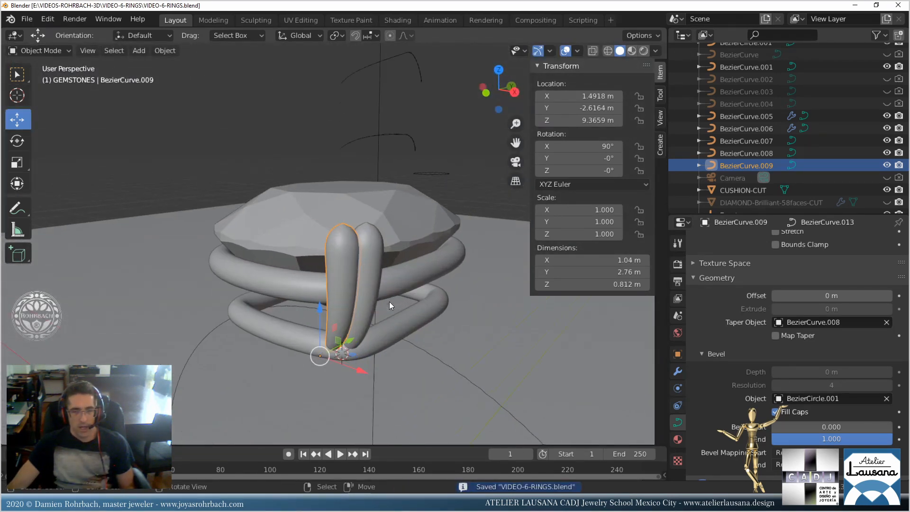
shift+click(377, 277)
shift+click(404, 282)
shift+click(400, 334)
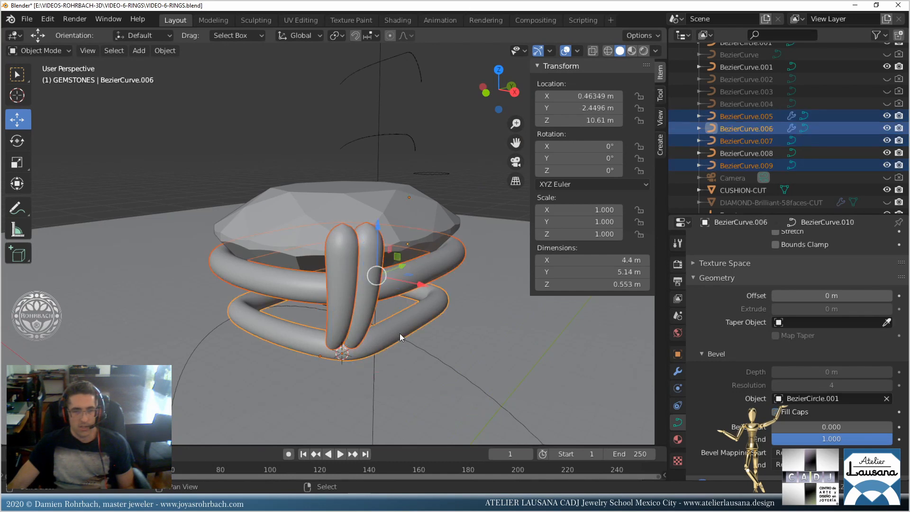
key(shift+d)
right_click(405, 281)
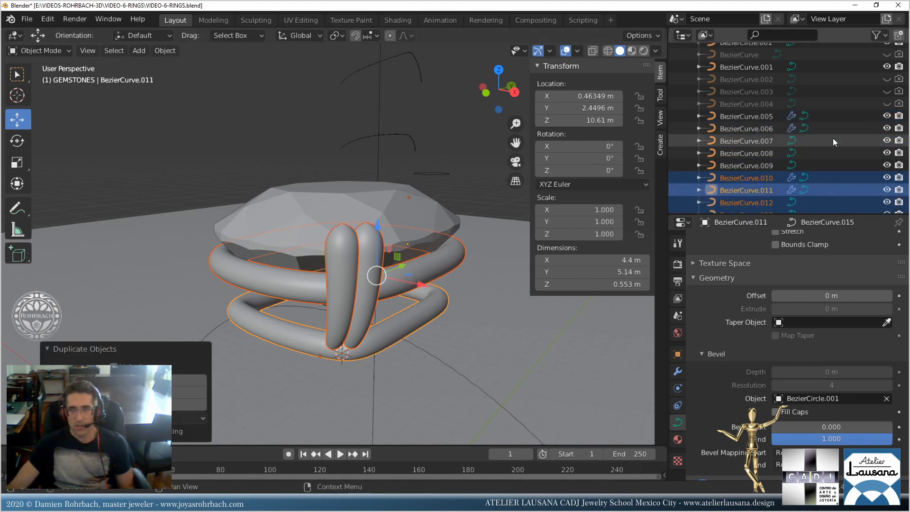
Hide the four copies BezierCurve.010 to BezierCurve.013 and show them again.
scroll(833, 138, down, 3)
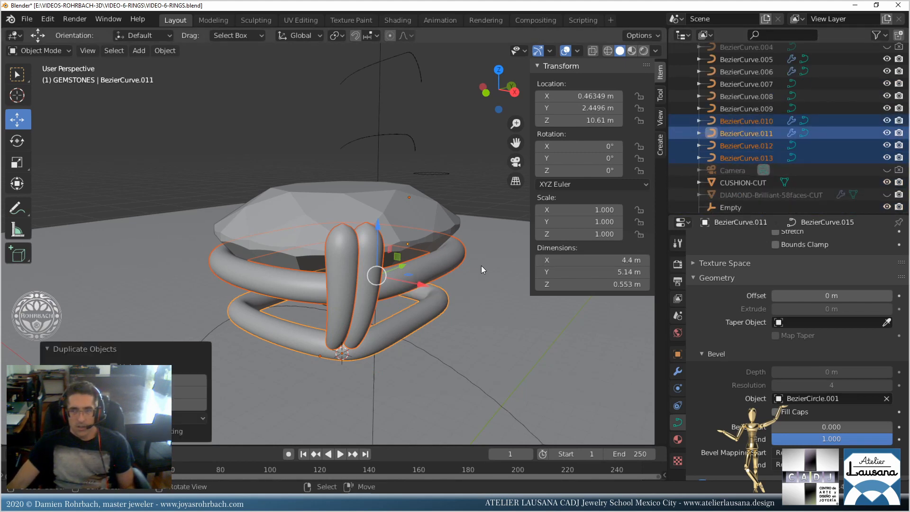
click(886, 157)
click(886, 145)
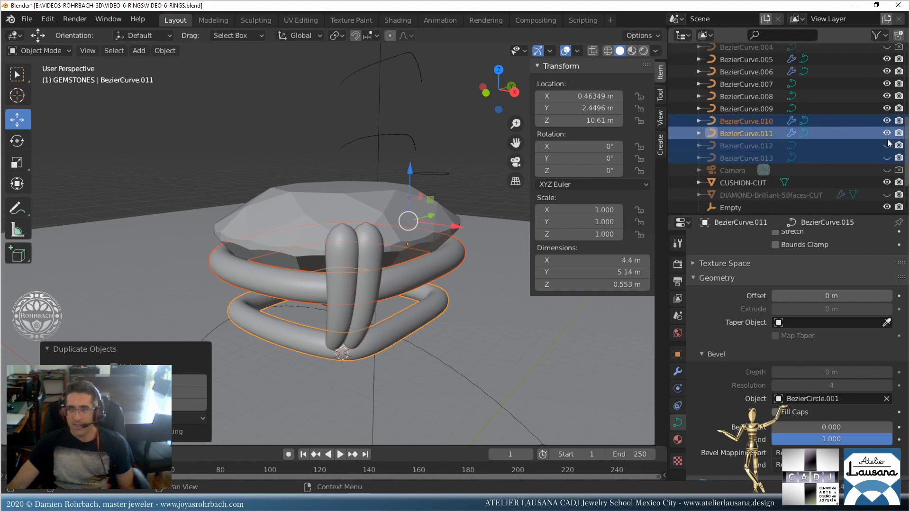
click(887, 133)
click(887, 120)
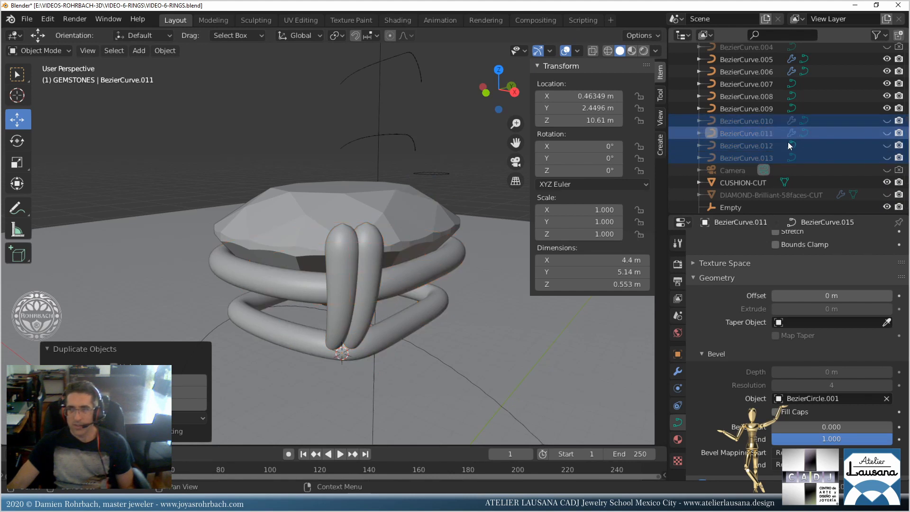
click(887, 121)
click(887, 133)
click(887, 145)
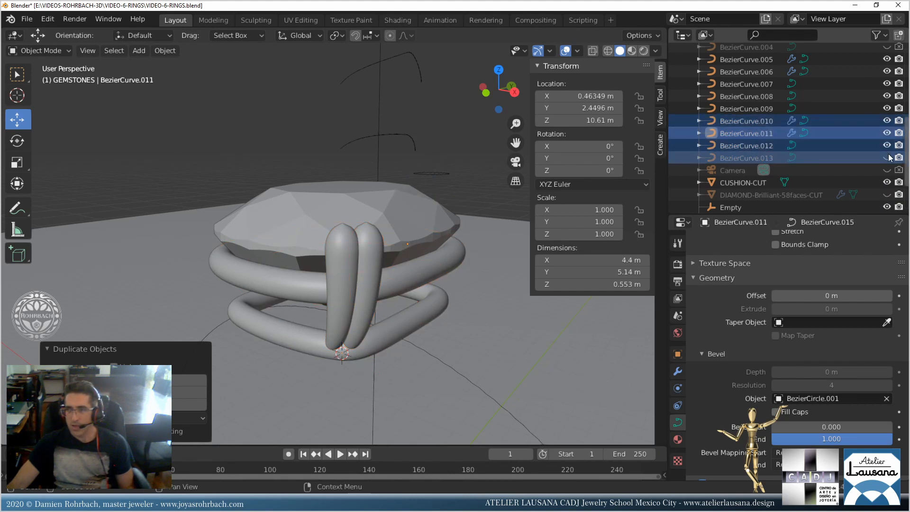
click(887, 157)
Convert the four copies BezierCurve.010 to BezierCurve.013 from curves to meshes and save the file.
click(761, 121)
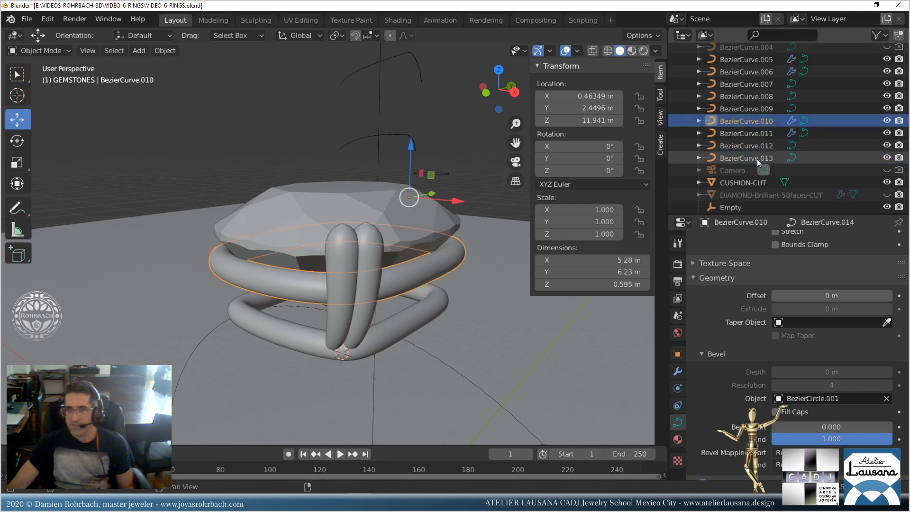
shift+click(757, 158)
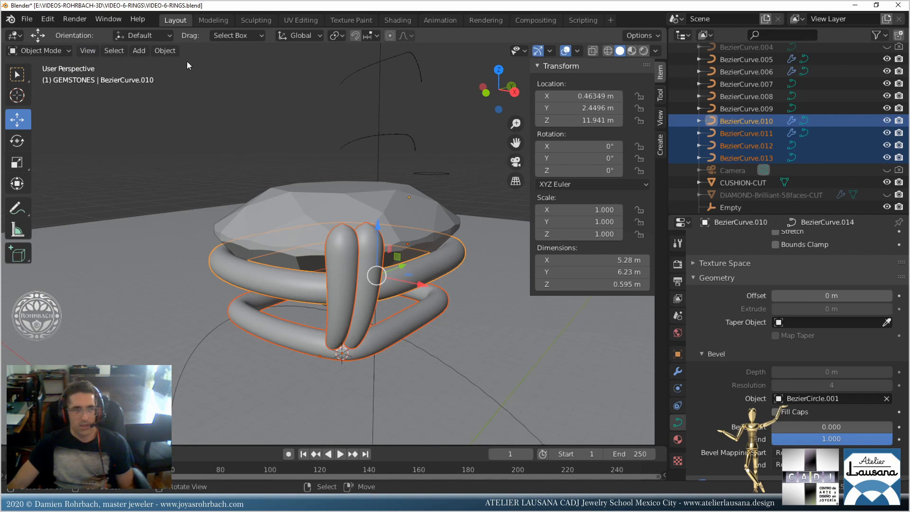
click(170, 51)
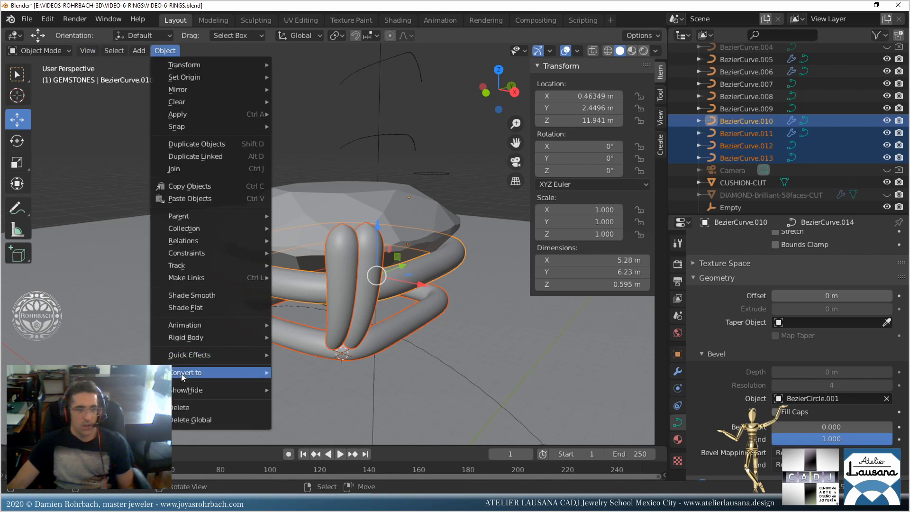
mouse_move(199, 373)
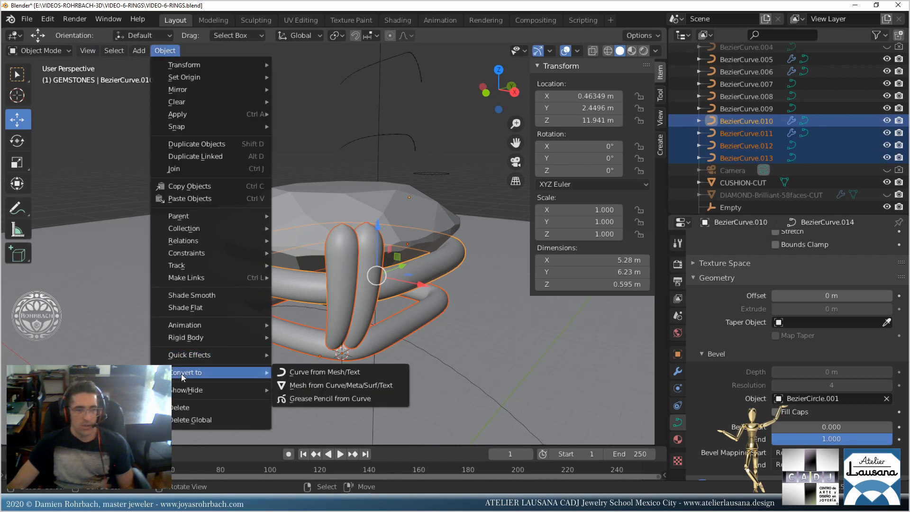
click(316, 386)
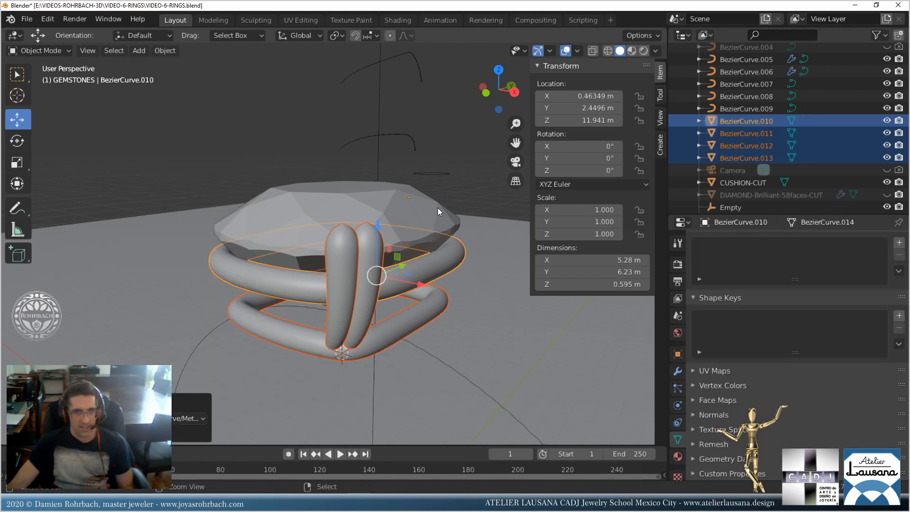
key(ctrl+s)
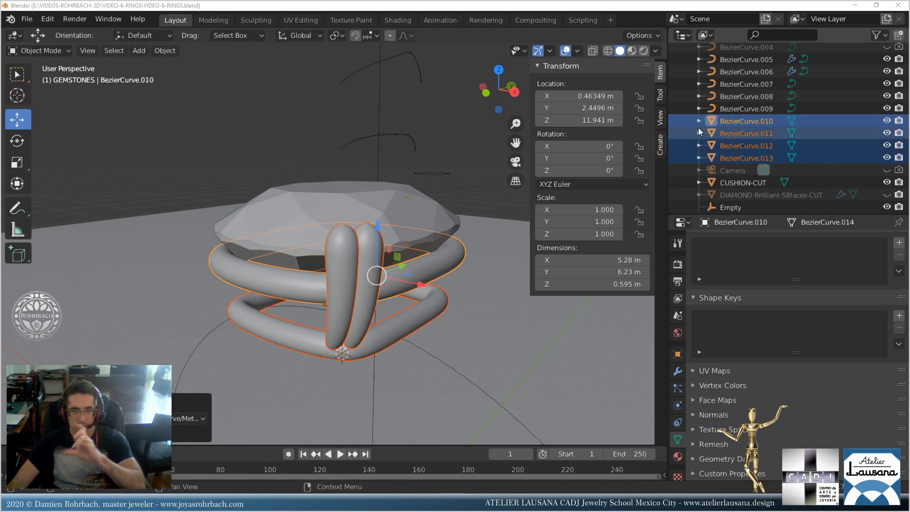
Apply the location and rotation transforms of the original prong curve BezierCurve.007 in top view.
click(353, 247)
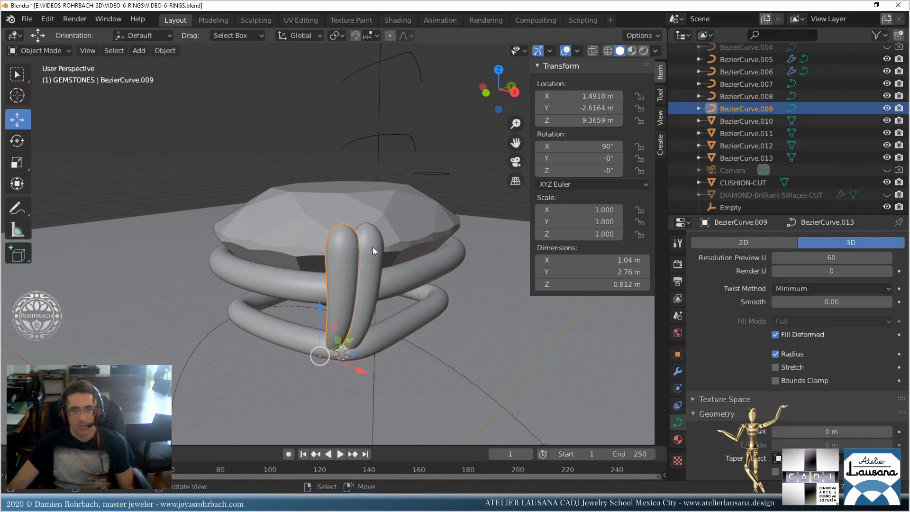
click(373, 246)
key(KP_7)
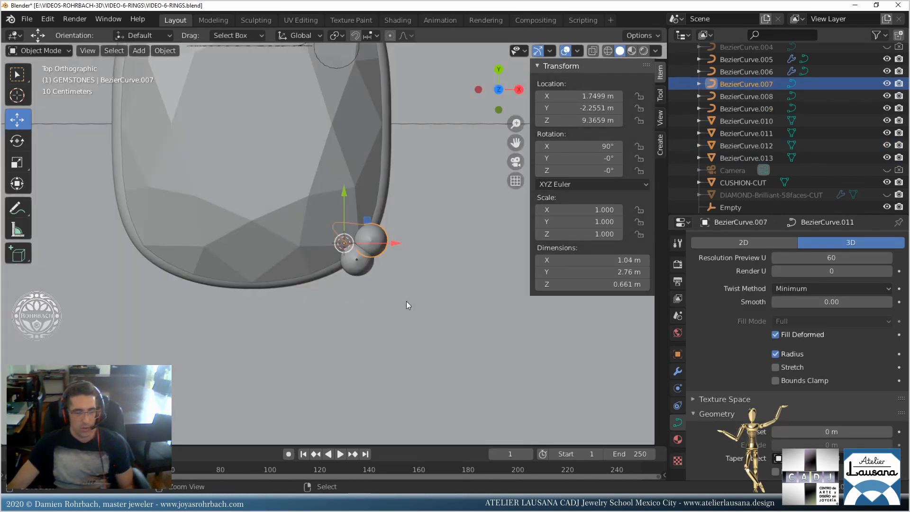
key(ctrl+a)
click(405, 300)
shift+middle_drag(372, 110, 390, 160)
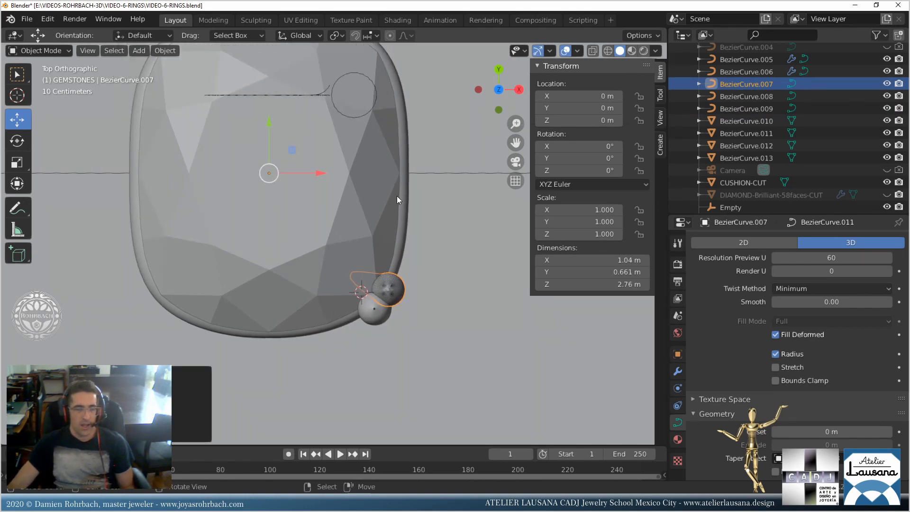
Join the two original prong curves into one object and save the file.
click(390, 318)
click(391, 301)
shift+click(389, 292)
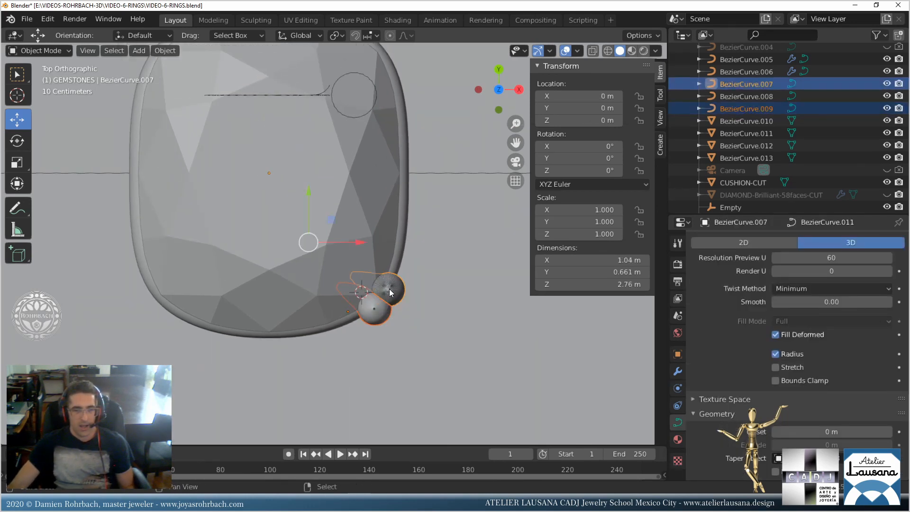
key(ctrl+j)
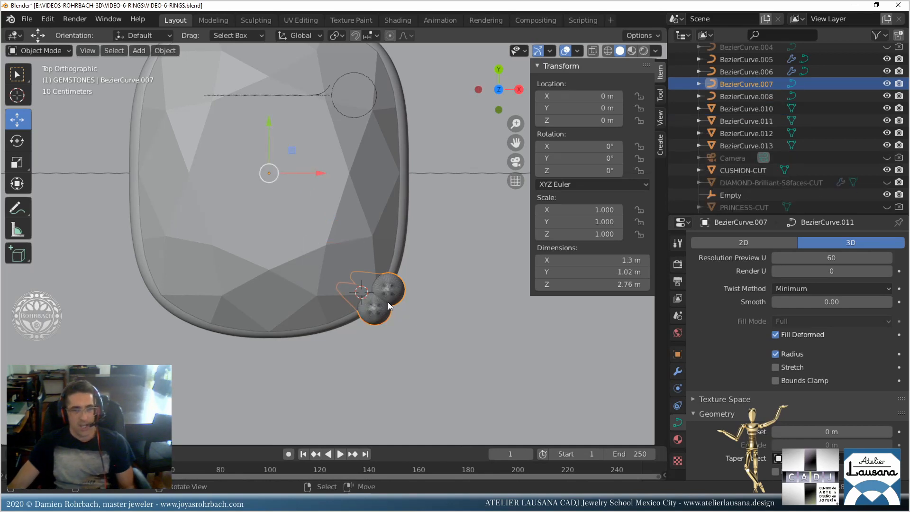
key(ctrl+s)
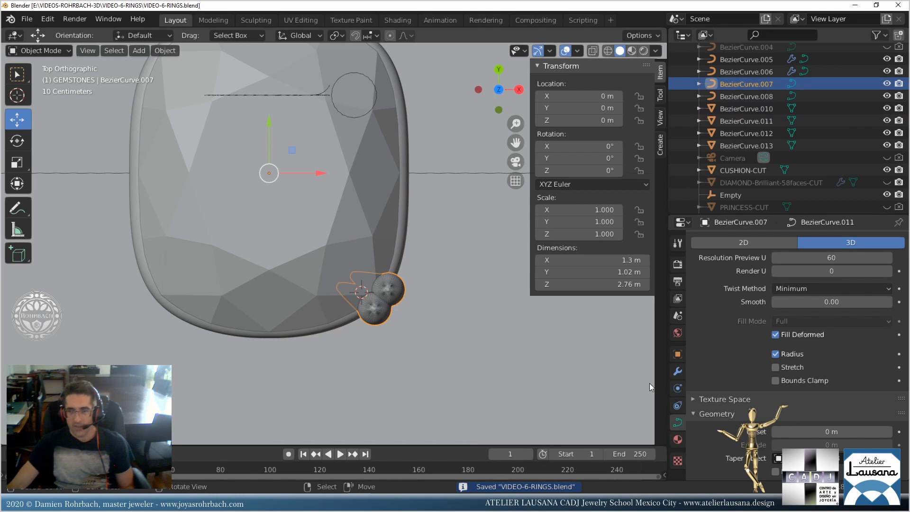
Try to mirror the joined curve prongs on X and Y about CUSHION-CUT and apply the Mirror modifier.
click(678, 371)
click(739, 242)
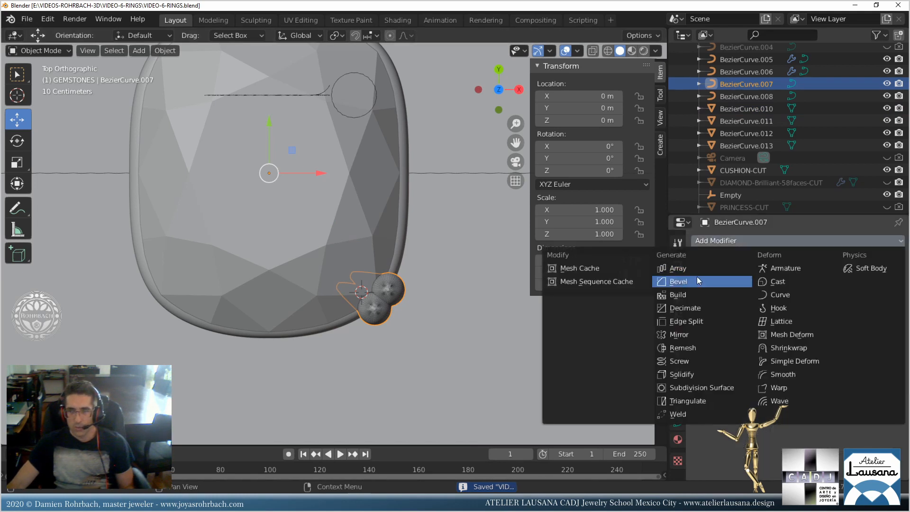
click(686, 335)
click(896, 364)
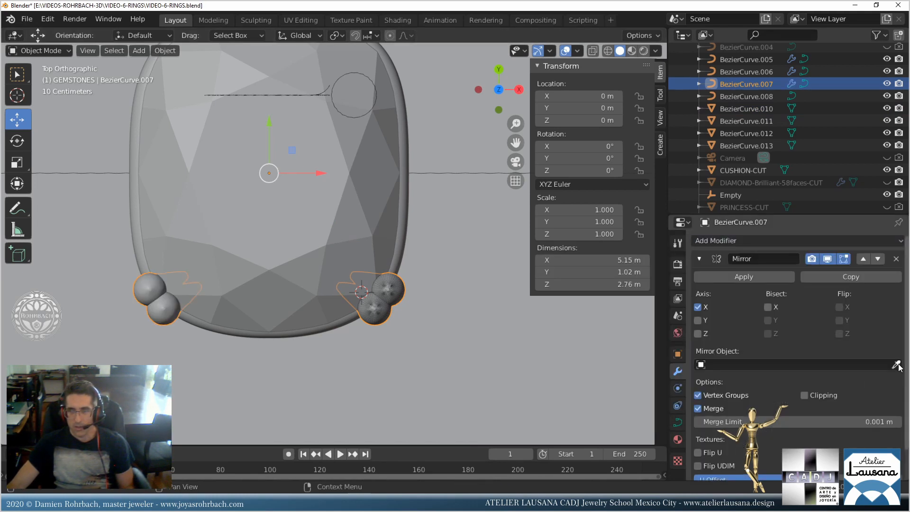
click(369, 203)
click(698, 321)
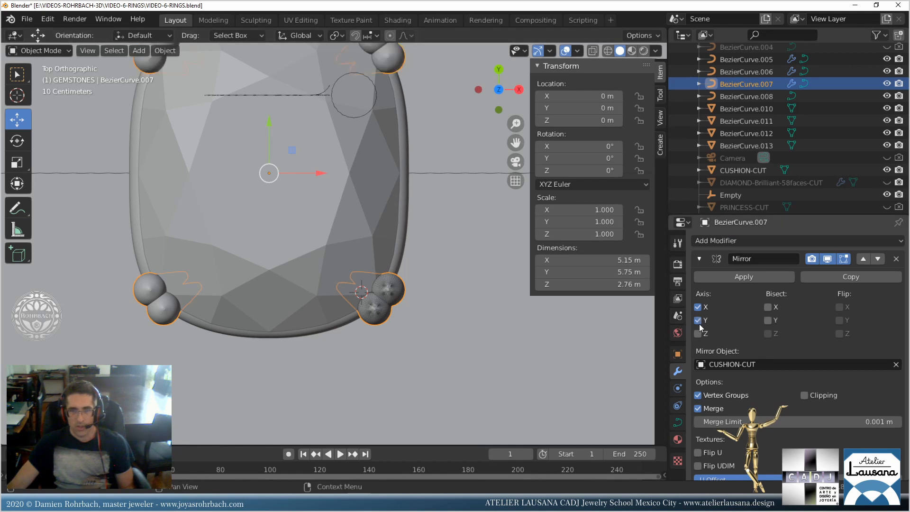
scroll(346, 268, down, 3)
middle_drag(346, 269, 299, 206)
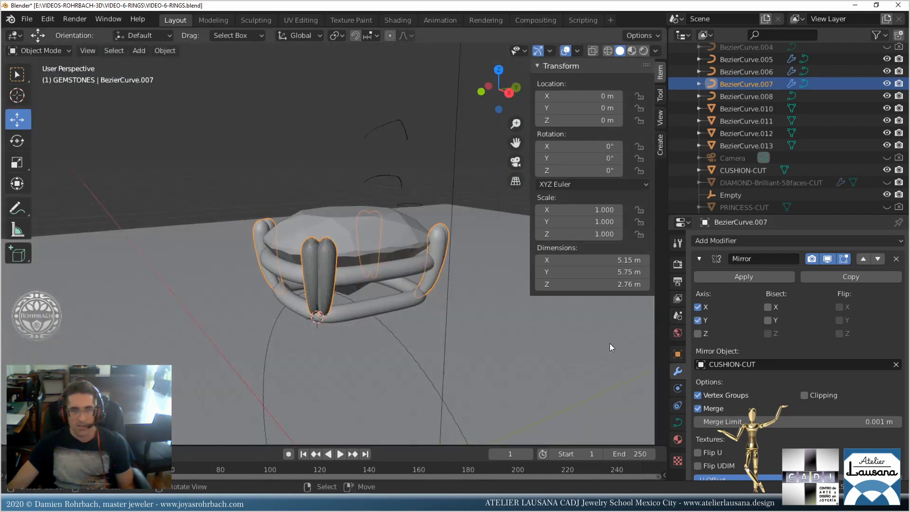
click(739, 277)
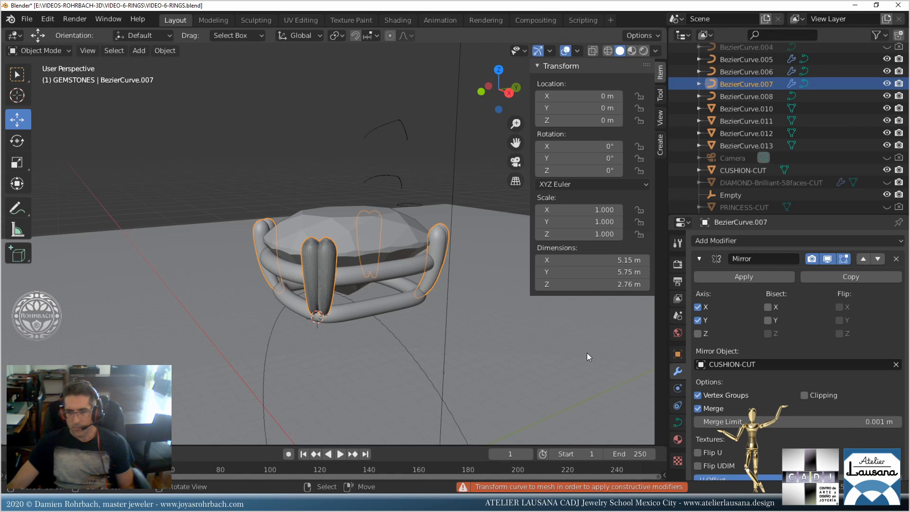
middle_drag(442, 363, 398, 308)
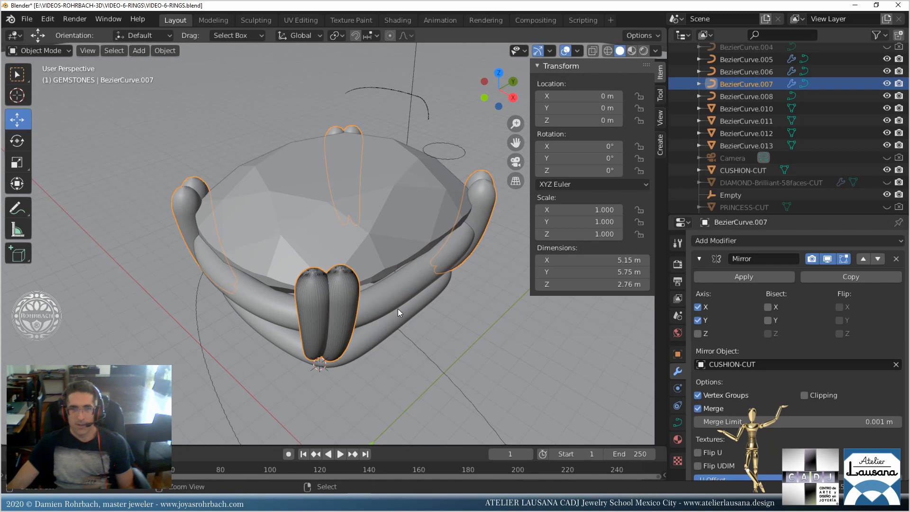
Undo the mirroring, joining and transform changes made to the original prong curves.
key(ctrl+z)
key(ctrl+z)
key(ctrl+z)
key(ctrl+z)
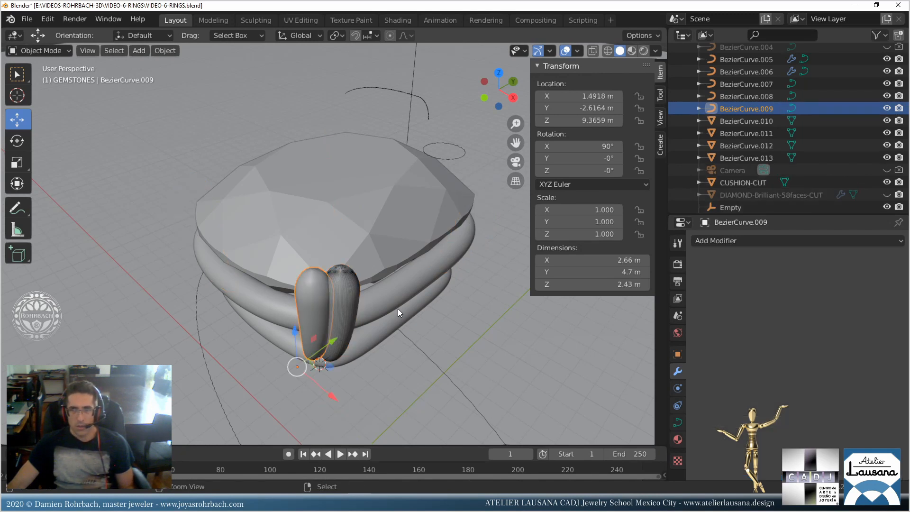
key(ctrl+z)
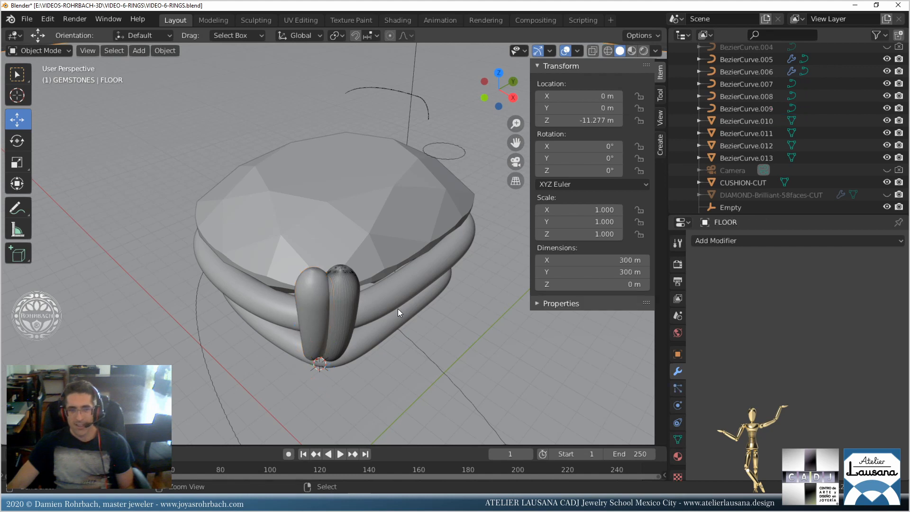
Hide the original curves BezierCurve.005 to BezierCurve.009 in the viewport and disable them in renders.
click(315, 285)
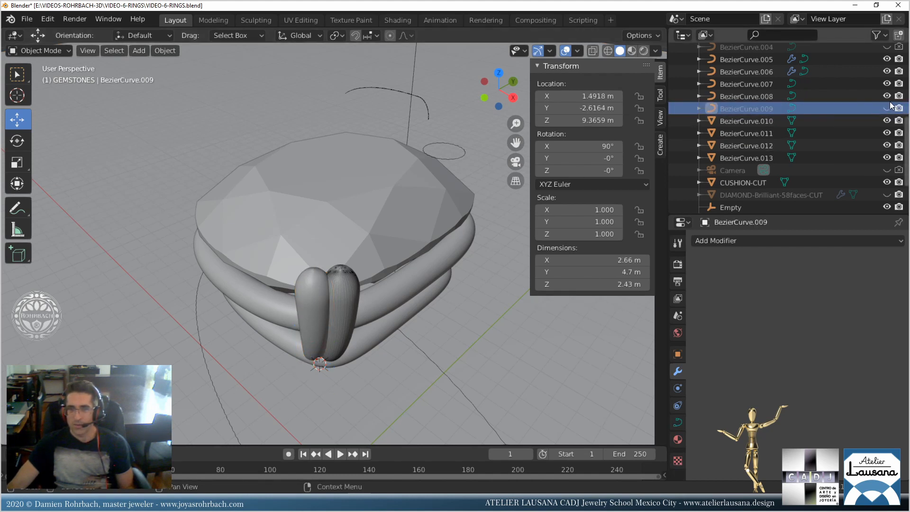
drag(887, 109, 887, 59)
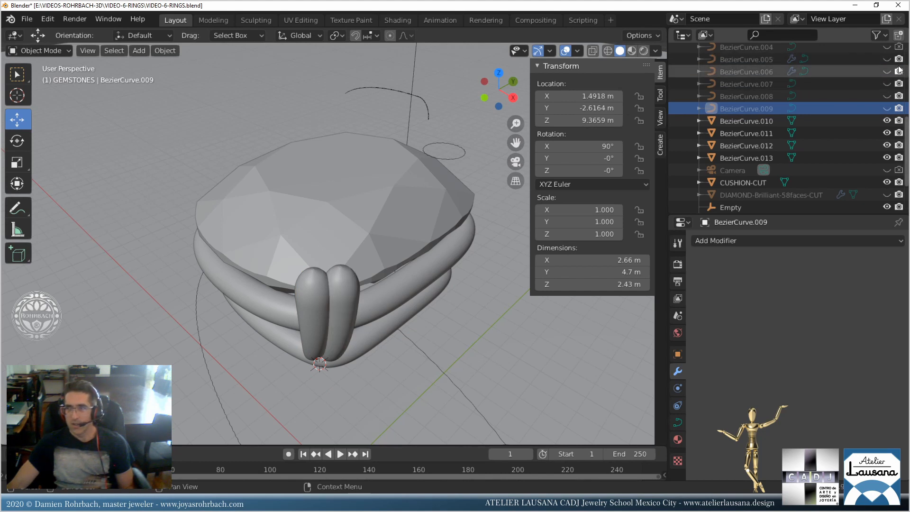
drag(898, 59, 899, 109)
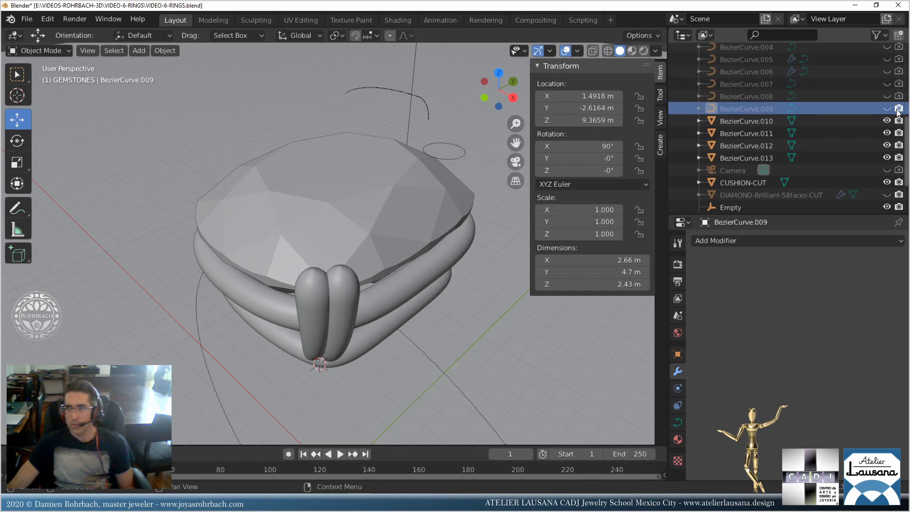
Join the two mesh prongs into one object and apply its location and rotation transforms, saving the file before joining.
click(304, 297)
shift+click(334, 288)
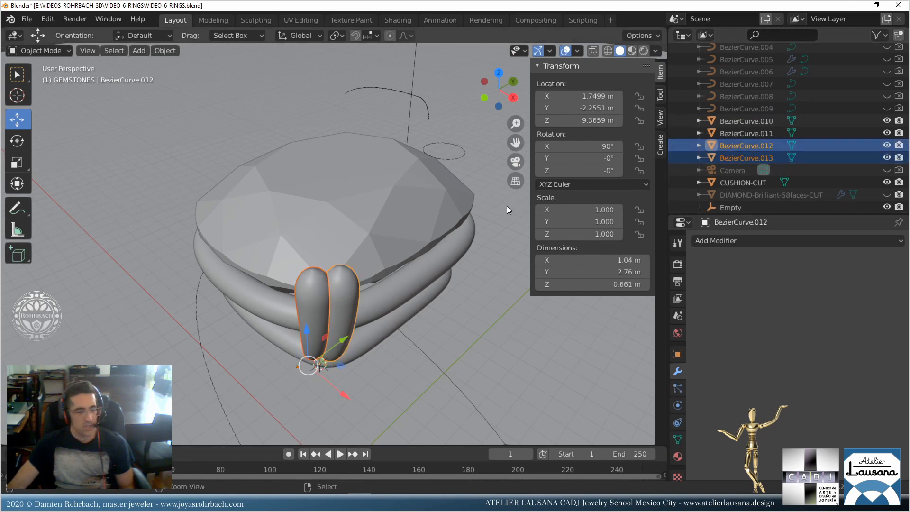
key(ctrl+s)
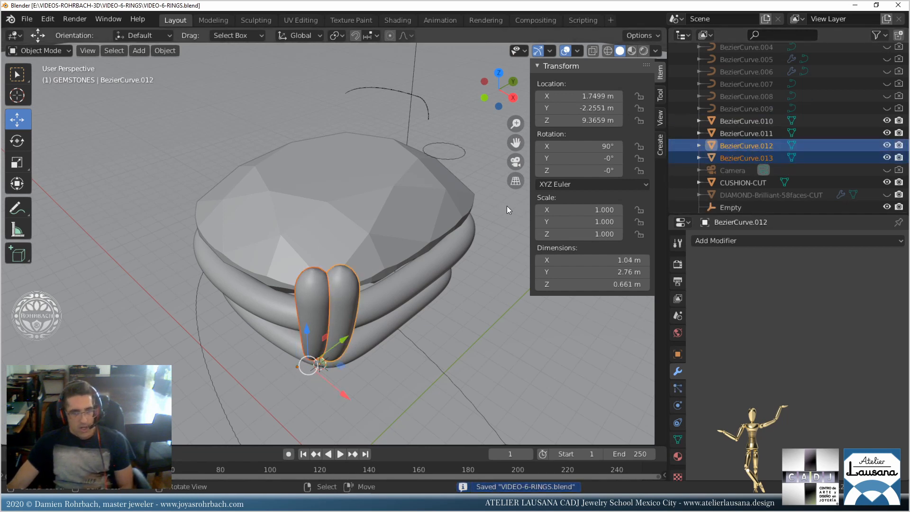
key(ctrl+j)
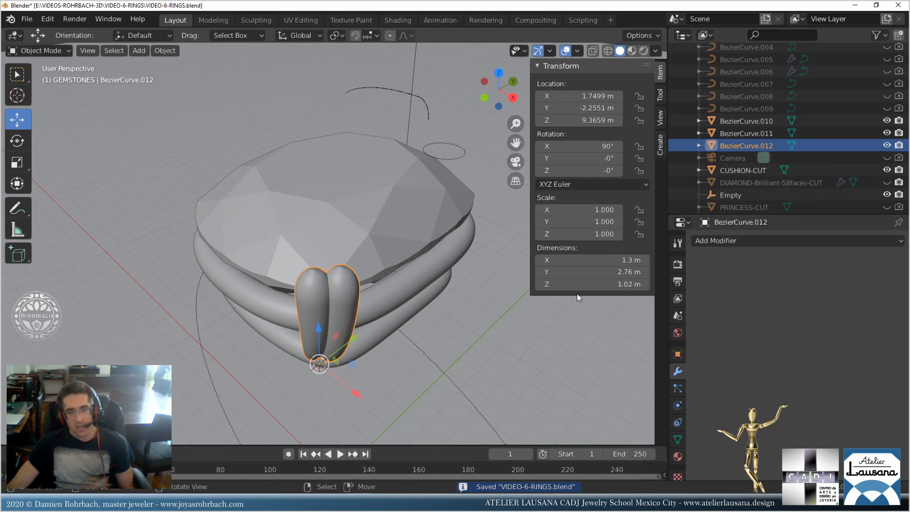
key(ctrl+a)
click(376, 313)
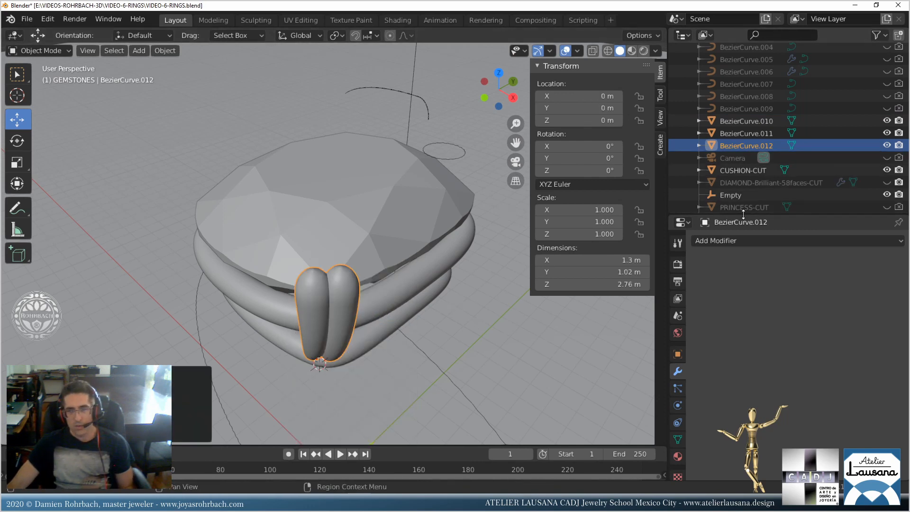
Add a Mirror modifier to the joined mesh prongs on the X and Y axes, with CUSHION-CUT as mirror object.
click(751, 241)
click(650, 361)
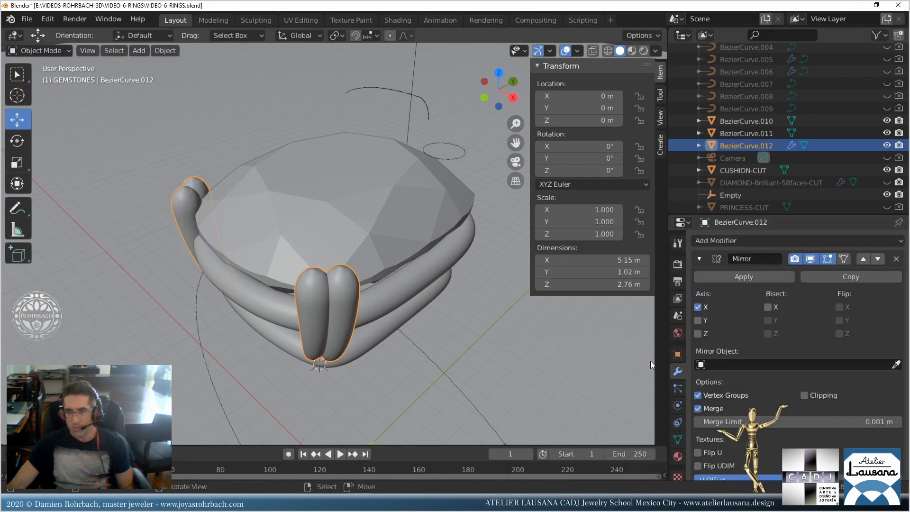
click(896, 364)
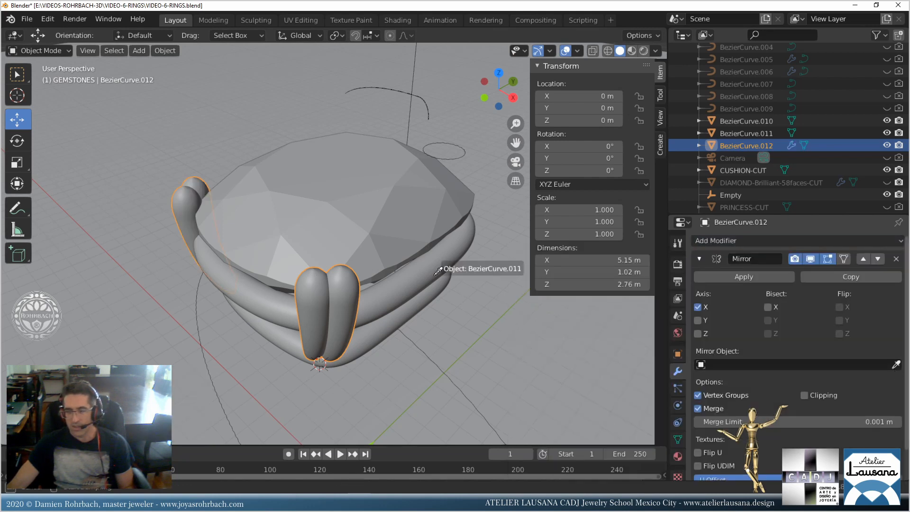
click(400, 202)
middle_drag(404, 230, 423, 294)
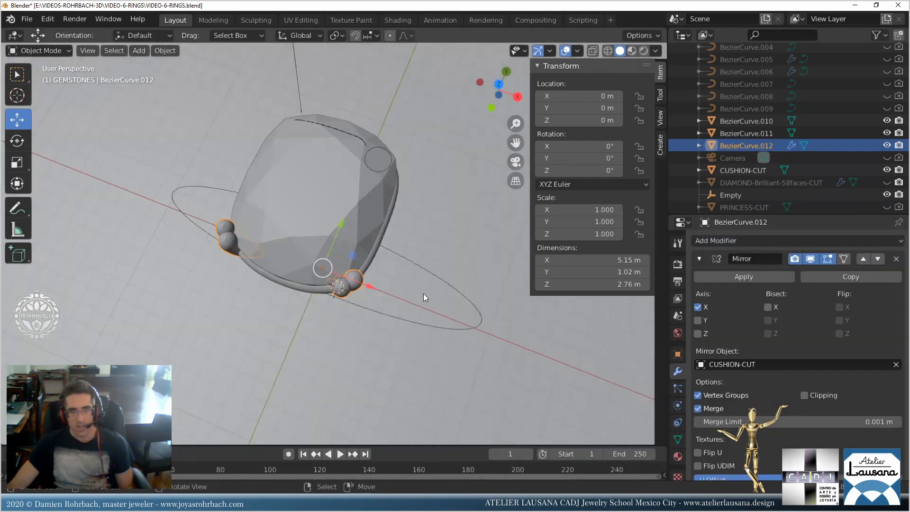
click(698, 319)
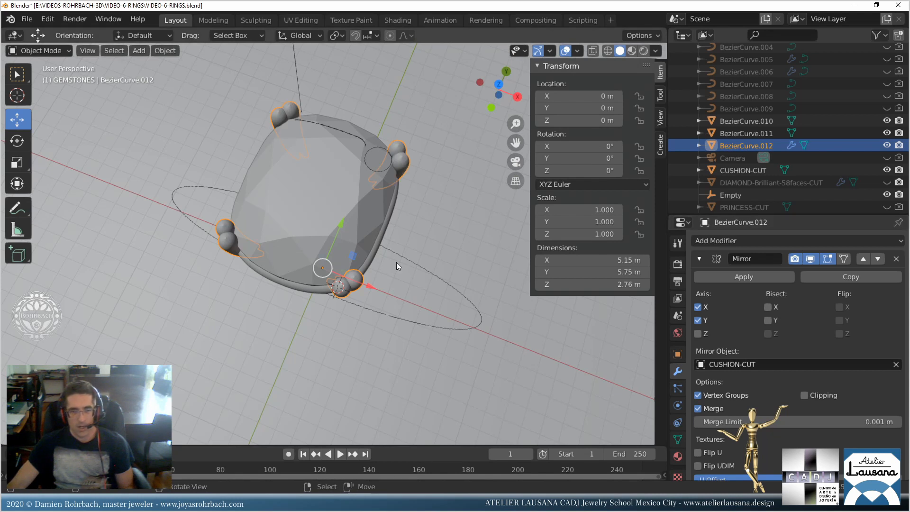
Apply the Mirror modifier on the prongs and save the file.
middle_drag(396, 263, 513, 250)
click(734, 275)
scroll(410, 256, up, 3)
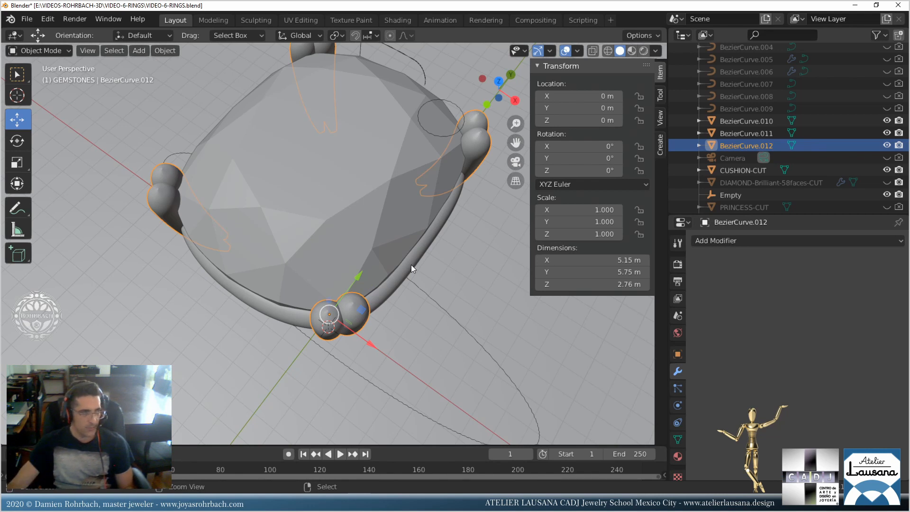
key(ctrl+s)
Join the two mesh rings with the mirrored prongs into a single setting object, keeping the prongs as active object.
scroll(377, 255, down, 3)
middle_drag(378, 255, 334, 356)
click(377, 294)
shift+click(300, 293)
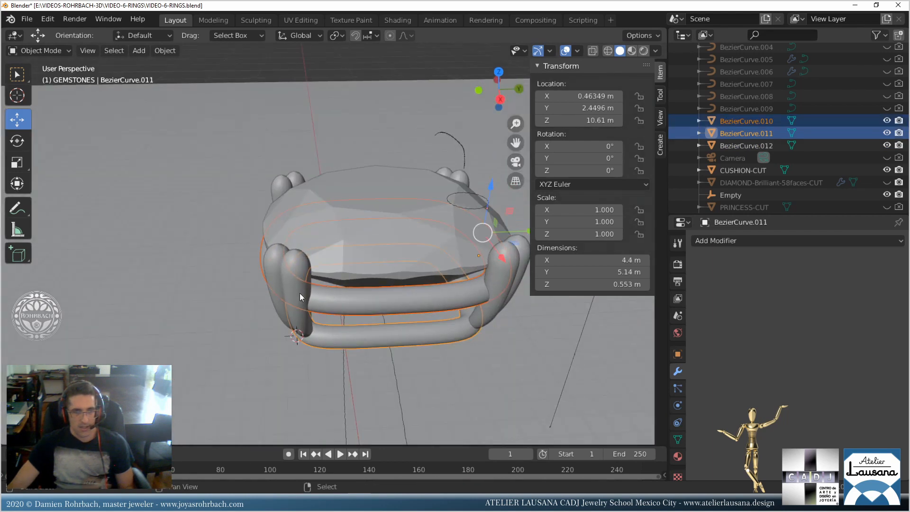
shift+click(288, 271)
key(ctrl+j)
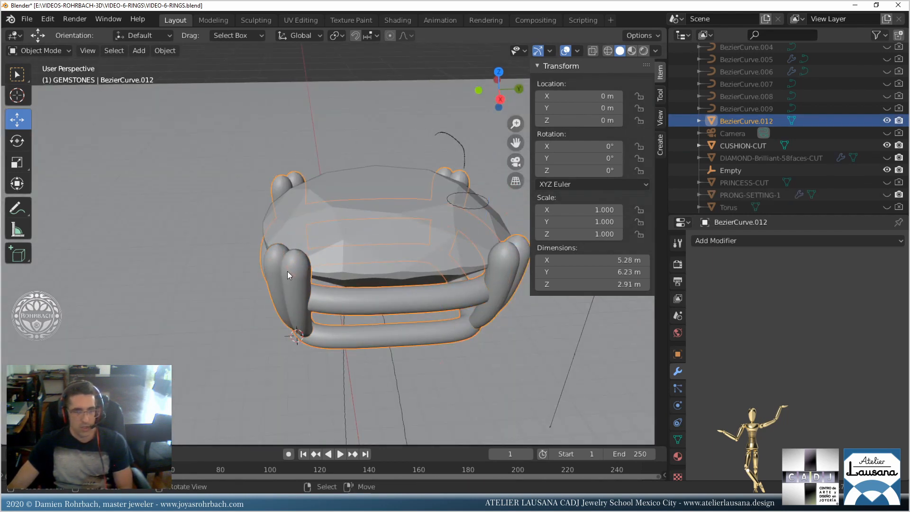
Assign the existing METAL material to the joined setting and save the file.
click(678, 456)
click(698, 280)
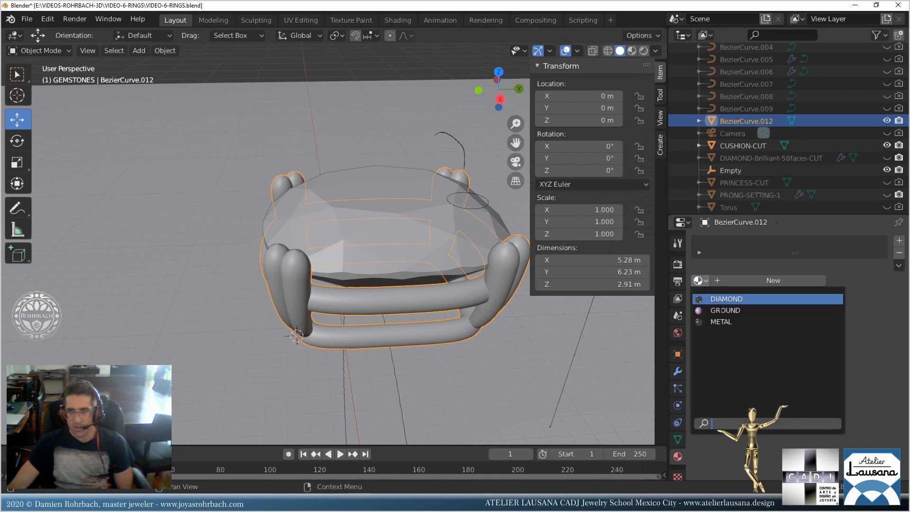
click(721, 321)
scroll(341, 312, down, 3)
middle_drag(341, 311, 414, 308)
key(ctrl+s)
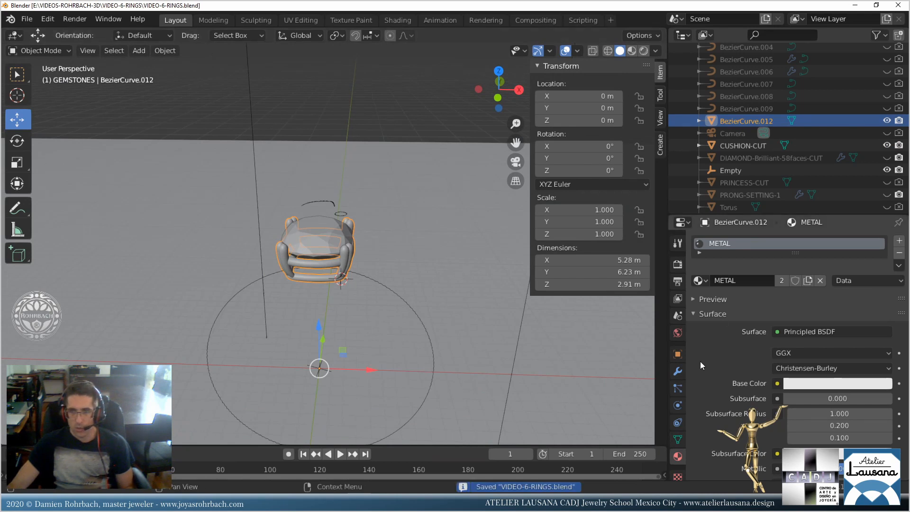
Add an Array modifier to the joined metal setting.
click(678, 372)
click(729, 243)
click(670, 265)
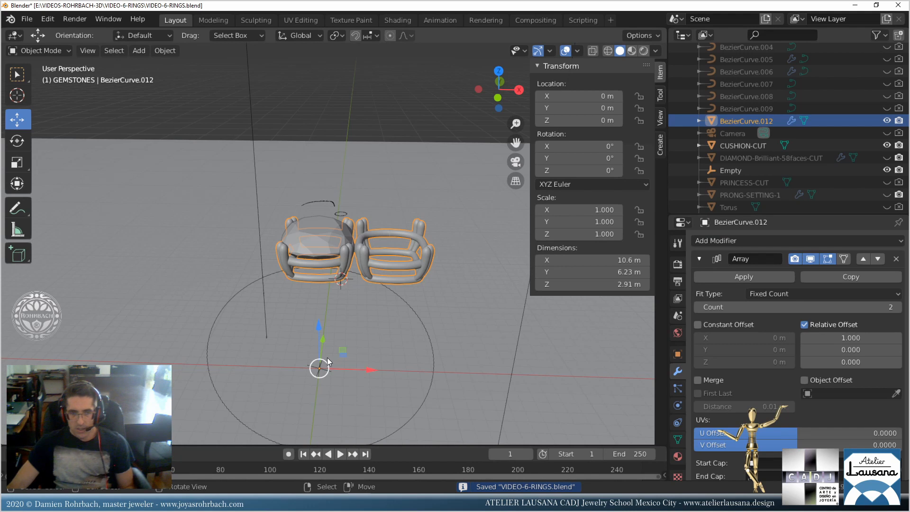
Duplicate the Empty in place at the world origin and reselect the arrayed setting.
click(738, 172)
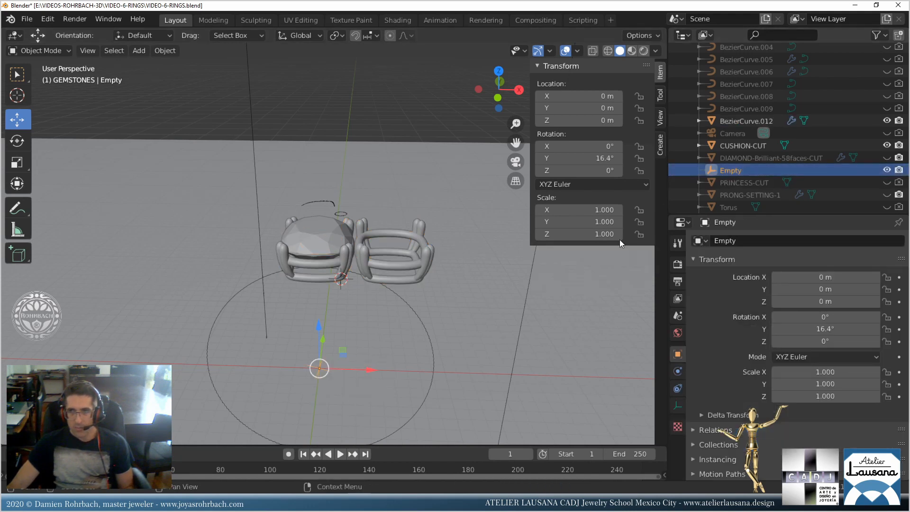
key(shift+d)
right_click(545, 311)
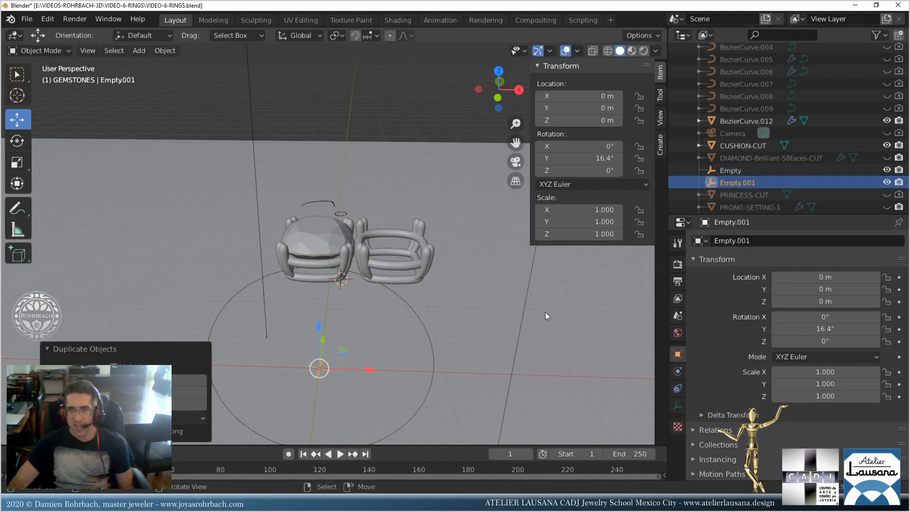
click(432, 258)
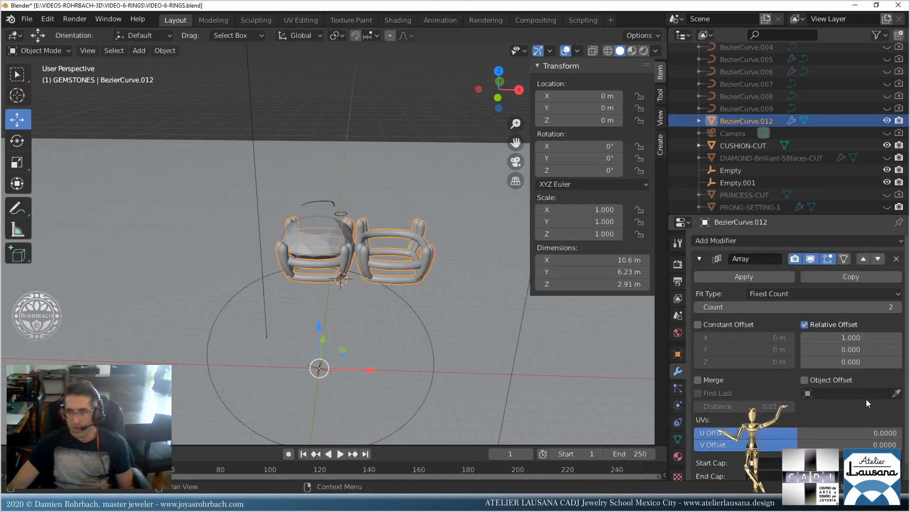
Switch the setting's Array modifier from relative offset to an object offset driven by Empty.001.
click(806, 325)
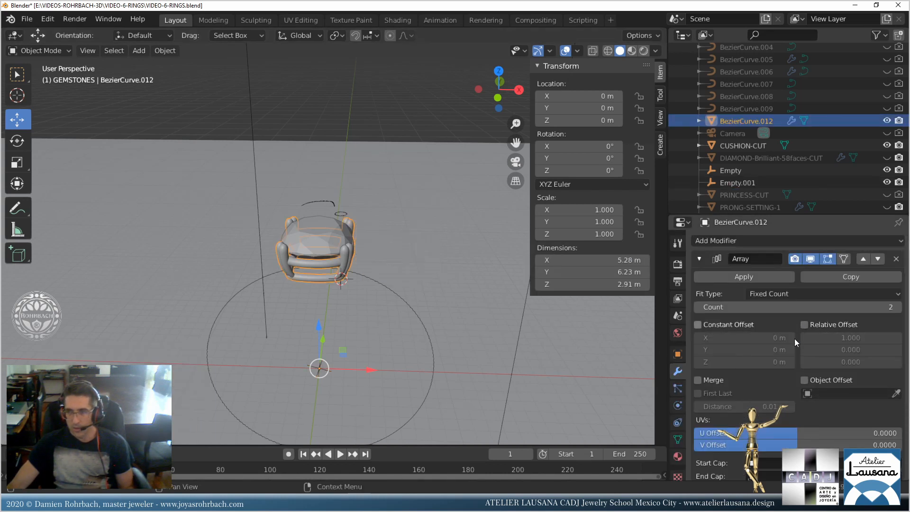
click(818, 393)
scroll(806, 369, down, 10)
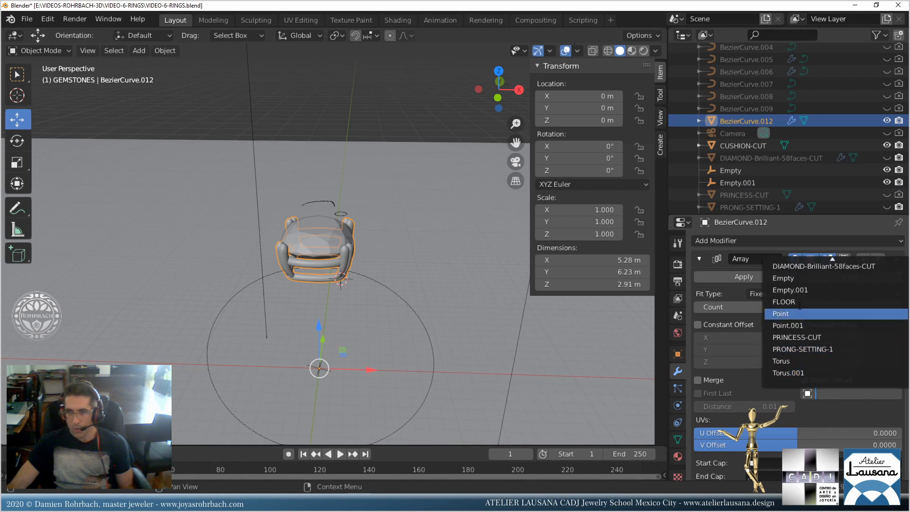
click(800, 290)
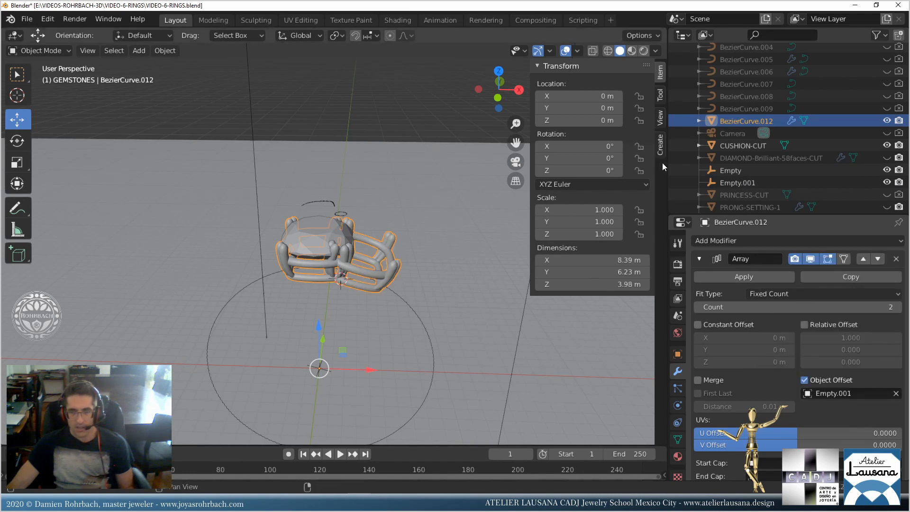
Set the setting's array count to 18, try 16, and return the count to 18.
double_click(806, 309)
text(18)
key(Return)
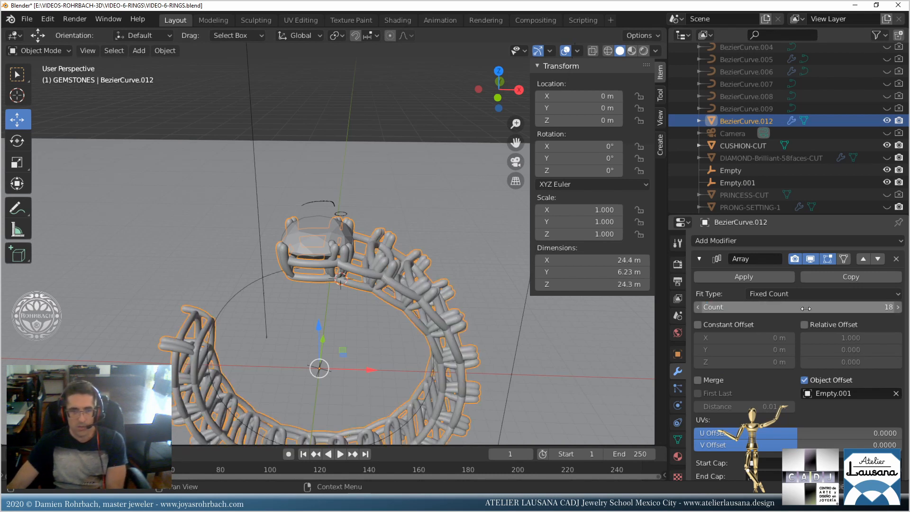
click(806, 308)
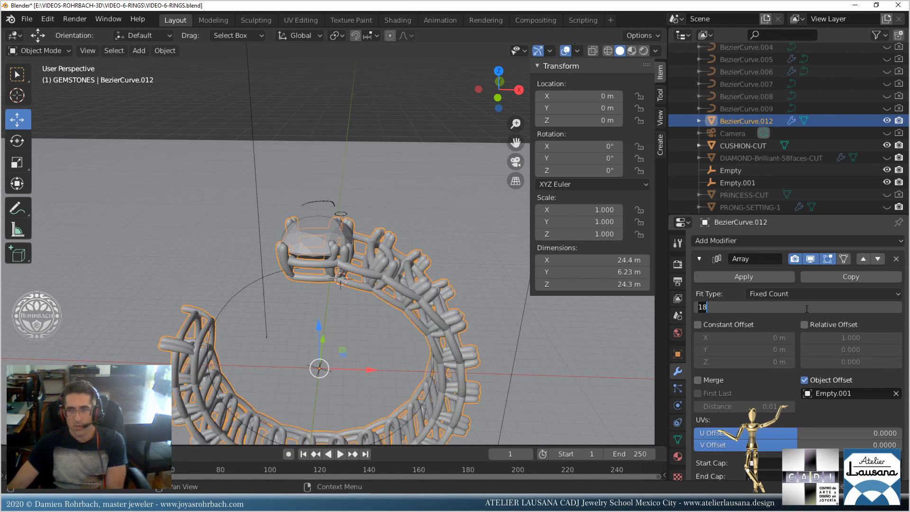
text(16)
key(Return)
click(806, 308)
text(1)
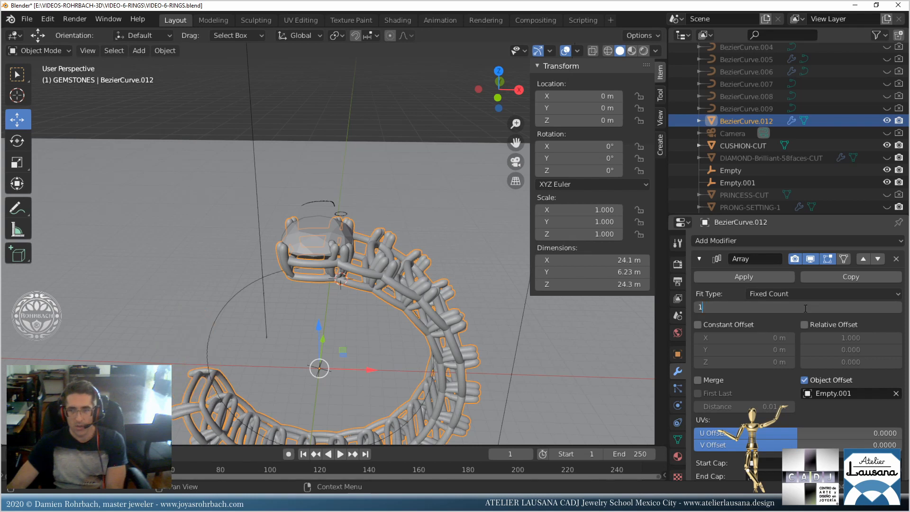
key(Return)
Set the Y rotation of Empty.001 to 20° and save the file.
click(749, 184)
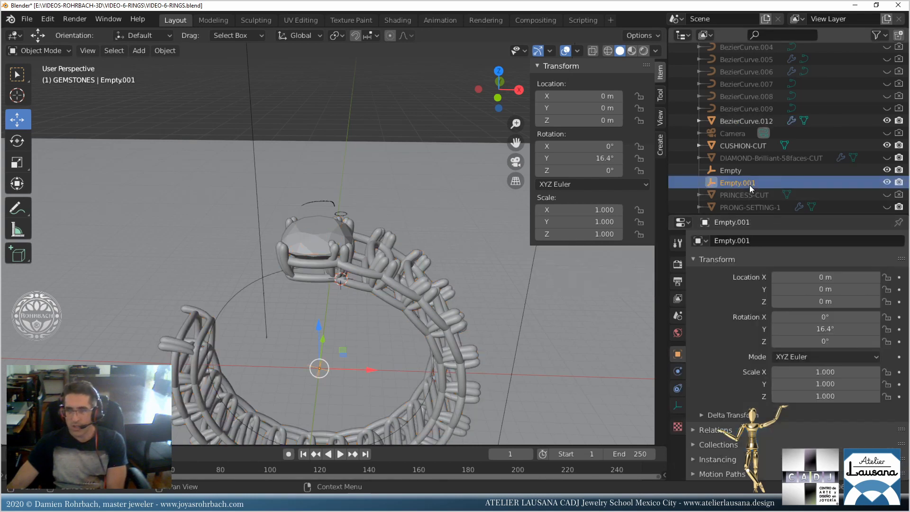
click(581, 158)
text(20)
key(Return)
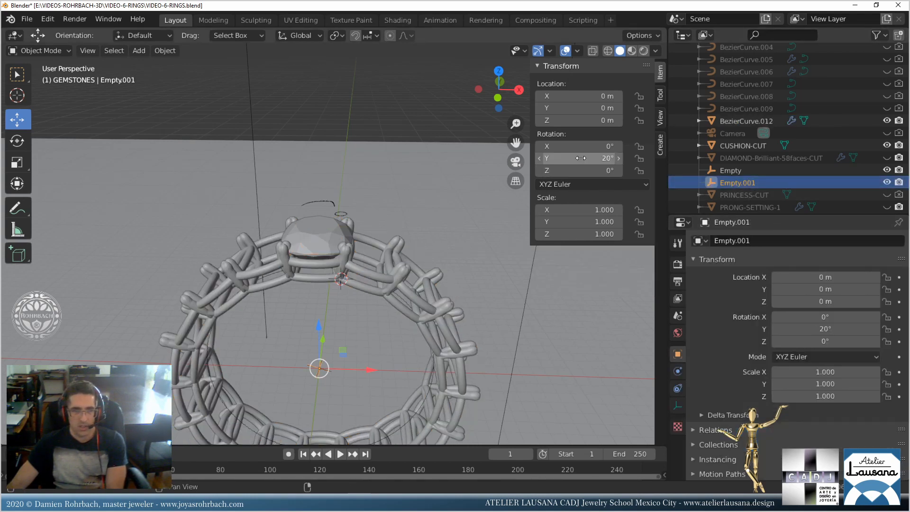
scroll(369, 281, up, 3)
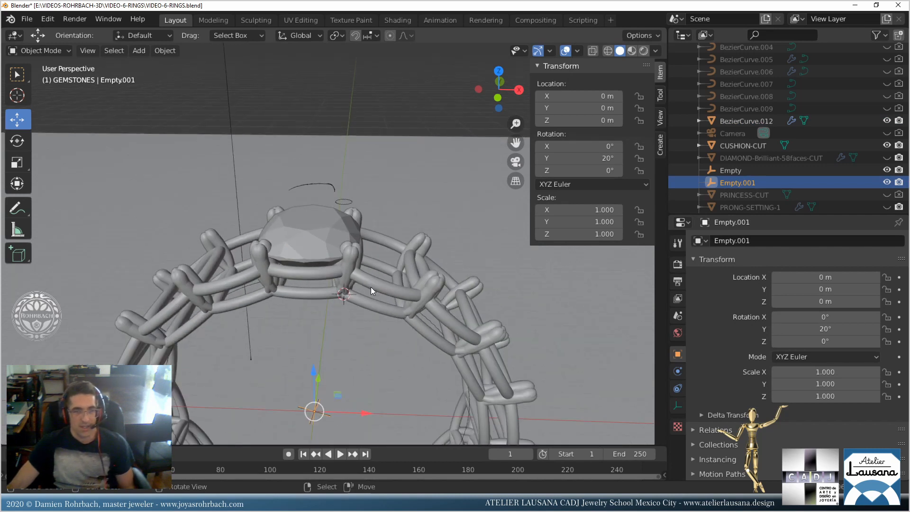
key(ctrl+s)
Set the array count of the BezierCurve.012 prong setting to 16.
scroll(368, 292, down, 3)
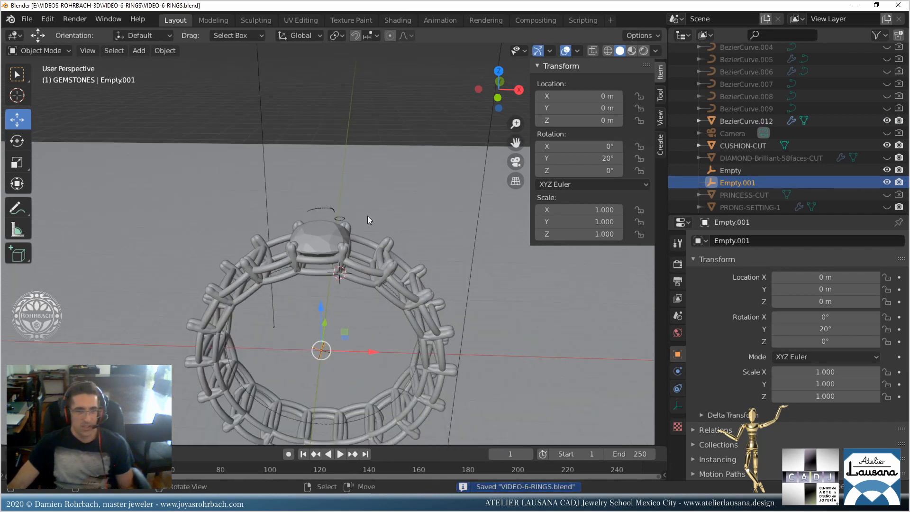
middle_drag(367, 215, 365, 235)
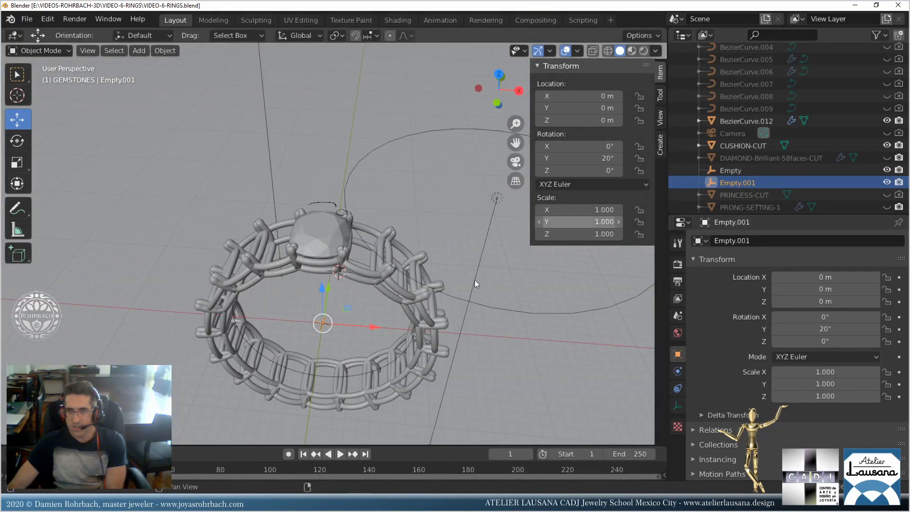
click(386, 277)
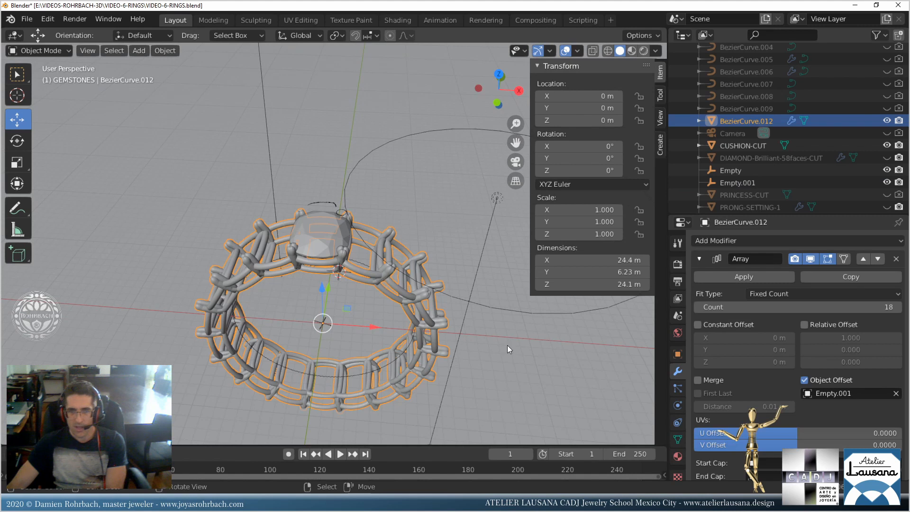
click(850, 309)
key(Return)
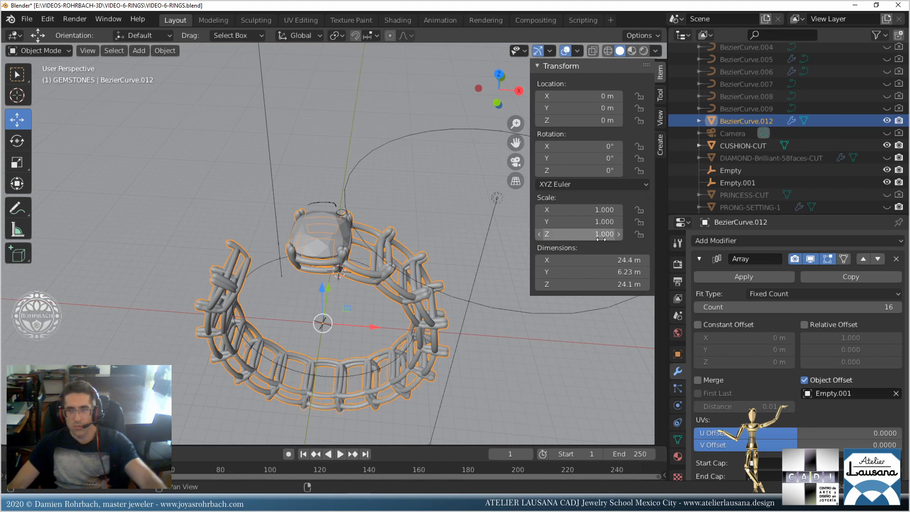
Set the Y rotation of Empty.001 to 22.5°.
click(747, 182)
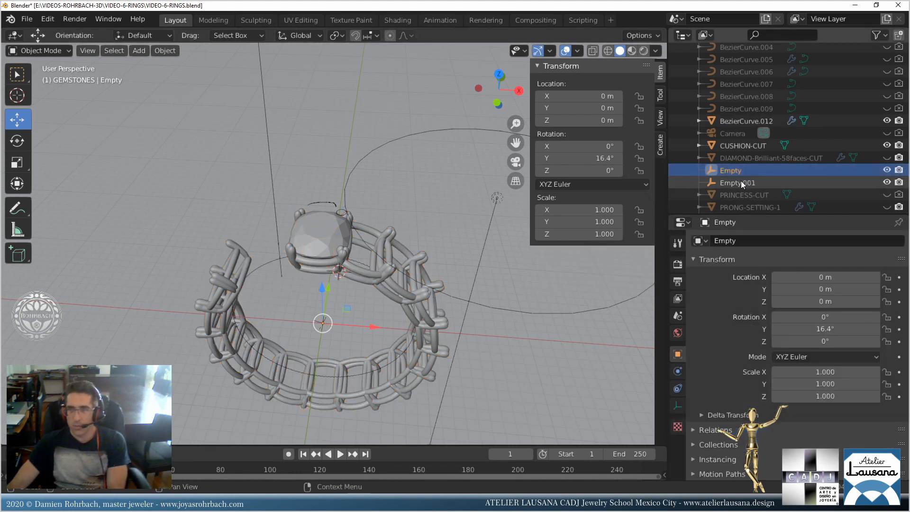
click(583, 159)
text(22.5)
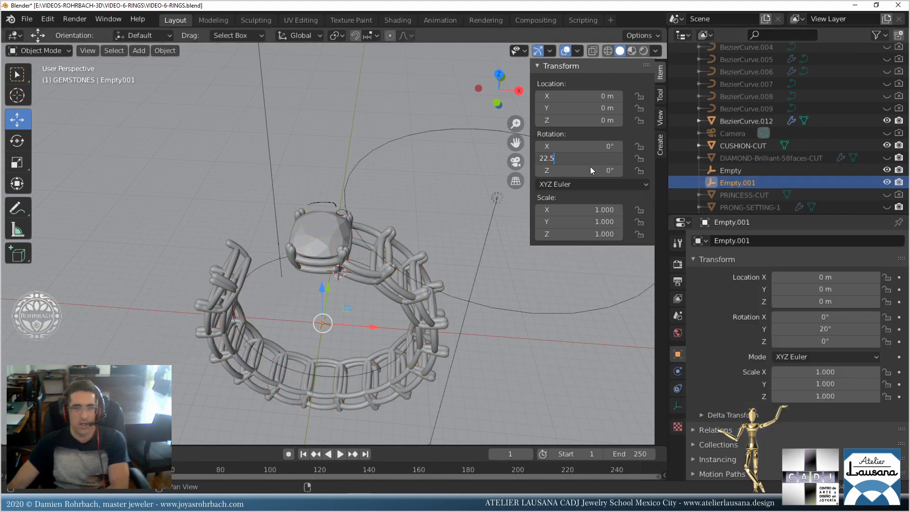
key(Return)
Set the Z location of the arrayed setting BezierCurve.012 to 0.2 m and apply all its transforms.
middle_drag(332, 291, 332, 266)
scroll(331, 266, up, 6)
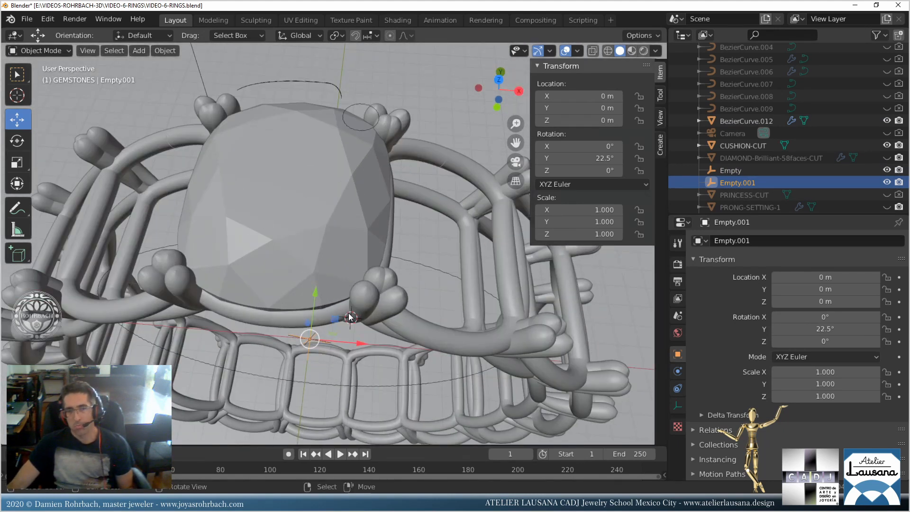
scroll(349, 318, down, 5)
middle_drag(348, 313, 334, 252)
scroll(337, 269, up, 4)
scroll(320, 283, down, 3)
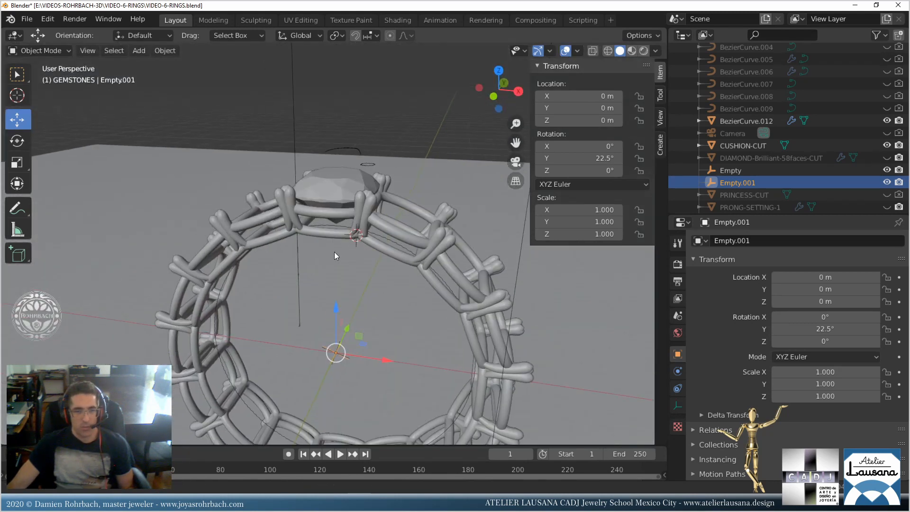
click(343, 215)
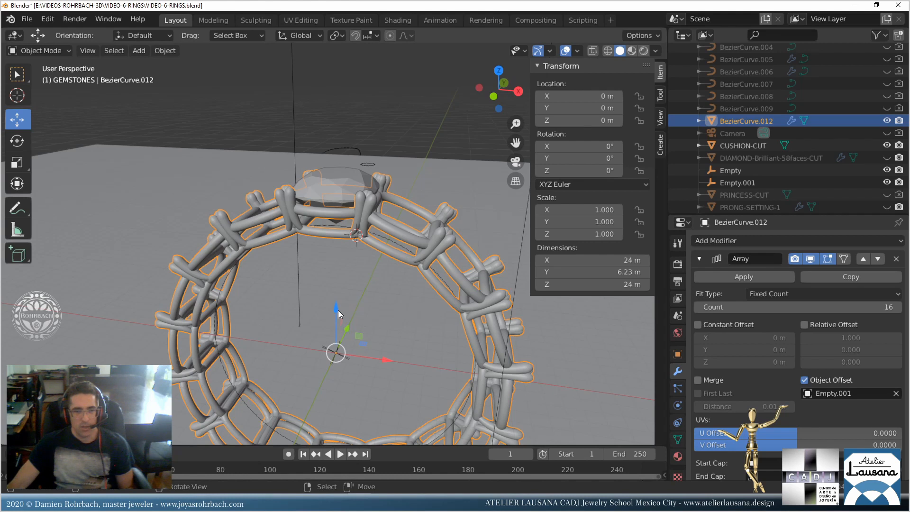
drag(337, 310, 341, 305)
double_click(561, 123)
text(.2)
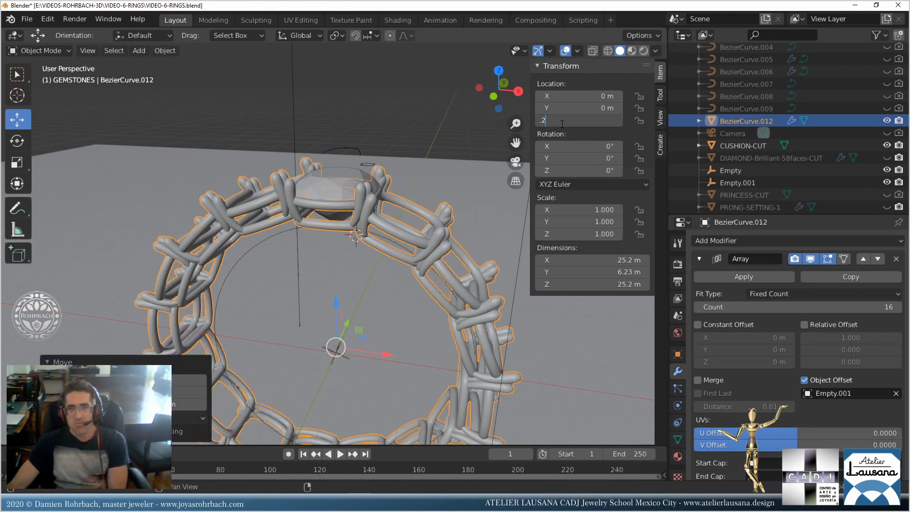
key(Return)
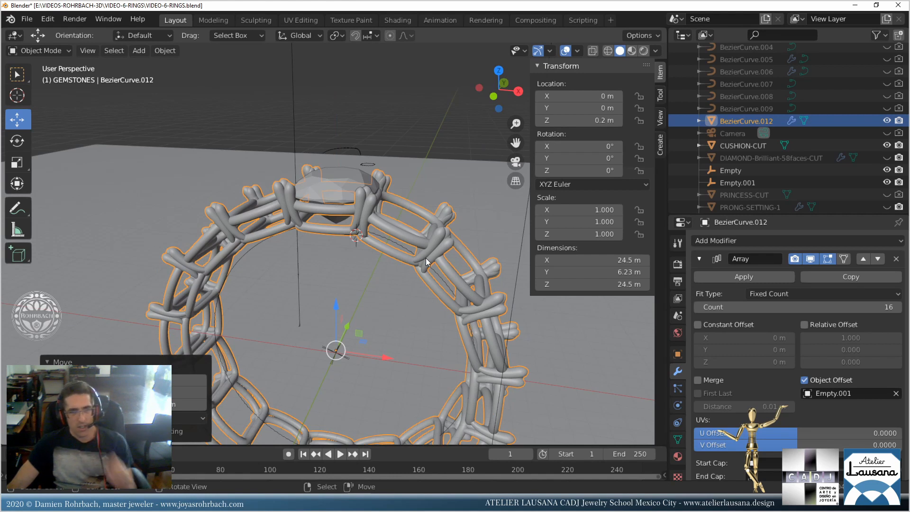
key(ctrl+a)
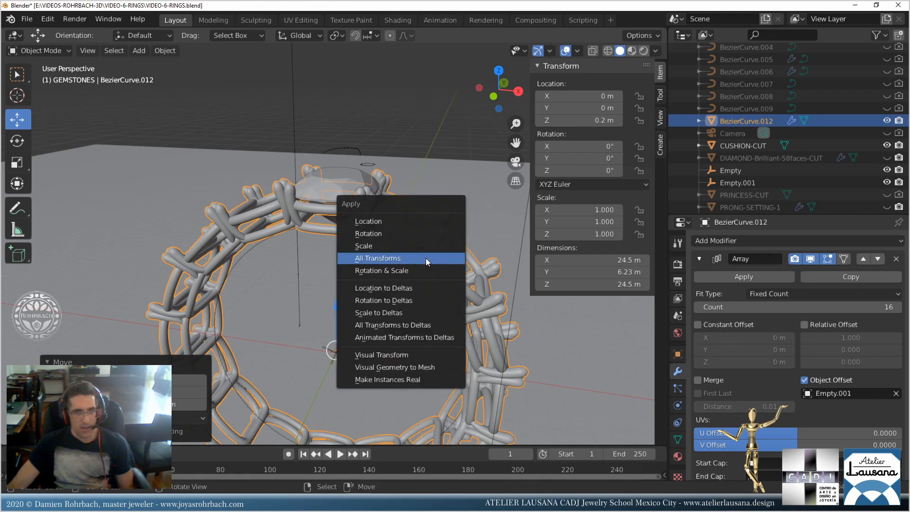
click(426, 257)
Raise the arrayed setting by another 0.2 m along Z and apply all transforms again.
middle_drag(394, 256, 378, 280)
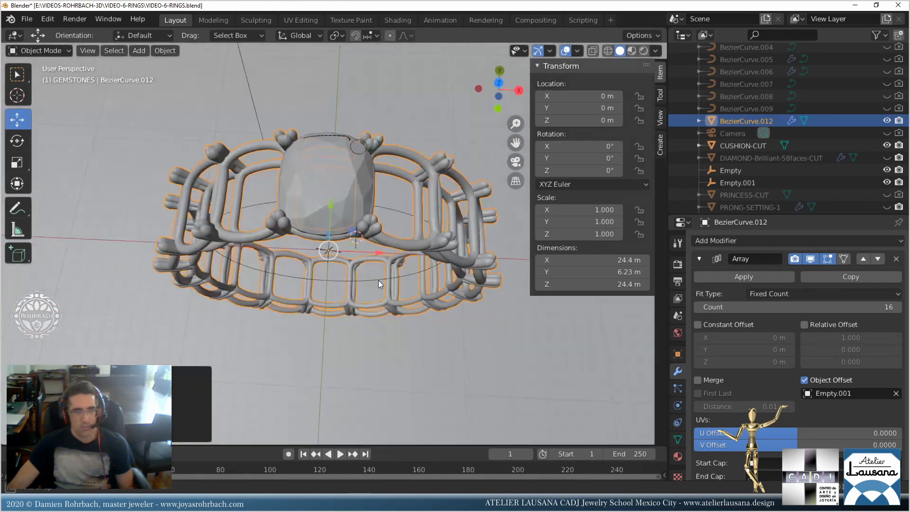
scroll(423, 218, up, 3)
middle_drag(410, 195, 327, 133)
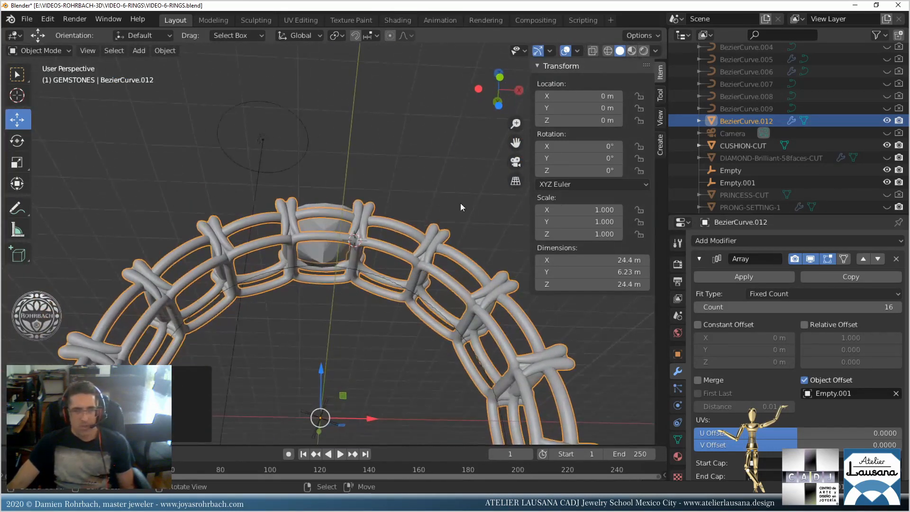
click(575, 122)
text(.2)
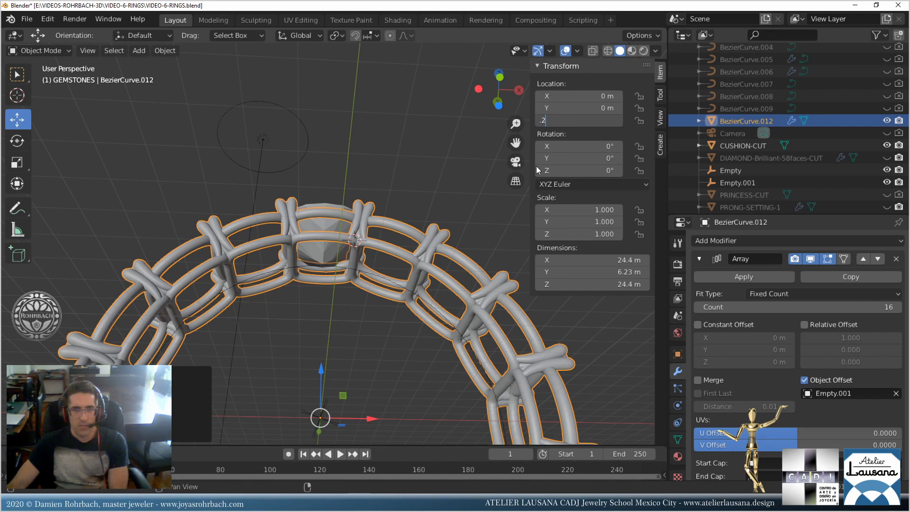
key(Return)
key(ctrl+a)
click(387, 235)
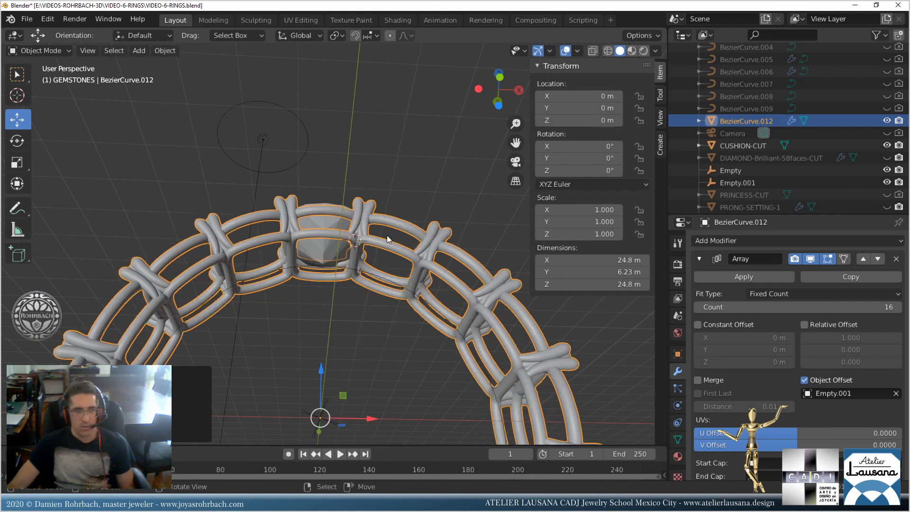
Raise the arrayed setting a further 0.22 m along Z and apply all its transforms.
middle_drag(383, 175, 445, 244)
click(577, 119)
key(BackSpace)
text(.2)
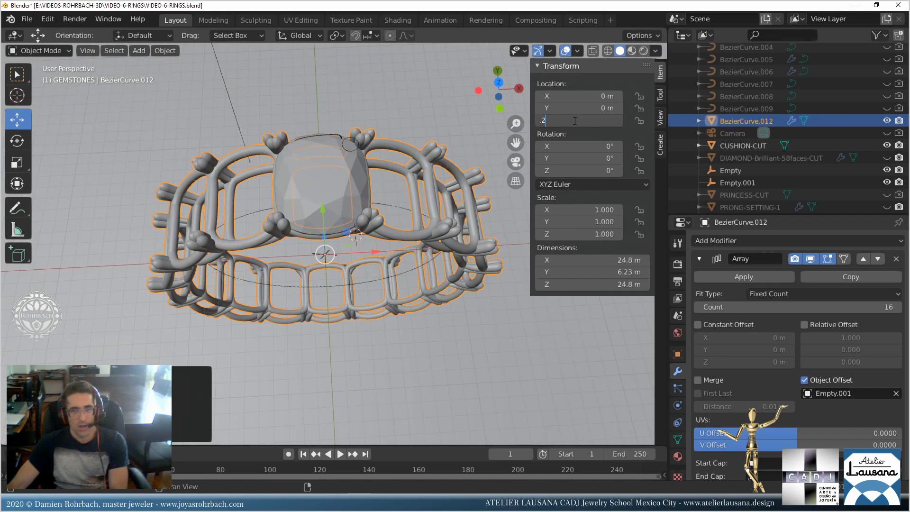
text(2)
key(Return)
key(ctrl+a)
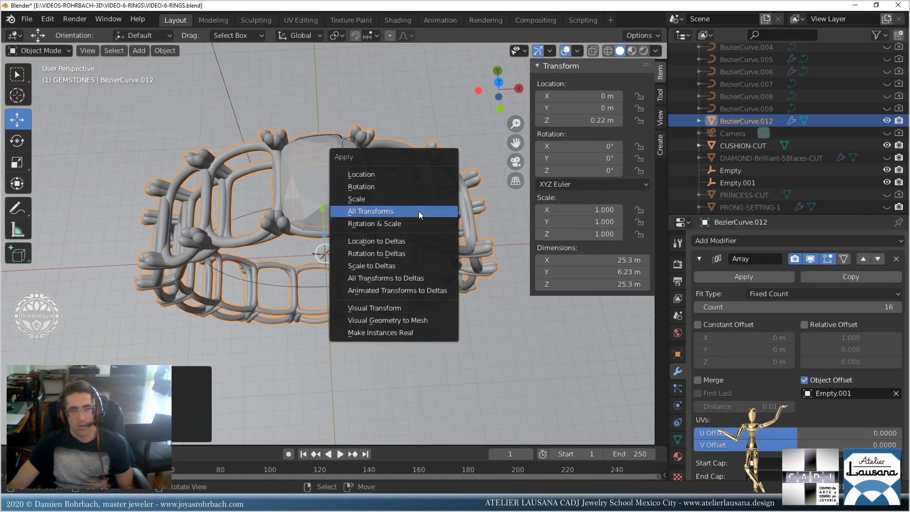
click(401, 278)
Raise the CUSHION-CUT gem between its prongs to a Z location of about 12.015 m and save the file.
middle_drag(379, 303, 370, 216)
click(337, 181)
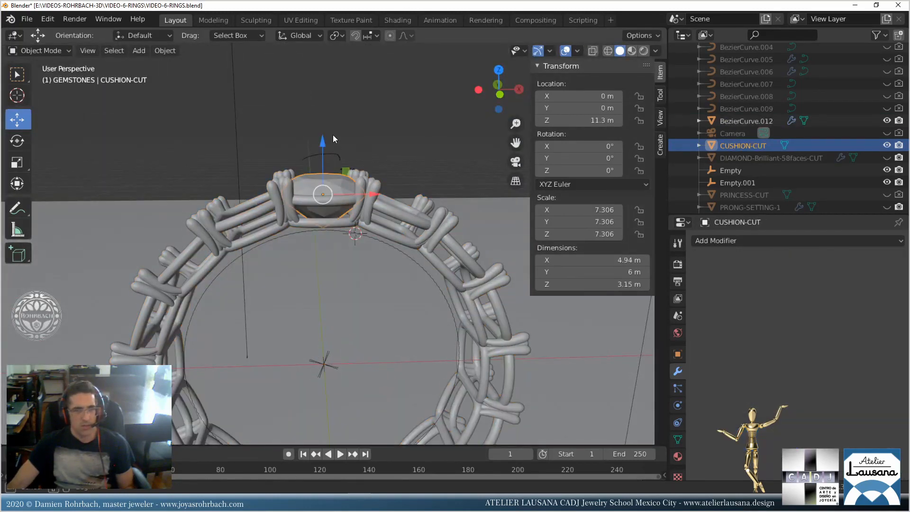
drag(325, 148, 328, 141)
middle_drag(332, 152, 335, 185)
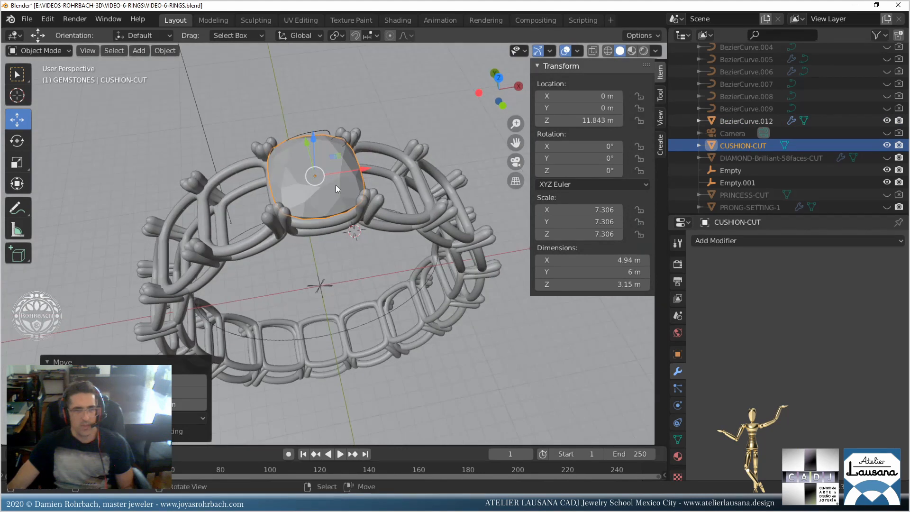
drag(318, 137, 318, 133)
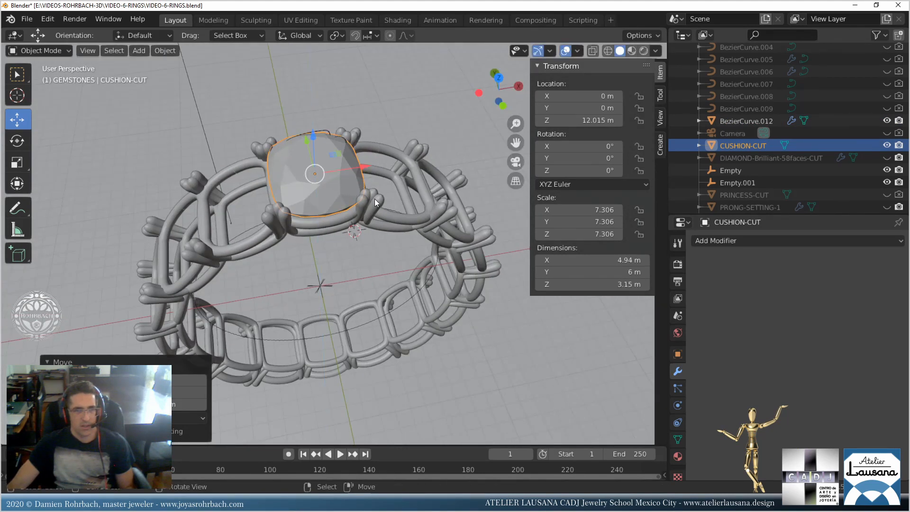
middle_drag(318, 133, 371, 236)
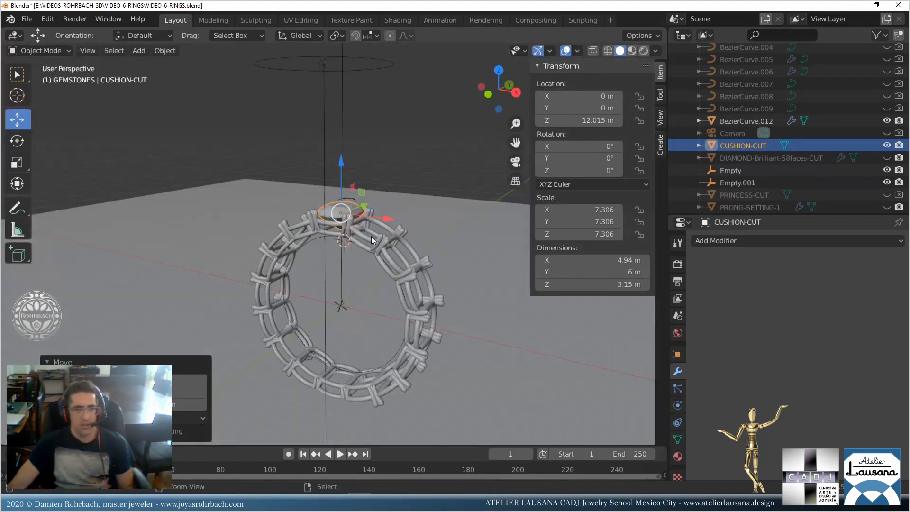
key(ctrl+s)
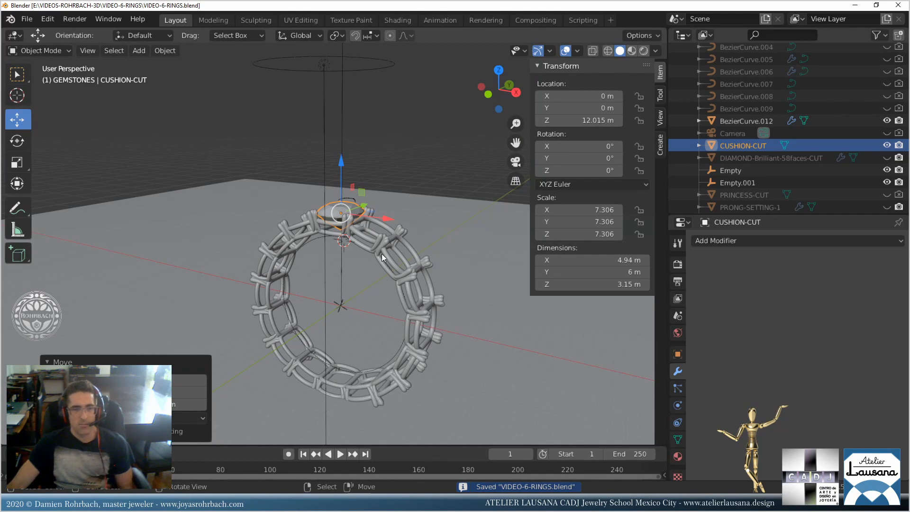
Apply all transforms to the CUSHION-CUT gem and add an Array modifier to it.
scroll(382, 254, up, 2)
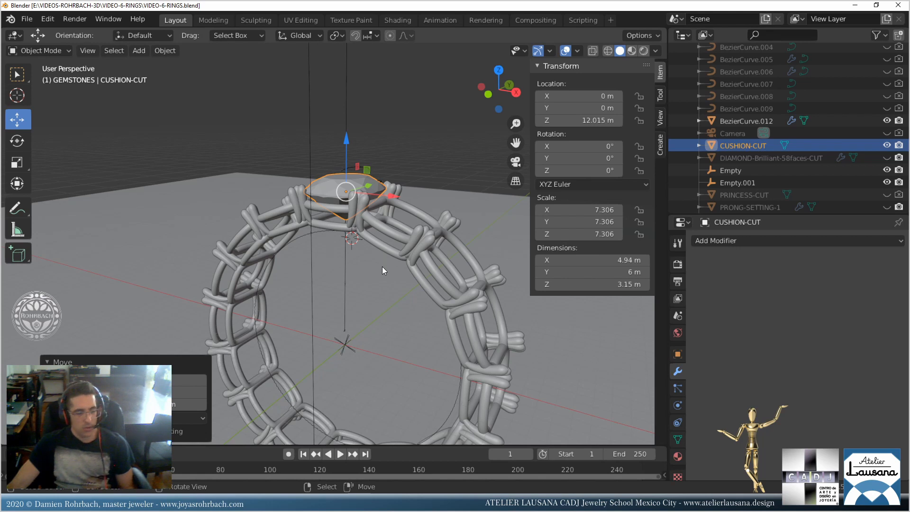
key(ctrl+a)
click(382, 267)
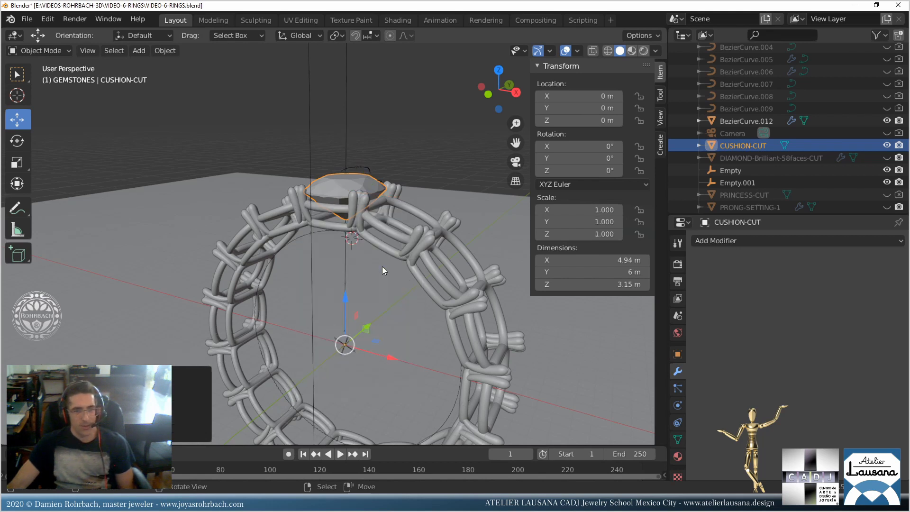
click(746, 241)
click(669, 267)
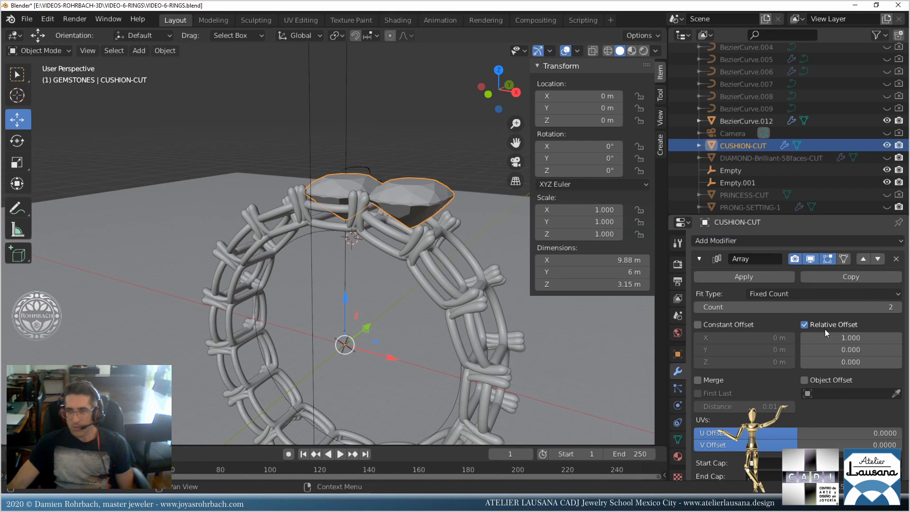
Configure the CUSHION-CUT Array modifier with a count of 16, relative offset disabled, and object offset enabled using Empty.001.
click(836, 308)
text(16)
key(Return)
click(805, 325)
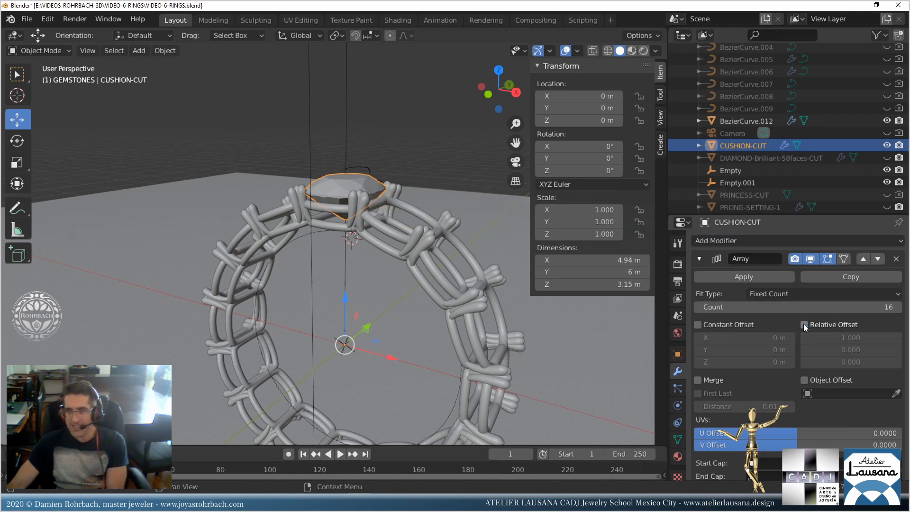
click(805, 380)
click(831, 394)
scroll(825, 367, down, 6)
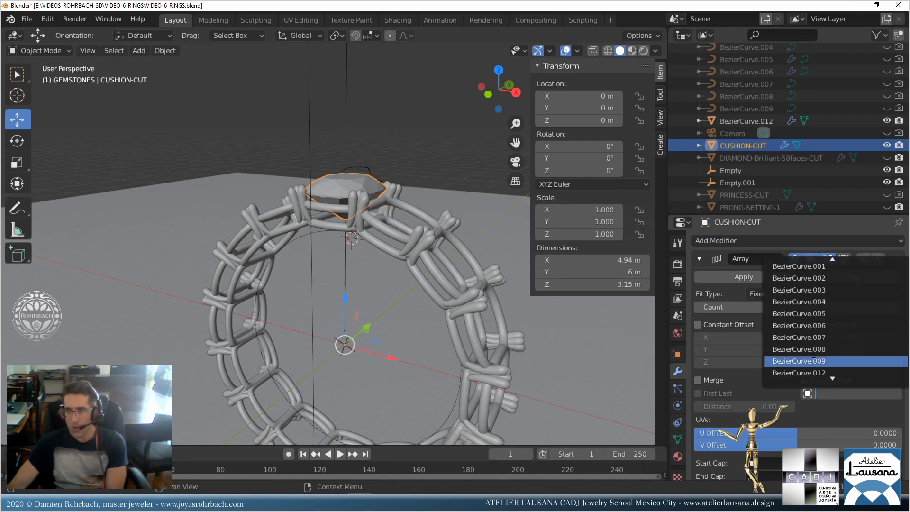
click(792, 302)
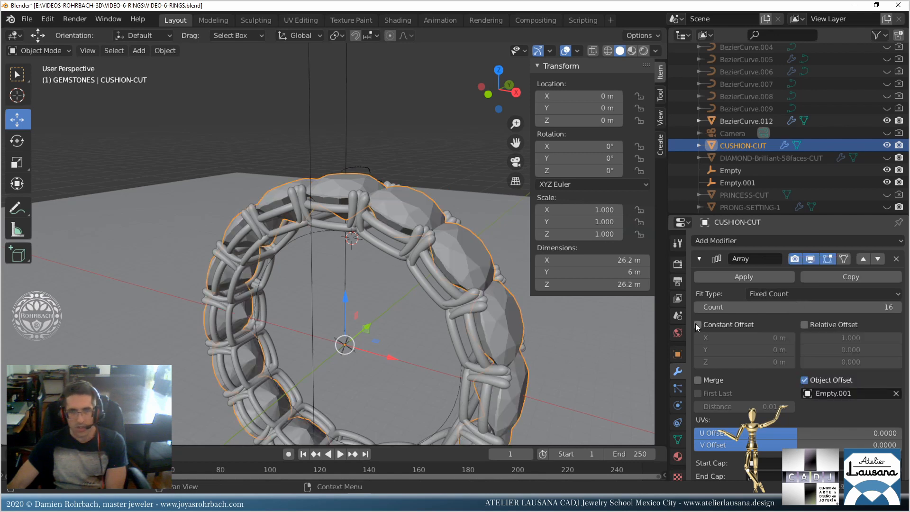
Reduce the CUSHION-CUT gem's array count to 15 and select the BezierCurve.012 prong setting.
middle_drag(428, 237, 470, 312)
scroll(469, 312, down, 2)
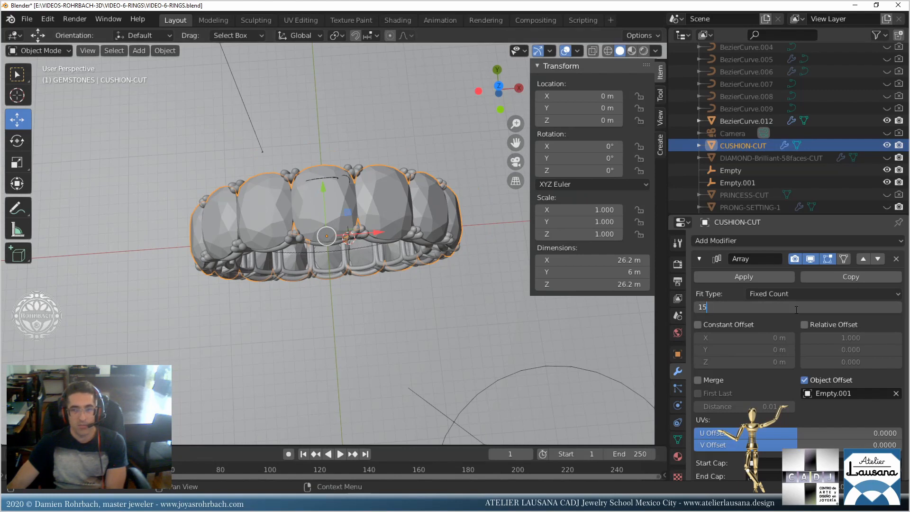
click(699, 306)
click(419, 229)
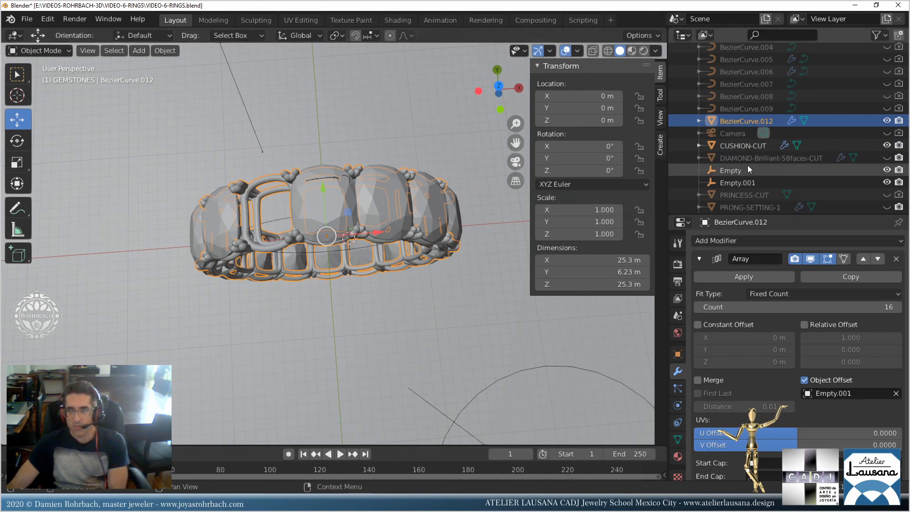
Set the Y rotation of Empty.001 to 24°, check the gem and prong spacing around the ring, and save the file.
click(743, 181)
click(588, 158)
text(24)
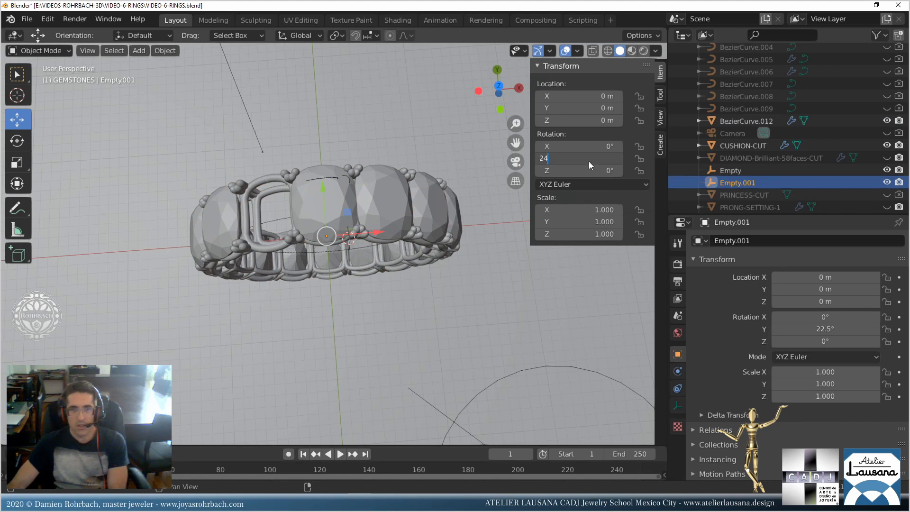
key(Return)
middle_drag(359, 199, 346, 239)
scroll(332, 238, up, 7)
scroll(337, 241, down, 5)
scroll(344, 217, down, 2)
key(ctrl+s)
Look through the camera, and unhide and select the Camera object with rendering enabled.
scroll(345, 244, up, 5)
key(KP_0)
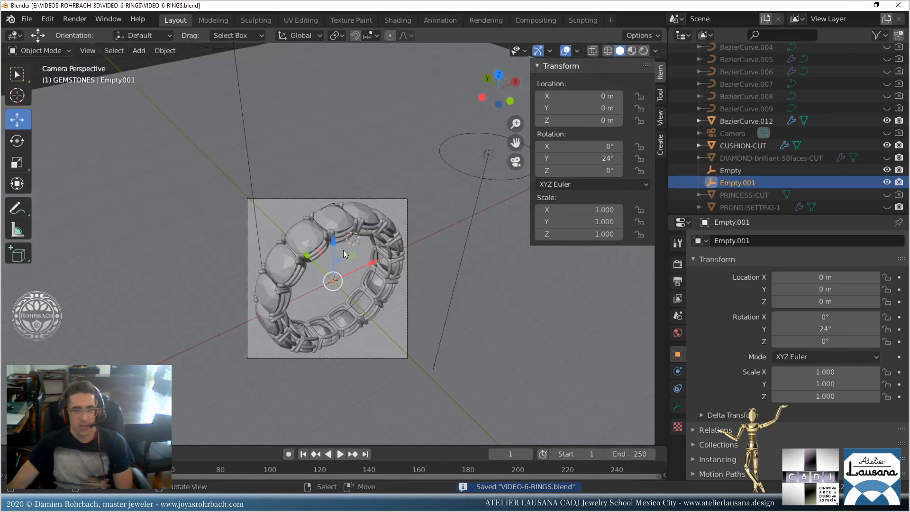
scroll(738, 140, up, 6)
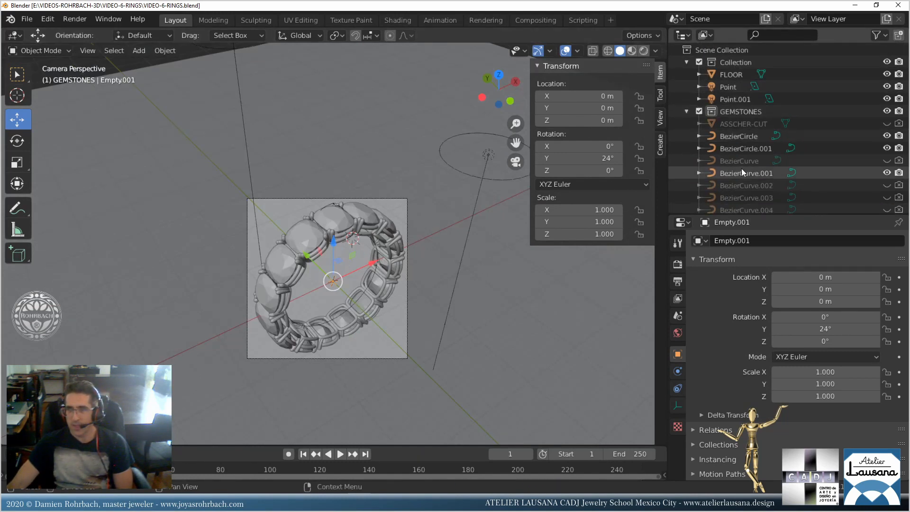
scroll(742, 169, down, 8)
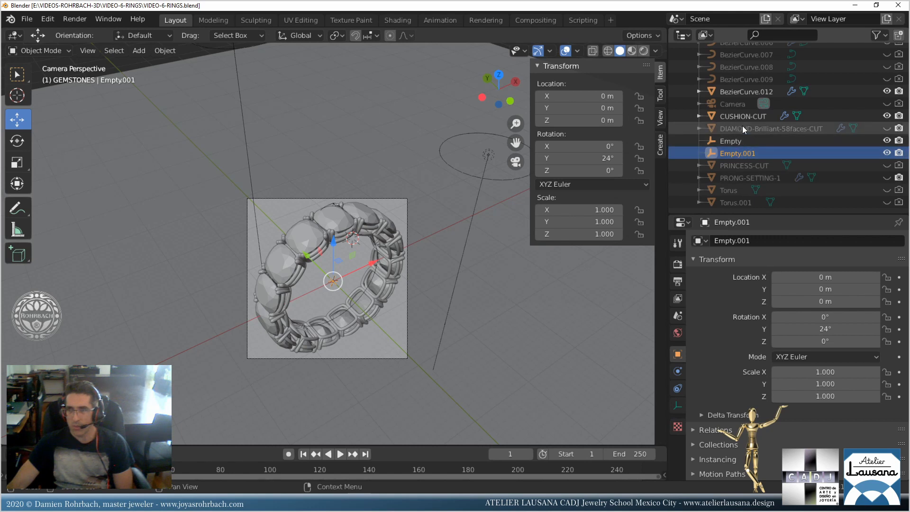
click(733, 105)
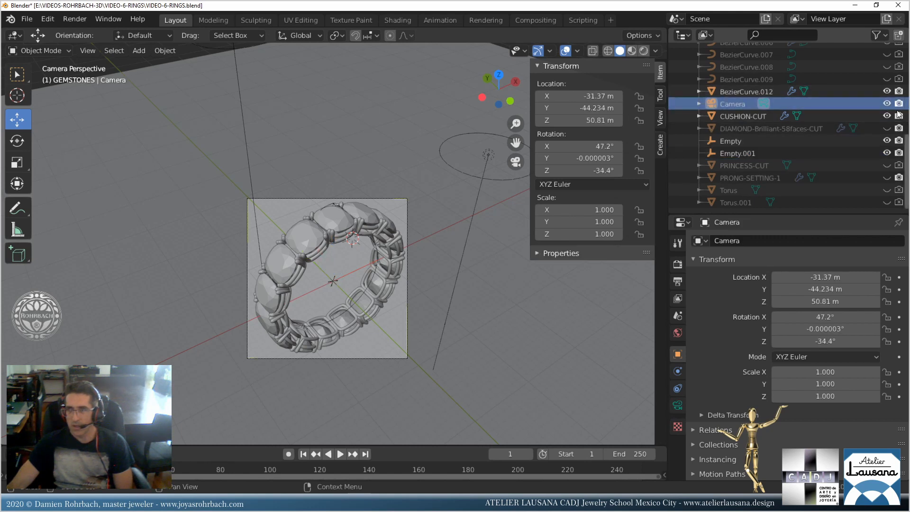
Set the camera's focal length to 85 mm and save the file.
click(678, 405)
click(821, 262)
text(9)
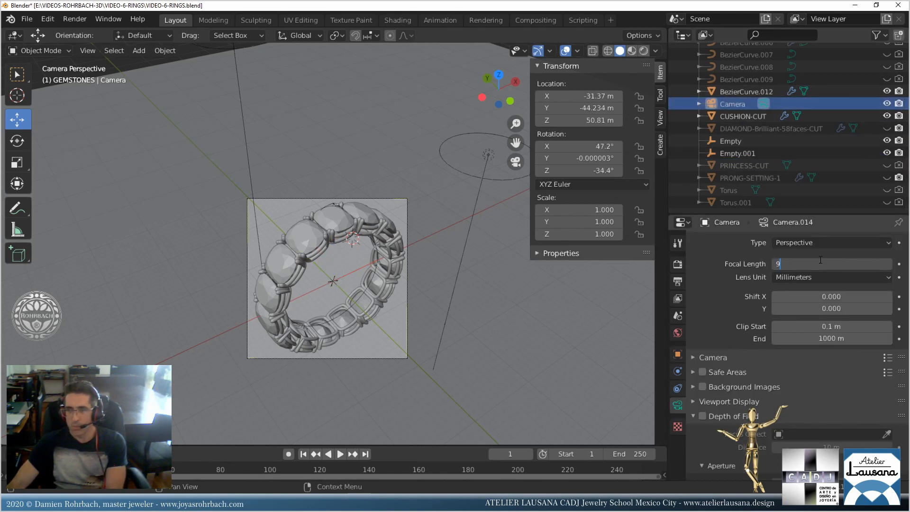
text(0)
key(Return)
click(819, 260)
text(85)
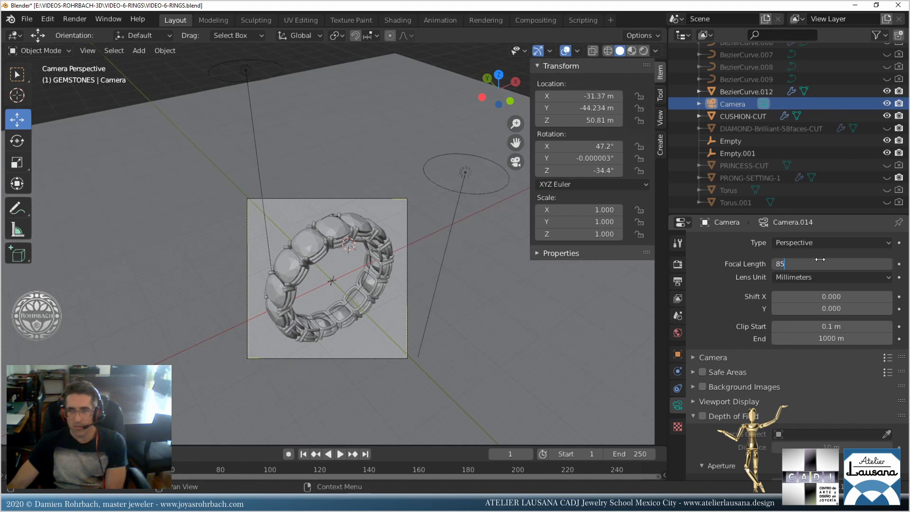
key(Return)
key(ctrl+s)
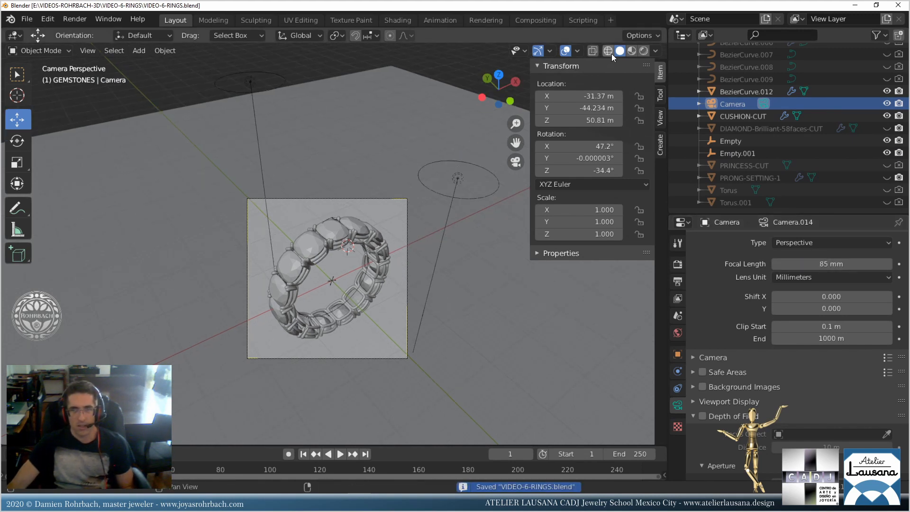
In rendered shading, change the base color of the FLOOR's GROUND.001 material to light blue and save the file.
click(645, 51)
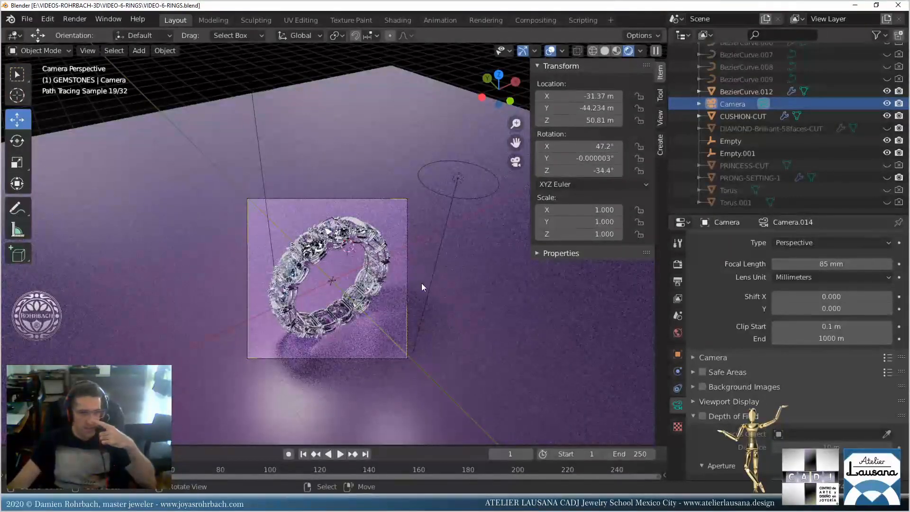
click(456, 297)
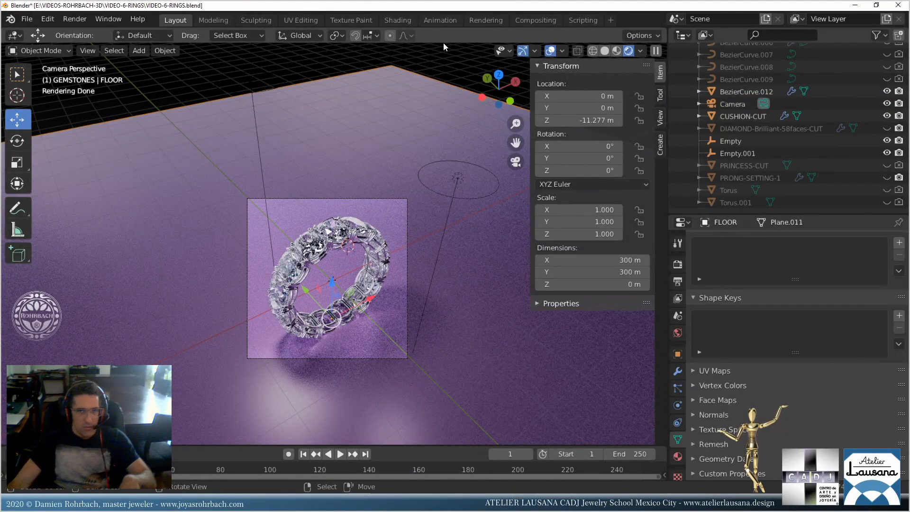
click(678, 457)
click(806, 284)
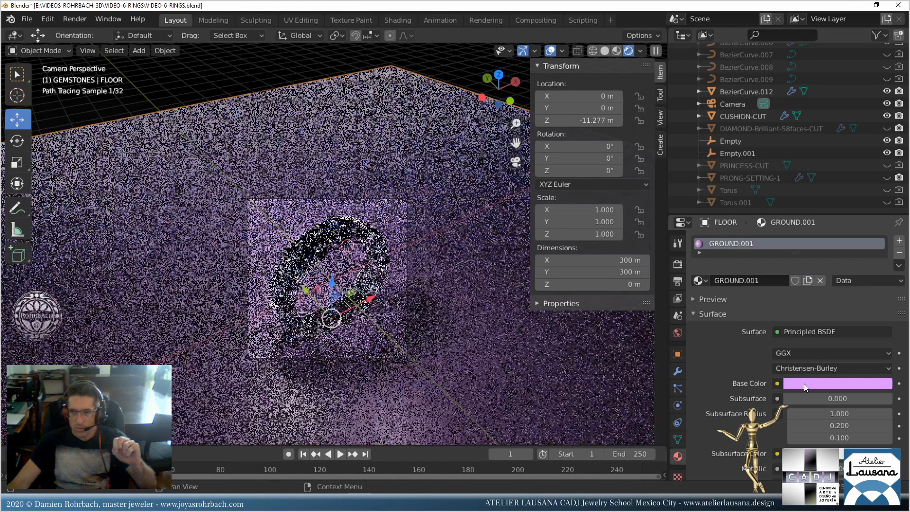
click(804, 383)
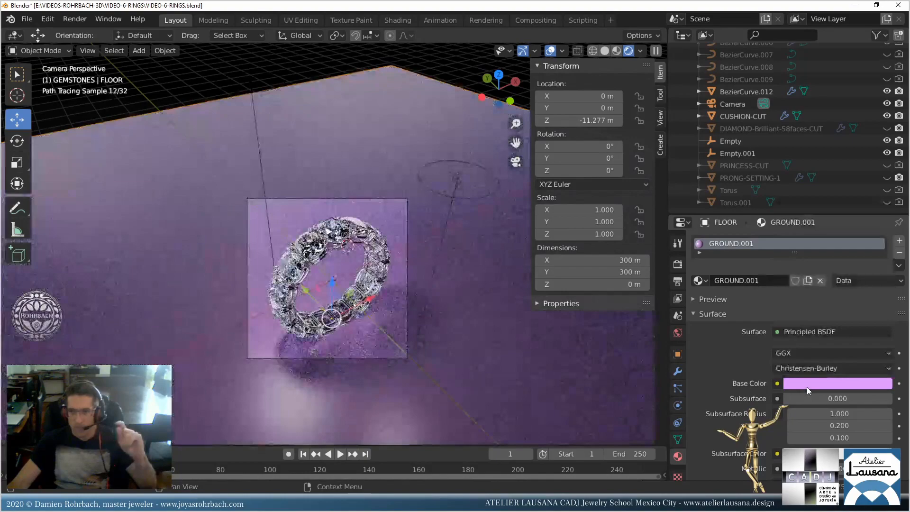
click(807, 384)
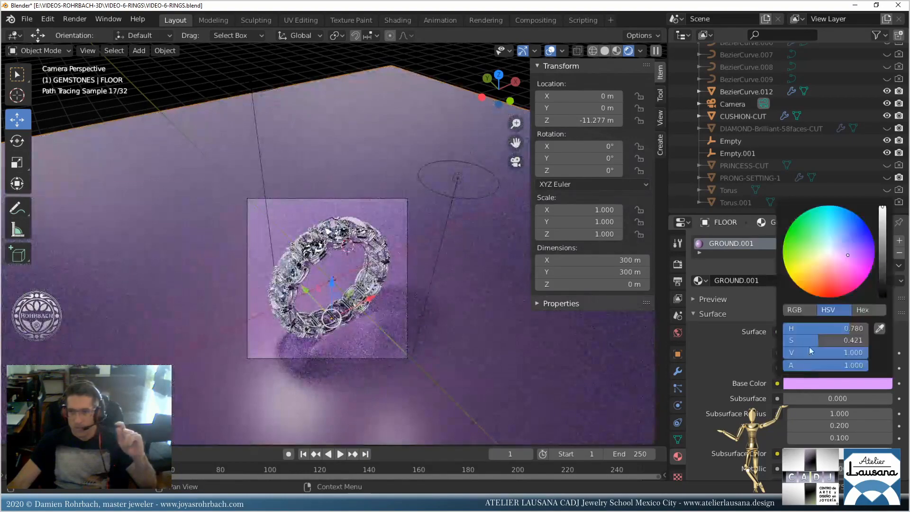
click(832, 241)
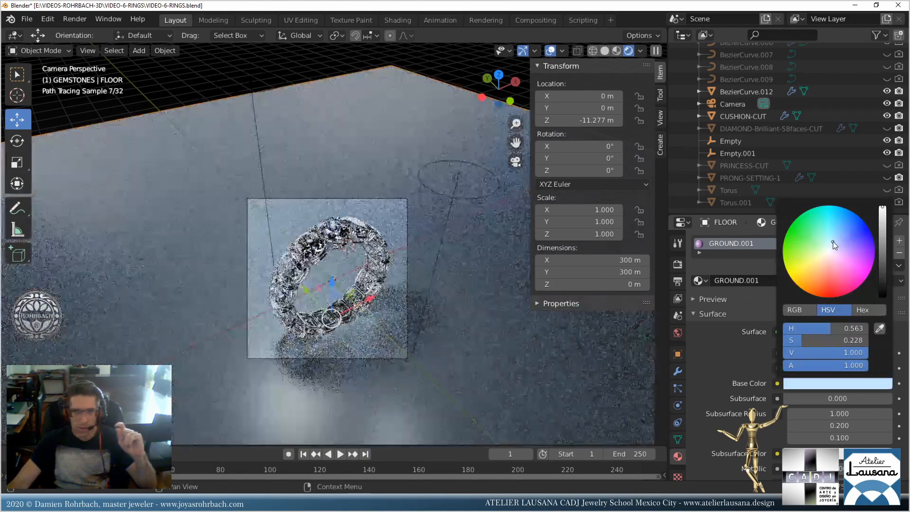
click(834, 235)
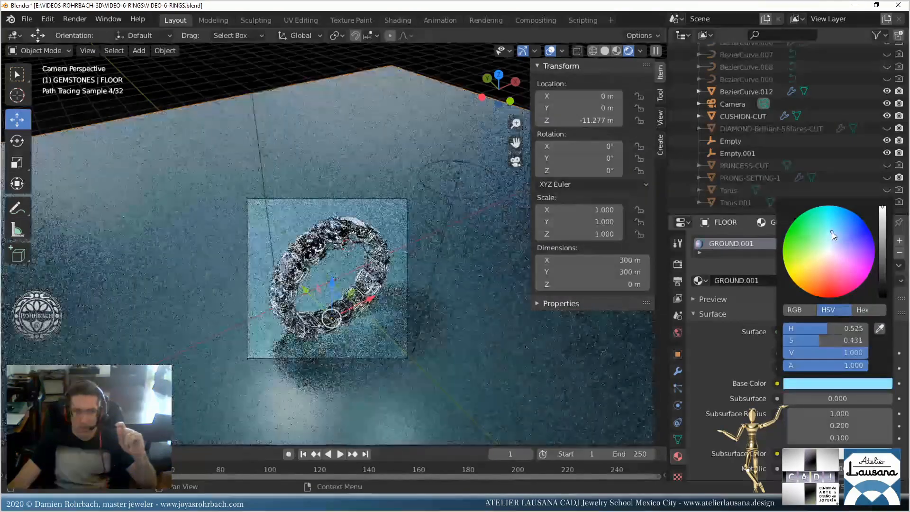
scroll(349, 318, up, 4)
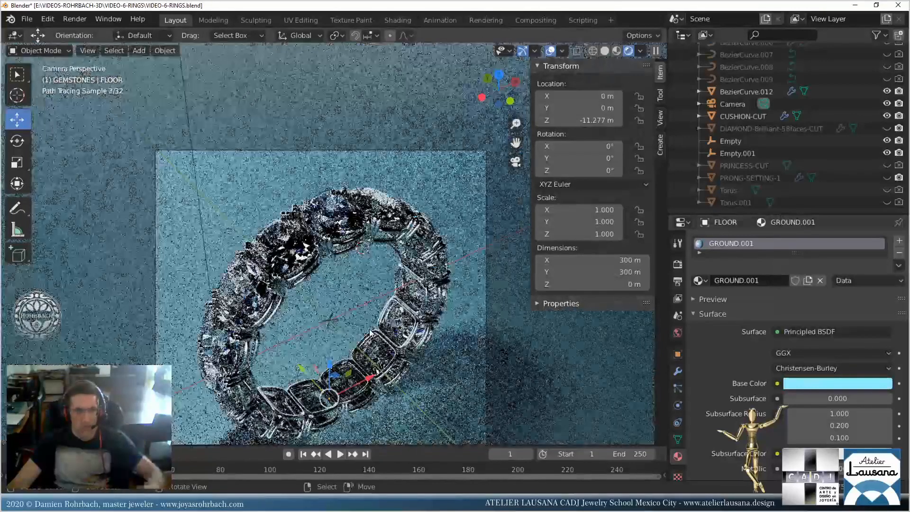
key(ctrl+s)
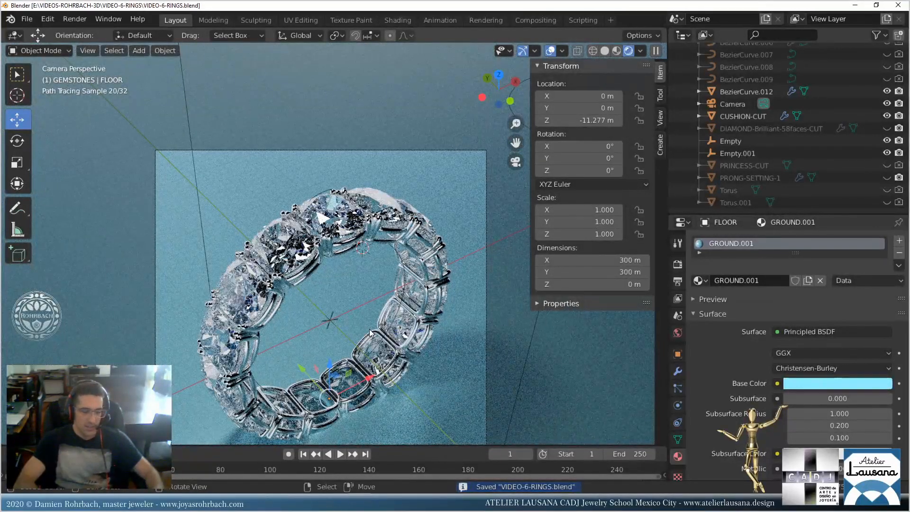
Render the camera view as a still image in a maximized render window, fitting the whole frame in view.
key(F12)
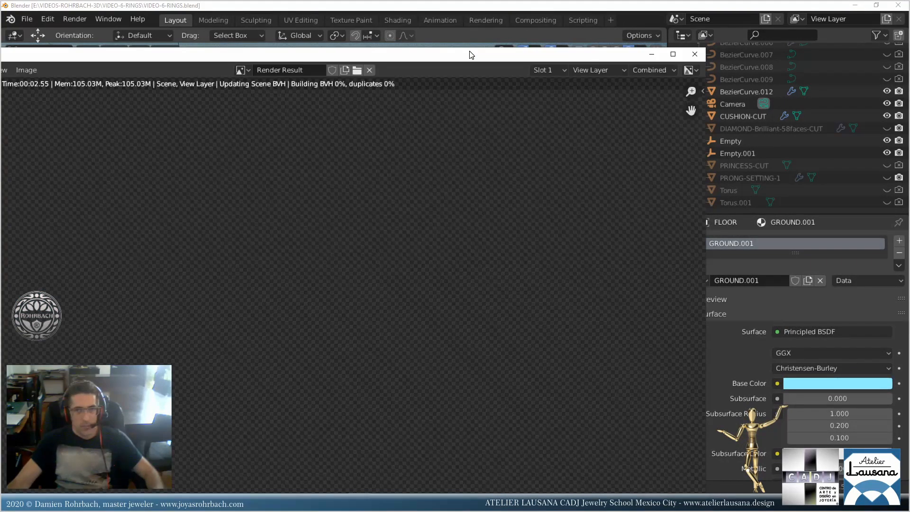
double_click(467, 58)
scroll(447, 192, down, 6)
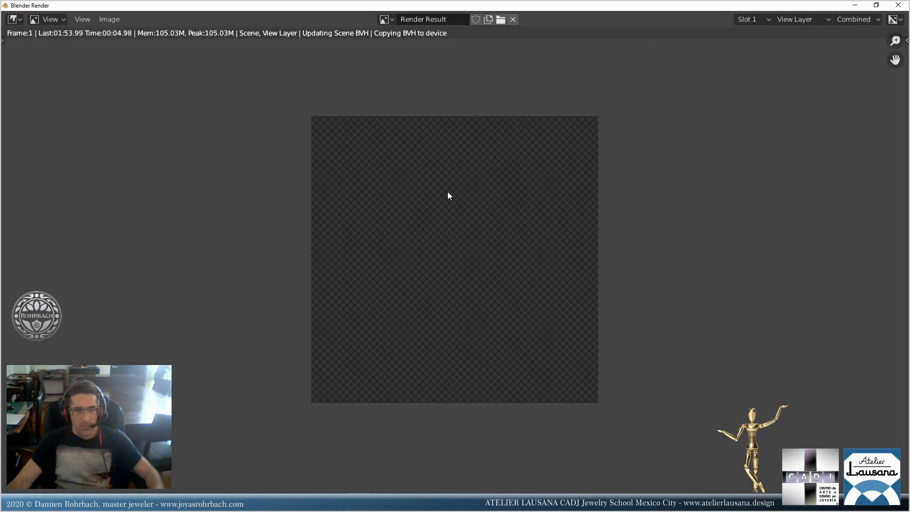
scroll(447, 191, up, 1)
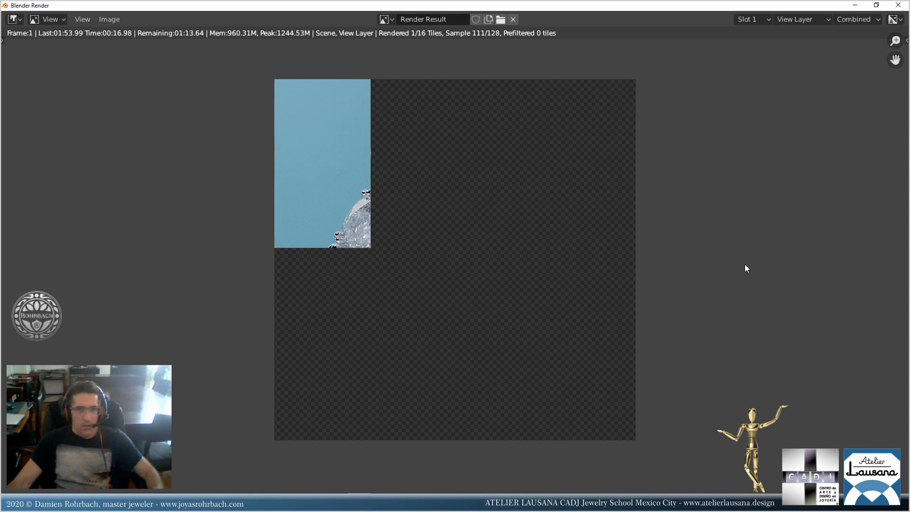
Return to the main scene window and review the Cycles sampling and light path bounce settings.
mouse_move(359, 503)
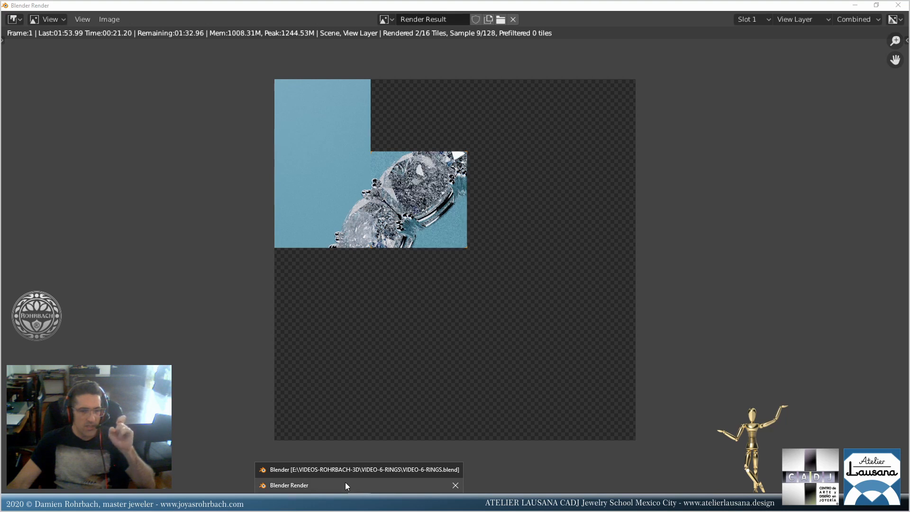
click(350, 471)
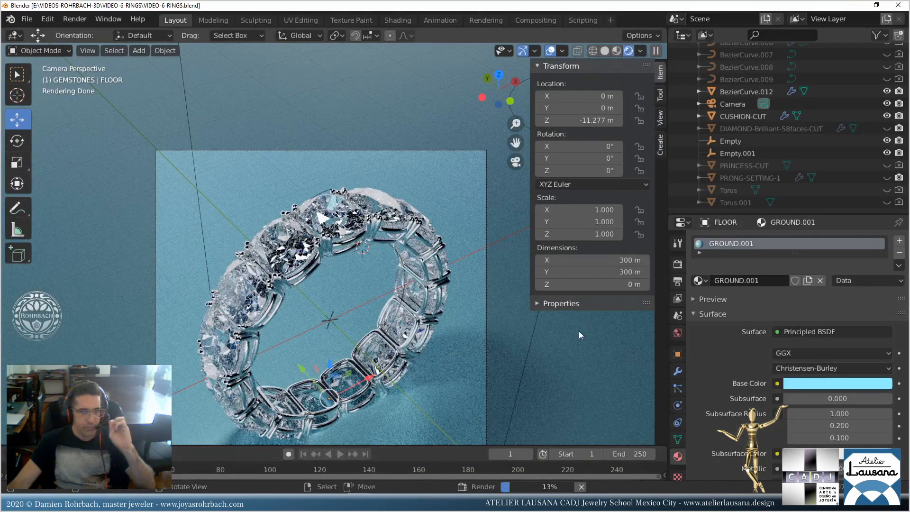
click(677, 267)
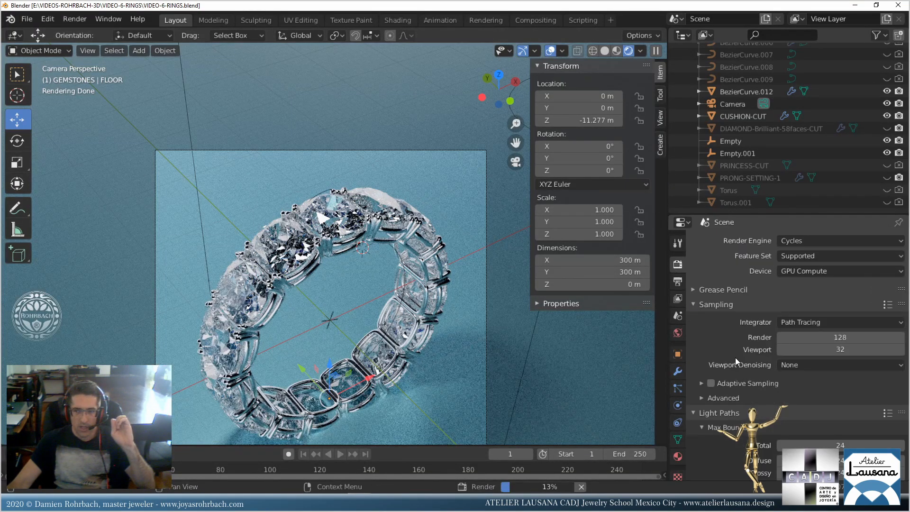
scroll(735, 358, down, 3)
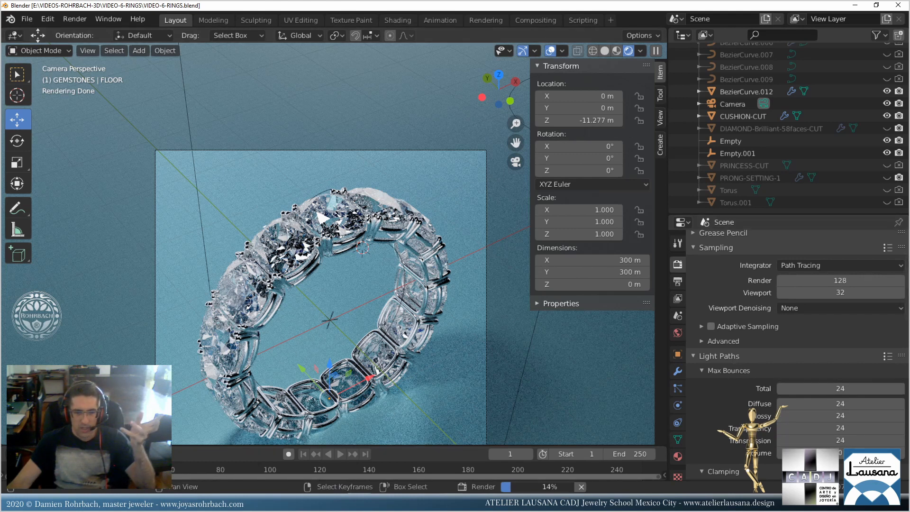
Switch back to the render window and examine the gems and prongs up close in the image in progress.
click(358, 490)
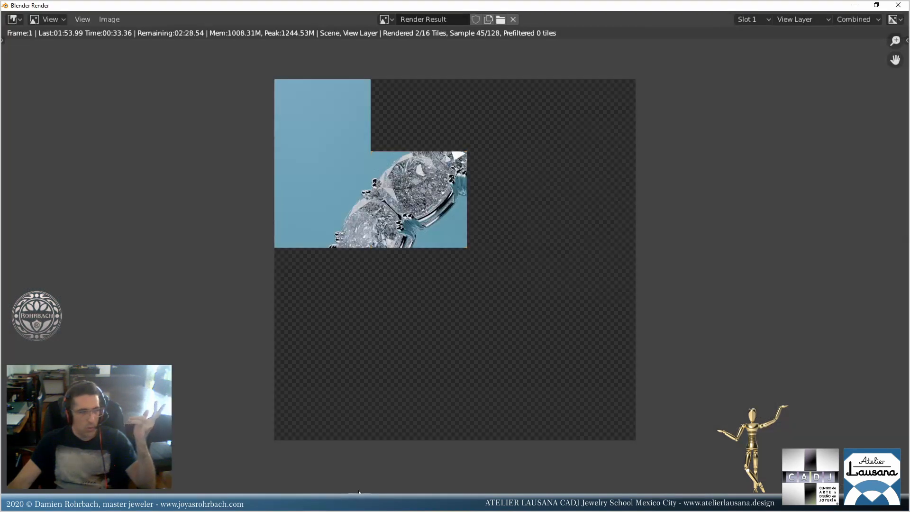
scroll(437, 205, up, 3)
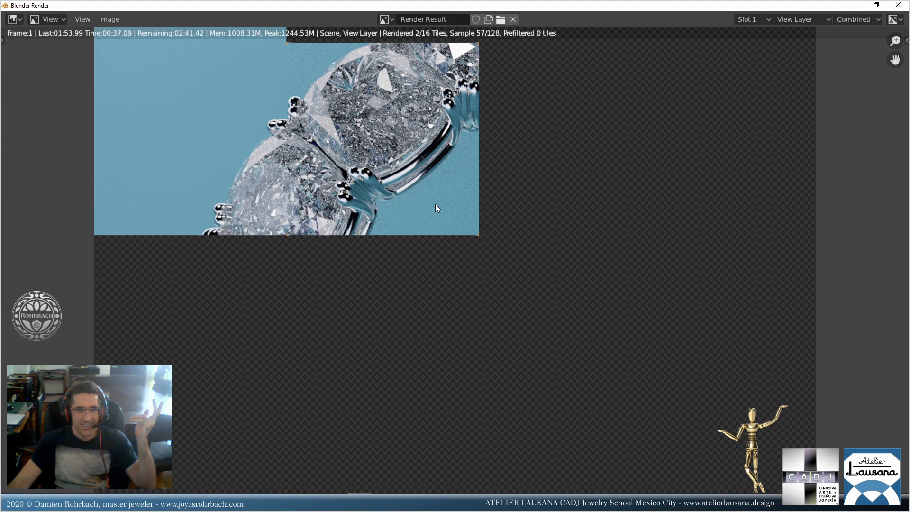
scroll(436, 207, down, 3)
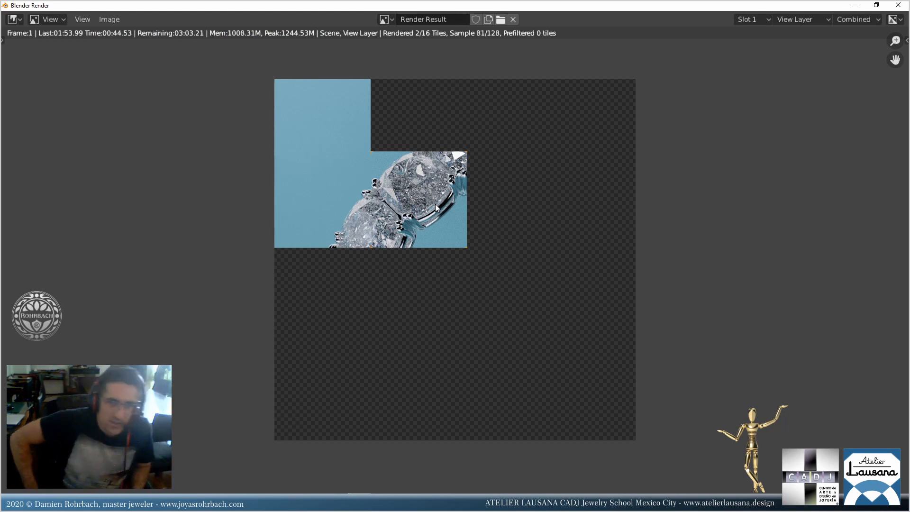
scroll(417, 217, up, 4)
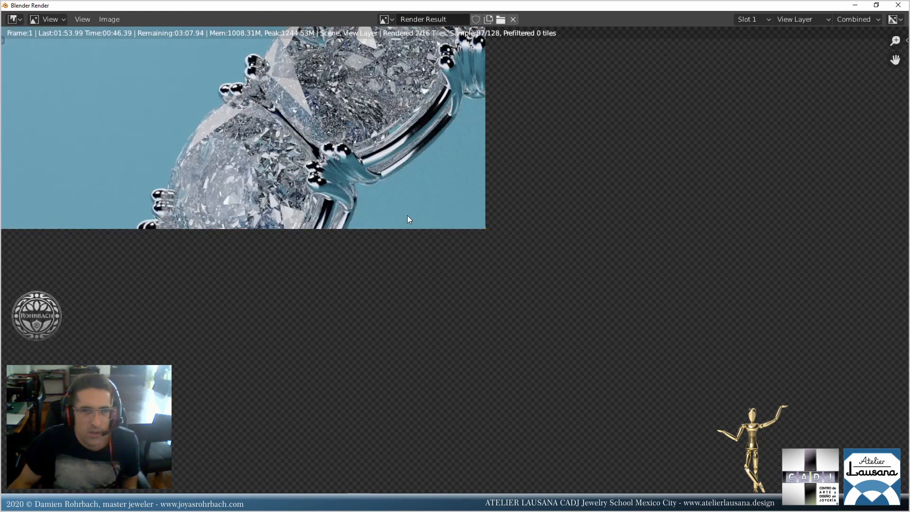
middle_drag(379, 190, 421, 316)
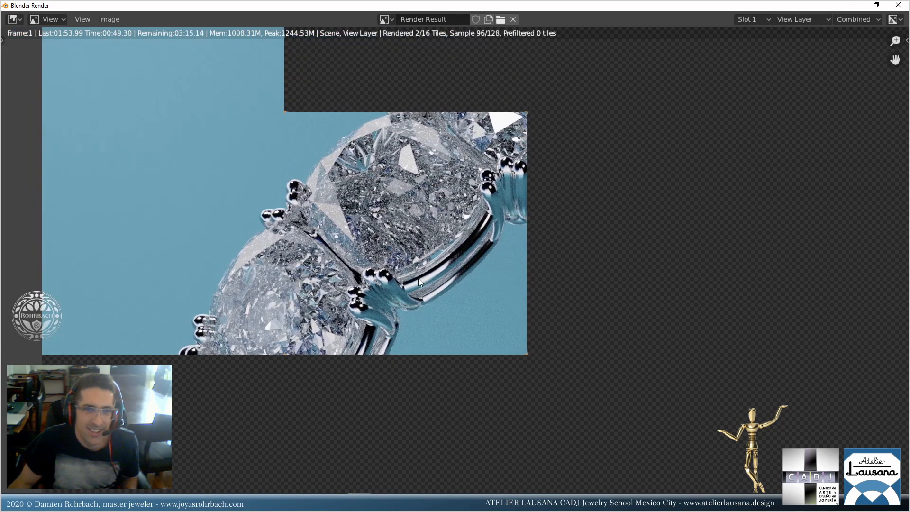
scroll(418, 279, down, 3)
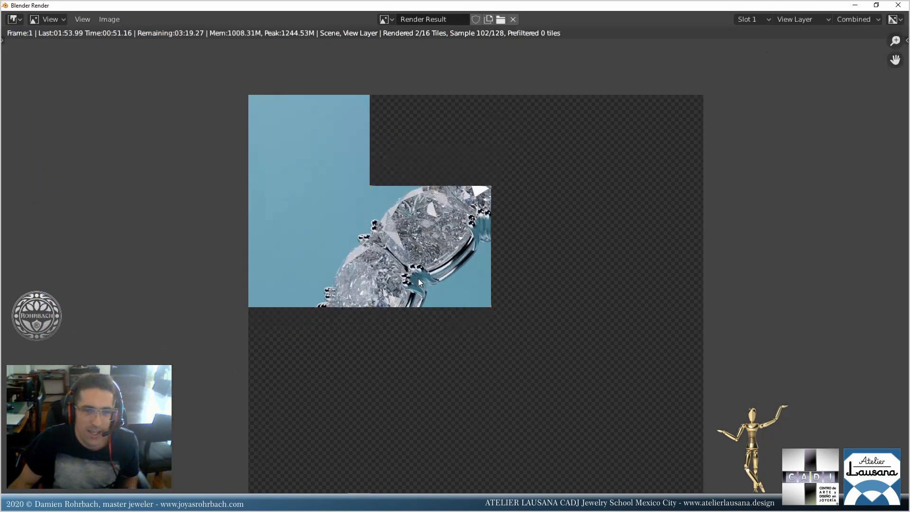
Stop the running render, inspect the finished part of the image up close and close the render window.
key(Escape)
scroll(440, 240, up, 3)
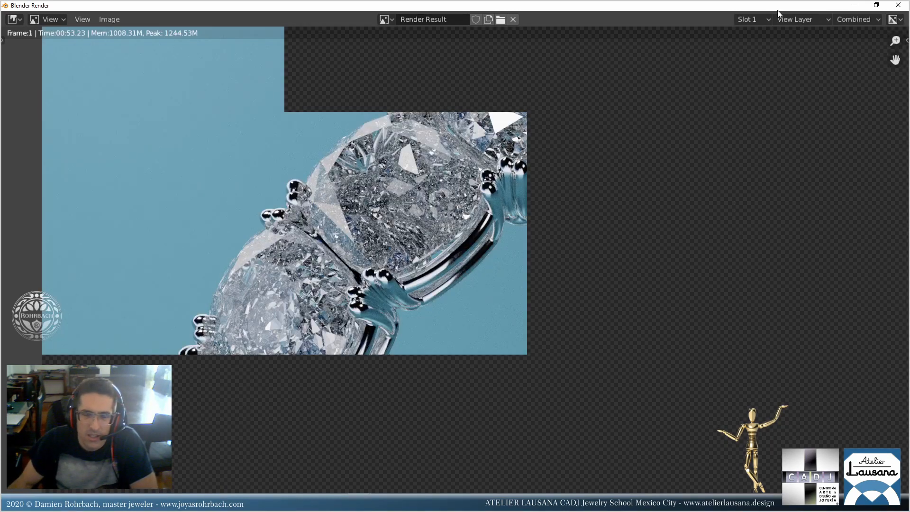
click(897, 6)
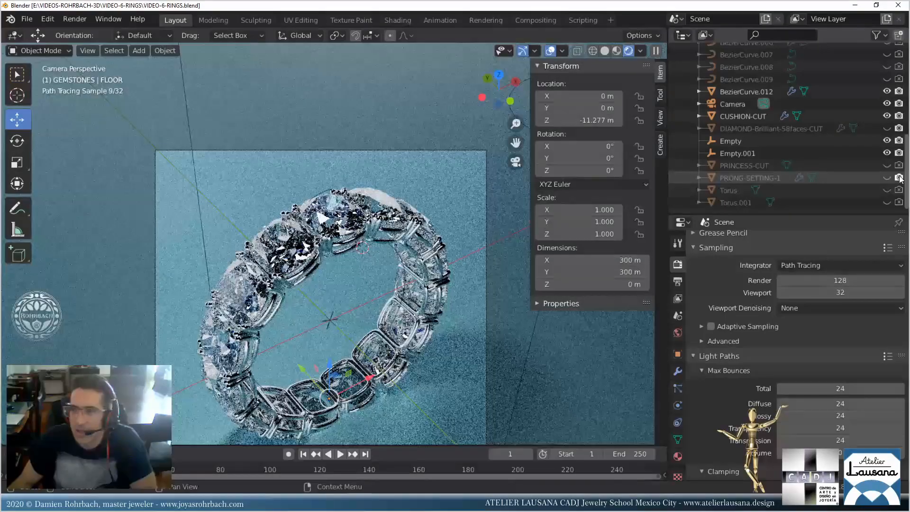
Exclude the hidden PRONG-SETTING-1 object from renders, check the ring's prongs up close and save the file.
click(899, 178)
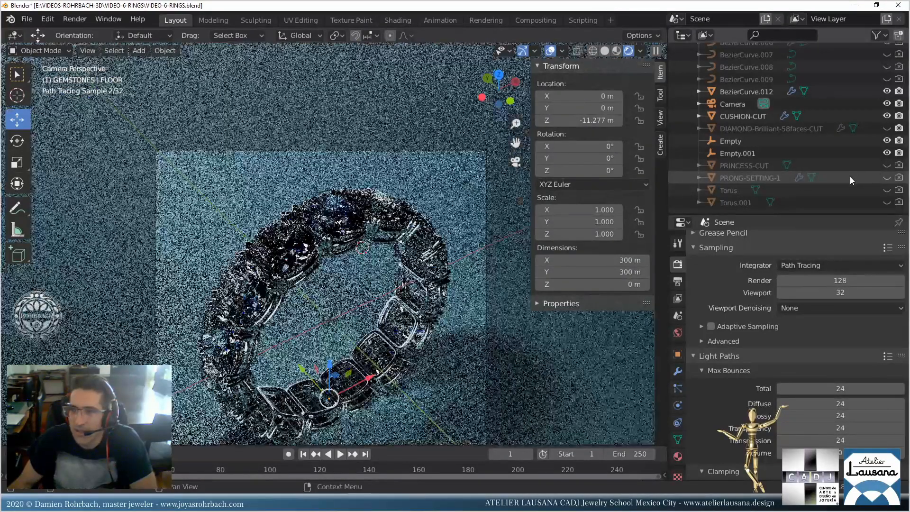
scroll(371, 266, up, 5)
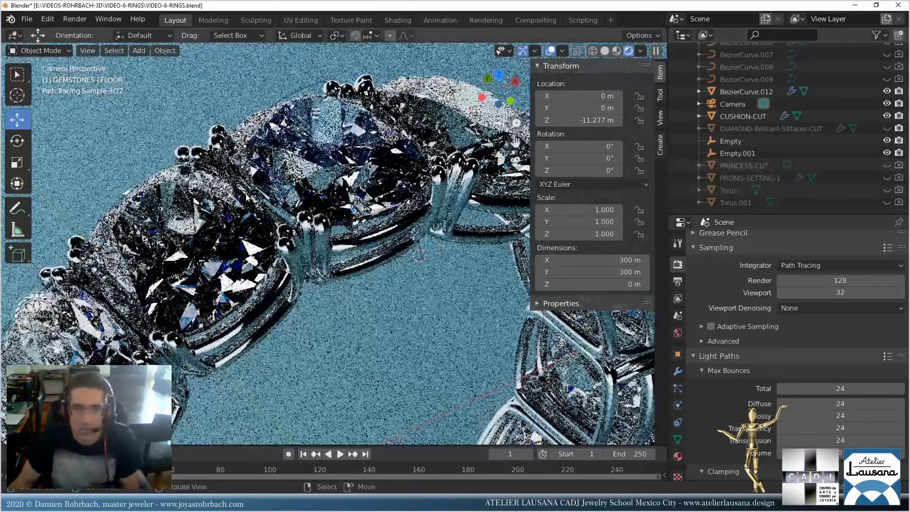
key(ctrl+s)
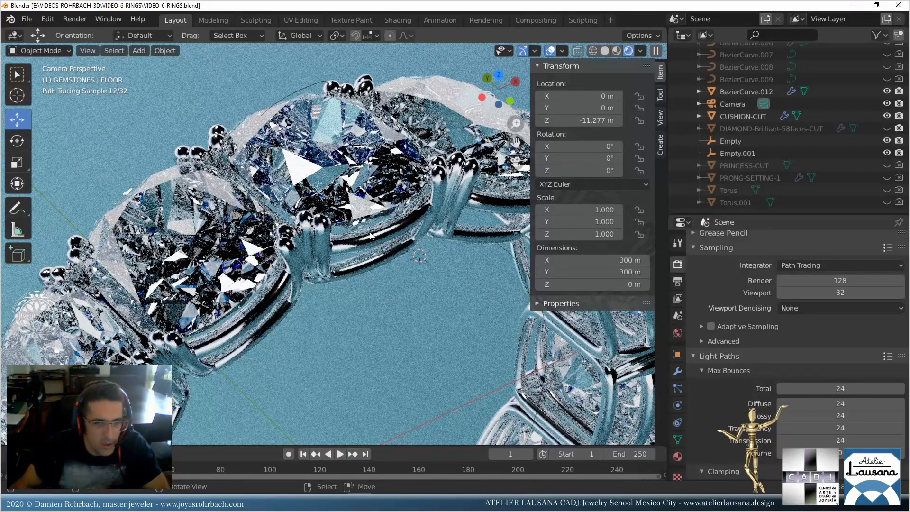
scroll(371, 236, down, 6)
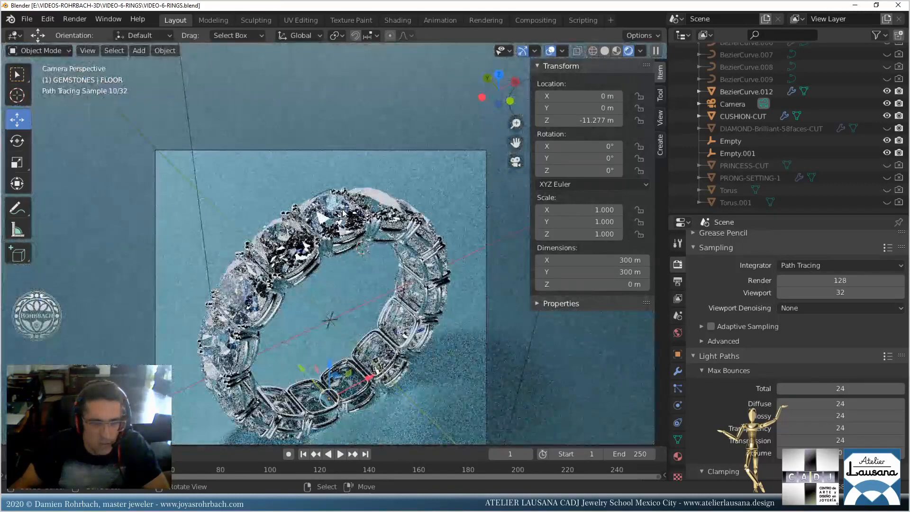
In the Shading workspace, make a separate copy of the CUSHION-CUT gems' DIAMOND material, name it TOURMALINE and save the file.
click(344, 213)
click(399, 21)
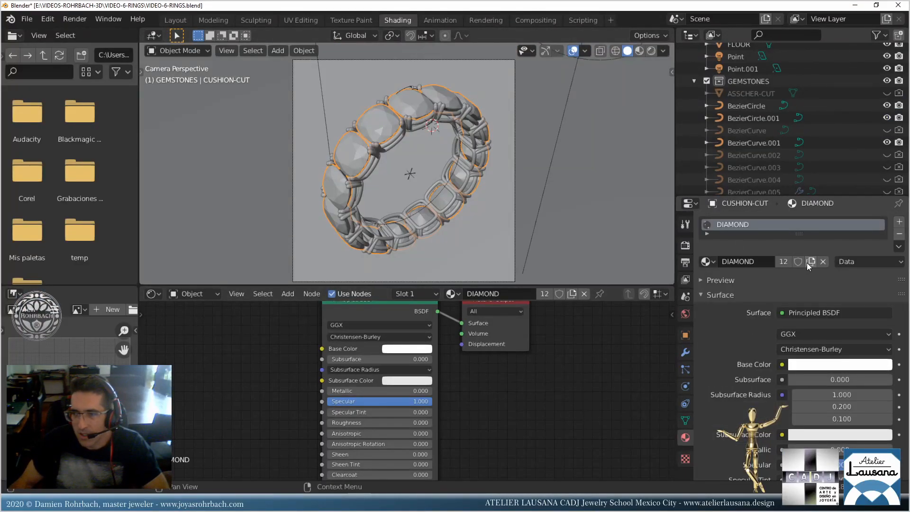
click(809, 261)
click(748, 262)
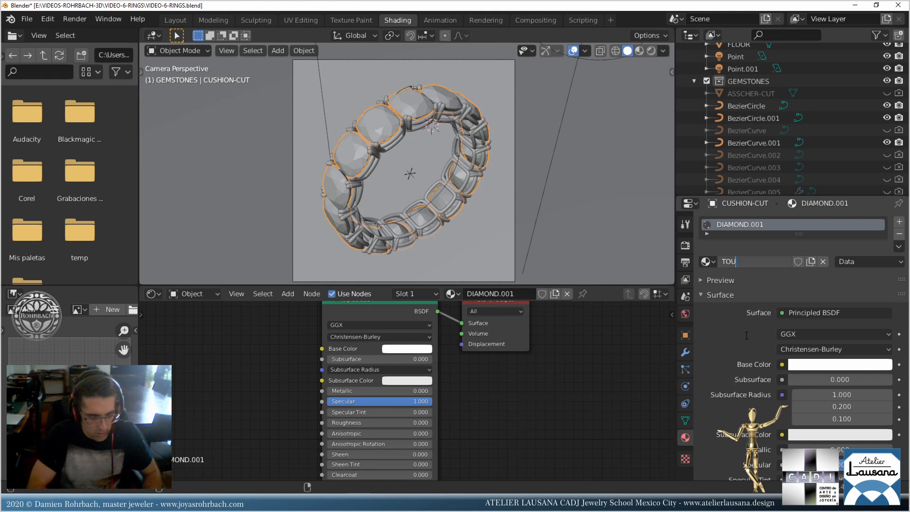
text(TOURMALINE)
key(Return)
key(ctrl+s)
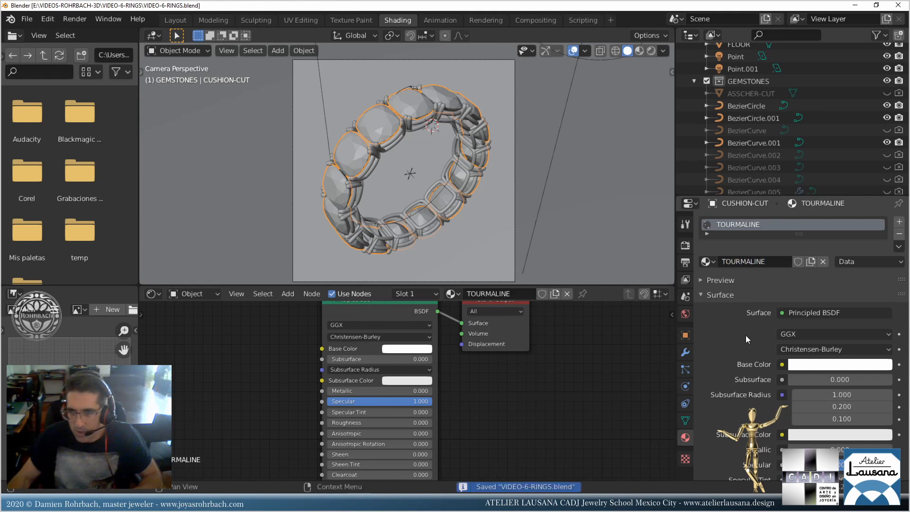
Show the shading viewport in rendered mode and set the TOURMALINE material's IOR to 1.65.
click(804, 365)
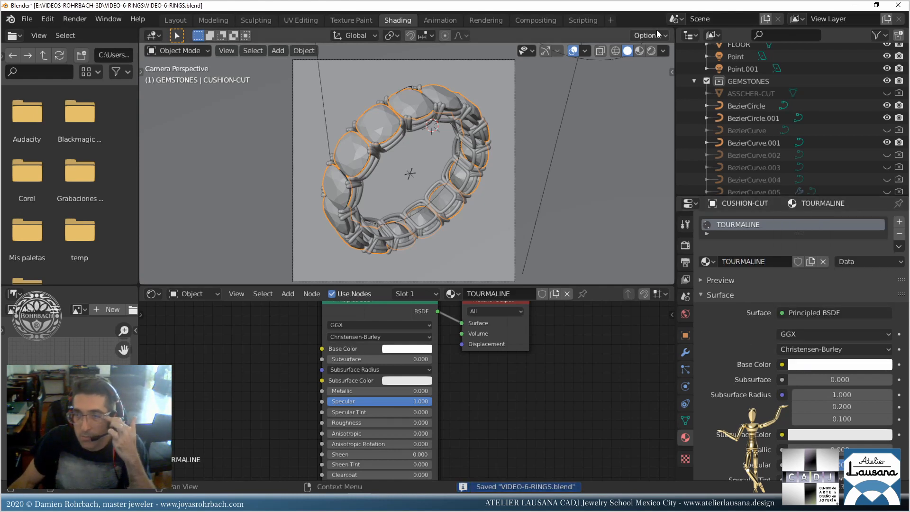
click(652, 52)
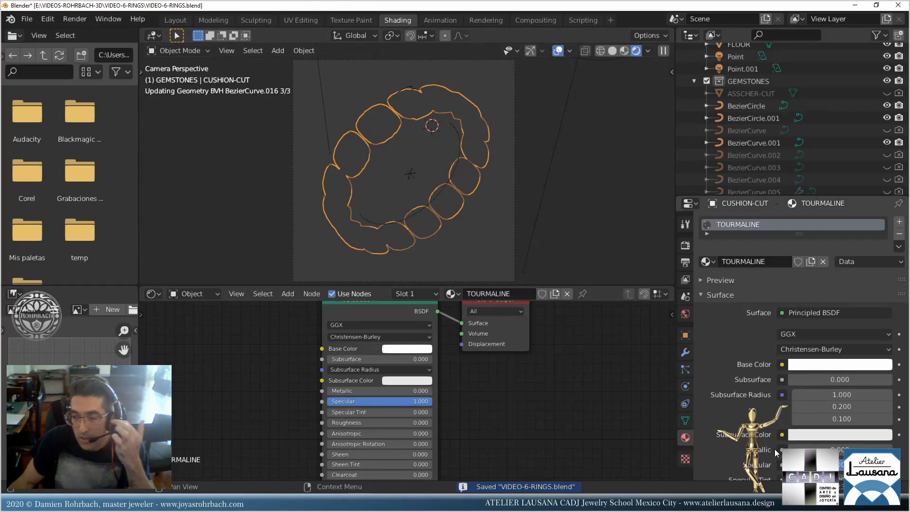
scroll(774, 448, down, 5)
scroll(760, 429, down, 3)
double_click(816, 412)
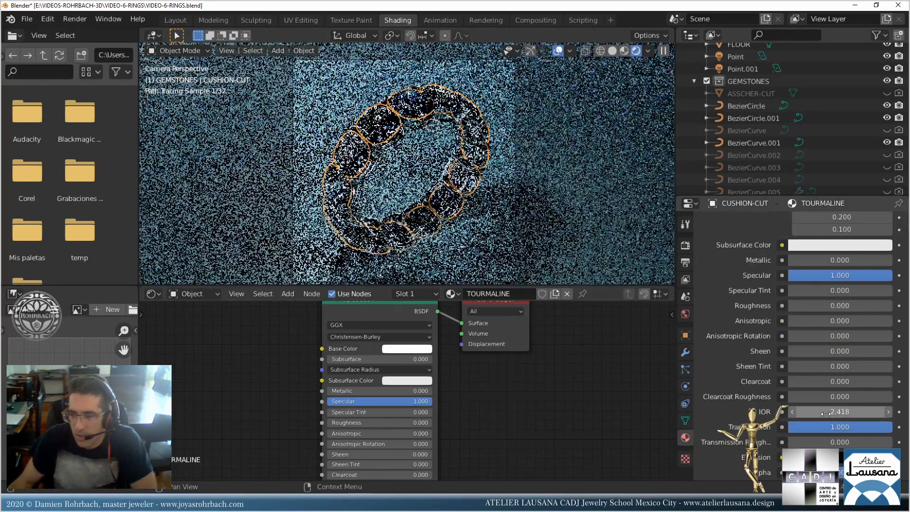
text(1.65)
key(Return)
scroll(835, 302, up, 4)
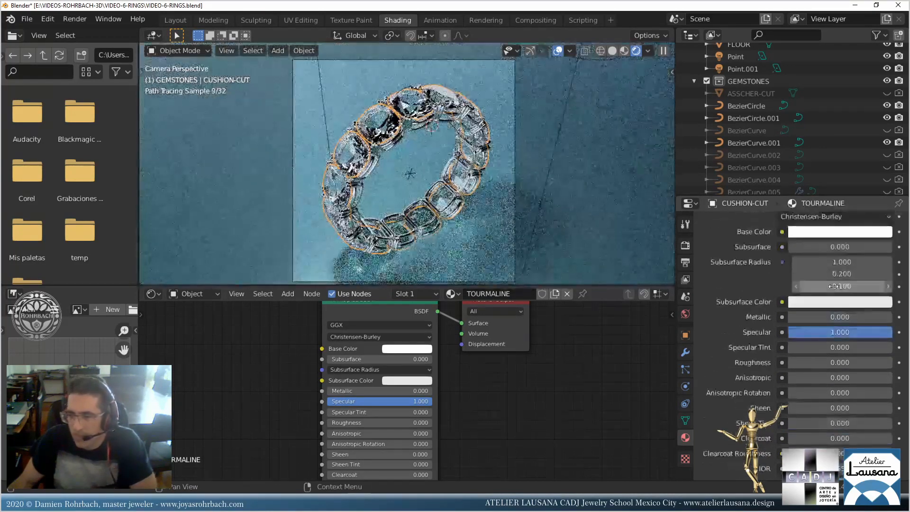
Change the TOURMALINE material's base color to light pink and save the file.
click(850, 270)
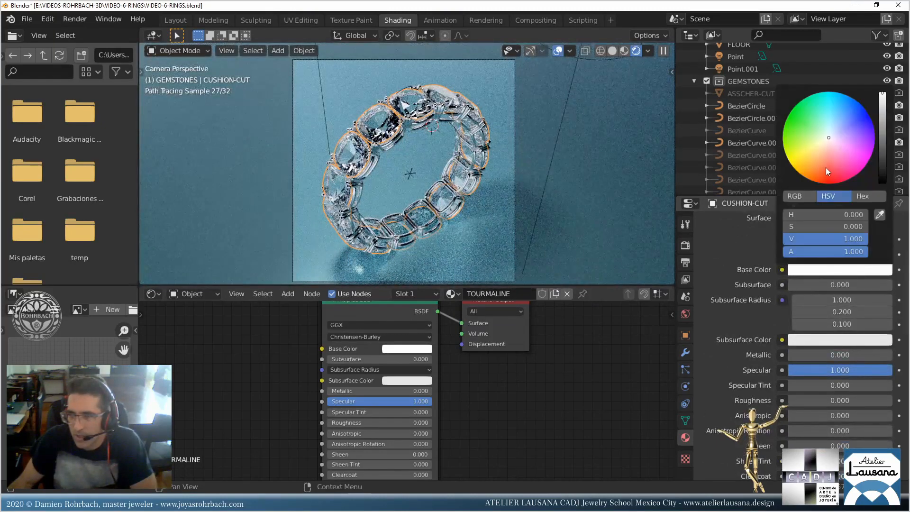
click(840, 143)
click(834, 143)
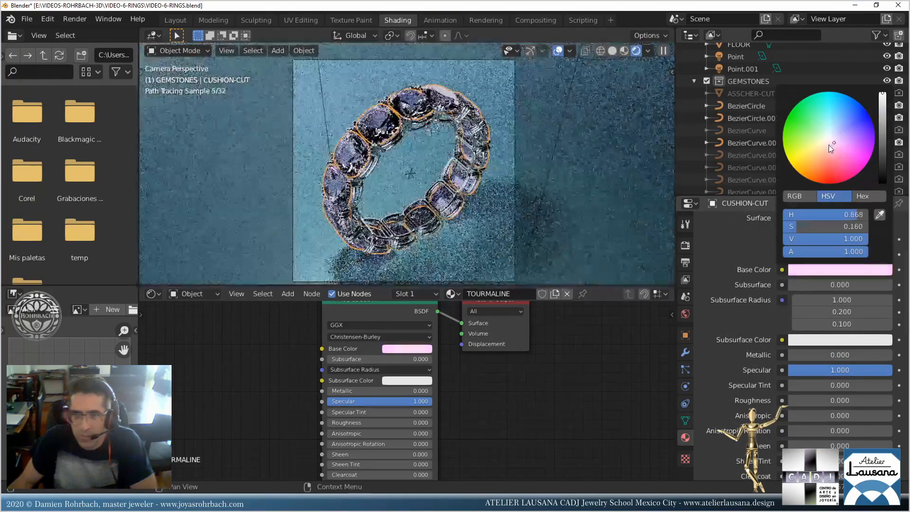
click(829, 146)
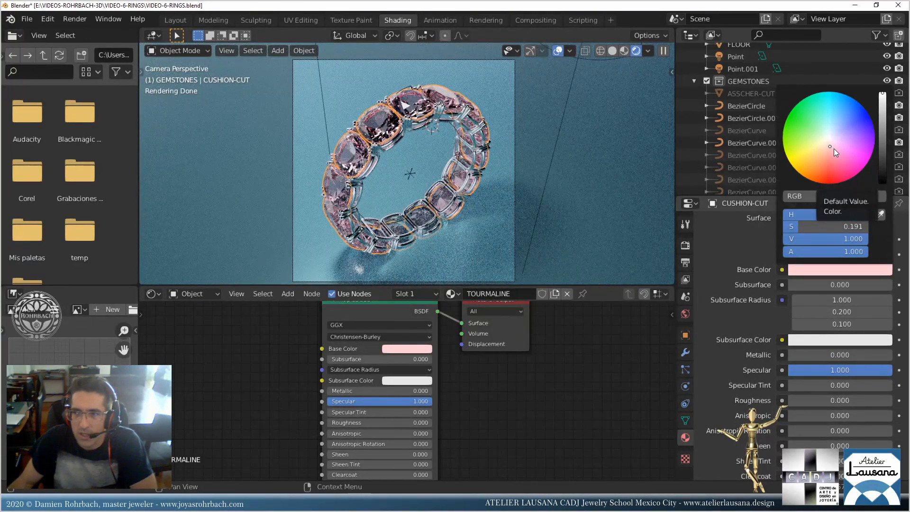
click(834, 149)
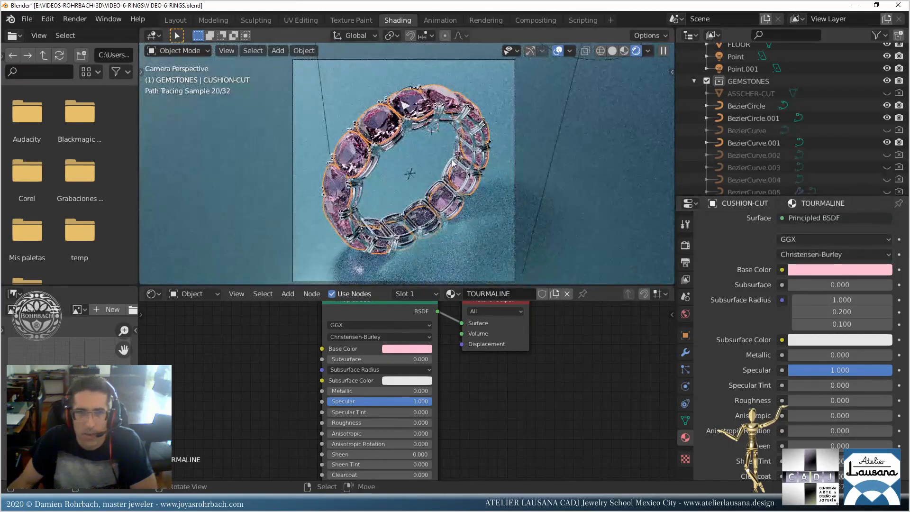
key(ctrl+s)
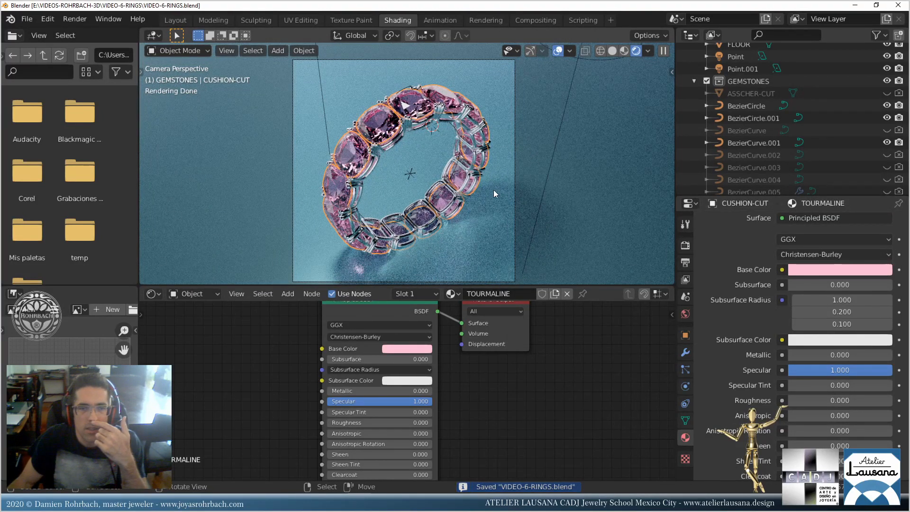
From the right view, move the FLOOR down to about Z -13.12 m, just under the ring, then restore the camera view and save.
click(541, 229)
key(KP_3)
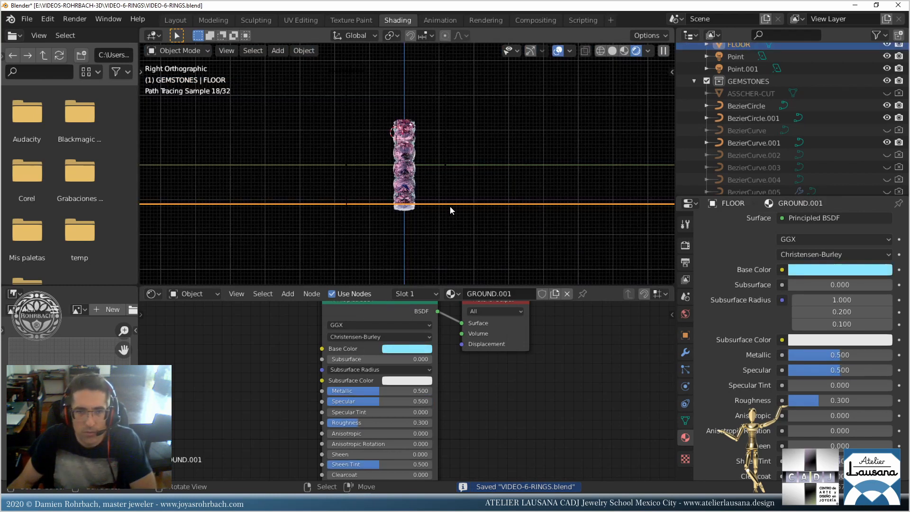
scroll(450, 206, up, 5)
shift+middle_drag(427, 249, 431, 170)
scroll(427, 118, up, 3)
scroll(430, 170, up, 2)
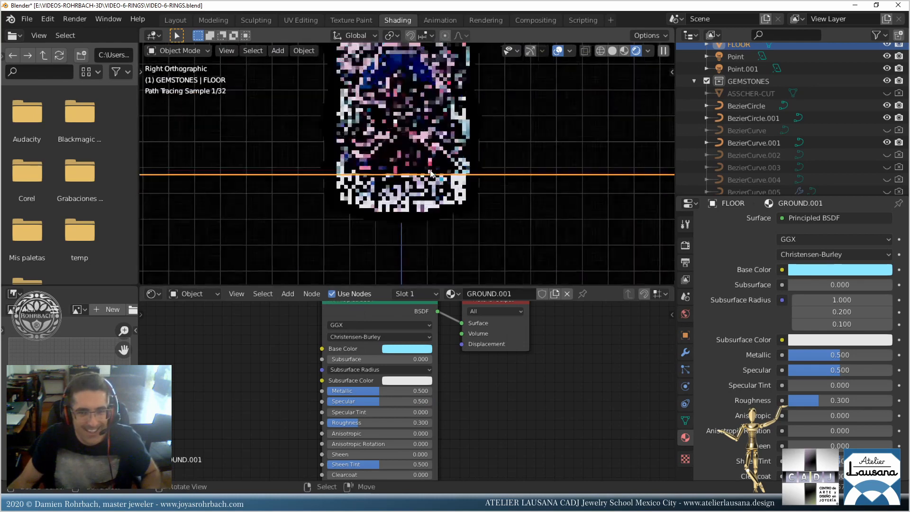
key(g)
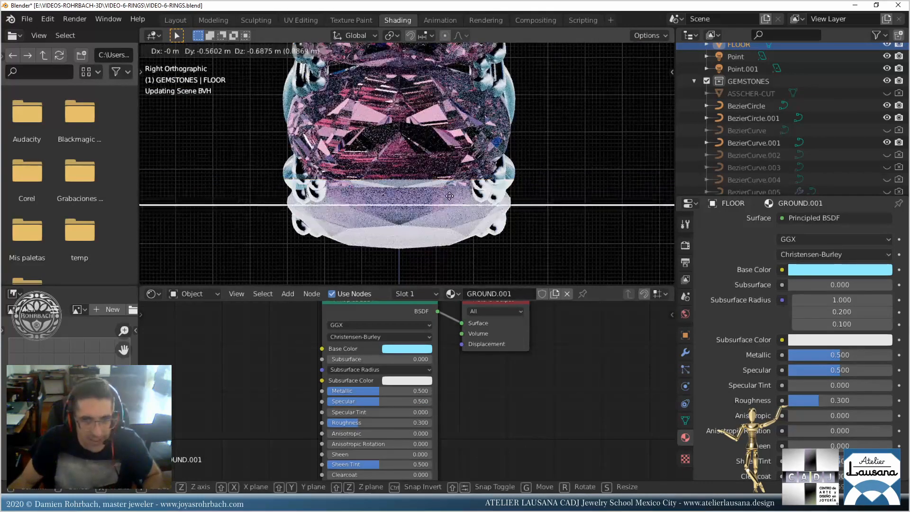
click(494, 187)
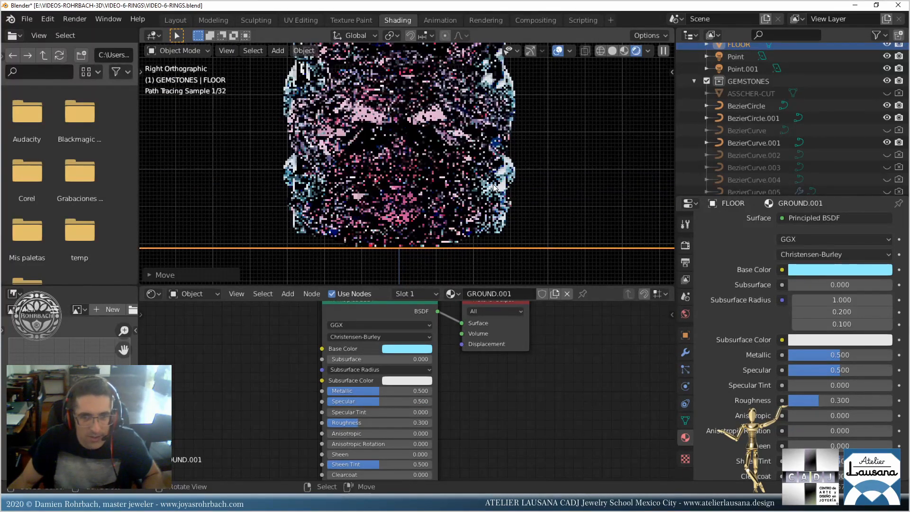
key(KP_0)
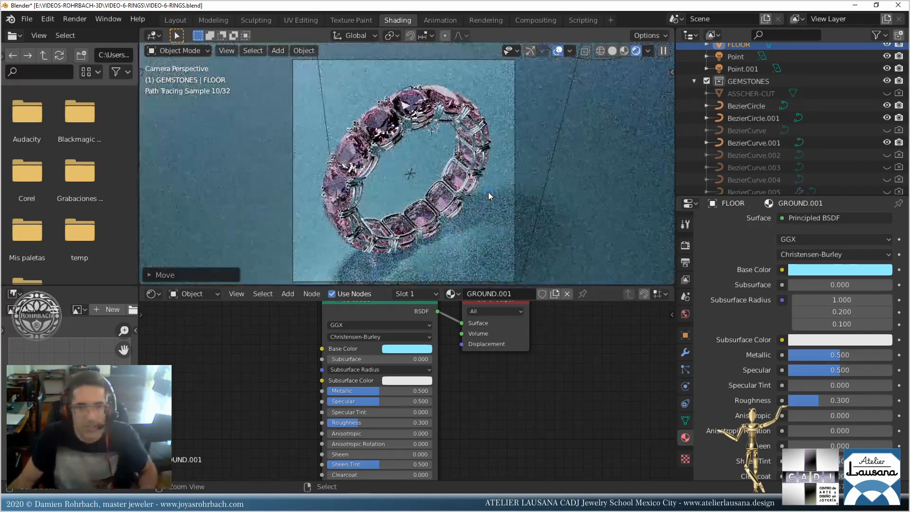
key(ctrl+s)
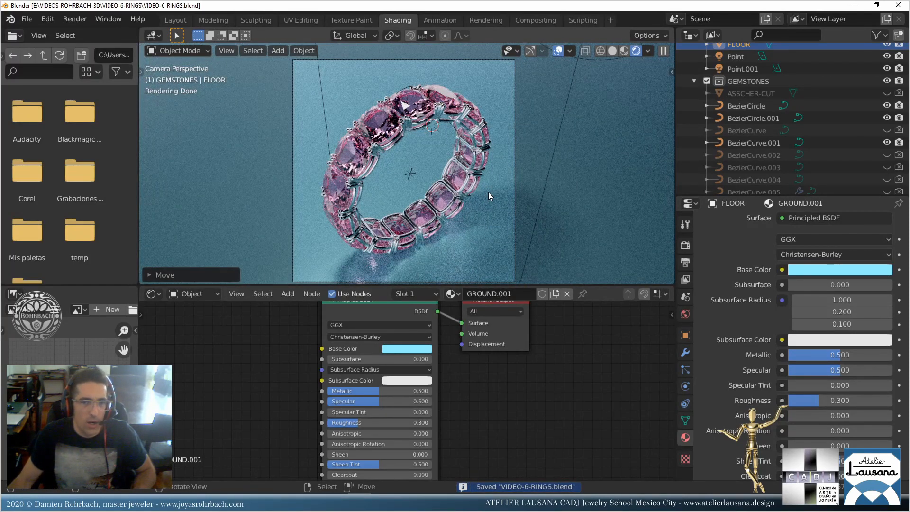
In the Layout workspace with solid shading, turn off viewport display of the Array modifiers on BezierCurve.012 and CUSHION-CUT.
click(177, 20)
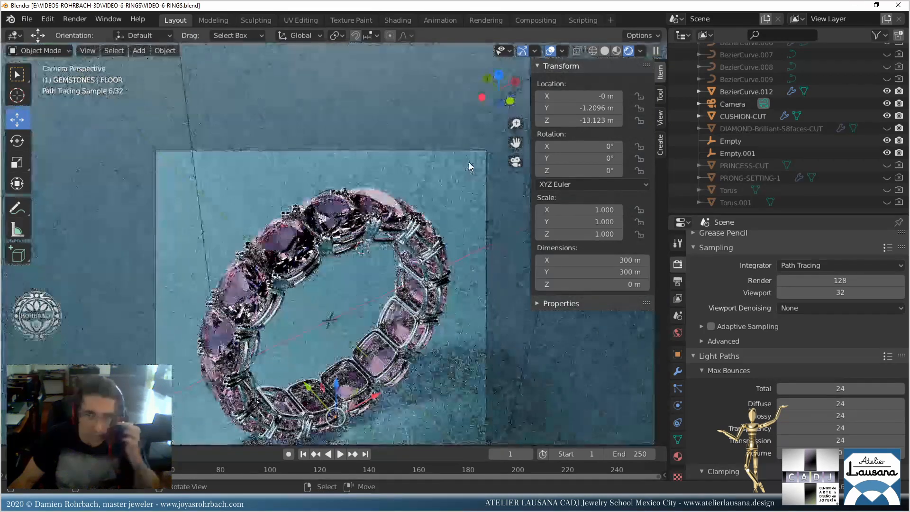
click(602, 51)
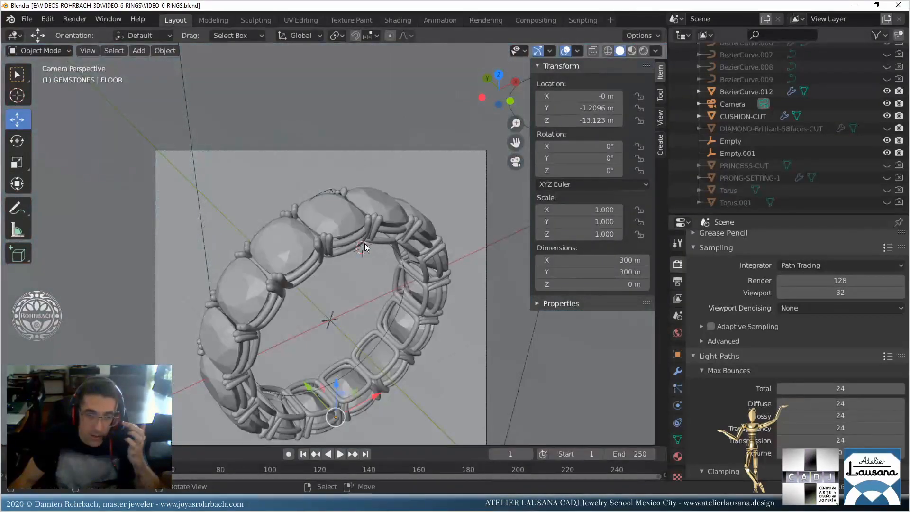
click(353, 243)
key(n)
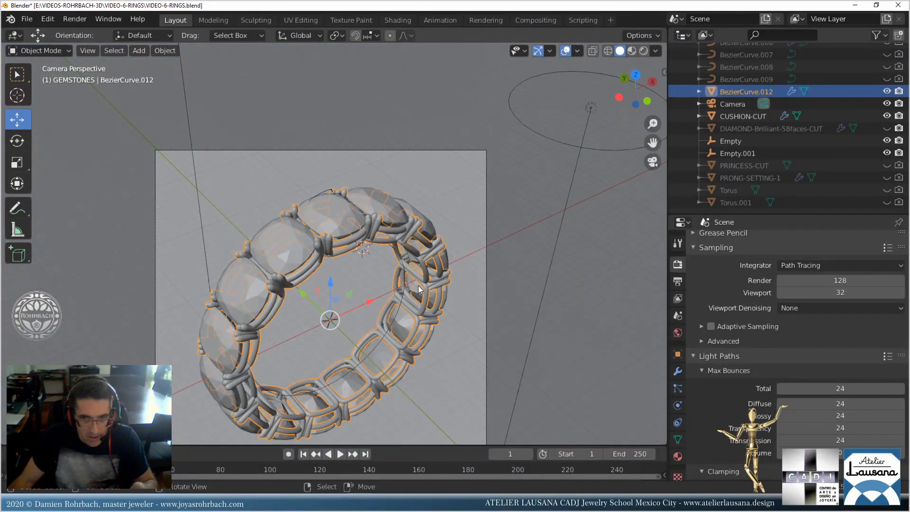
click(678, 371)
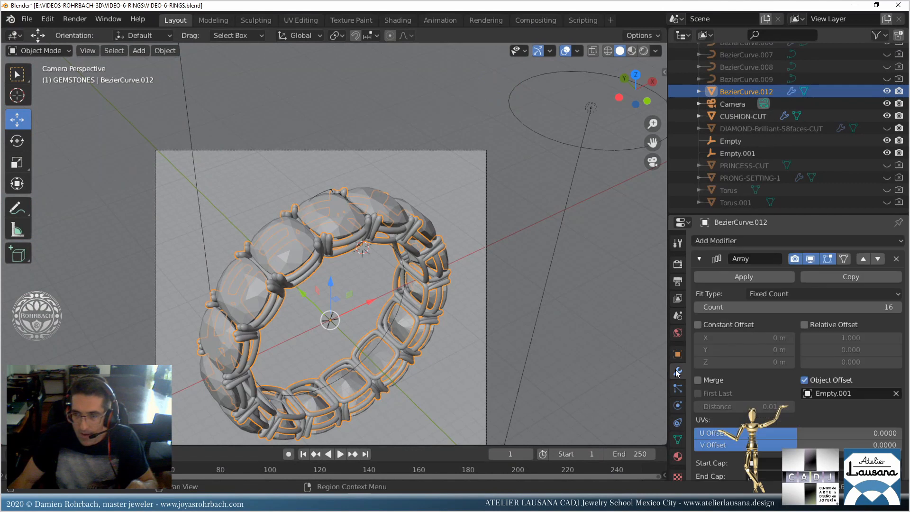
click(811, 259)
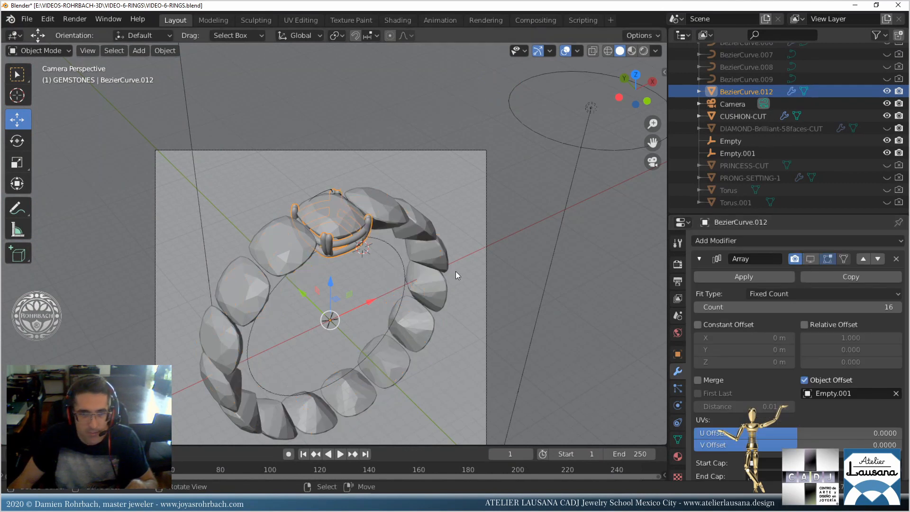
click(422, 230)
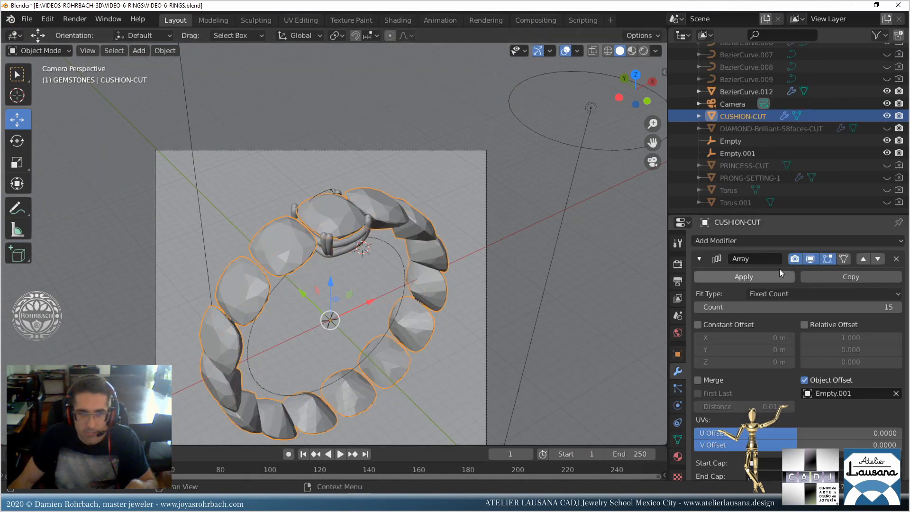
click(812, 261)
scroll(355, 245, up, 5)
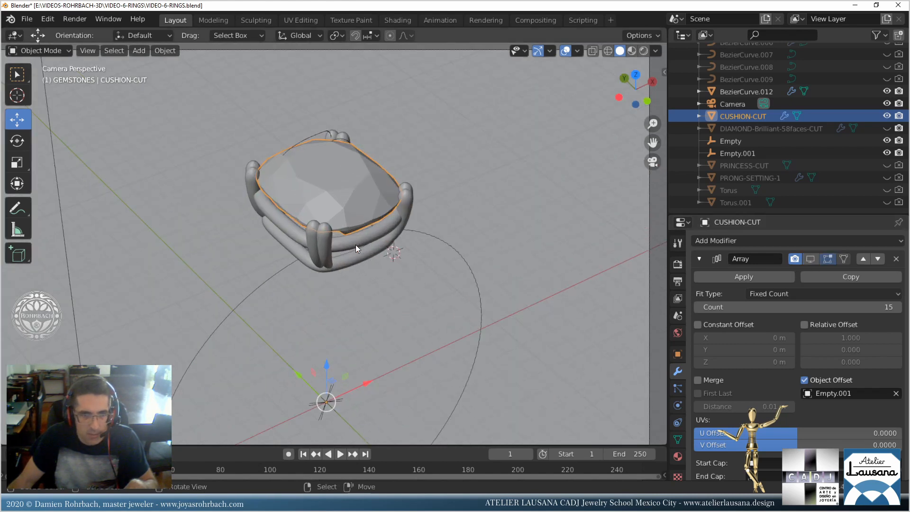
In BezierCurve.012's mesh, duplicate the upper cushion-shaped rail and lower the copy to the base of the setting.
click(355, 244)
middle_drag(356, 245, 366, 189)
scroll(365, 189, up, 2)
middle_drag(363, 194, 377, 249)
key(Tab)
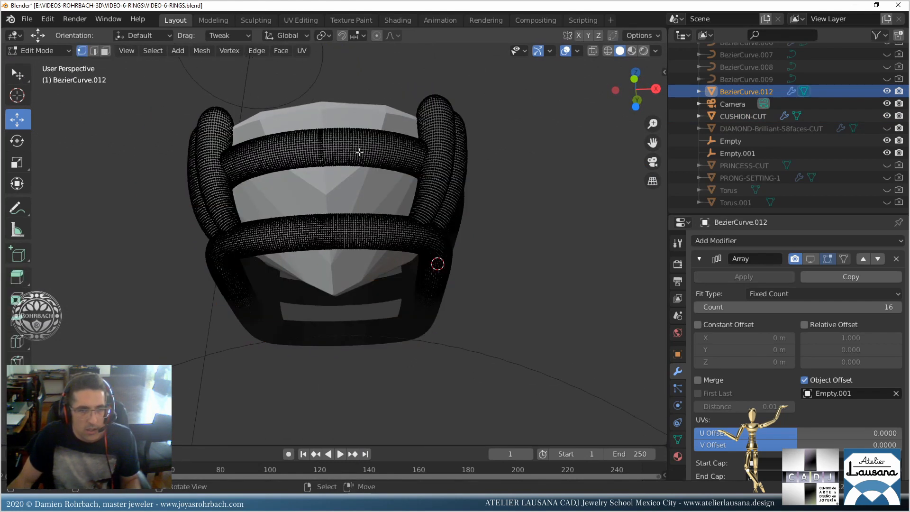
key(l)
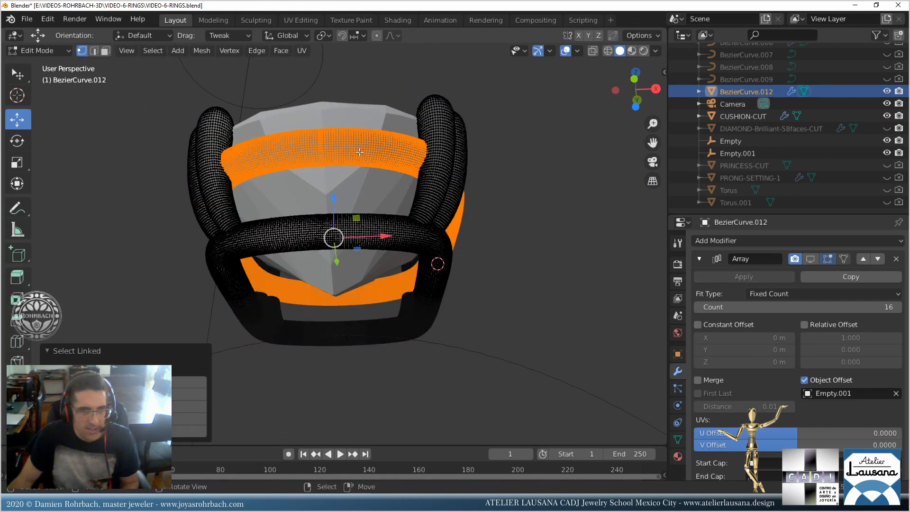
key(shift+d)
key(Escape)
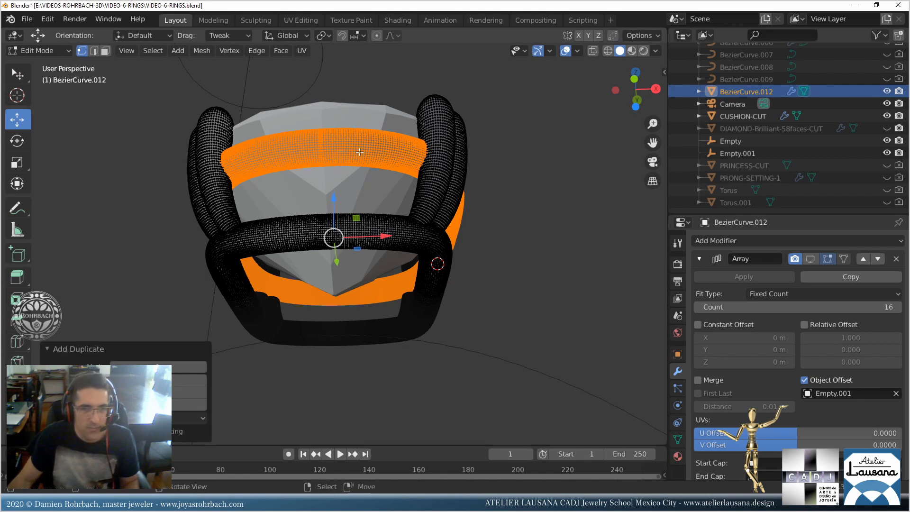
drag(334, 199, 331, 259)
Scale the duplicated rail to about 0.57, then enlarge it by about 1.03 to fit inside the lower rail.
key(s)
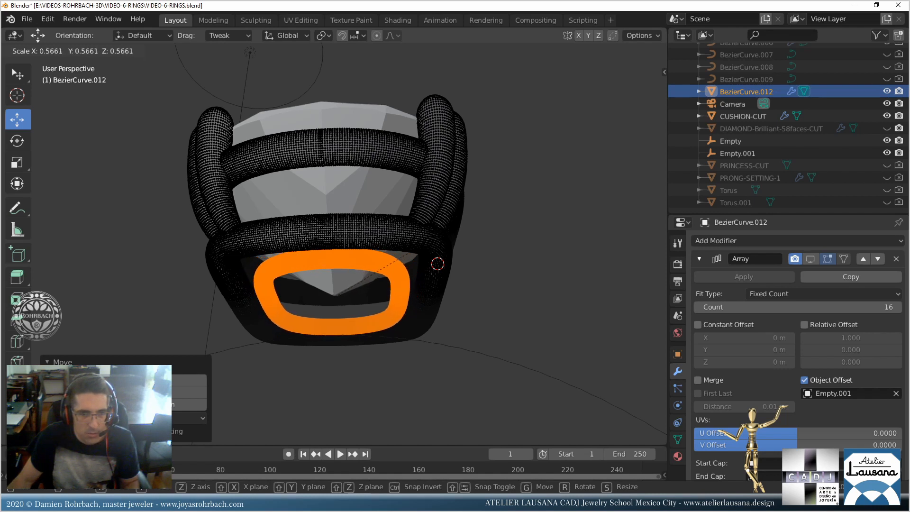
click(445, 239)
middle_drag(278, 245, 327, 265)
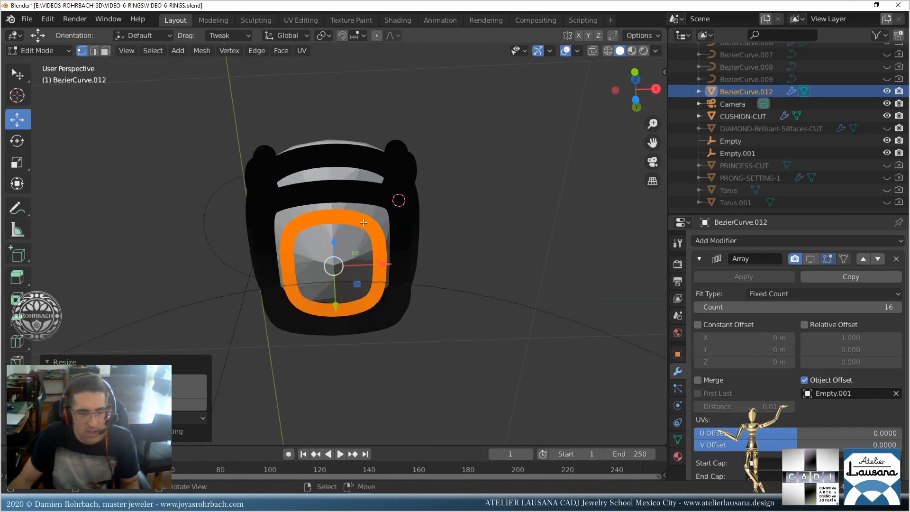
scroll(436, 207, up, 2)
key(s)
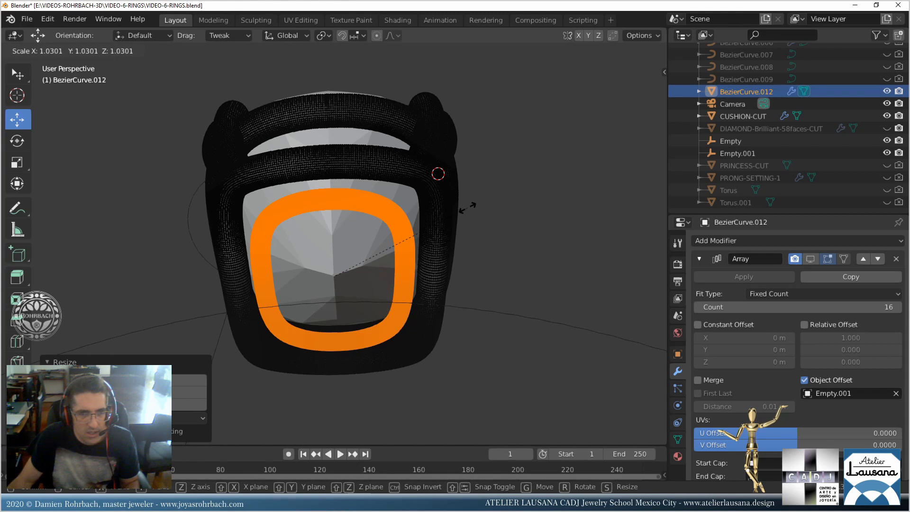
click(466, 208)
From the top view with X-ray on, duplicate the small inner rail and place the copy outside the setting's upper-right corner.
scroll(423, 235, down, 4)
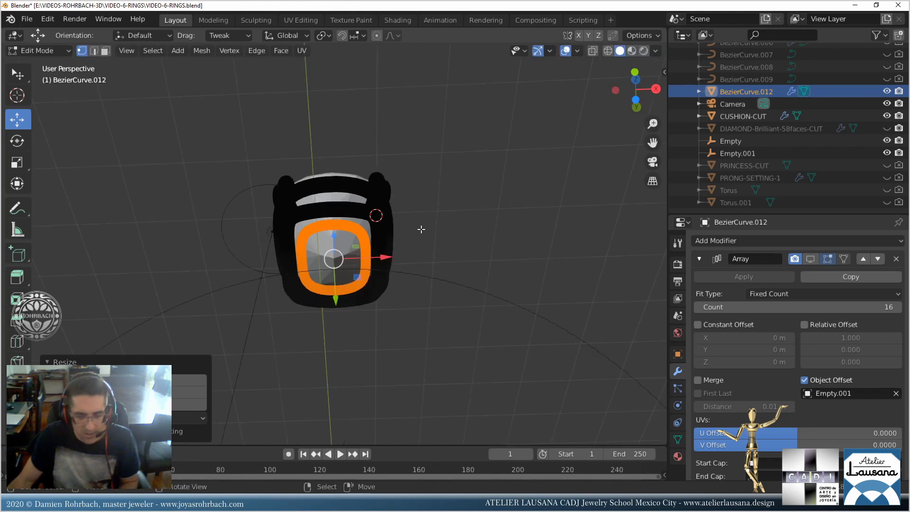
key(KP_7)
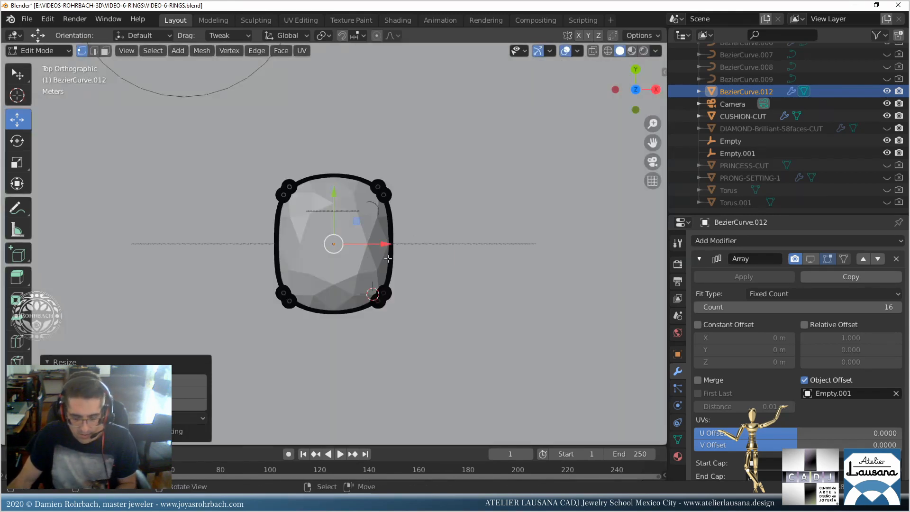
key(alt+z)
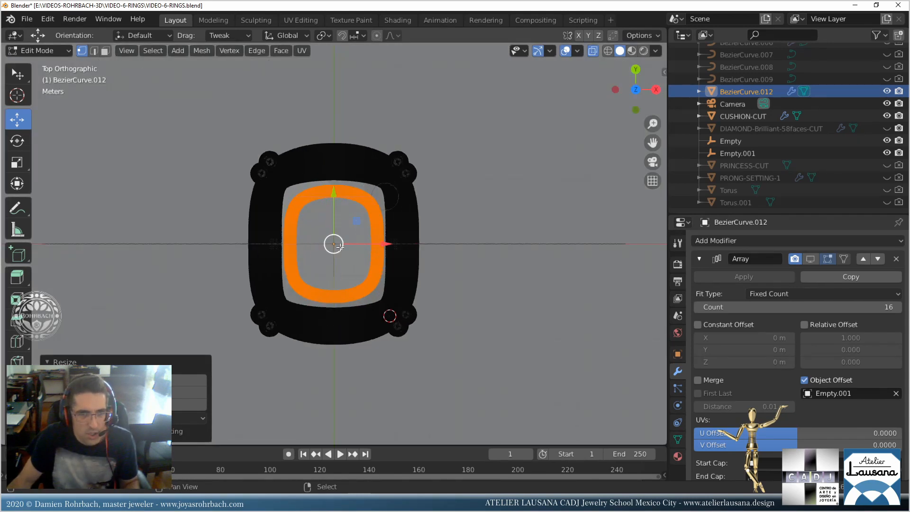
drag(340, 247, 487, 153)
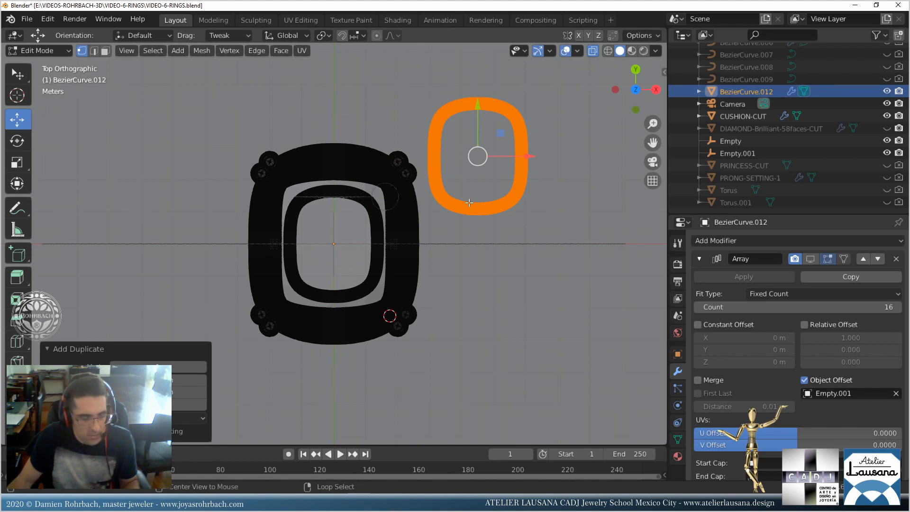
Delete the vertices of the copied rail except for a short straight piece of its left side.
key(alt+a)
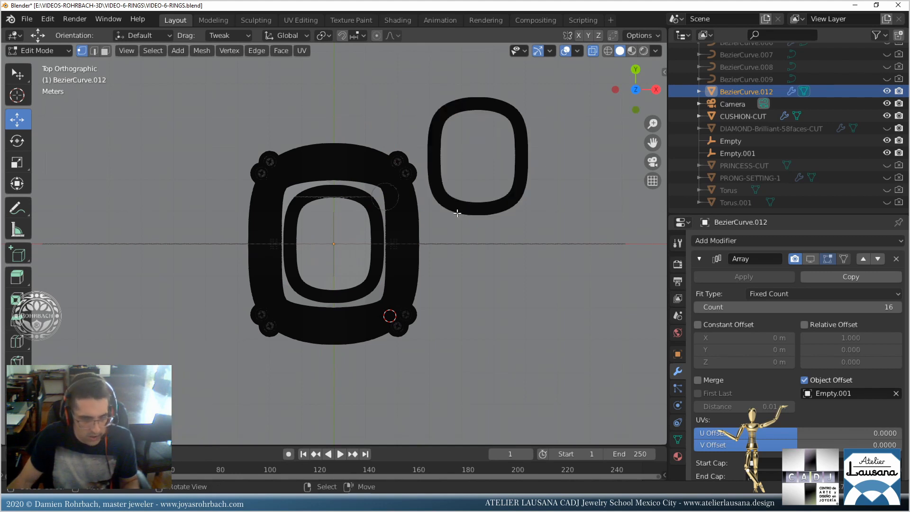
key(b)
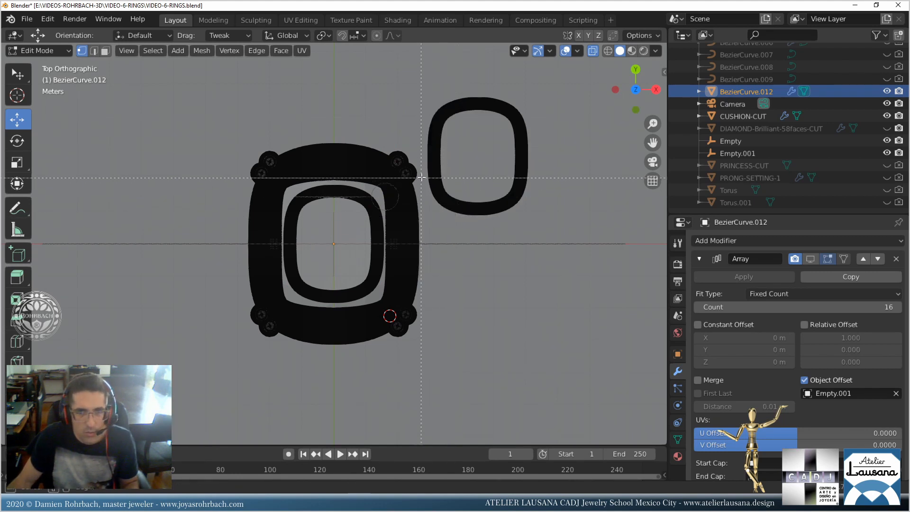
drag(422, 173, 554, 240)
key(b)
drag(413, 88, 549, 133)
key(b)
drag(529, 182, 531, 181)
key(x)
click(561, 158)
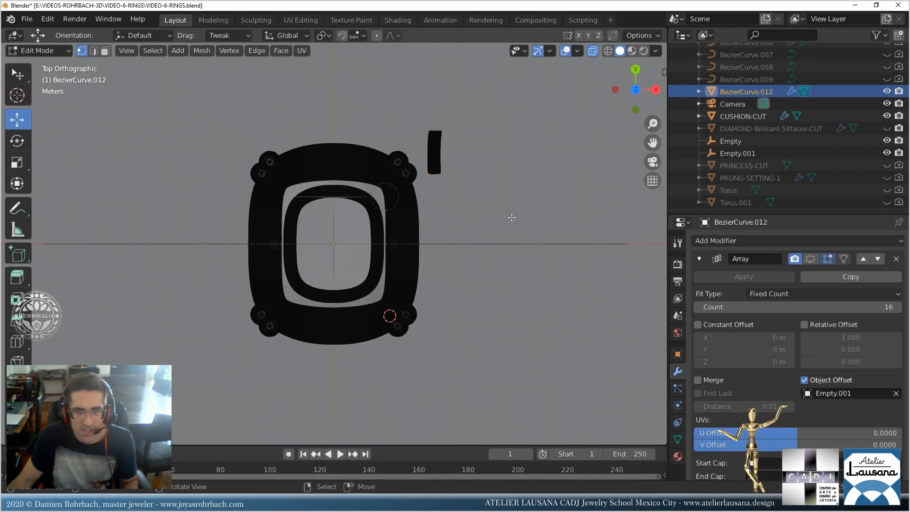
Rotate the short rail piece diagonally and move it to the setting's upper-right corner between the inner and outer rails.
key(l)
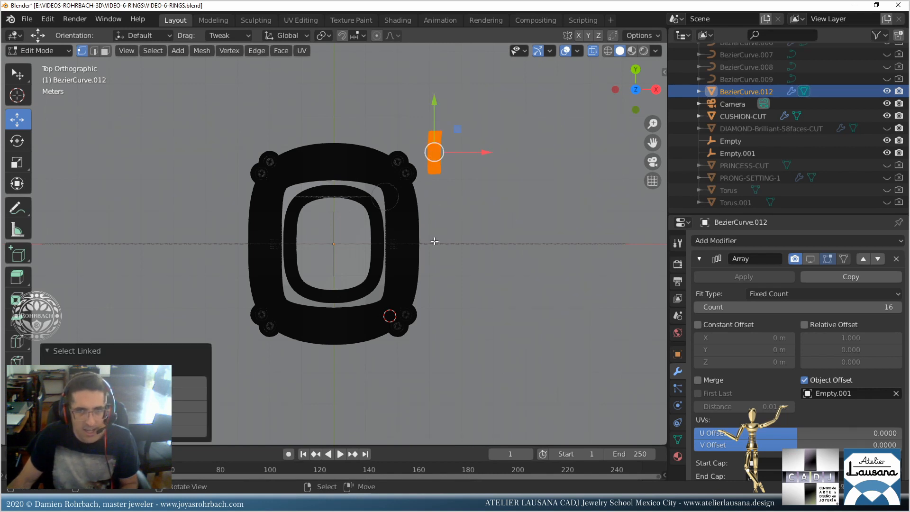
middle_drag(433, 154, 318, 84)
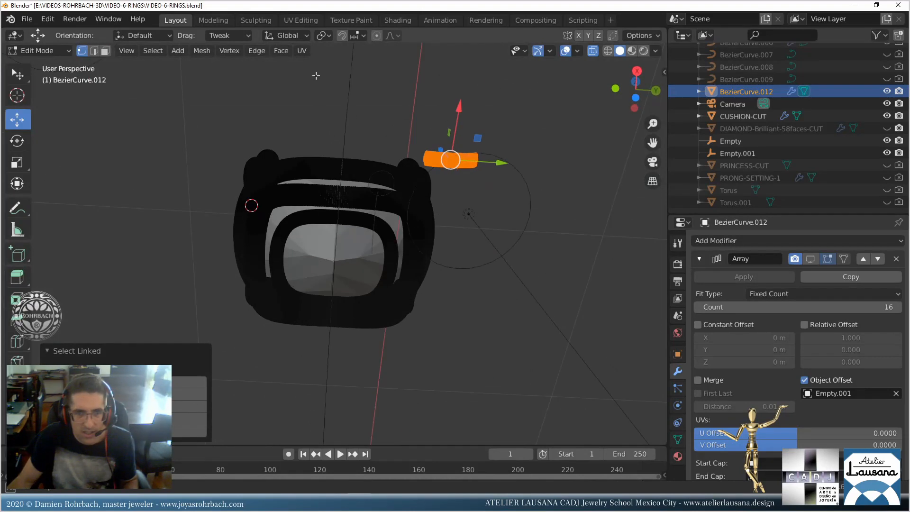
key(KP_7)
scroll(468, 188, up, 2)
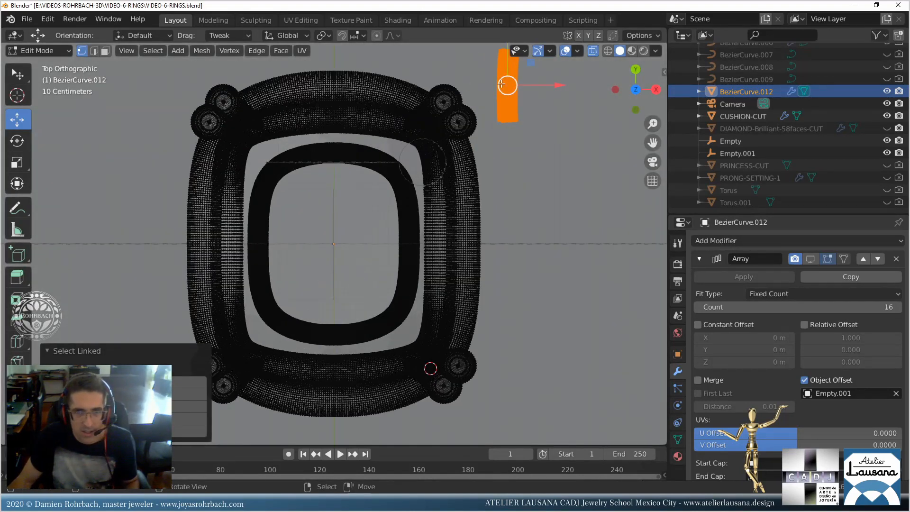
key(r)
click(528, 88)
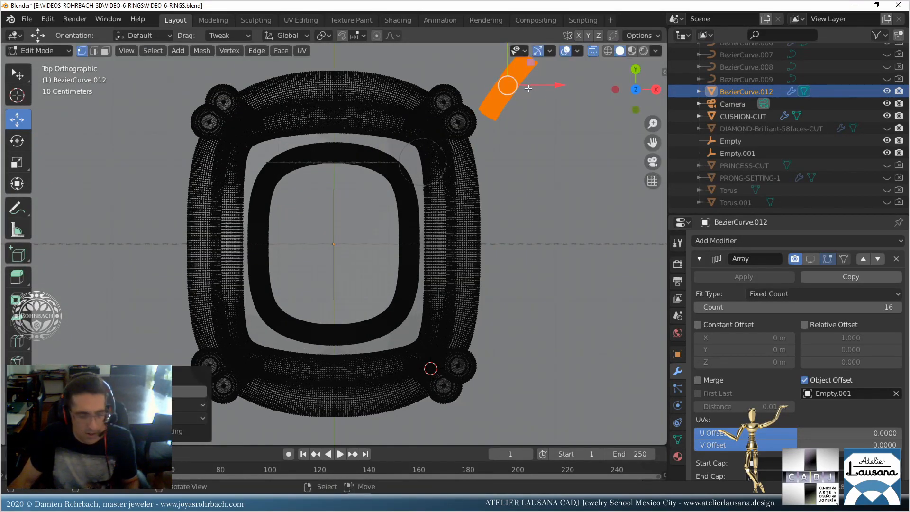
key(g)
click(424, 157)
middle_drag(425, 158, 331, 249)
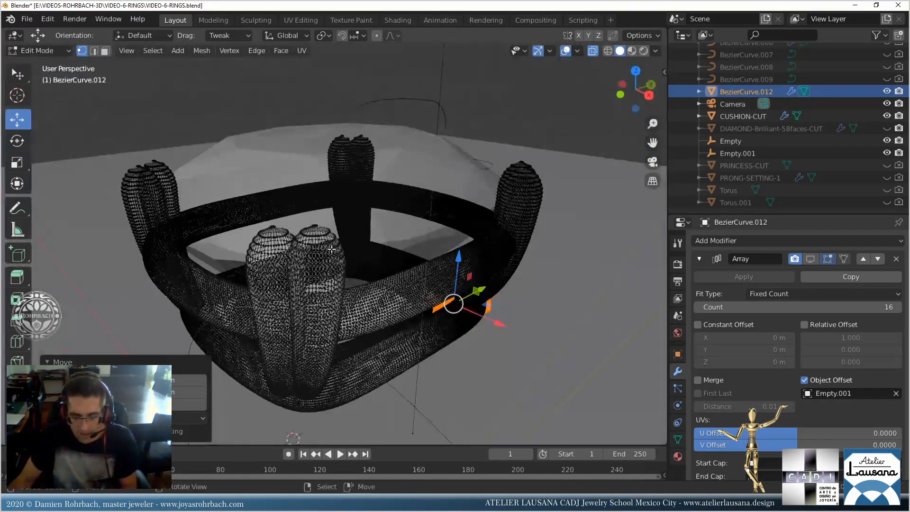
Scale the diagonal strut and shift it inward so it bridges the inner rail and the corner of the lower rail.
key(KP_7)
scroll(419, 208, up, 2)
shift+middle_drag(533, 67, 454, 201)
key(s)
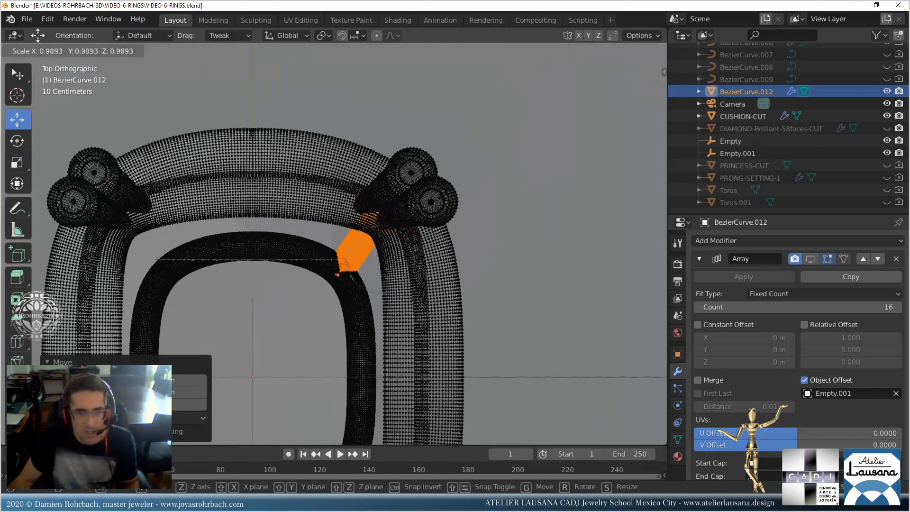
click(387, 233)
key(g)
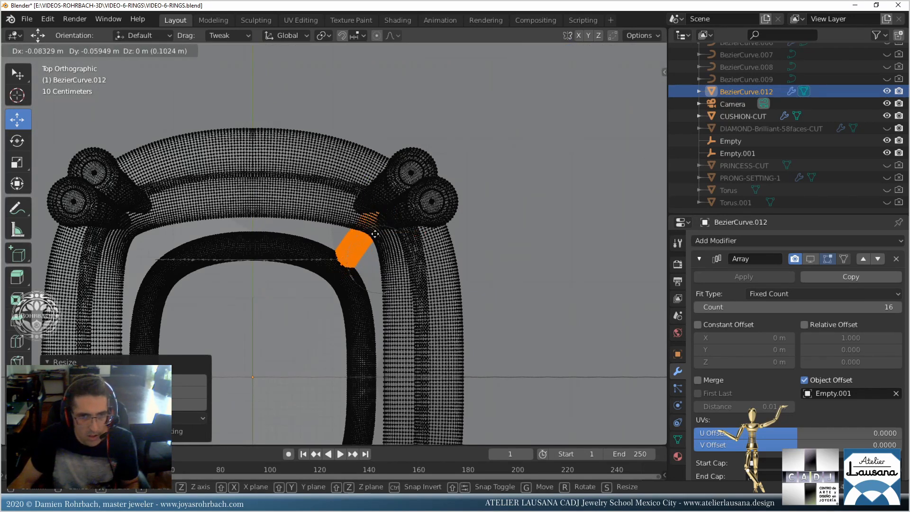
click(362, 242)
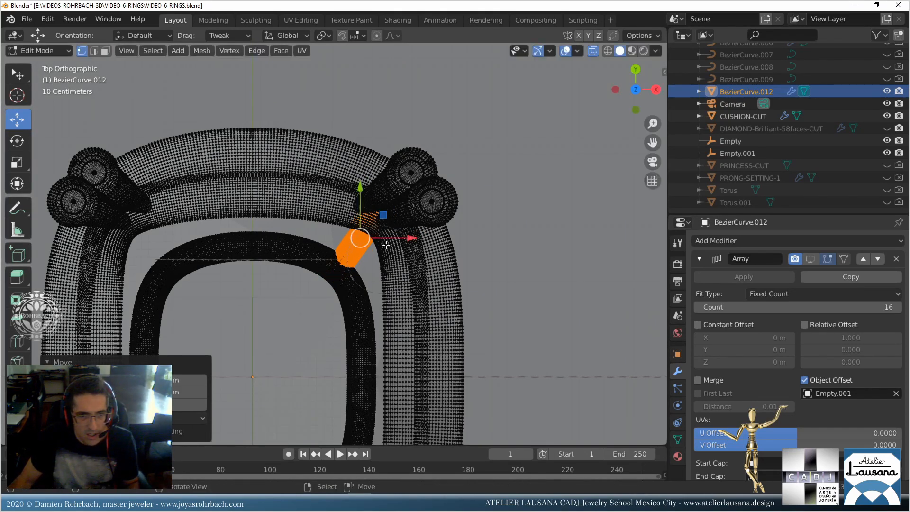
middle_drag(363, 242, 346, 276)
key(KP_7)
key(KP_5)
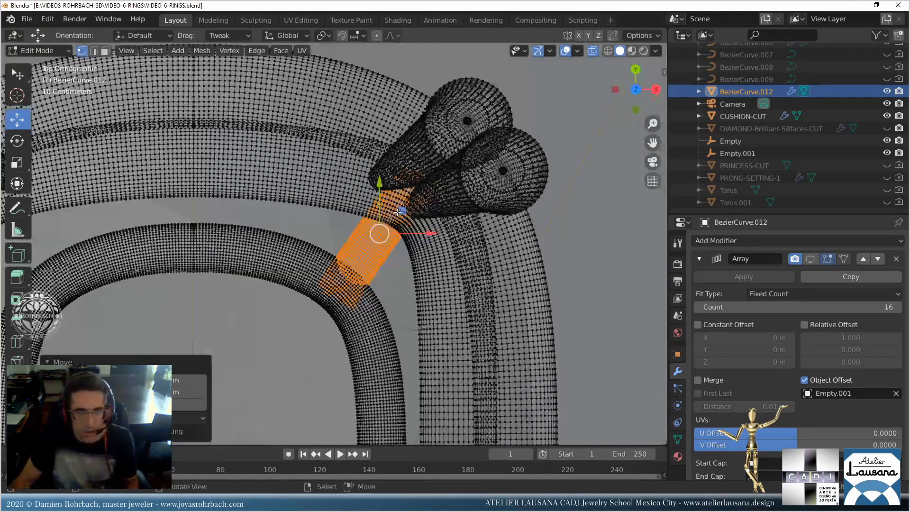
key(KP_5)
Move the strut clear of the setting and shorten it by deleting the vertices at its upper end.
scroll(394, 227, down, 4)
scroll(394, 227, up, 3)
key(g)
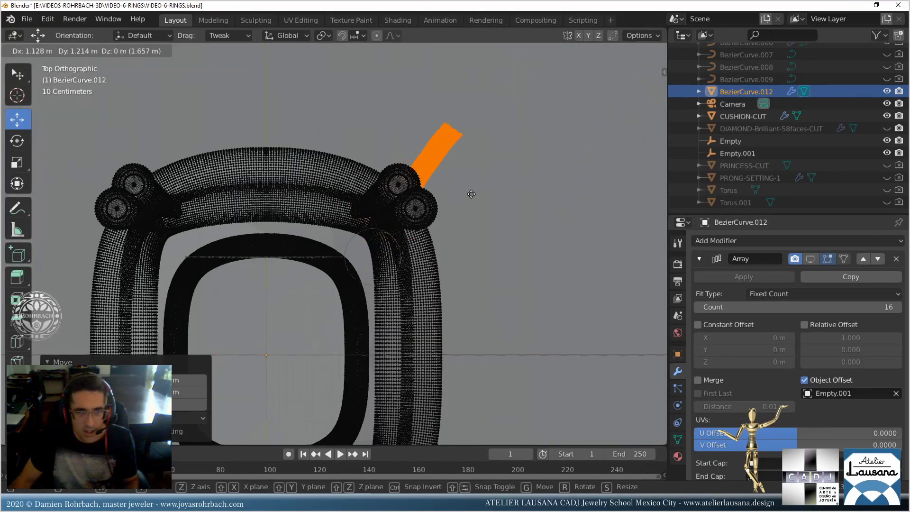
click(531, 187)
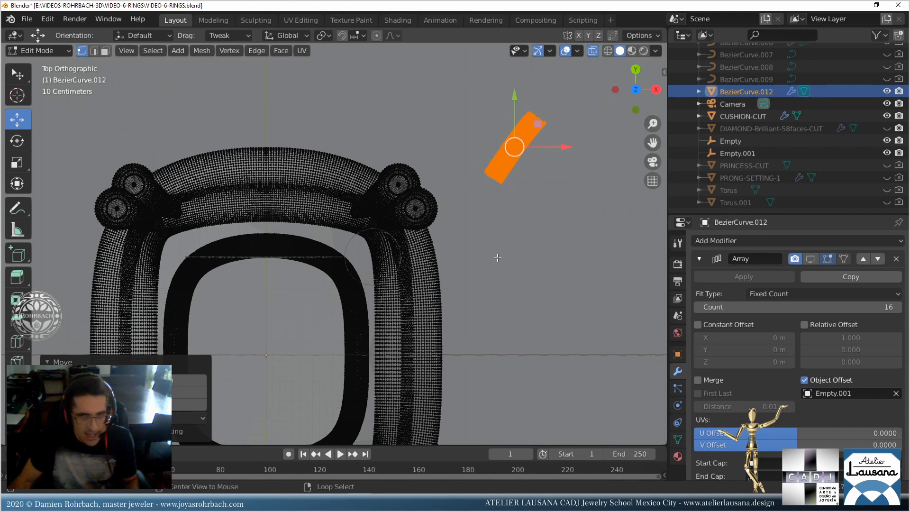
key(alt+a)
key(c)
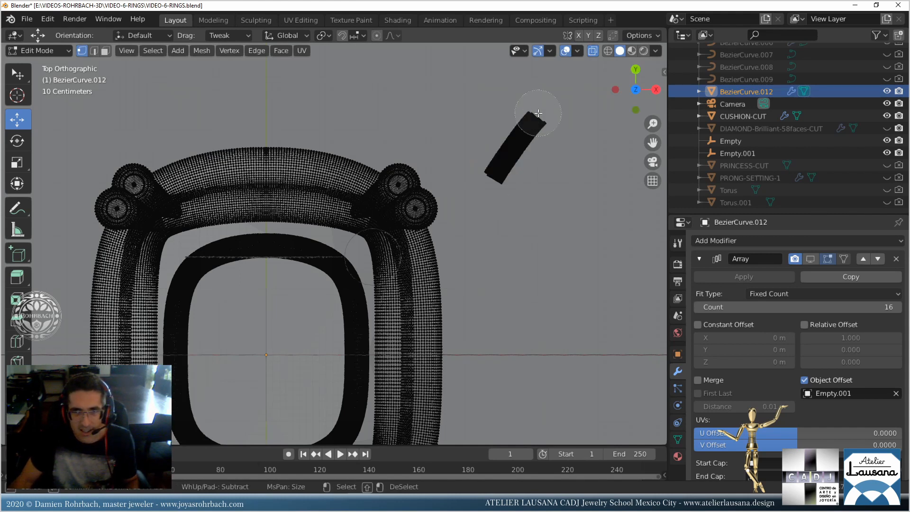
drag(534, 106, 554, 114)
key(Escape)
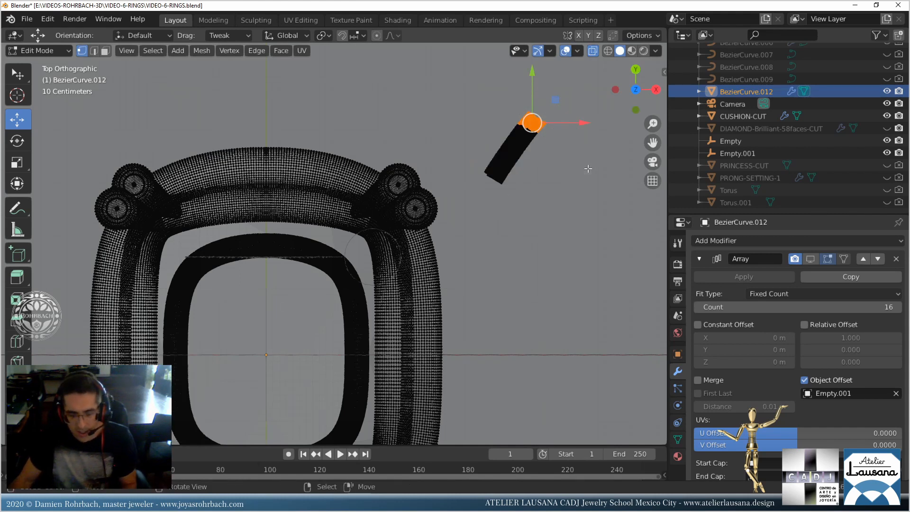
key(x)
click(588, 168)
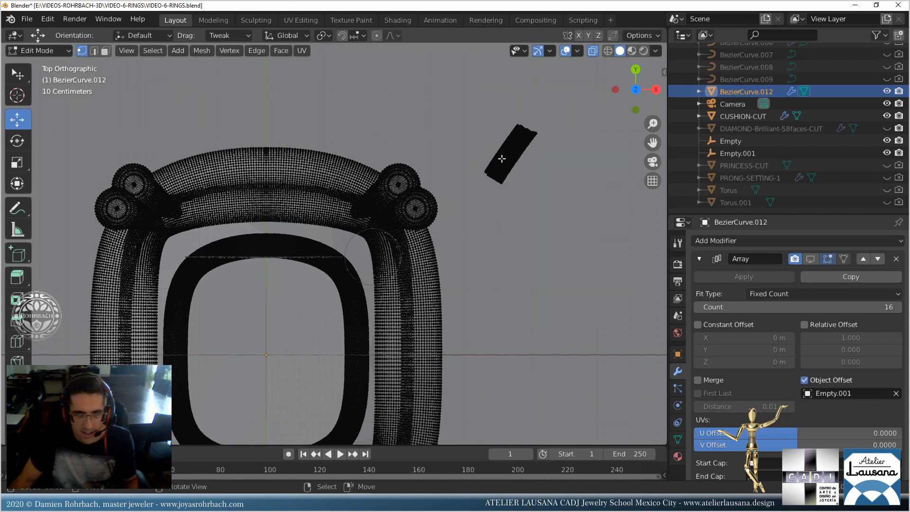
Scale the shortened strut to about 1.07, move it back into the corner gap, and rotate it about 7° to bridge the rails.
key(l)
key(s)
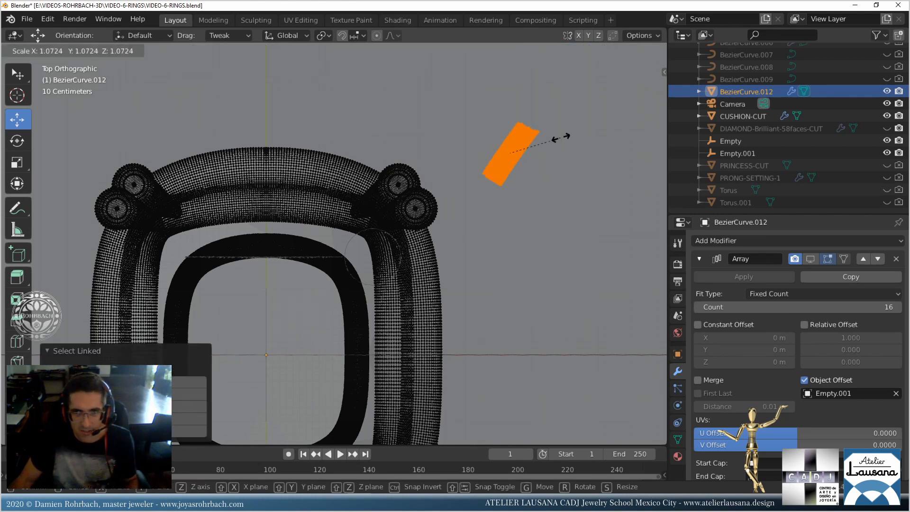
click(565, 136)
key(g)
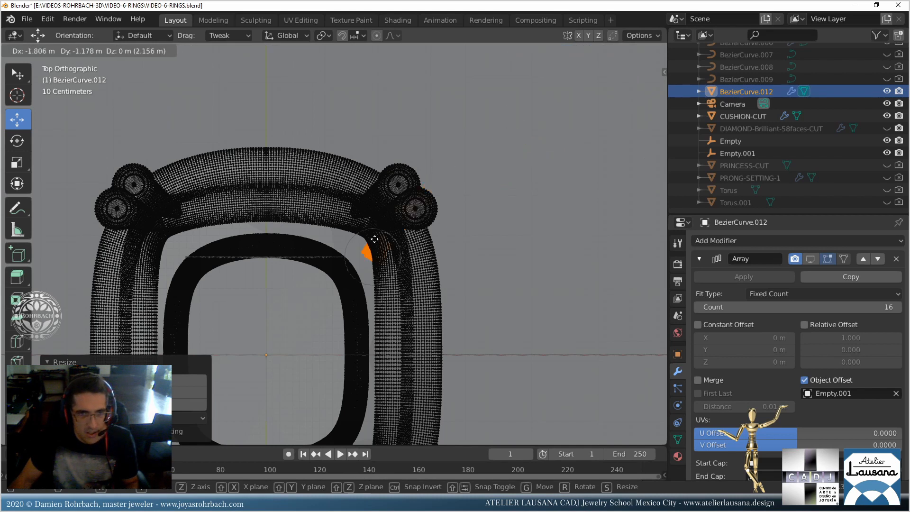
click(322, 252)
key(r)
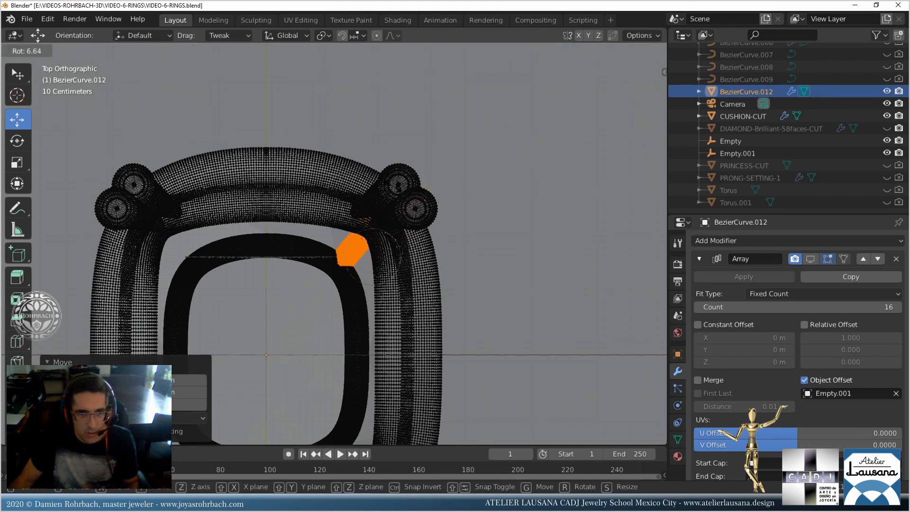
click(394, 188)
mouse_move(365, 237)
mouse_down()
mouse_move(361, 247)
mouse_move(367, 241)
mouse_up()
scroll(411, 327, down, 3)
middle_drag(420, 341, 325, 252)
scroll(325, 252, up, 6)
key(space)
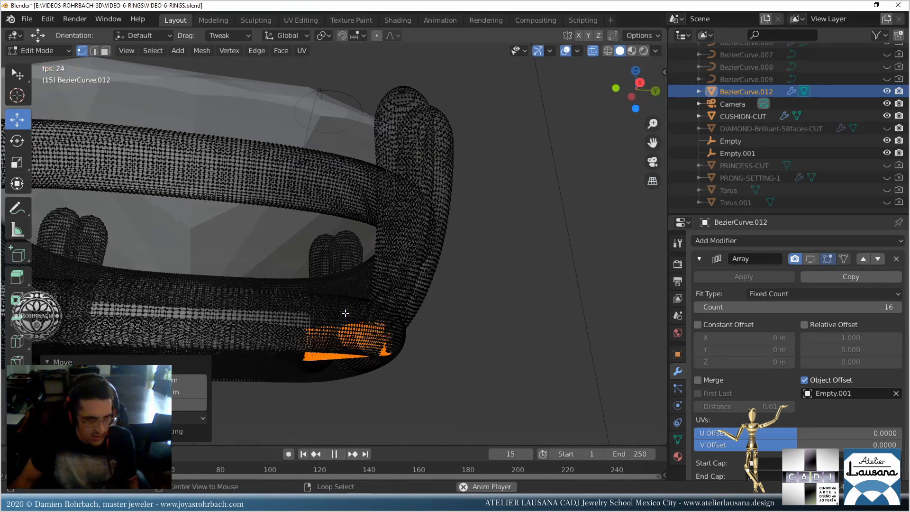
key(space)
key(shift+Left)
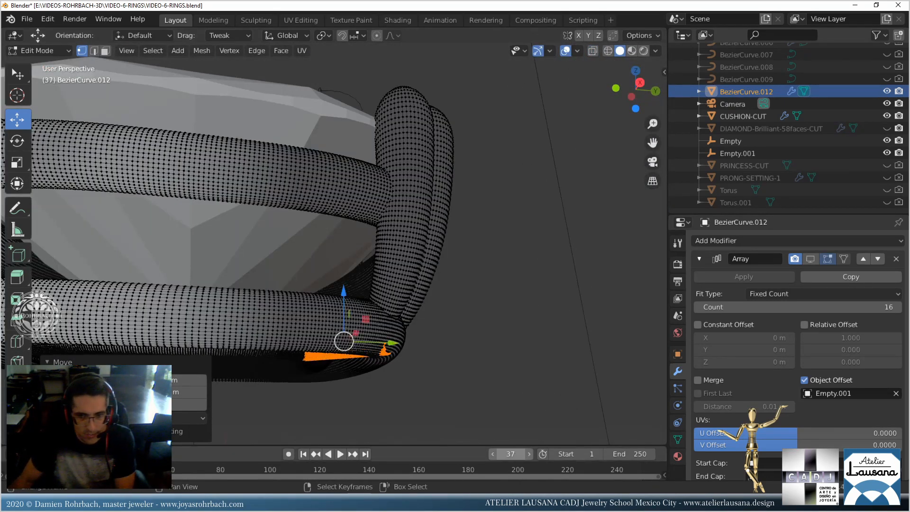
Adjust the strut's height, position and tilt, using the right view, so it sits within the lower rail.
drag(343, 290, 345, 280)
middle_drag(345, 280, 368, 293)
drag(369, 293, 353, 304)
middle_drag(353, 303, 368, 271)
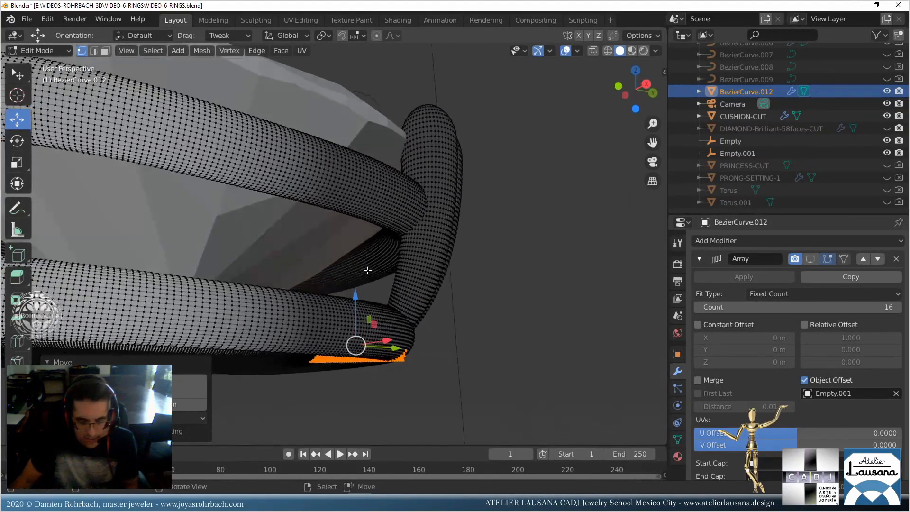
key(KP_3)
scroll(372, 272, up, 1)
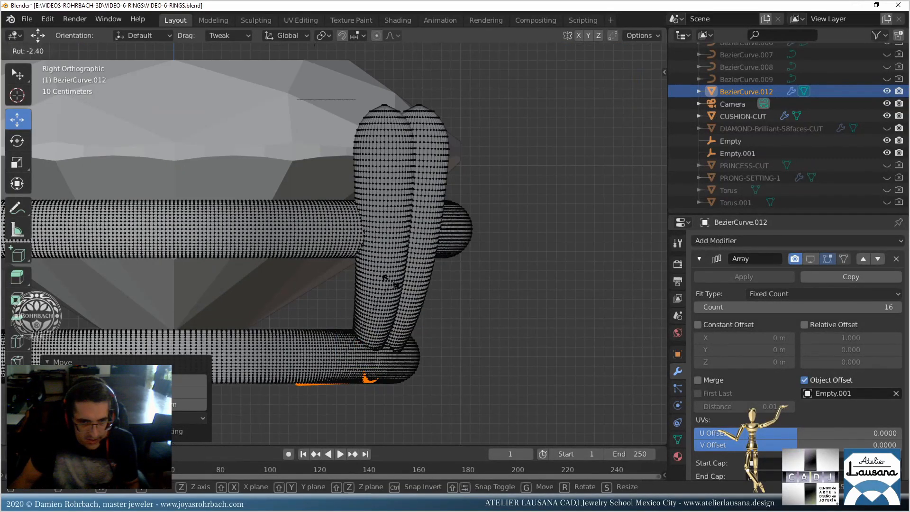
drag(336, 318, 334, 313)
middle_drag(334, 313, 363, 340)
key(KP_3)
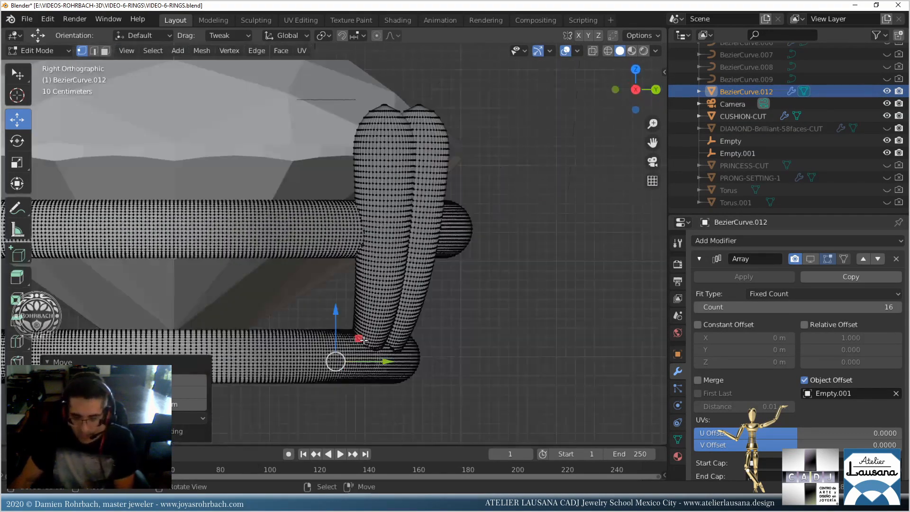
Rotate the strut slightly in the right view and nudge it vertically where it meets the lower rail.
key(r)
click(397, 292)
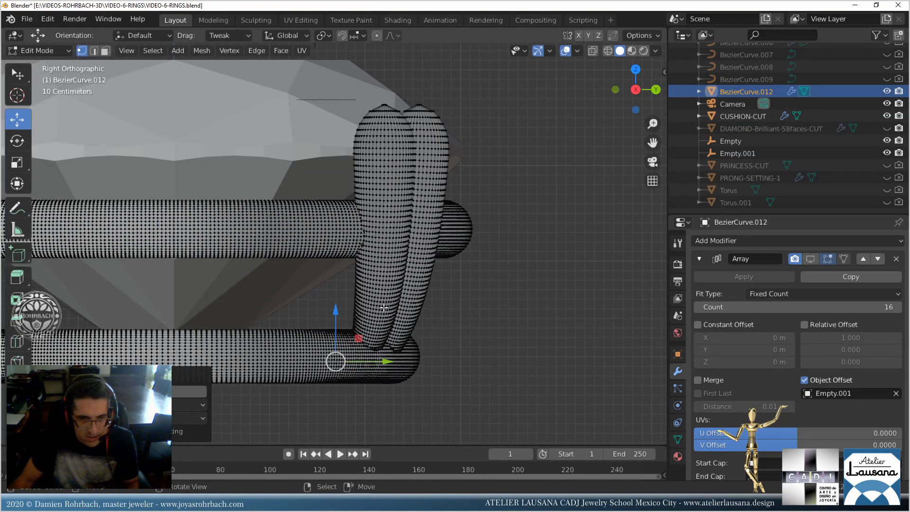
key(alt+z)
drag(337, 313, 337, 311)
middle_drag(338, 310, 375, 323)
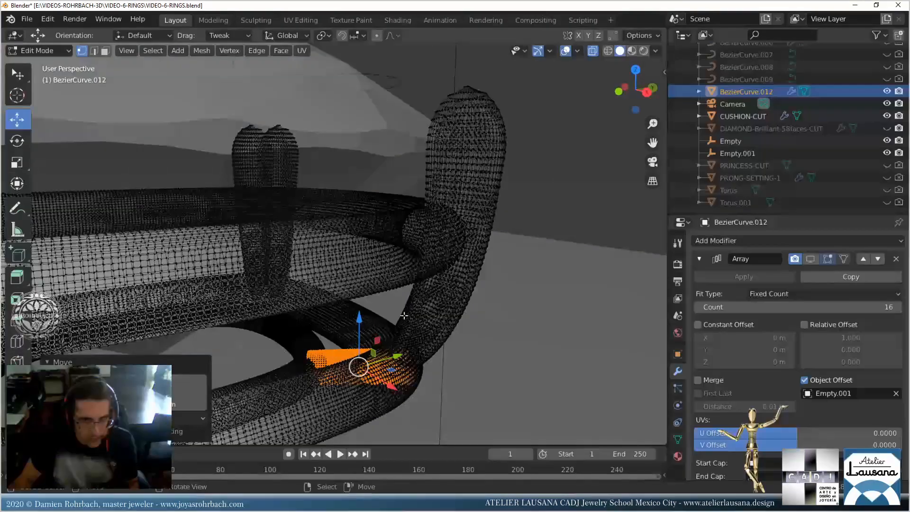
Scale the strut and move it down so it sits between the lower rail's corner and the inner rail.
key(s)
click(366, 324)
drag(366, 324, 367, 341)
key(alt+z)
middle_drag(367, 340, 334, 275)
key(Tab)
key(Tab)
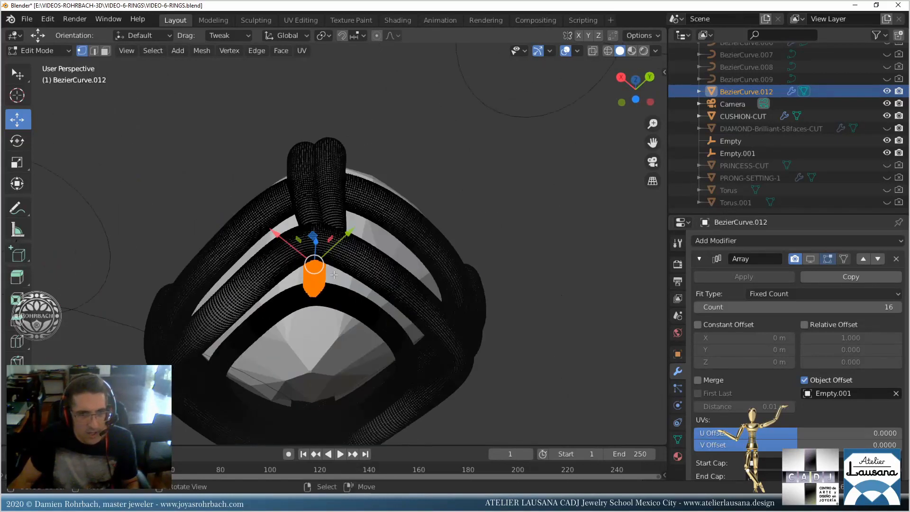
scroll(334, 274, up, 4)
key(Tab)
key(Tab)
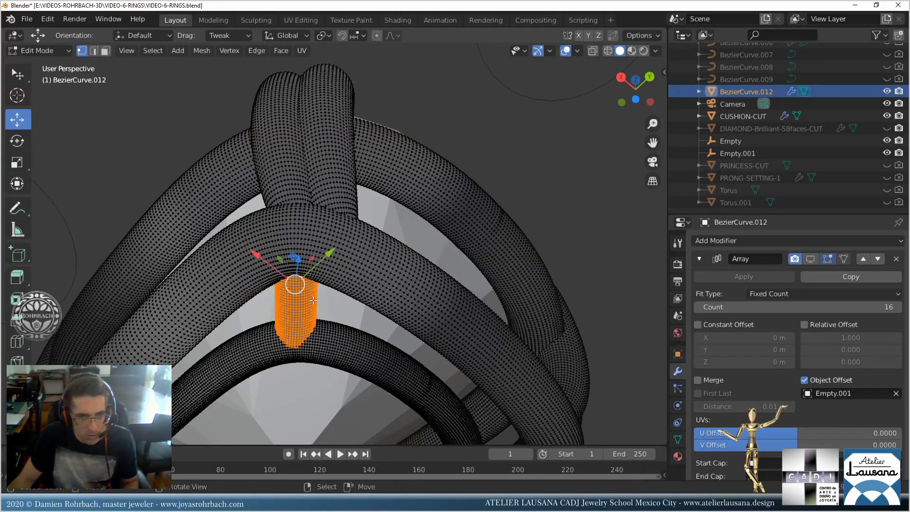
Duplicate the strut in the top view, shift the copy about -0.24 m in X and 0.13 m in Y beside the original, and save the file.
key(KP_7)
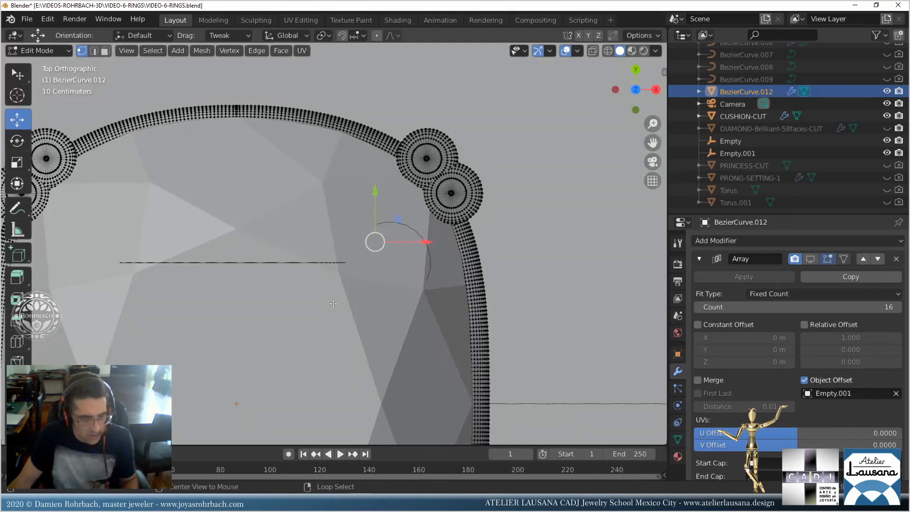
key(alt+z)
key(shift+d)
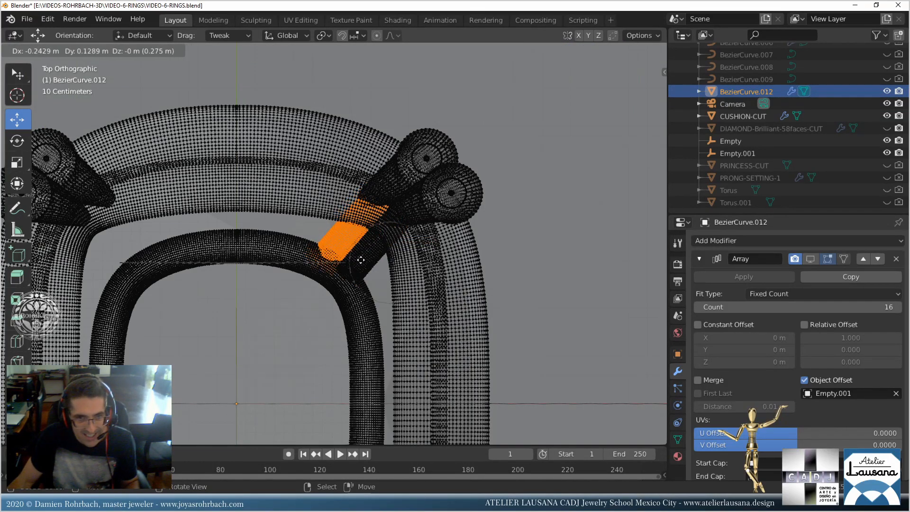
click(363, 260)
scroll(392, 292, down, 2)
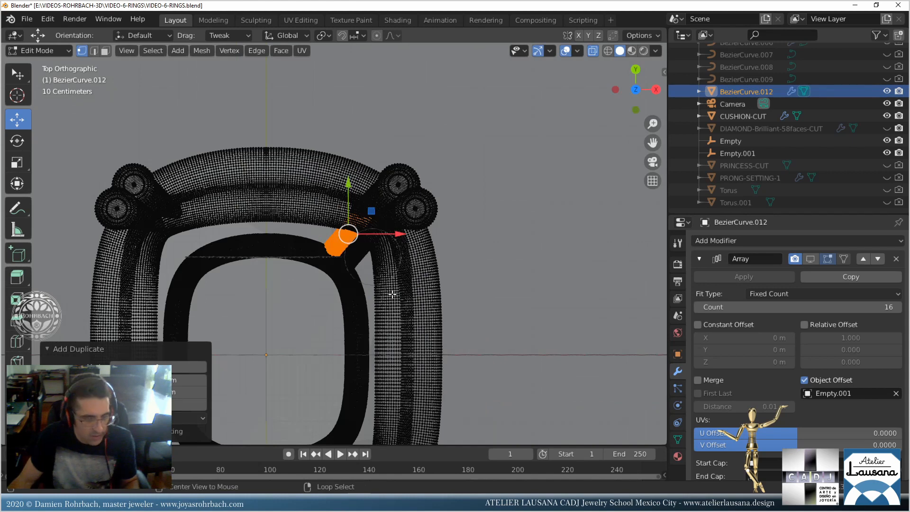
key(alt+z)
scroll(425, 315, up, 2)
middle_drag(418, 311, 266, 189)
scroll(329, 282, up, 3)
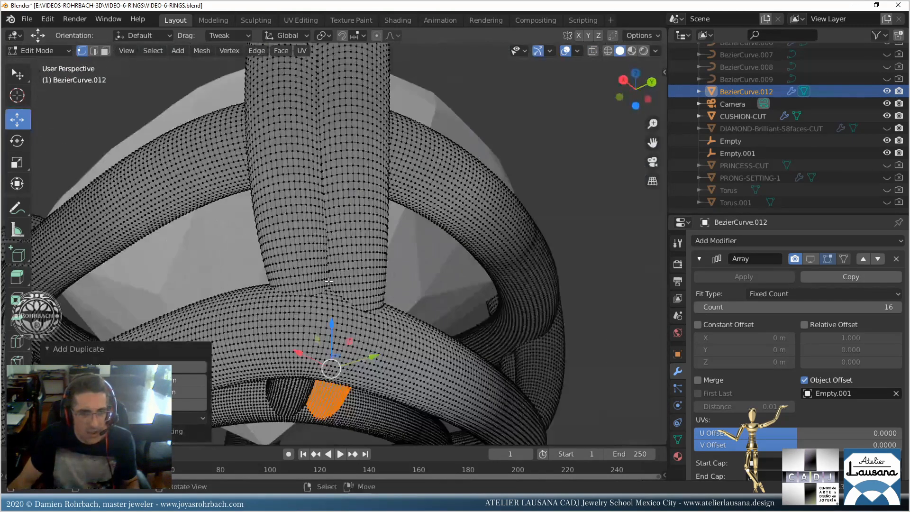
key(Tab)
scroll(328, 281, down, 4)
middle_drag(328, 281, 405, 243)
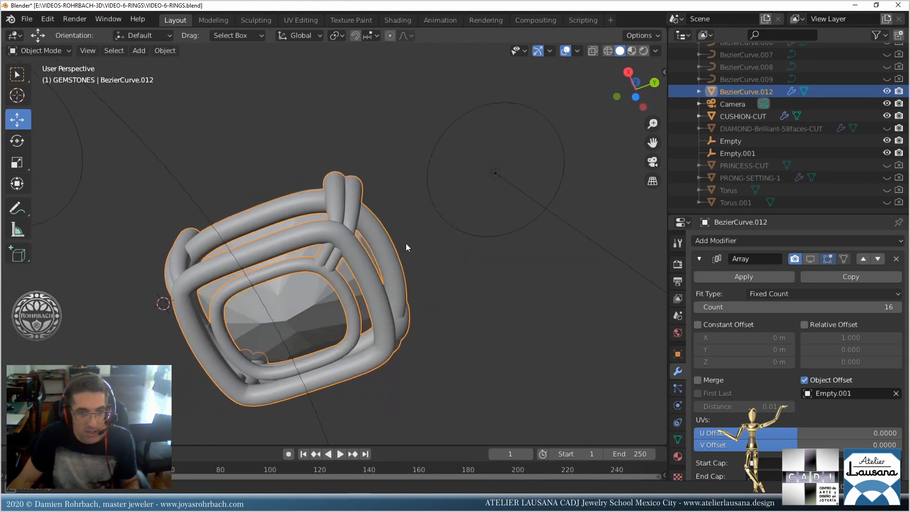
key(ctrl+s)
Select both linked corner struts in the setting's mesh and separate the selection into its own object.
scroll(331, 296, up, 5)
click(325, 268)
key(Tab)
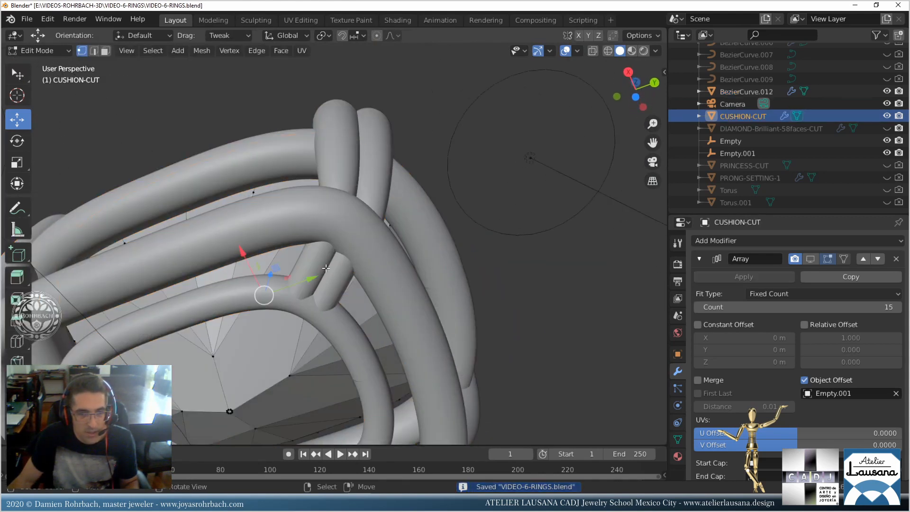
key(Tab)
click(322, 255)
key(Tab)
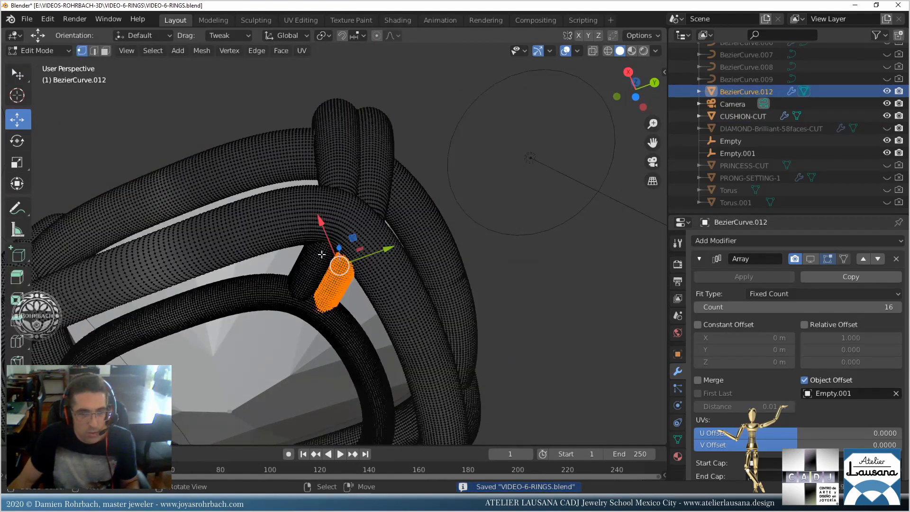
key(l)
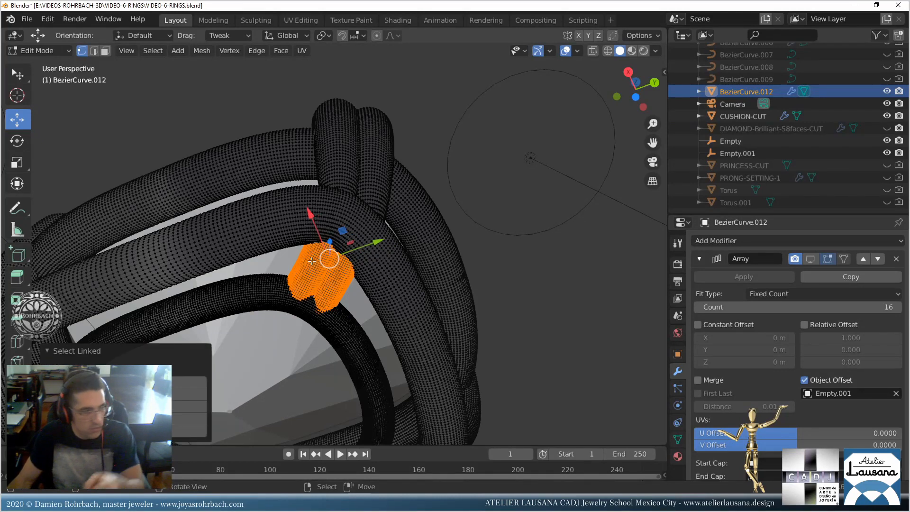
key(ctrl+p)
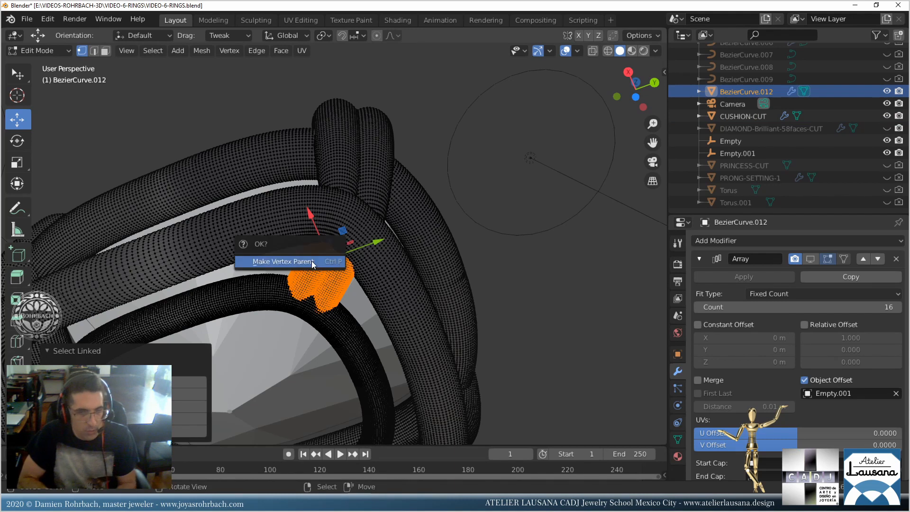
click(312, 261)
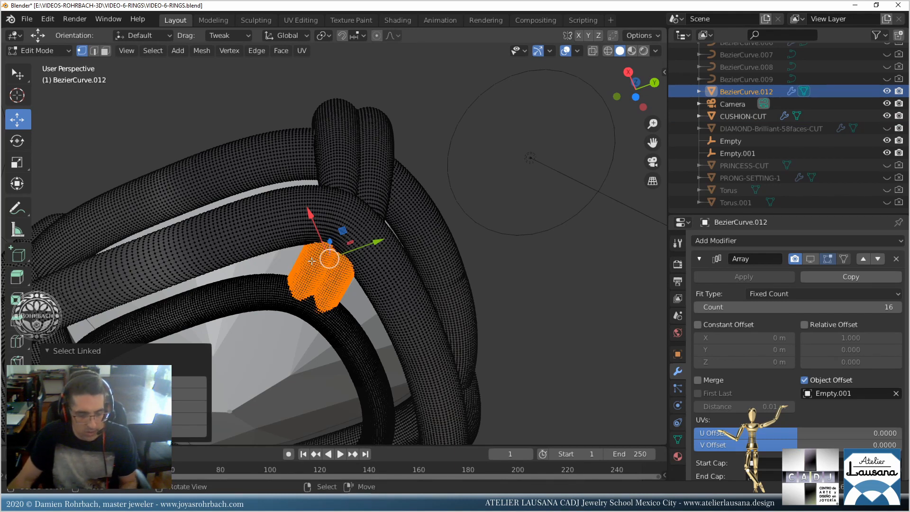
key(p)
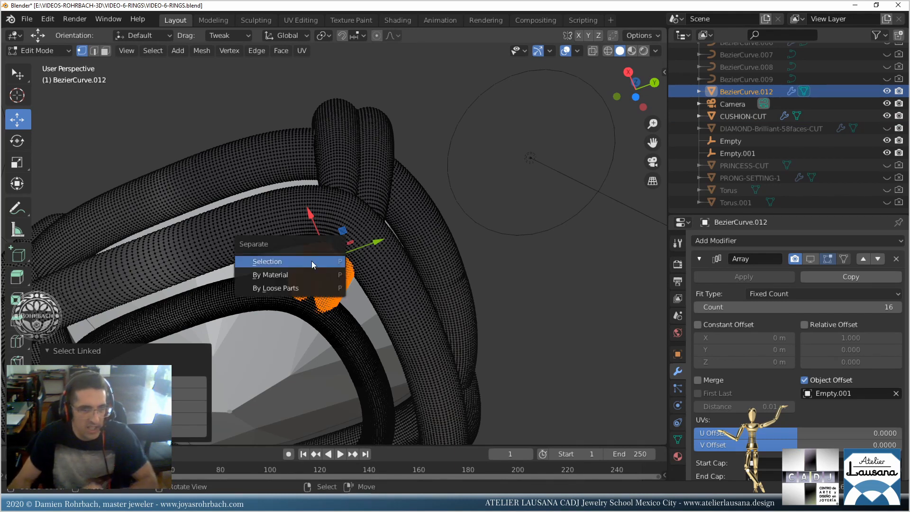
click(312, 260)
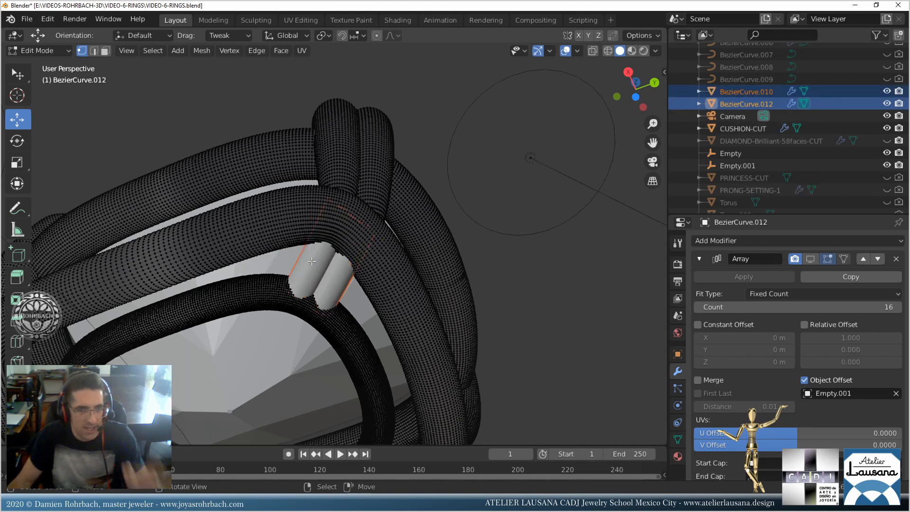
Select the separated strut pair in Object Mode, save the file, and remove the pair's Array modifier.
key(Tab)
click(314, 268)
scroll(318, 270, down, 3)
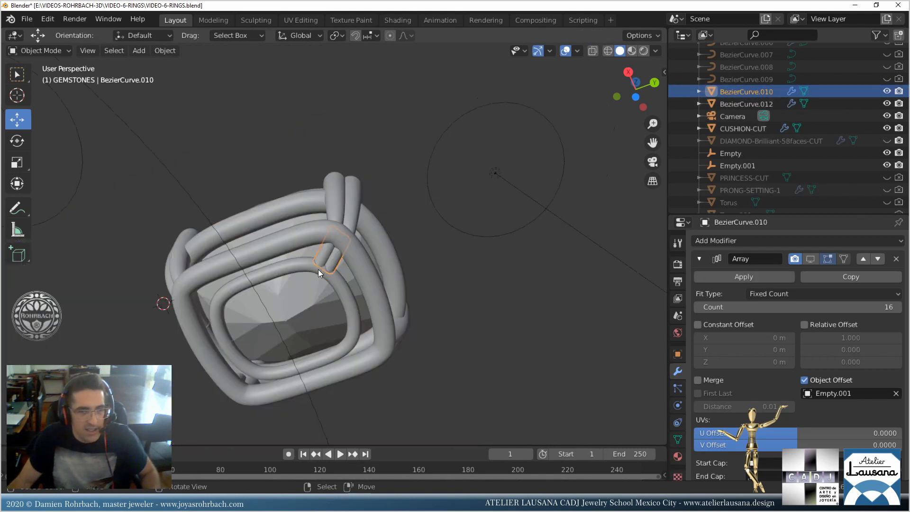
key(ctrl+s)
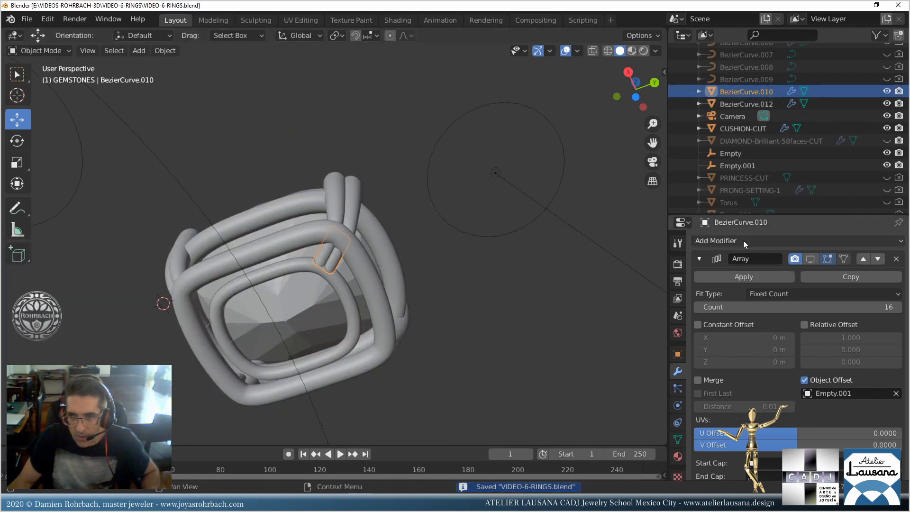
scroll(820, 272, down, 1)
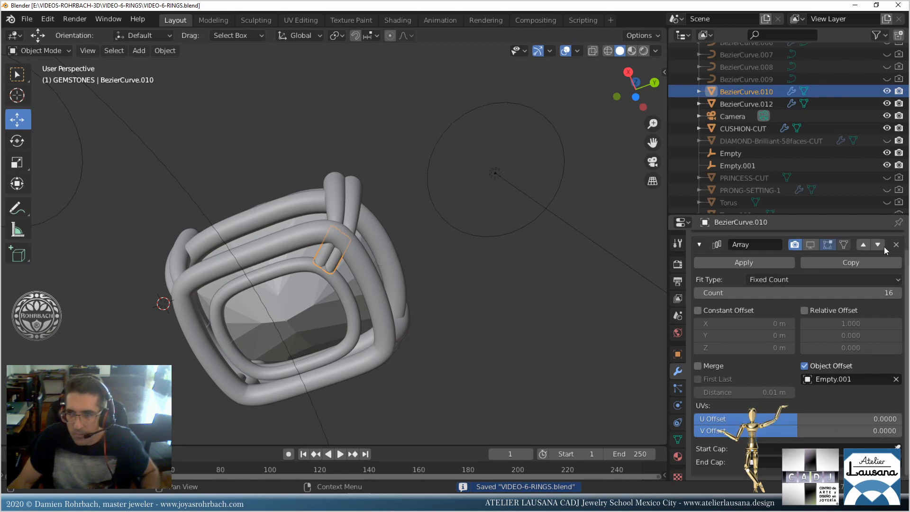
click(897, 244)
Add a Mirror modifier to the strut pair on X and Y with CUSHION-CUT as the mirror object, and apply it.
click(772, 241)
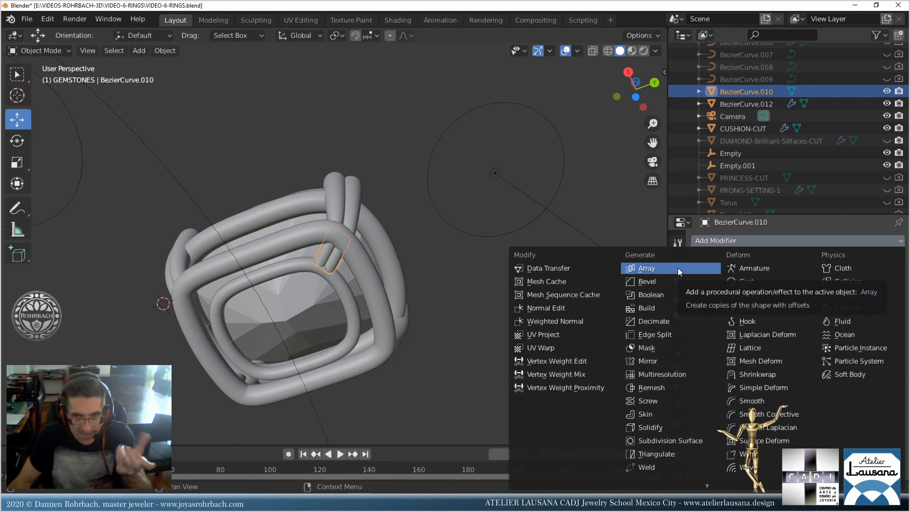
click(650, 361)
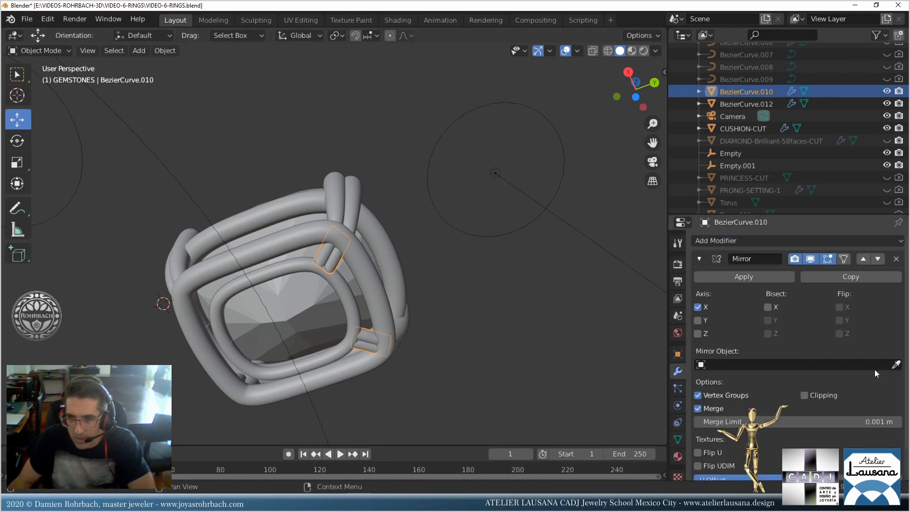
click(897, 365)
click(323, 313)
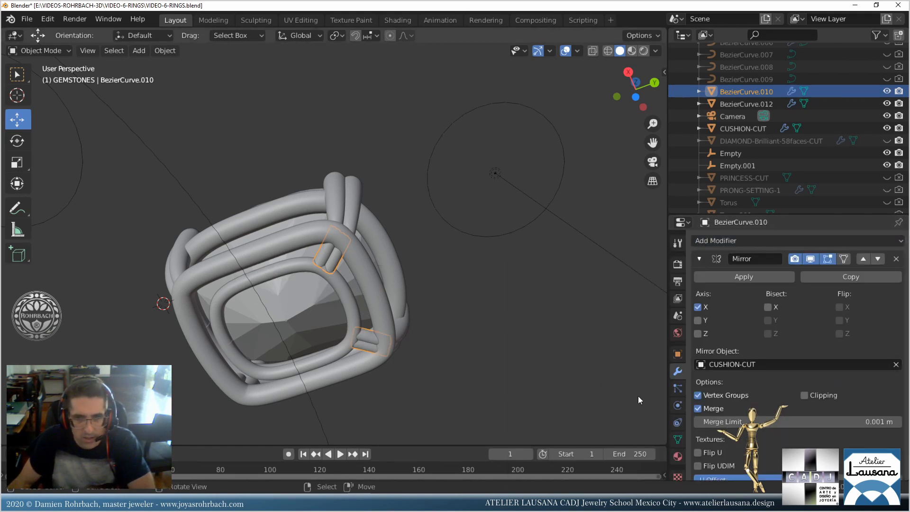
click(697, 321)
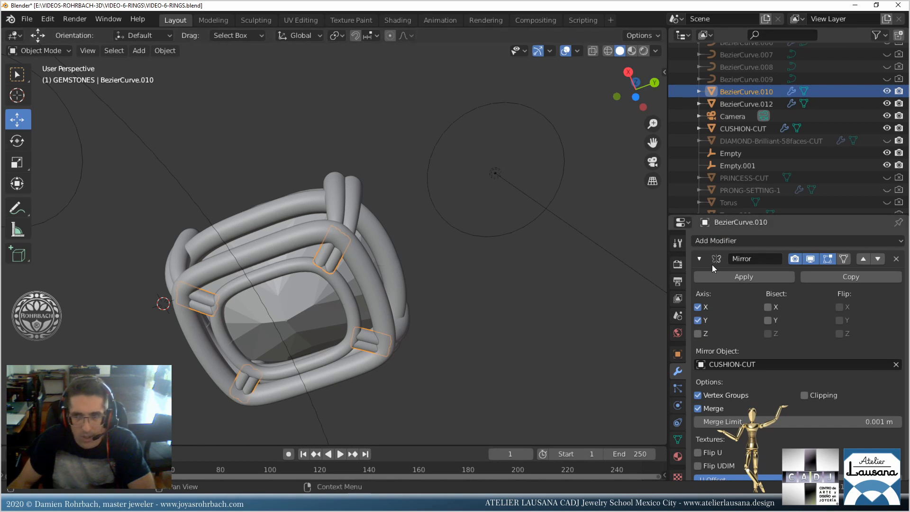
click(729, 275)
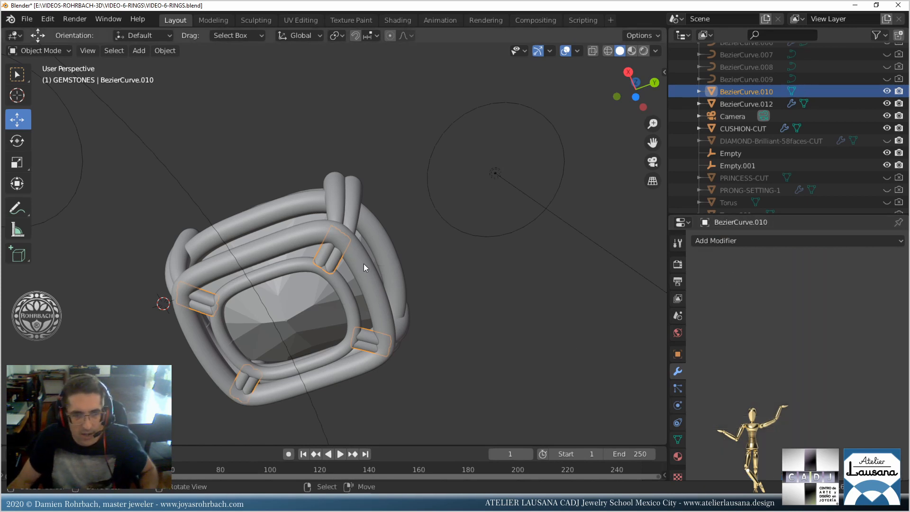
click(339, 286)
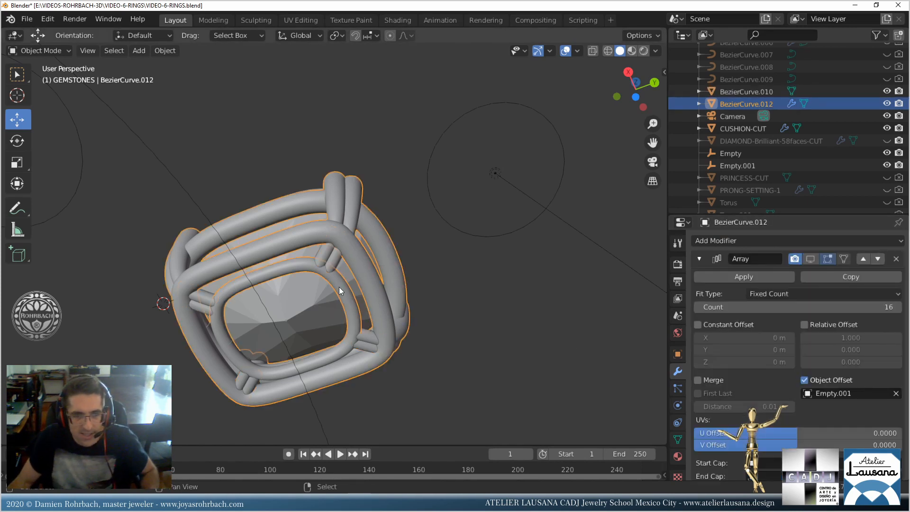
shift+click(333, 259)
key(ctrl+j)
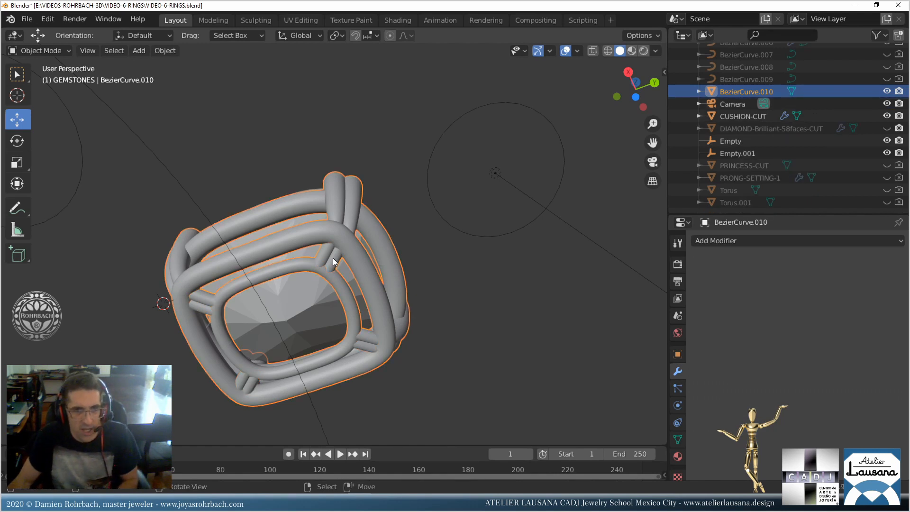
key(ctrl+z)
key(ctrl+z)
key(ctrl+z)
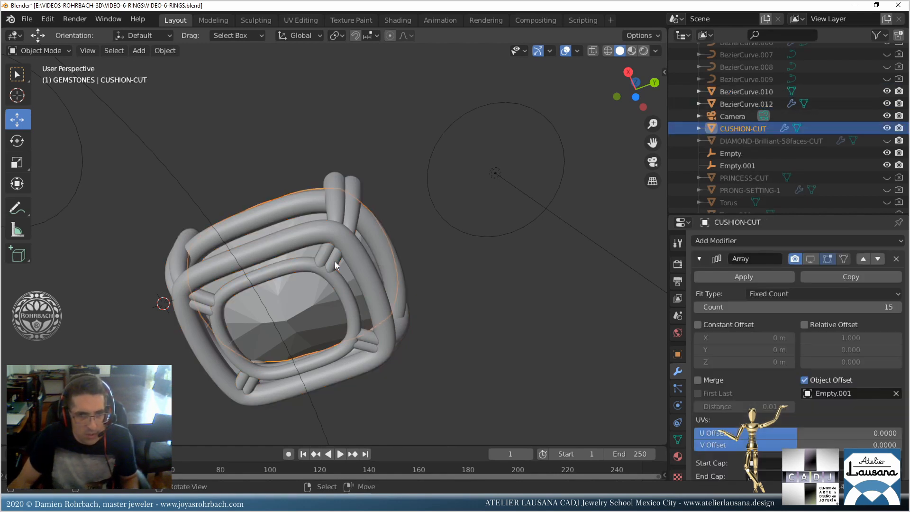
Join the four strut pairs into the prong setting, with the setting as the active object, and save the file.
shift+click(364, 264)
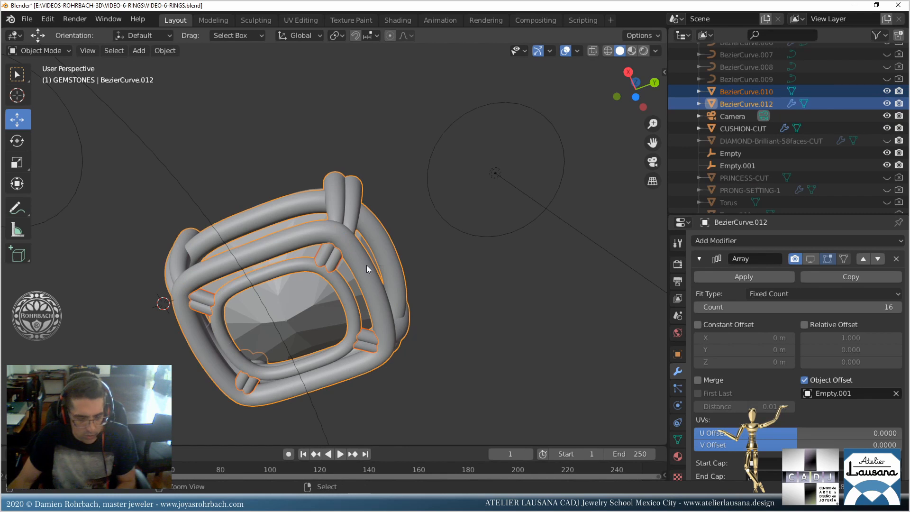
key(ctrl+j)
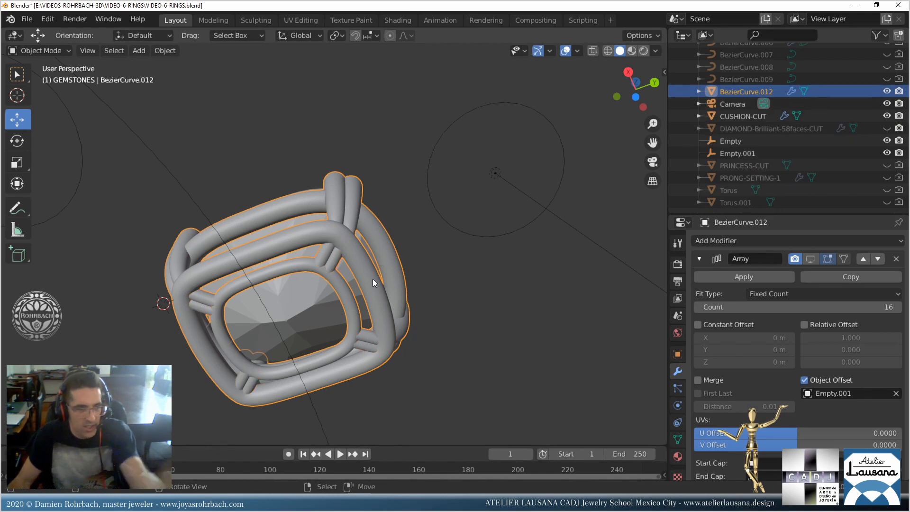
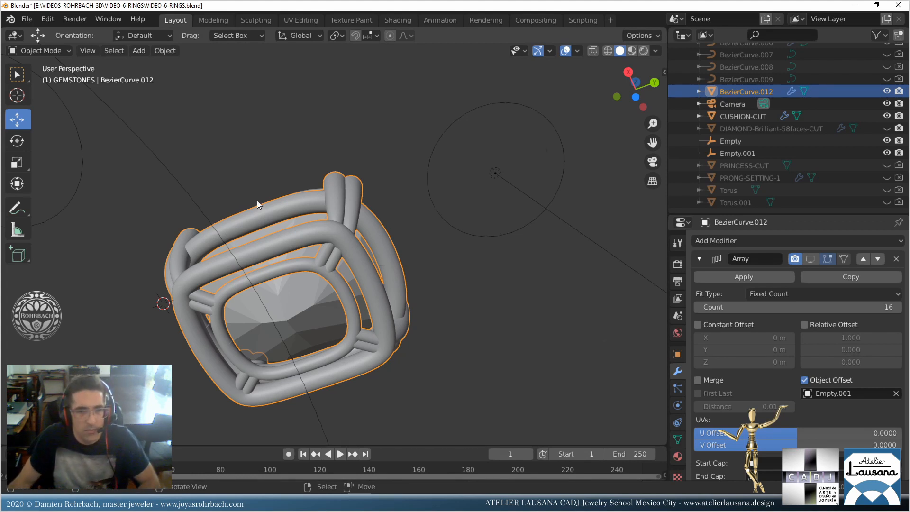
middle_drag(257, 201, 343, 215)
key(ctrl+s)
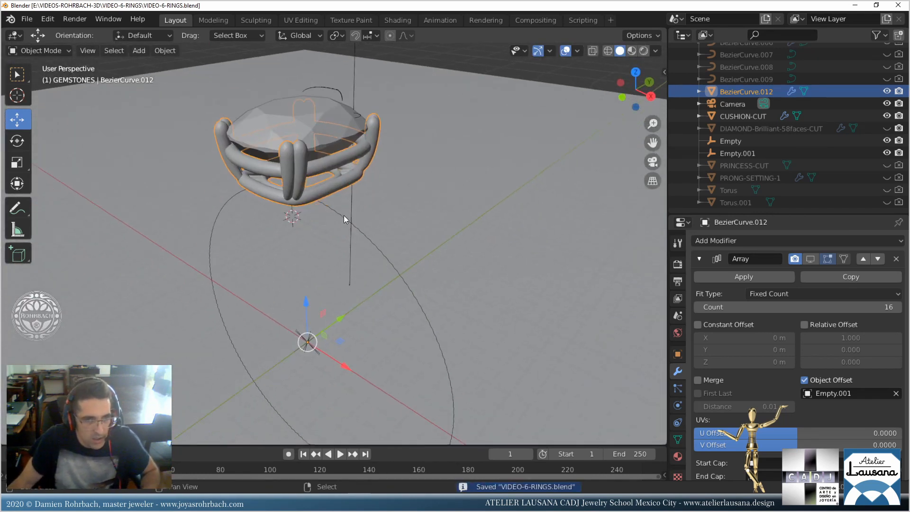
Turn on viewport display of the Array modifiers on the setting and the cushion-cut stone, and view the ring through the camera.
scroll(343, 215, down, 2)
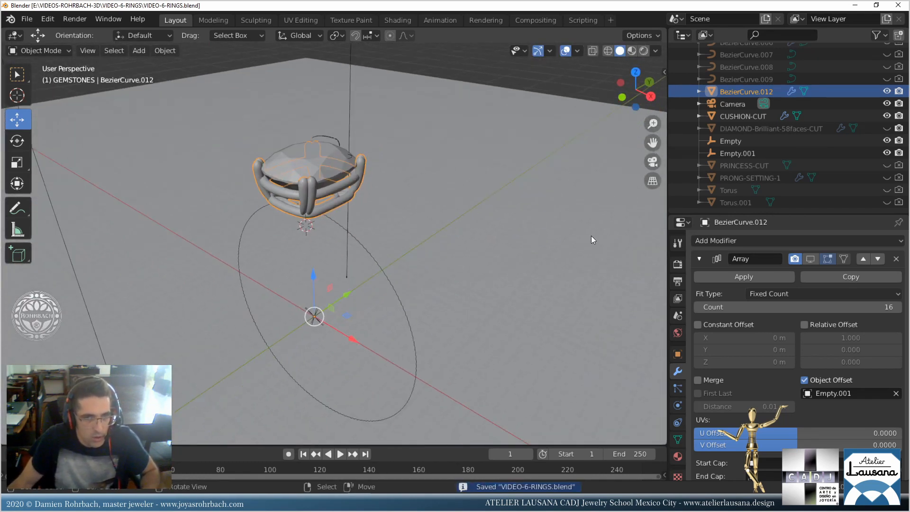
click(810, 259)
click(342, 152)
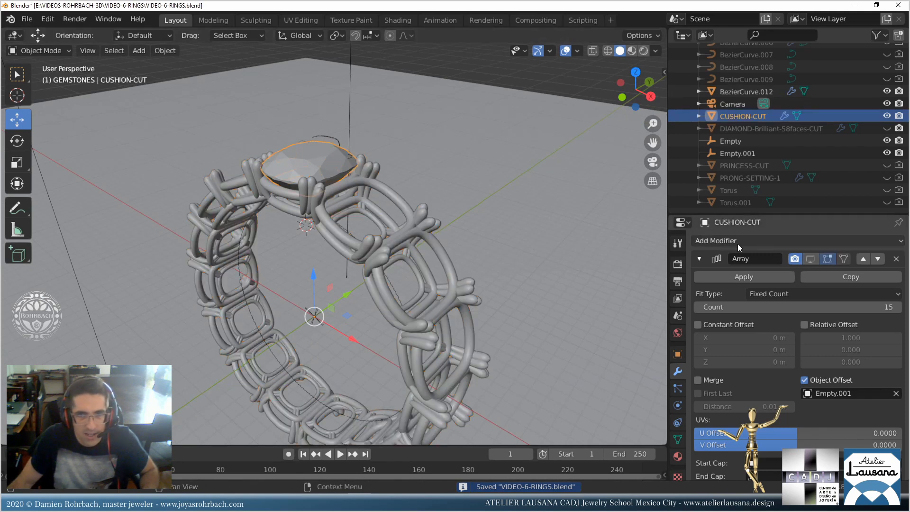
click(814, 257)
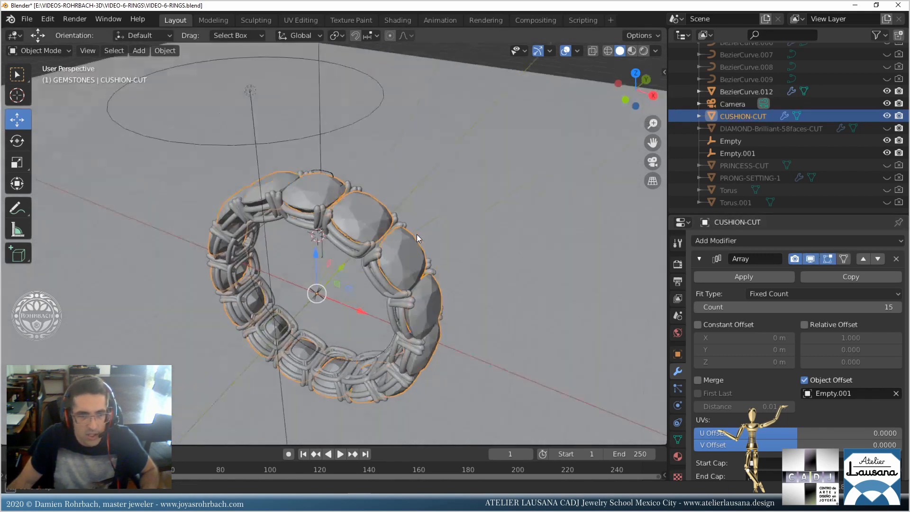
key(KP_0)
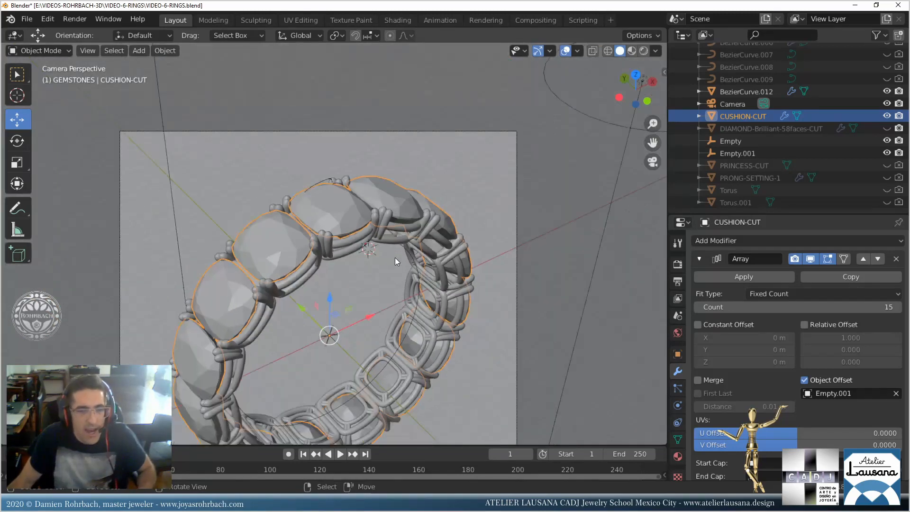
key(ctrl+s)
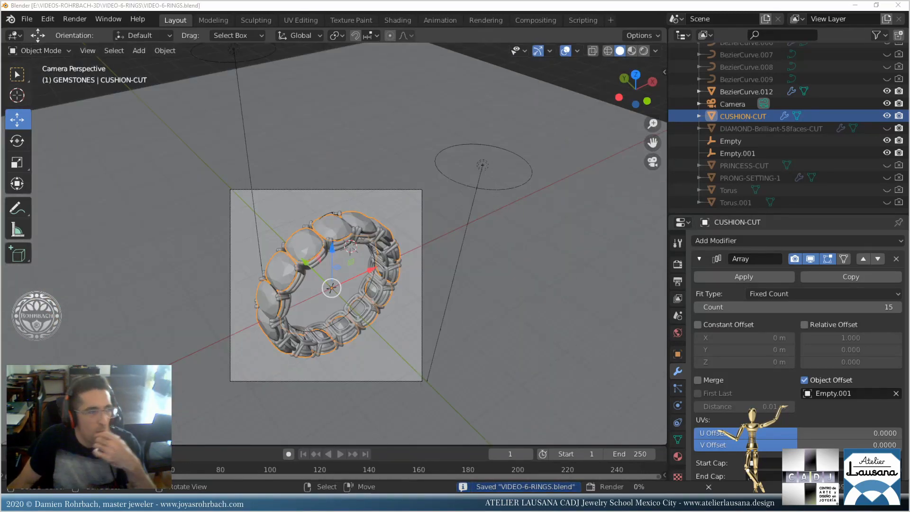
key(F12)
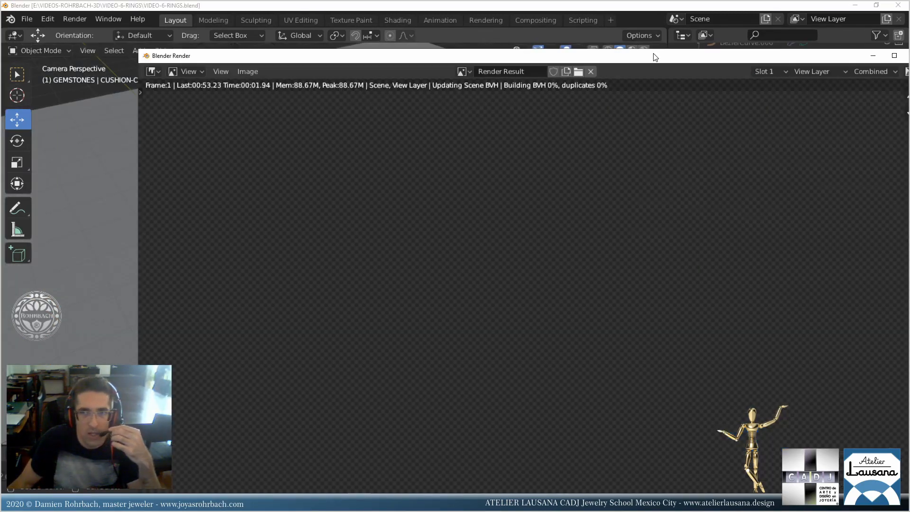
double_click(655, 57)
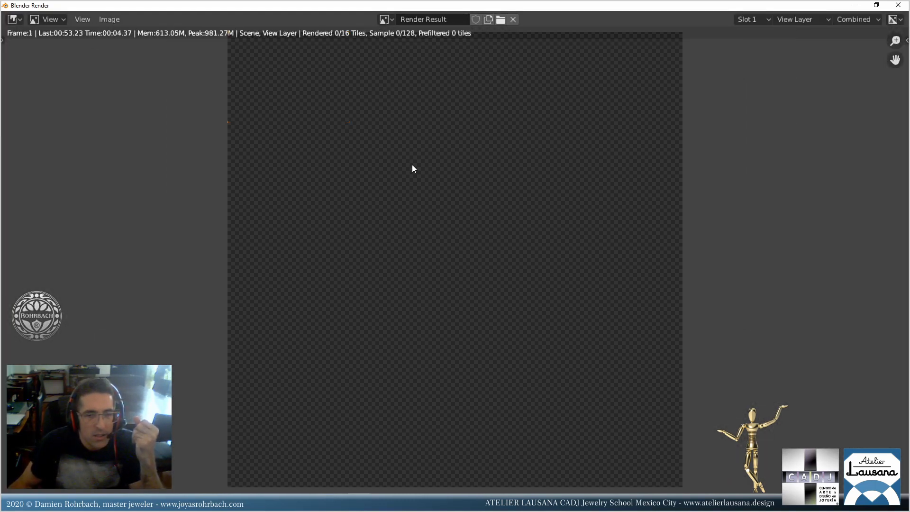
scroll(411, 164, down, 1)
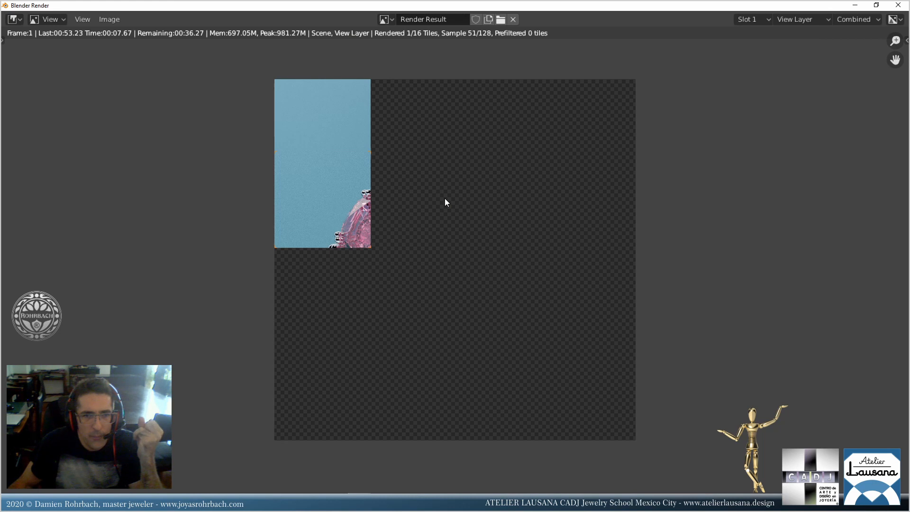
scroll(393, 219, up, 3)
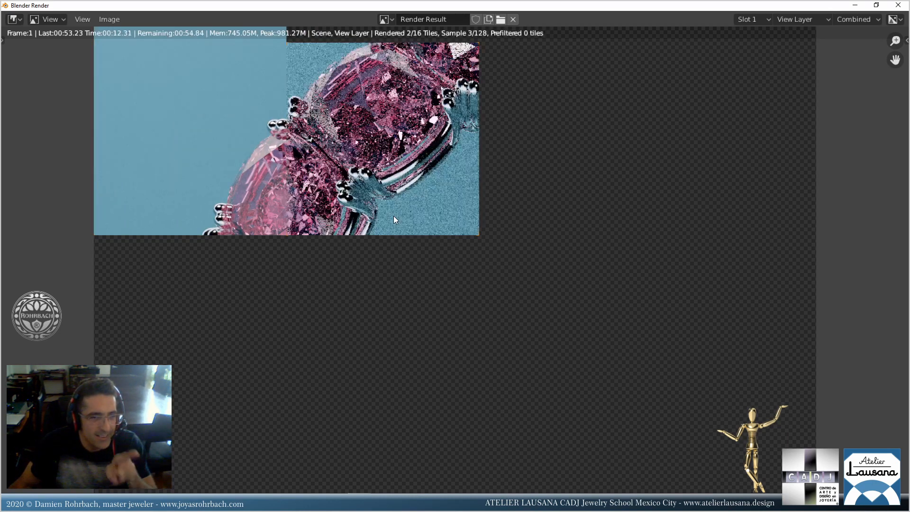
scroll(394, 215, down, 2)
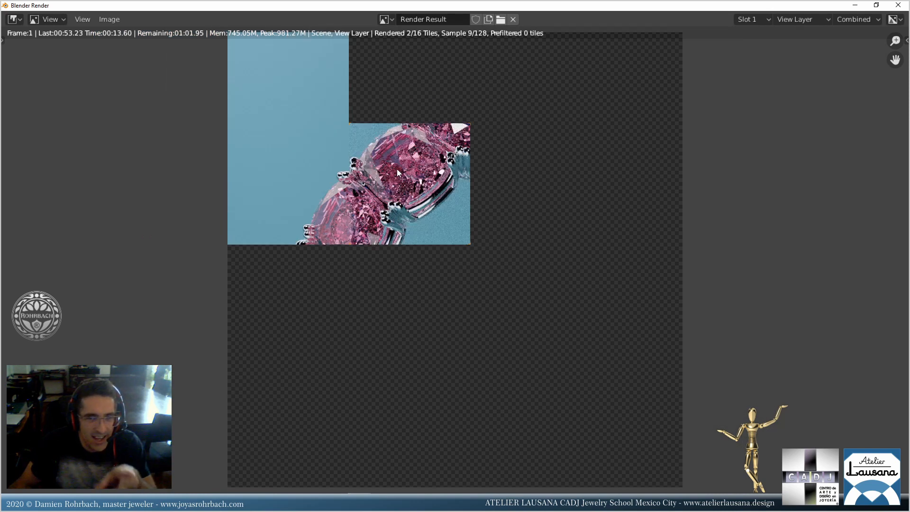
scroll(425, 169, up, 1)
scroll(425, 169, up, 1)
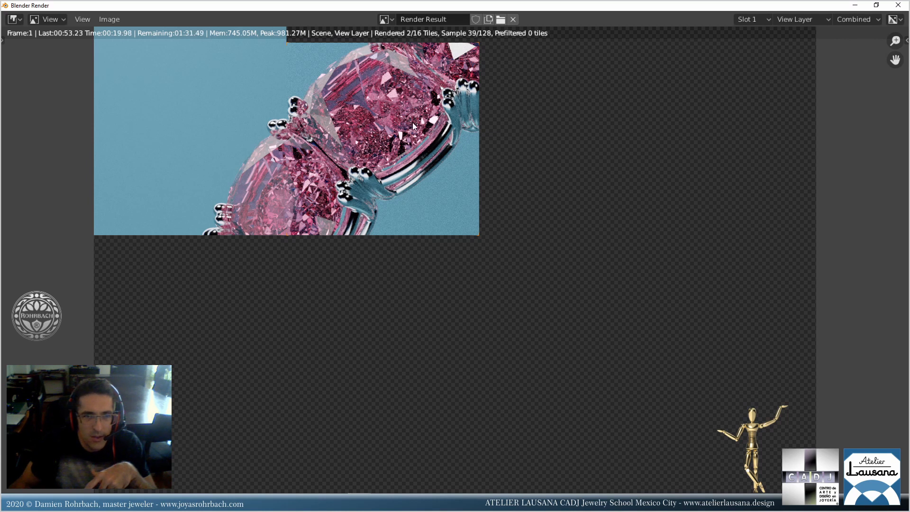
key(Escape)
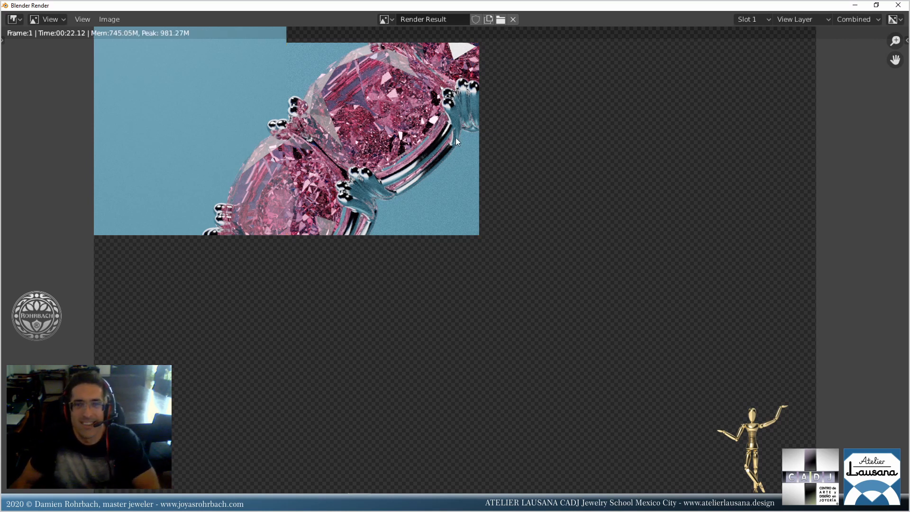
click(899, 5)
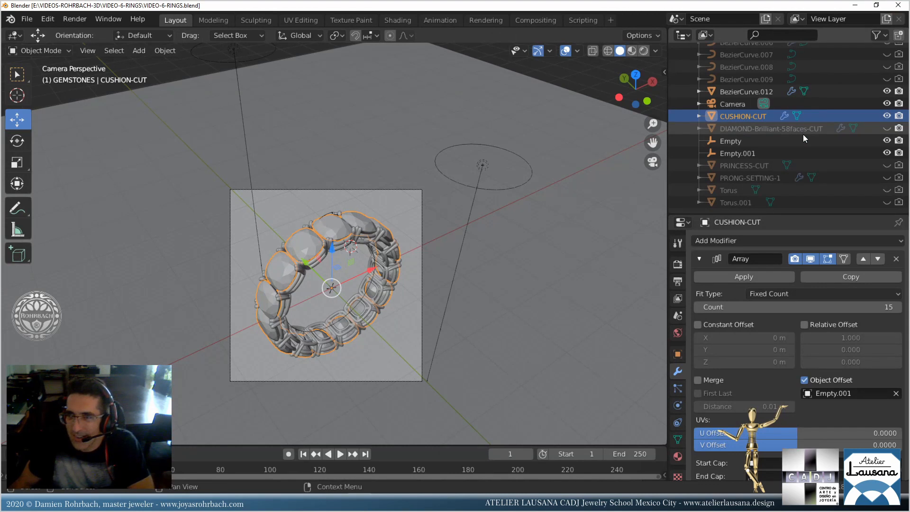
Exclude DIAMOND-Brilliant-58faces-CUT from rendering, save the file, and render the full ring.
click(898, 128)
key(ctrl+s)
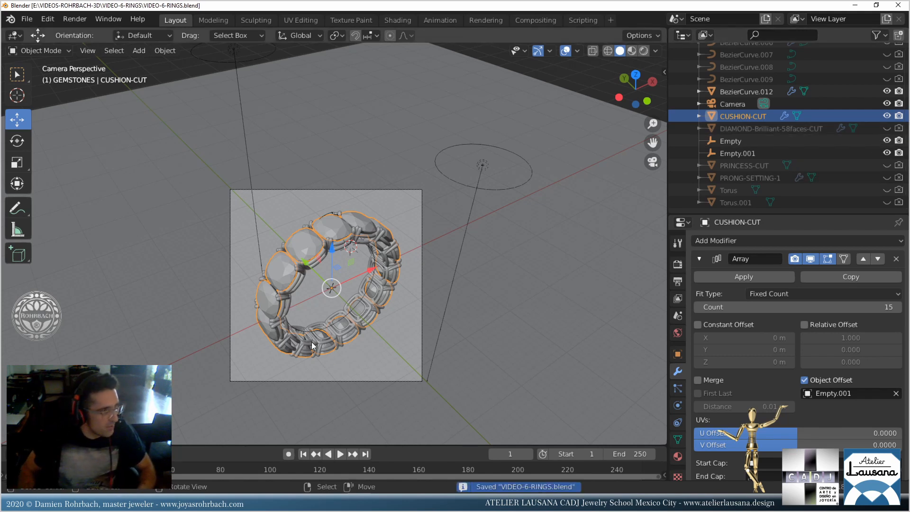
key(F12)
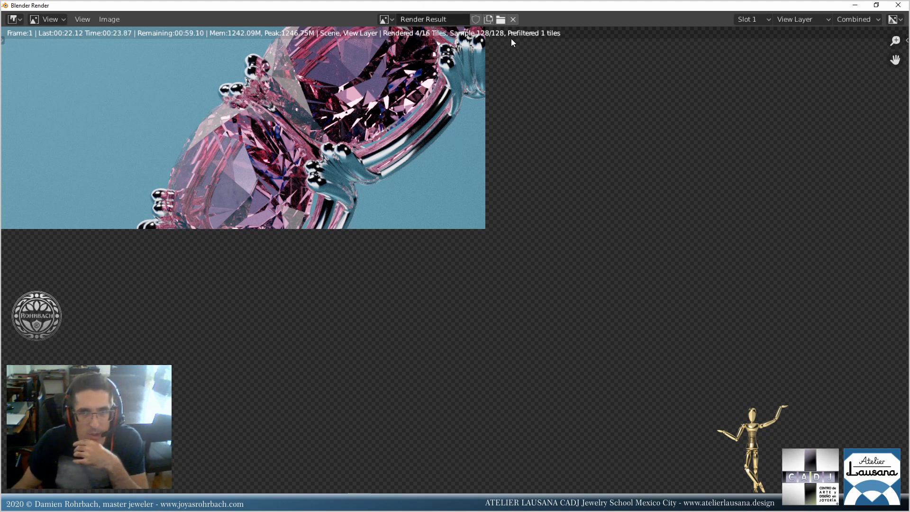
scroll(458, 93, down, 4)
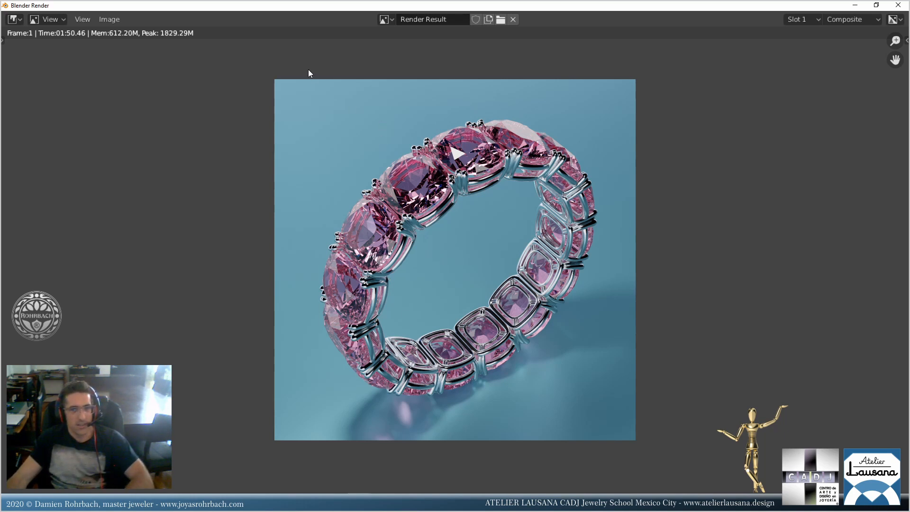
Save the rendered image as MODEL2 in PNG format in the VIDEO-6-RINGS folder, and close the render window.
click(115, 23)
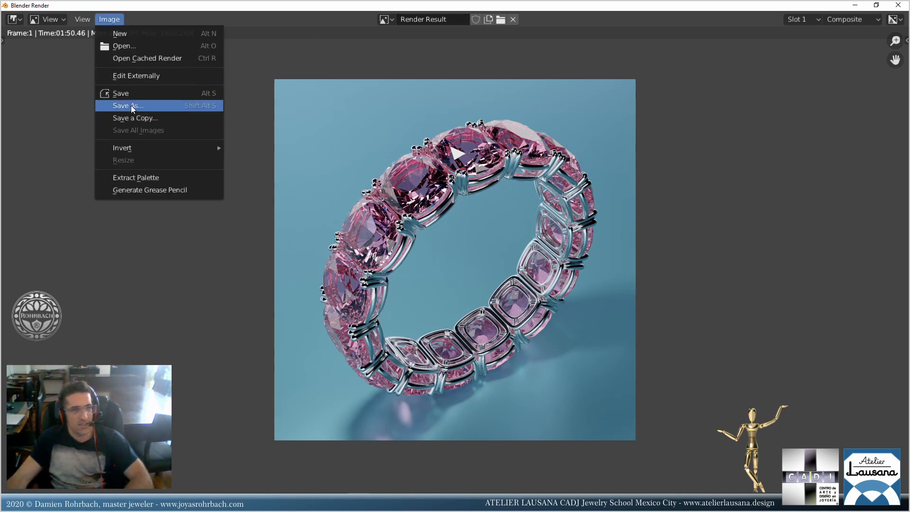
click(131, 96)
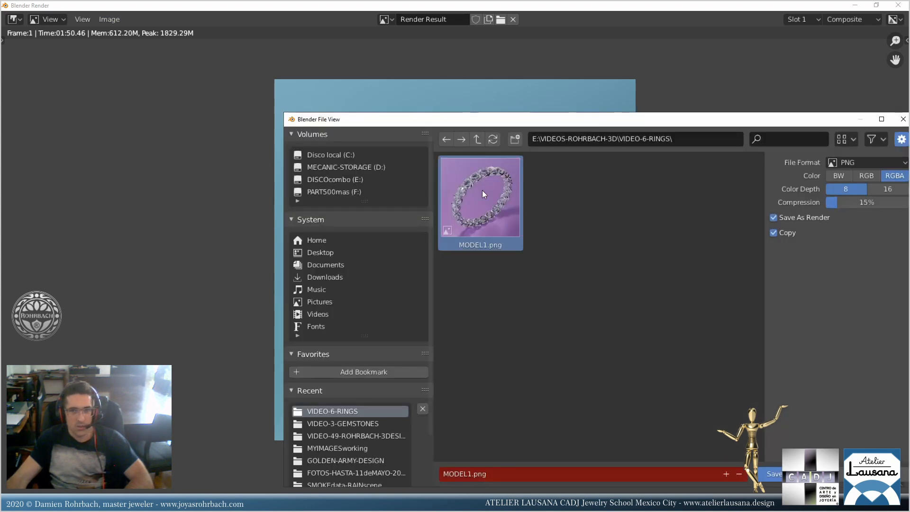
drag(486, 475, 467, 473)
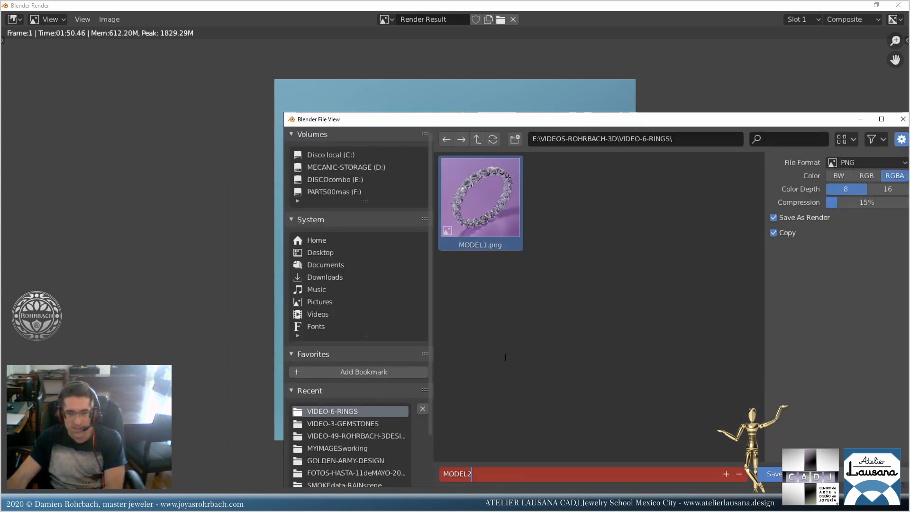
key(Return)
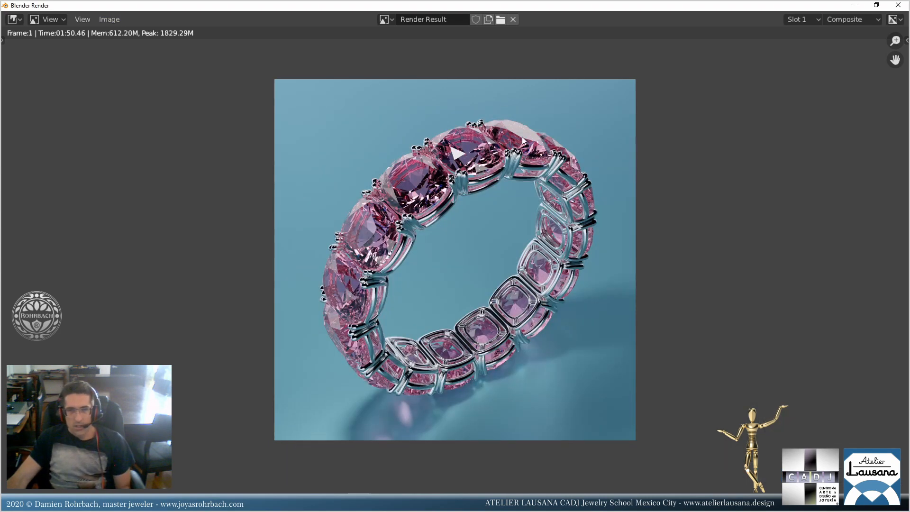
click(898, 5)
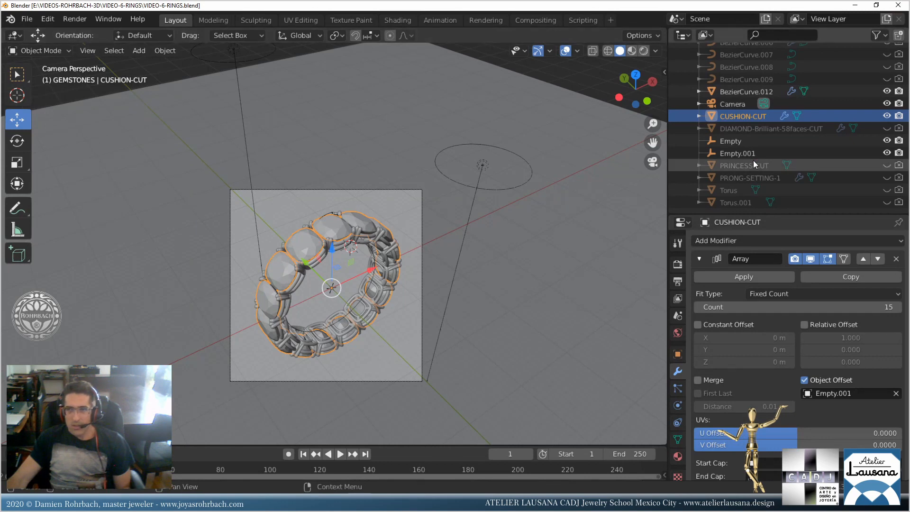
Hide CUSHION-CUT and the prong setting BezierCurve.012 in the viewport and in renders, and save the file.
click(887, 116)
click(899, 116)
click(471, 314)
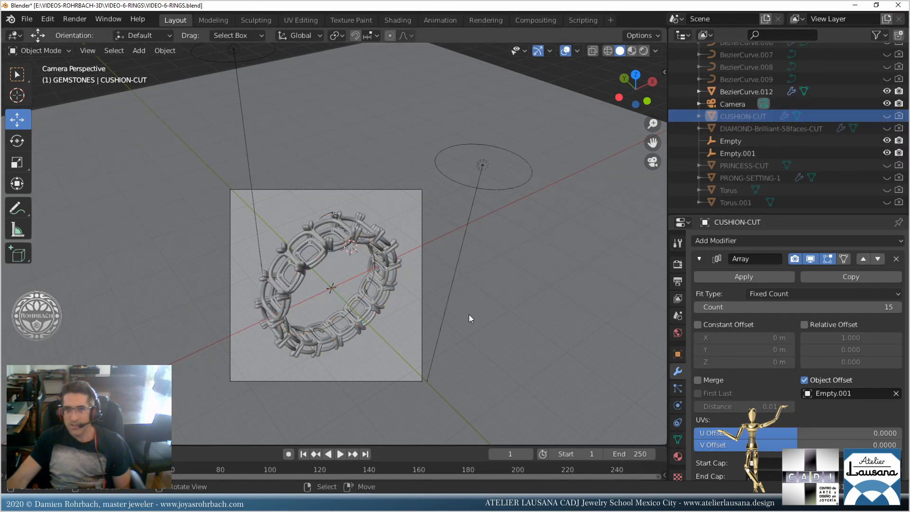
click(372, 241)
click(887, 92)
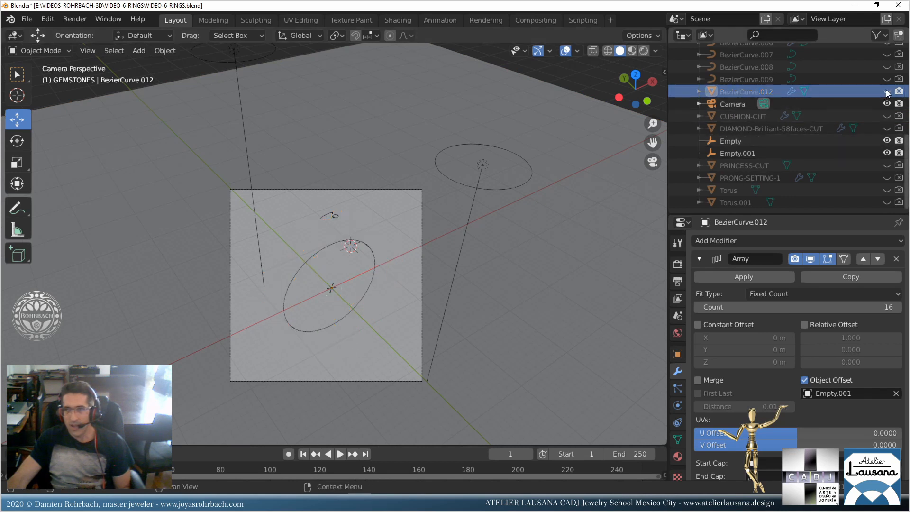
click(899, 91)
key(ctrl+s)
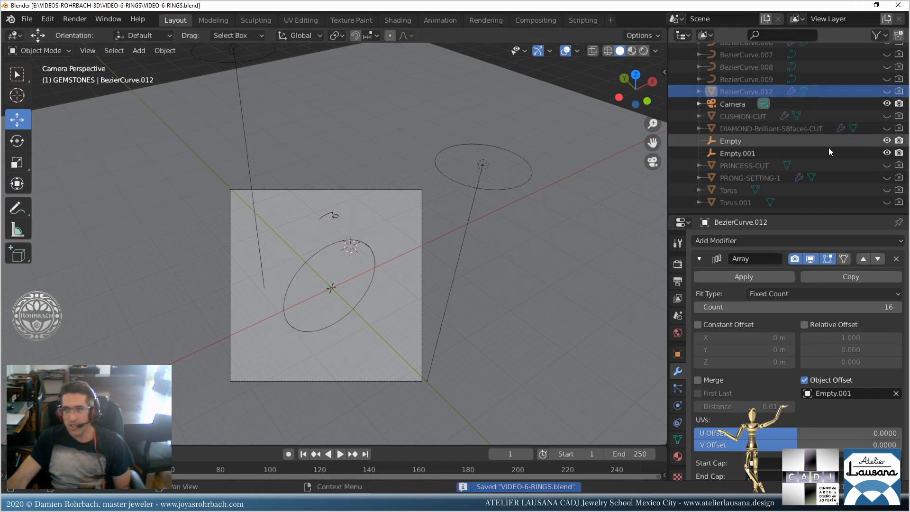
Make the PRINCESS-CUT stone visible in the viewport and in renders, and select it.
scroll(831, 173, up, 2)
scroll(832, 173, down, 2)
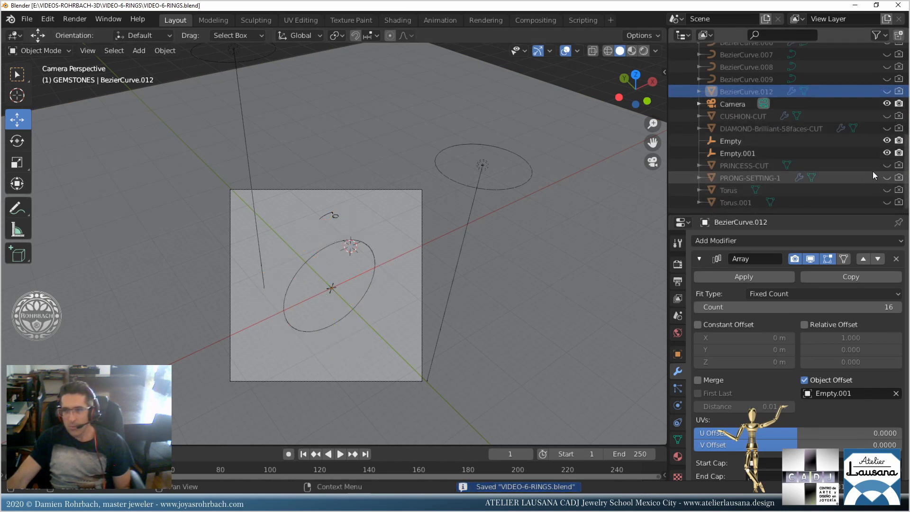
click(887, 165)
click(900, 165)
scroll(297, 288, up, 3)
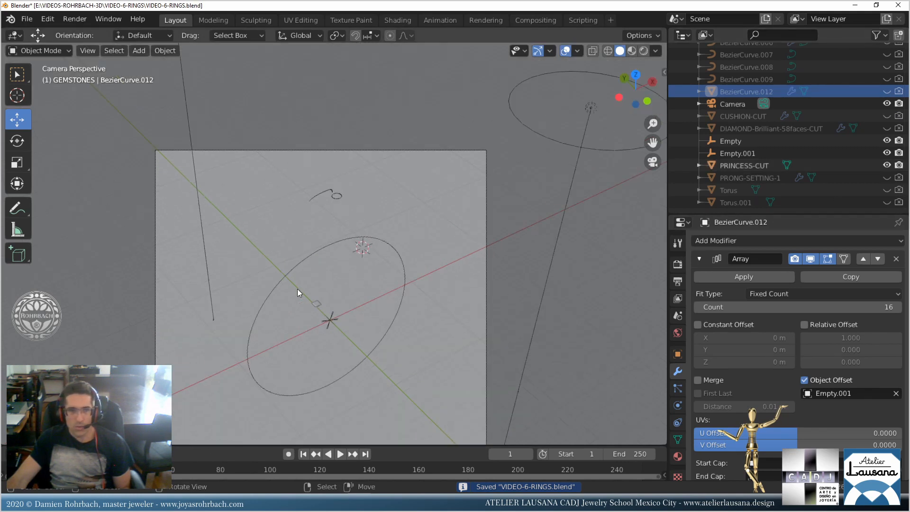
click(319, 305)
Resize the princess-cut stone to 3 m in X and Y, and match its Z scale at 1.41014.
key(KP_7)
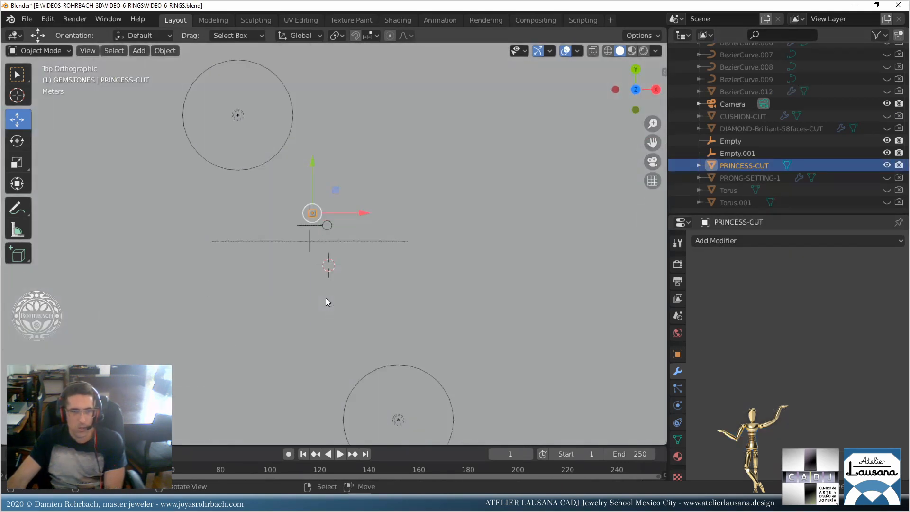
scroll(322, 203, up, 5)
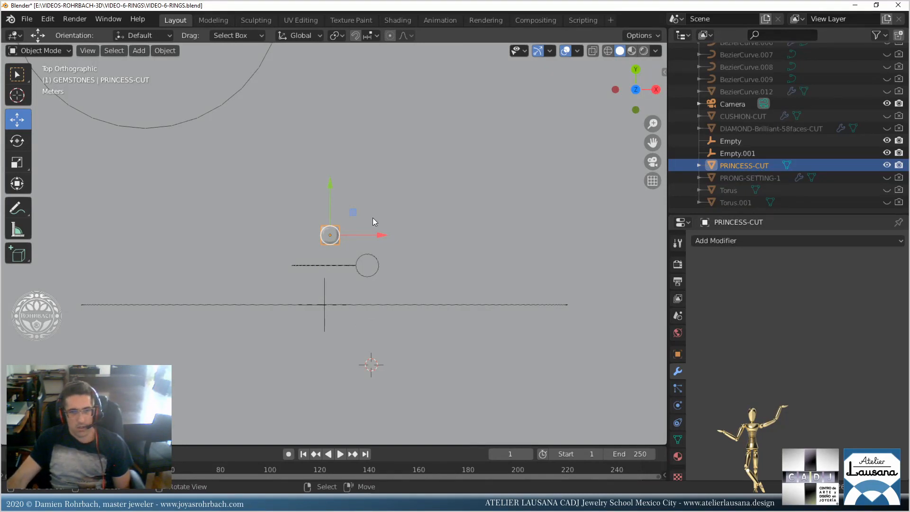
key(s)
click(457, 204)
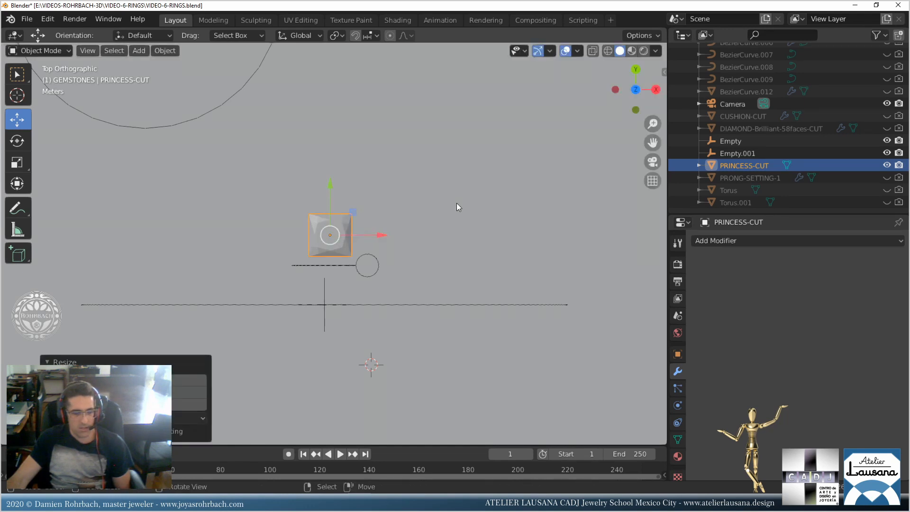
key(n)
click(592, 260)
text(3)
click(588, 272)
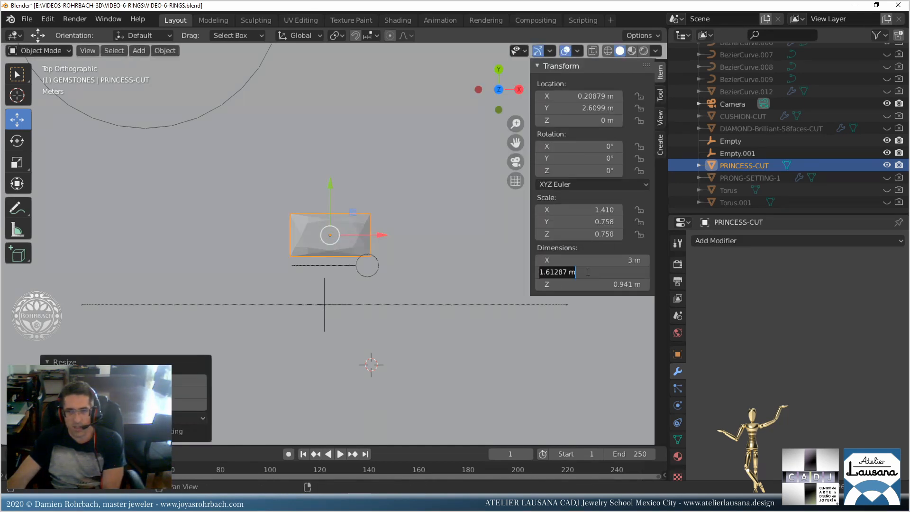
text(3)
key(Return)
click(578, 213)
click(574, 235)
key(ctrl+v)
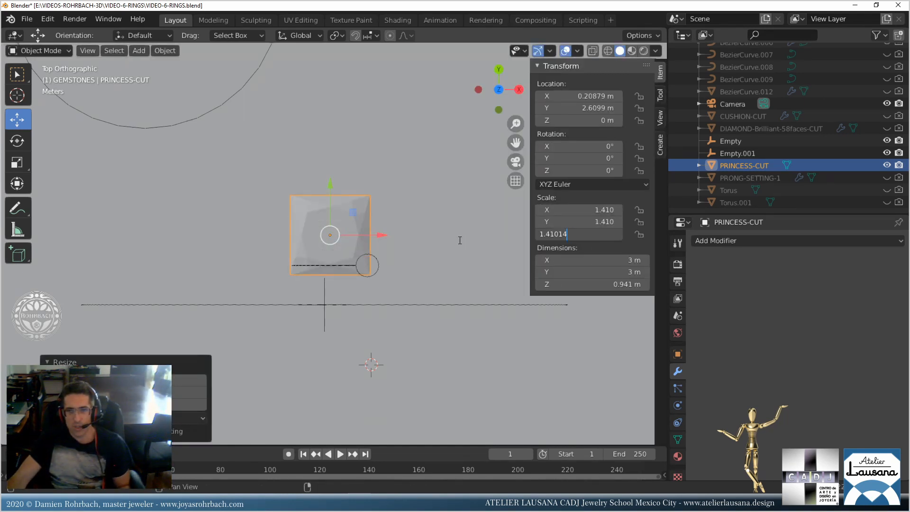
key(Return)
Center the princess-cut stone on the origin by setting its X and Y location to 0.
click(580, 108)
text(0)
key(Return)
click(578, 93)
text(0)
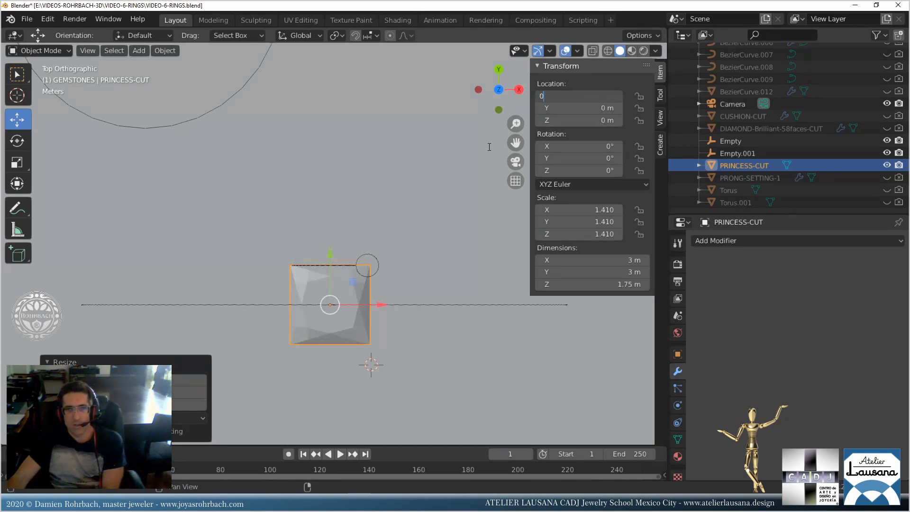
key(Return)
Raise the princess-cut stone along Z to about 10.54 m, just above the ring circle, and save the file.
key(KP_1)
scroll(319, 262, down, 2)
drag(328, 326, 365, 130)
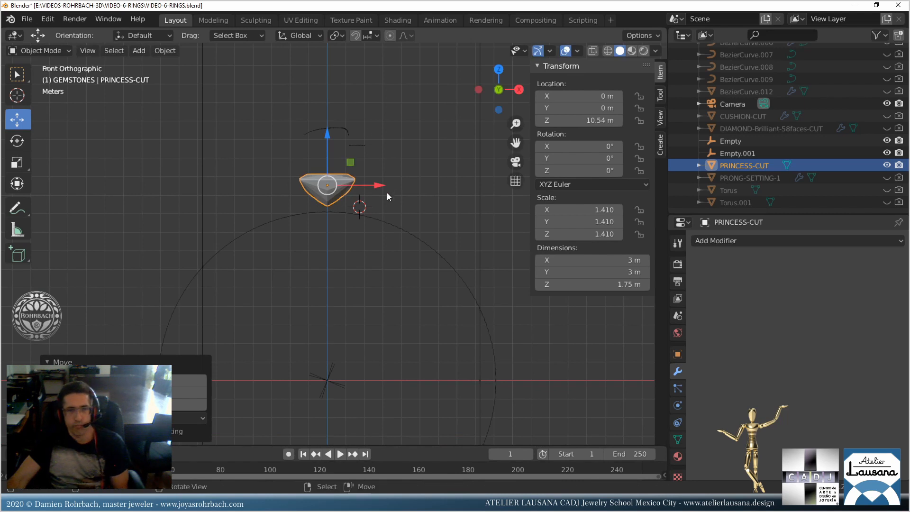
key(ctrl+s)
Add a plane mesh at the 3D cursor with the princess-cut stone framed in top view.
scroll(370, 250, up, 1)
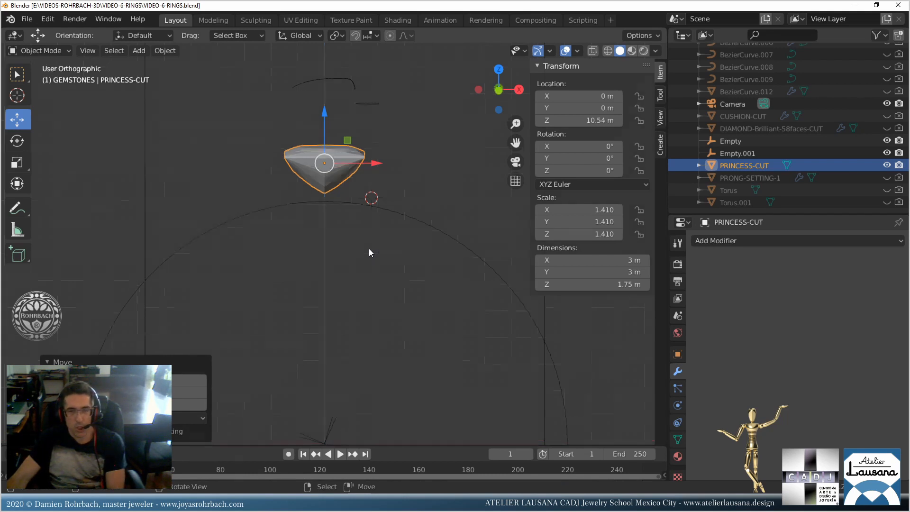
key(KP_7)
scroll(343, 297, up, 2)
shift+middle_drag(344, 298, 374, 201)
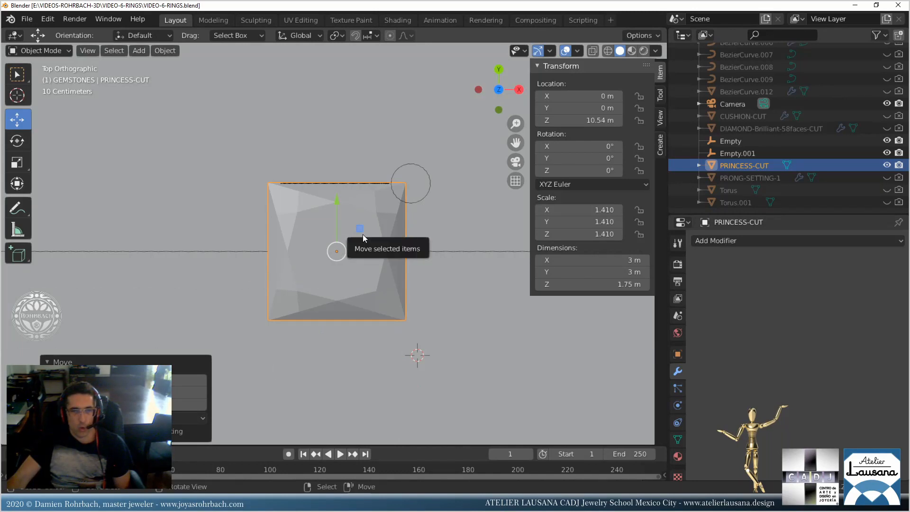
key(n)
click(138, 51)
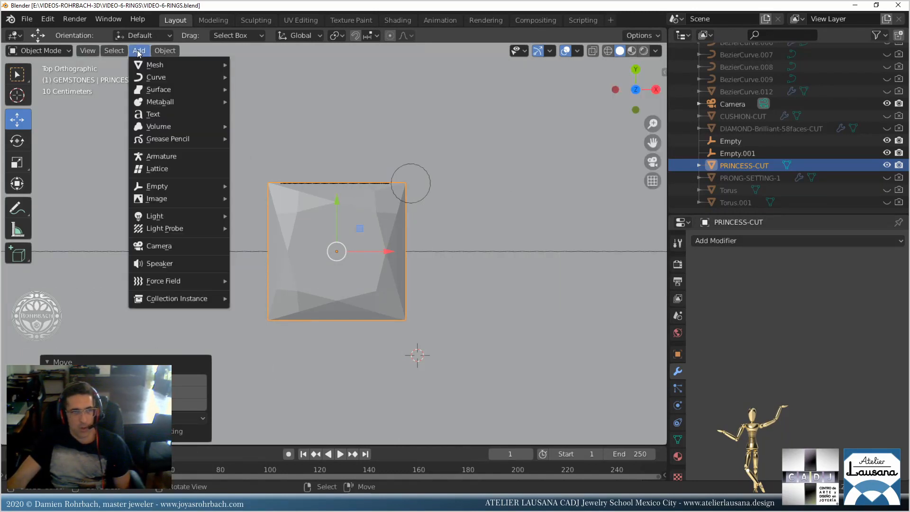
mouse_move(189, 64)
click(279, 69)
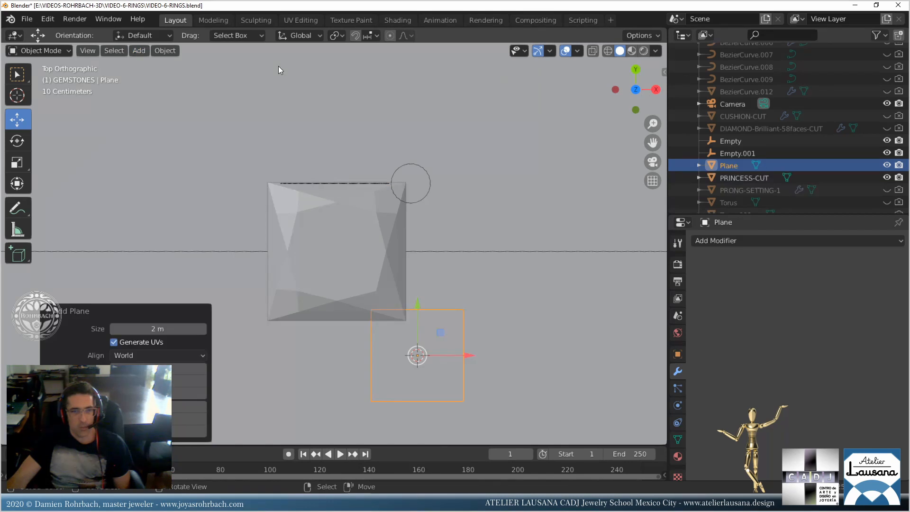
Set the plane's X, Y and Z location to 0.
key(n)
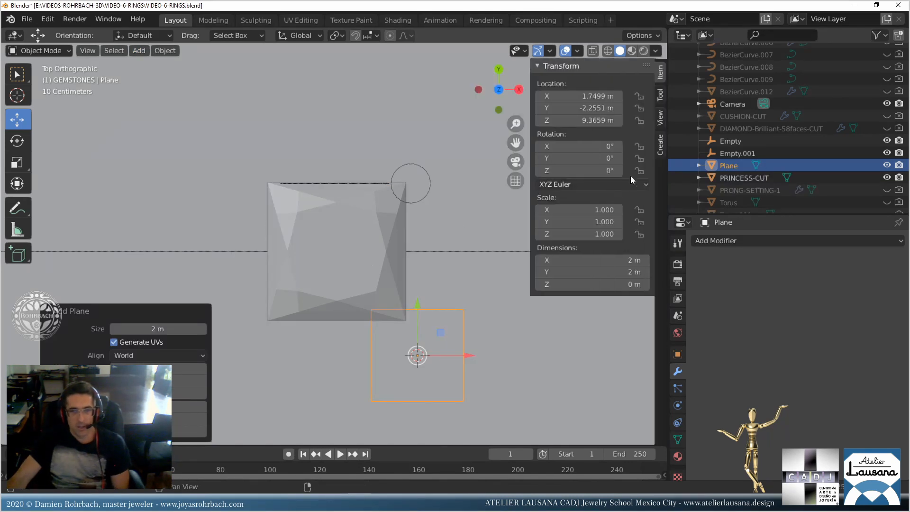
click(593, 96)
text(0)
key(Return)
click(589, 105)
text(0)
key(Return)
click(593, 120)
text(0)
key(Return)
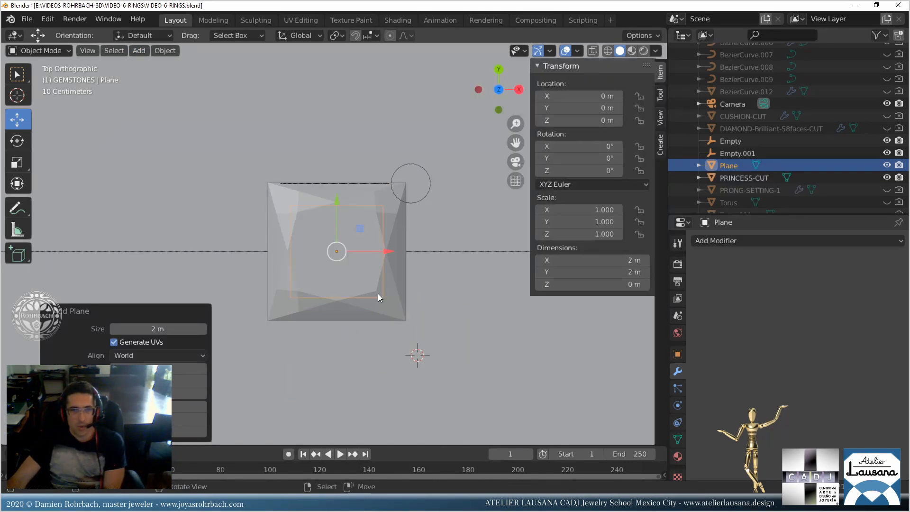
Raise the plane along Z to about 10.44 m, level with the princess-cut stone, and save the file.
middle_drag(378, 294, 274, 219)
key(g)
key(z)
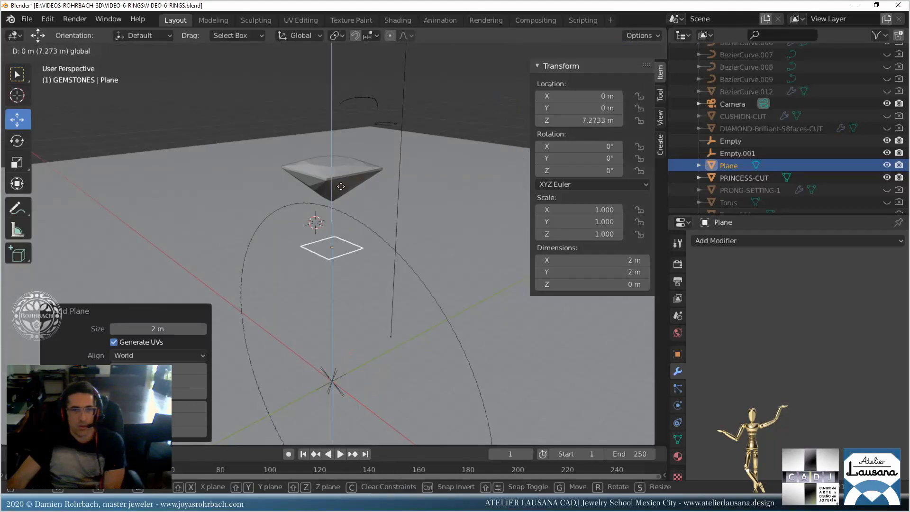
click(346, 133)
middle_drag(346, 134, 330, 151)
key(KP_7)
scroll(393, 257, up, 8)
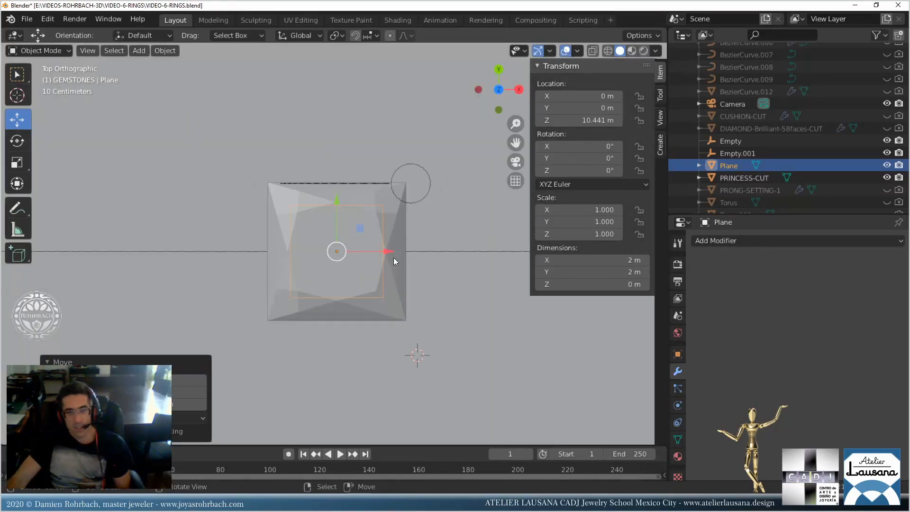
key(ctrl+s)
Scale the plane to about 1.158, select its whole mesh in edit mode with X-ray on, and save.
key(s)
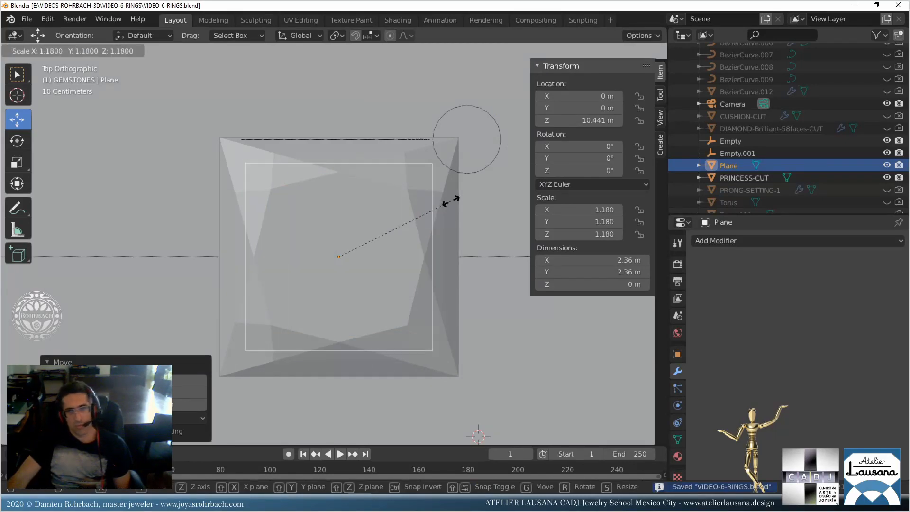
click(450, 205)
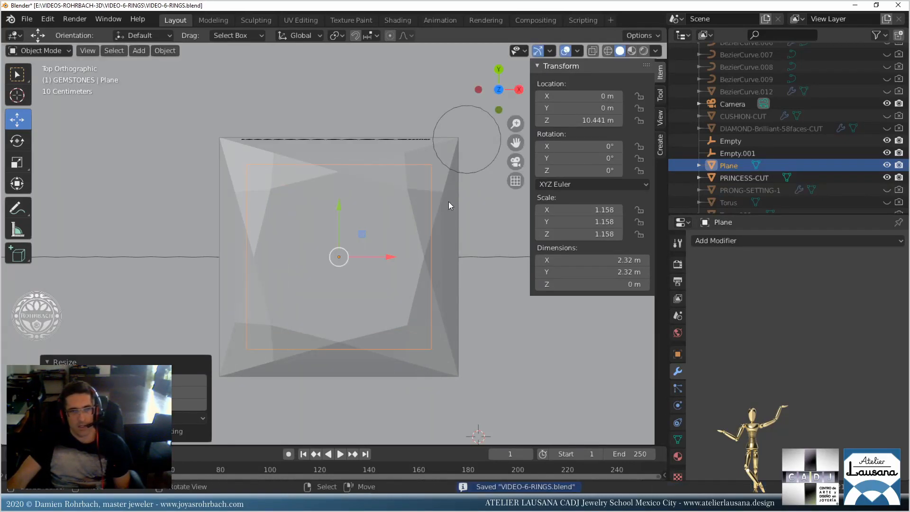
key(Tab)
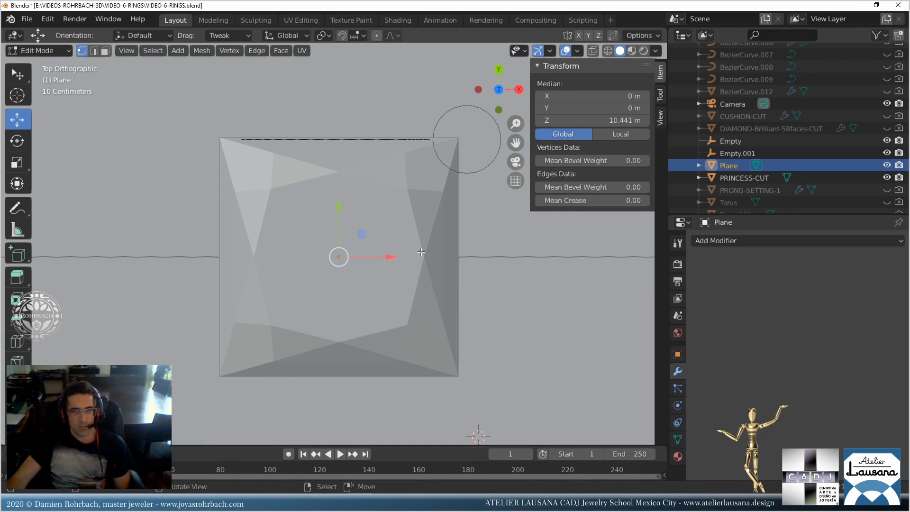
key(alt+z)
key(a)
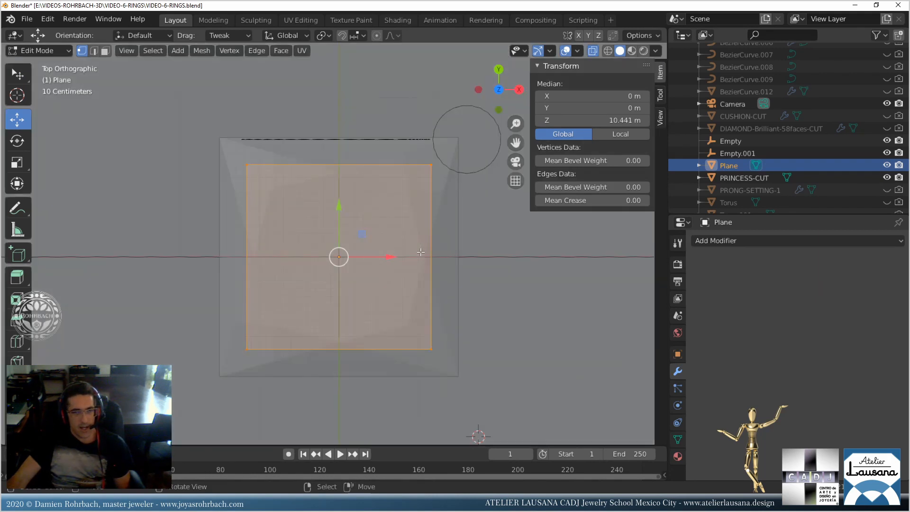
key(ctrl+s)
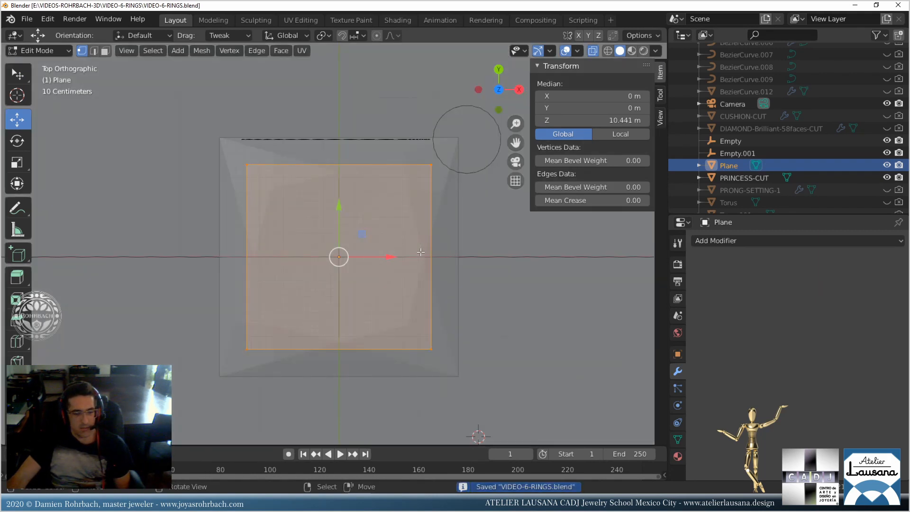
Extrude the plane's face in place and scale it outward by about 1.36, slightly beyond the stone's outline.
key(n)
key(e)
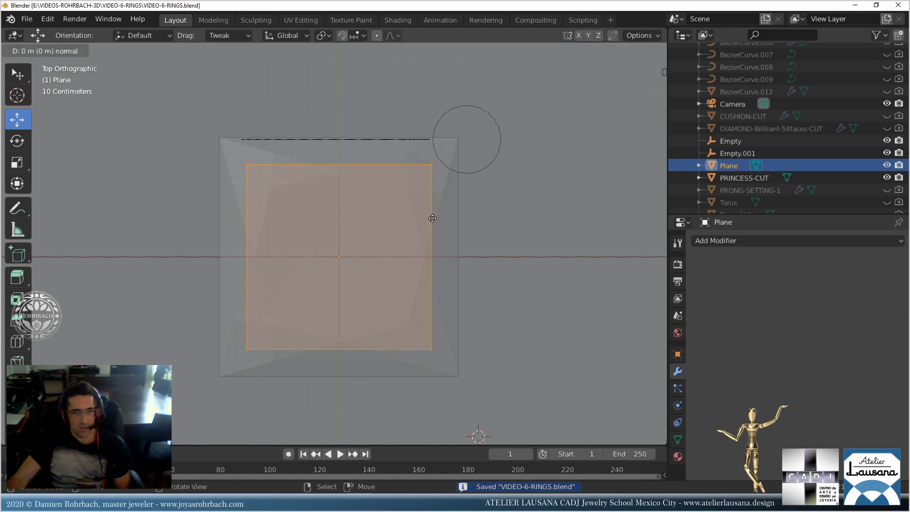
right_click(432, 218)
key(s)
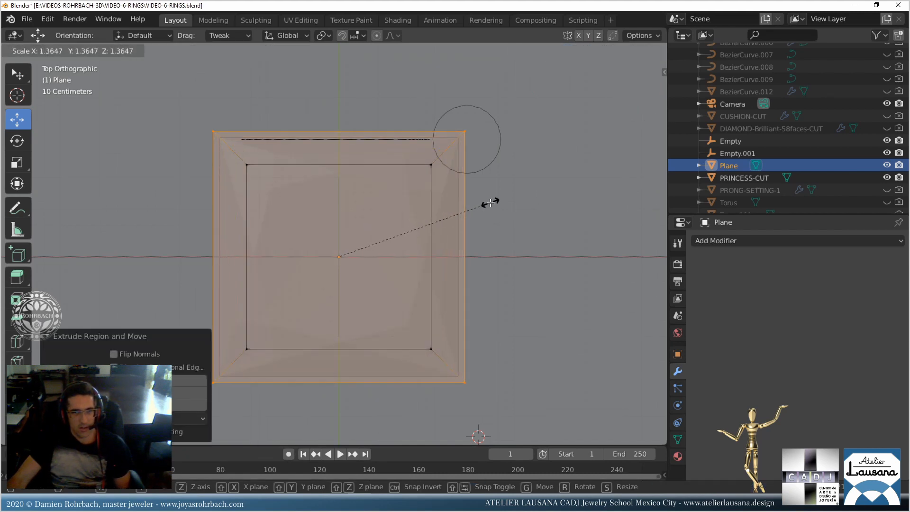
click(490, 203)
middle_drag(416, 259, 364, 219)
scroll(363, 216, down, 3)
middle_drag(362, 188, 410, 228)
middle_drag(411, 228, 403, 233)
scroll(402, 234, up, 5)
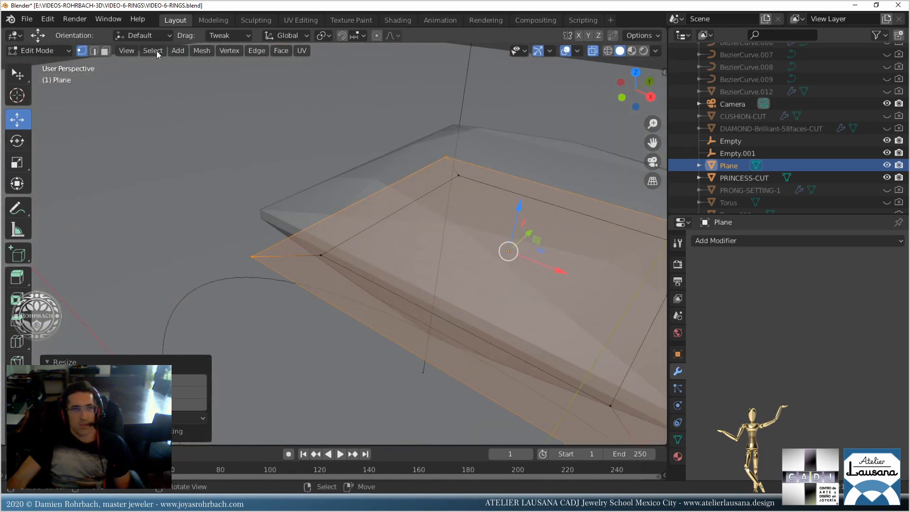
Delete the inner and outer full square faces as faces only, keeping the four-sided frame, and save the file.
click(105, 51)
key(alt+a)
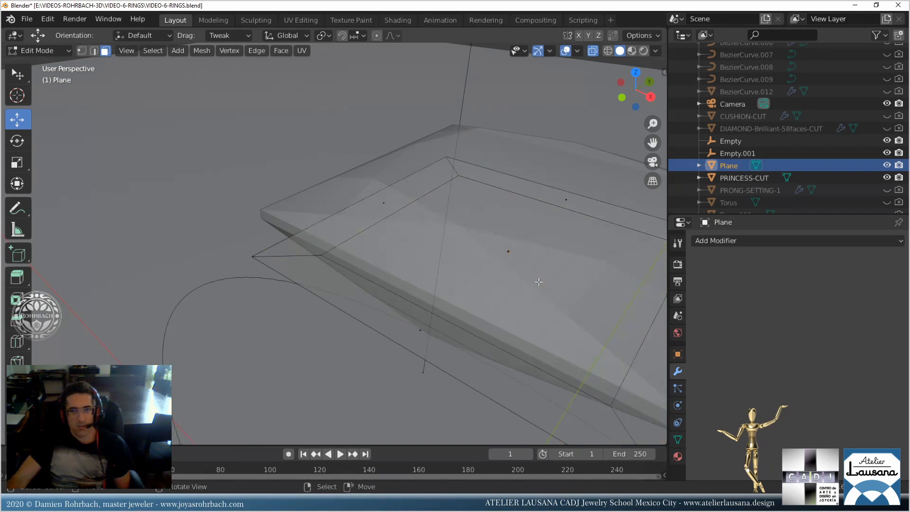
click(507, 259)
key(x)
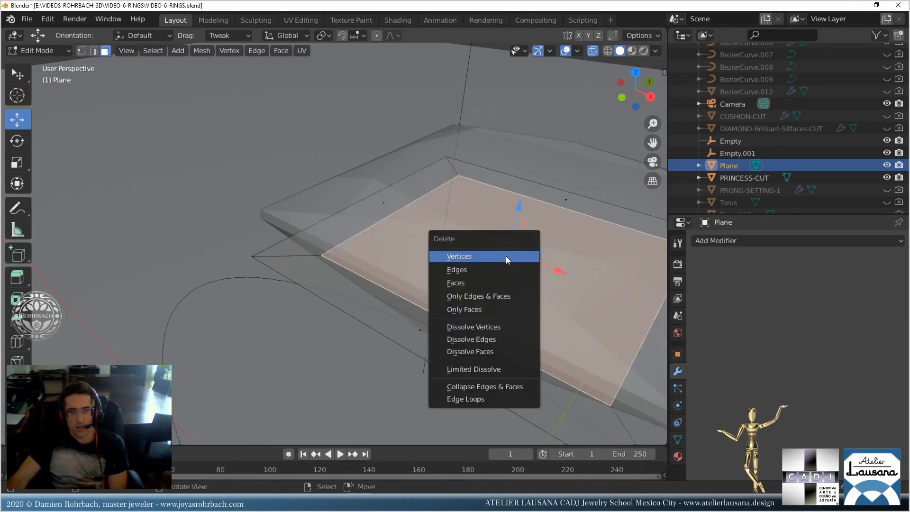
click(486, 306)
key(a)
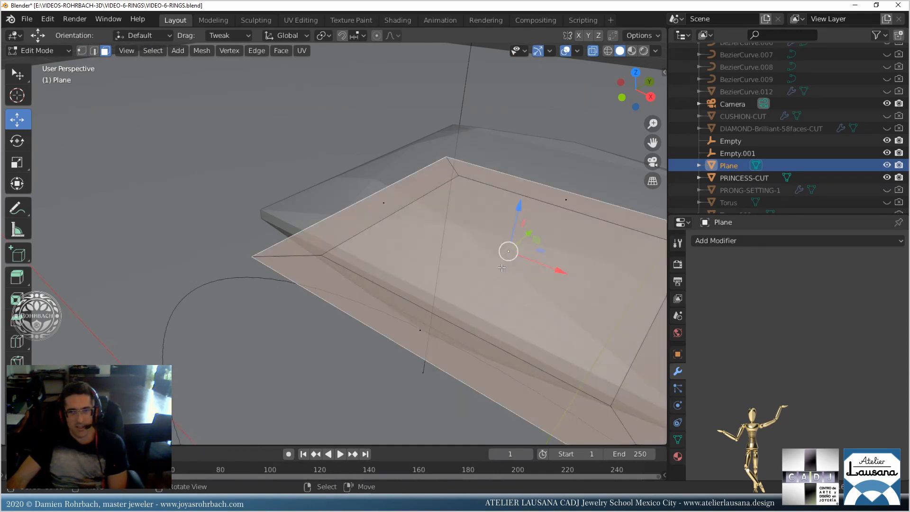
key(x)
click(502, 266)
middle_drag(502, 267, 458, 267)
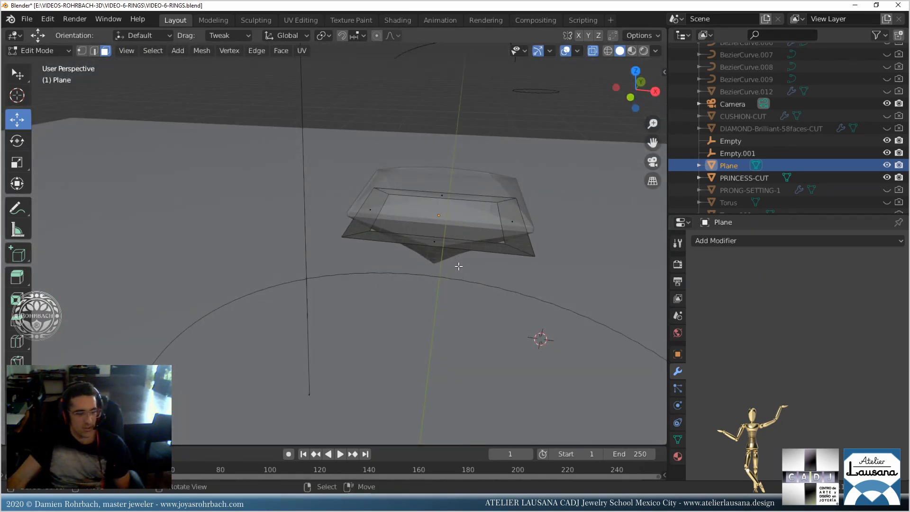
key(ctrl+s)
Extrude the entire square frame slightly downward along Z and scale the extruded faces up by about 1.015.
key(KP_7)
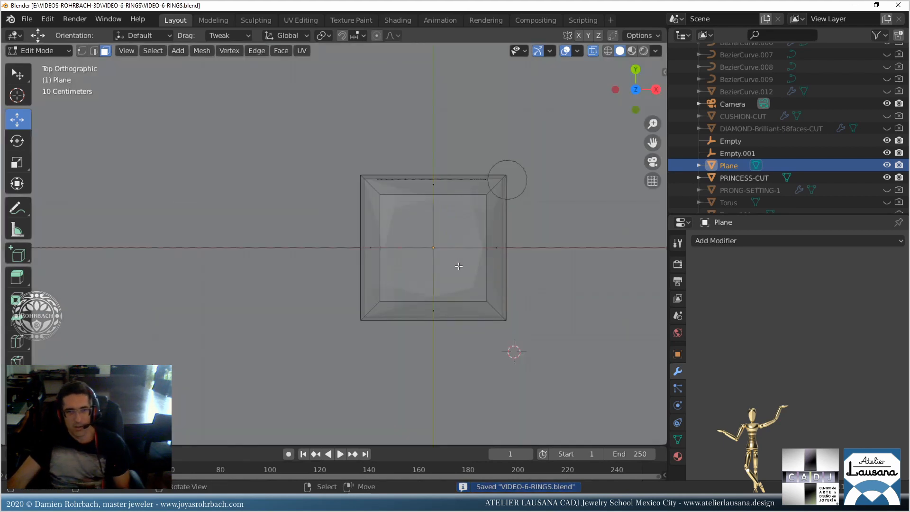
key(a)
middle_drag(458, 266, 435, 225)
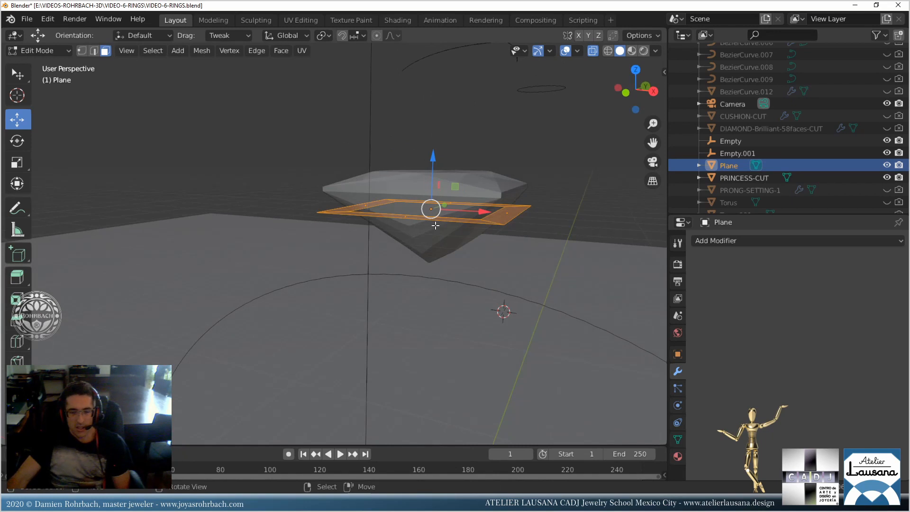
key(e)
right_click(435, 225)
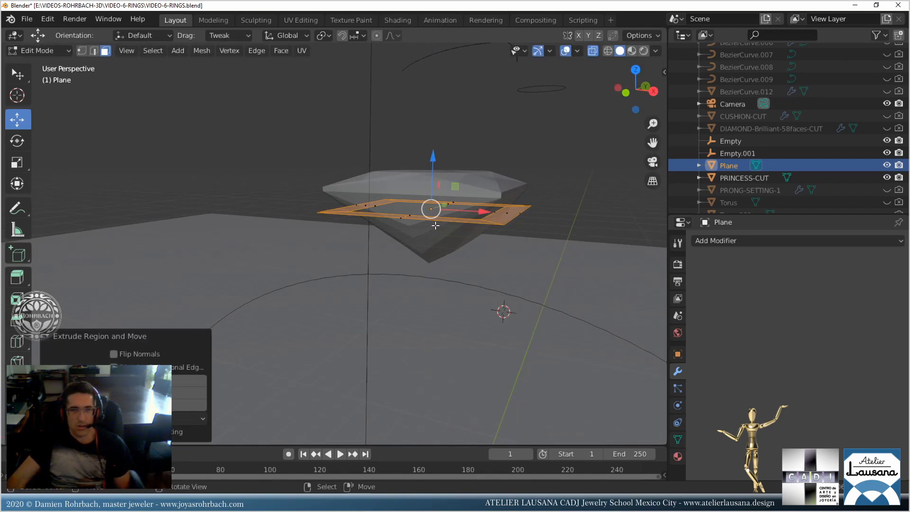
key(g)
key(z)
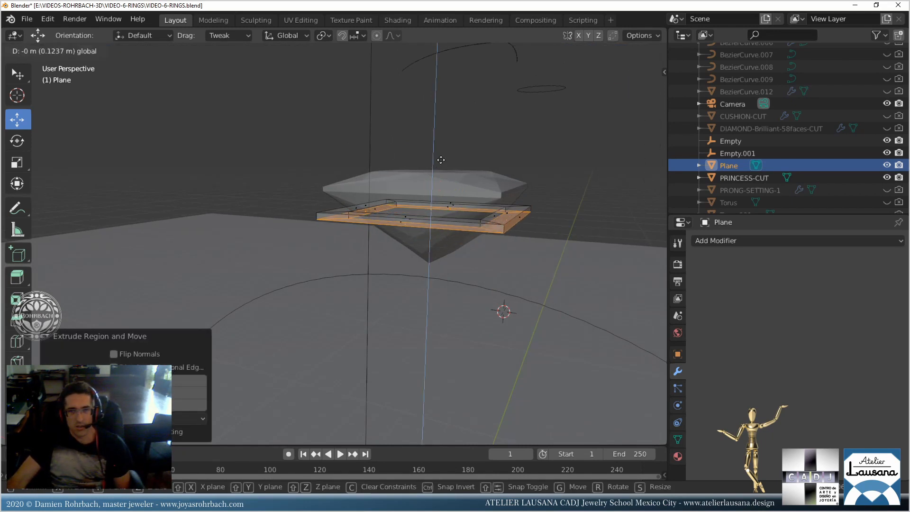
click(445, 157)
key(s)
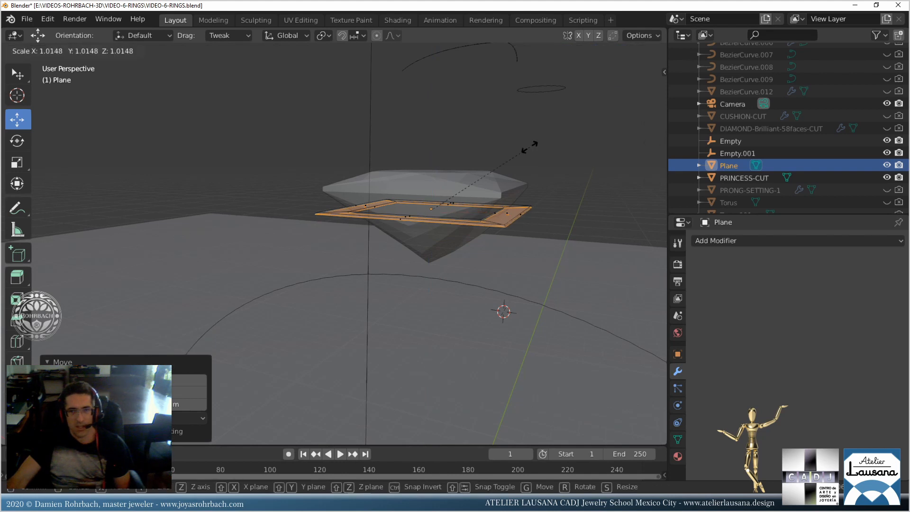
click(530, 145)
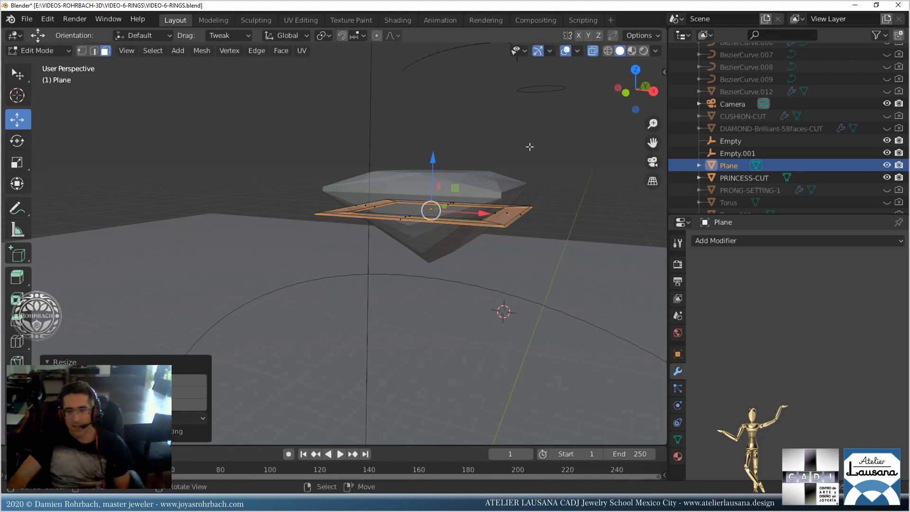
Extrude the frame's bottom faces downward by about 0.25 m and scale them slightly inward to taper the sides.
key(g)
key(z)
key(z)
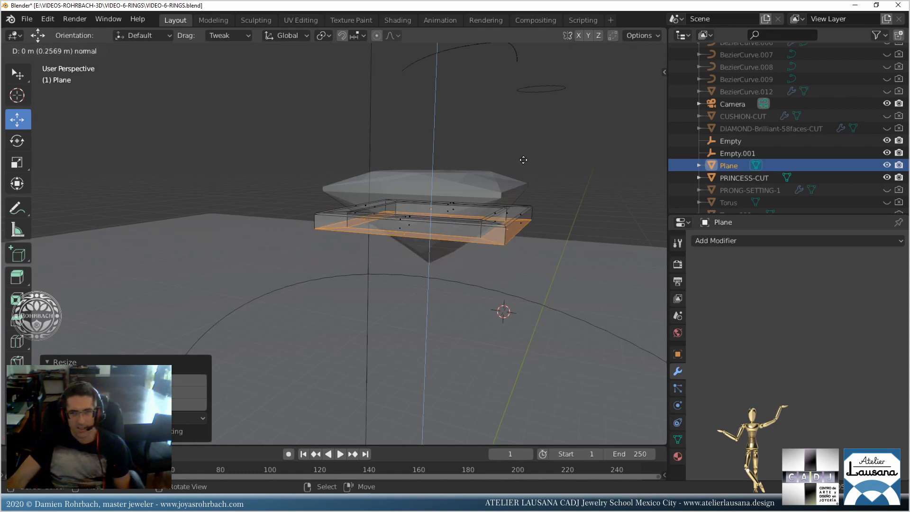
click(524, 158)
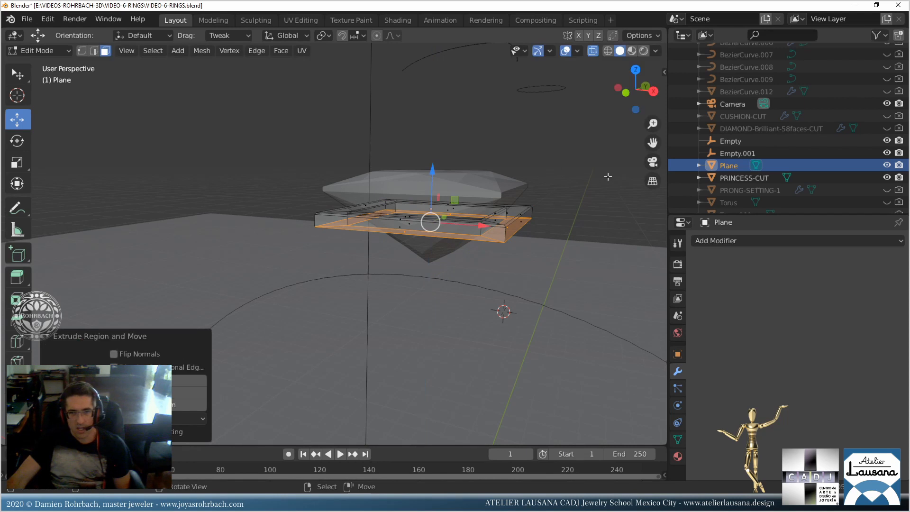
key(s)
click(574, 174)
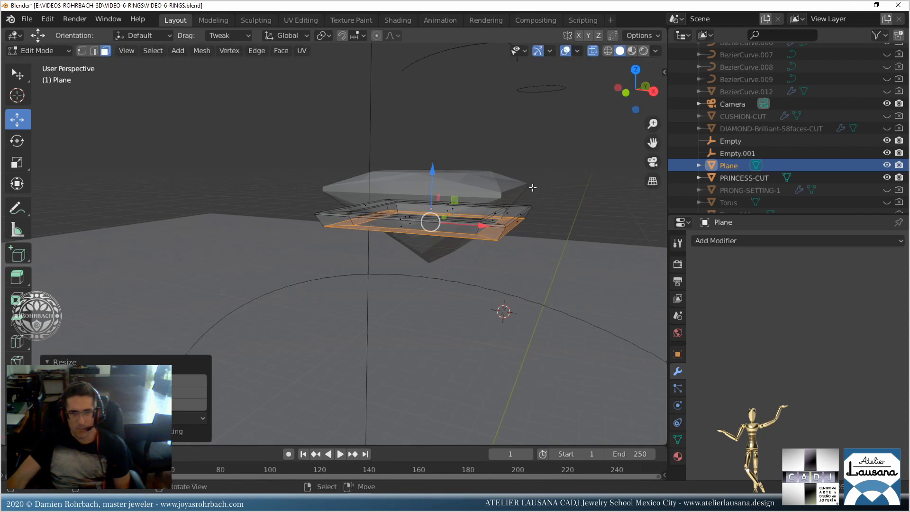
Extrude the frame's bottom faces down another 0.03 m or so and scale them to about 0.96 for a beveled edge.
scroll(568, 184, up, 4)
key(e)
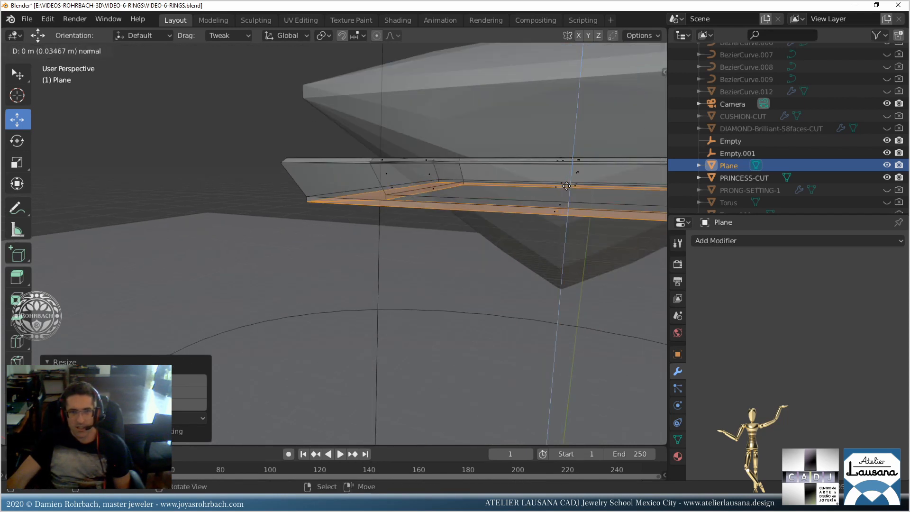
click(573, 182)
key(s)
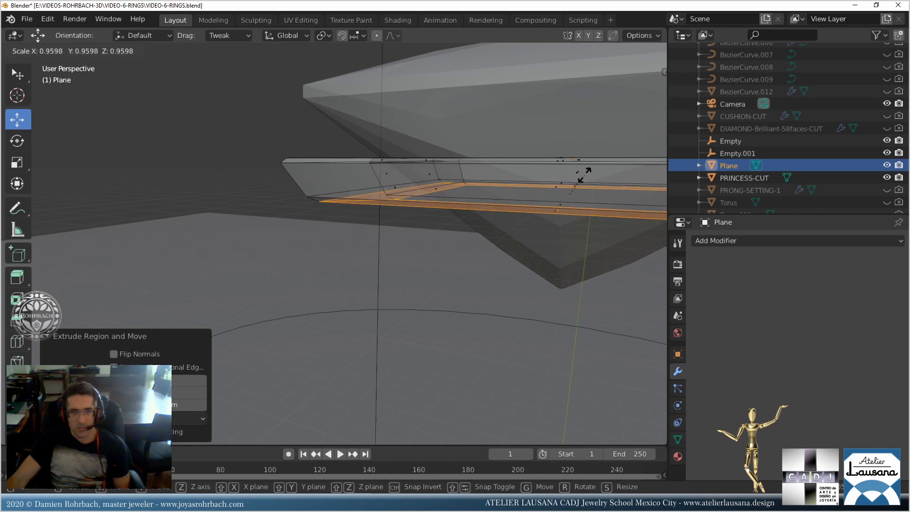
click(584, 176)
scroll(578, 181, down, 6)
middle_drag(476, 244, 392, 224)
key(alt+z)
scroll(485, 259, up, 1)
scroll(485, 260, down, 1)
scroll(467, 275, up, 3)
key(alt+z)
Duplicate the whole frame, lower the copy to the top of the ring circle, and scale it smaller than the upper frame.
key(a)
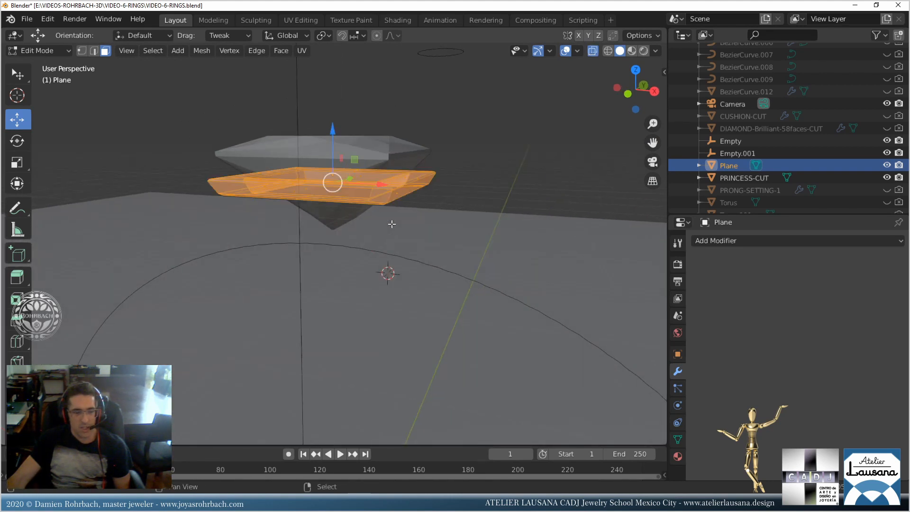
key(shift+d)
right_click(392, 224)
key(KP_1)
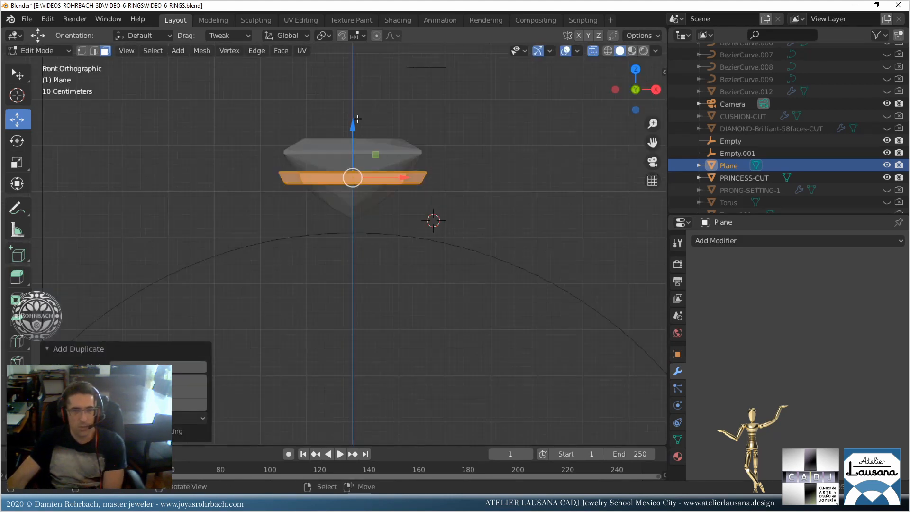
drag(357, 118, 475, 176)
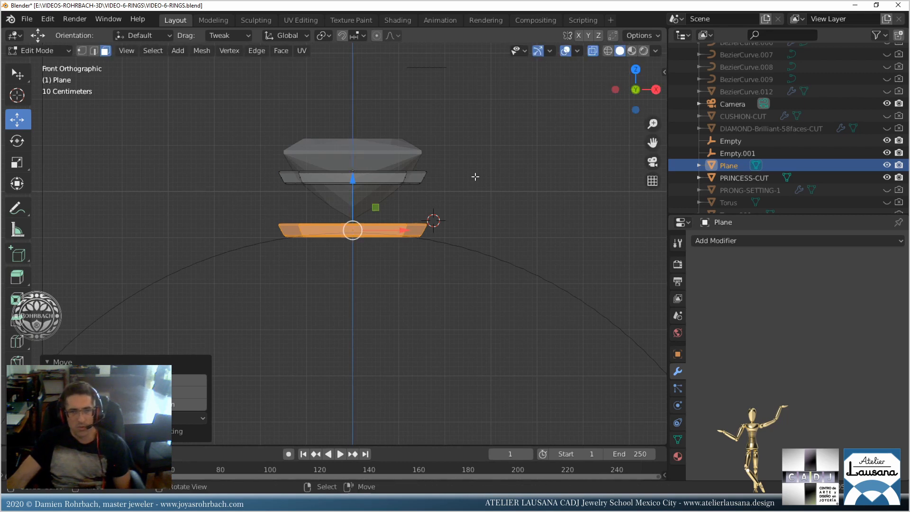
key(s)
click(432, 184)
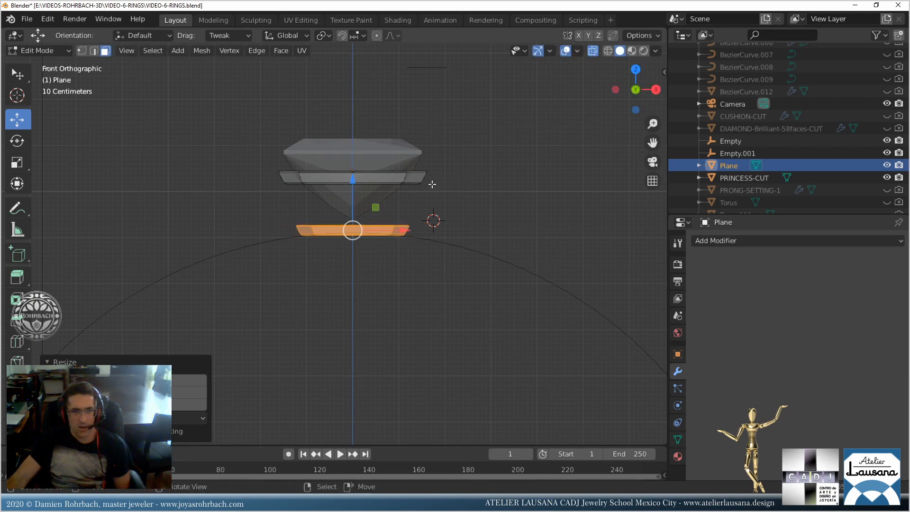
mouse_move(356, 182)
mouse_down()
mouse_move(353, 174)
mouse_move(351, 182)
mouse_up()
key(Tab)
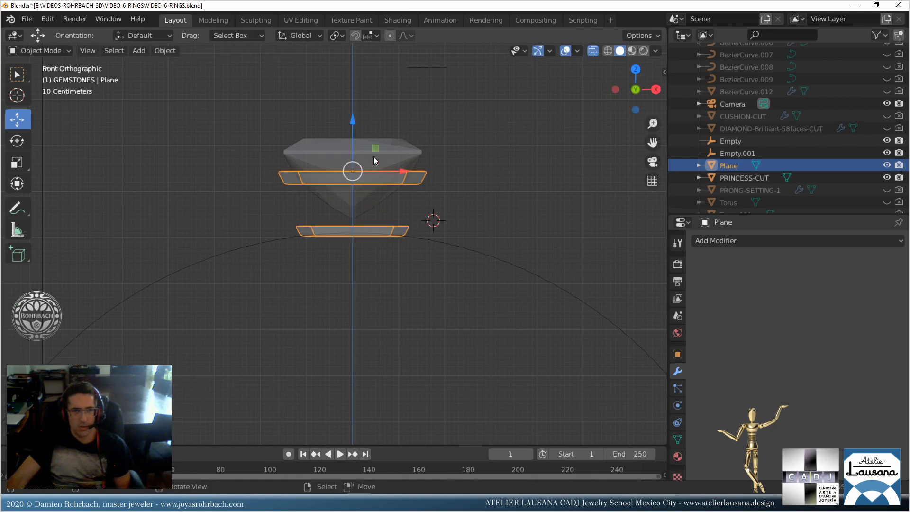
Lower the princess-cut stone along Z so that it sits deeper in the upper frame, its tip just above the lower frame.
click(374, 157)
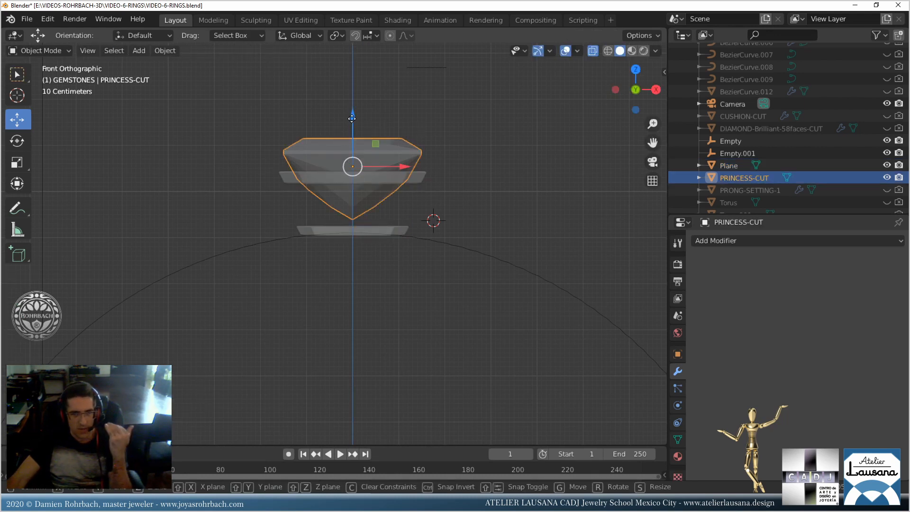
drag(352, 118, 351, 128)
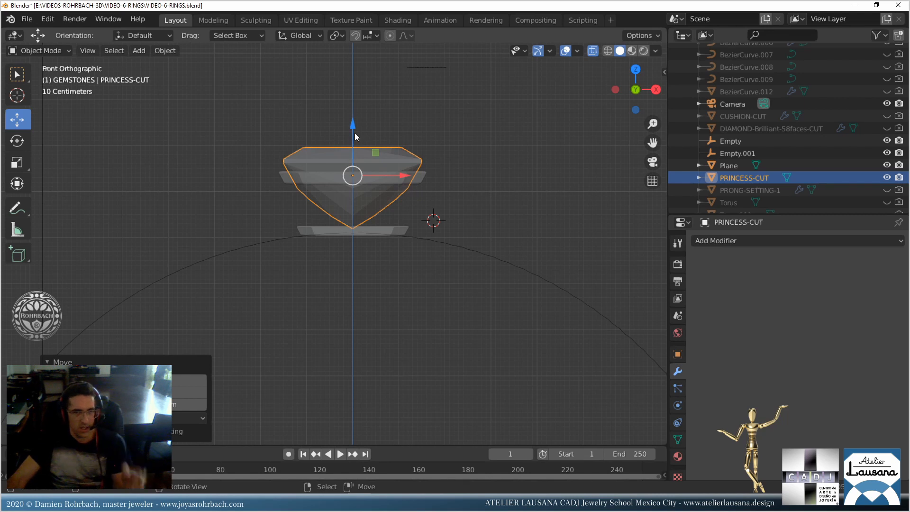
drag(355, 133, 356, 133)
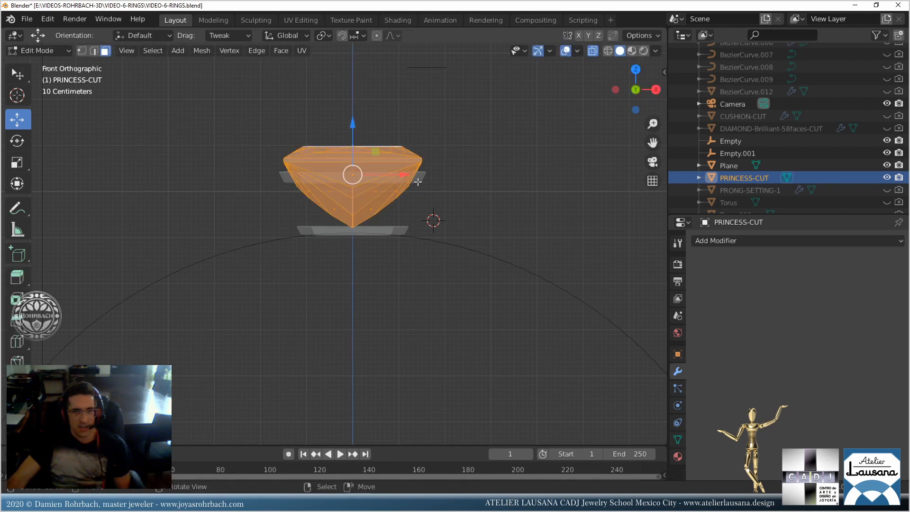
Edit the frame mesh, invert the selection to the upper frame, and shift it slightly downward along Z.
click(423, 181)
key(Tab)
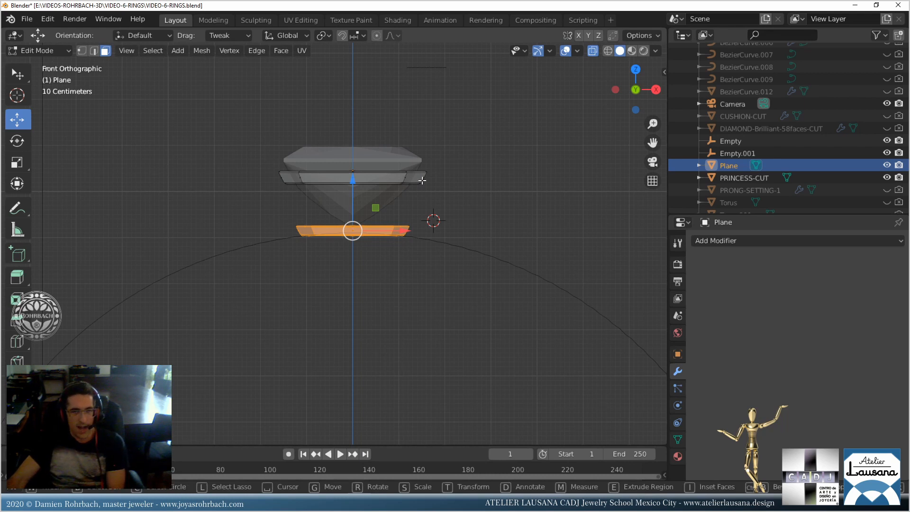
key(i)
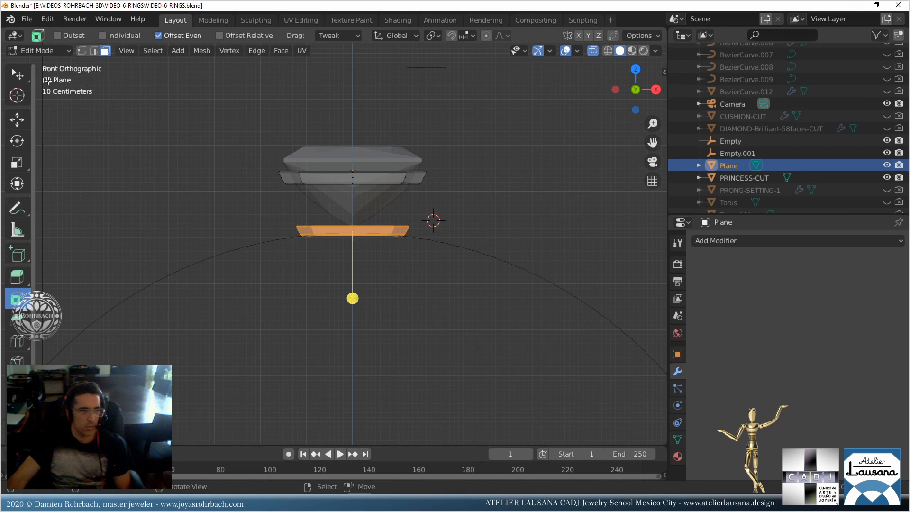
click(20, 78)
click(153, 51)
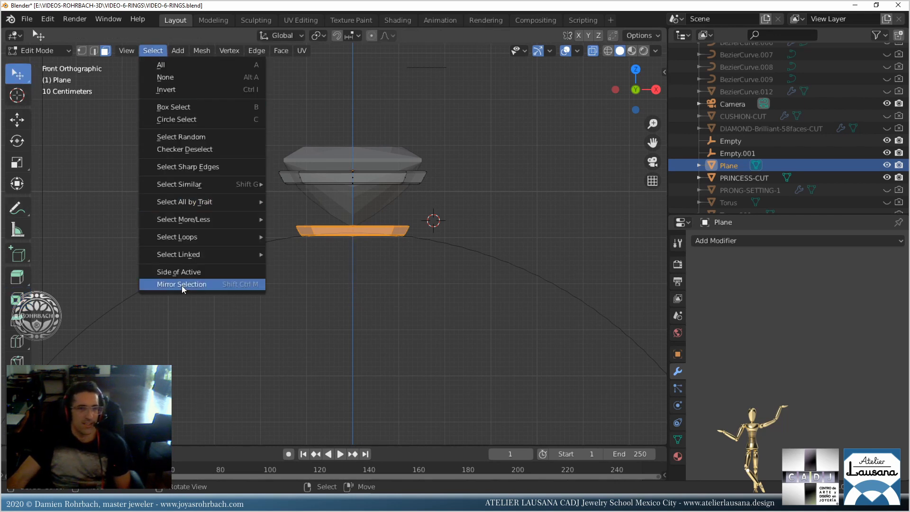
mouse_move(198, 237)
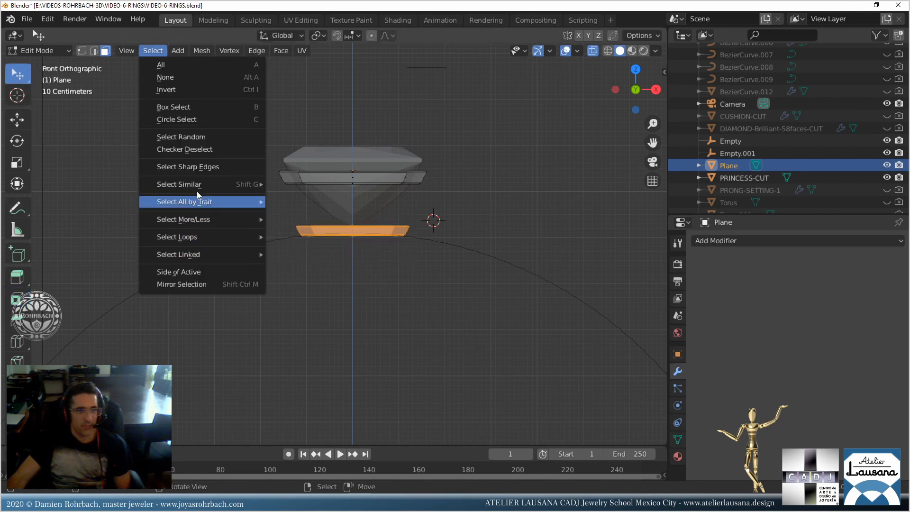
click(204, 89)
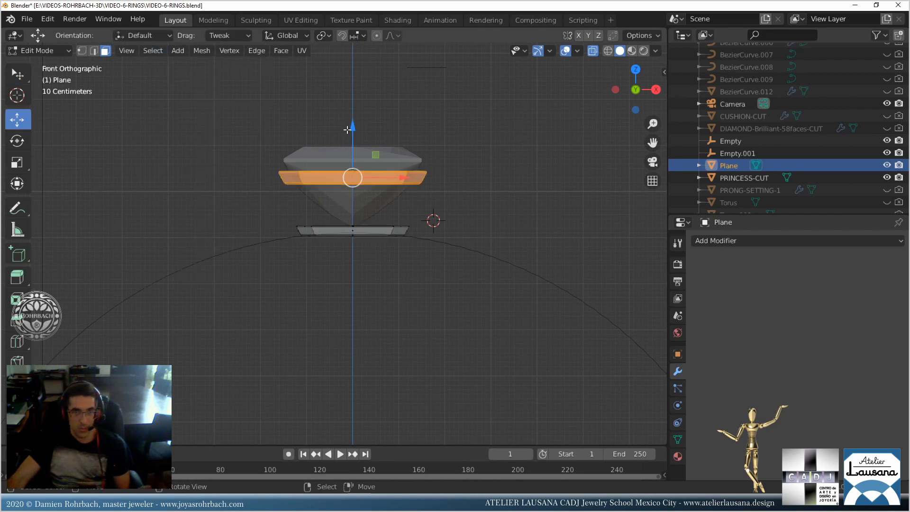
mouse_move(352, 126)
mouse_down()
mouse_move(333, 139)
mouse_move(343, 134)
mouse_up()
middle_drag(344, 134, 365, 190)
scroll(372, 192, up, 2)
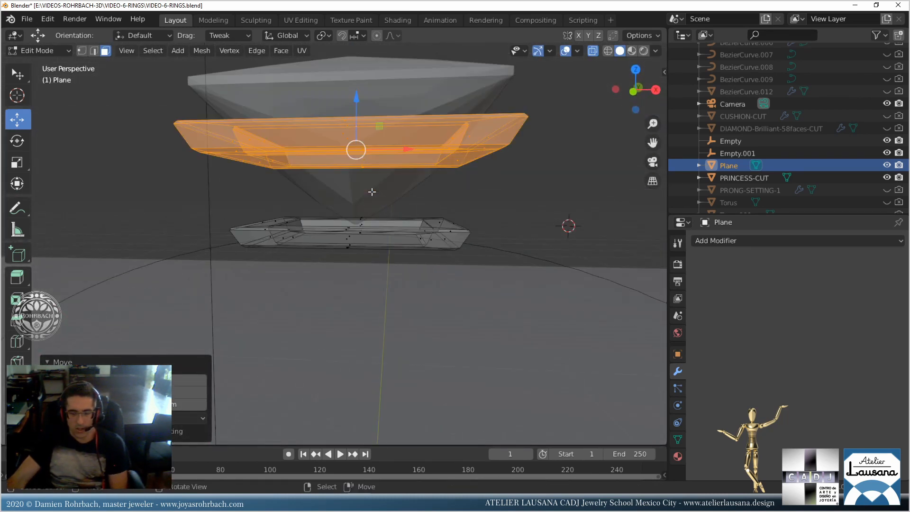
Scale the upper frame along Z to about 1.6 to make it taller, and lower it slightly.
key(KP_1)
key(s)
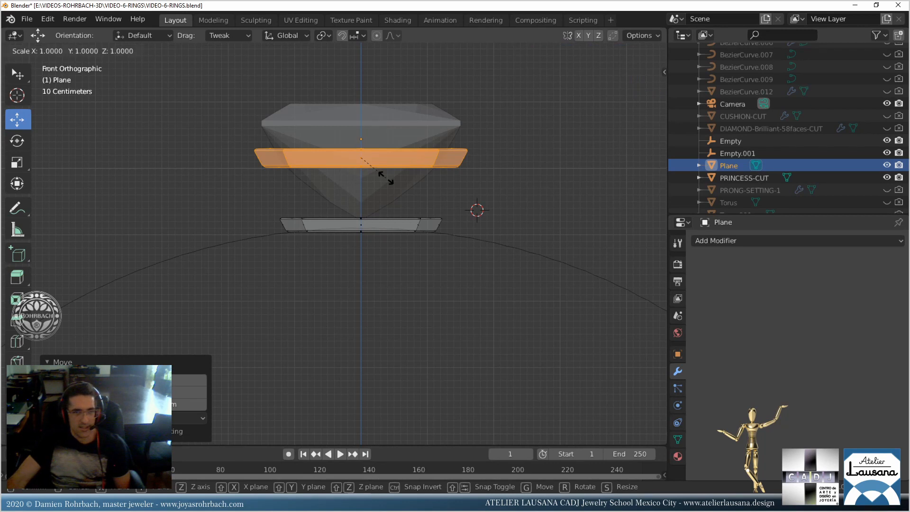
key(z)
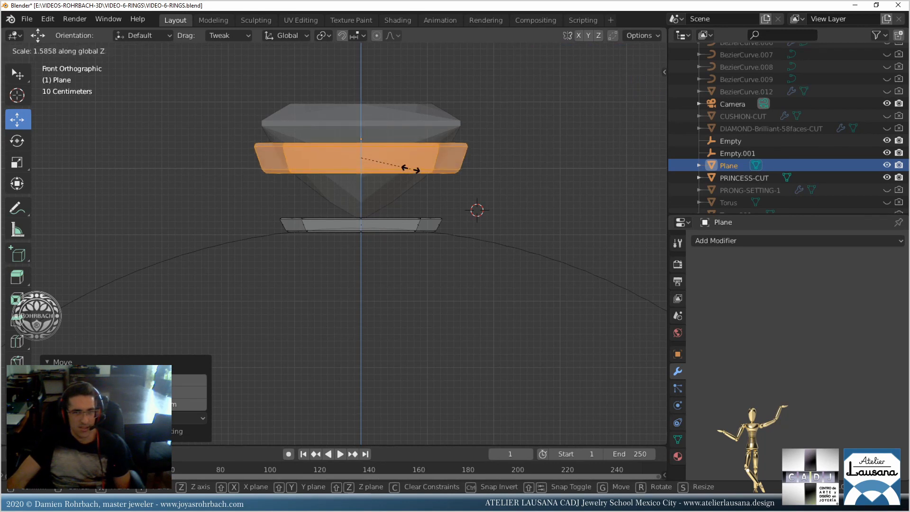
click(413, 167)
drag(363, 107, 362, 110)
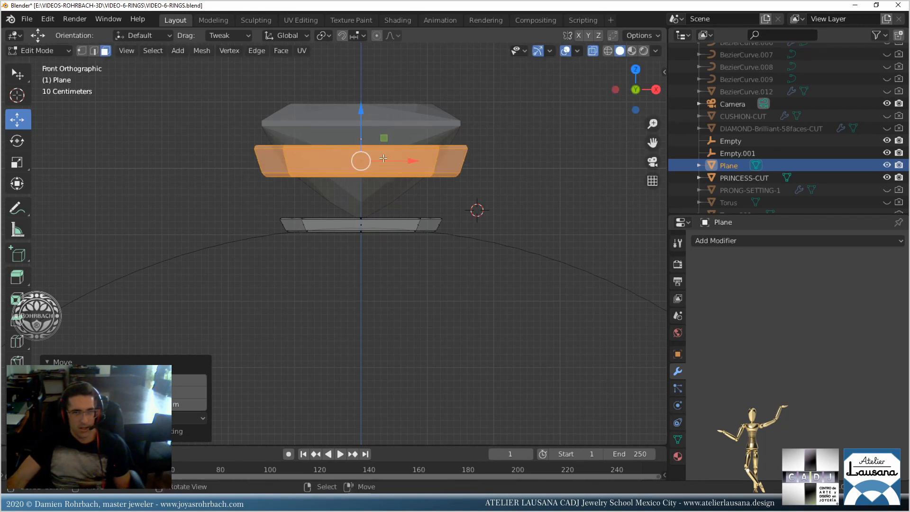
Invert the selection to the lower frame, scale it taller along Z only, and adjust its height slightly.
key(ctrl+i)
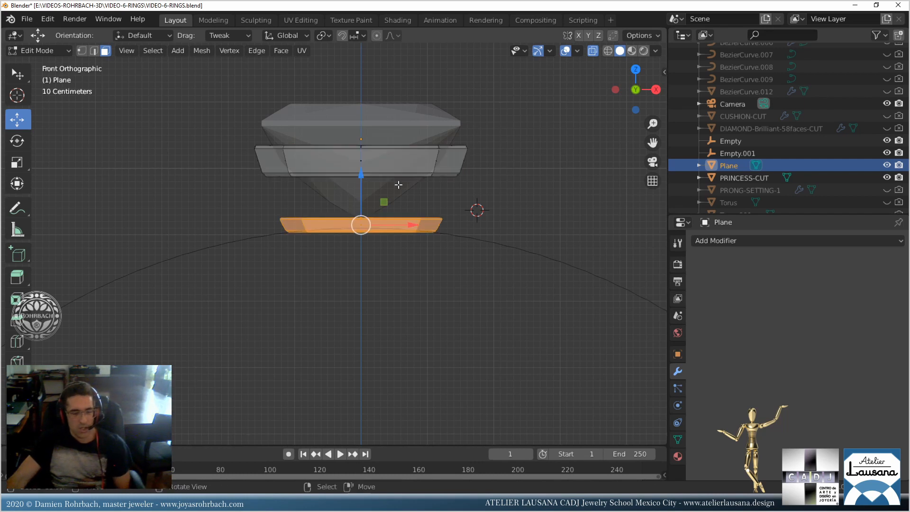
key(s)
key(z)
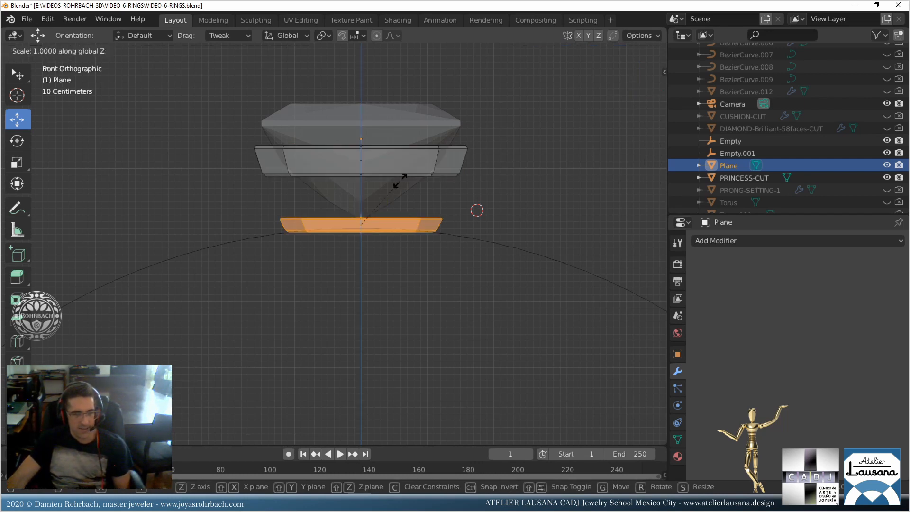
click(439, 177)
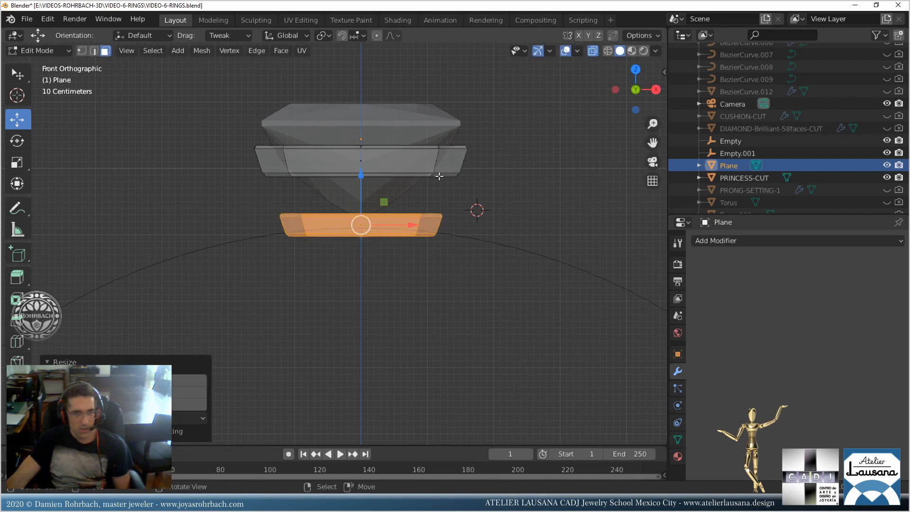
drag(366, 173, 358, 168)
Turn off X-ray display, raise the princess-cut stone slightly along Z above the upper frame, and save the file.
mouse_move(358, 168)
middle_down()
mouse_move(393, 197)
mouse_move(367, 203)
middle_up()
key(alt+z)
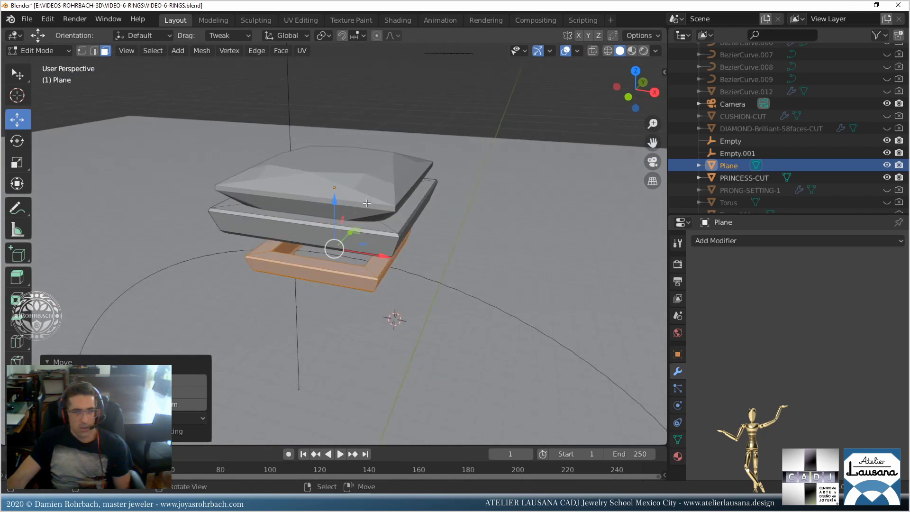
click(335, 180)
key(Tab)
click(331, 167)
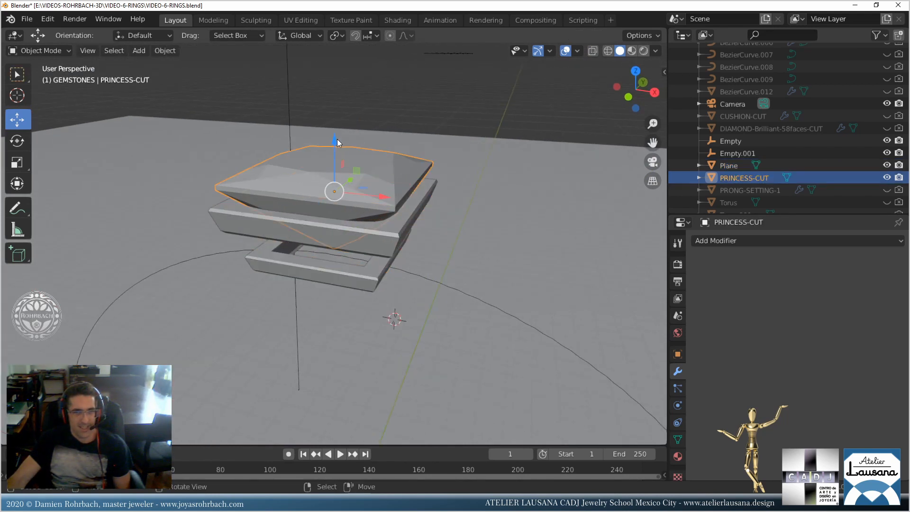
key(g)
click(340, 132)
middle_drag(340, 131, 353, 206)
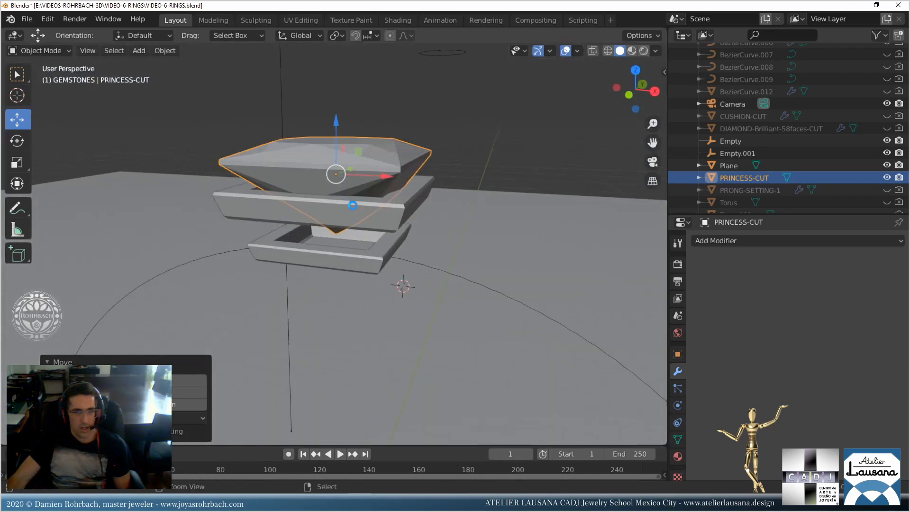
key(ctrl+s)
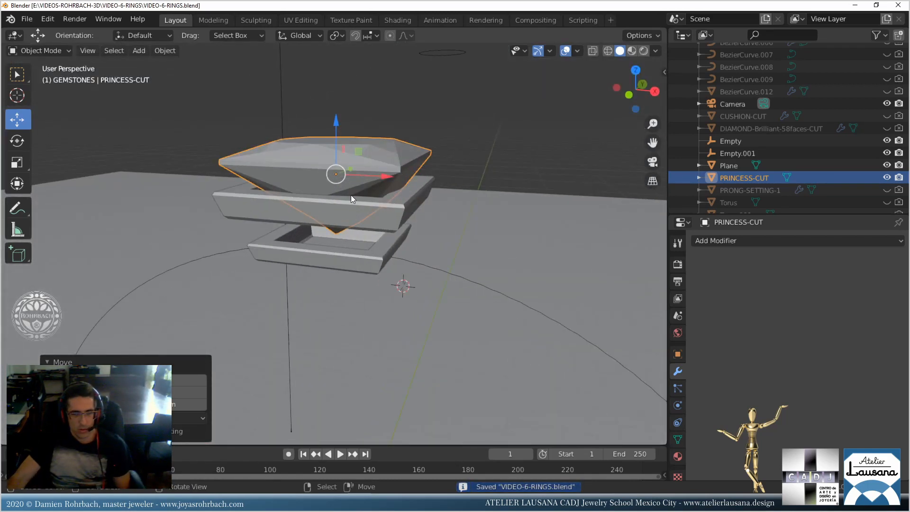
In top view, add a mesh plane at the 3D cursor by the stone's corner and scale it to about 0.38.
key(KP_7)
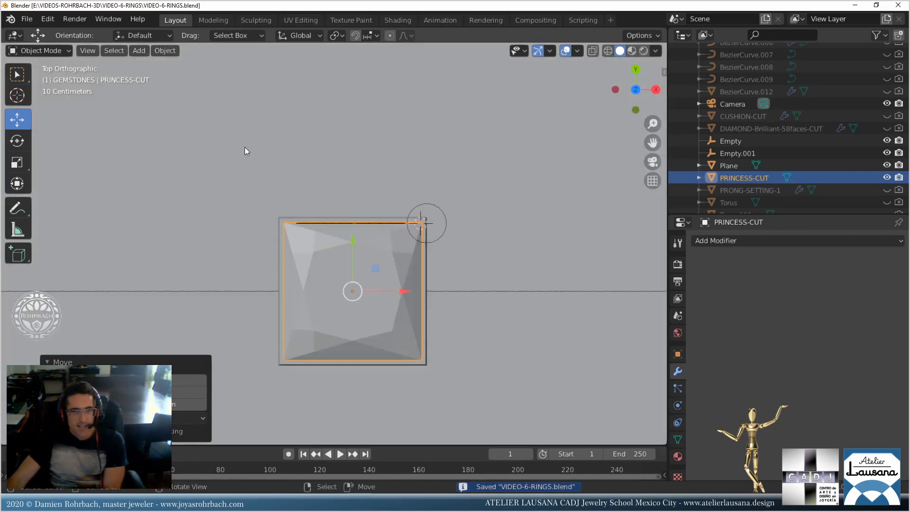
click(134, 54)
mouse_move(169, 64)
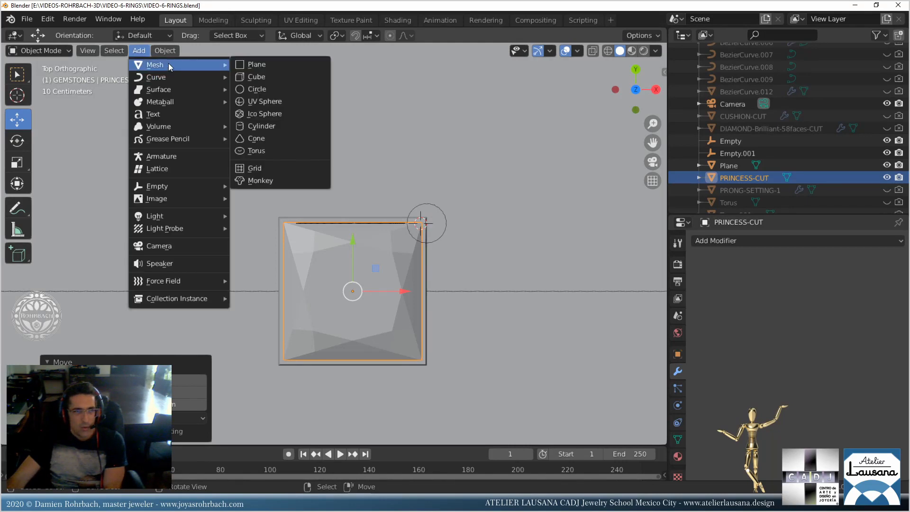
click(273, 64)
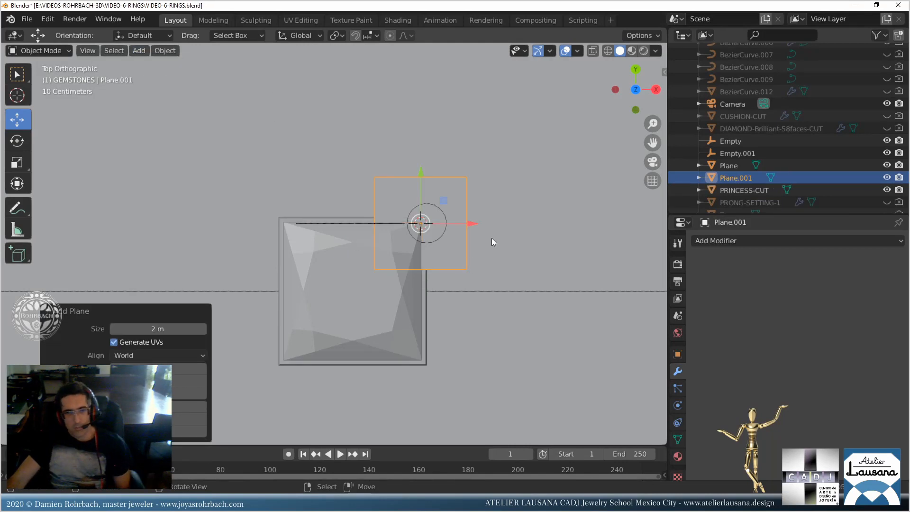
key(s)
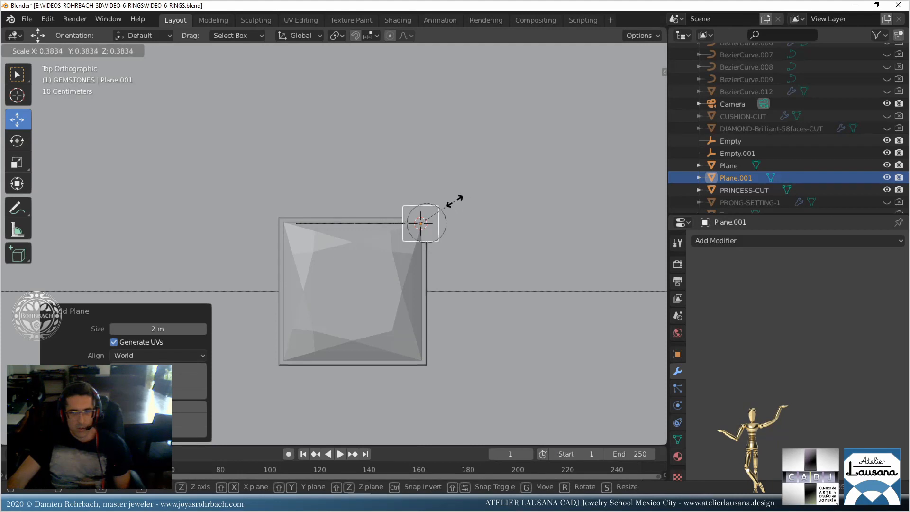
click(459, 198)
Raise the small plane along Z and shift it slightly outward so its centre sits at the frame's outer corner.
middle_drag(452, 201, 384, 174)
key(g)
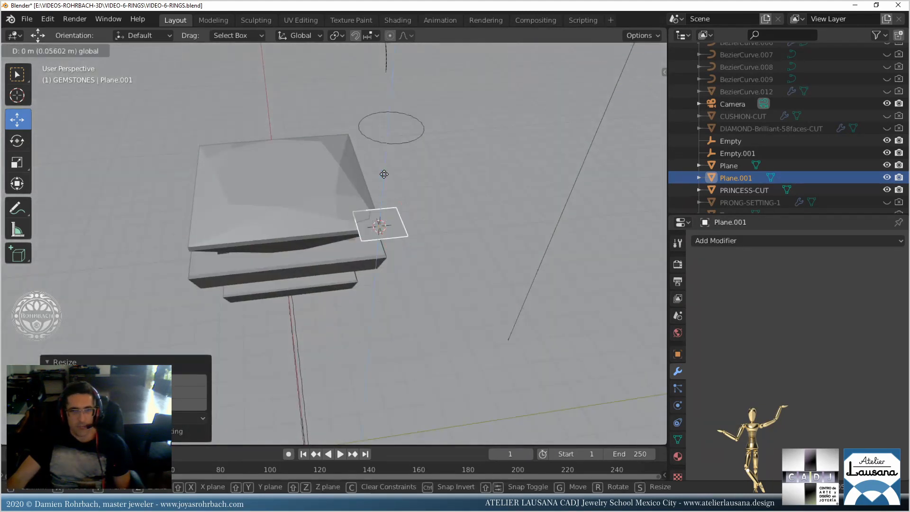
click(384, 174)
key(KP_7)
scroll(478, 212, up, 3)
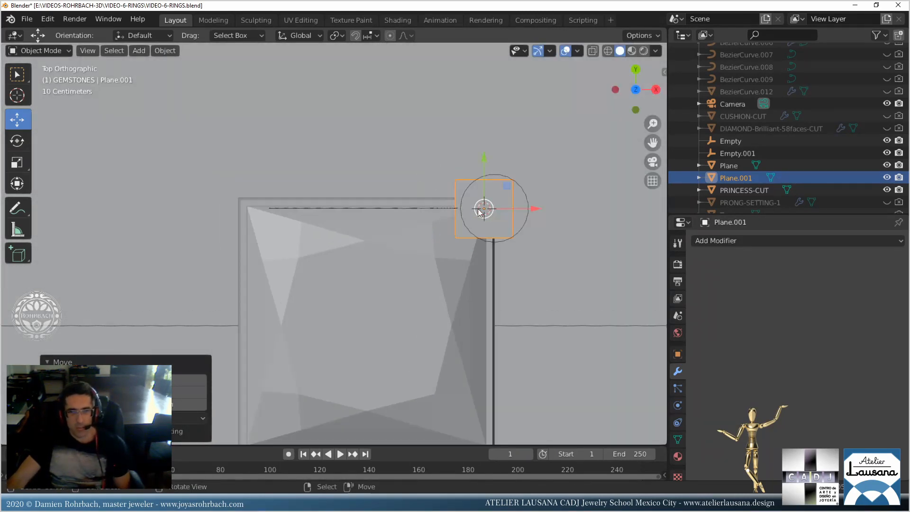
shift+middle_drag(479, 212, 402, 211)
scroll(370, 210, up, 2)
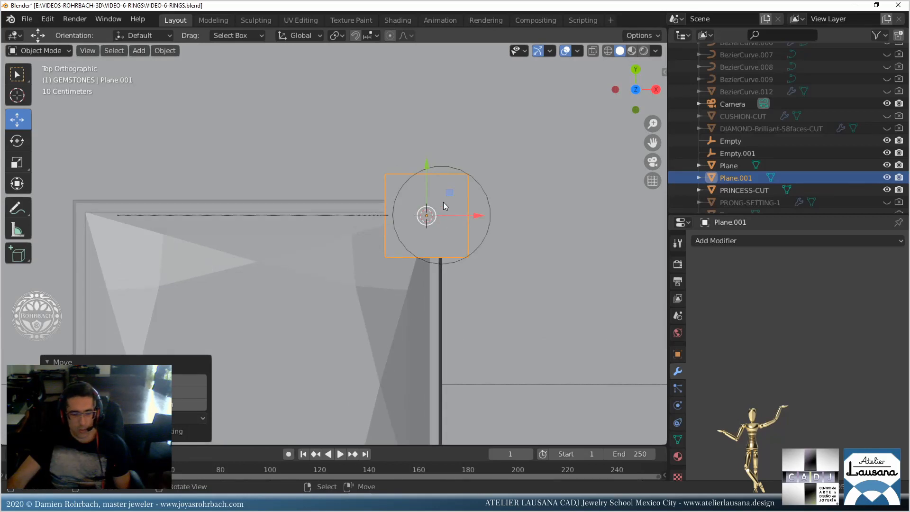
key(g)
click(448, 188)
Cut the small plane into an L shape by subdividing it once and deleting its inner corner vertex, and save the file.
key(Tab)
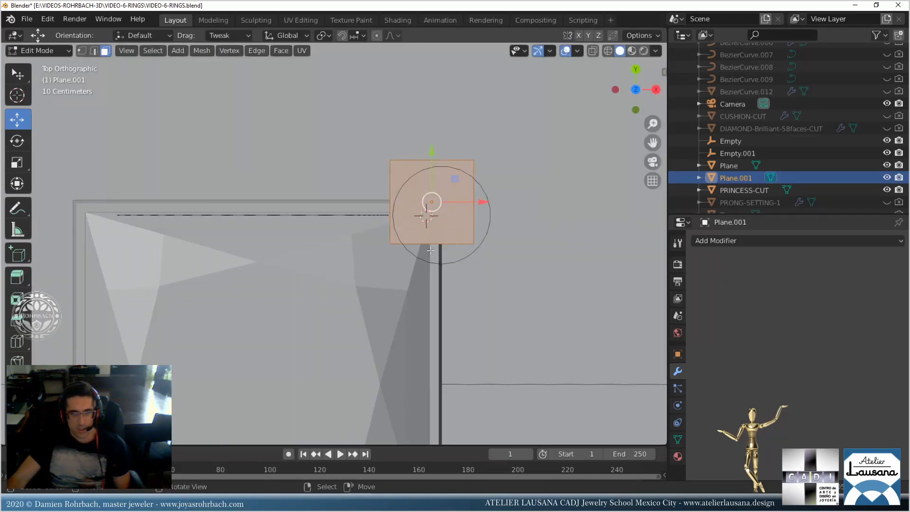
right_click(431, 169)
click(431, 169)
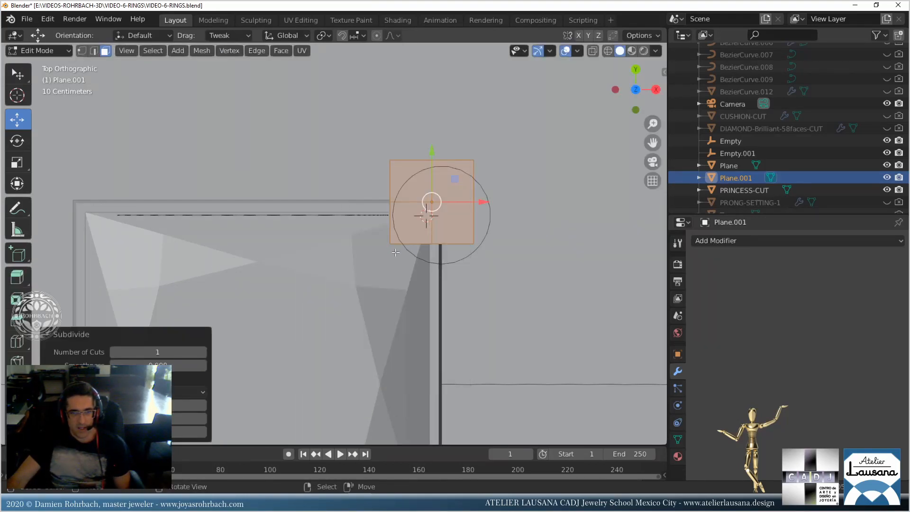
click(395, 239)
click(82, 51)
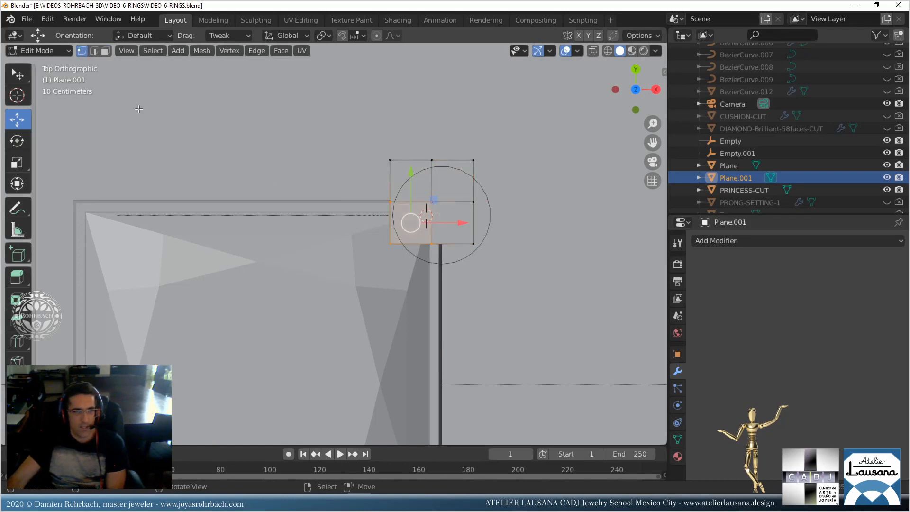
click(396, 243)
key(x)
click(371, 190)
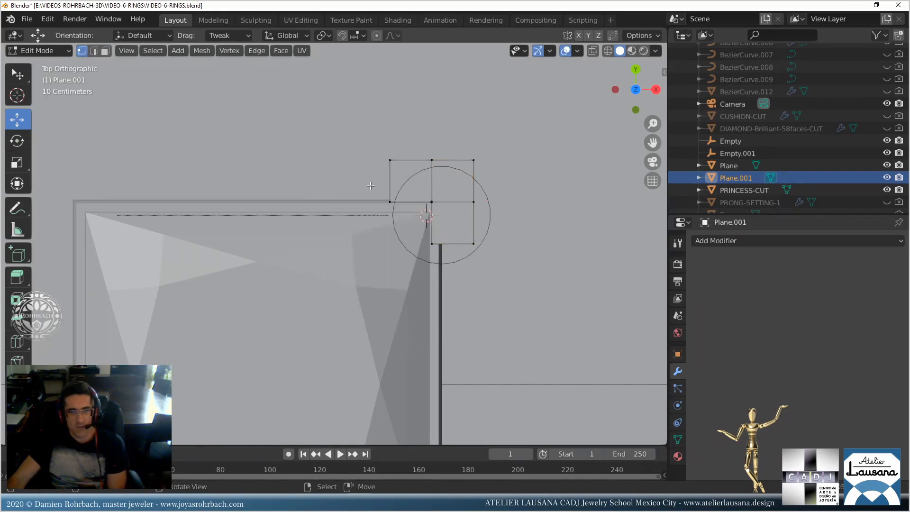
mouse_move(371, 229)
middle_down()
mouse_move(364, 258)
mouse_move(354, 217)
mouse_move(366, 228)
middle_up()
key(ctrl+s)
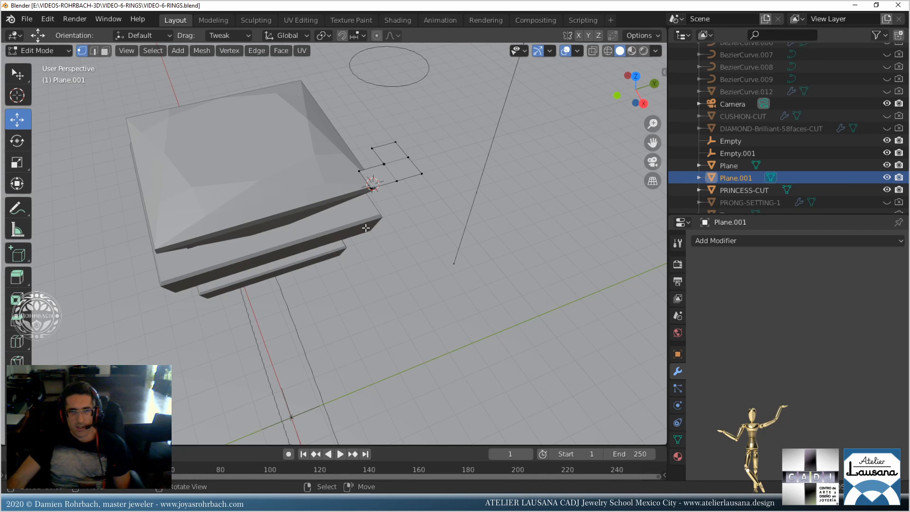
Duplicate the whole L-shaped profile and lower the copy along Z to the level of the lower frame.
key(a)
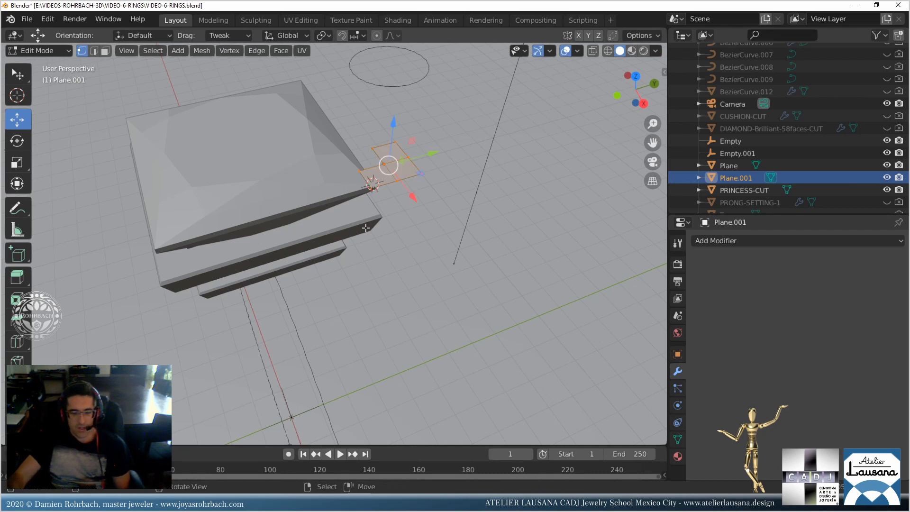
key(shift+d)
right_click(366, 228)
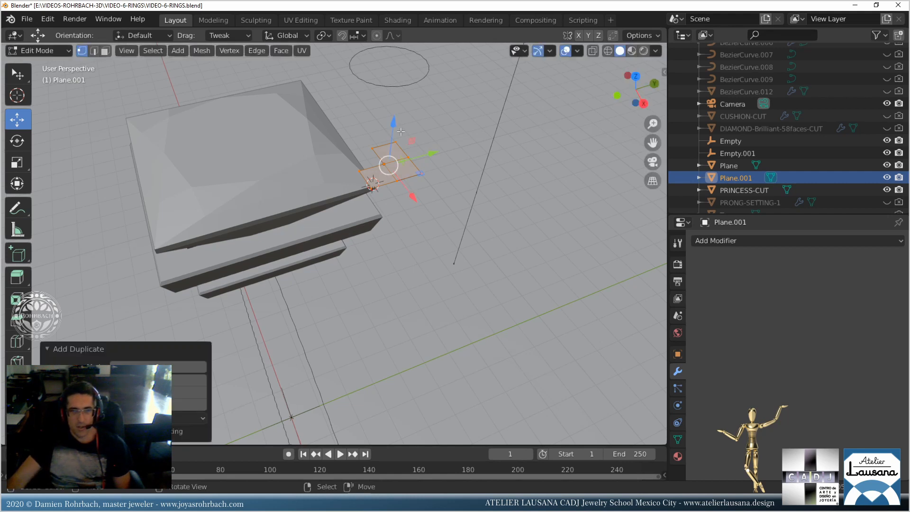
drag(393, 123, 365, 209)
key(KP_1)
shift+right_drag(390, 171, 381, 191)
drag(384, 166, 382, 177)
Move the copied L profile inward along X and Y so that it wraps the lower frame's corner.
middle_drag(382, 178, 355, 215)
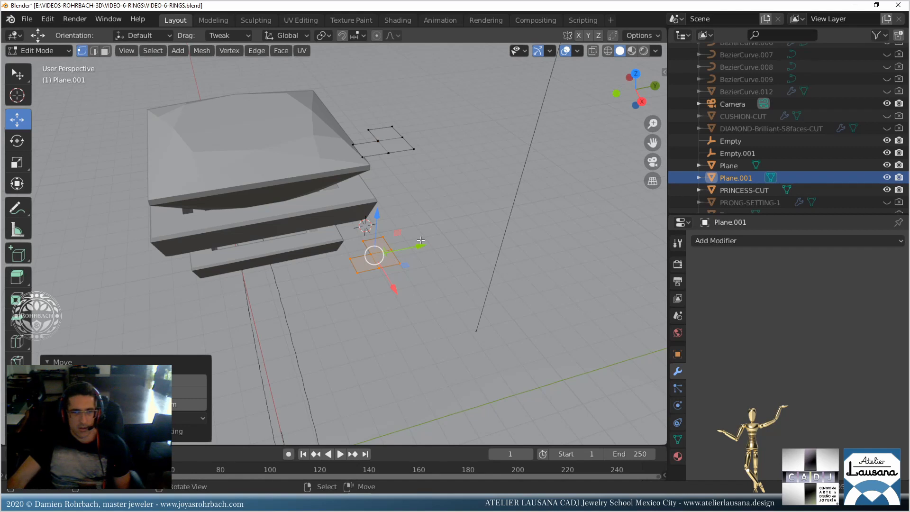
drag(421, 241, 364, 276)
drag(391, 236, 388, 235)
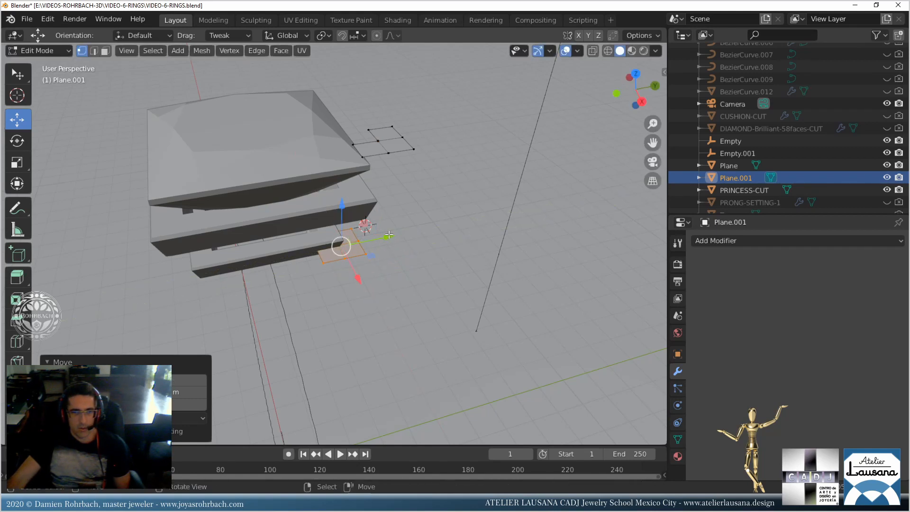
Select the outline edges of both L-shaped profiles, save the file, and bridge the edge loops into a solid prong.
scroll(393, 276, down, 1)
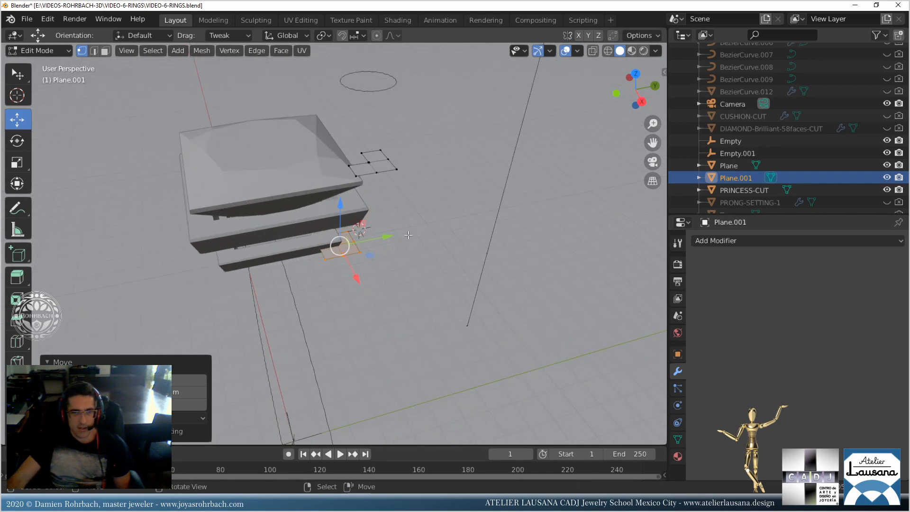
scroll(405, 237, up, 2)
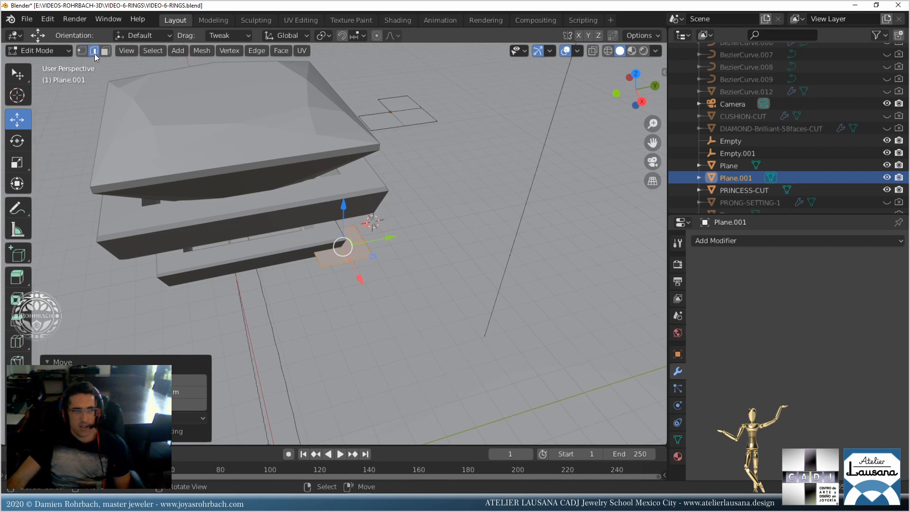
click(368, 123)
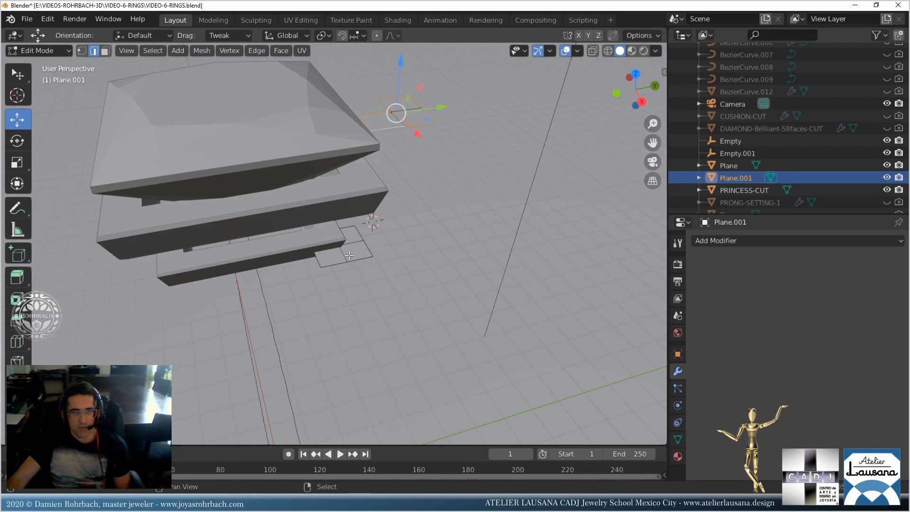
scroll(350, 255, up, 5)
key(alt+z)
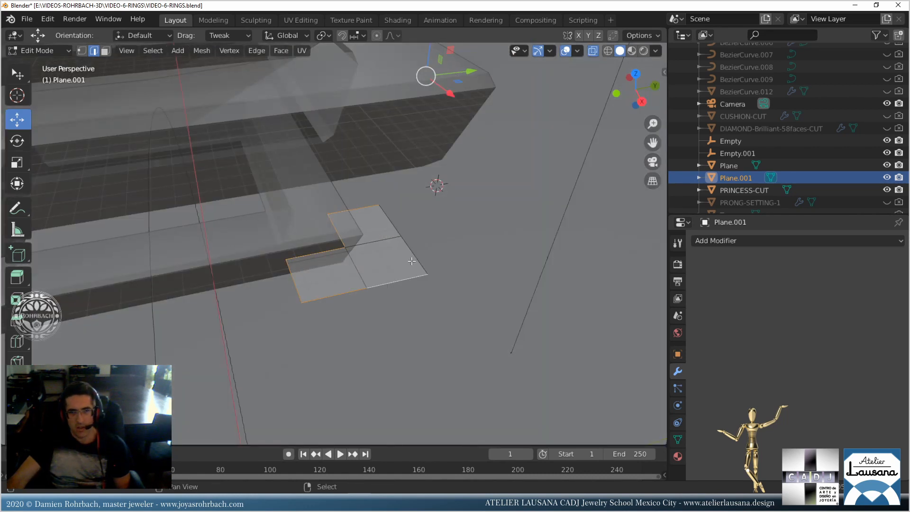
scroll(412, 260, down, 5)
key(ctrl+s)
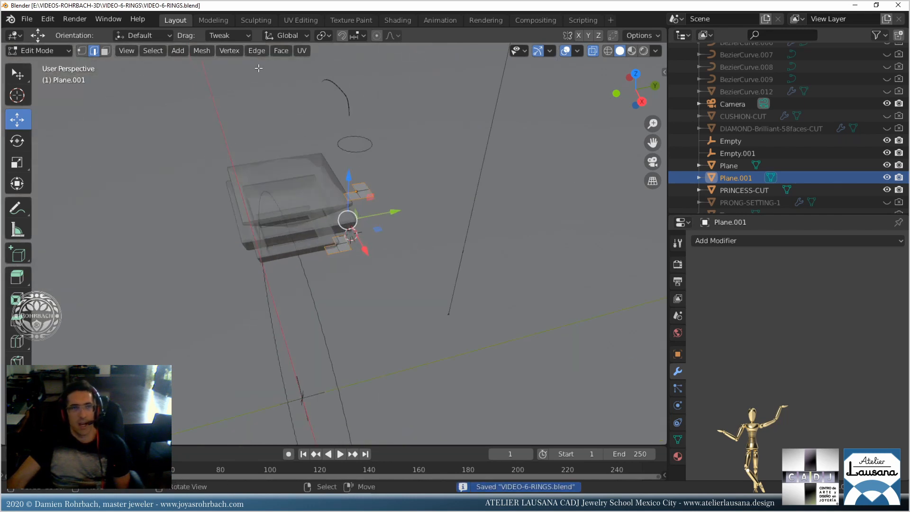
click(257, 51)
click(281, 89)
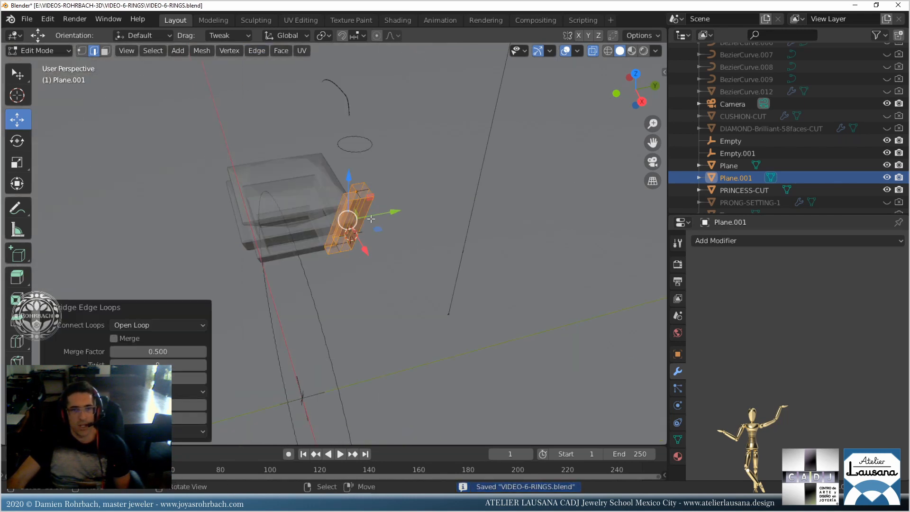
scroll(375, 222, up, 2)
key(alt+z)
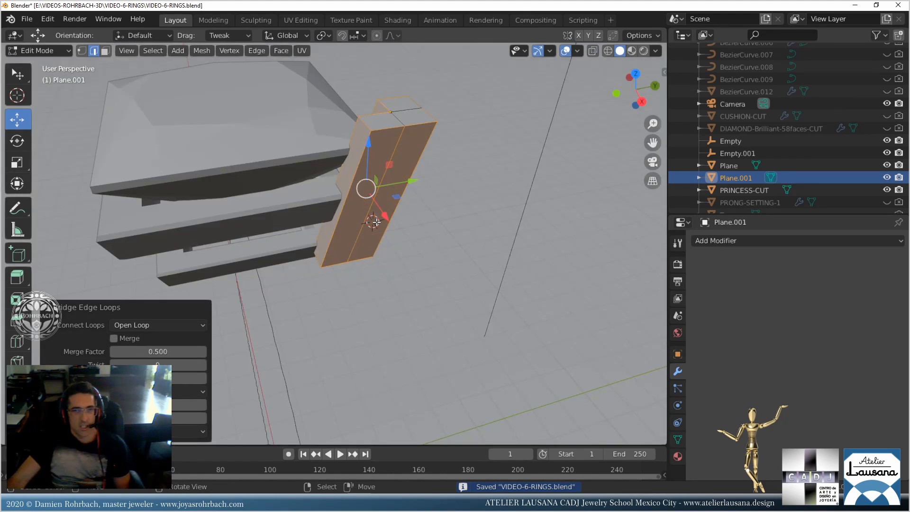
Scale down the vertices of the prong's L-shaped bottom end uniformly.
mouse_move(376, 222)
middle_down()
mouse_move(342, 234)
mouse_move(350, 263)
mouse_move(388, 237)
mouse_move(357, 181)
middle_up()
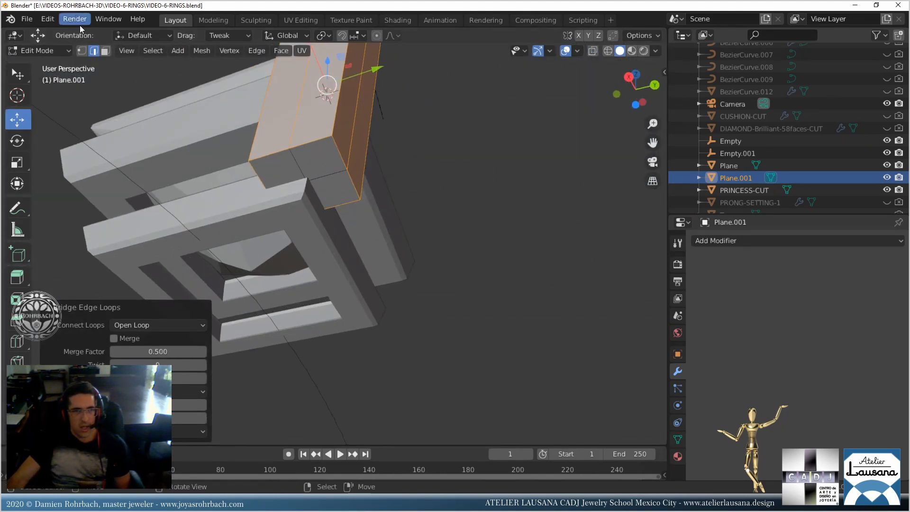
click(80, 50)
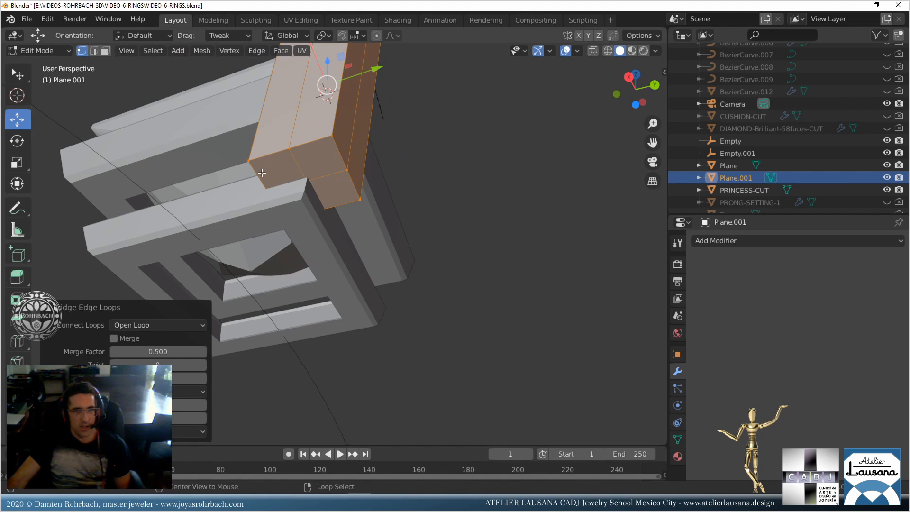
key(alt+a)
mouse_move(262, 173)
middle_down()
mouse_move(307, 208)
mouse_move(306, 198)
middle_up()
key(alt+z)
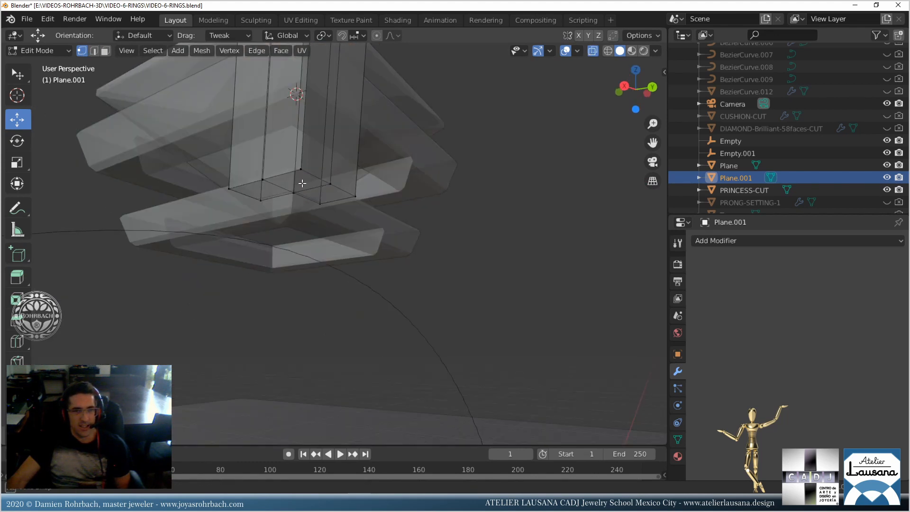
drag(203, 168, 370, 234)
key(s)
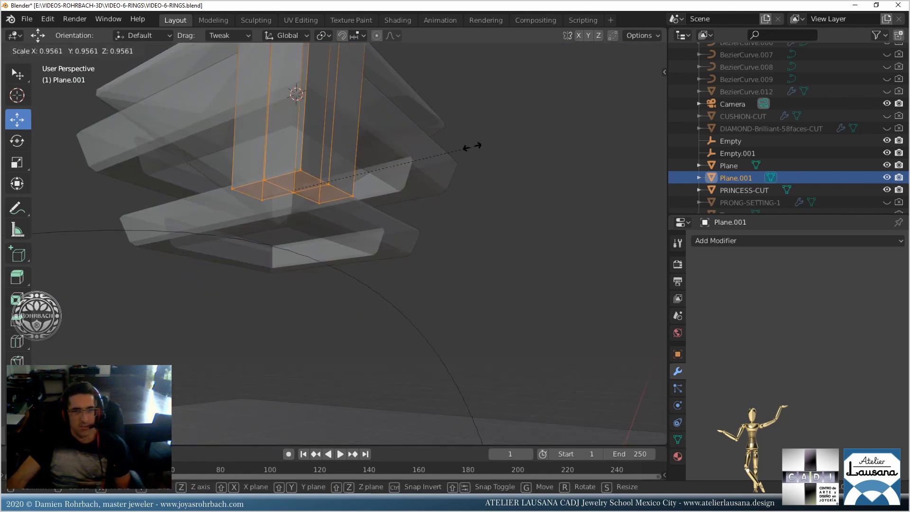
click(436, 150)
key(alt+z)
middle_drag(426, 152, 300, 141)
scroll(279, 184, up, 1)
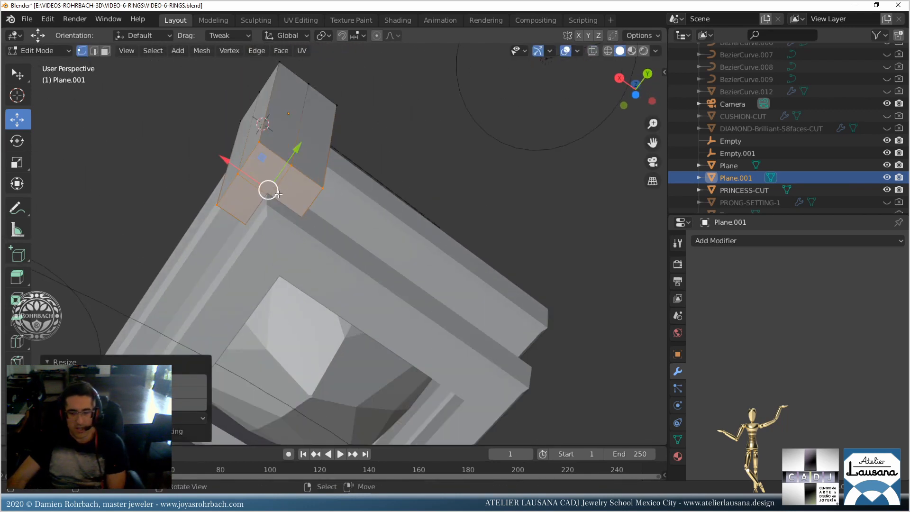
Move the prong's bottom end inward along X and Y in bottom view, closer around the lower frame's corner.
key(ctrl+KP_1)
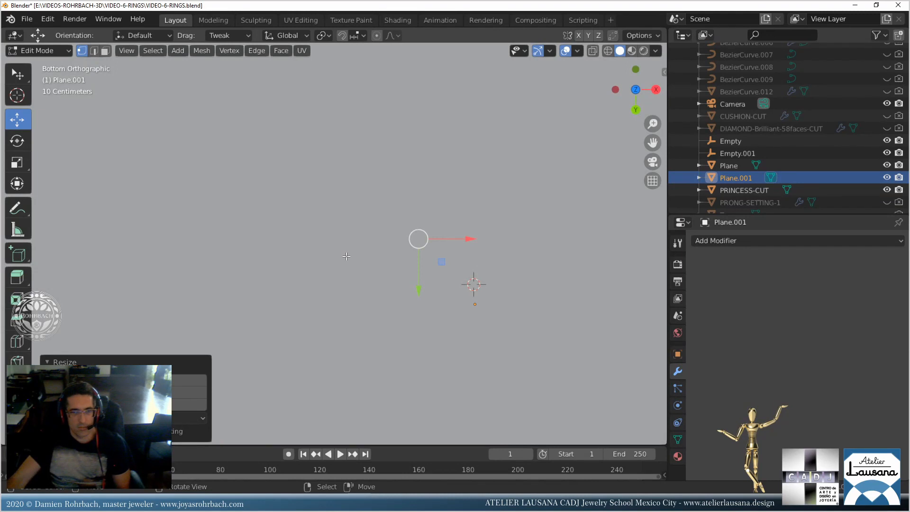
key(alt+z)
scroll(532, 228, up, 3)
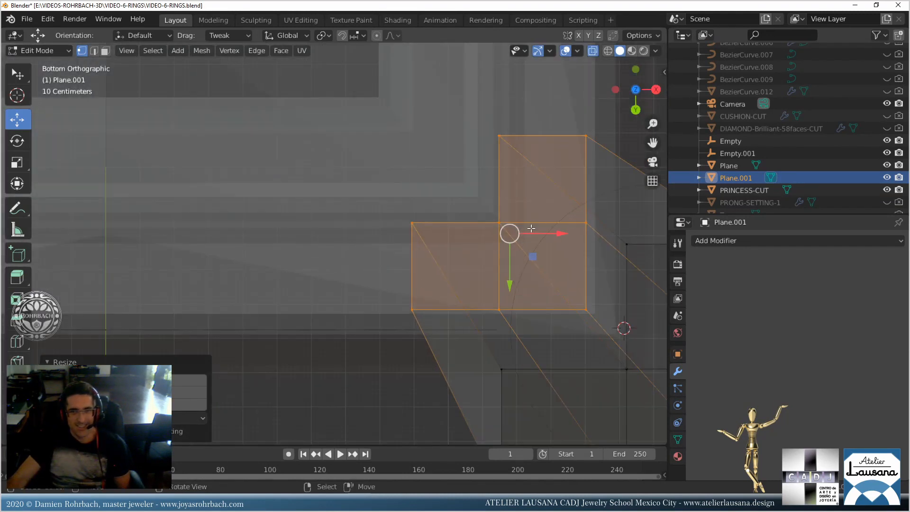
drag(531, 228, 509, 195)
scroll(495, 234, down, 5)
key(alt+z)
middle_drag(490, 238, 361, 326)
middle_drag(417, 201, 391, 282)
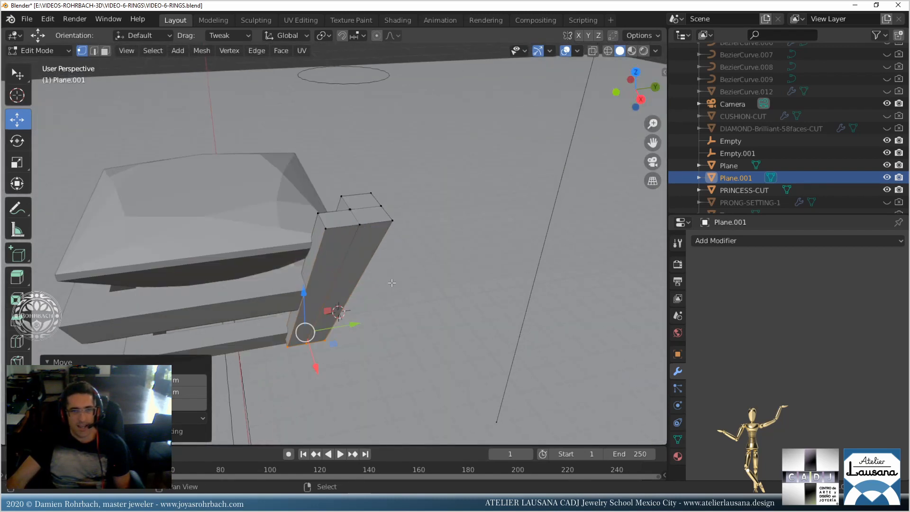
Lower the prong's top vertices along Z to the upper frame's level and extrude them straight up beside the stone.
key(KP_3)
scroll(356, 204, up, 3)
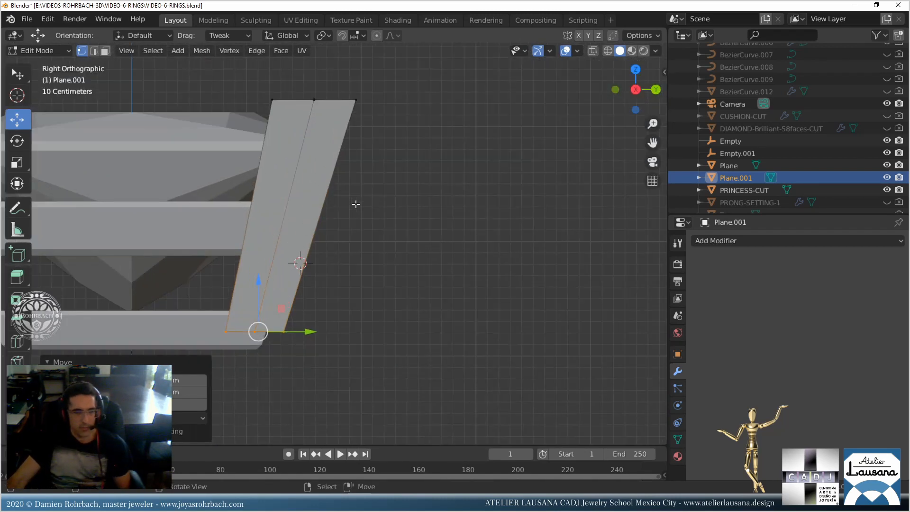
key(alt+z)
shift+middle_drag(356, 204, 400, 286)
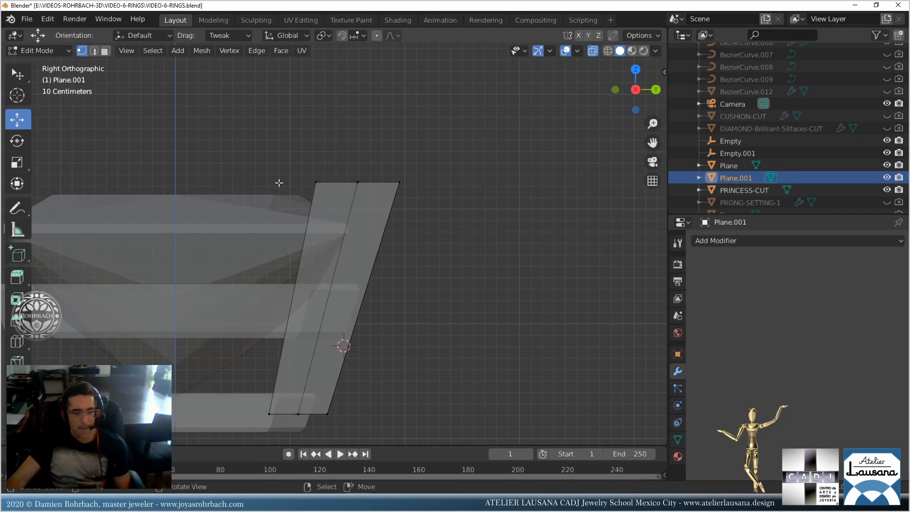
drag(276, 178, 449, 237)
drag(366, 152, 357, 266)
key(e)
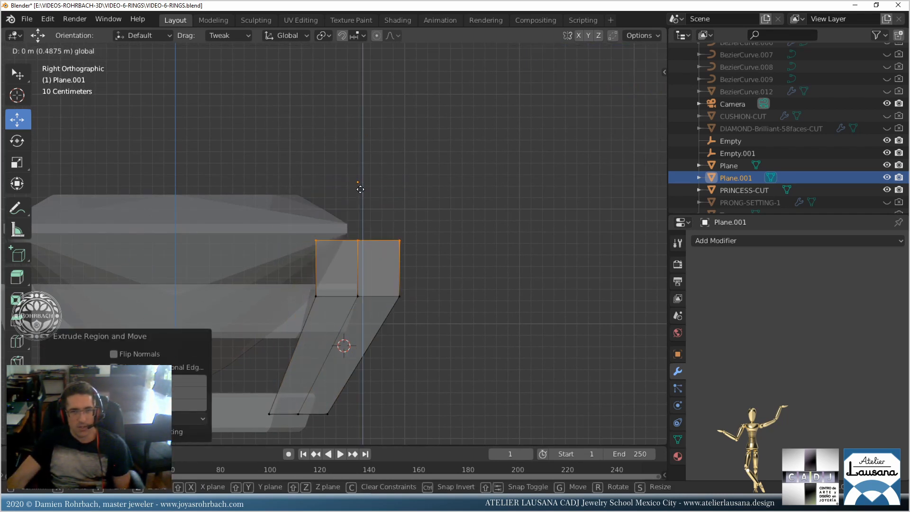
drag(365, 161, 365, 161)
key(alt+z)
scroll(372, 201, down, 3)
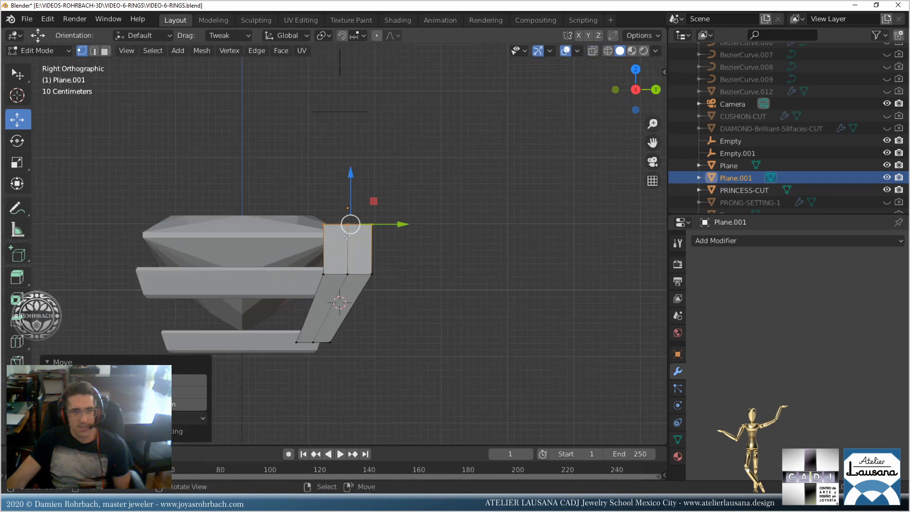
Move the whole prong inward along X and Y in top view so that it overlaps the stone's corner.
middle_drag(356, 213, 395, 319)
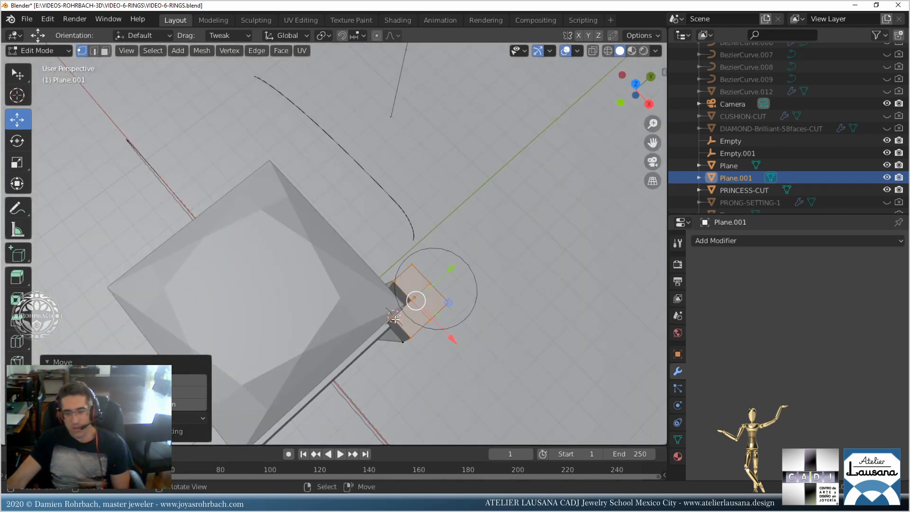
key(KP_7)
scroll(490, 207, up, 1)
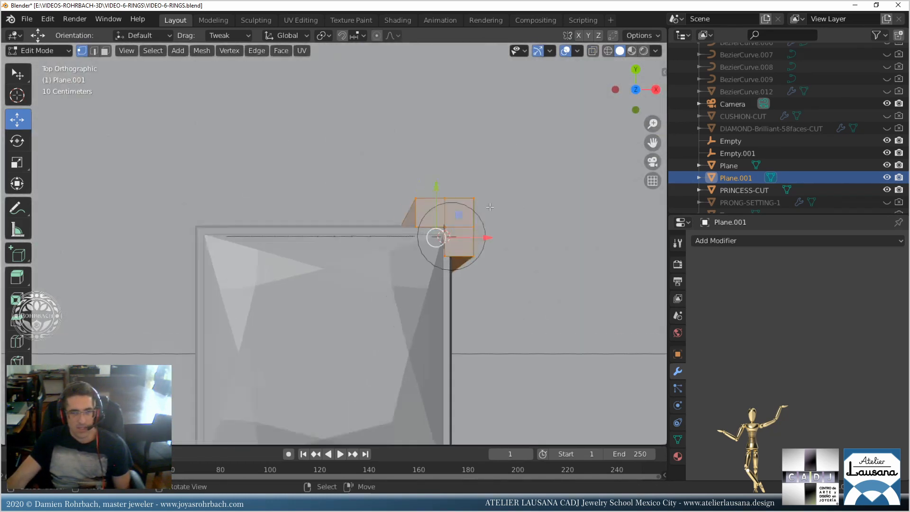
scroll(490, 208, up, 4)
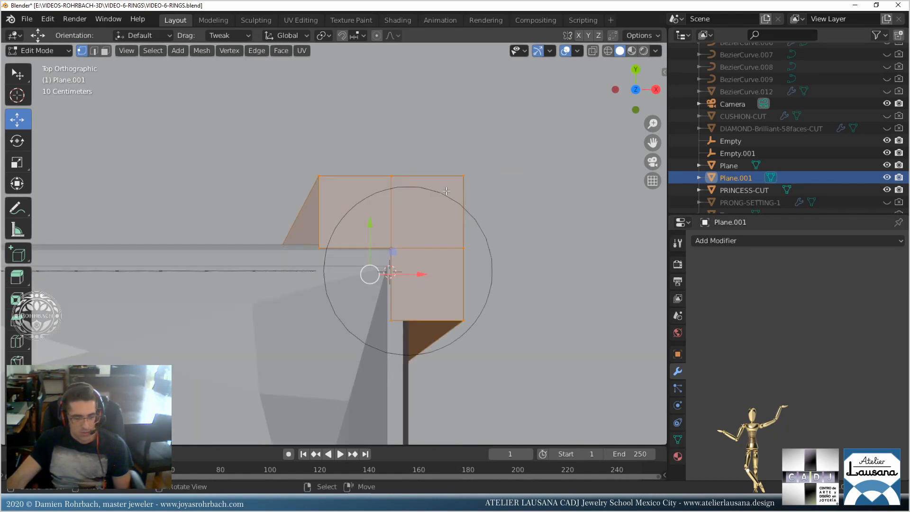
key(g)
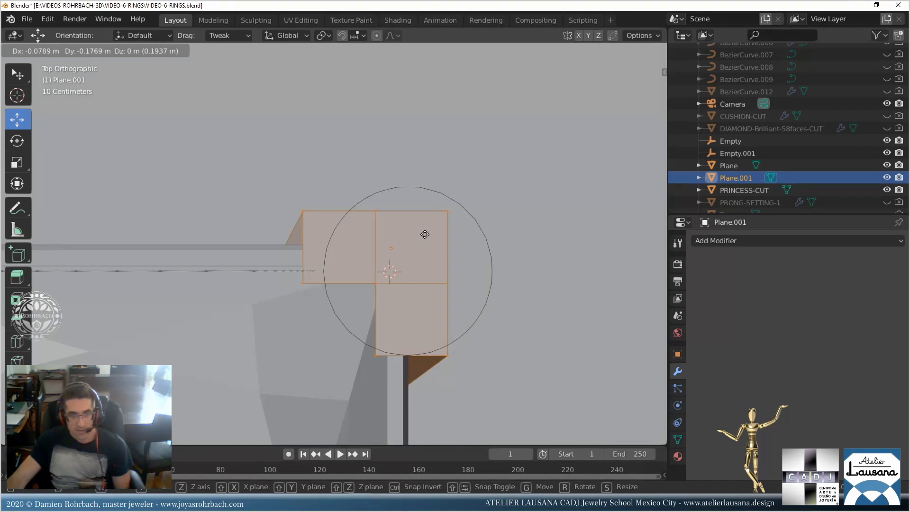
click(422, 234)
middle_drag(405, 309, 298, 213)
scroll(374, 305, up, 1)
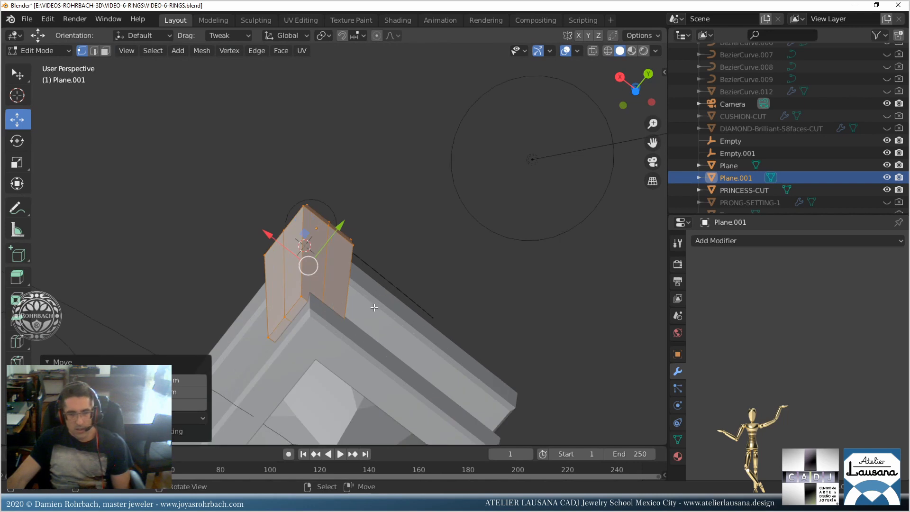
middle_drag(359, 280, 326, 351)
Nudge the prong's bottom-end vertices outward along Y at the lower frame's corner, leave mesh editing and save the file.
key(alt+z)
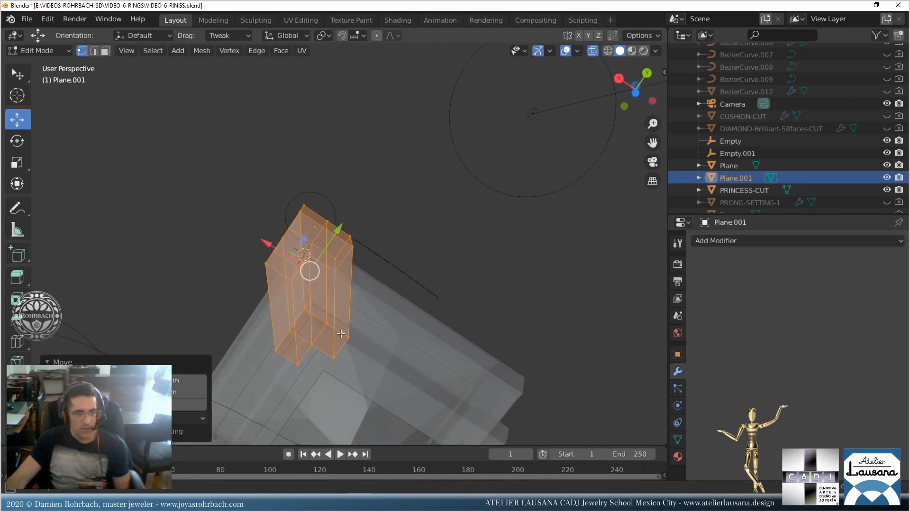
key(alt+a)
key(b)
drag(260, 290, 401, 379)
key(alt+z)
scroll(364, 347, up, 3)
scroll(364, 347, down, 1)
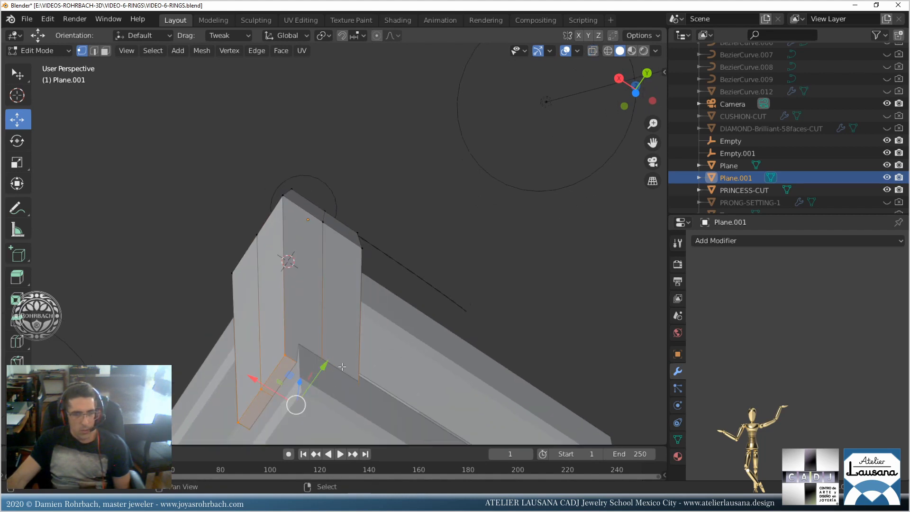
shift+middle_drag(364, 347, 398, 282)
mouse_move(383, 268)
mouse_down()
mouse_move(398, 265)
mouse_move(392, 255)
mouse_up()
middle_drag(392, 254, 365, 294)
key(Tab)
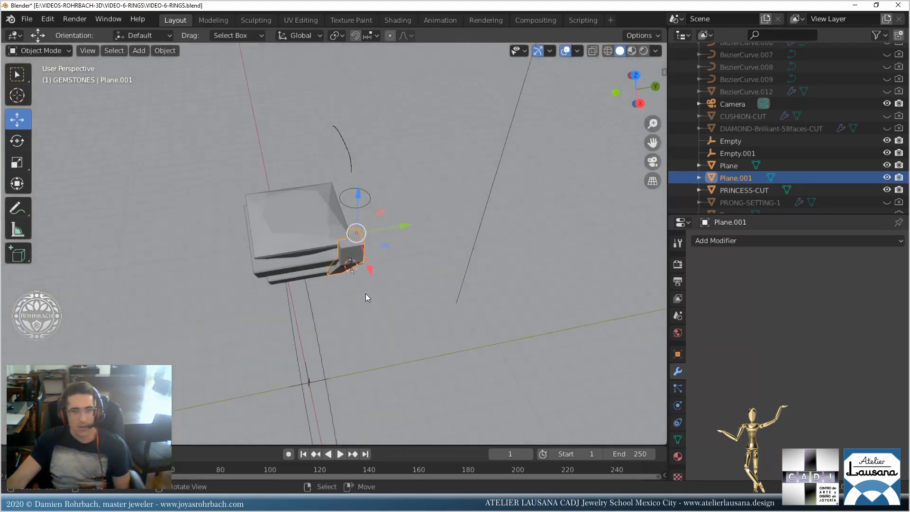
key(ctrl+s)
Mirror the prong across X and Y with PRINCESS-CUT as the mirror object, and save the file.
scroll(441, 265, up, 3)
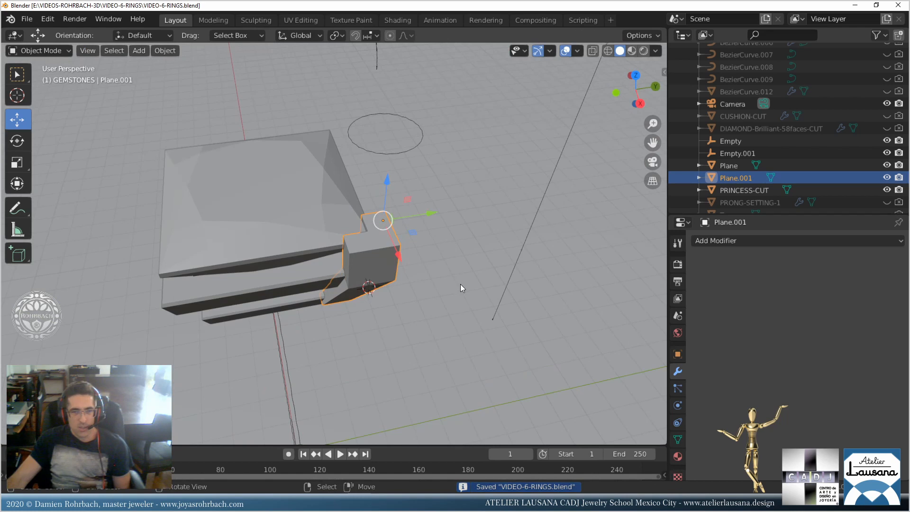
click(717, 240)
click(648, 360)
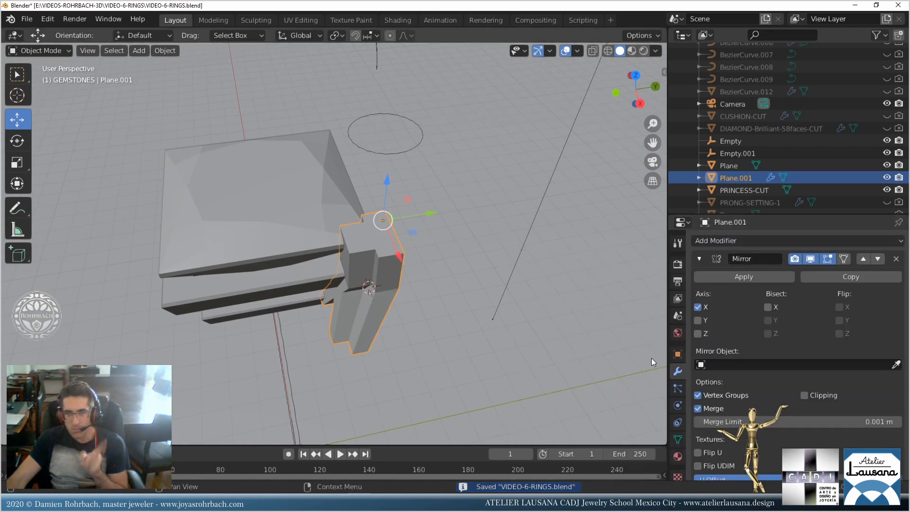
click(896, 365)
click(380, 223)
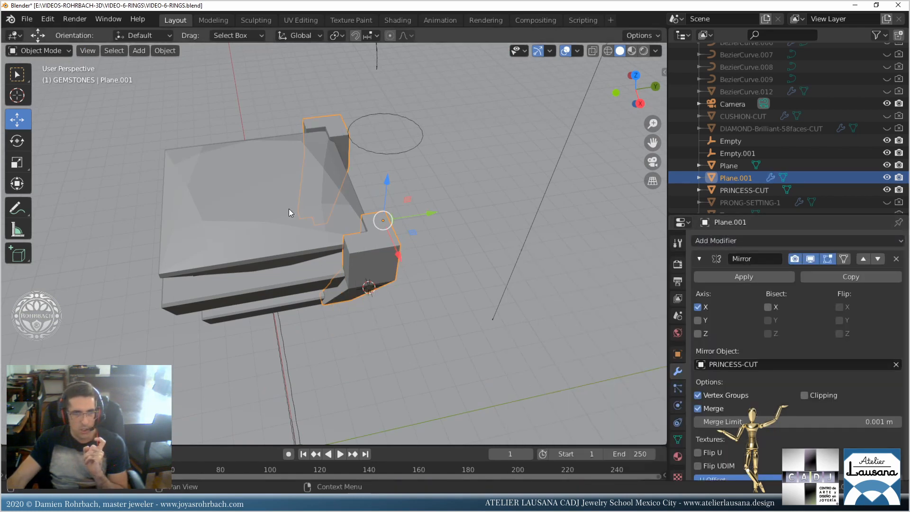
click(698, 320)
middle_drag(589, 349, 394, 226)
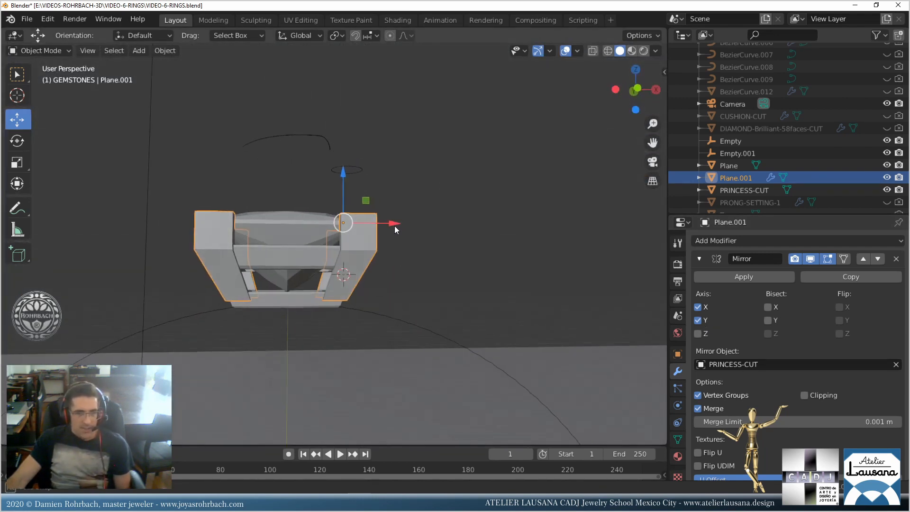
scroll(391, 288, up, 5)
scroll(391, 289, down, 5)
middle_drag(371, 296, 389, 269)
scroll(399, 269, up, 3)
key(ctrl+s)
Lower the prong's bottom-end vertices slightly along Z in the mesh, return to object mode and save the file.
key(Tab)
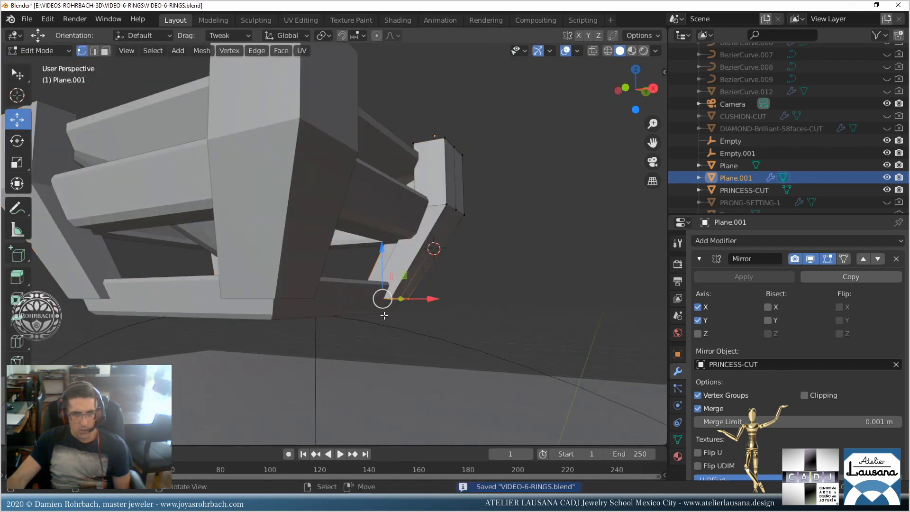
key(alt+z)
drag(381, 252, 374, 264)
scroll(354, 297, down, 3)
middle_drag(353, 327, 371, 322)
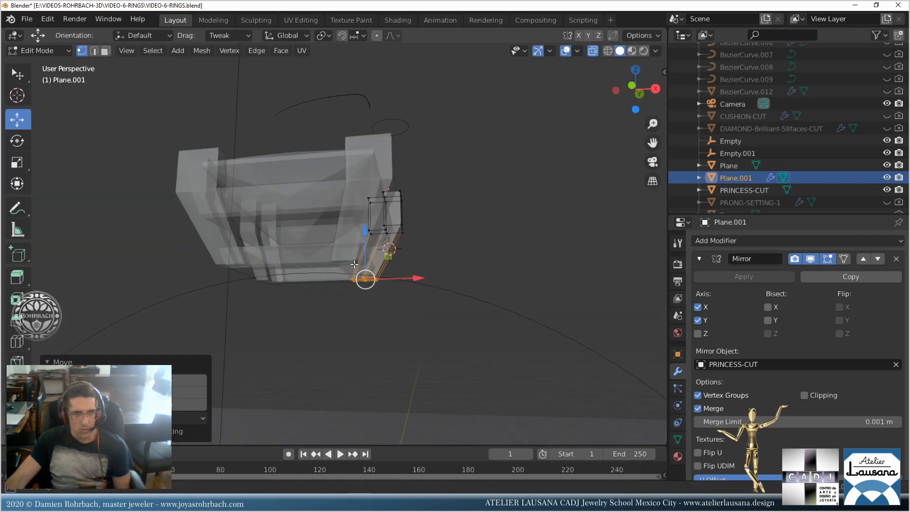
key(Tab)
scroll(371, 322, down, 2)
key(alt+z)
middle_drag(366, 271, 384, 289)
key(ctrl+s)
Add a Bevel modifier with a 0.1 m offset and one segment to the mirrored prongs.
click(727, 241)
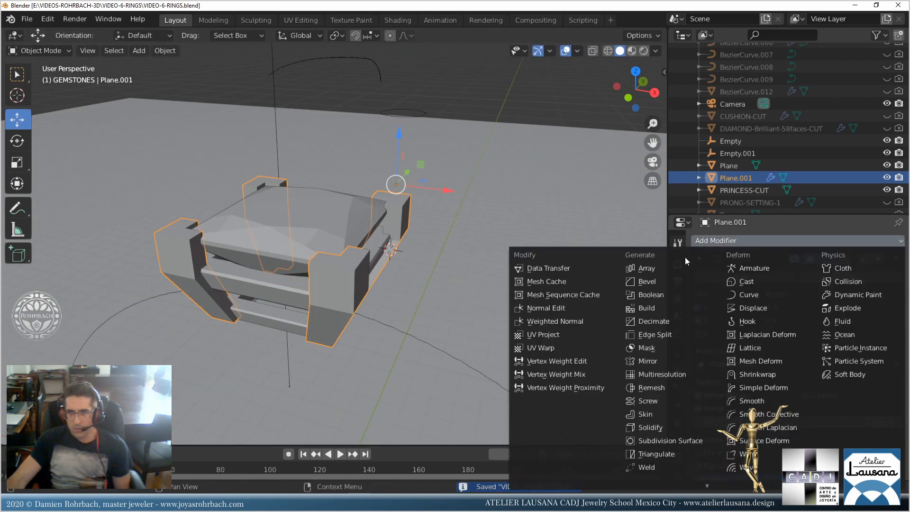
click(656, 277)
scroll(547, 300, up, 4)
scroll(436, 285, down, 3)
middle_drag(436, 285, 394, 286)
scroll(846, 414, down, 10)
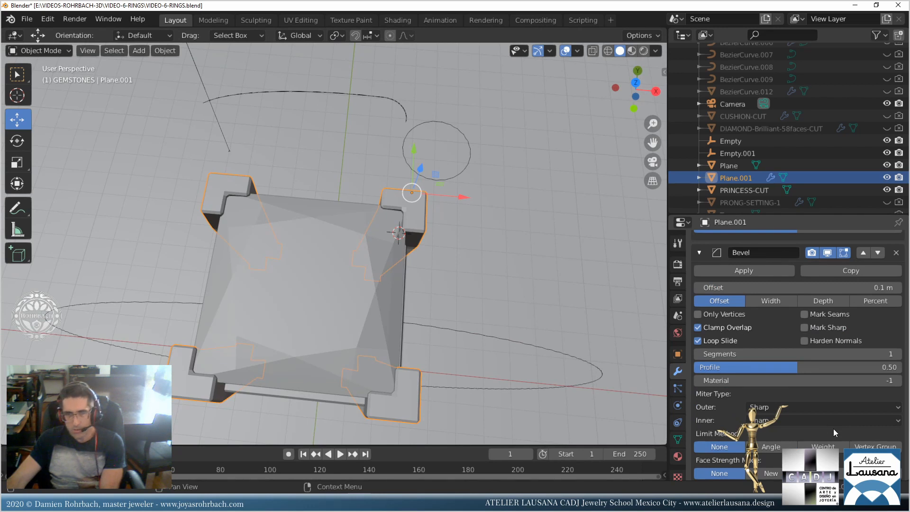
scroll(467, 296, down, 3)
middle_drag(467, 297, 411, 268)
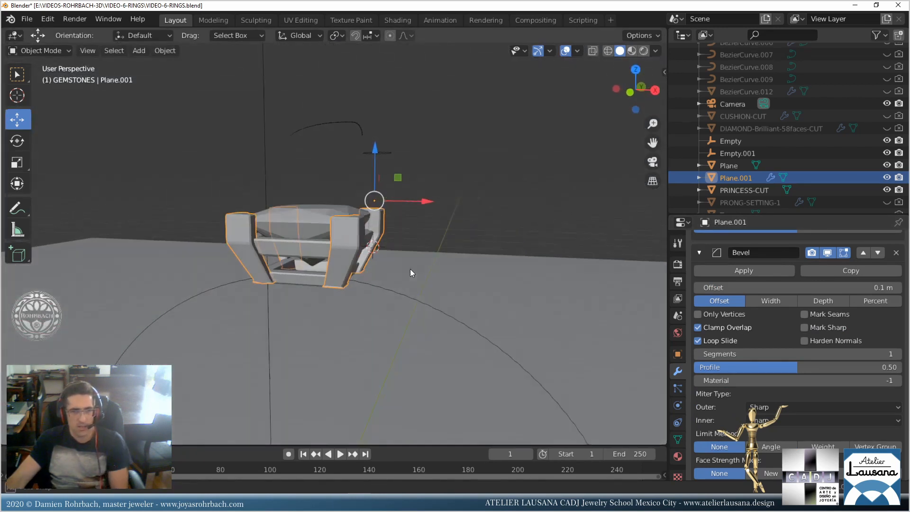
scroll(413, 269, up, 3)
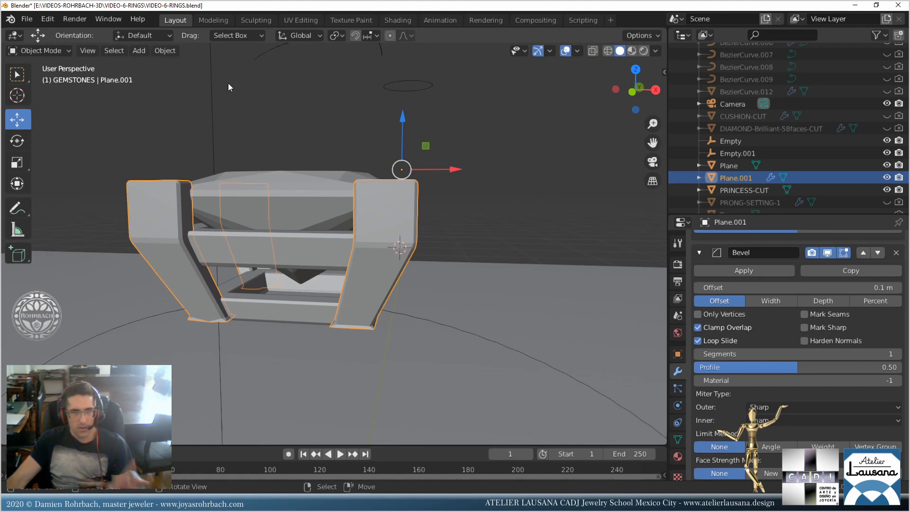
Convert the prongs with their modifiers to a plain mesh and add the two-tier frame to the selection.
click(165, 50)
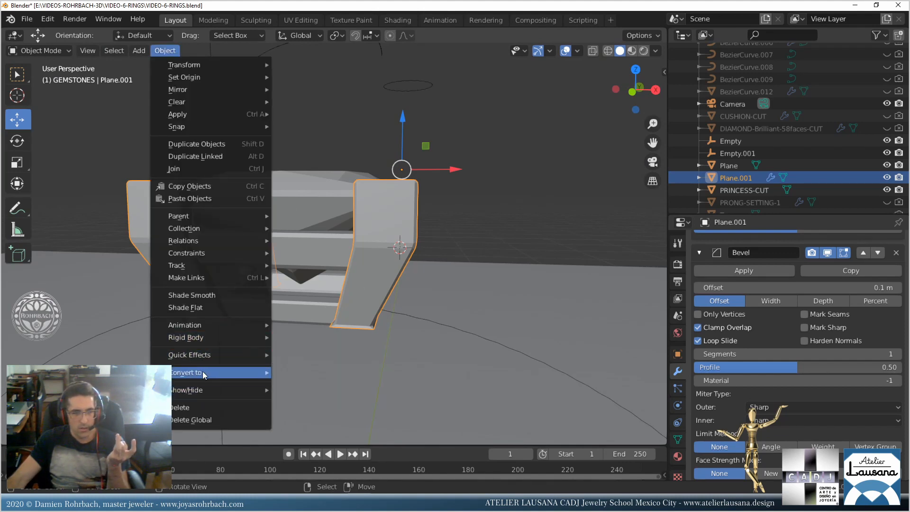
mouse_move(202, 372)
click(371, 388)
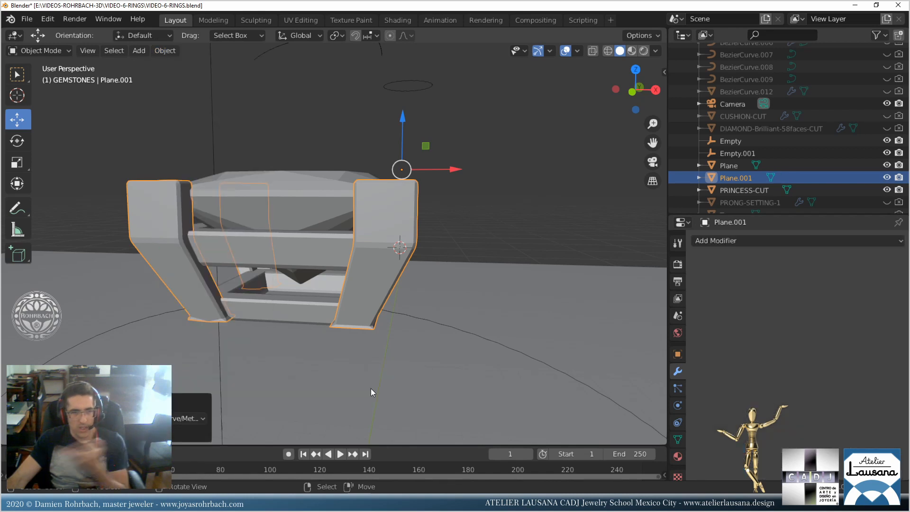
shift+click(317, 262)
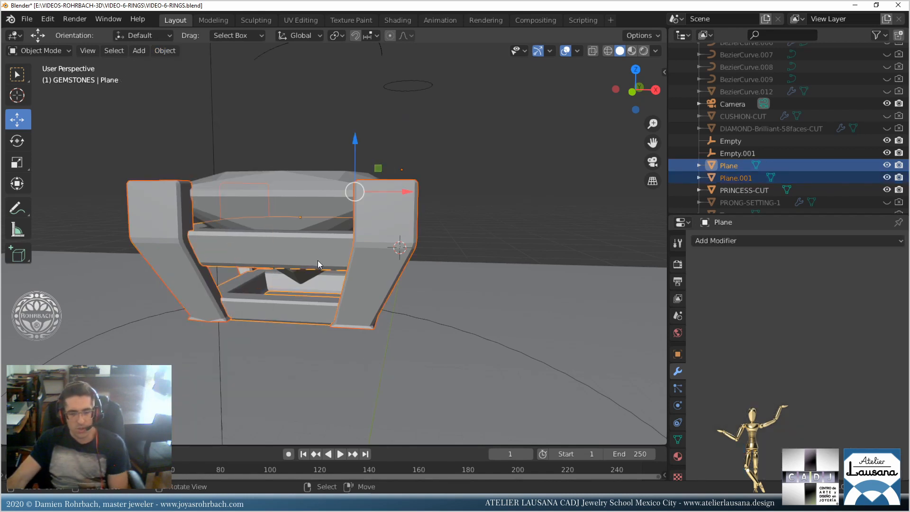
Join the two selected setting parts into one object, save the file and apply all transforms to it.
key(ctrl+j)
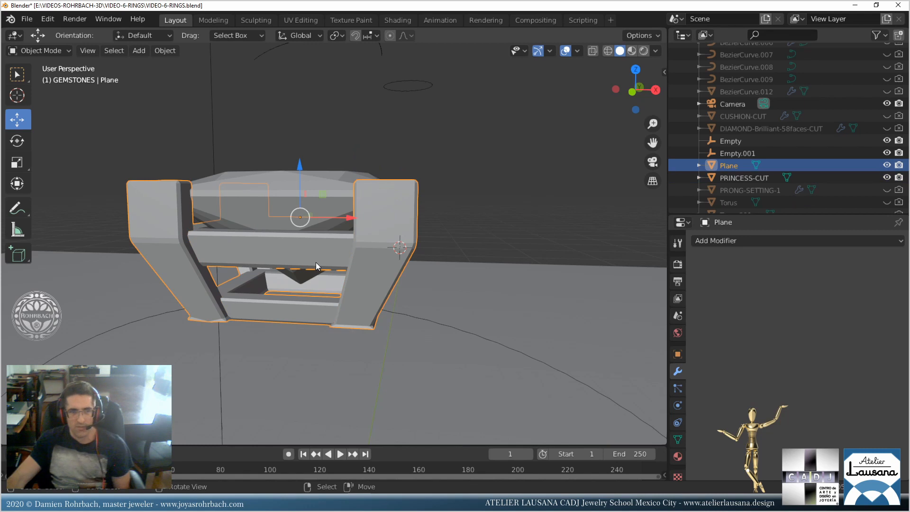
key(ctrl+s)
key(ctrl+a)
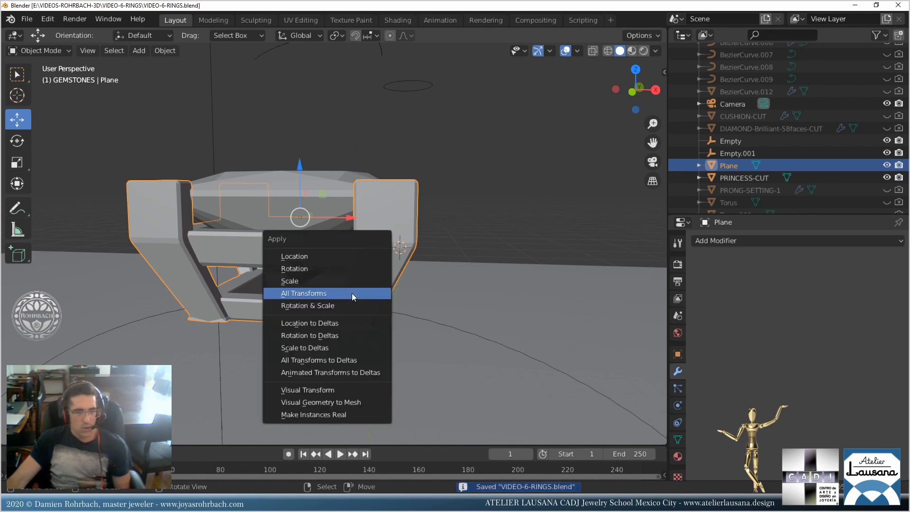
click(331, 298)
Add an Array modifier to the joined setting, with Relative Offset disabled and Object Offset enabled.
scroll(331, 298, down, 8)
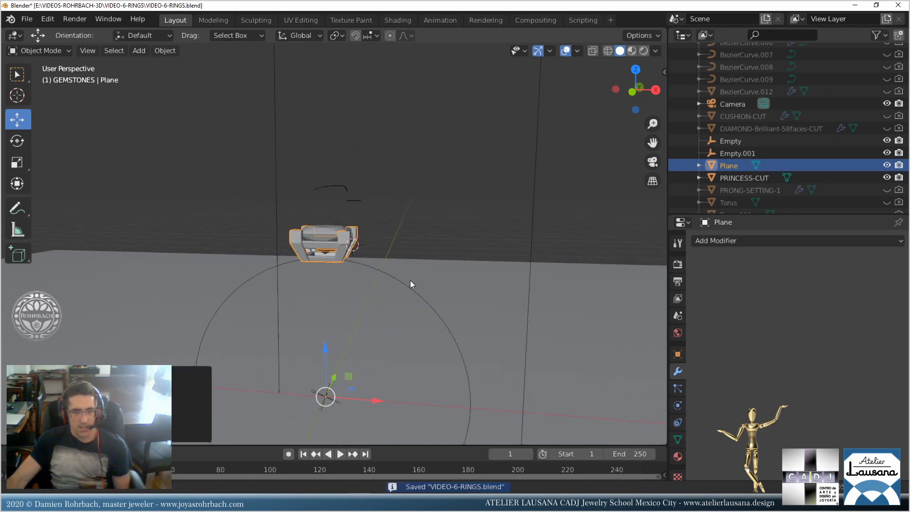
shift+middle_drag(410, 280, 409, 249)
click(718, 241)
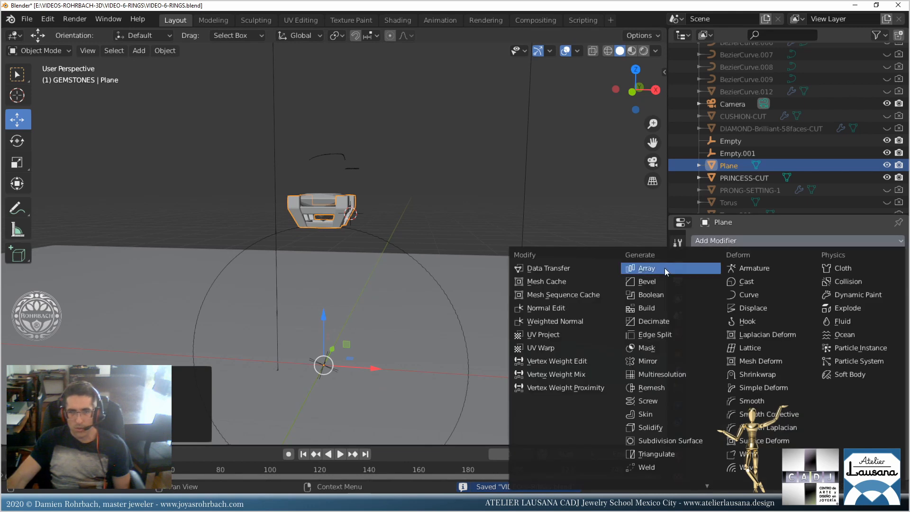
click(673, 267)
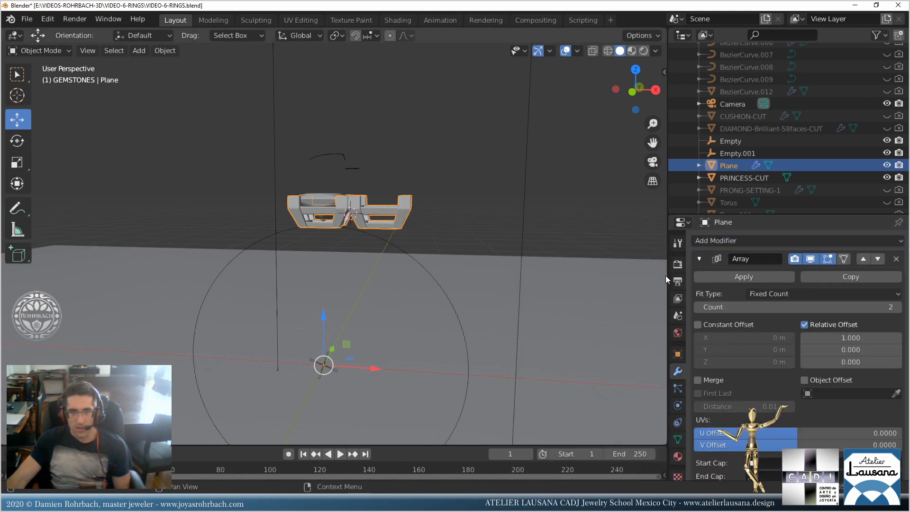
click(805, 326)
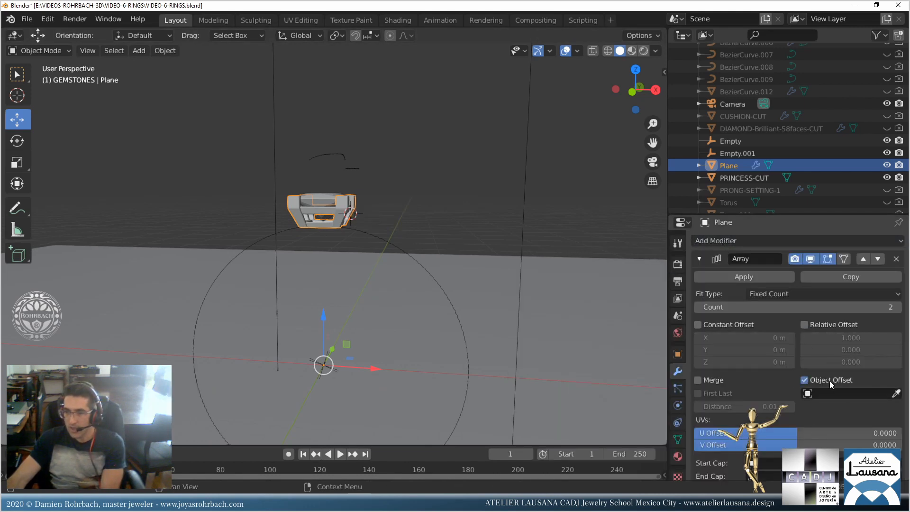
Try Empty.001 and Empty as the offset object of the setting's array.
click(819, 393)
scroll(818, 374, down, 8)
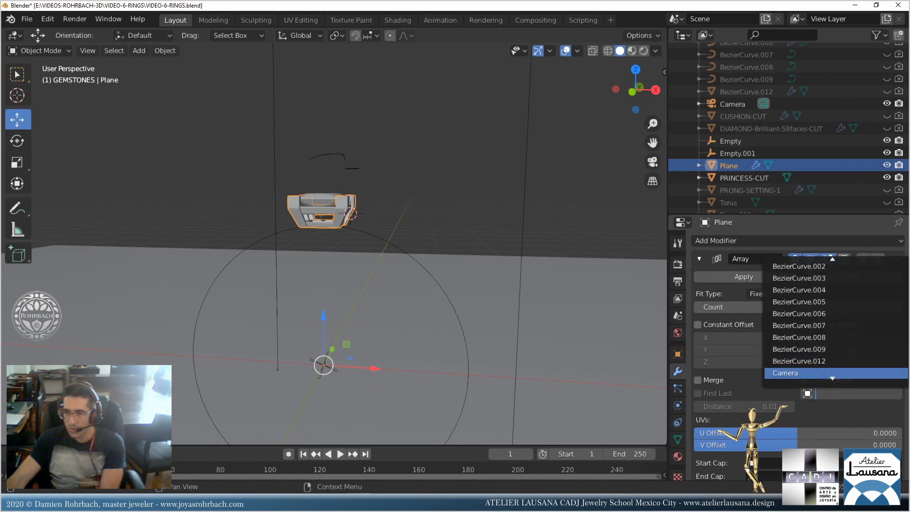
click(805, 314)
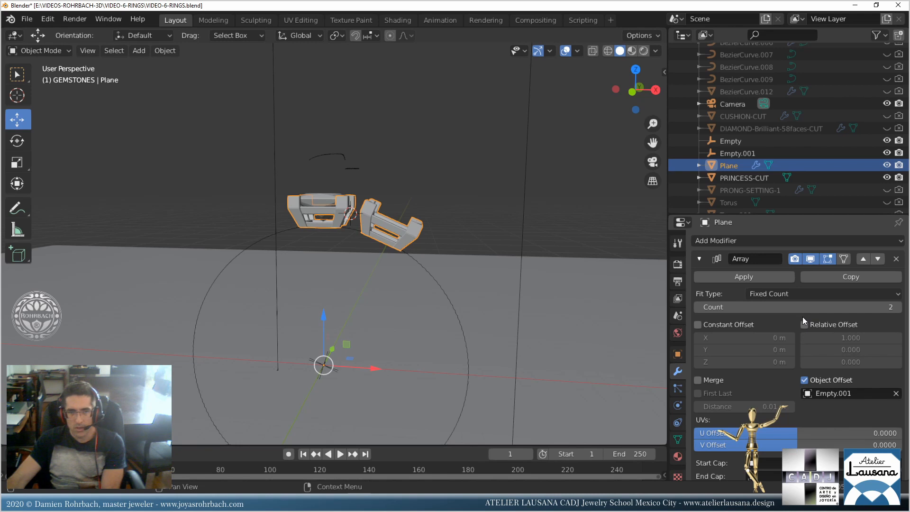
click(833, 395)
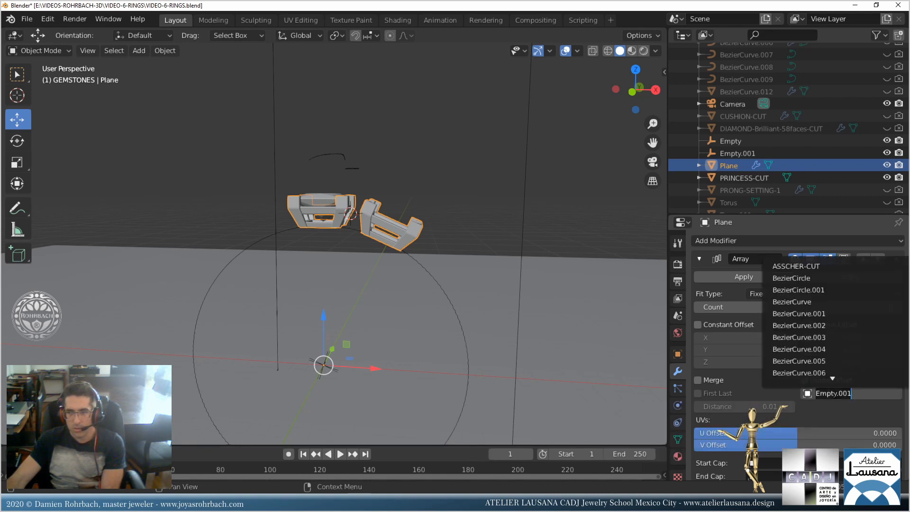
scroll(825, 368, down, 8)
click(795, 348)
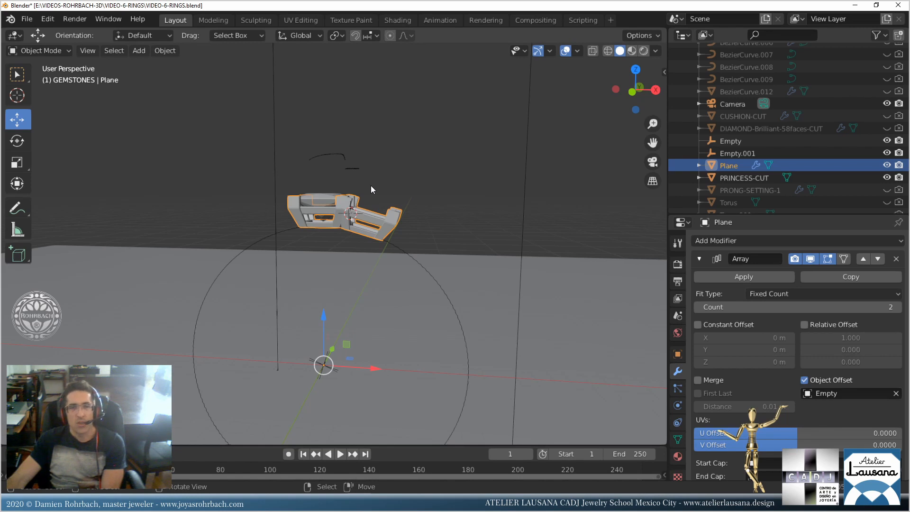
scroll(371, 187, up, 2)
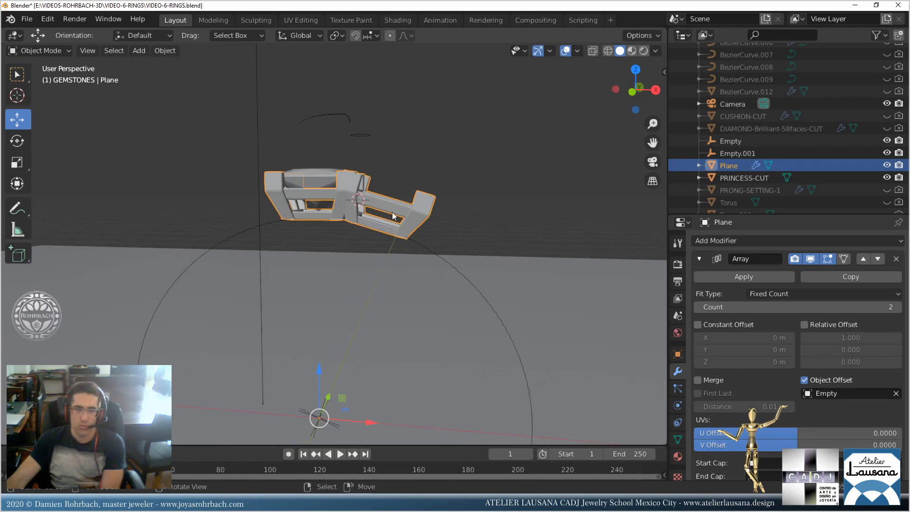
Duplicate Empty in place and assign the copy, Empty.002, as the offset object of the setting's array.
click(751, 141)
key(shift+d)
right_click(518, 179)
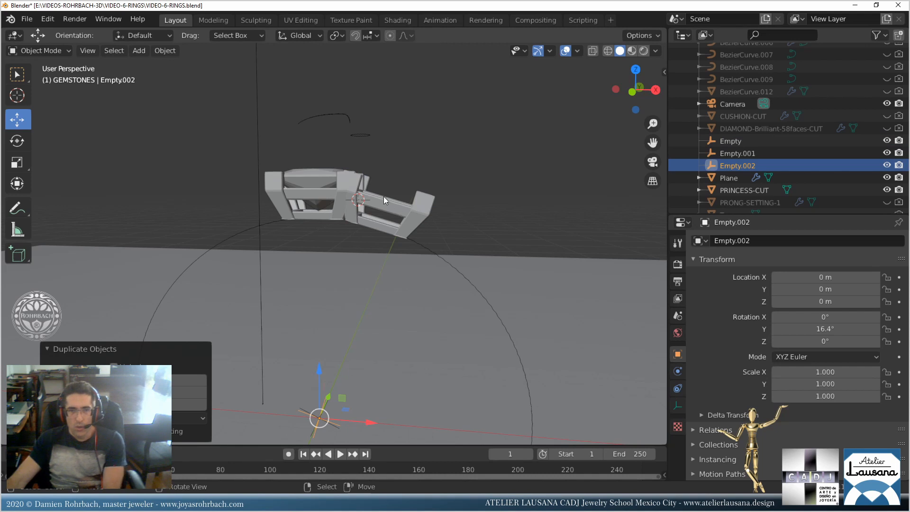
click(328, 192)
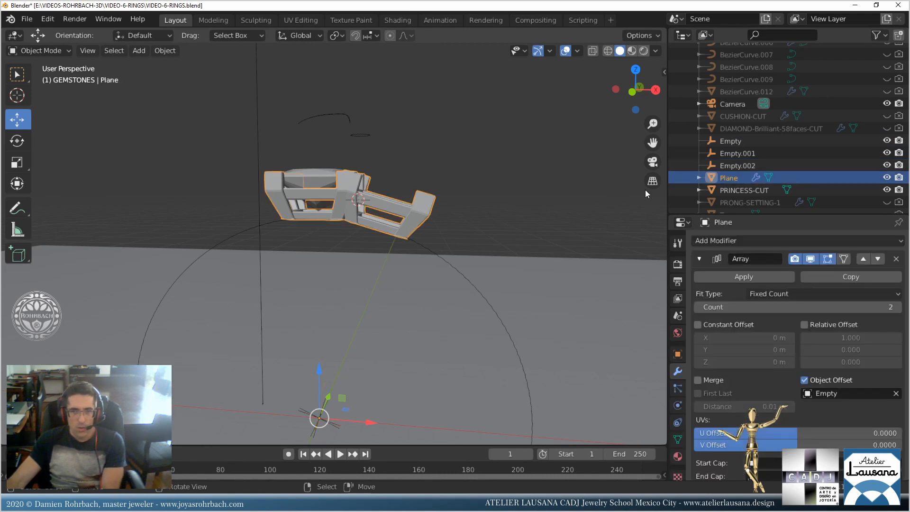
click(827, 394)
scroll(842, 355, down, 5)
click(805, 361)
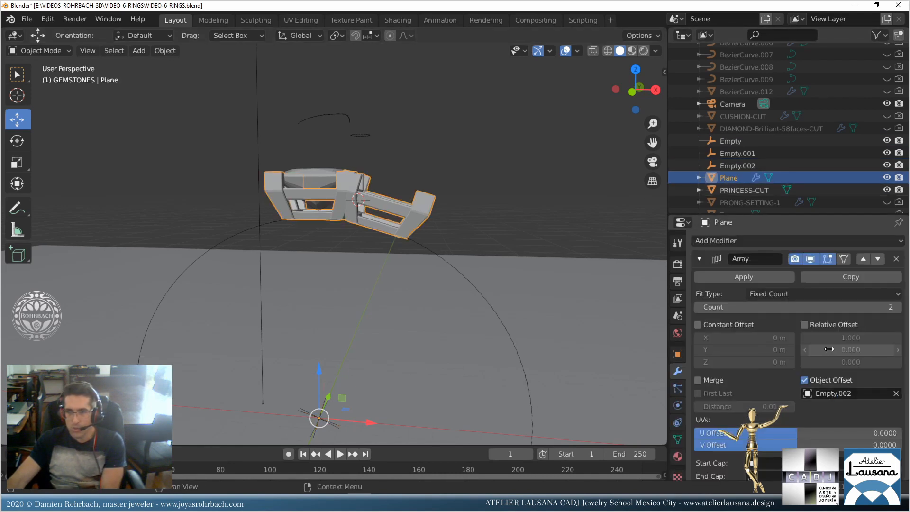
Rotate Empty.002 in the front view to about 18.9° around Y, spacing the arrayed settings slightly further apart.
click(755, 167)
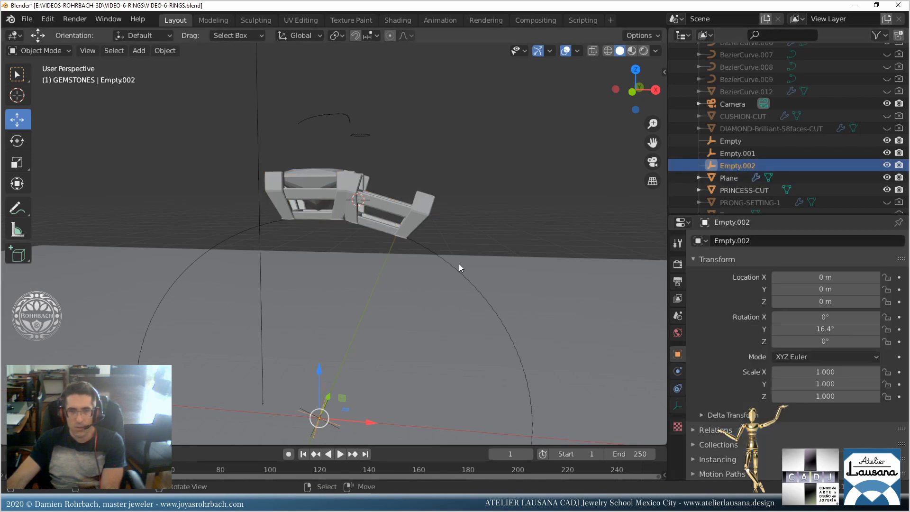
key(KP_1)
key(r)
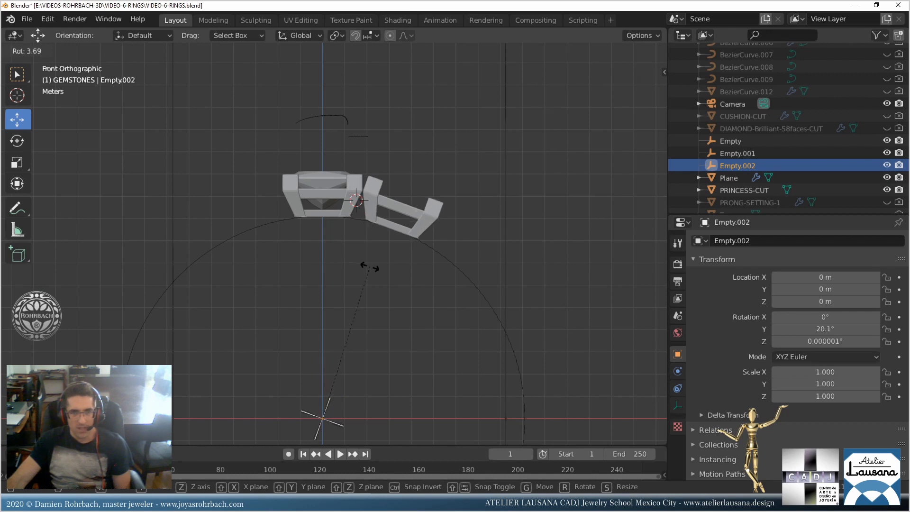
click(365, 267)
scroll(467, 218, down, 3)
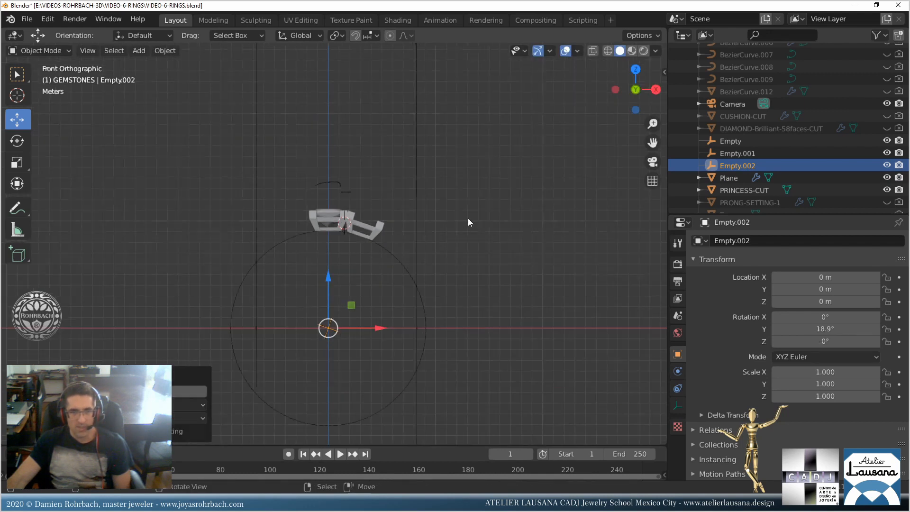
middle_drag(467, 218, 454, 247)
scroll(428, 245, up, 3)
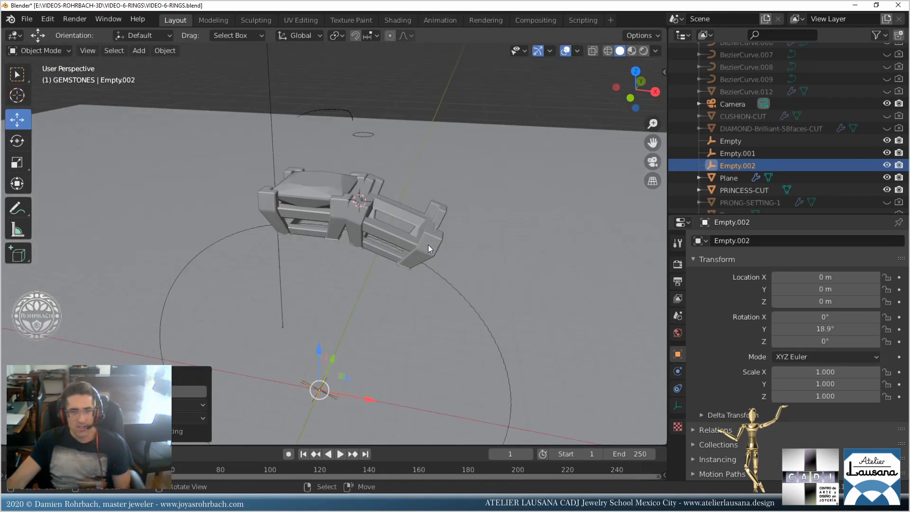
Set the setting's array count to 19 to complete the ring, and save the file.
click(425, 254)
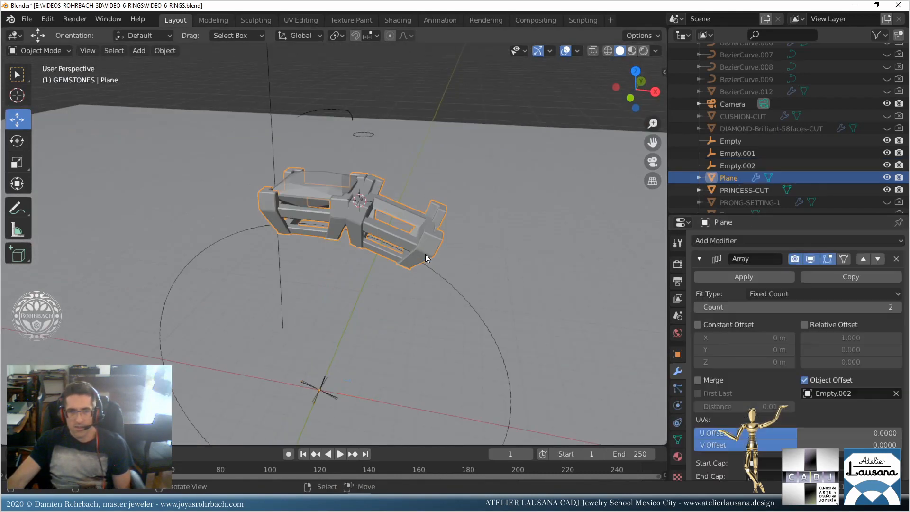
mouse_move(811, 307)
mouse_down()
mouse_move(839, 308)
mouse_move(810, 307)
mouse_up()
click(810, 307)
text(18)
key(Return)
middle_drag(355, 303, 380, 257)
key(KP_1)
scroll(359, 294, up, 2)
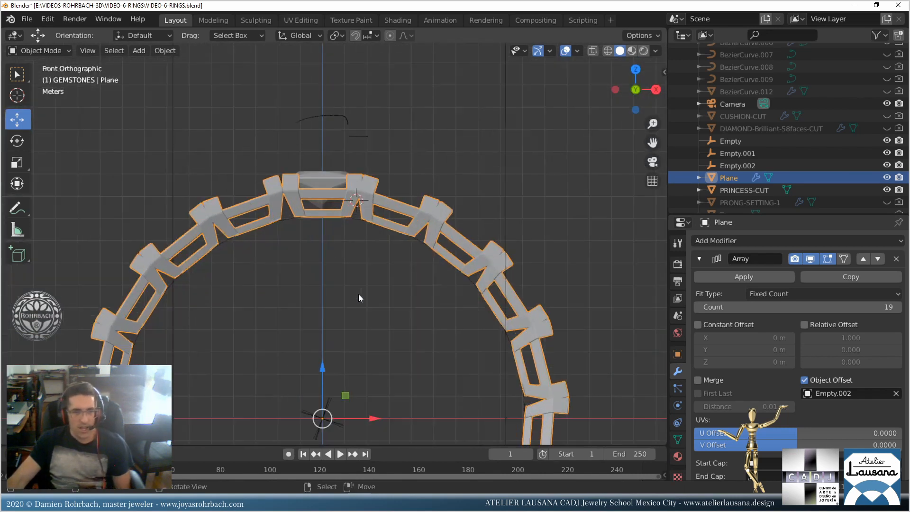
key(ctrl+s)
Set the Y rotation of Empty.002 to 18.95°.
shift+middle_drag(390, 331, 395, 324)
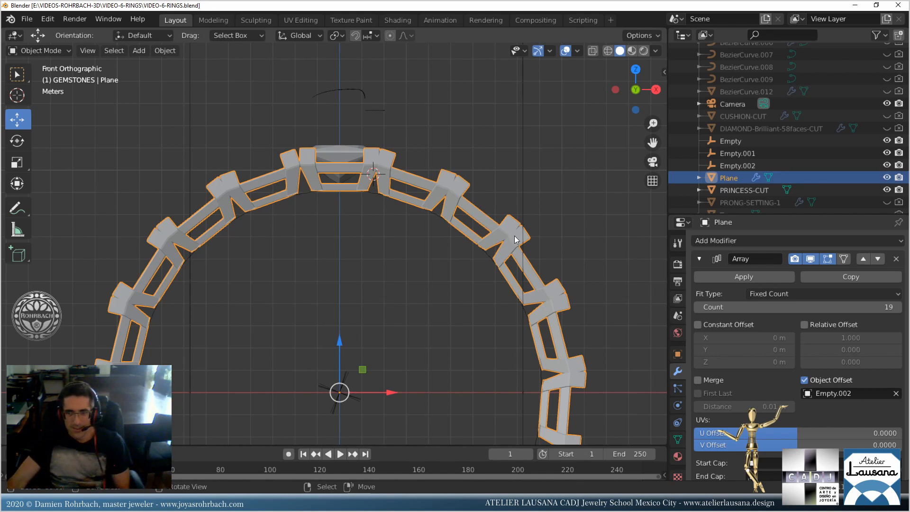
click(734, 164)
key(n)
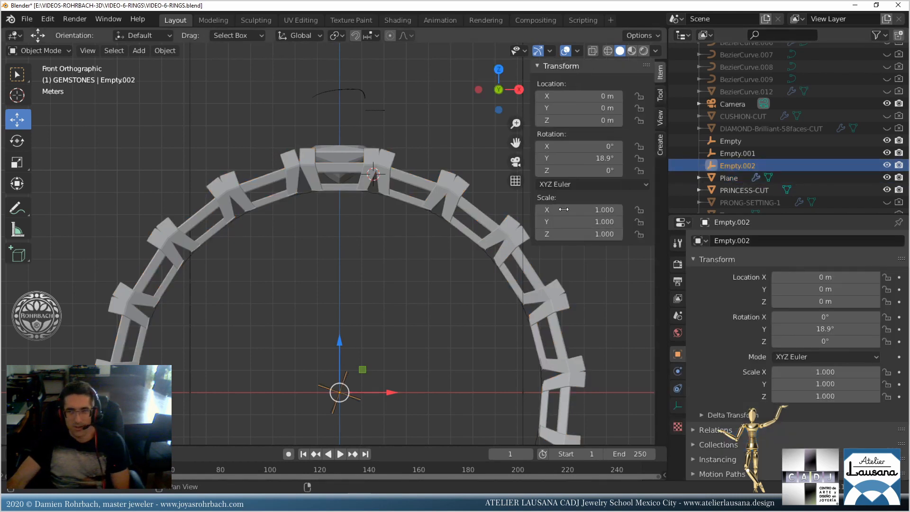
click(574, 158)
text(18.)
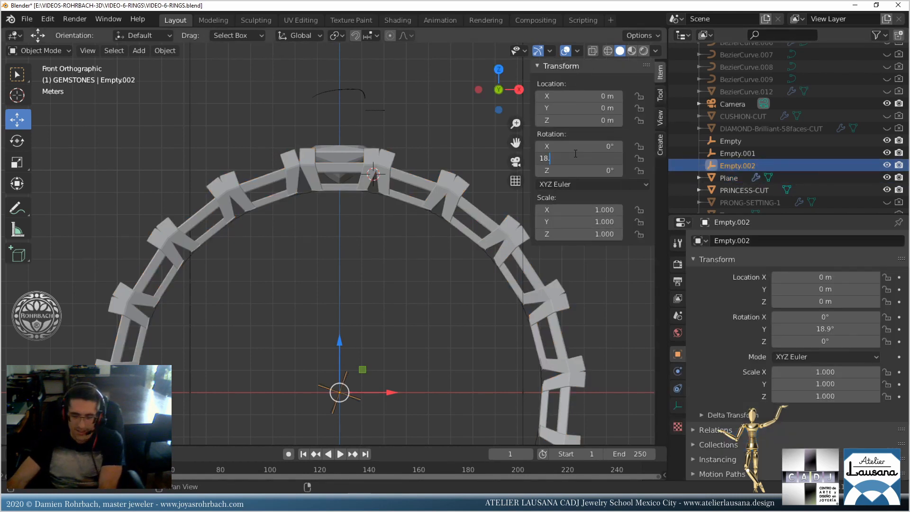
text(95)
key(Return)
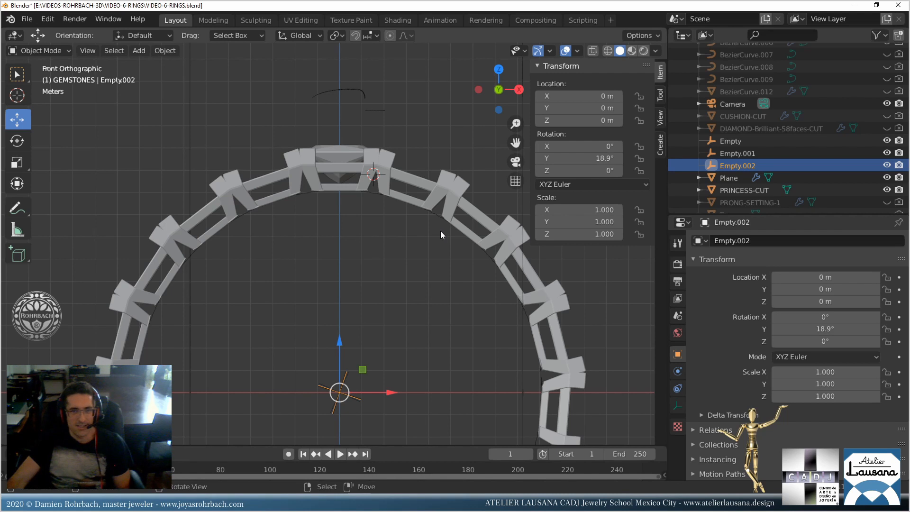
Save the file and add an Array modifier with a count of 19 to the PRINCESS-CUT gemstone.
middle_drag(440, 237, 338, 200)
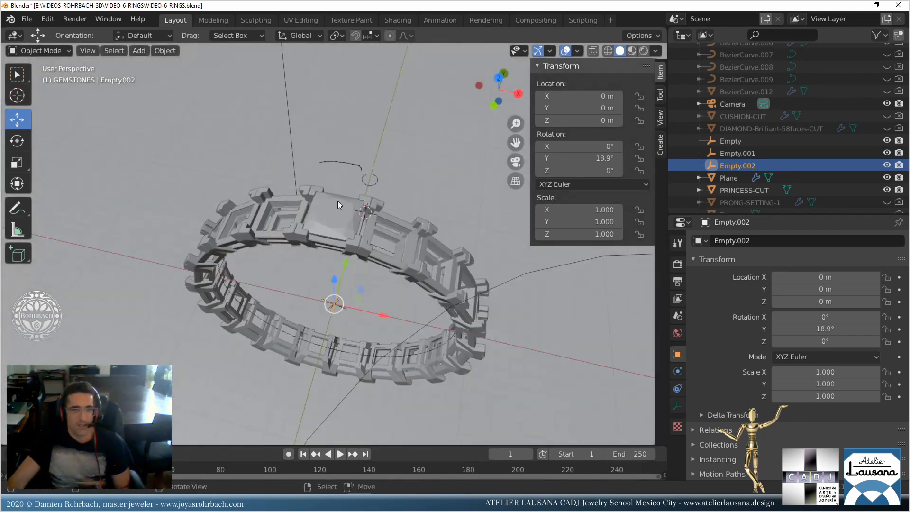
click(337, 200)
key(ctrl+s)
click(718, 241)
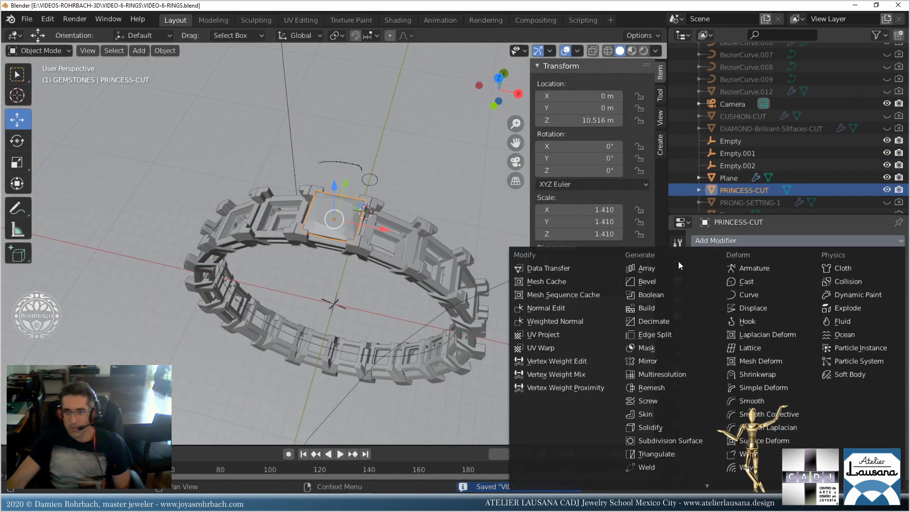
click(663, 269)
click(788, 306)
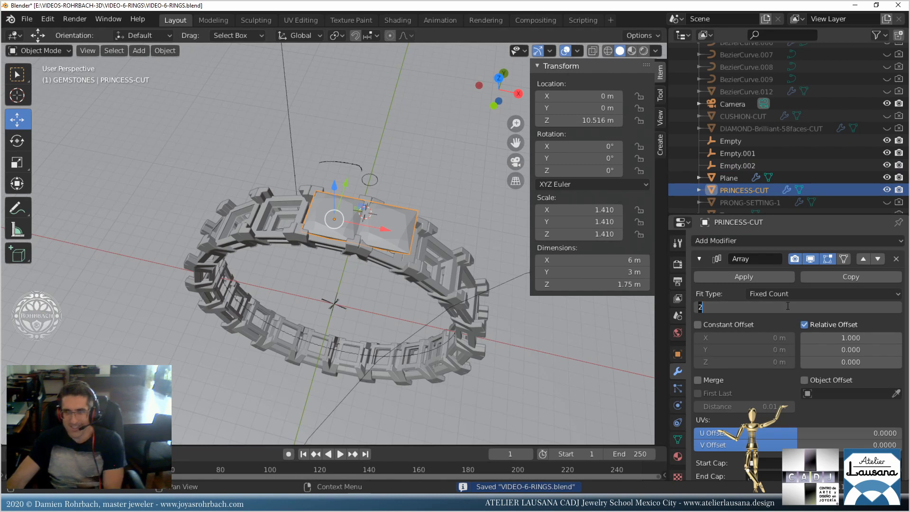
key(Return)
Switch the gemstone's array from Relative Offset to Object Offset, with Empty.002 as the offset object.
click(805, 325)
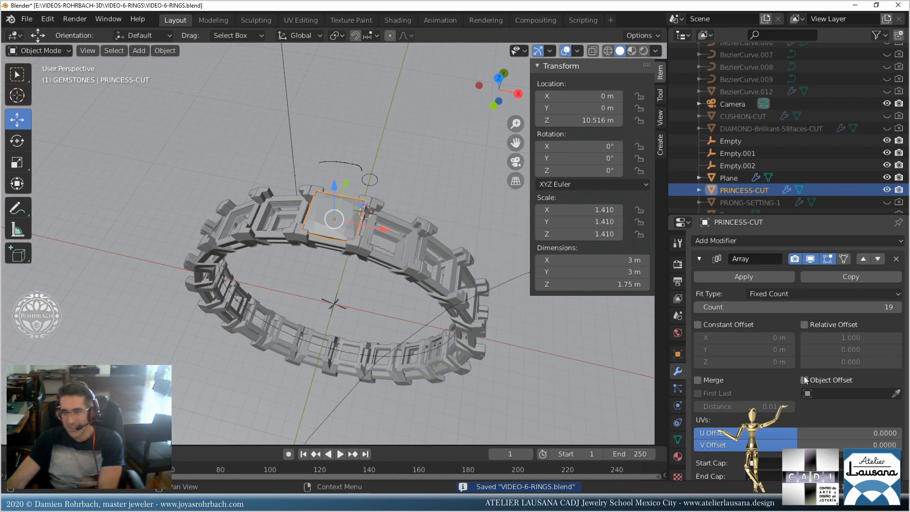
click(805, 379)
click(834, 394)
scroll(808, 354, down, 4)
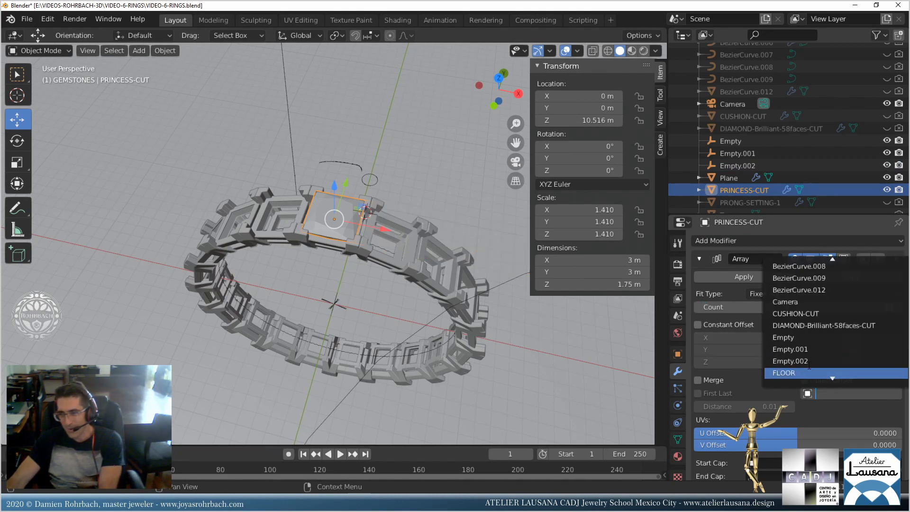
click(803, 359)
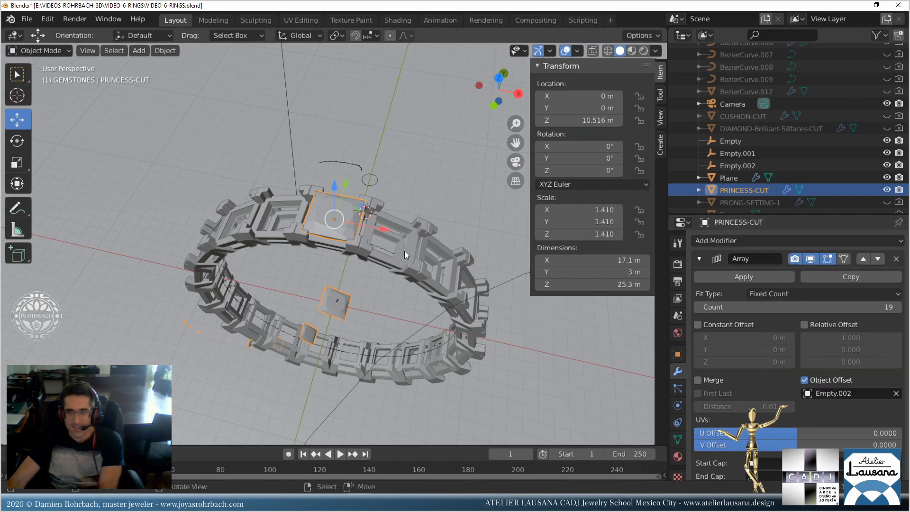
Save the file and apply all transforms to the PRINCESS-CUT gemstone so its array follows the ring.
key(ctrl+a)
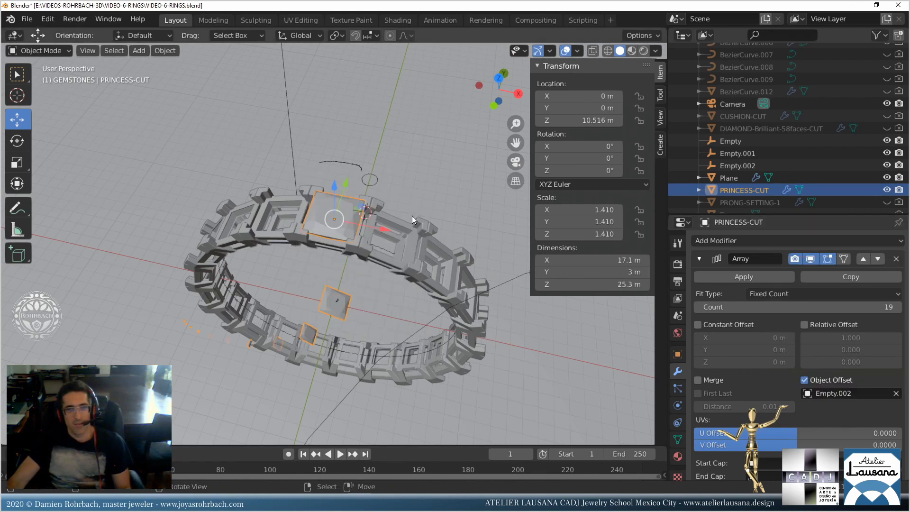
middle_drag(411, 216, 86, 304)
scroll(402, 215, up, 4)
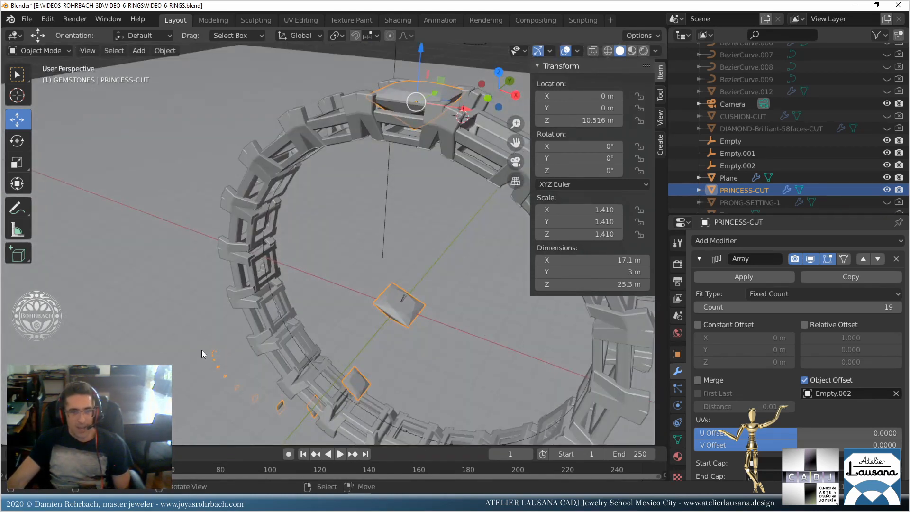
key(n)
scroll(389, 254, down, 5)
scroll(376, 265, up, 5)
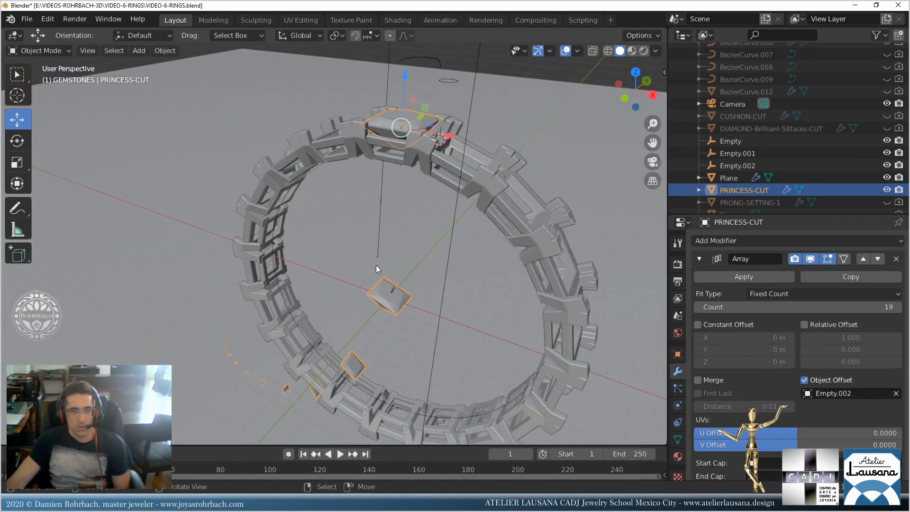
key(ctrl+s)
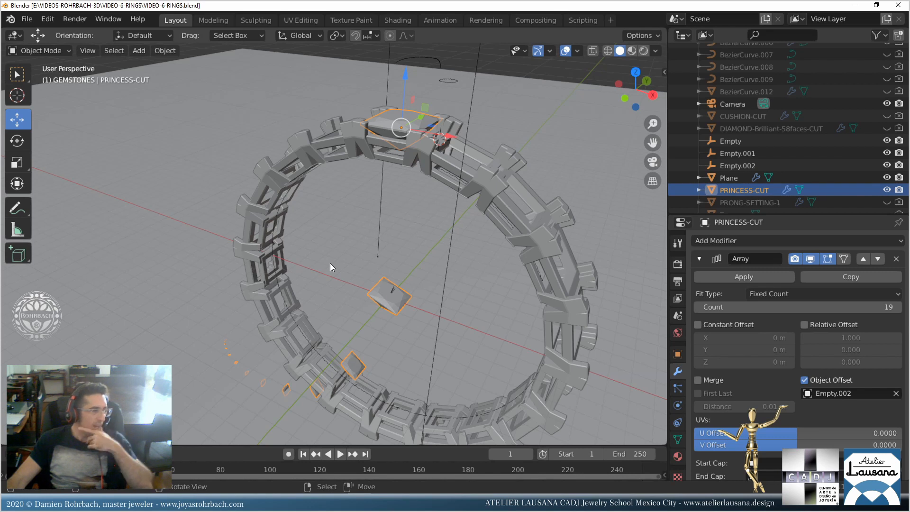
key(ctrl+a)
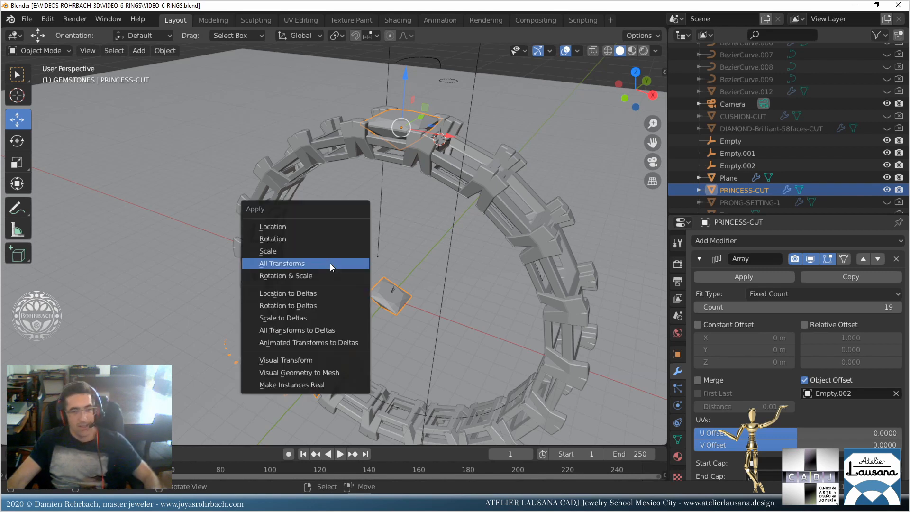
click(322, 263)
middle_drag(342, 265, 399, 181)
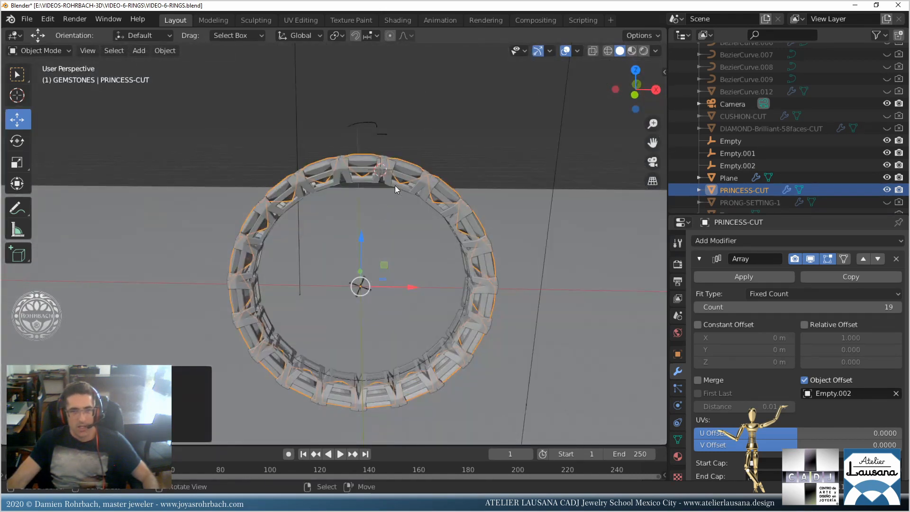
Assign the METAL material to the ring's arrayed setting, Plane, and save the file.
click(394, 186)
middle_drag(519, 315, 417, 216)
scroll(445, 246, up, 3)
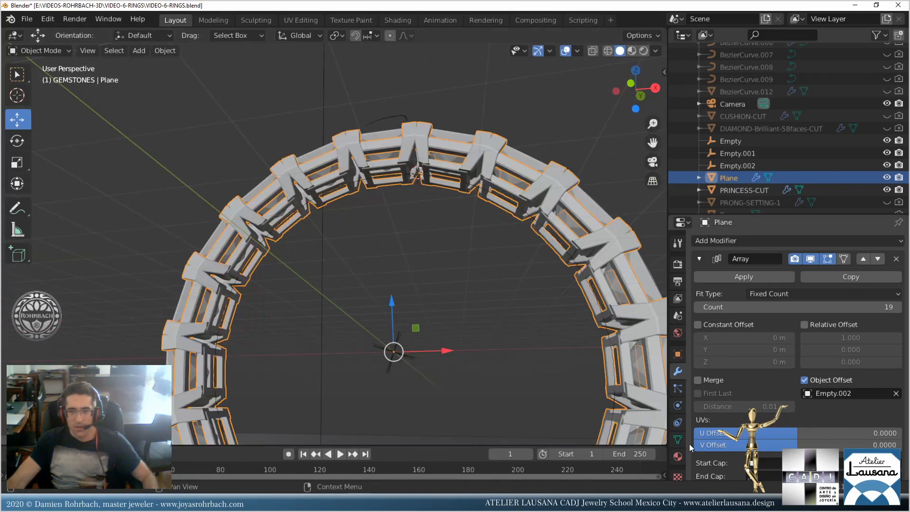
click(678, 456)
click(699, 280)
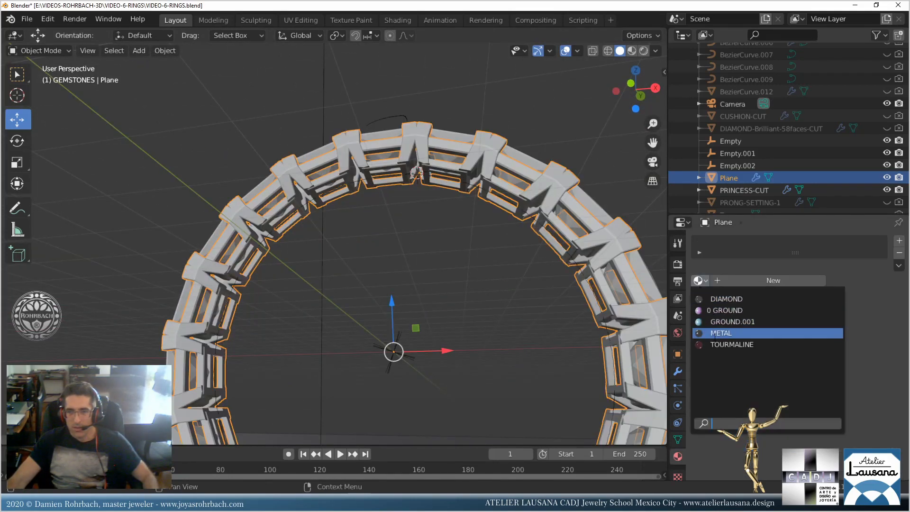
click(715, 333)
middle_drag(304, 228, 324, 254)
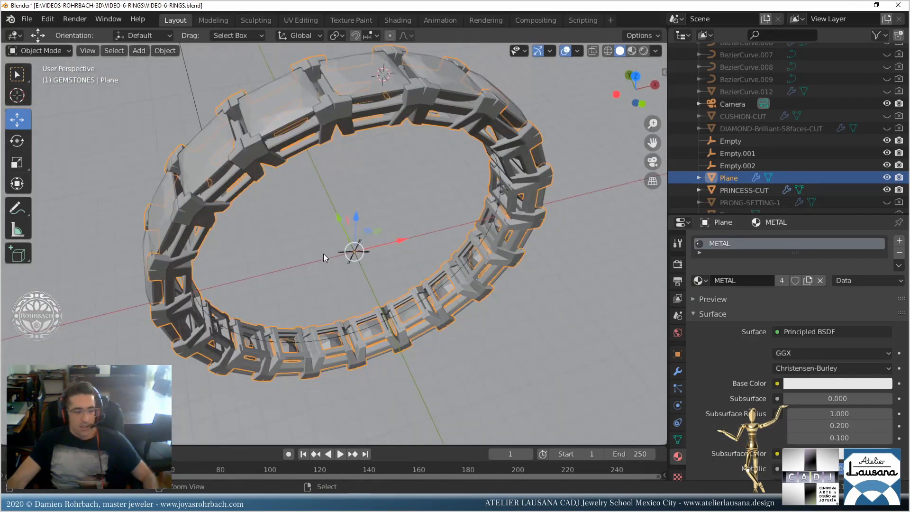
key(ctrl+s)
Inspect the gemstones' material and how the stones sit in the settings around the ring.
middle_drag(442, 165, 391, 241)
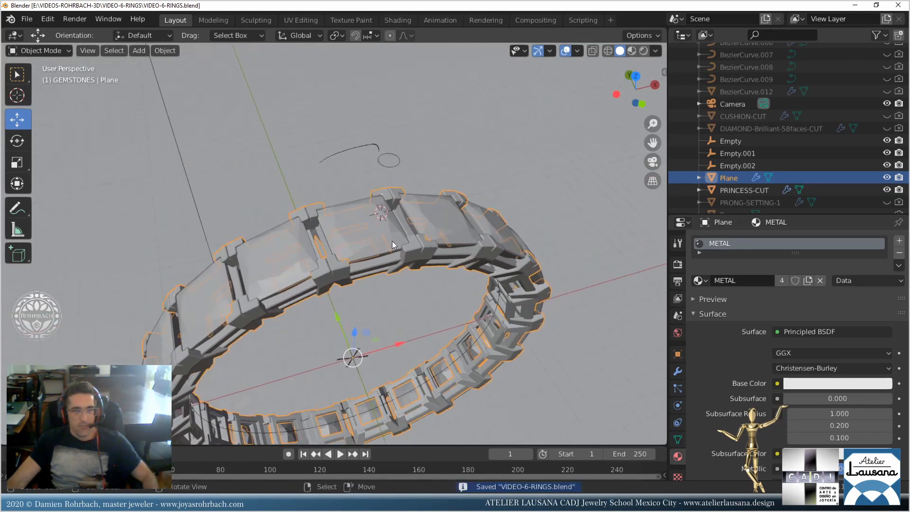
scroll(391, 241, up, 2)
click(434, 210)
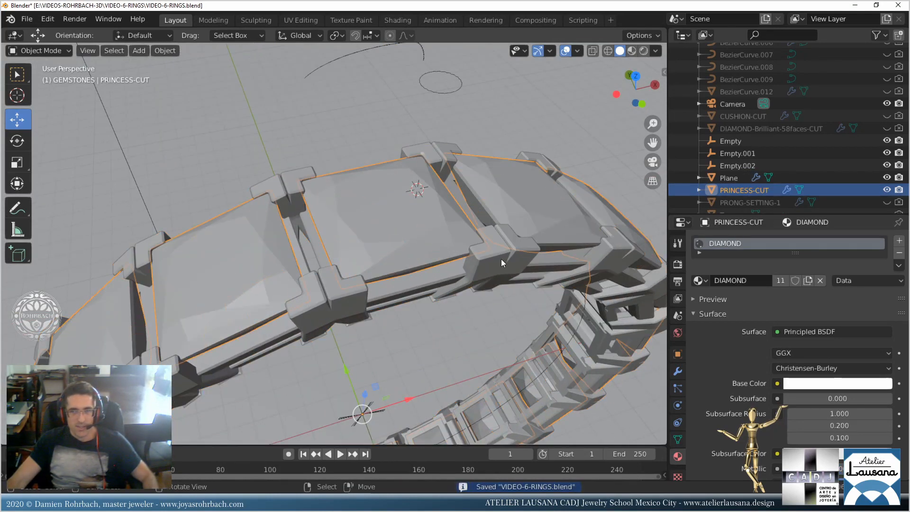
scroll(509, 267, down, 5)
middle_drag(459, 333, 402, 217)
scroll(401, 221, up, 3)
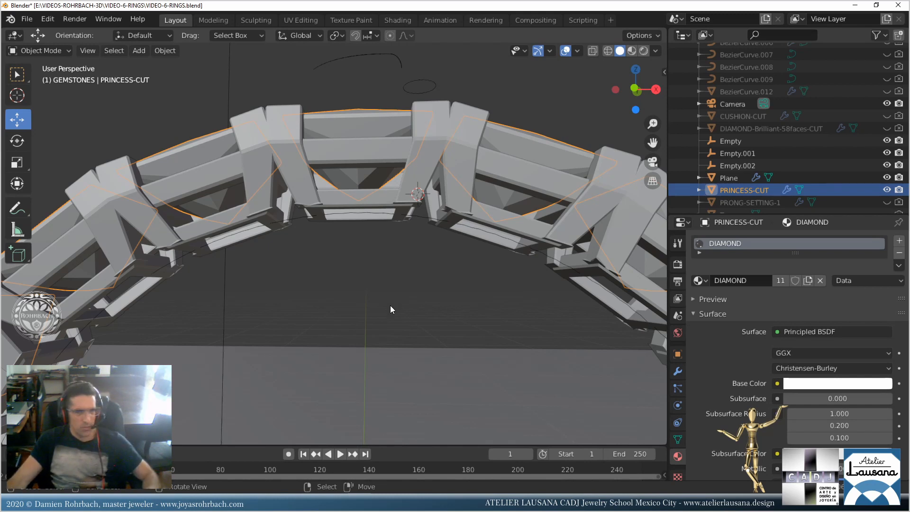
scroll(391, 305, down, 3)
scroll(388, 270, up, 3)
Inspect where the prongs of neighbouring settings meet and show the Array modifier of the setting.
click(381, 196)
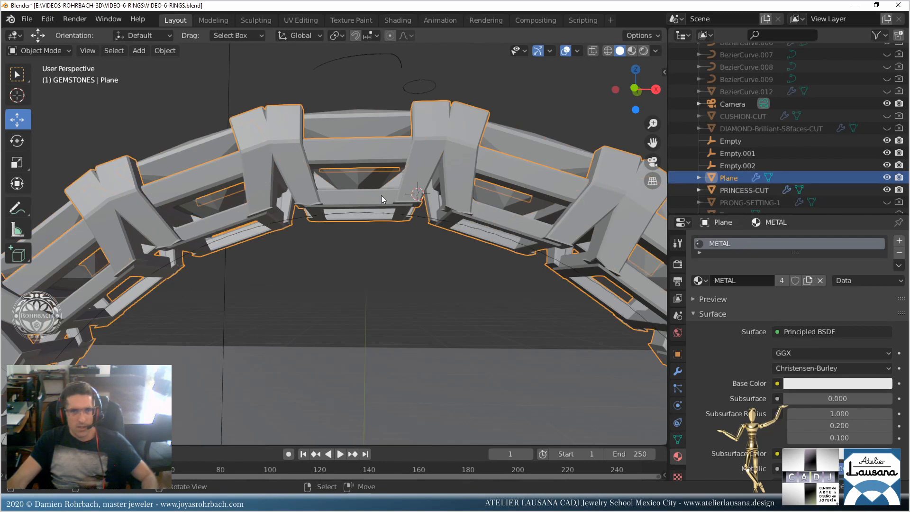
middle_drag(381, 196, 383, 262)
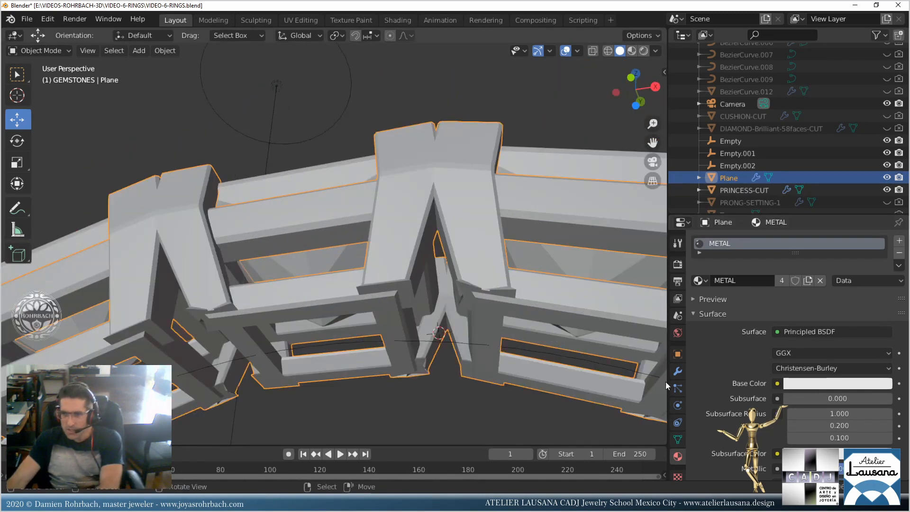
click(678, 371)
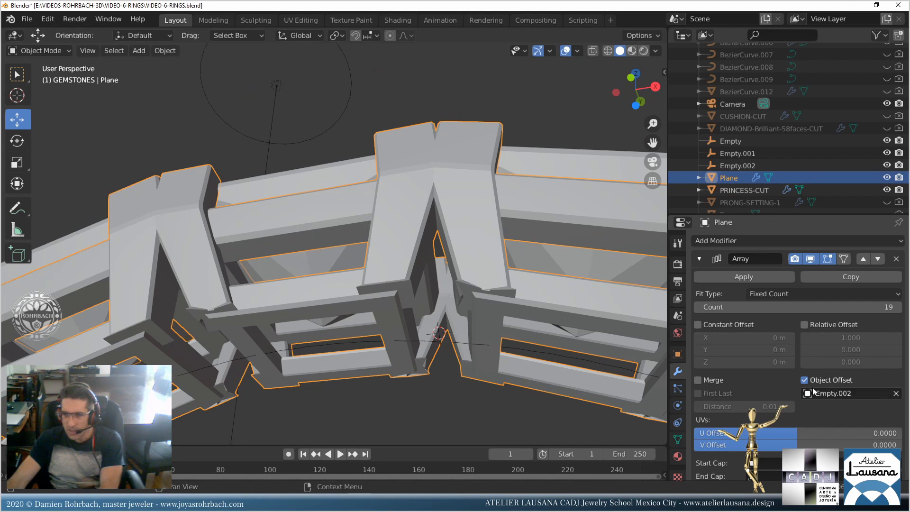
scroll(813, 388, down, 1)
scroll(812, 388, up, 1)
scroll(812, 388, down, 1)
scroll(813, 388, up, 1)
key(Tab)
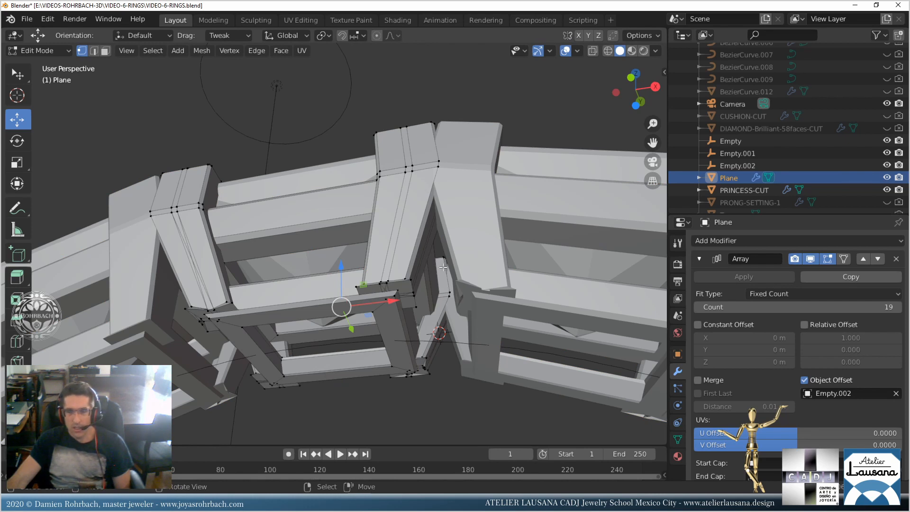
key(Tab)
scroll(443, 267, up, 3)
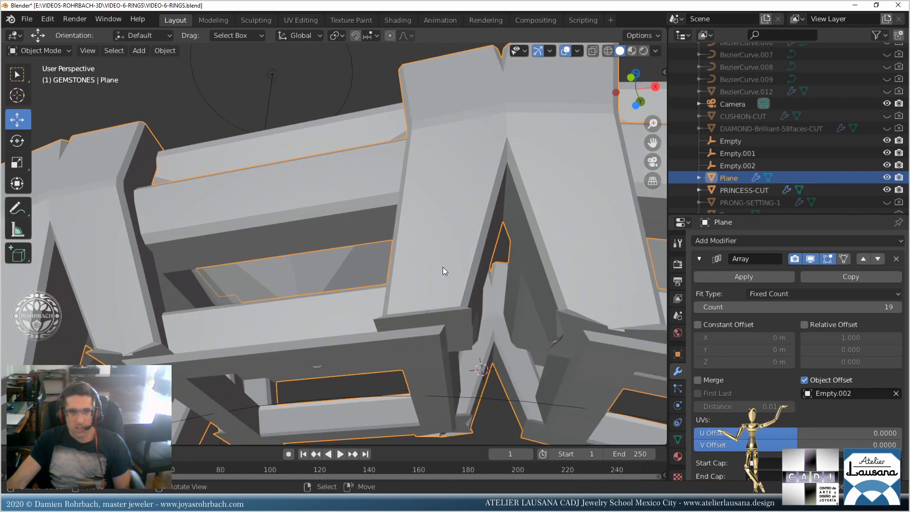
Select the four linked prongs of the original setting and separate them into their own object.
key(Tab)
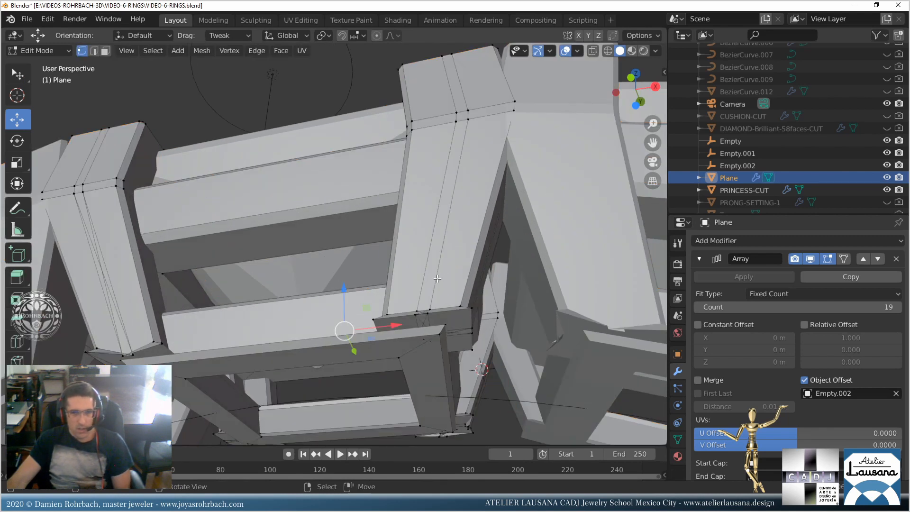
key(l)
middle_drag(430, 308, 439, 363)
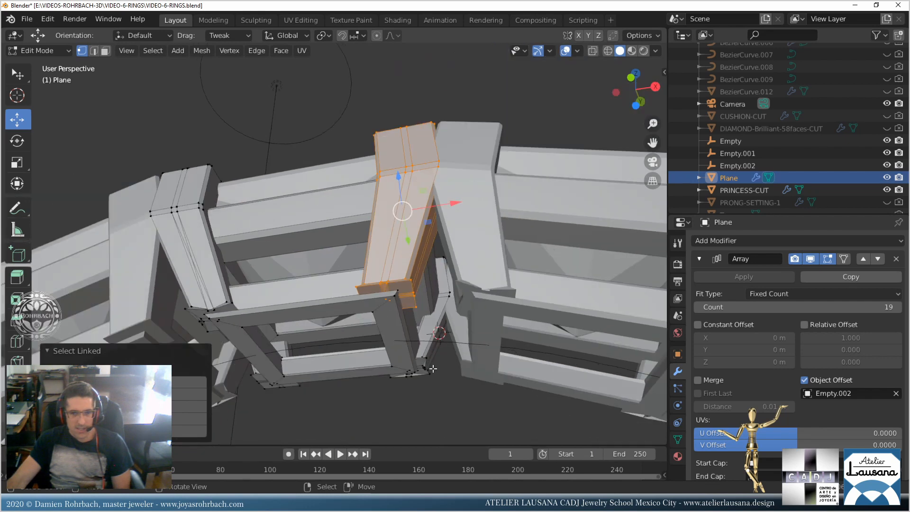
key(l)
key(l)
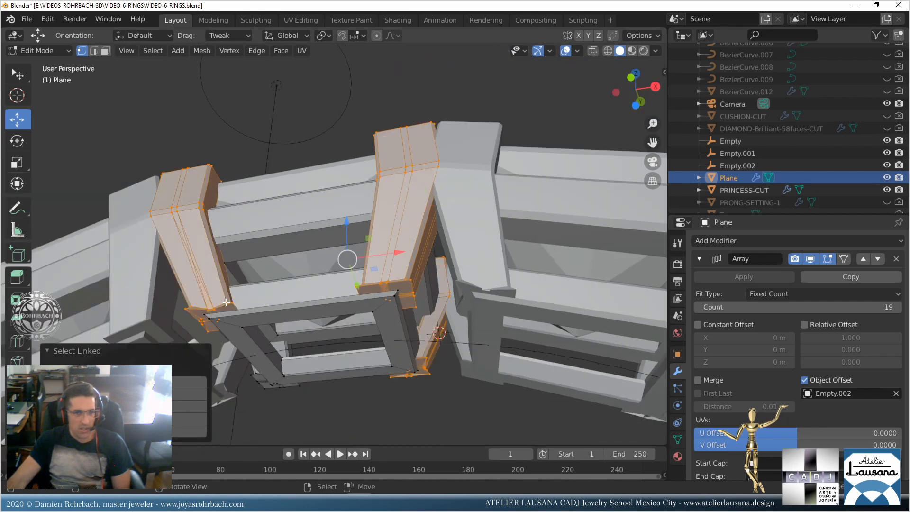
key(l)
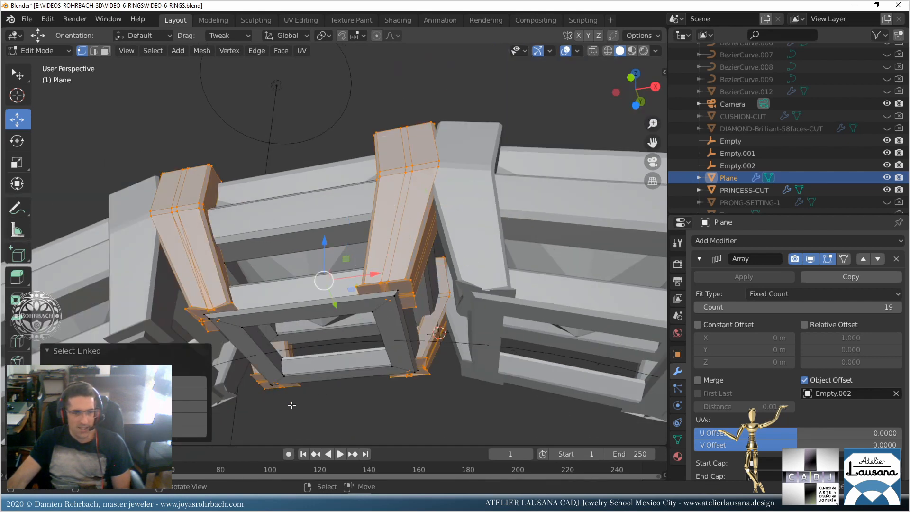
key(p)
click(356, 335)
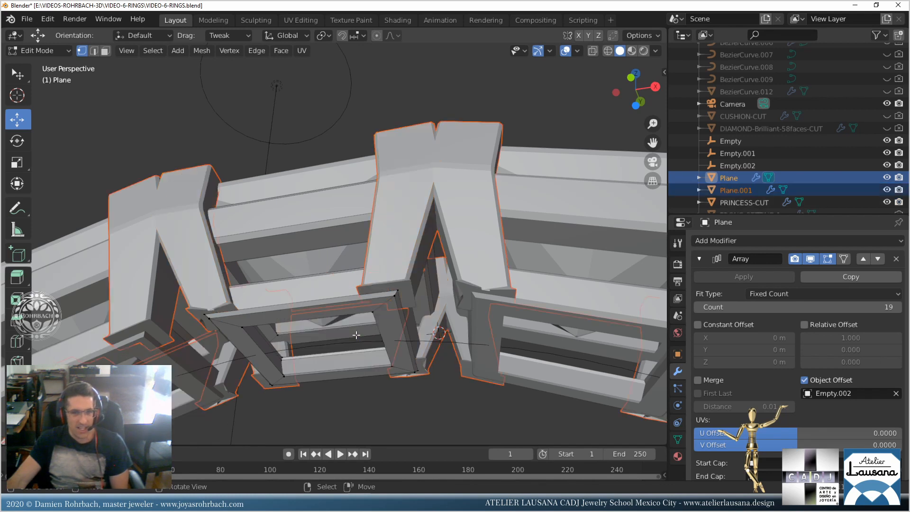
key(Tab)
Turn off the viewport display of the separated prongs' Array modifier and isolate the prongs in local view.
click(406, 240)
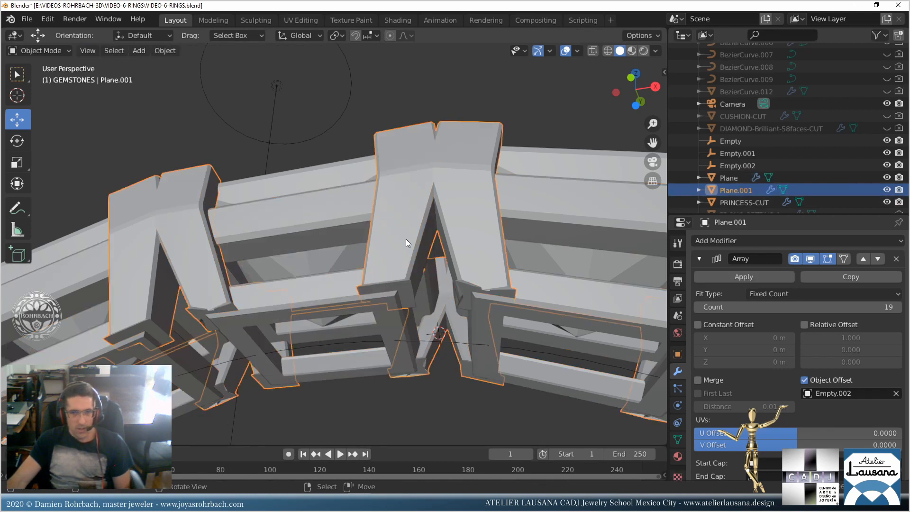
click(814, 260)
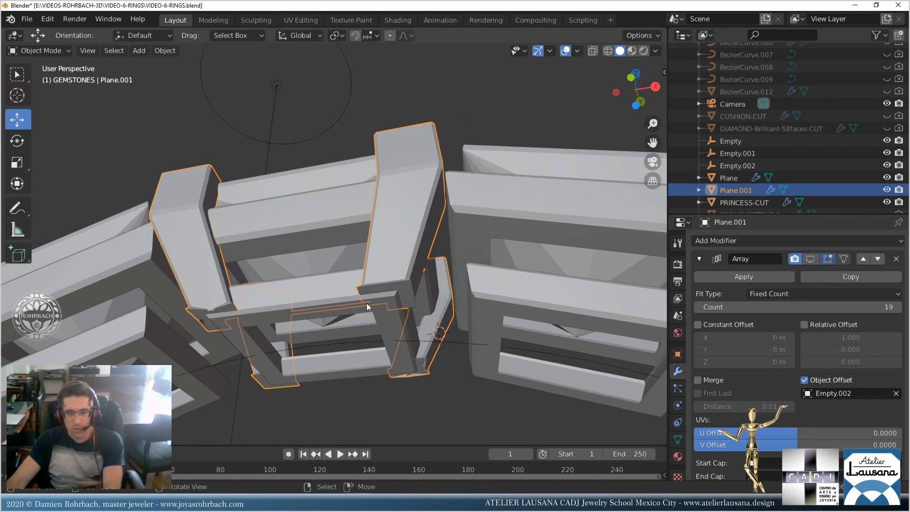
key(KP_Divide)
middle_drag(368, 308, 402, 442)
middle_drag(359, 420, 384, 333)
key(Tab)
key(Tab)
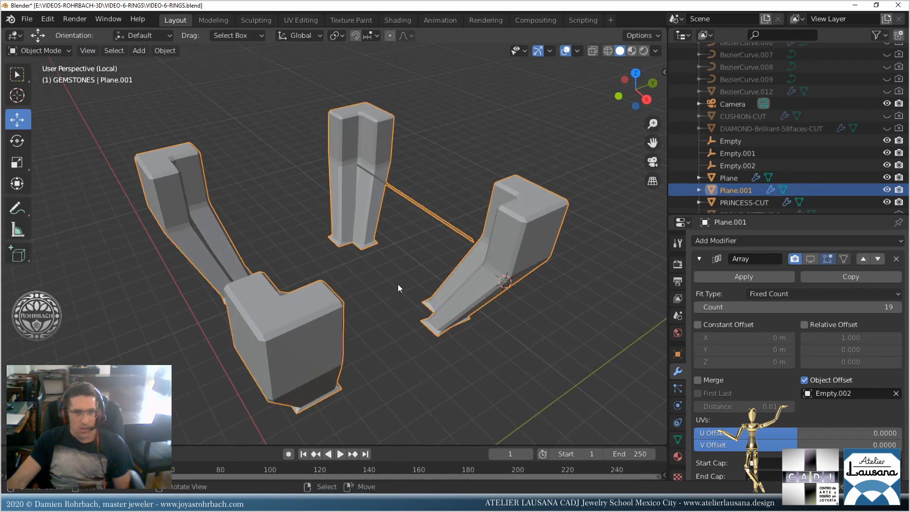
Return to the full scene and examine the prongless setting frames isolated in local view.
key(KP_Divide)
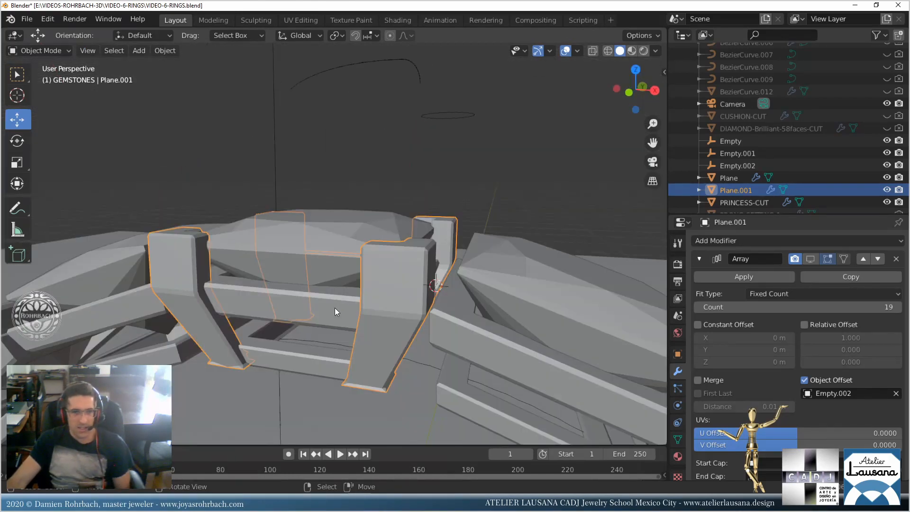
click(335, 308)
scroll(336, 303, down, 5)
middle_drag(425, 203, 423, 246)
key(KP_Divide)
shift+middle_drag(414, 175, 401, 309)
scroll(412, 263, up, 8)
scroll(401, 309, down, 8)
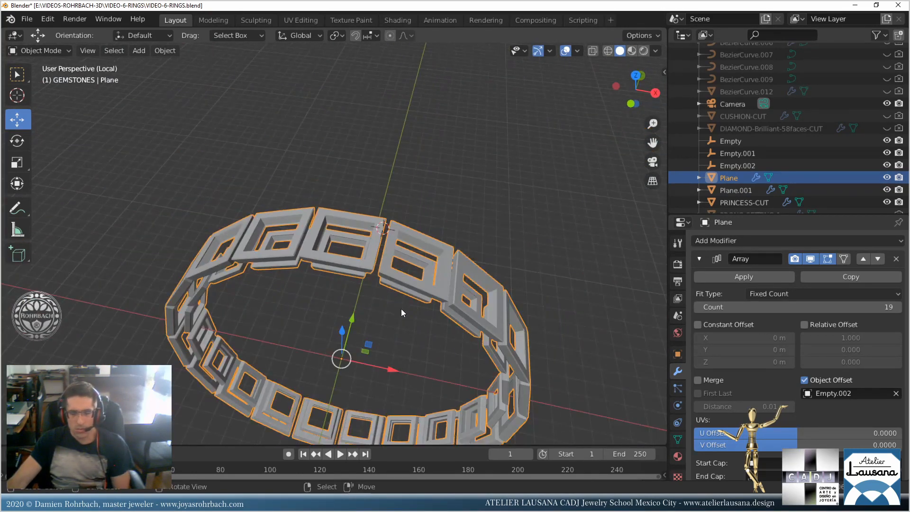
key(KP_Divide)
Isolate the separated prongs again and delete the thin stray bar running between two of them.
click(404, 261)
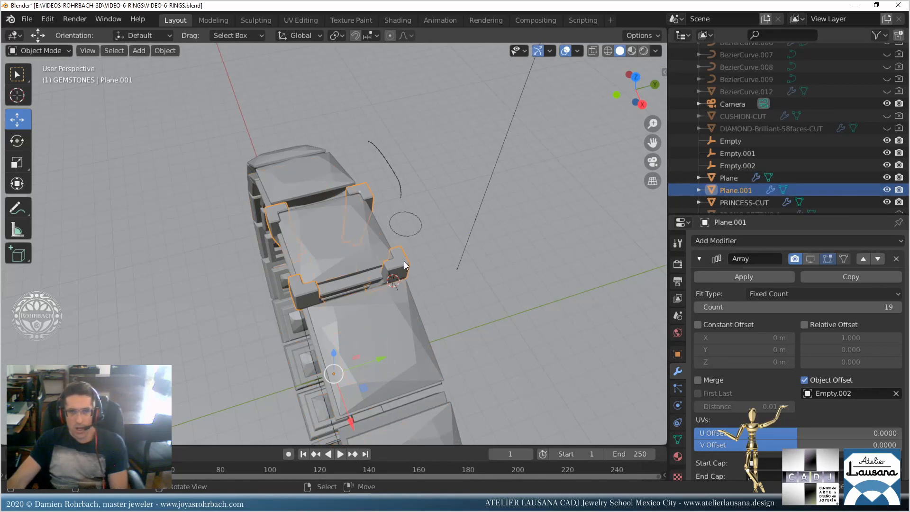
key(KP_Divide)
middle_drag(440, 274, 411, 241)
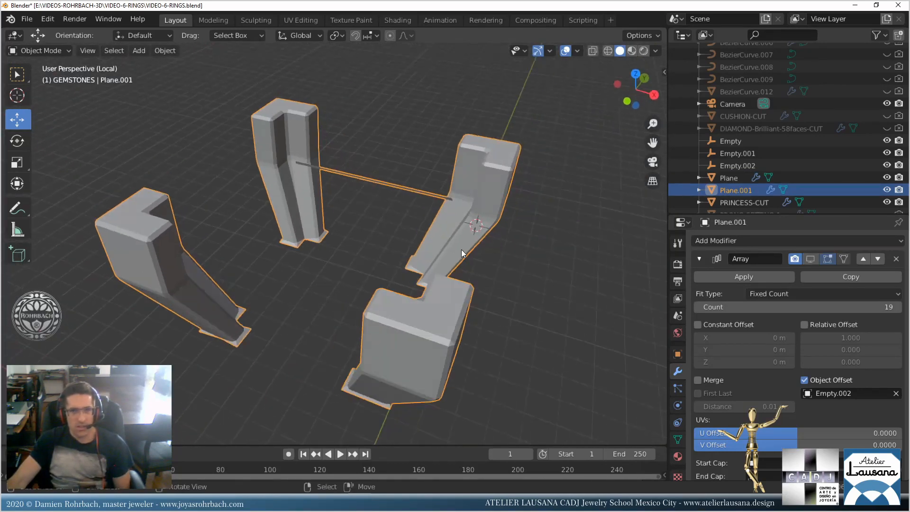
key(Tab)
shift+middle_drag(398, 180, 374, 250)
scroll(374, 250, up, 3)
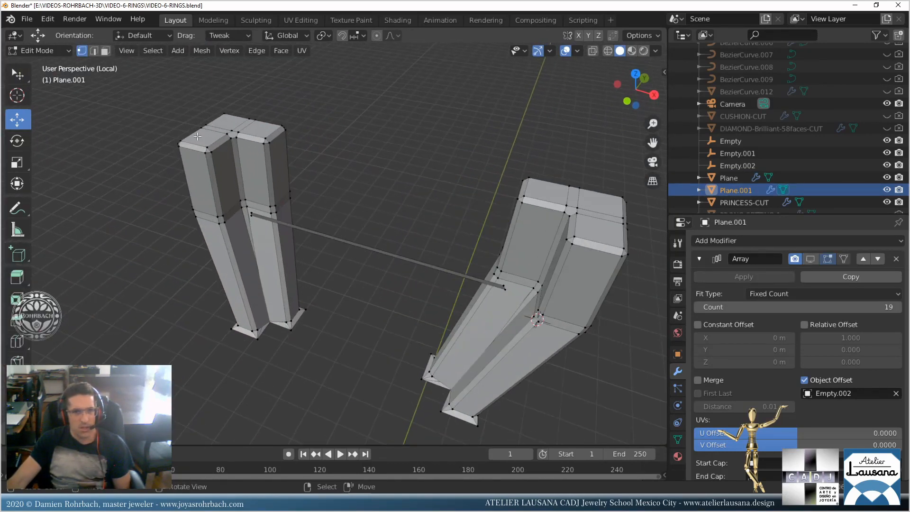
click(105, 52)
scroll(326, 240, up, 2)
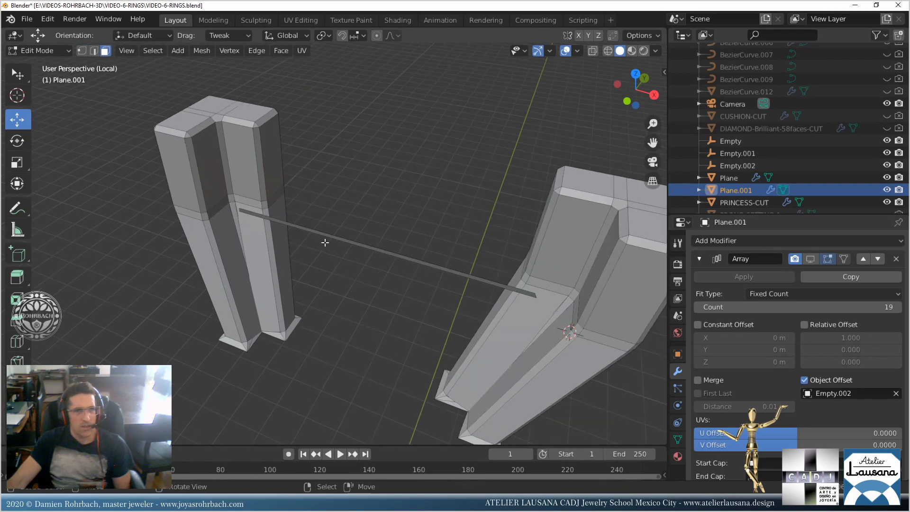
click(356, 241)
key(x)
click(352, 243)
scroll(352, 272, down, 3)
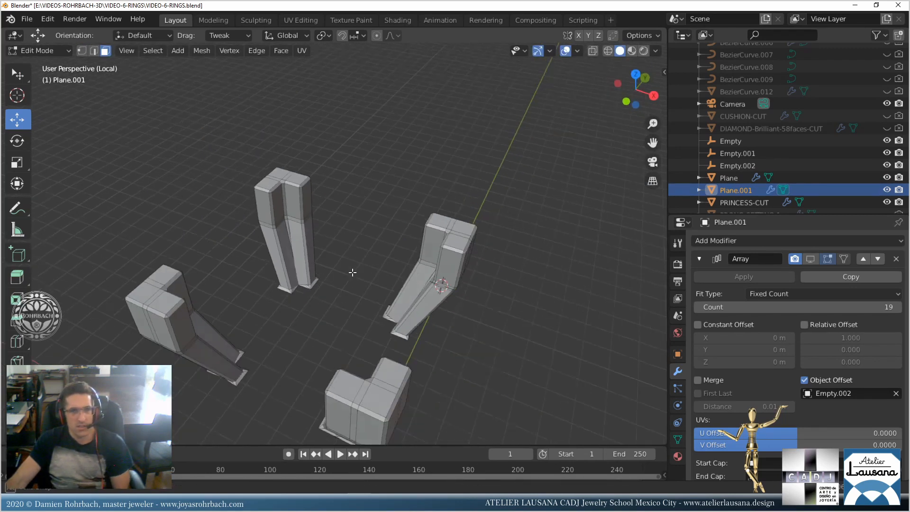
Examine the shape of the separated prongs' lower ends from the side and from below in vertex selection mode.
middle_drag(353, 272, 177, 121)
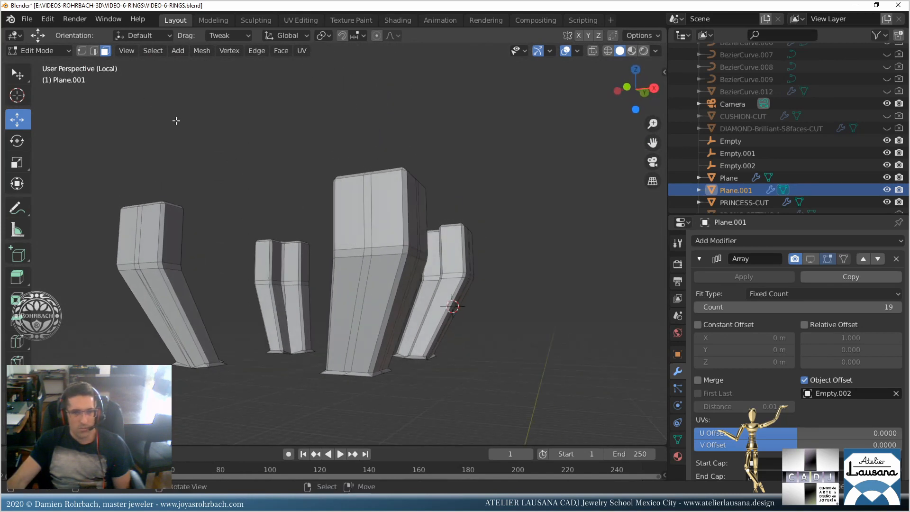
key(KP_3)
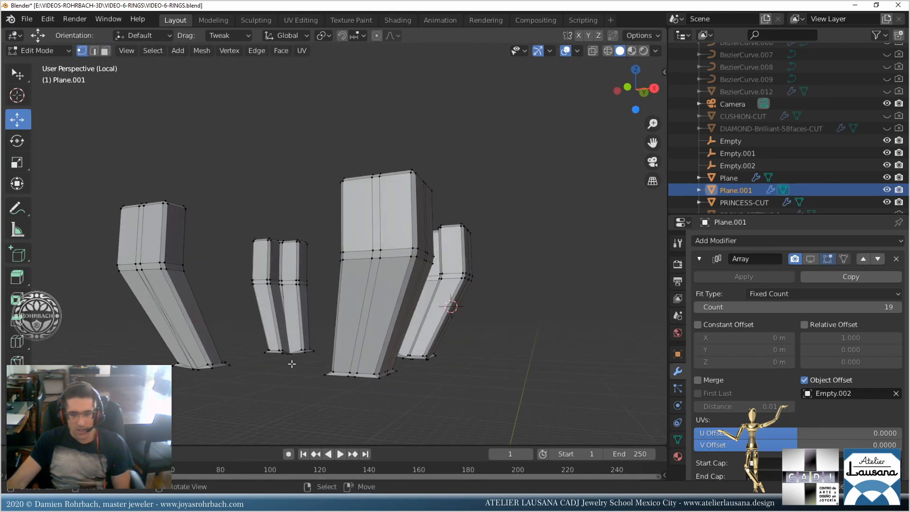
scroll(349, 410, up, 3)
alt+middle_click(348, 411)
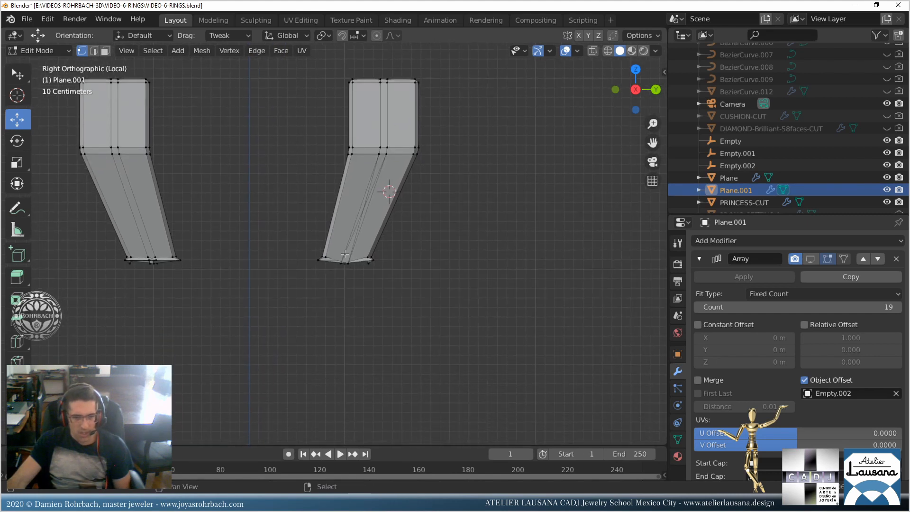
scroll(351, 254, up, 2)
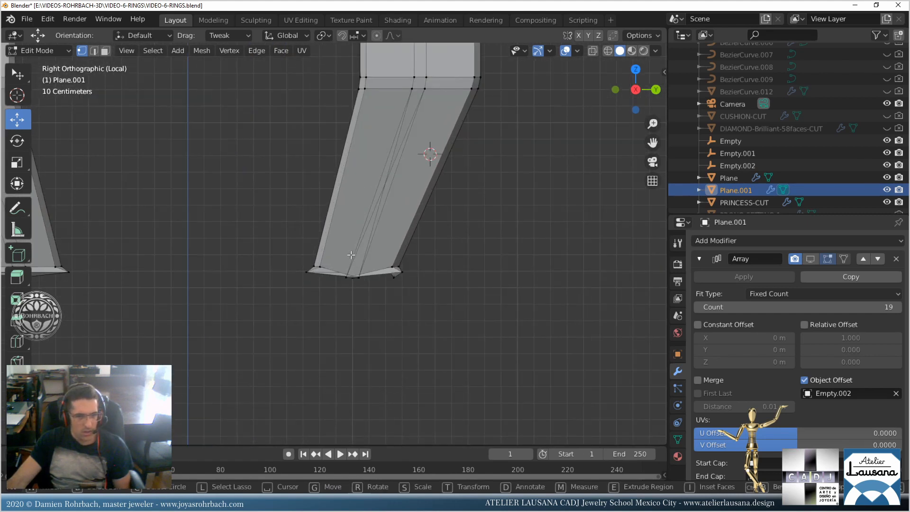
scroll(351, 254, down, 2)
middle_drag(351, 254, 297, 267)
scroll(331, 279, up, 3)
scroll(347, 284, down, 6)
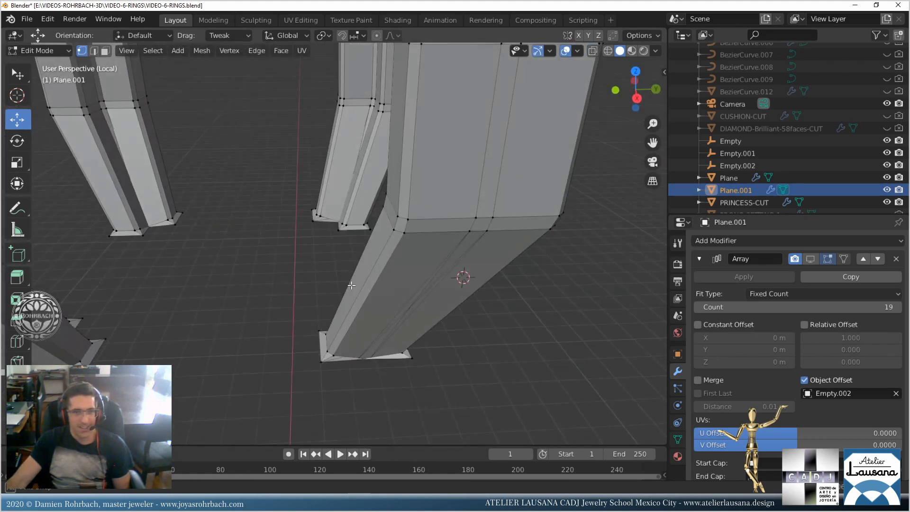
Delete all the vertices at the lower ends of the four prongs in side view, leaving only the upper blocks.
key(KP_1)
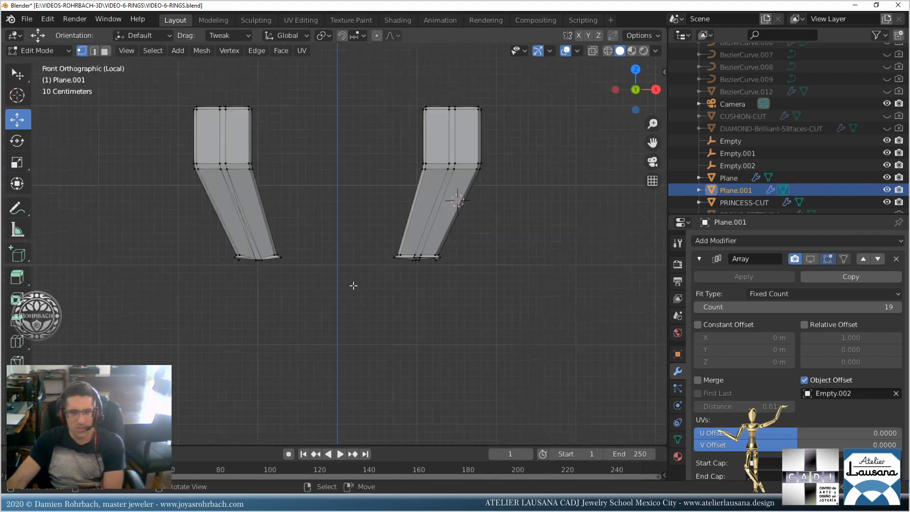
key(KP_3)
key(b)
drag(134, 246, 398, 322)
key(x)
click(384, 275)
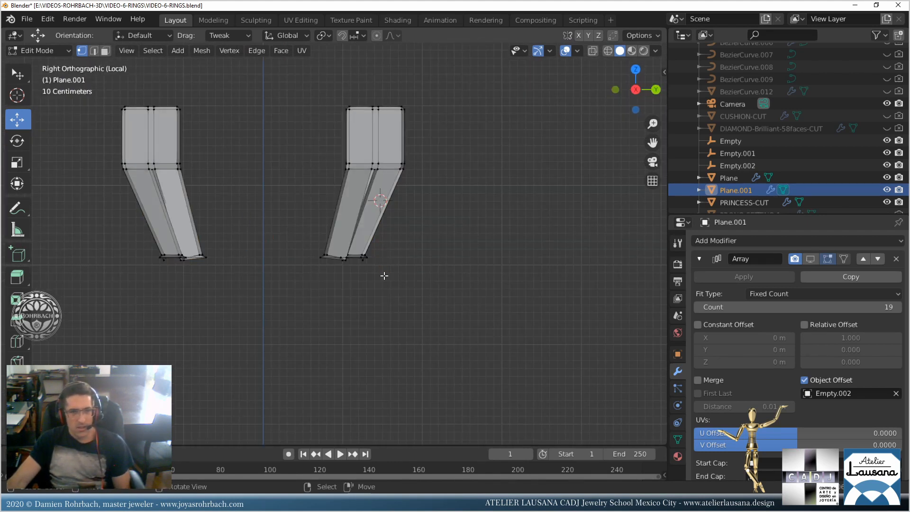
key(b)
drag(131, 255, 413, 323)
key(x)
click(338, 231)
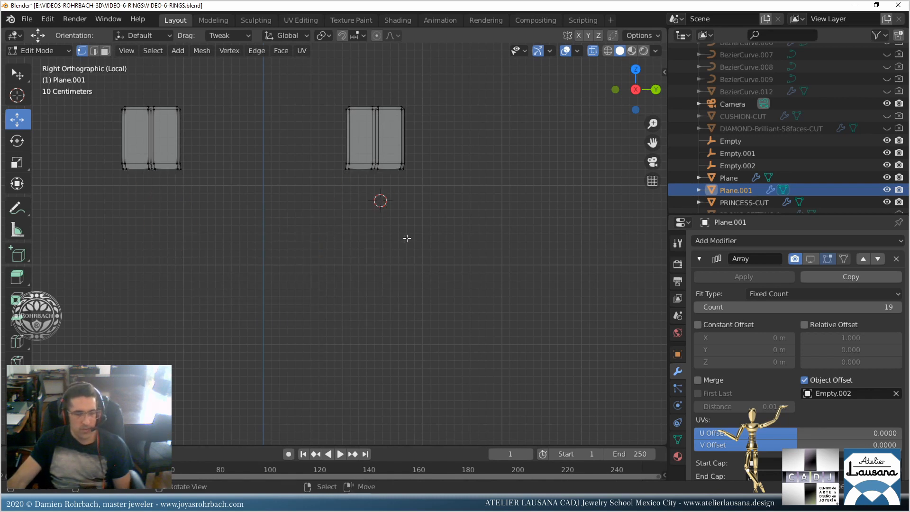
Extrude the lower edge of all prong blocks down about 1.2 m and scale the new ends inward to about 0.69.
drag(462, 225, 113, 161)
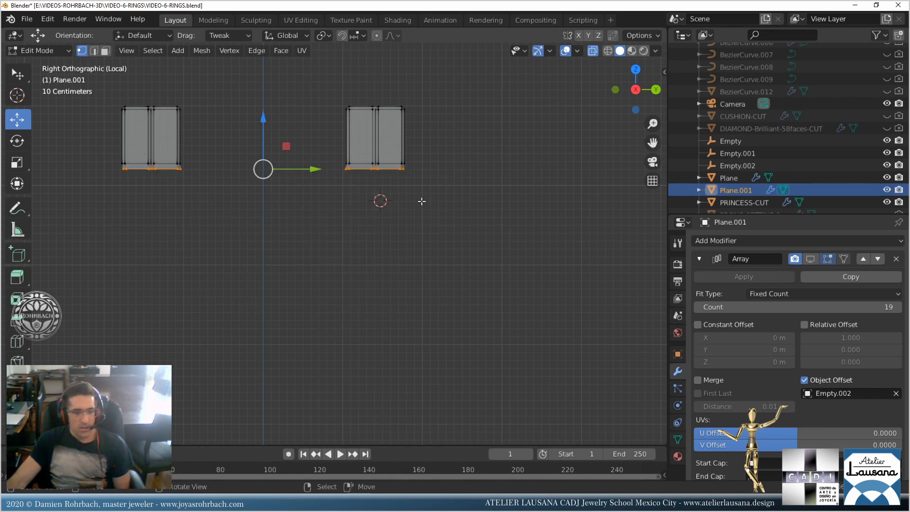
key(e)
key(Escape)
key(g)
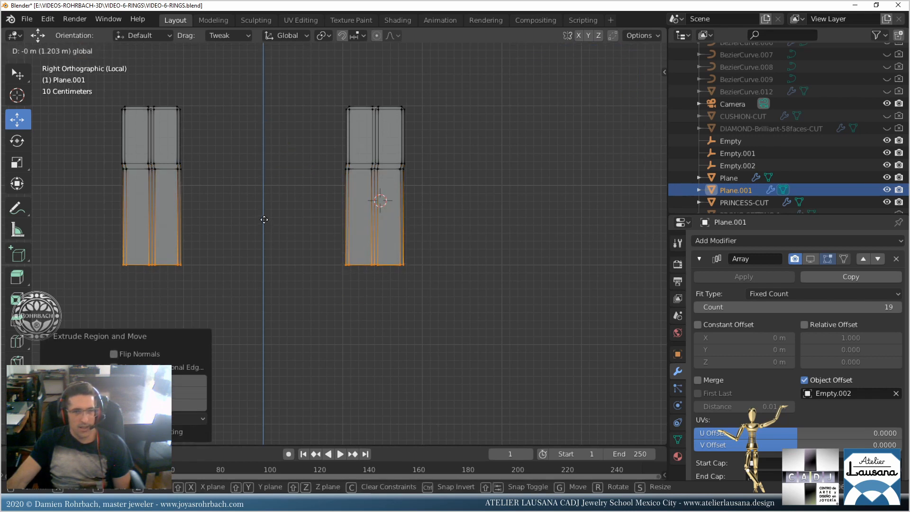
click(264, 219)
key(s)
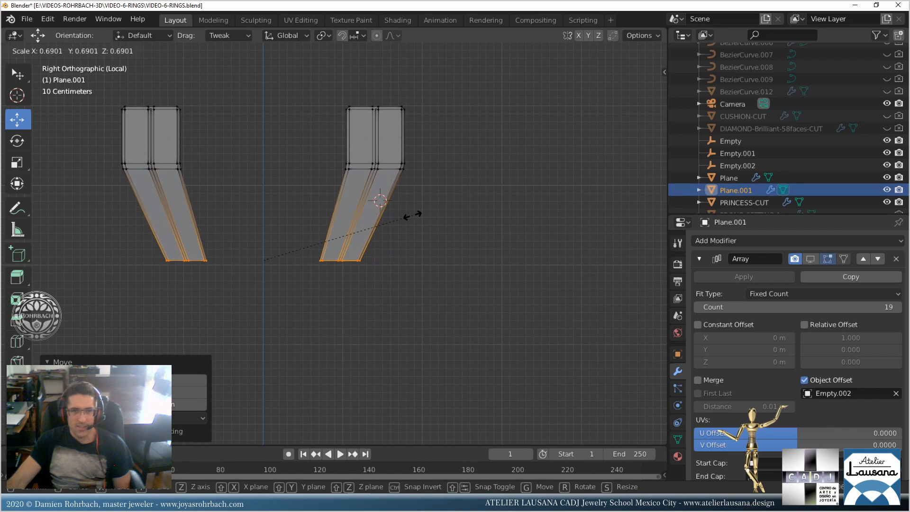
click(410, 212)
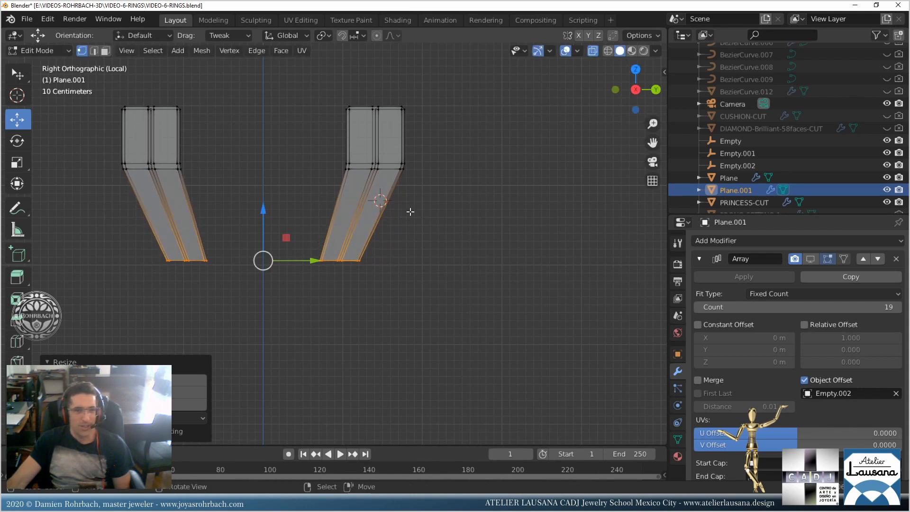
Return to the full scene with X-ray off and try moving the prong ends vertically against the setting frame.
key(KP_Divide)
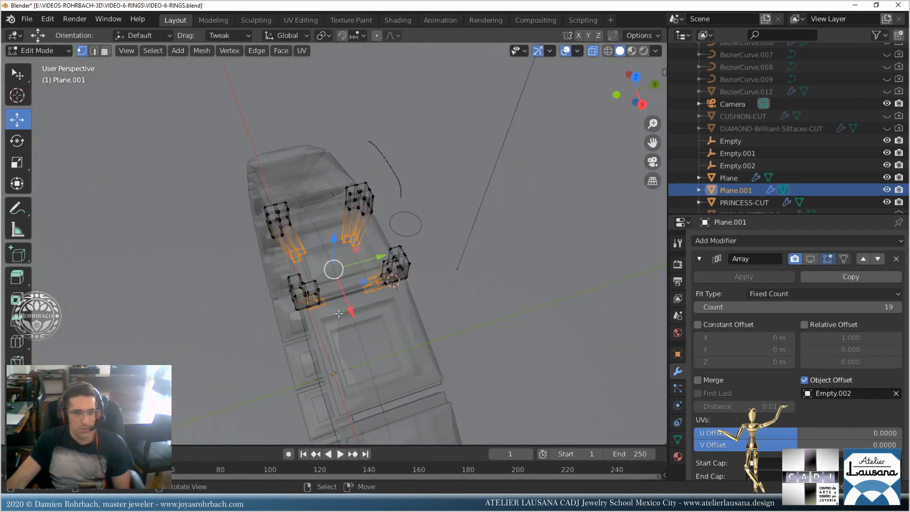
key(alt+z)
middle_drag(327, 341, 339, 285)
scroll(339, 285, up, 4)
key(g)
key(z)
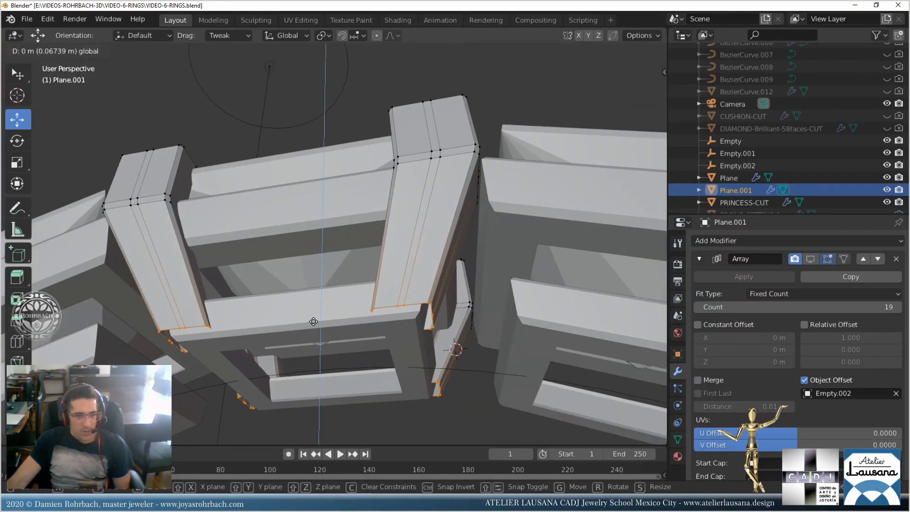
key(Escape)
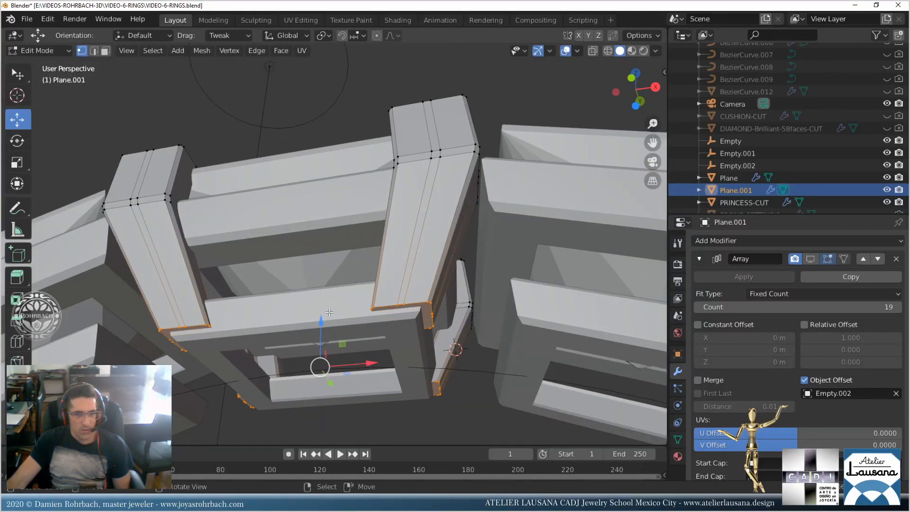
scroll(330, 312, down, 4)
scroll(359, 310, up, 4)
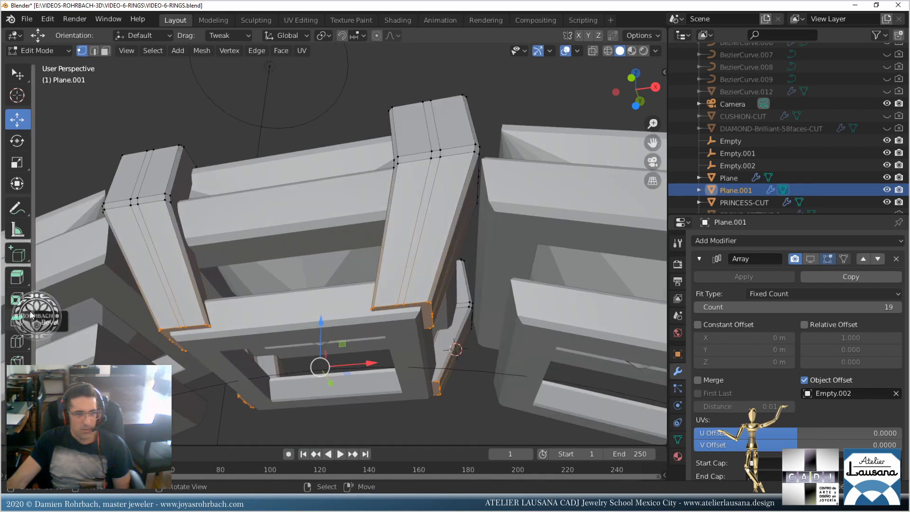
Inset the prongs' bottom faces about 0.036 m, lower them about 0.04 m along Z, and save the file.
key(i)
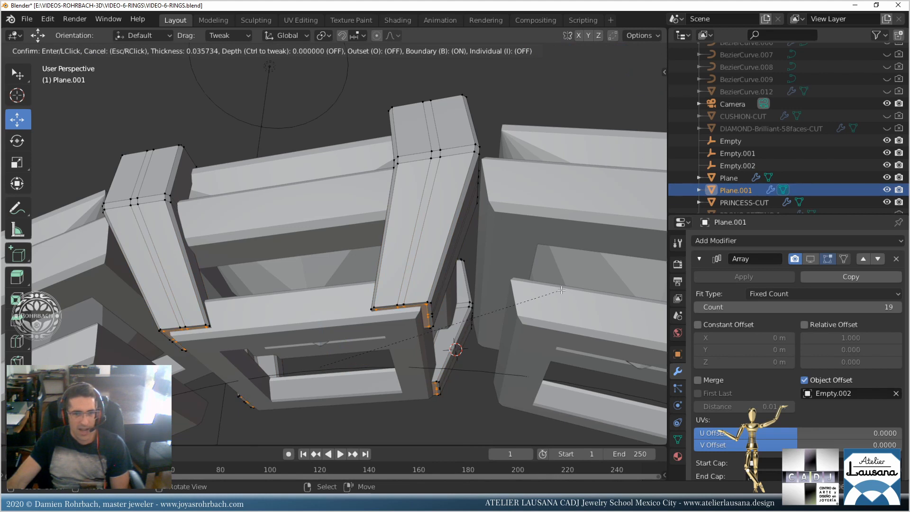
click(561, 289)
key(g)
key(z)
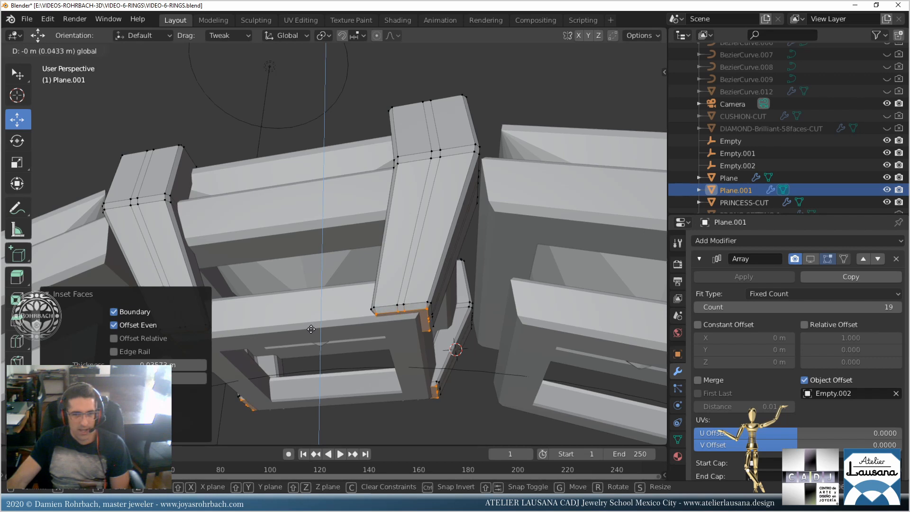
click(310, 329)
scroll(386, 309, down, 3)
key(Tab)
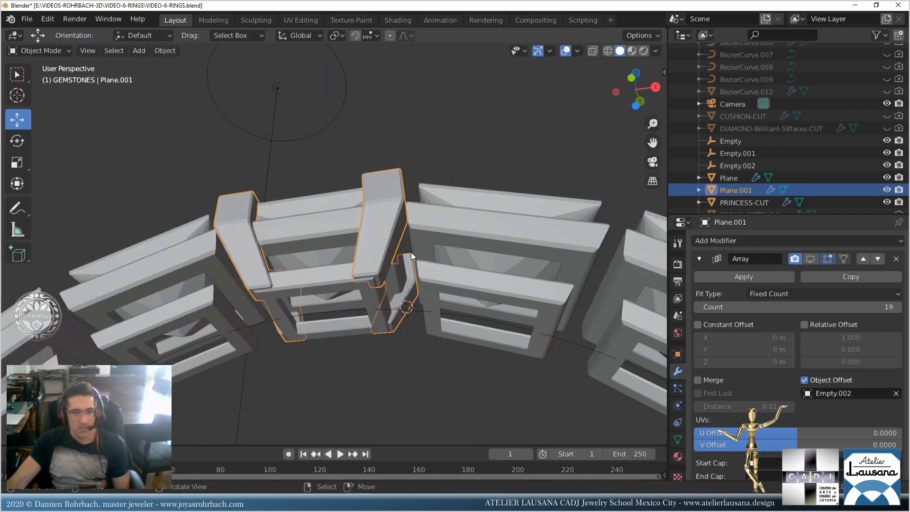
key(ctrl+s)
Turn the viewport display of the prongs' Array modifier back on and save the file.
middle_drag(427, 237, 400, 261)
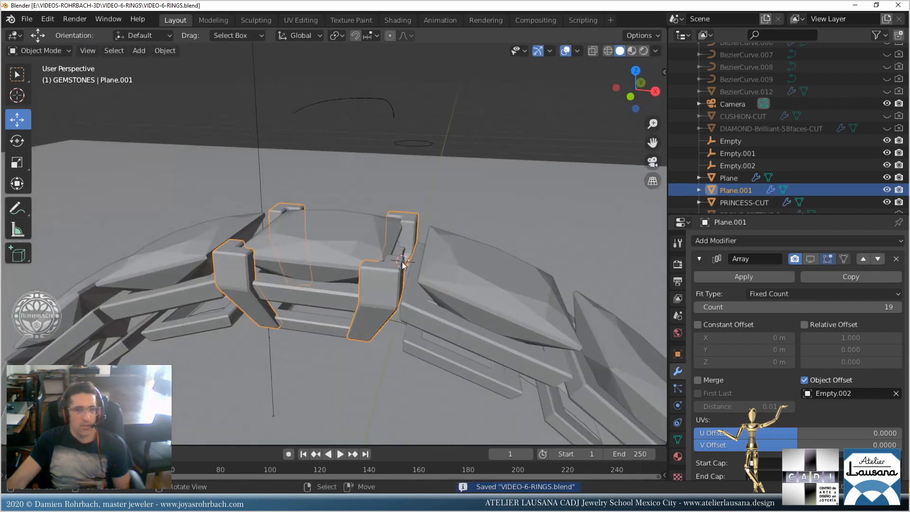
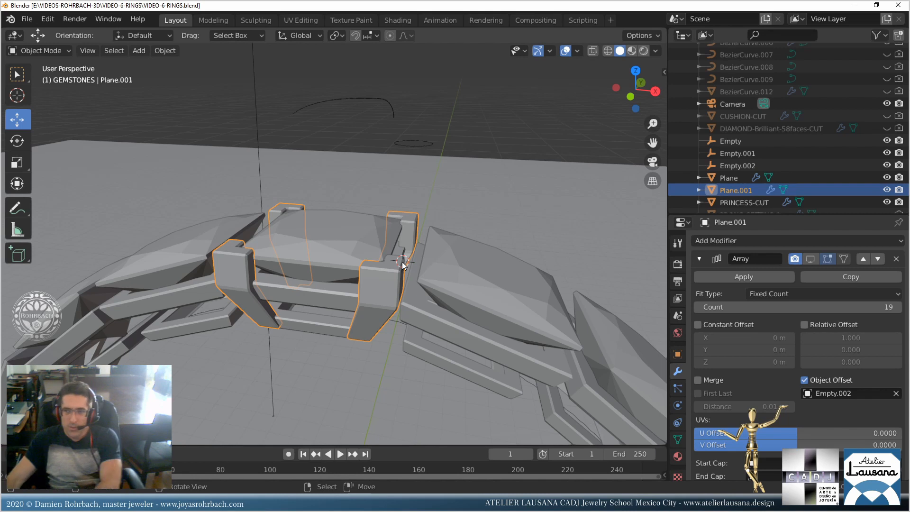
click(812, 258)
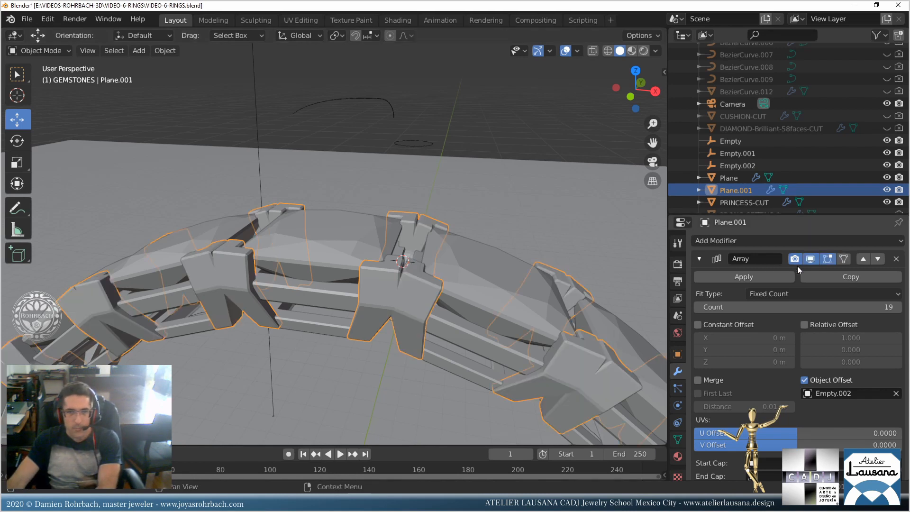
middle_drag(434, 306, 408, 273)
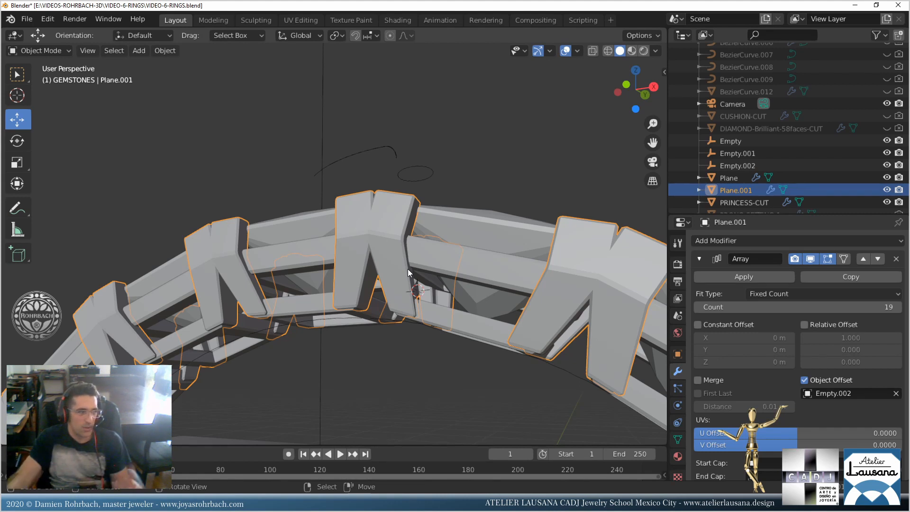
scroll(408, 269, down, 3)
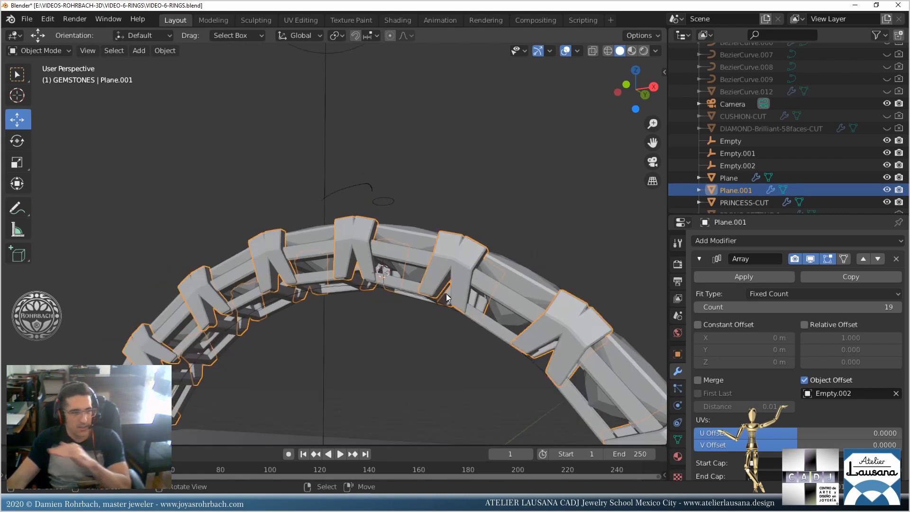
scroll(462, 301, down, 4)
middle_drag(451, 287, 485, 344)
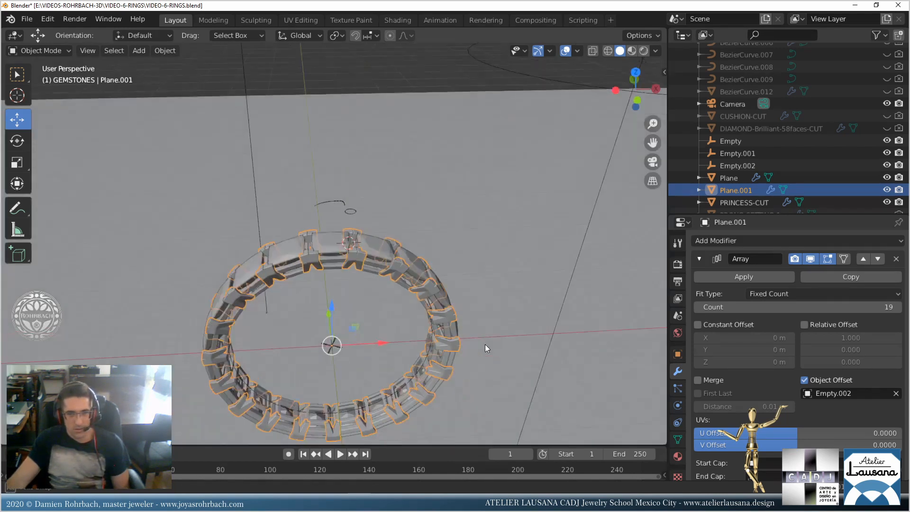
scroll(366, 263, up, 4)
scroll(382, 279, up, 2)
key(ctrl+s)
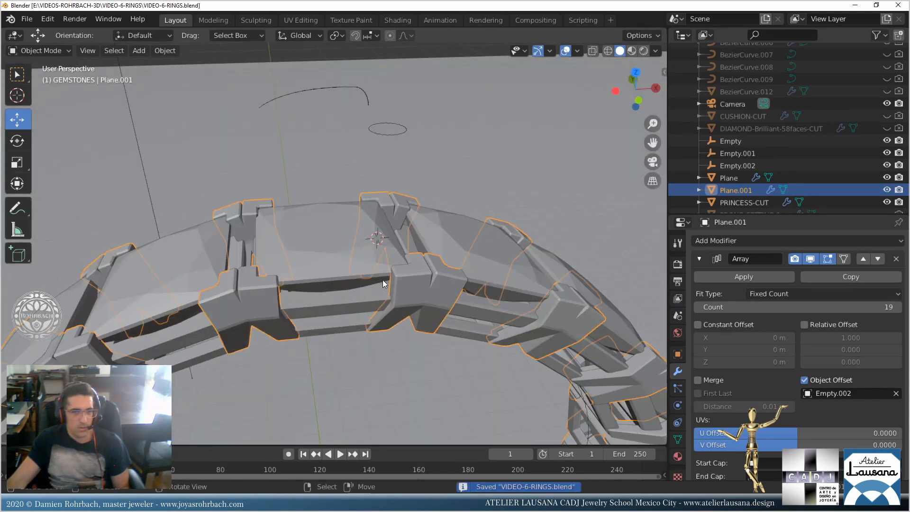
Examine how the arrayed prongs meet between neighbouring settings, from outside and inside the ring.
scroll(416, 311, down, 3)
scroll(416, 311, up, 3)
scroll(416, 311, down, 3)
mouse_move(401, 303)
middle_down()
mouse_move(360, 264)
mouse_move(407, 295)
middle_up()
scroll(408, 295, up, 3)
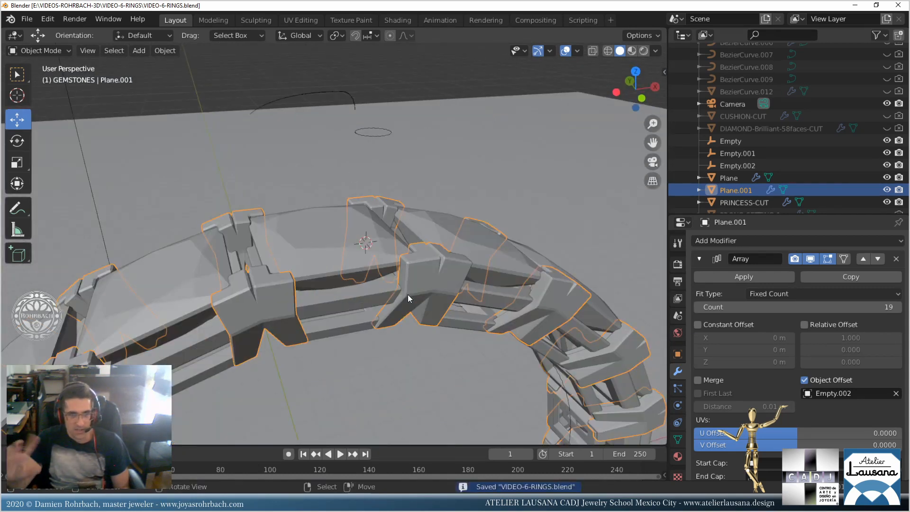
scroll(409, 298, down, 3)
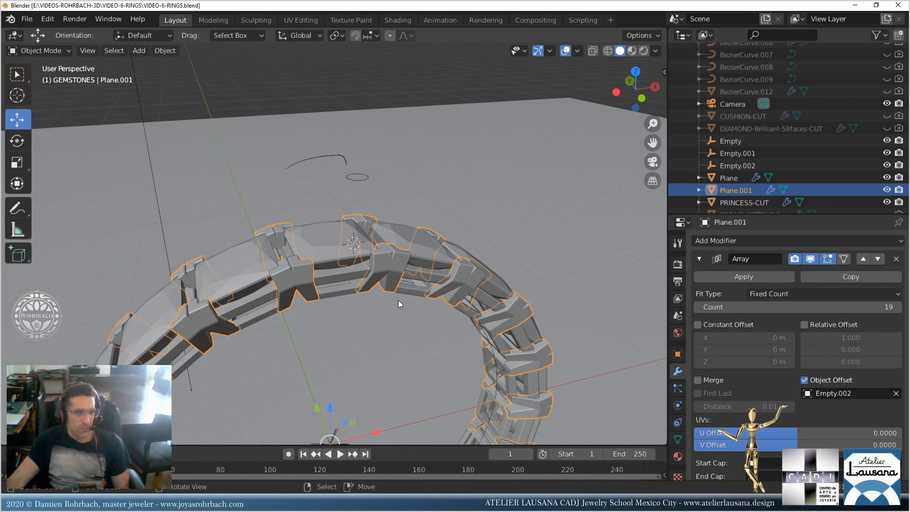
scroll(398, 300, down, 3)
middle_drag(395, 360, 356, 309)
scroll(351, 297, up, 3)
scroll(351, 297, up, 3)
scroll(356, 314, down, 3)
Open the setting frames for mesh editing, isolate them in local view, and turn off their Array modifier's viewport display.
click(375, 282)
key(Tab)
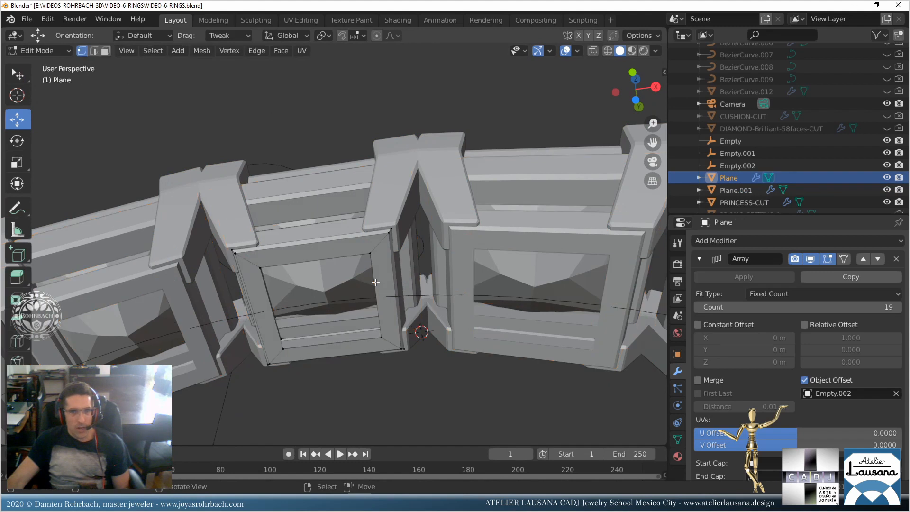
click(809, 261)
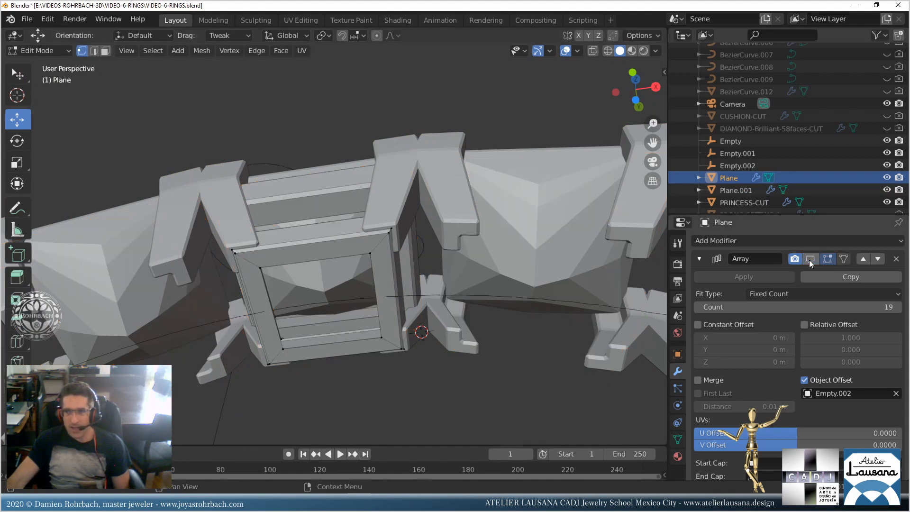
click(809, 260)
key(KP_Divide)
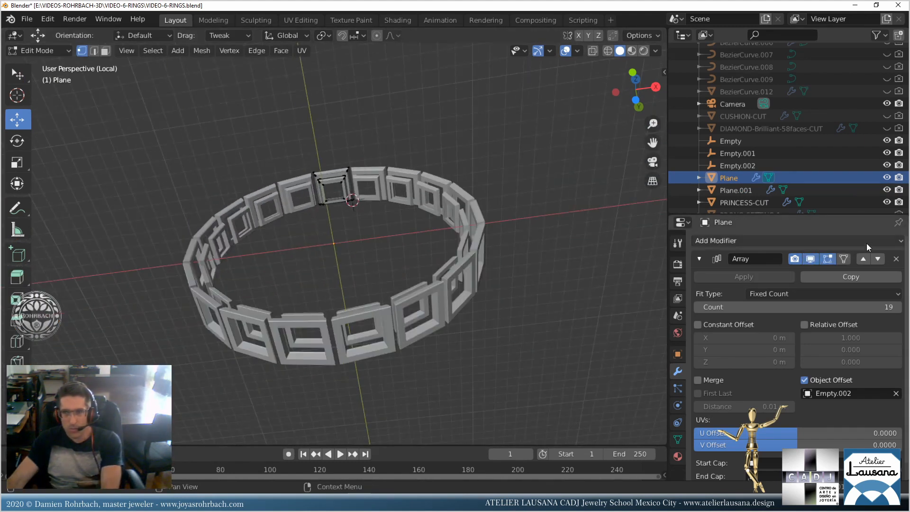
click(809, 260)
middle_drag(353, 155, 358, 416)
scroll(350, 267, up, 5)
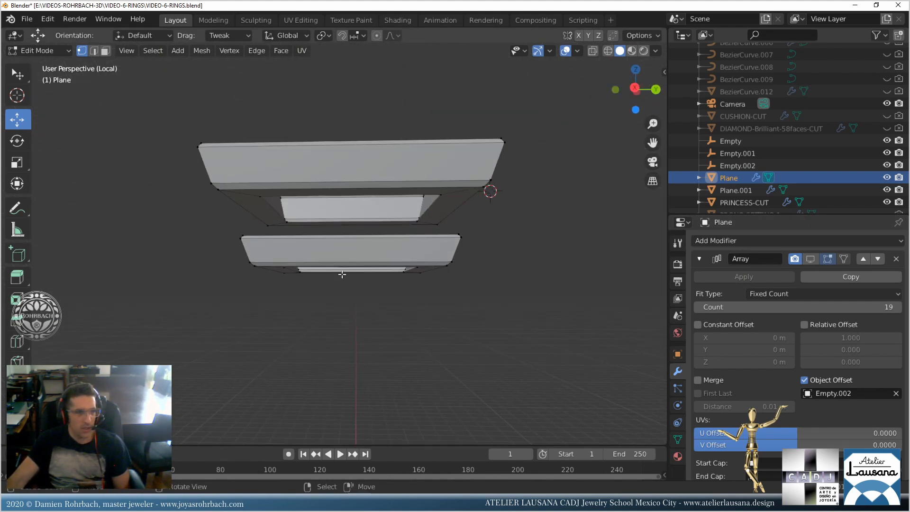
scroll(17, 213, down, 4)
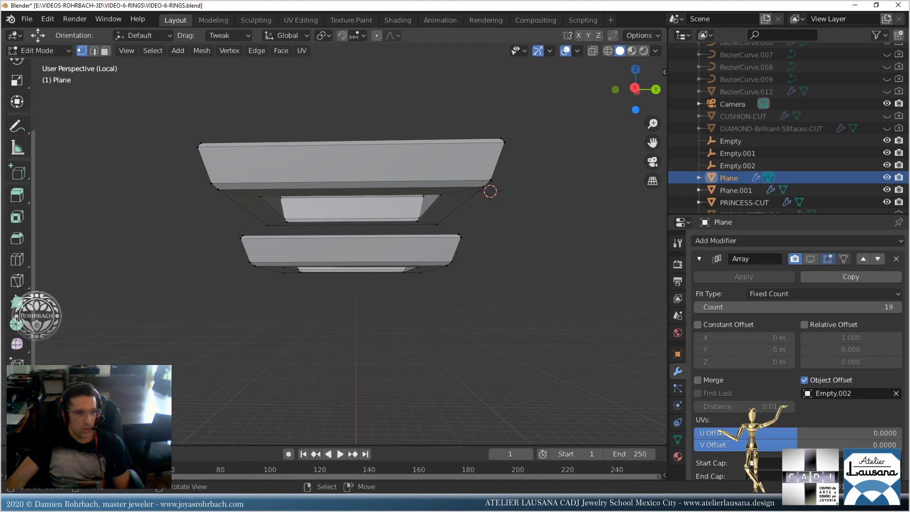
Add a single loop cut across the middle of two opposite bars of the setting's lower frame.
click(17, 260)
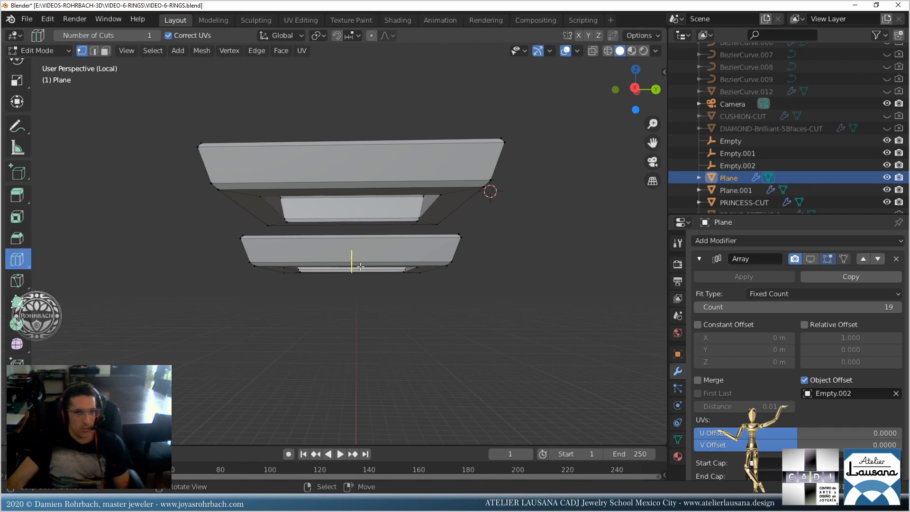
click(357, 255)
middle_drag(356, 255, 370, 286)
click(363, 288)
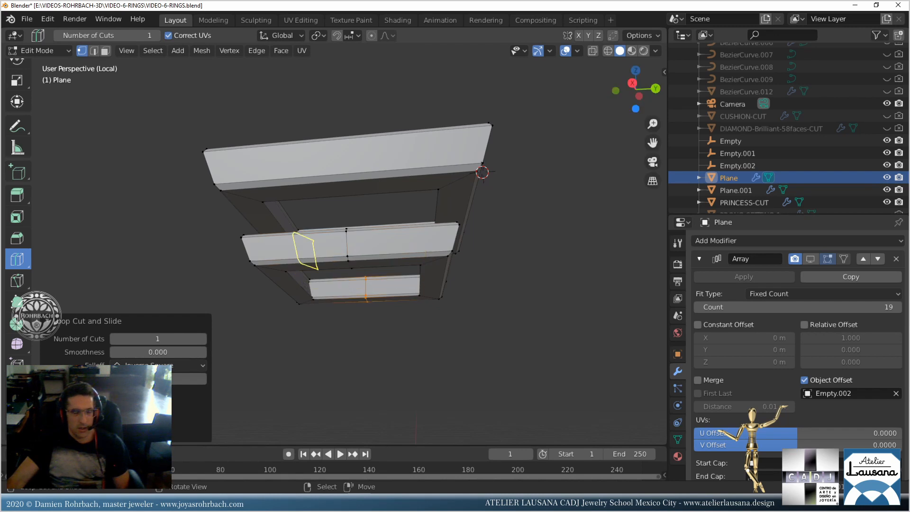
Add further loop cuts on both sides of the central cut to subdivide the two opposite lower-frame bars into narrower sections.
click(306, 251)
click(401, 243)
click(338, 288)
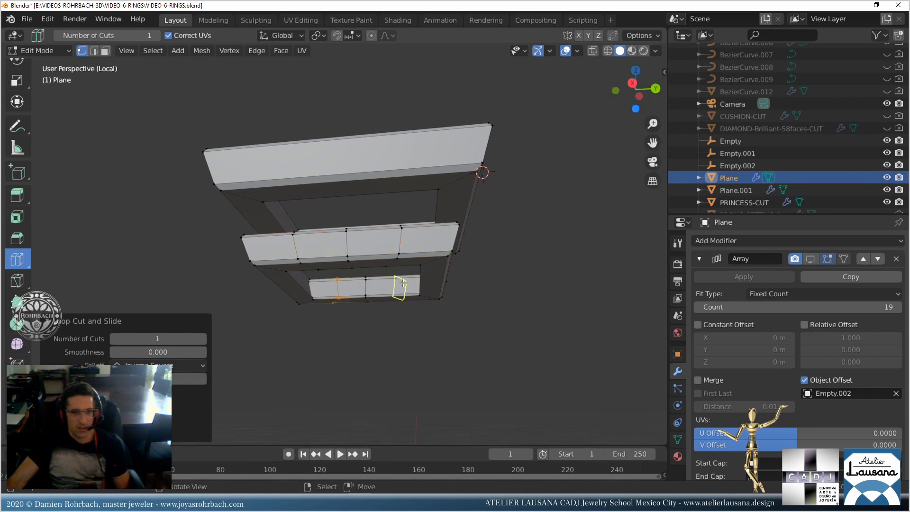
click(403, 283)
click(321, 256)
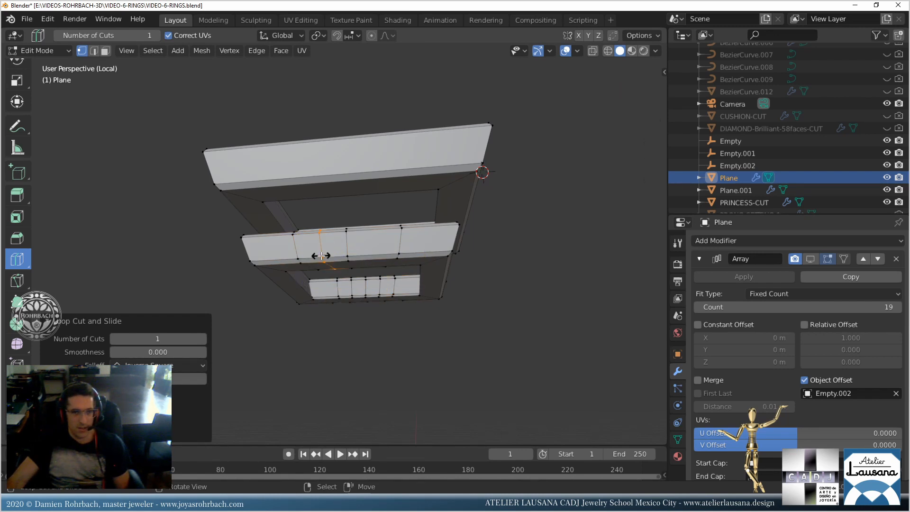
click(373, 248)
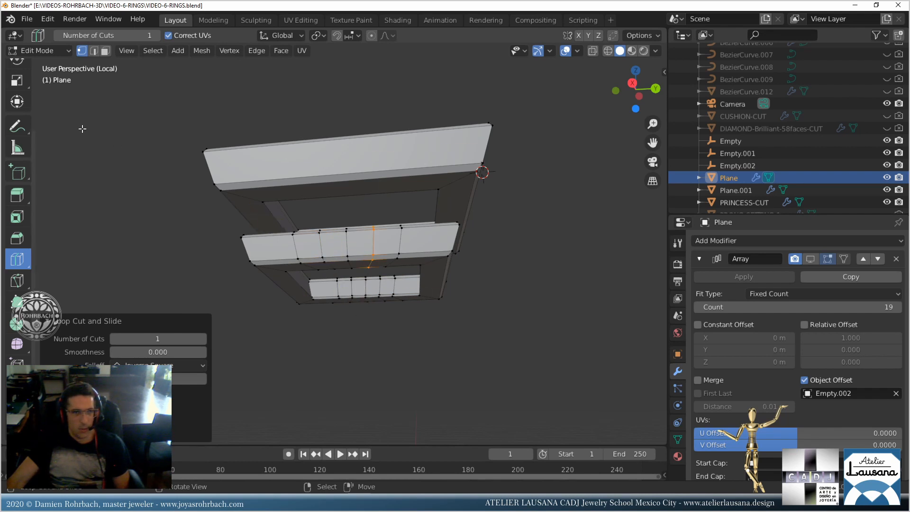
Select the central outer faces on both opposite lower-frame bars in face mode, and leave local view.
click(105, 51)
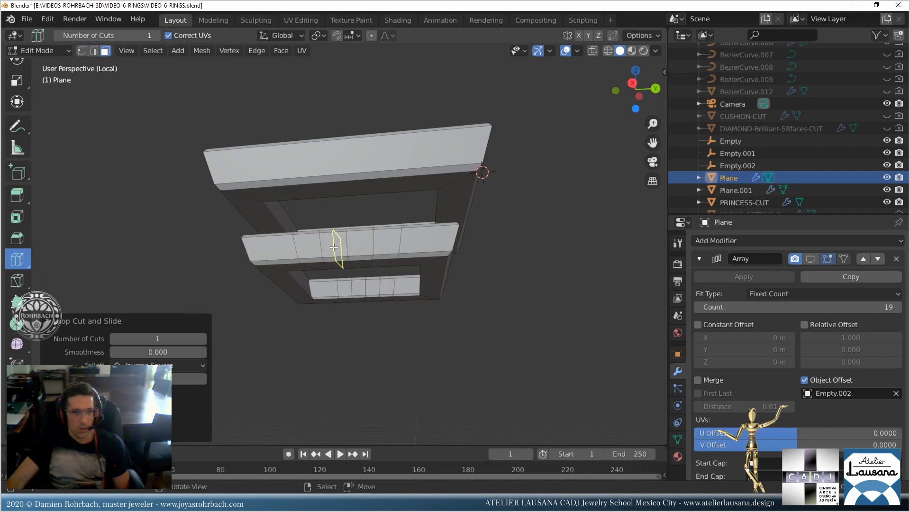
scroll(7, 116, up, 4)
click(17, 68)
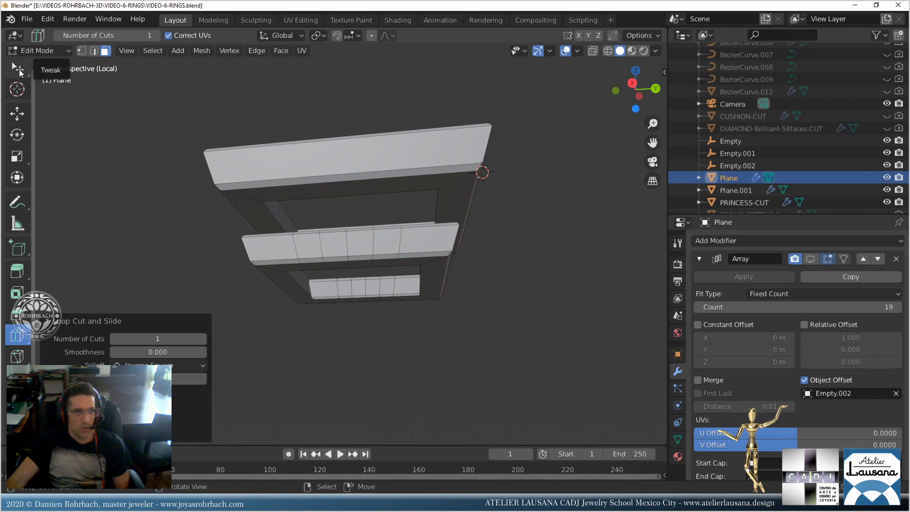
click(329, 243)
middle_drag(329, 244, 368, 297)
scroll(368, 297, up, 2)
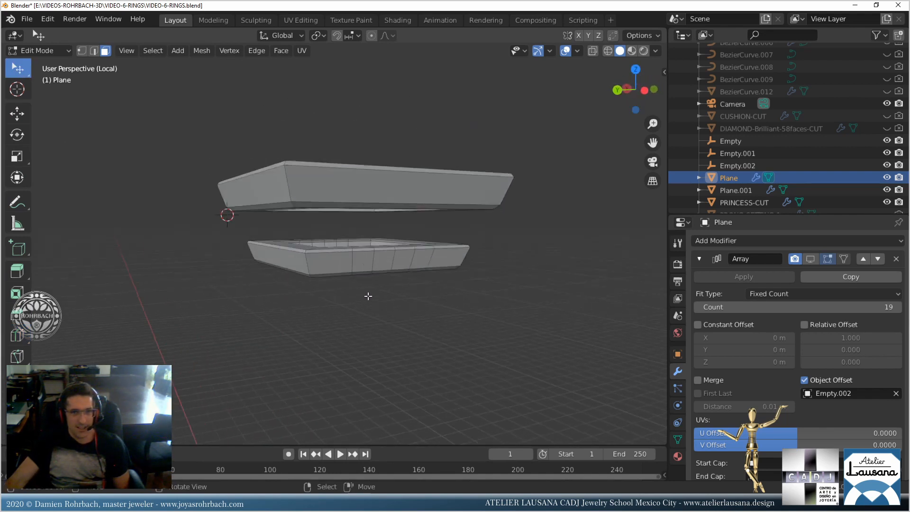
click(401, 266)
shift+click(418, 266)
middle_drag(355, 340, 383, 344)
key(KP_Divide)
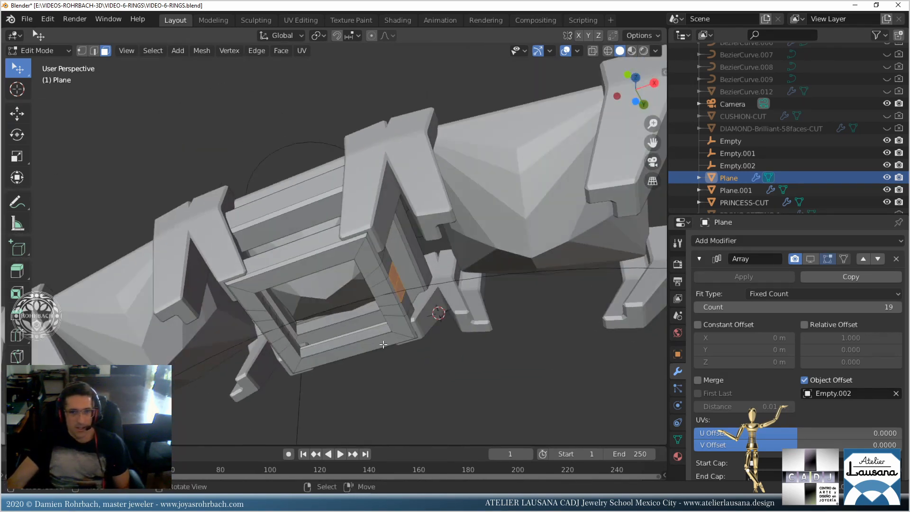
Extrude the selected faces and scale them outward along X to form connecting stubs on both sides of the frame.
key(e)
right_click(382, 344)
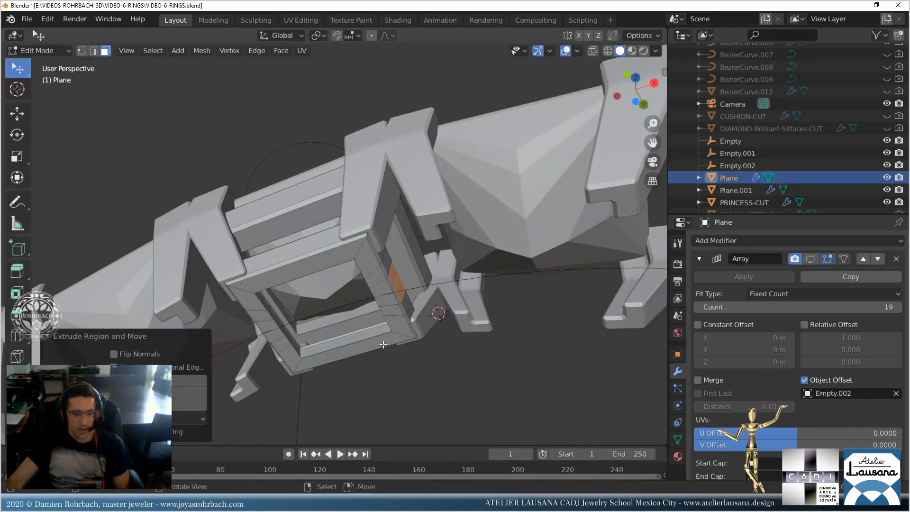
key(s)
key(x)
click(411, 339)
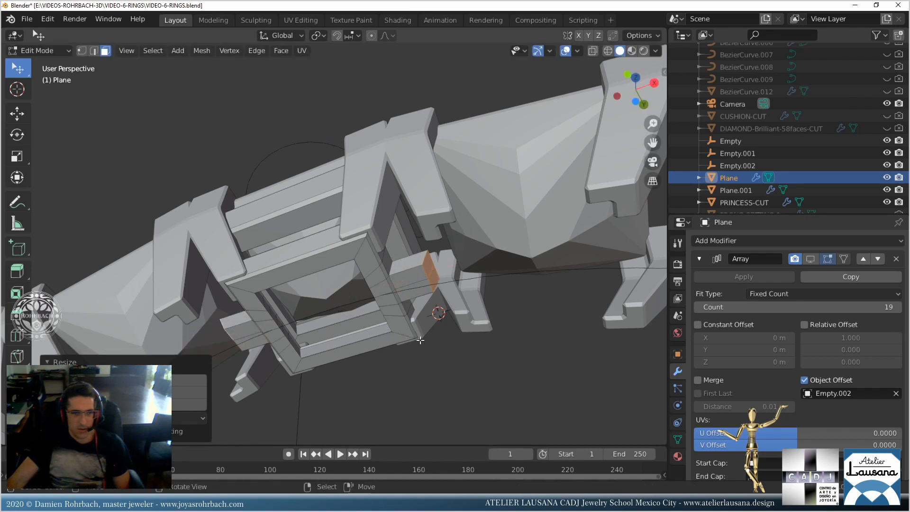
Turn on the Array modifier's viewport display and scale the stubs' end faces to about 0.87 along X.
mouse_move(410, 339)
middle_down()
mouse_move(400, 303)
mouse_move(403, 327)
middle_up()
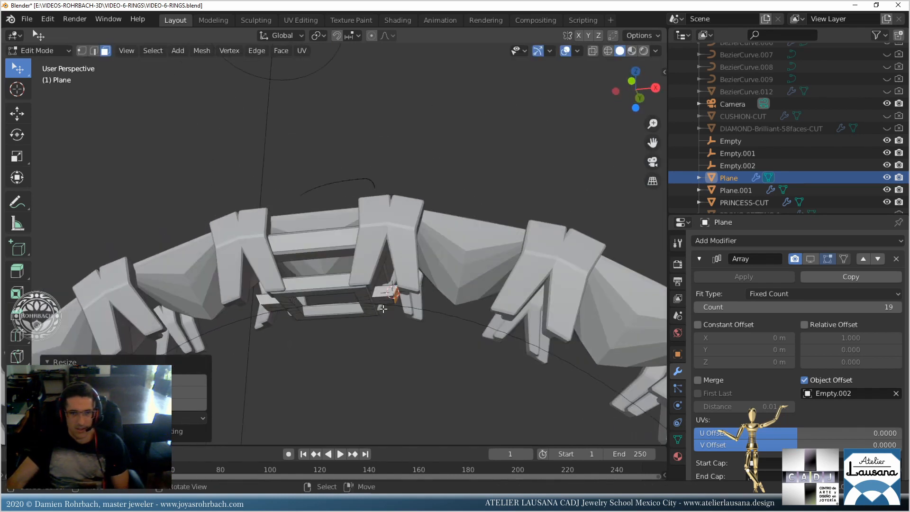
click(810, 259)
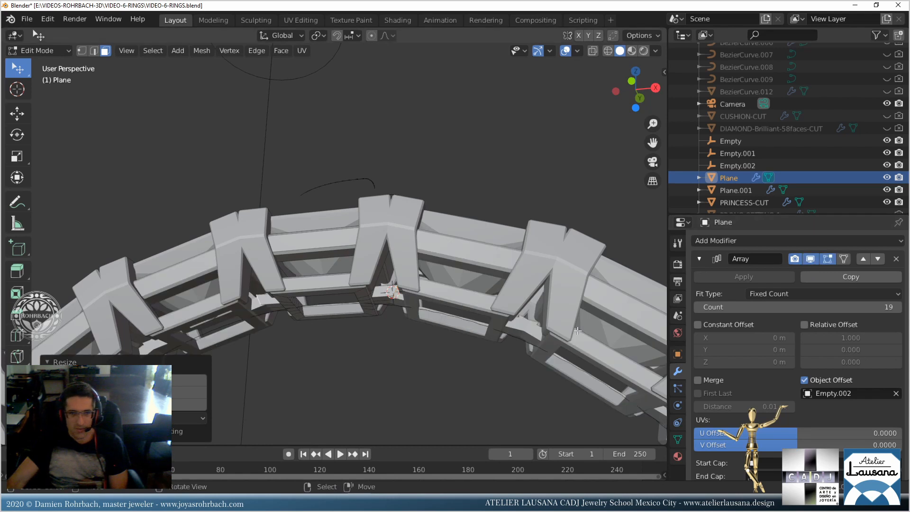
scroll(539, 295, up, 3)
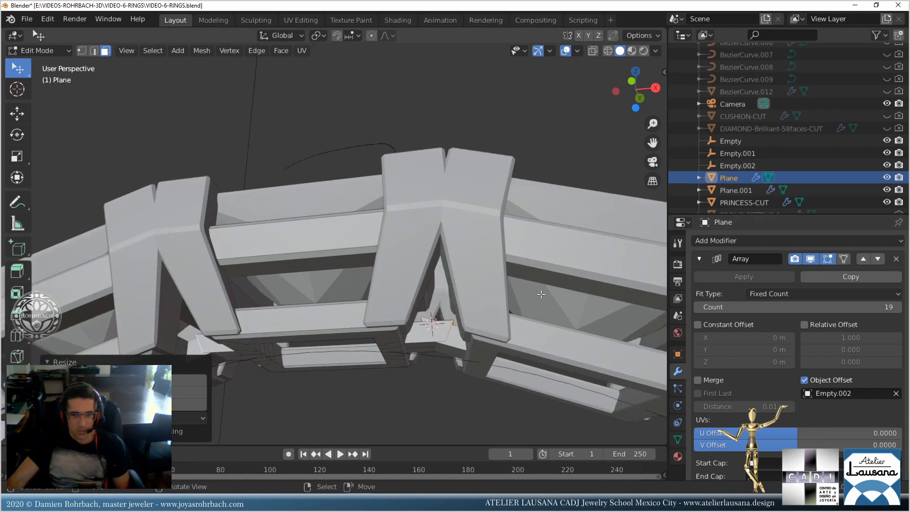
middle_drag(541, 294, 538, 265)
key(s)
key(x)
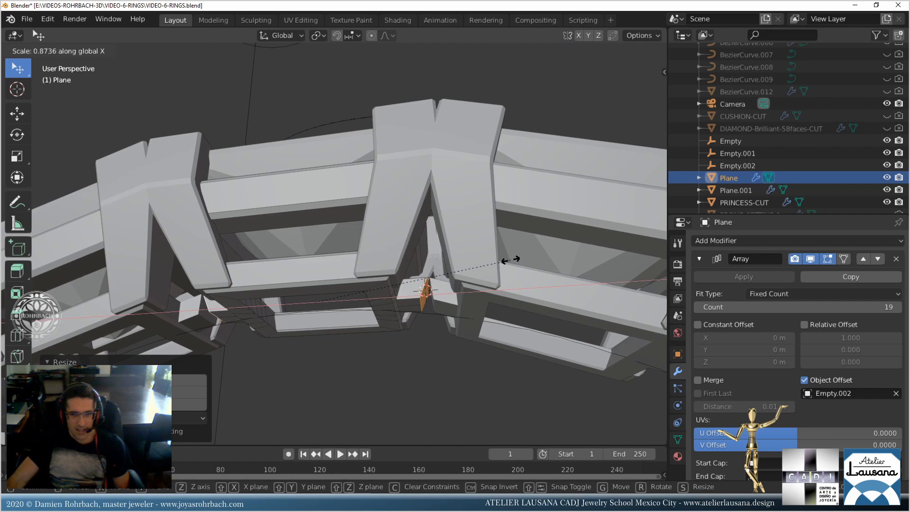
click(509, 260)
key(Tab)
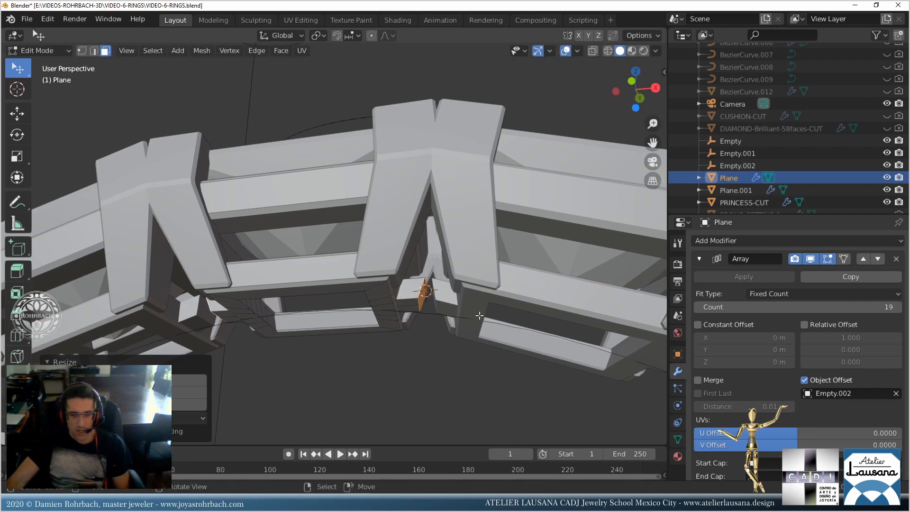
Lower the stubs' end faces slightly along Z in front view to follow the ring's curve.
key(KP_1)
scroll(476, 327, up, 1)
shift+middle_drag(364, 333, 334, 243)
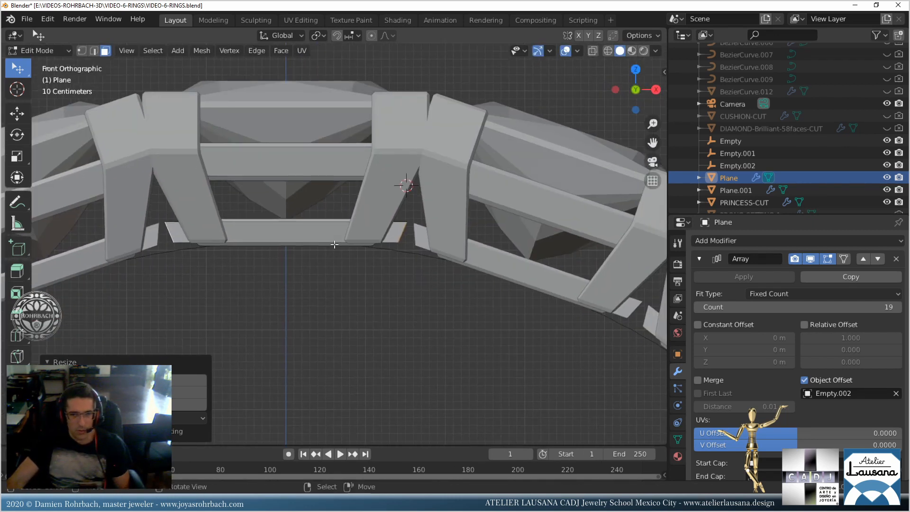
click(17, 113)
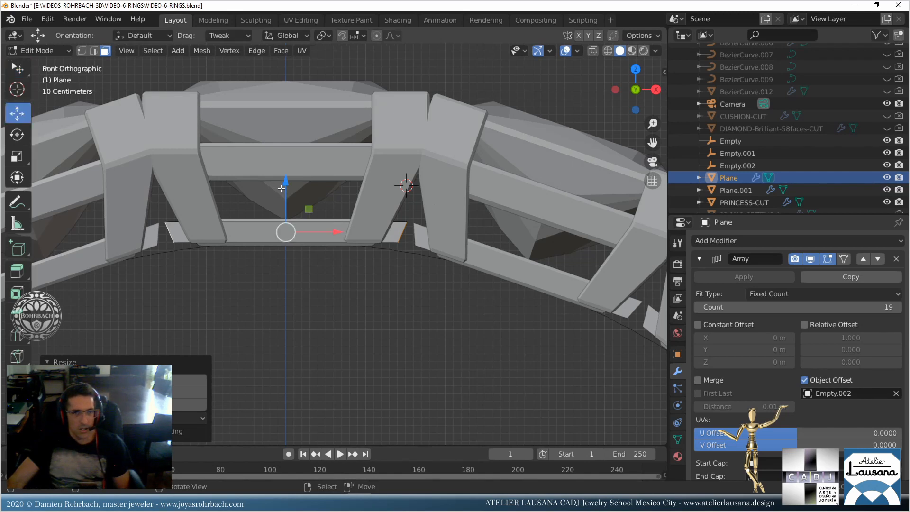
drag(281, 189, 274, 189)
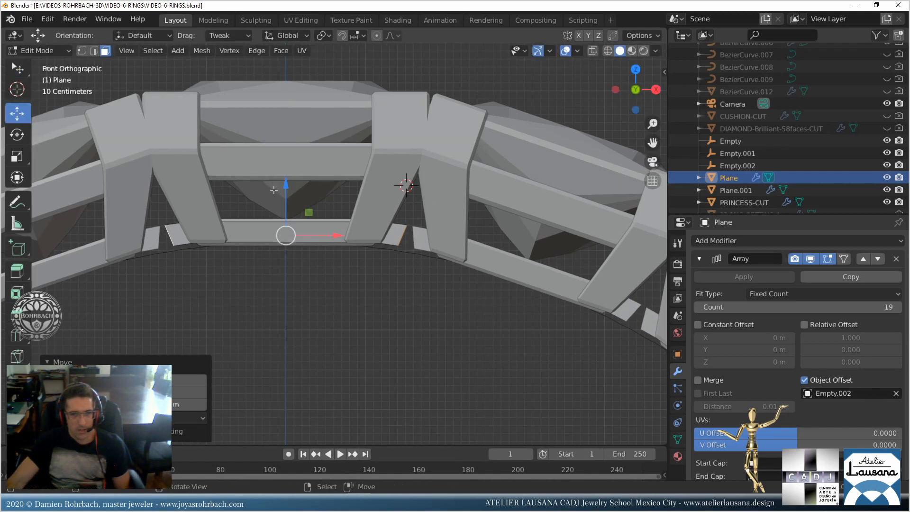
Extrude the end faces again, scale them outward along X toward the neighbouring frames, and lower them slightly along Z.
key(e)
right_click(381, 229)
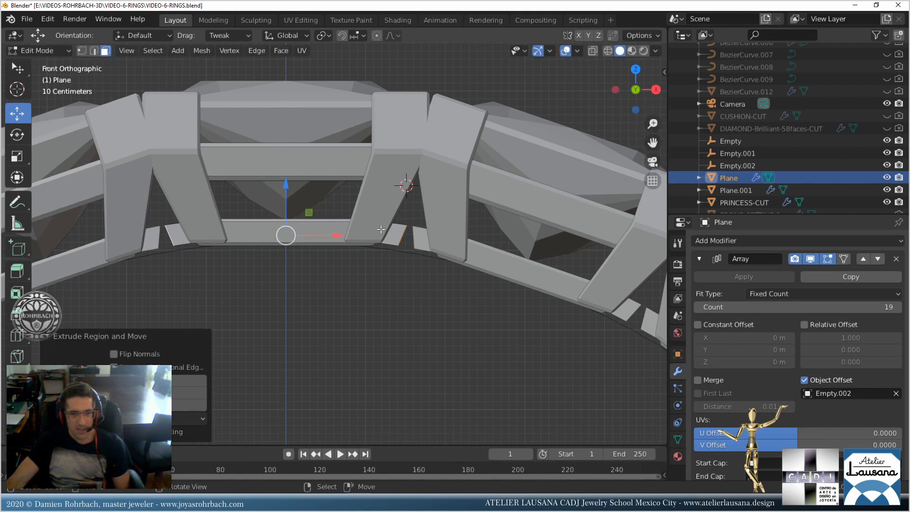
key(s)
key(x)
click(389, 231)
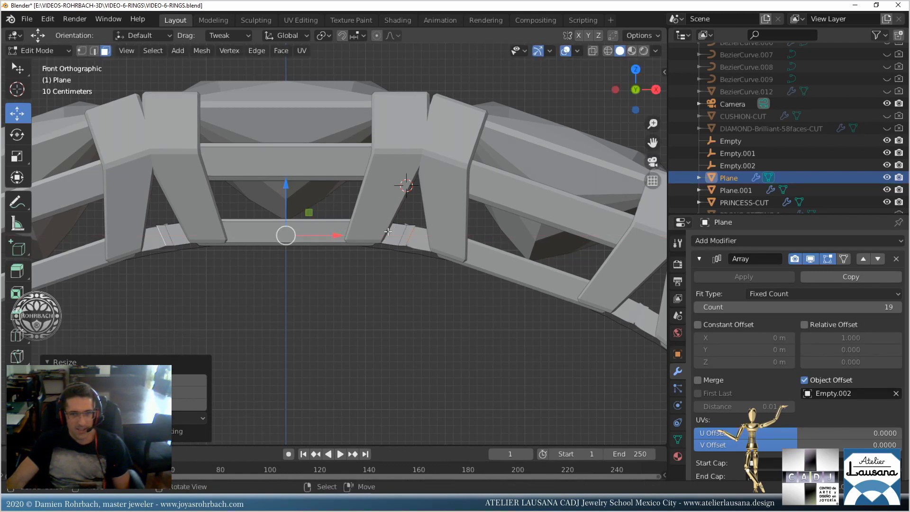
drag(287, 184, 294, 184)
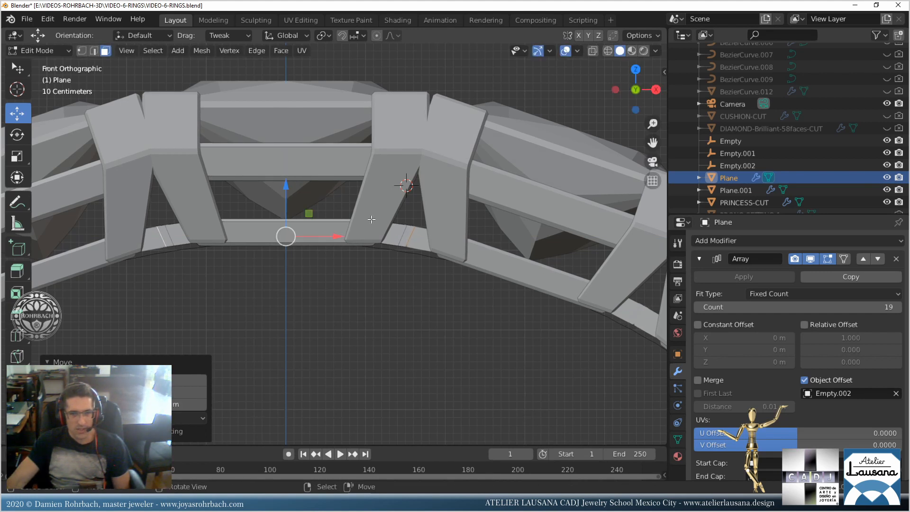
Scale the stubs' end faces by about 1.05 along X and adjust their height along Z to meet the neighbouring stubs.
key(s)
key(x)
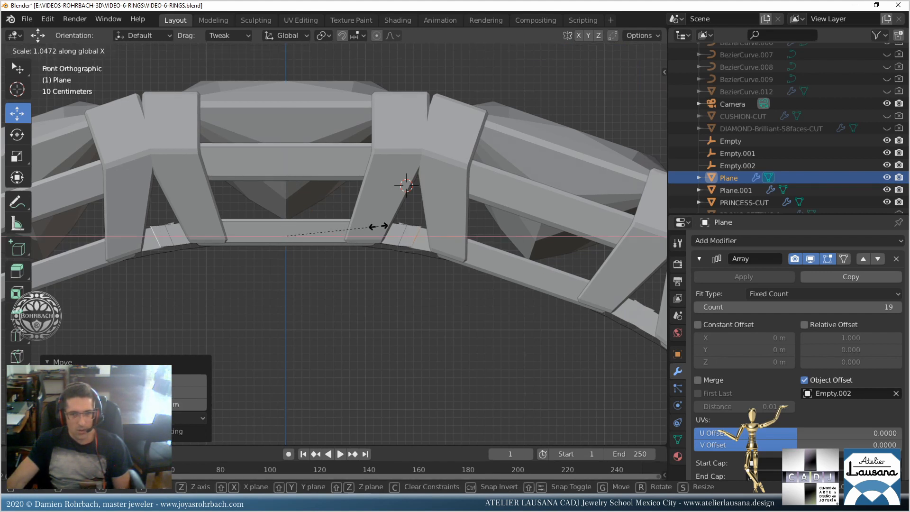
click(378, 226)
drag(284, 186, 289, 189)
Examine the connections between neighbouring settings around the ring, in object mode and edit mode.
scroll(362, 322, down, 4)
mouse_move(368, 335)
middle_down()
mouse_move(327, 285)
mouse_move(315, 198)
mouse_move(356, 324)
middle_up()
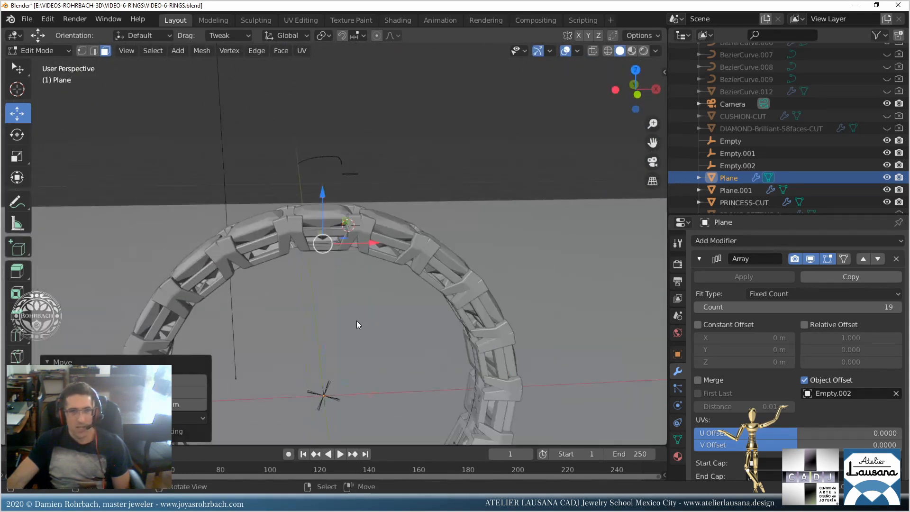
key(Tab)
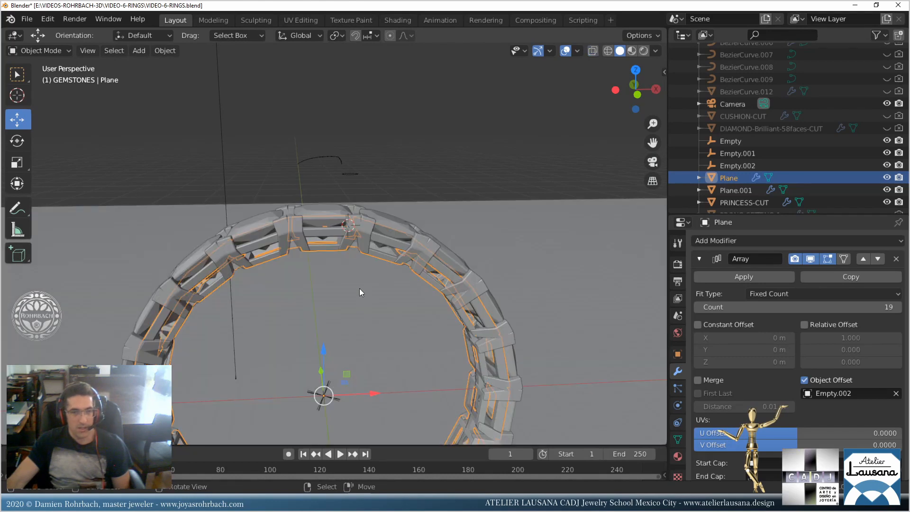
mouse_move(359, 288)
middle_down()
mouse_move(382, 297)
mouse_move(357, 294)
middle_up()
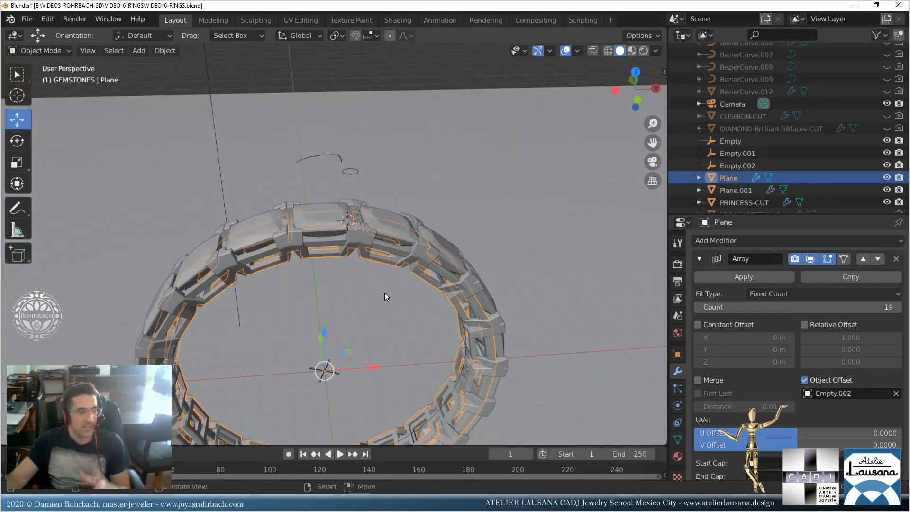
key(Tab)
scroll(400, 274, up, 4)
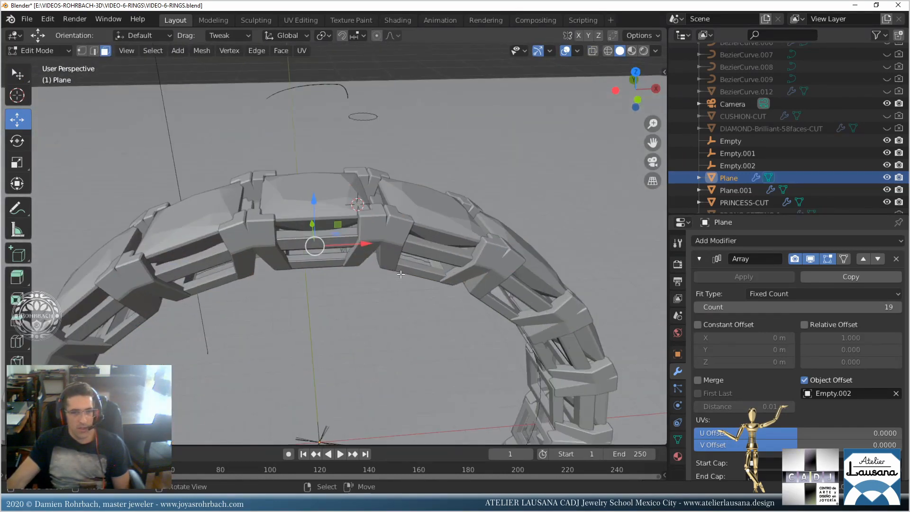
Isolate the setting frames in local view, turn off their Array modifier's viewport display, and inspect the extruded stub's end faces.
key(KP_Divide)
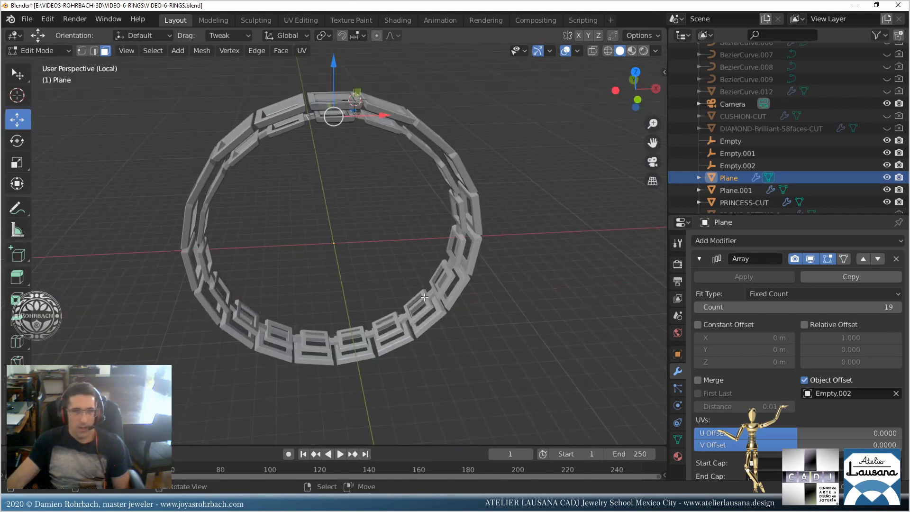
scroll(425, 298, up, 5)
middle_drag(349, 337, 329, 309)
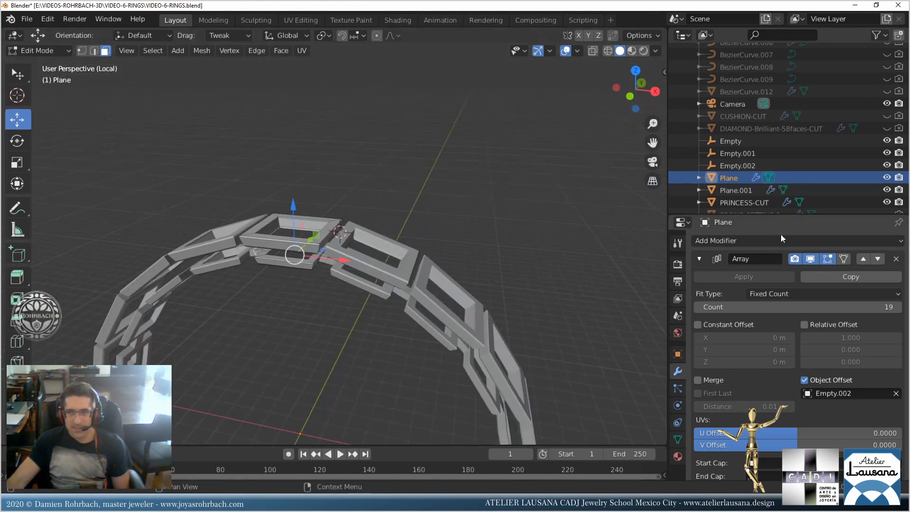
click(811, 260)
scroll(392, 311, up, 6)
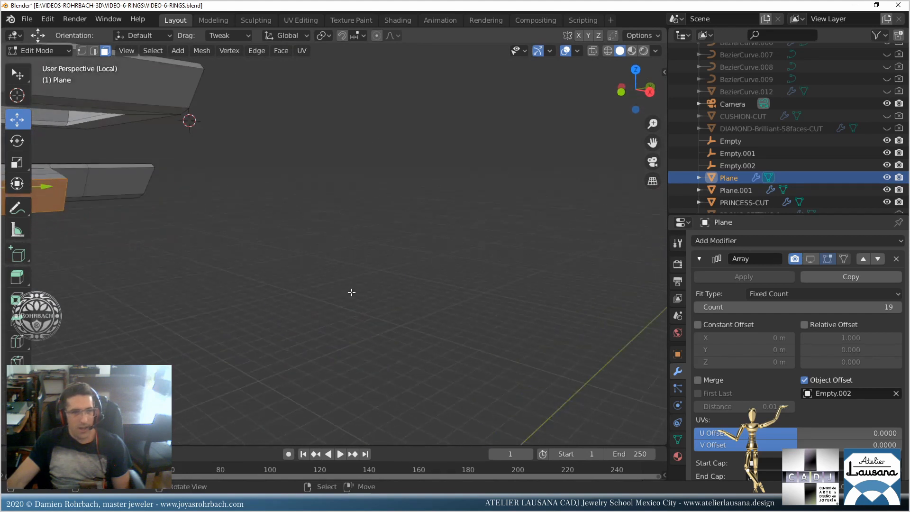
shift+middle_drag(111, 229, 244, 279)
scroll(244, 287, up, 5)
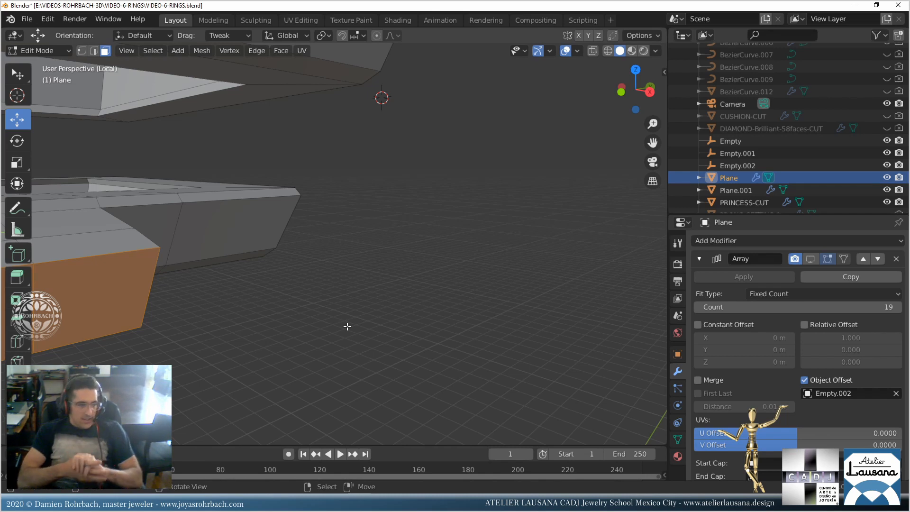
Leave mesh editing, turn the Array modifier's viewport display back on, and exit local view to show the whole ring.
key(Tab)
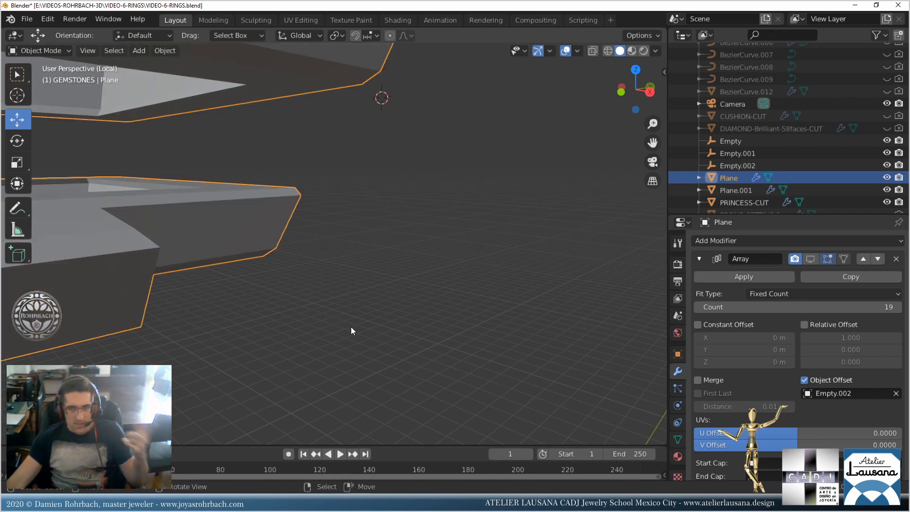
click(812, 260)
scroll(309, 274, down, 4)
scroll(308, 274, down, 3)
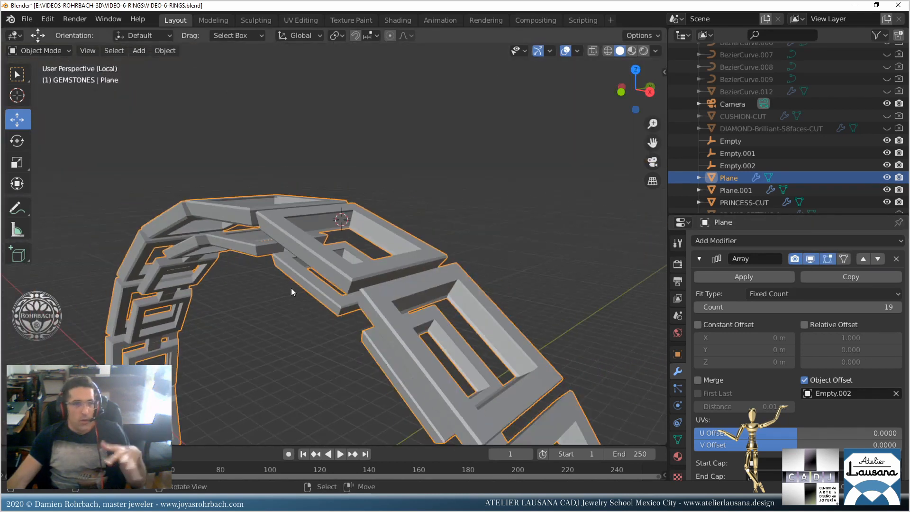
middle_drag(291, 288, 351, 307)
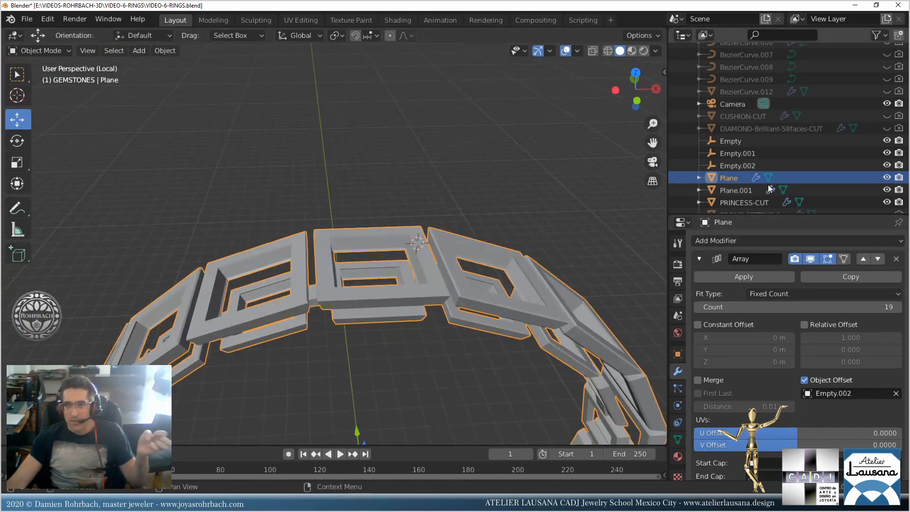
scroll(767, 184, down, 1)
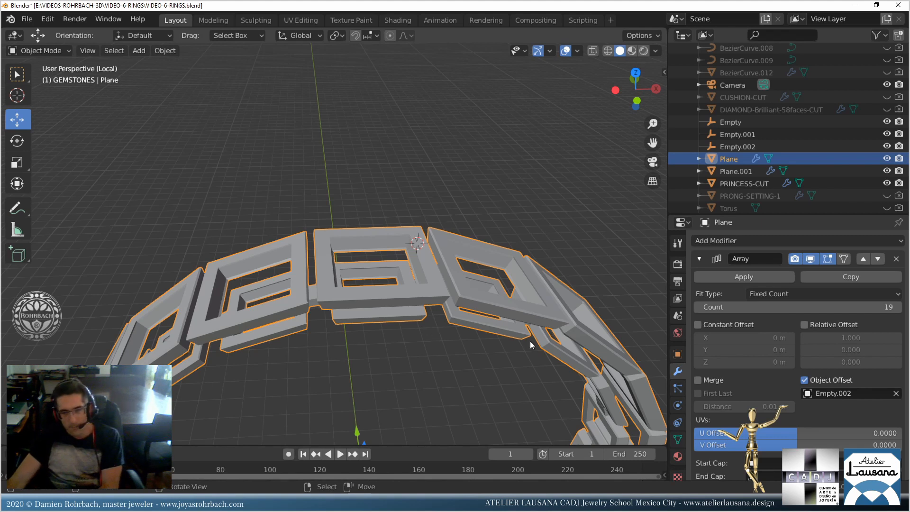
scroll(504, 339, down, 4)
scroll(504, 339, up, 3)
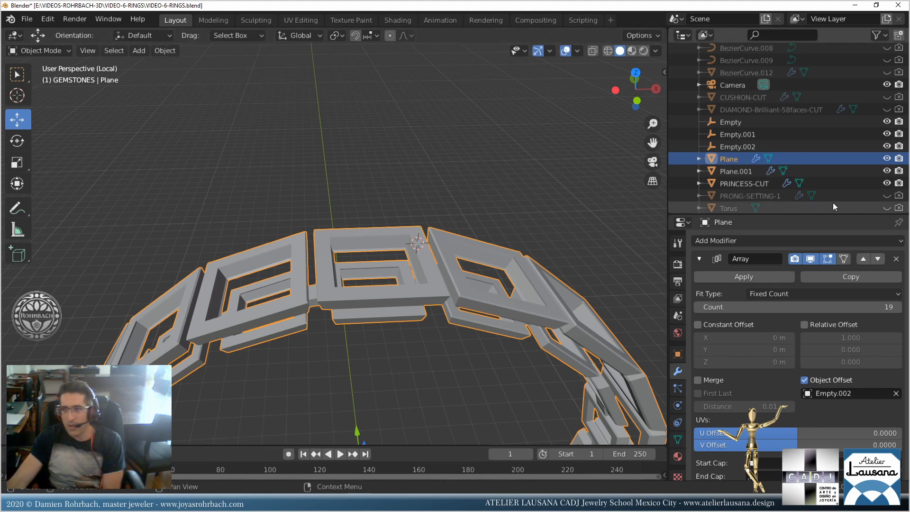
key(KP_Divide)
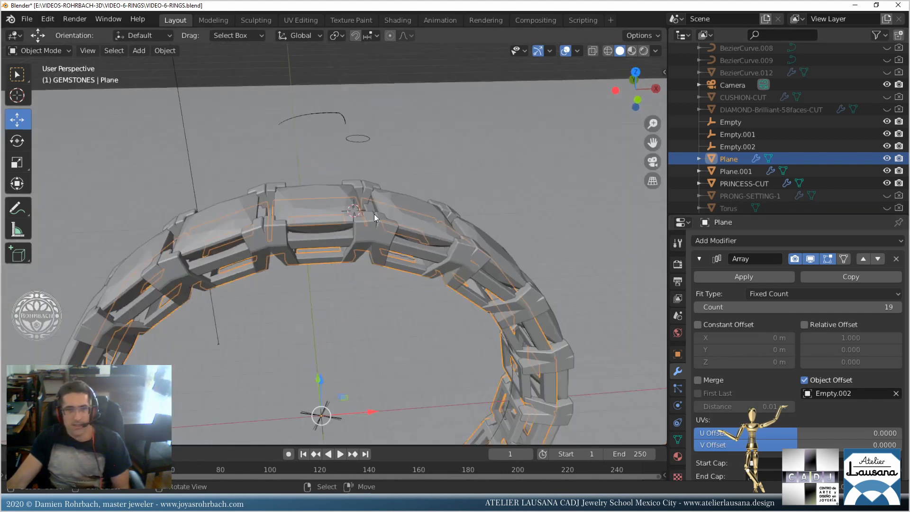
Save the file and preview the ring through the camera in rendered viewport shading.
middle_drag(373, 215, 372, 281)
key(ctrl+s)
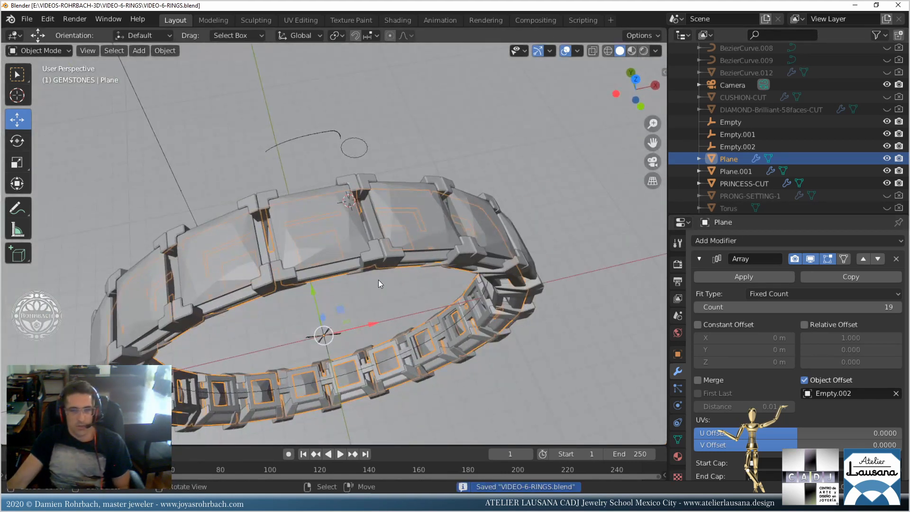
key(KP_0)
scroll(378, 292, down, 5)
scroll(376, 309, up, 3)
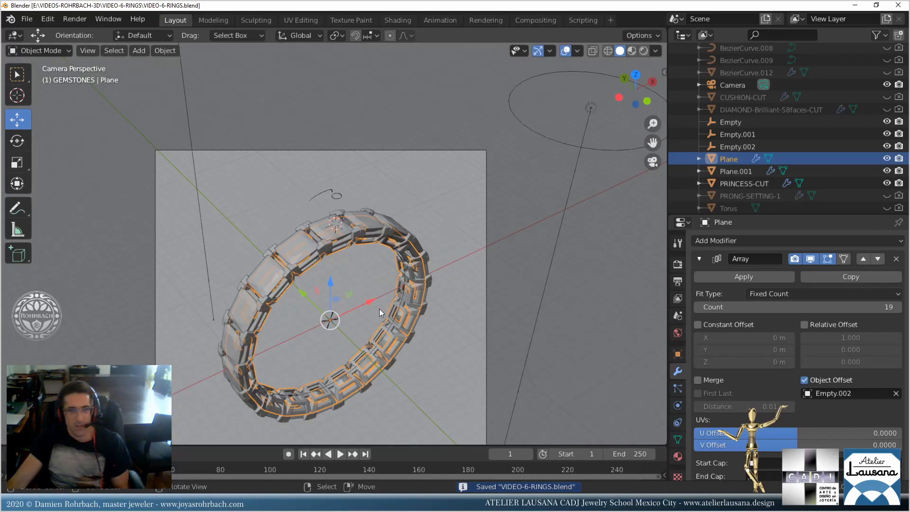
shift+middle_drag(380, 309, 403, 215)
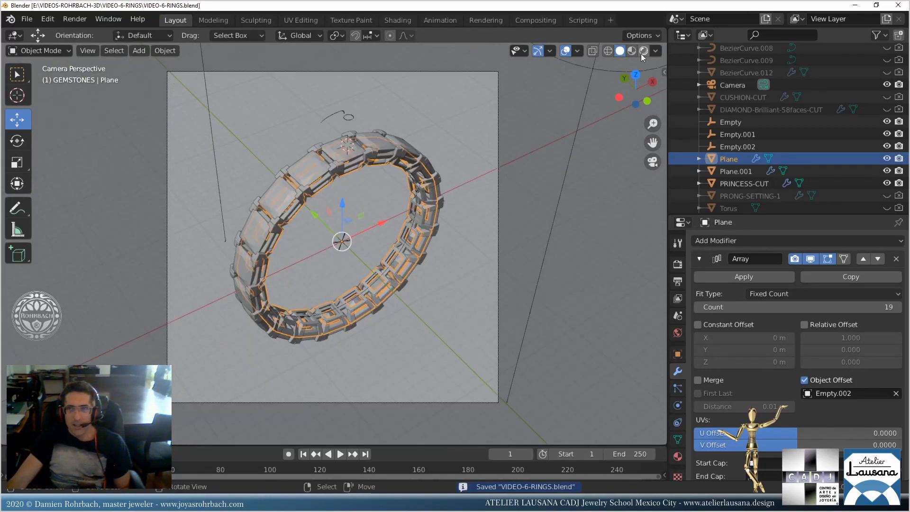
click(642, 52)
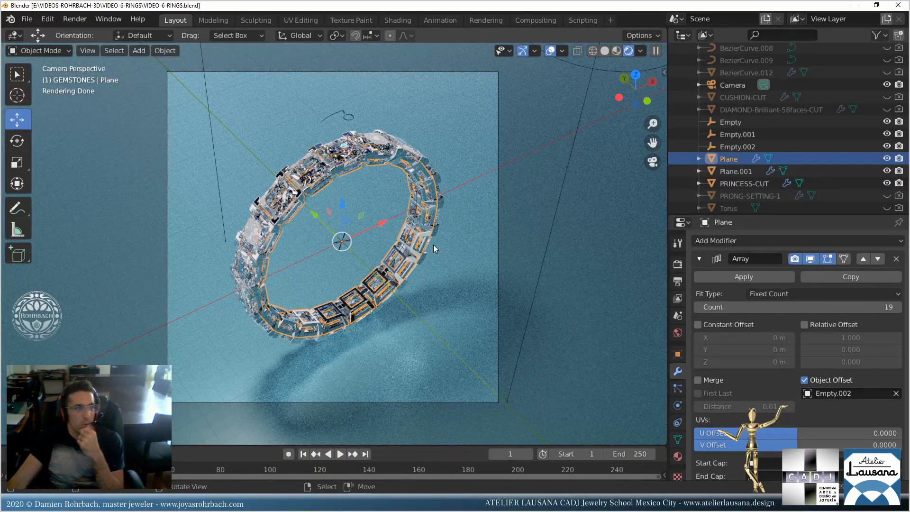
Switch to the Shading workspace, select the FLOOR object and make a new copy of its ground material.
click(398, 20)
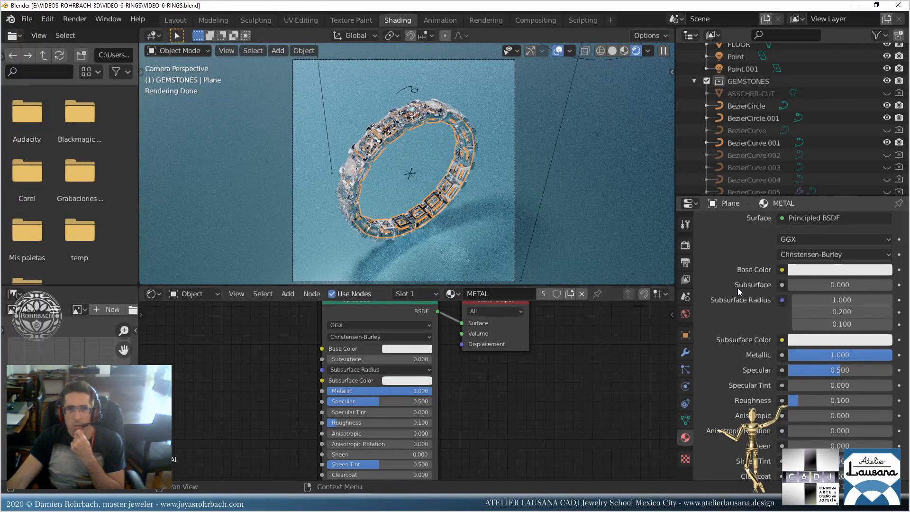
scroll(490, 414, down, 2)
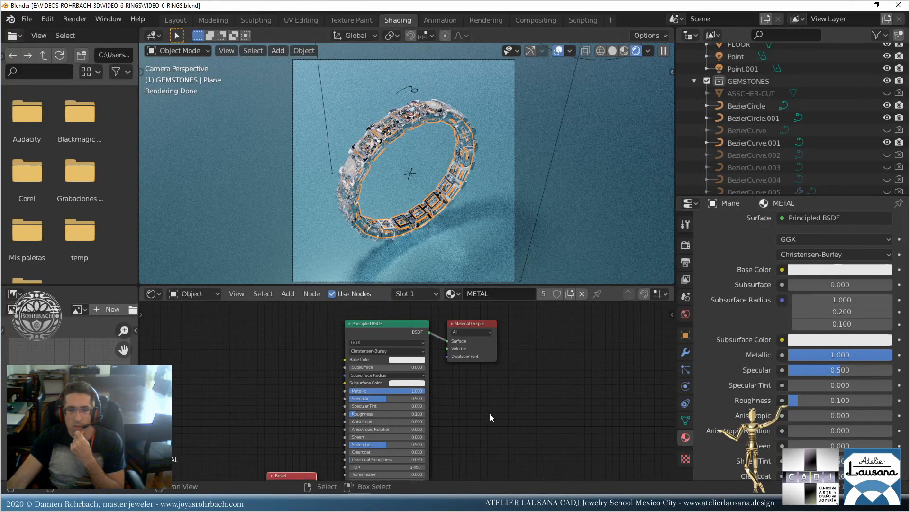
scroll(389, 198, up, 3)
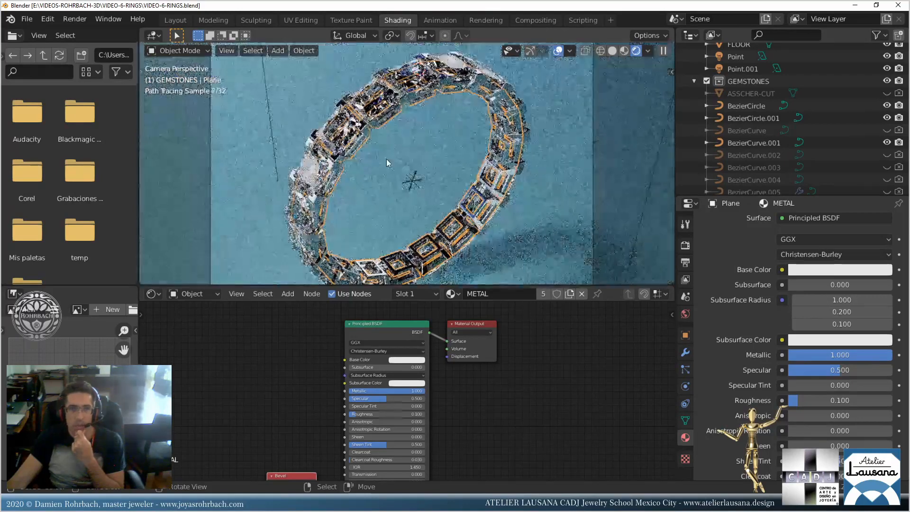
click(386, 159)
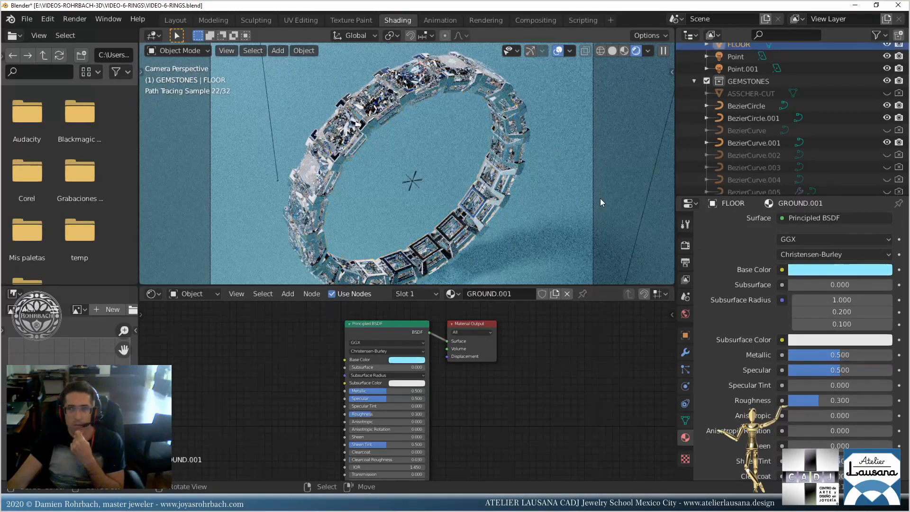
scroll(749, 278, up, 5)
click(811, 262)
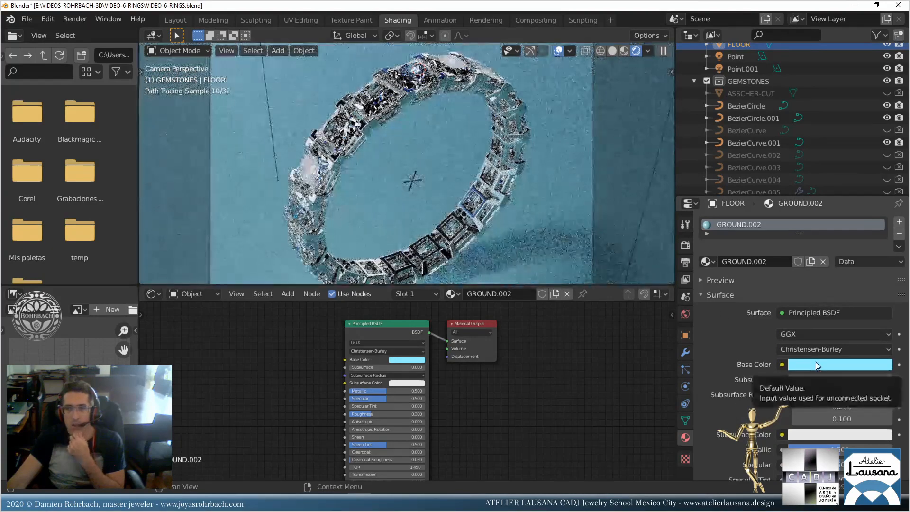
Set the floor material's base color to white, with red, green and blue at 1.000.
click(816, 364)
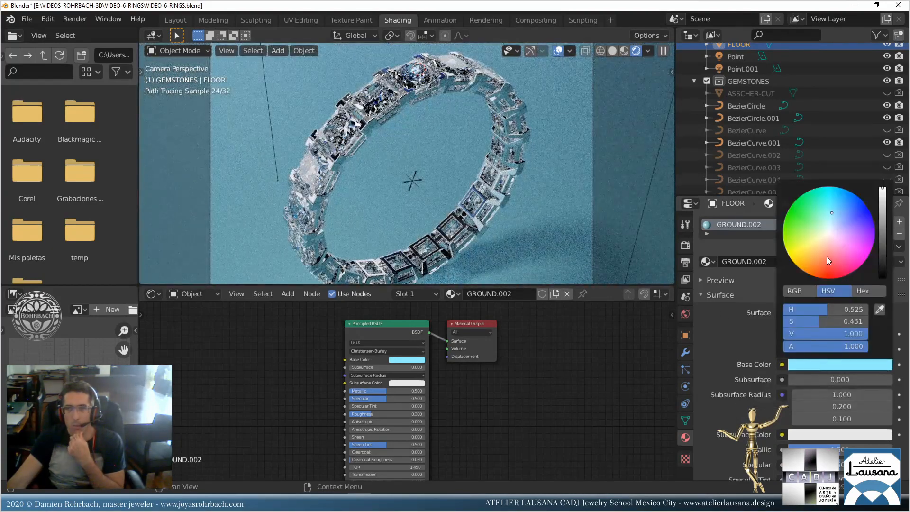
click(801, 291)
click(824, 311)
text(1)
key(Return)
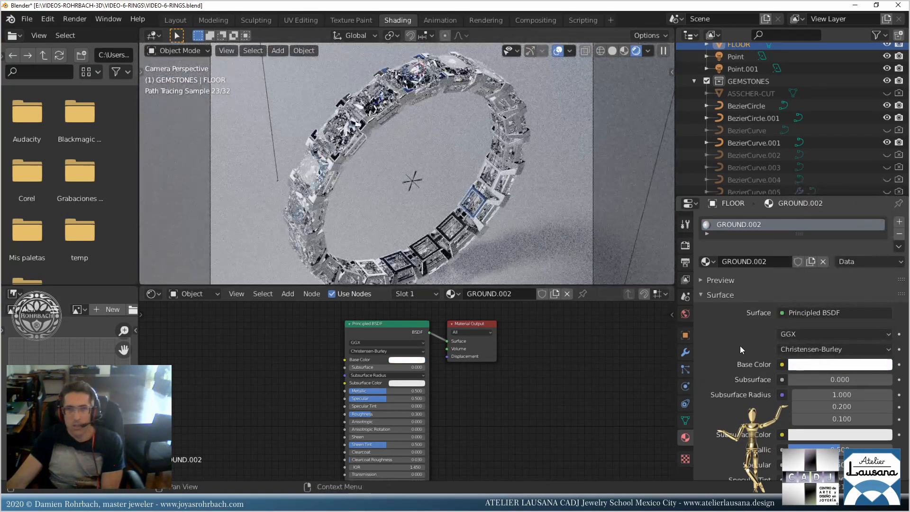
Set the floor material's roughness to 0.150.
scroll(545, 173, down, 2)
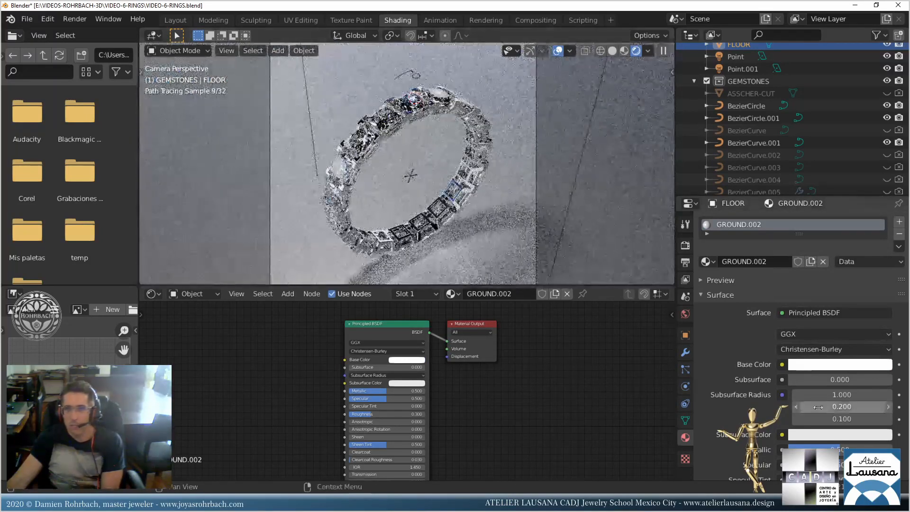
scroll(758, 431, down, 5)
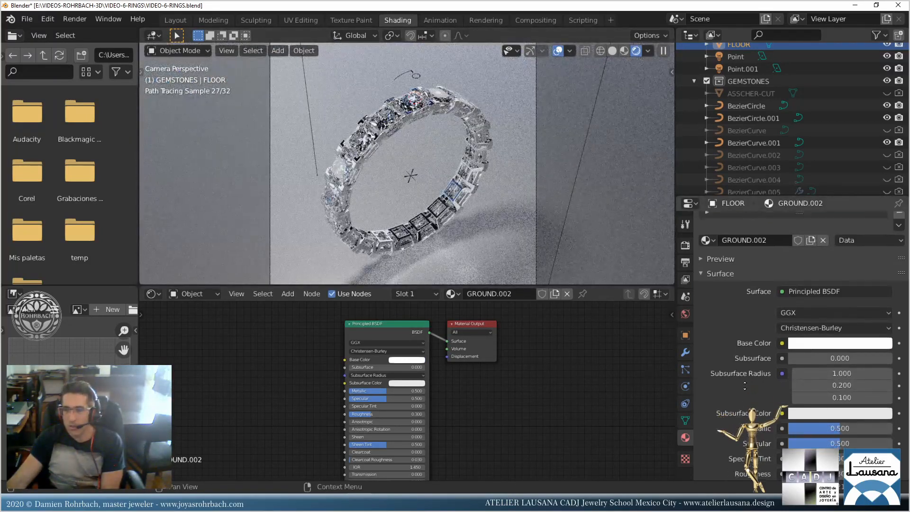
click(849, 384)
text(.15)
key(Return)
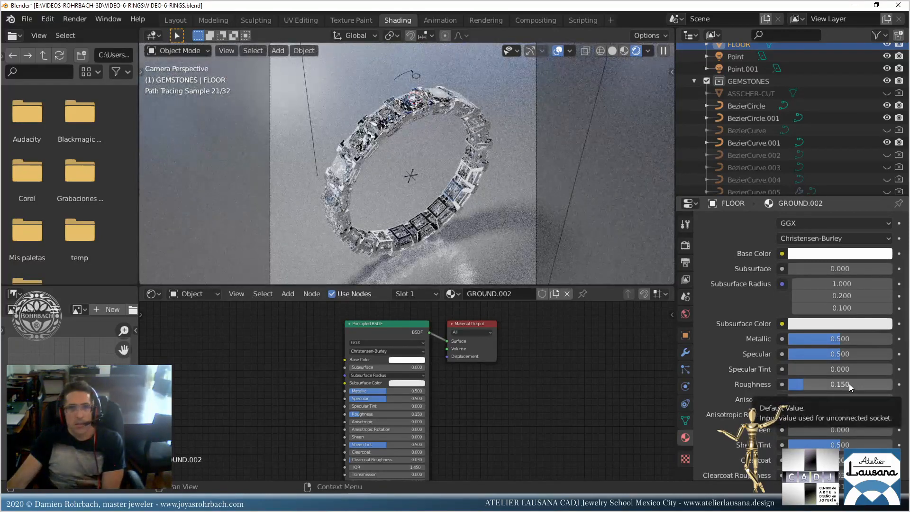
Try warm tones for the floor material's base color, settle on a light peach, and save the file.
scroll(392, 115, up, 3)
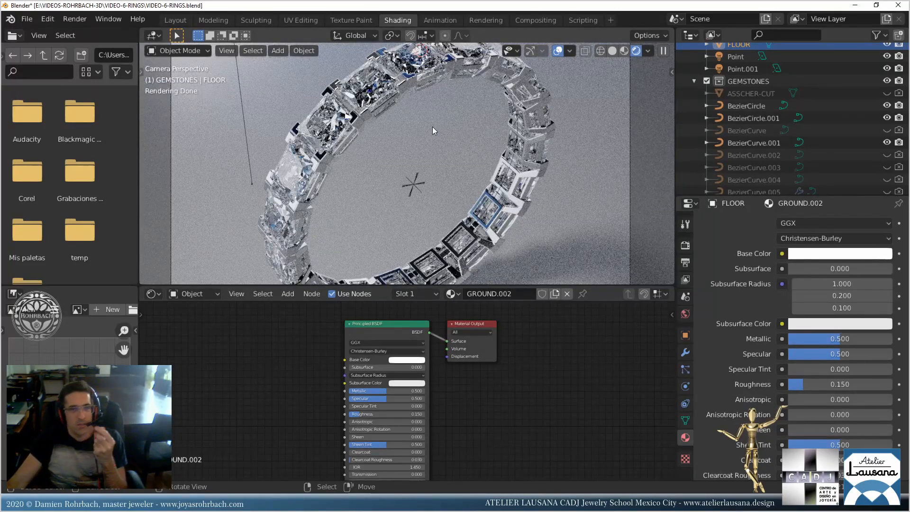
scroll(441, 123, down, 1)
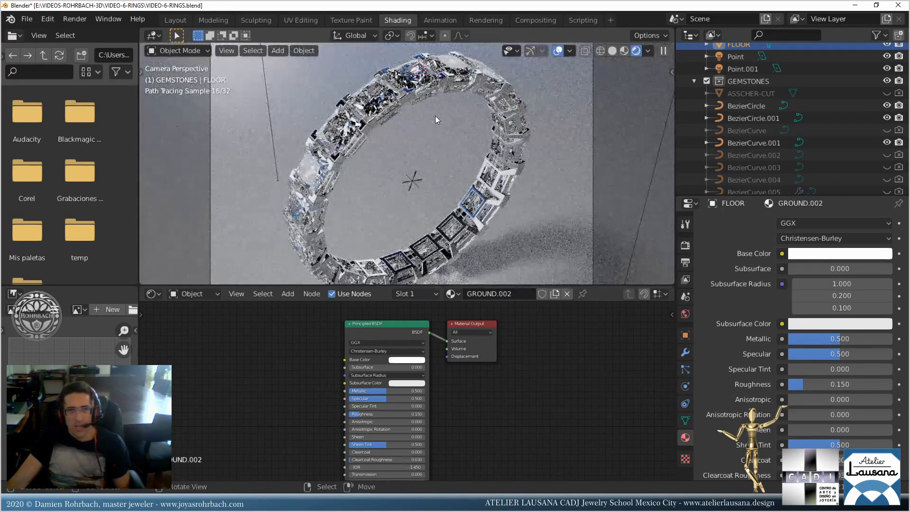
click(807, 254)
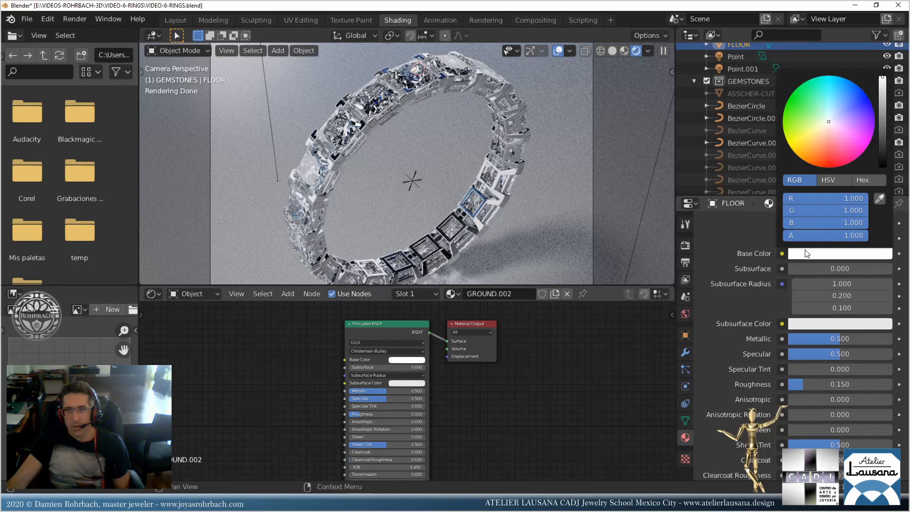
click(814, 127)
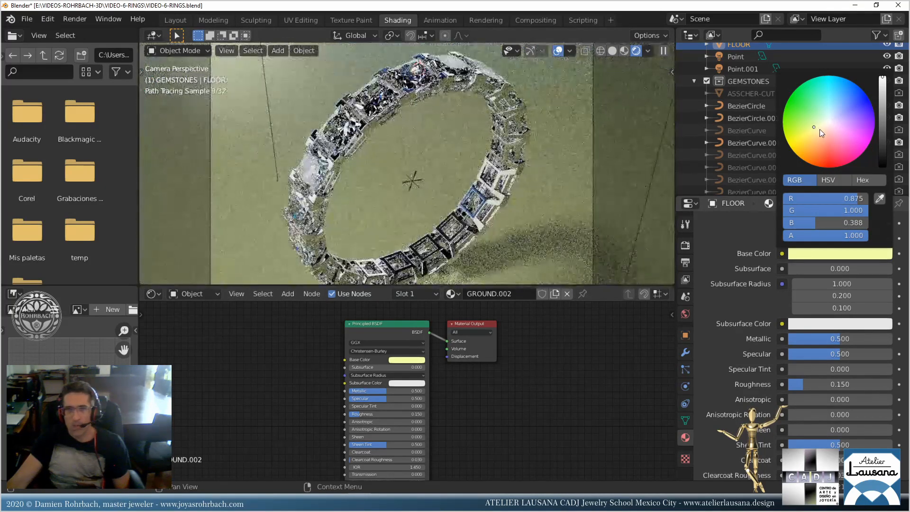
click(818, 130)
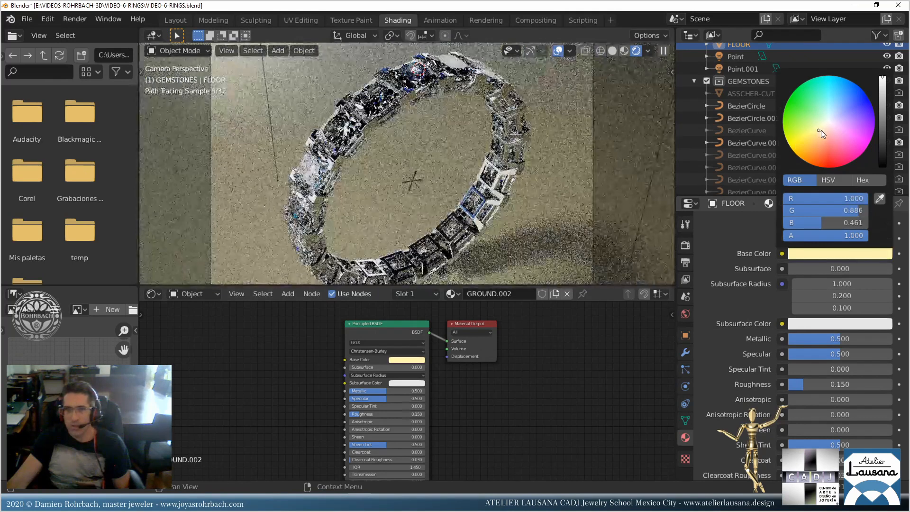
click(821, 135)
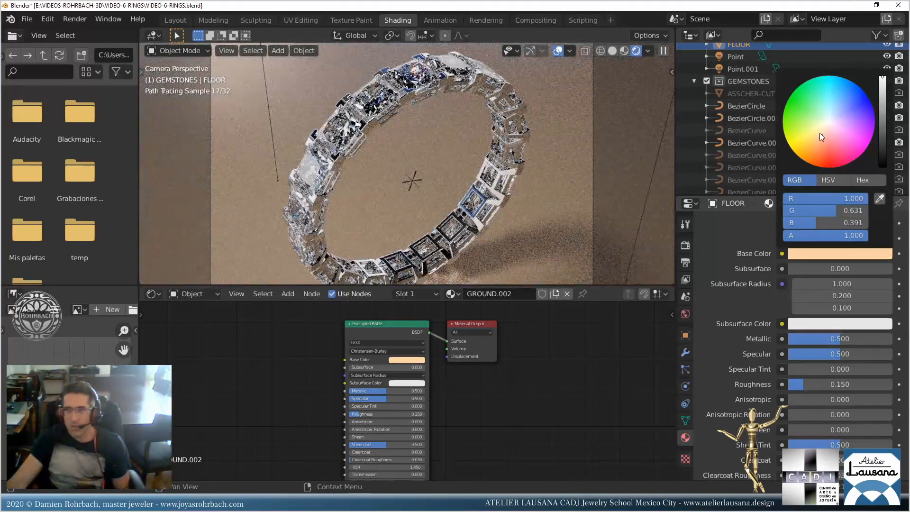
click(821, 133)
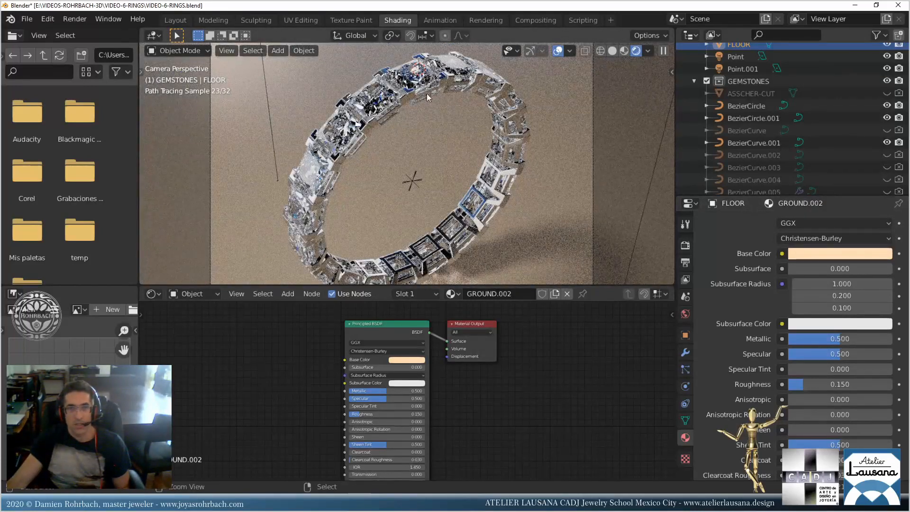
key(ctrl+s)
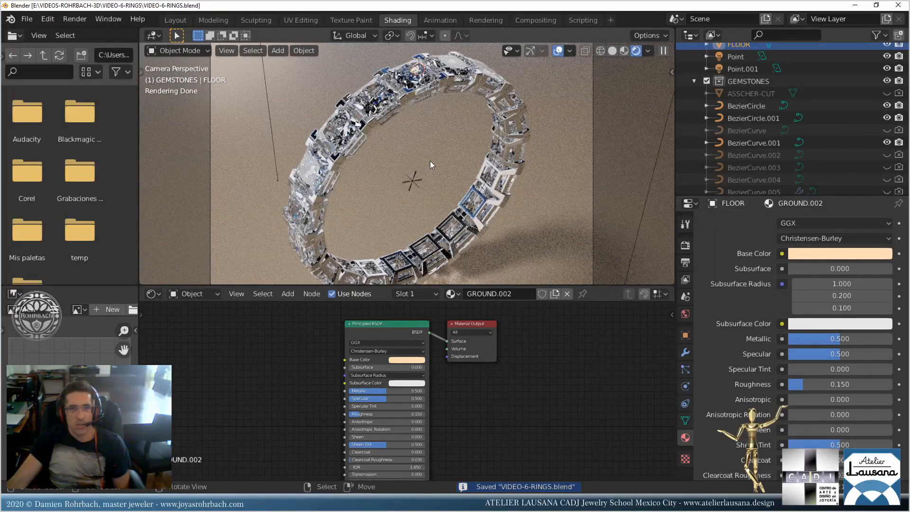
Try rendering the camera view, enlarge the render window to check the framing, and cancel the render.
key(Home)
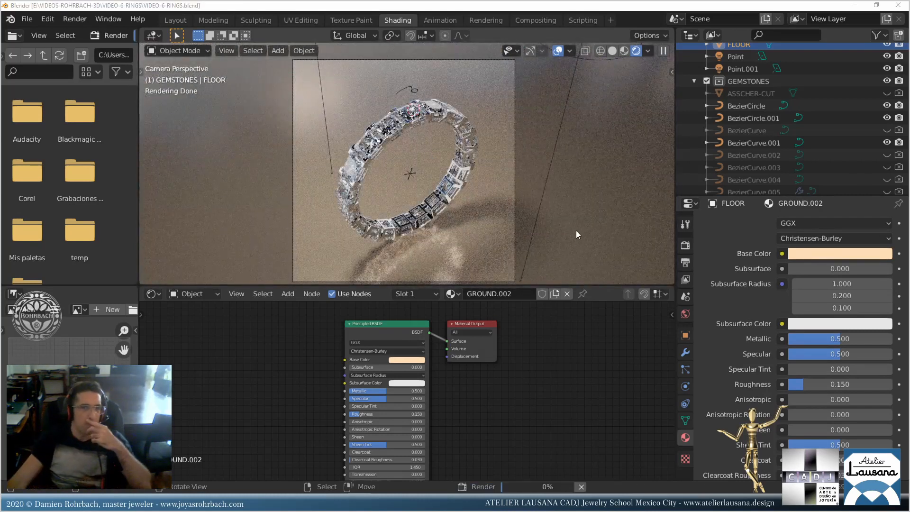
scroll(871, 147, down, 10)
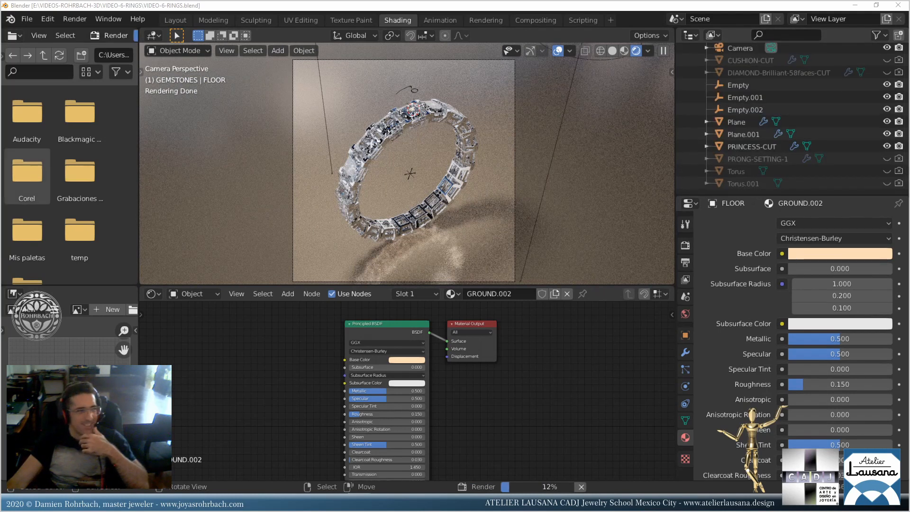
drag(301, 120, 434, 86)
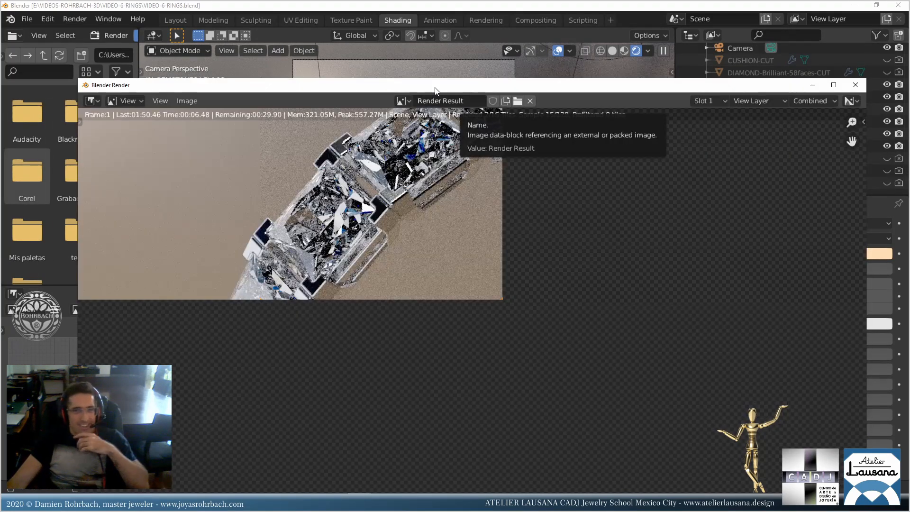
double_click(434, 86)
key(Home)
scroll(529, 281, down, 1)
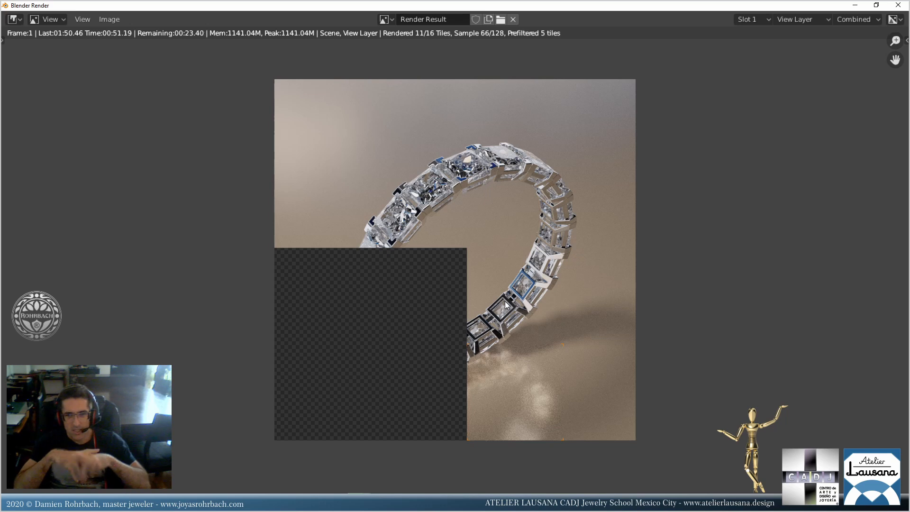
key(Escape)
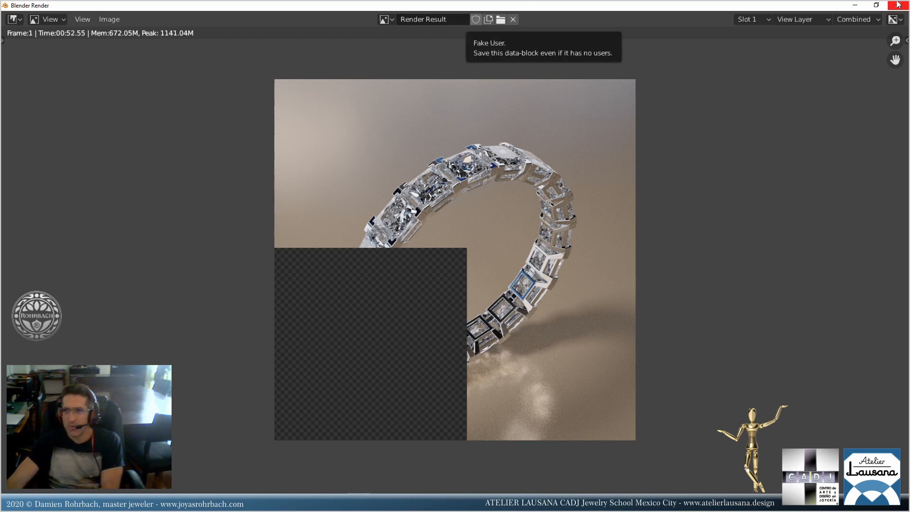
click(899, 5)
Select the camera, try a focal length of 95 mm, and set it to 105 mm for a tighter framing.
scroll(759, 126, up, 4)
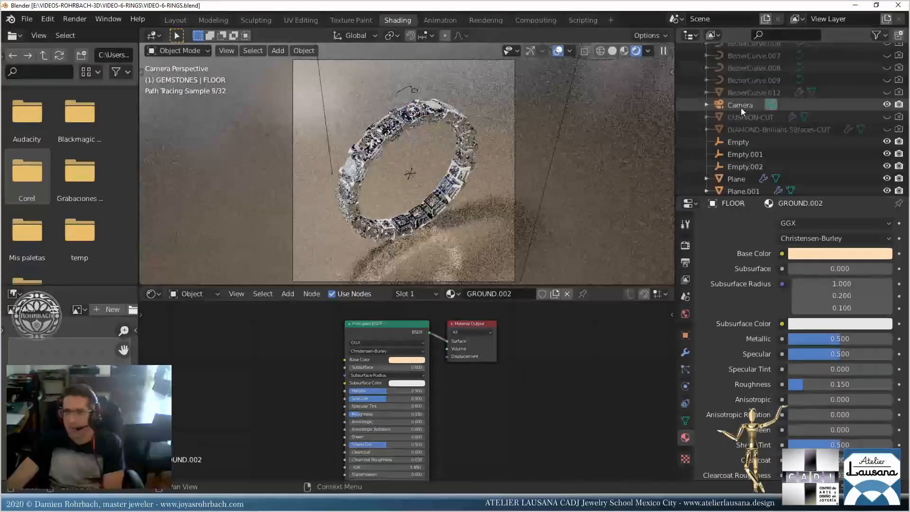
click(740, 106)
click(810, 278)
text(95)
key(Return)
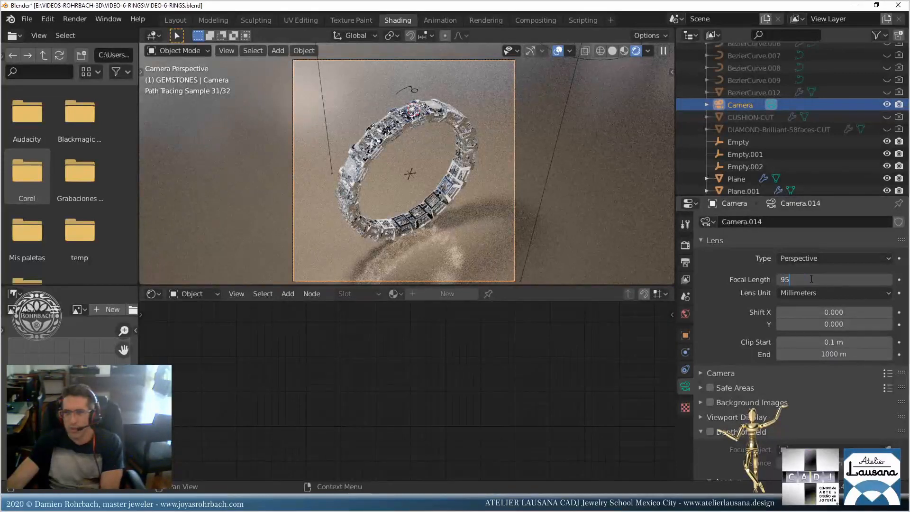
click(810, 279)
text(105)
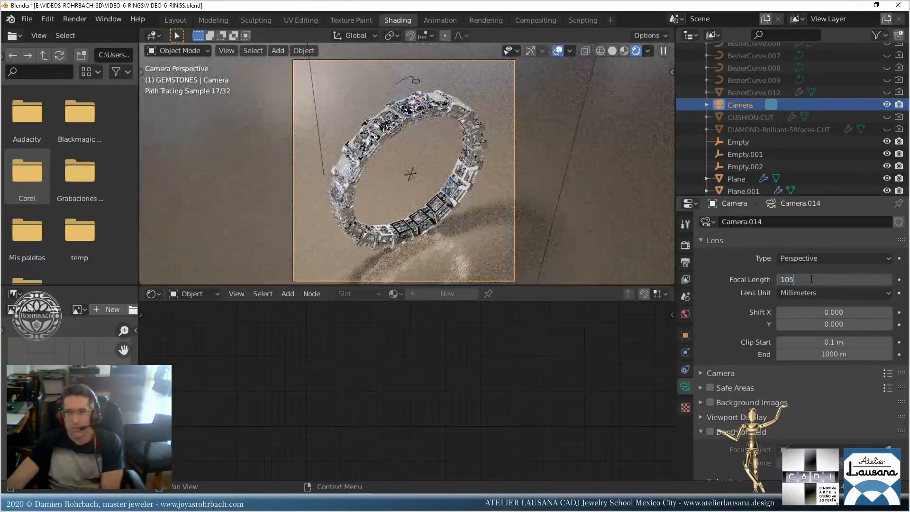
key(Return)
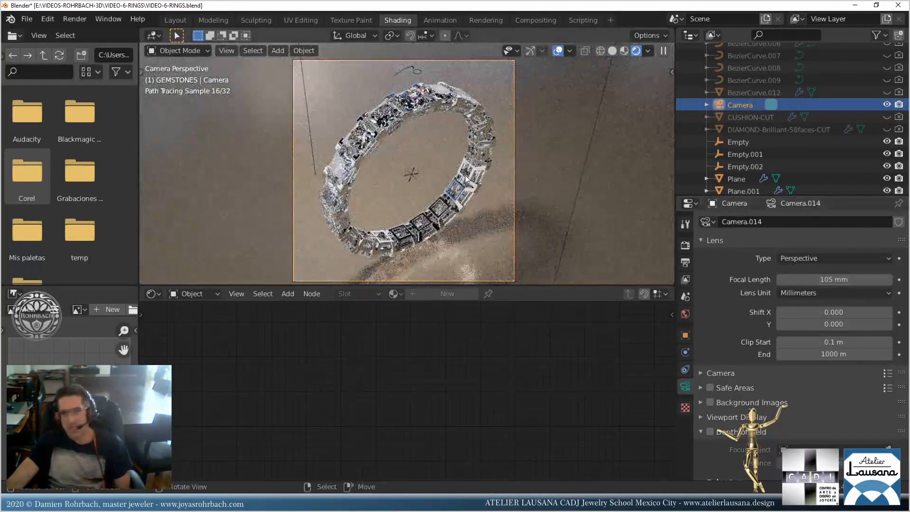
Save the file and render the final image from the camera.
key(ctrl+s)
key(F12)
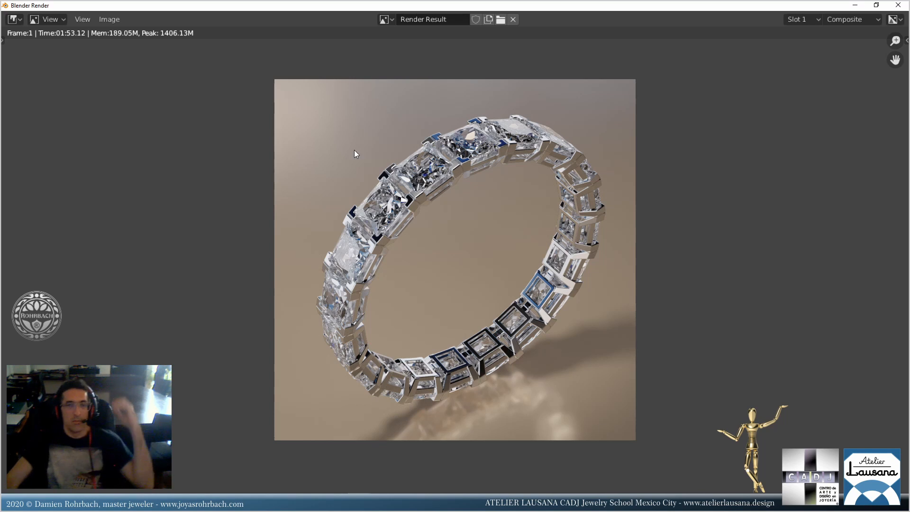
Save the rendered image as MODEL3.png in the VIDEO-6-RINGS folder, close the render window and save the scene file.
click(117, 19)
click(138, 94)
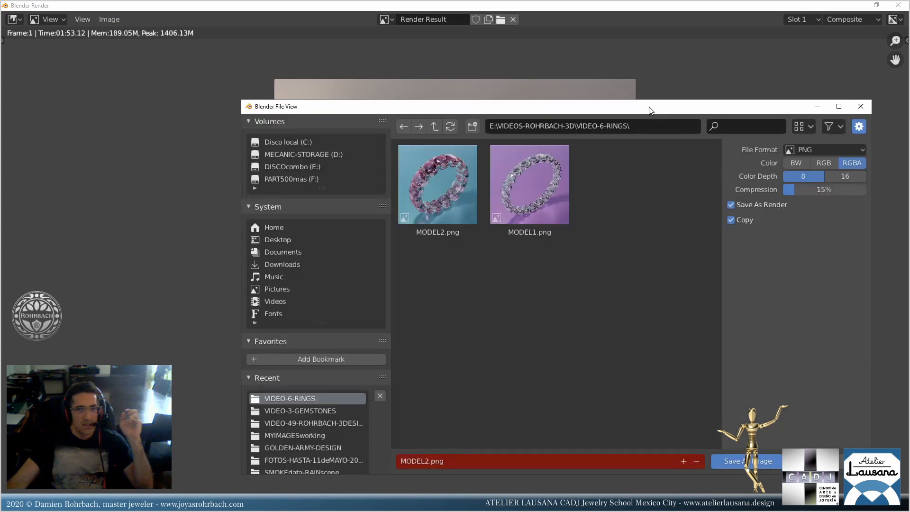
click(529, 184)
click(436, 461)
click(436, 461)
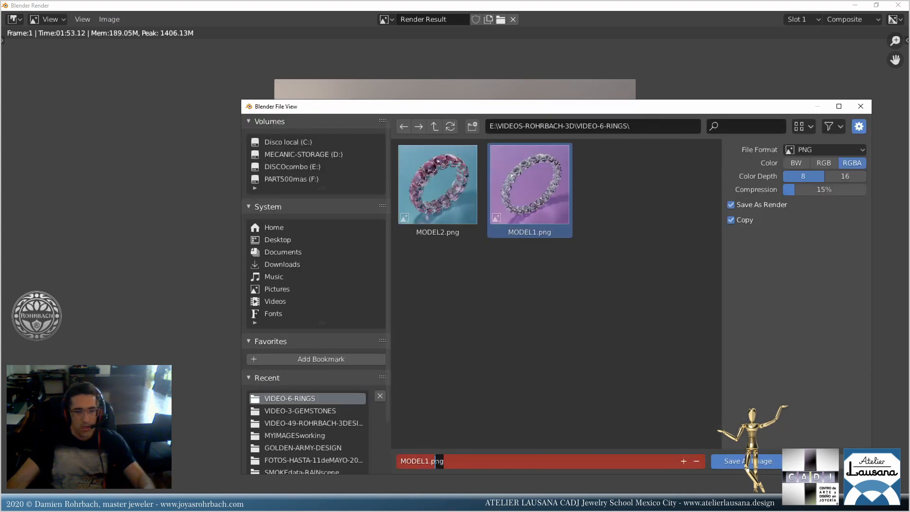
drag(436, 460, 425, 461)
text(3)
key(Return)
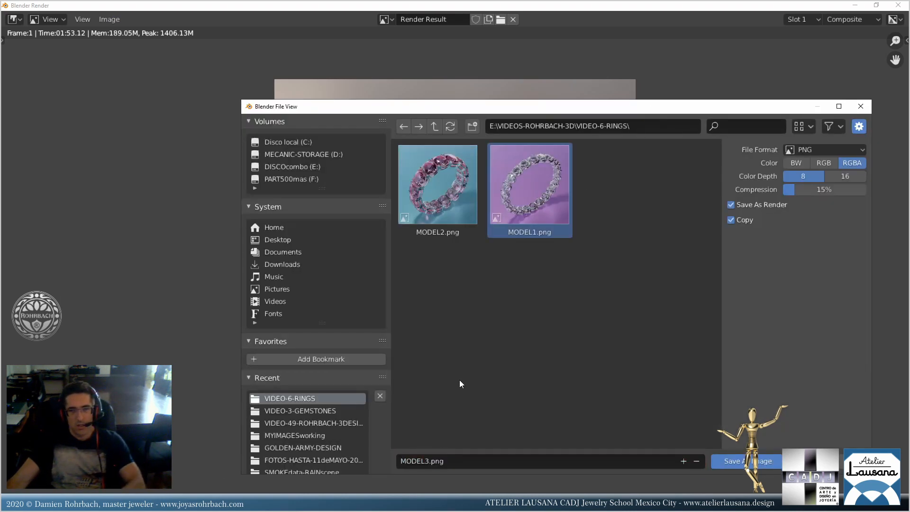
click(750, 461)
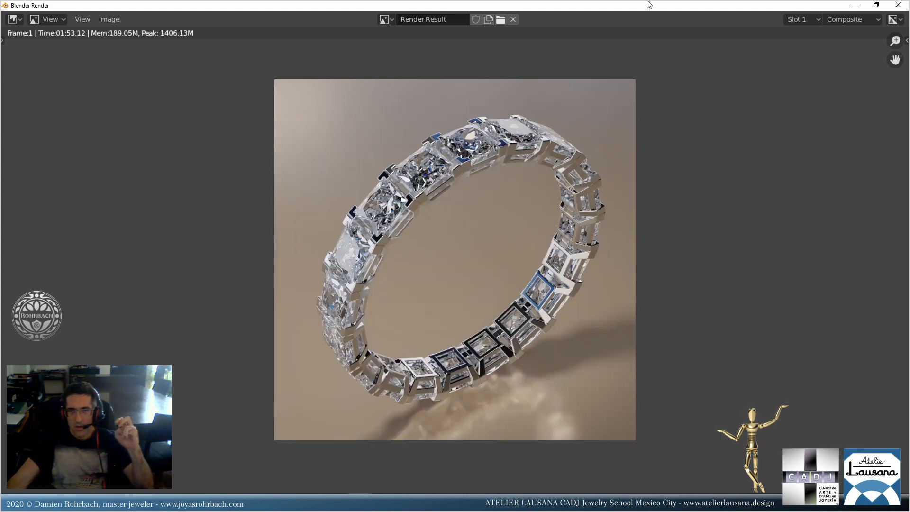
click(898, 6)
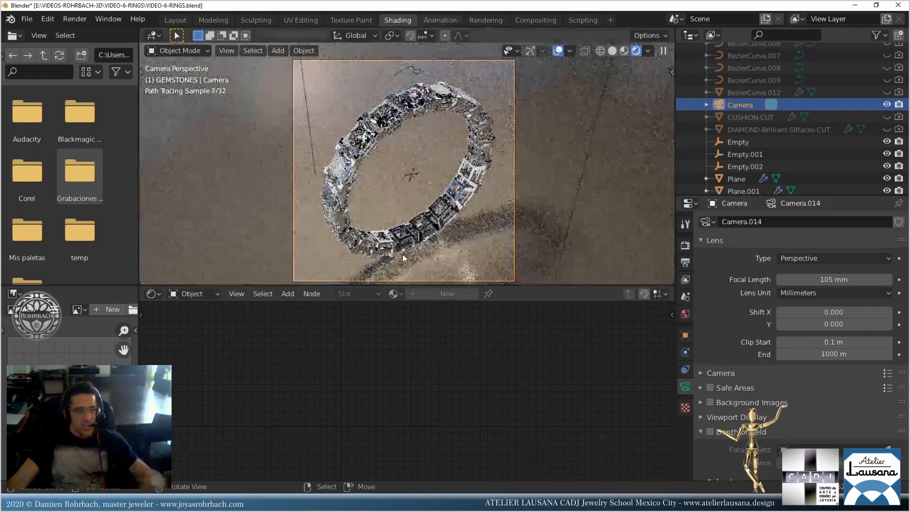
key(ctrl+s)
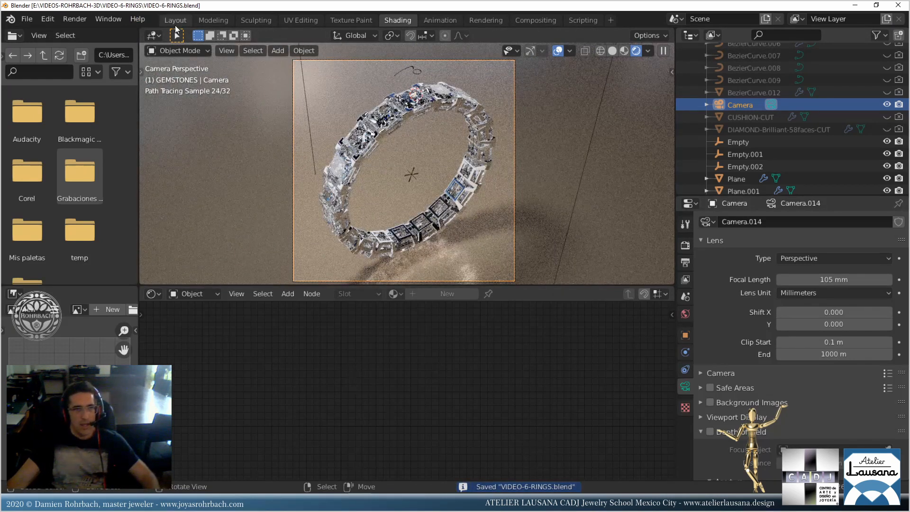
In the Layout workspace with solid shading, hide Plane, Plane.001 and PRINCESS-CUT from both the viewport and renders.
click(174, 23)
click(616, 51)
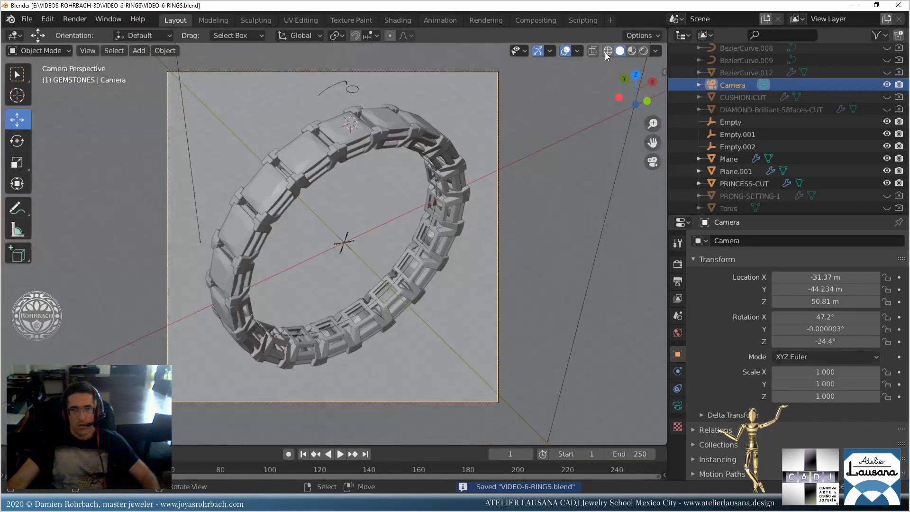
click(459, 207)
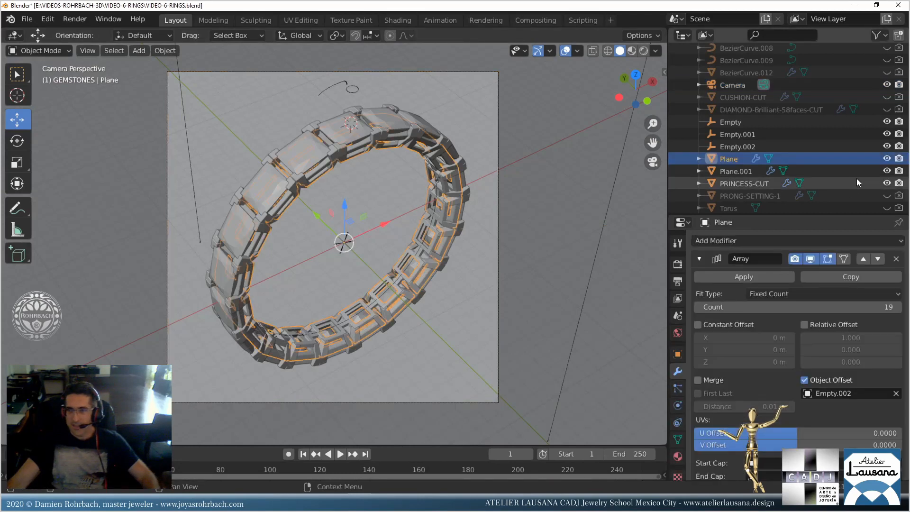
click(893, 160)
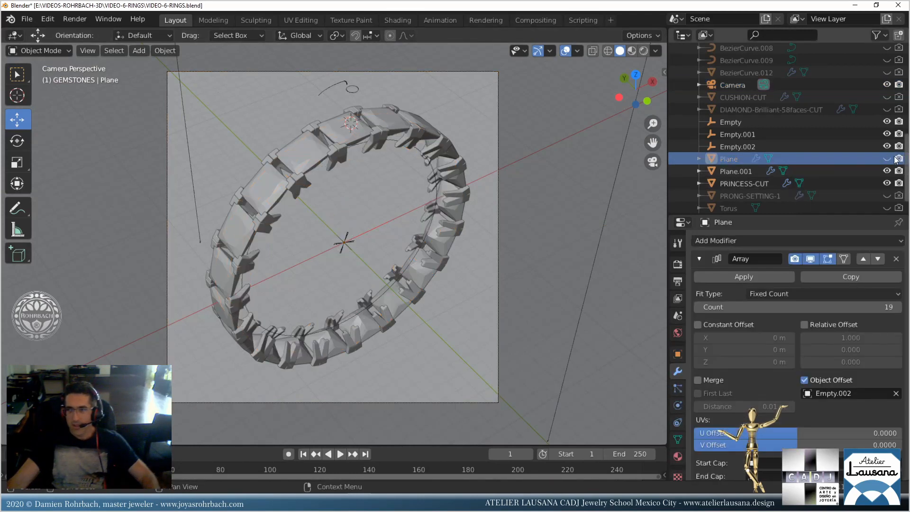
click(898, 160)
click(733, 172)
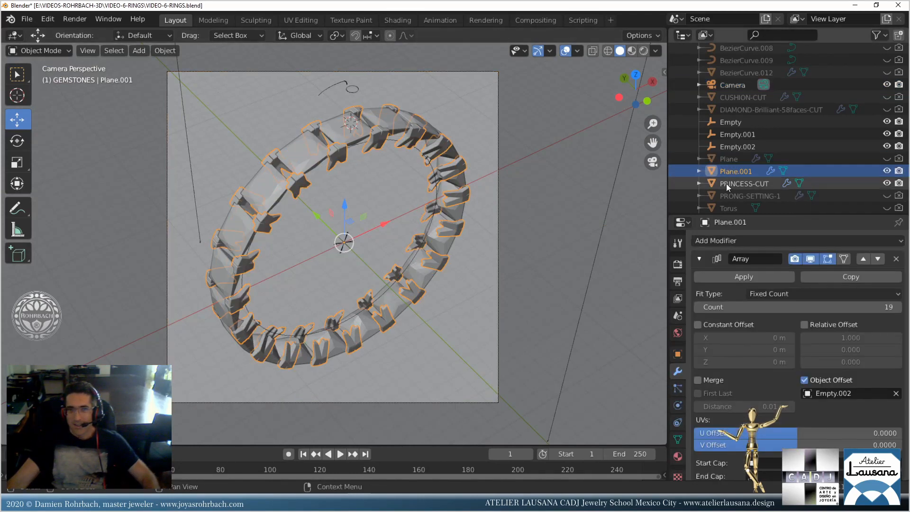
click(887, 171)
click(899, 171)
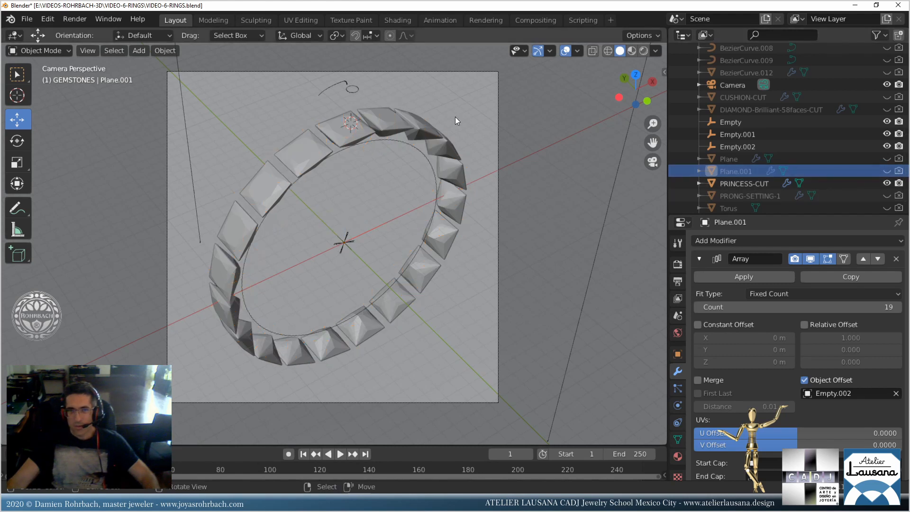
click(877, 184)
click(886, 183)
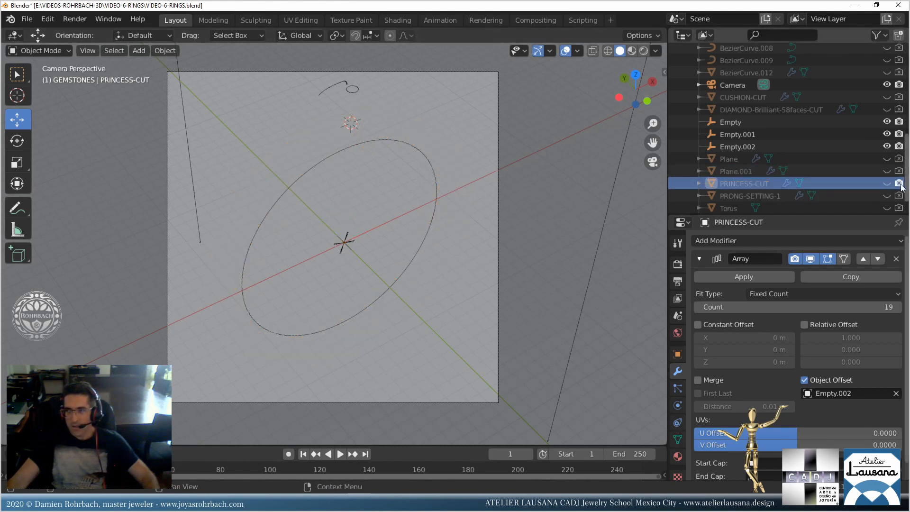
Make the ASSCHER-CUT gem visible in the viewport and select it.
scroll(437, 215, down, 3)
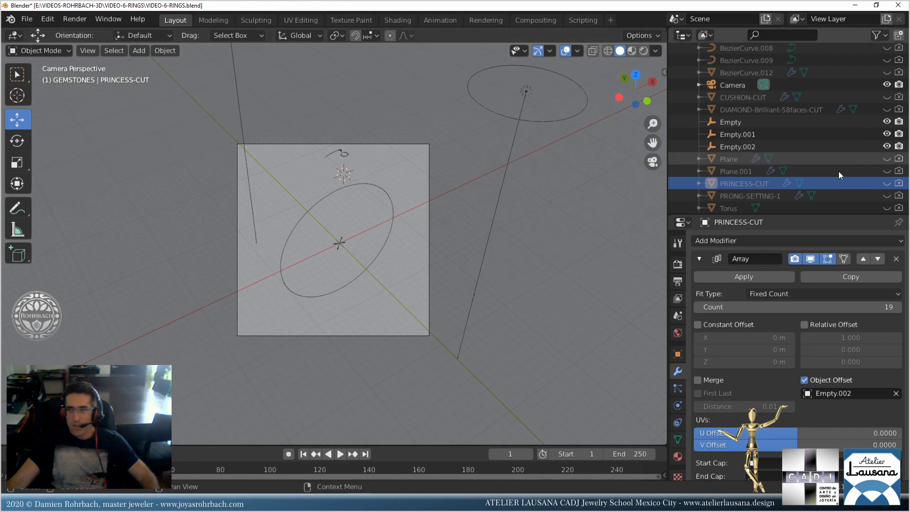
scroll(844, 178, up, 10)
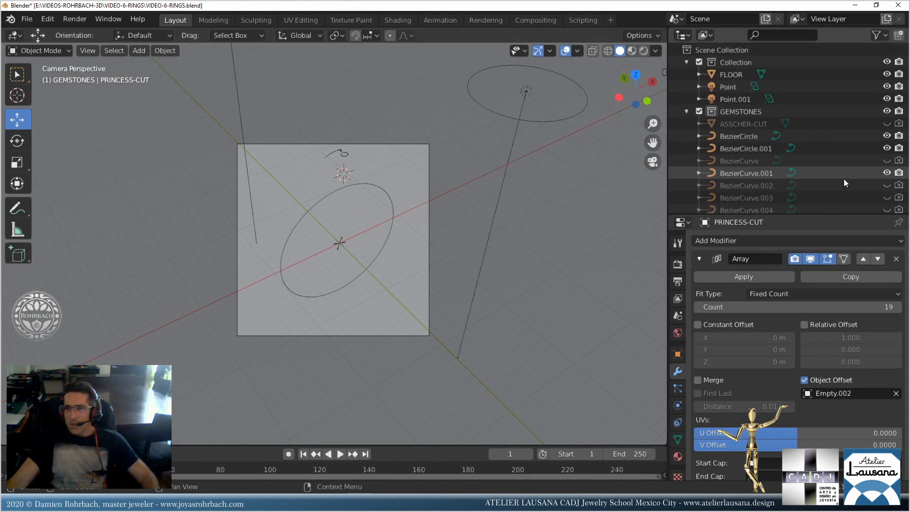
click(887, 124)
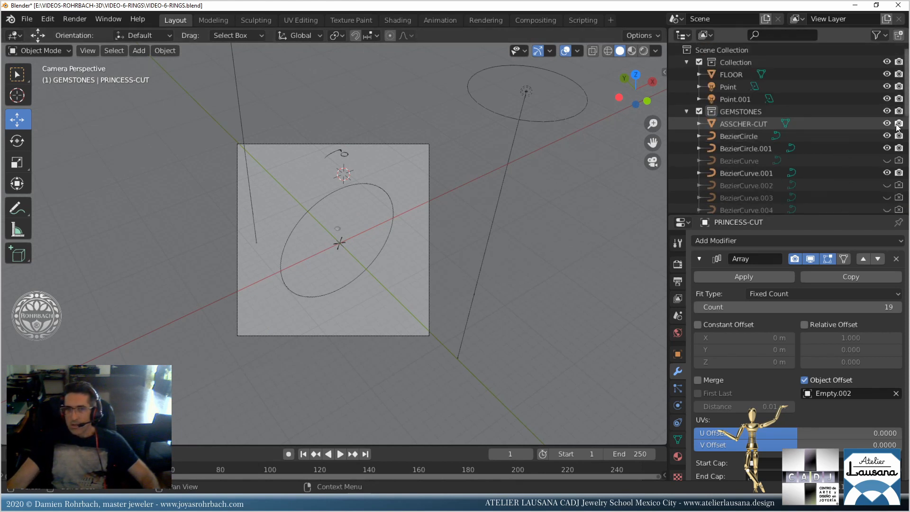
scroll(356, 228, up, 3)
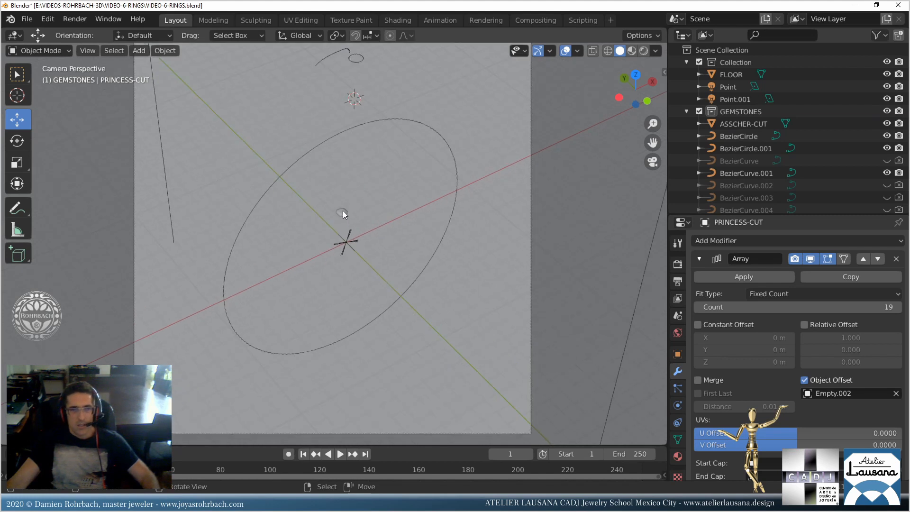
click(342, 212)
Set the Asscher-cut gem's X and Y dimensions to 4 m and copy its X scale to the Z scale.
key(n)
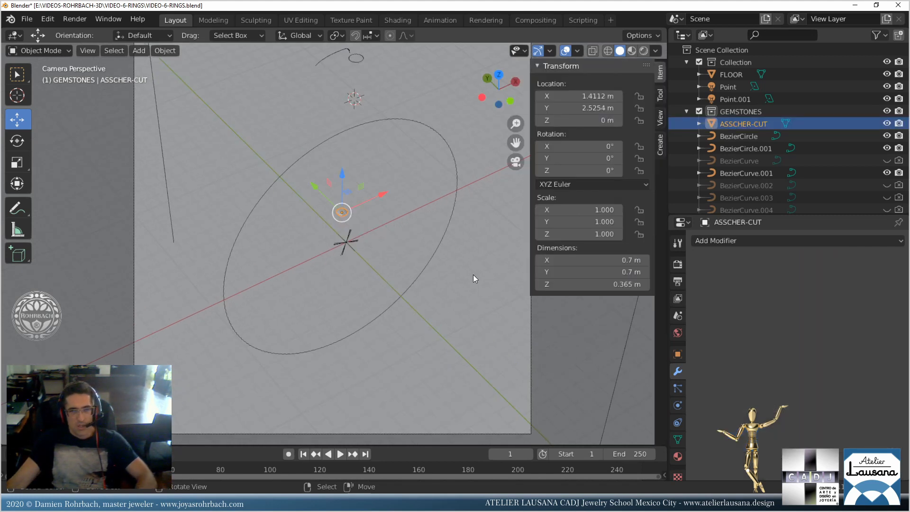
click(613, 260)
text(4)
key(Return)
click(589, 272)
text(4)
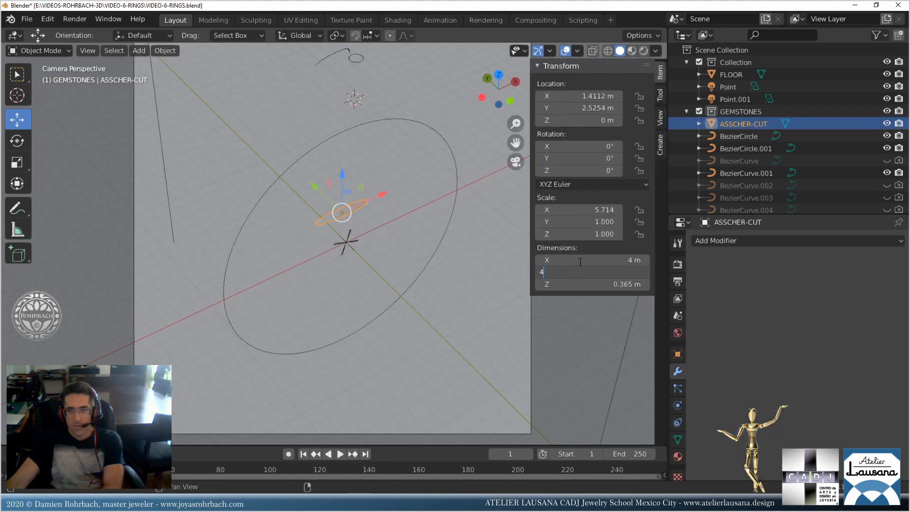
key(Return)
click(564, 209)
key(ctrl+c)
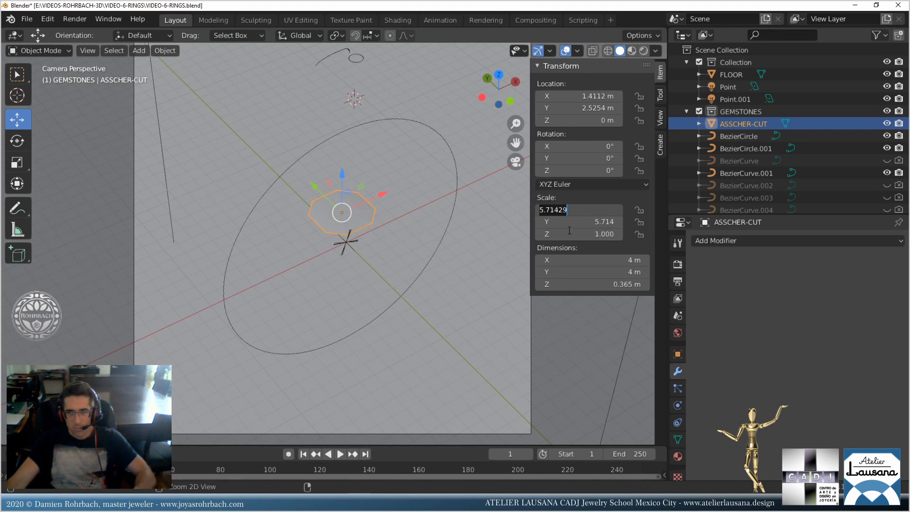
double_click(560, 234)
key(ctrl+v)
key(Return)
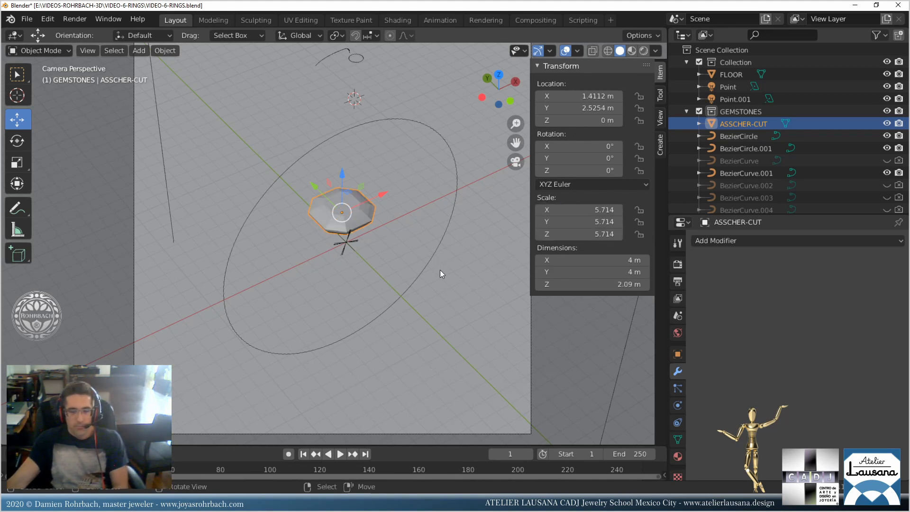
Set the gem's X and Y location to 0, raise it to a height of about 10.8 m above the ring circle, and save.
key(KP_1)
click(568, 95)
text(0)
key(Return)
click(569, 108)
text(0)
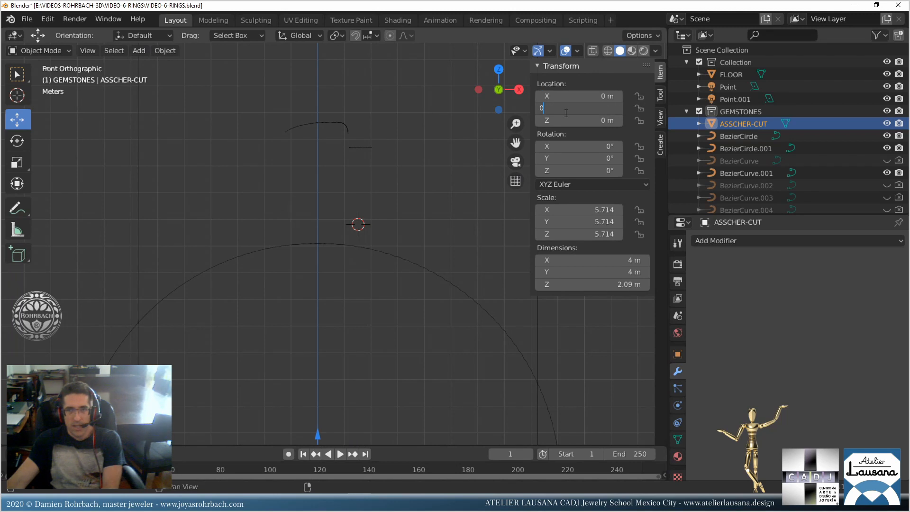
key(Return)
scroll(372, 340, down, 3)
drag(329, 340, 335, 170)
mouse_move(367, 226)
middle_down()
mouse_move(382, 249)
mouse_move(368, 274)
mouse_move(392, 293)
mouse_move(356, 262)
mouse_move(342, 217)
mouse_move(422, 284)
mouse_move(366, 250)
mouse_move(349, 210)
mouse_move(371, 279)
mouse_move(338, 221)
mouse_move(360, 254)
mouse_move(375, 251)
mouse_move(346, 244)
mouse_move(377, 269)
mouse_move(359, 250)
middle_up()
key(ctrl+s)
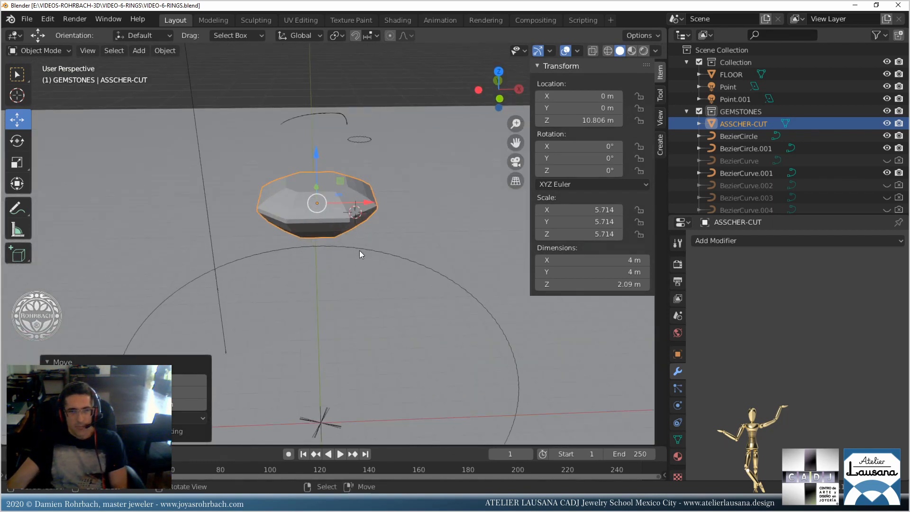
Duplicate the Asscher-cut gem in place and raise the copy along Z to about 13.5 m in front view.
key(KP_1)
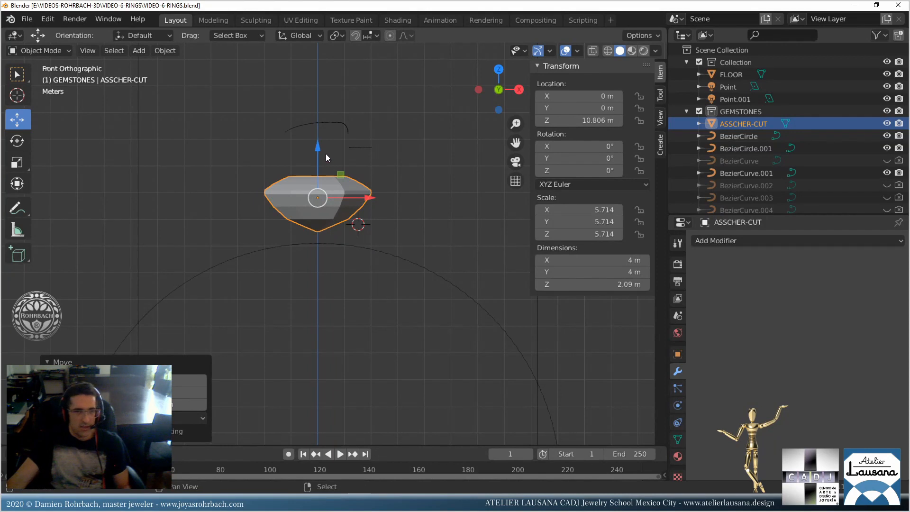
shift+middle_drag(326, 153, 354, 255)
scroll(350, 293, up, 3)
shift+middle_drag(387, 331, 360, 239)
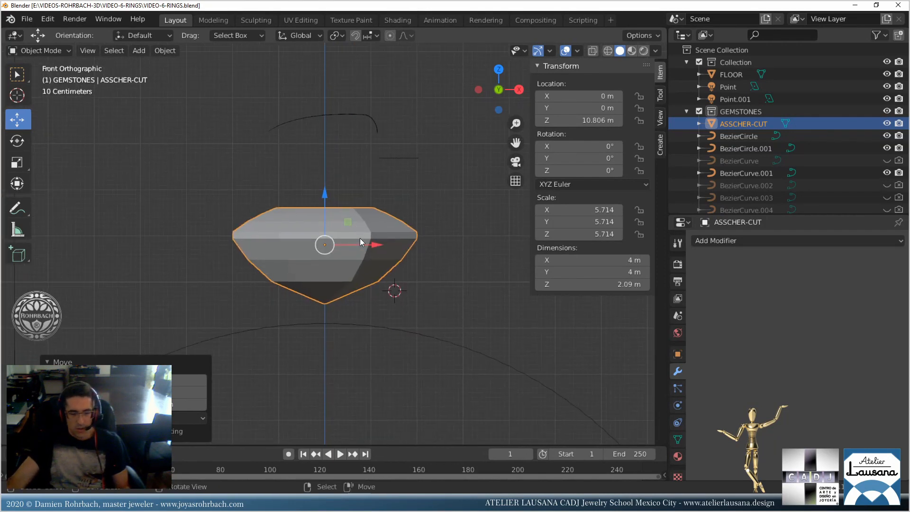
key(shift+d)
right_click(360, 238)
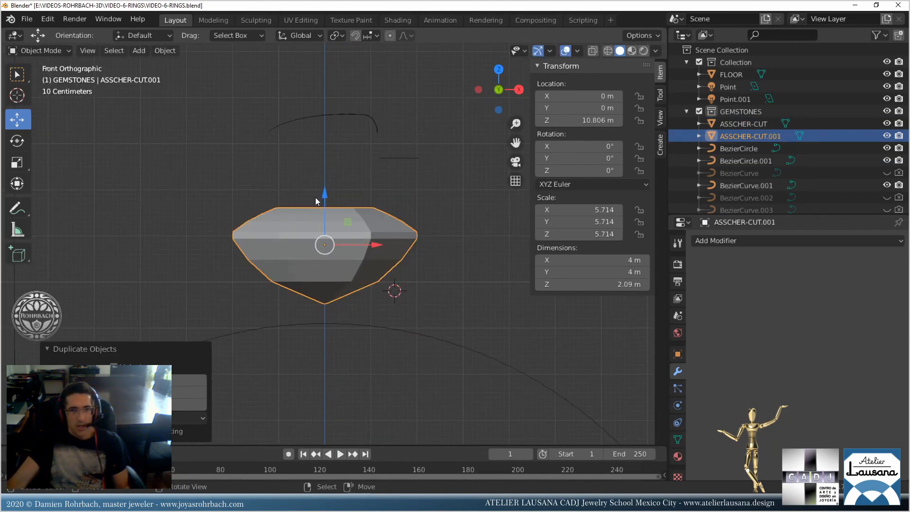
drag(316, 201, 365, 77)
shift+middle_drag(368, 164, 367, 238)
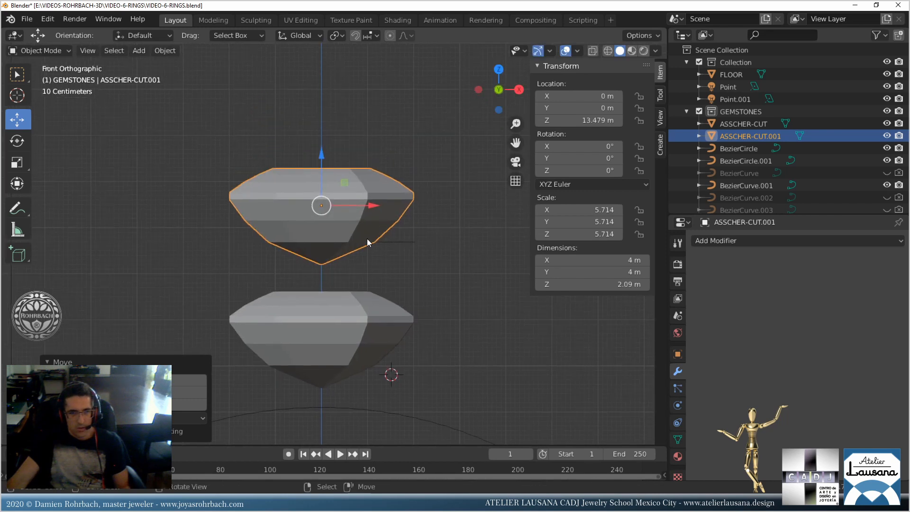
Put the copied gem in Edit Mode with X-ray and vertex selection, and clear the selection.
key(Tab)
key(alt+z)
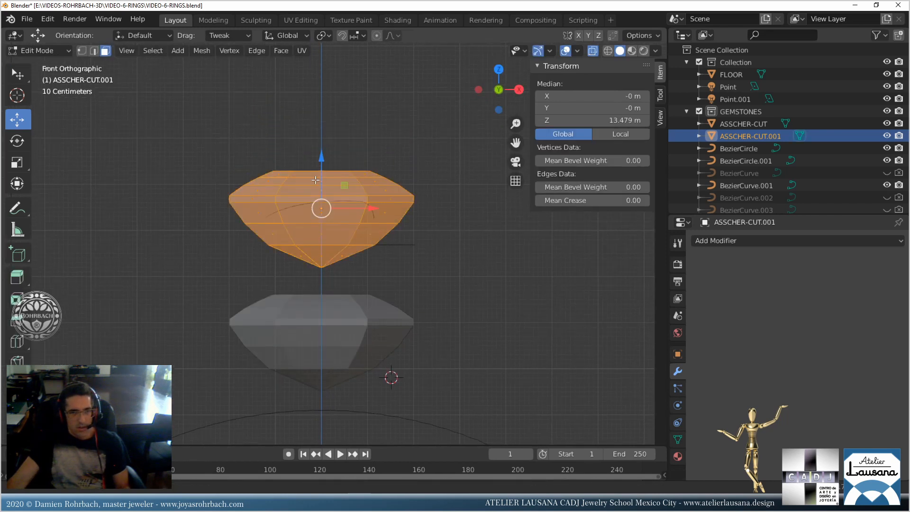
shift+middle_drag(316, 180, 318, 216)
click(83, 50)
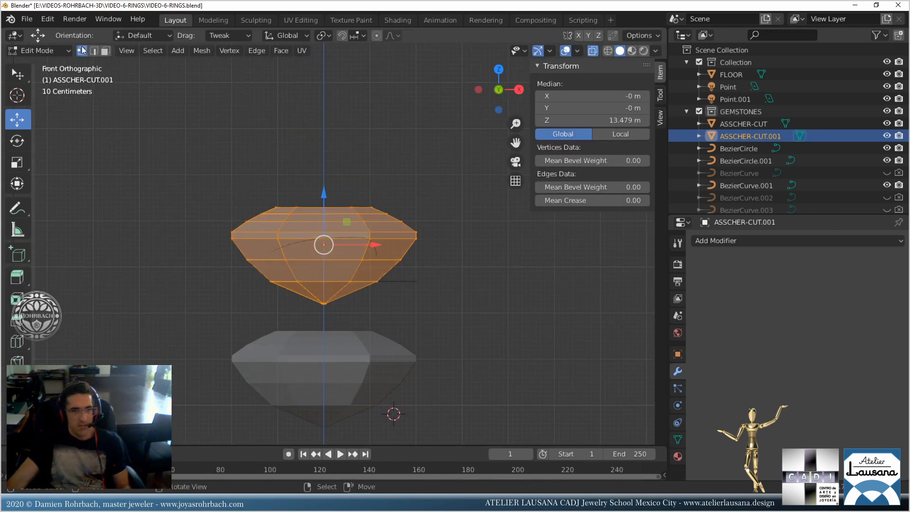
key(n)
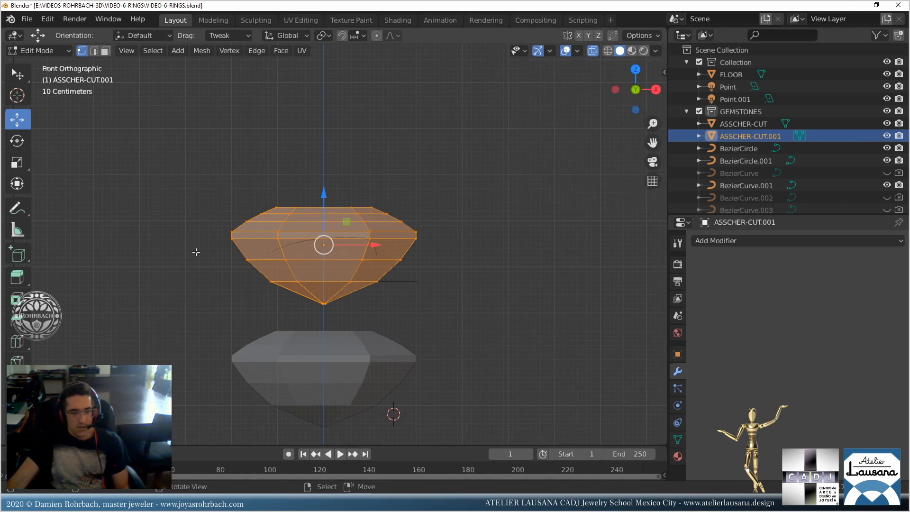
key(b)
drag(189, 254, 446, 332)
key(alt+a)
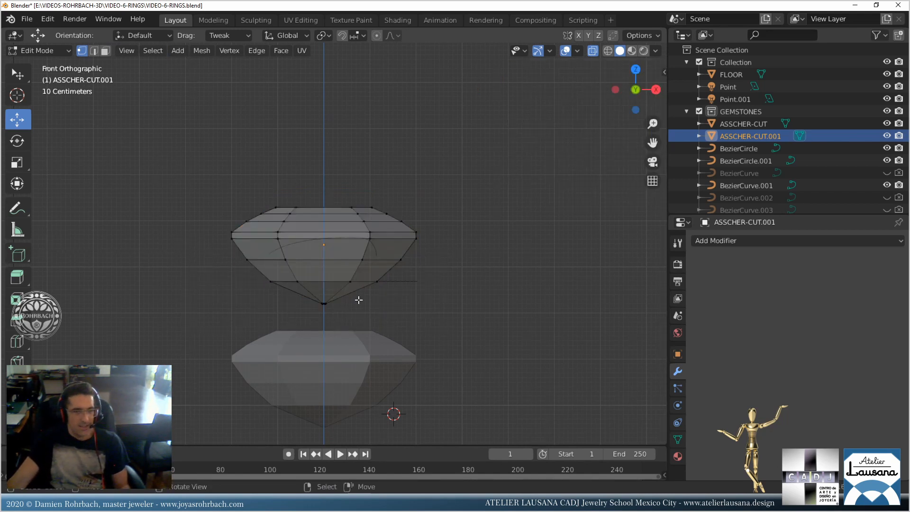
Delete the copied gem's vertices above and below the girdle, keeping only the girdle band.
key(b)
drag(197, 252, 449, 319)
key(b)
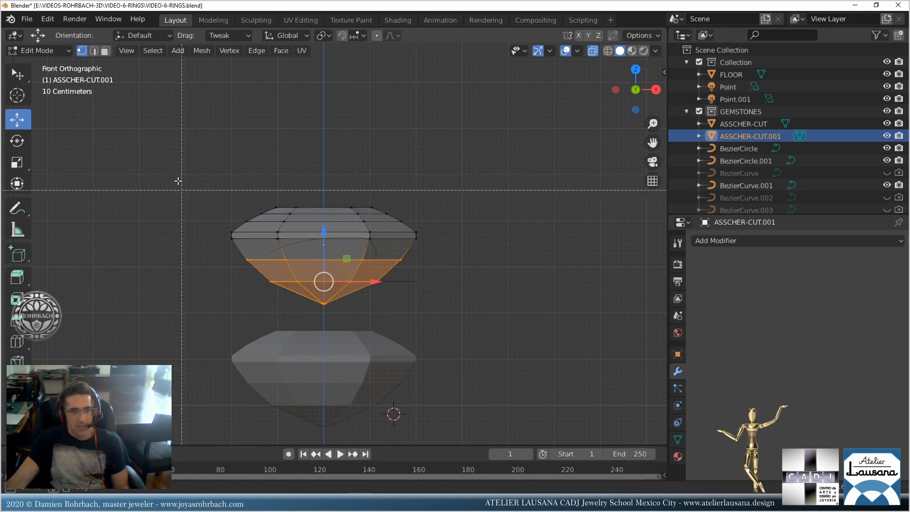
drag(178, 180, 465, 226)
key(x)
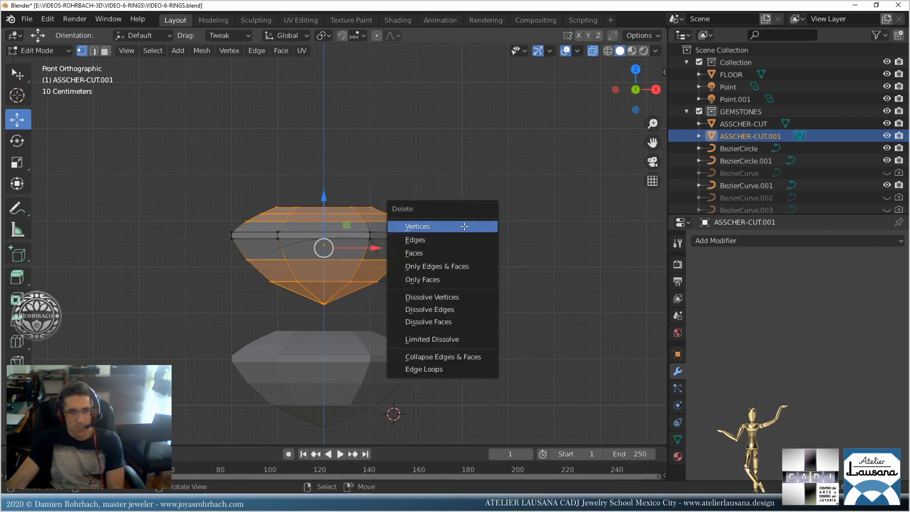
click(465, 226)
Select the whole girdle band and move it down along Z to the girdle of the original gem.
middle_drag(393, 203, 385, 236)
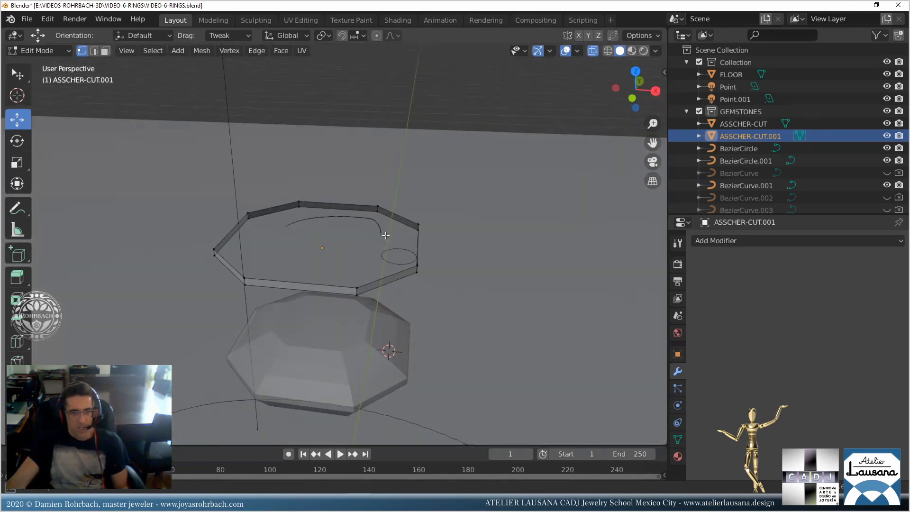
key(a)
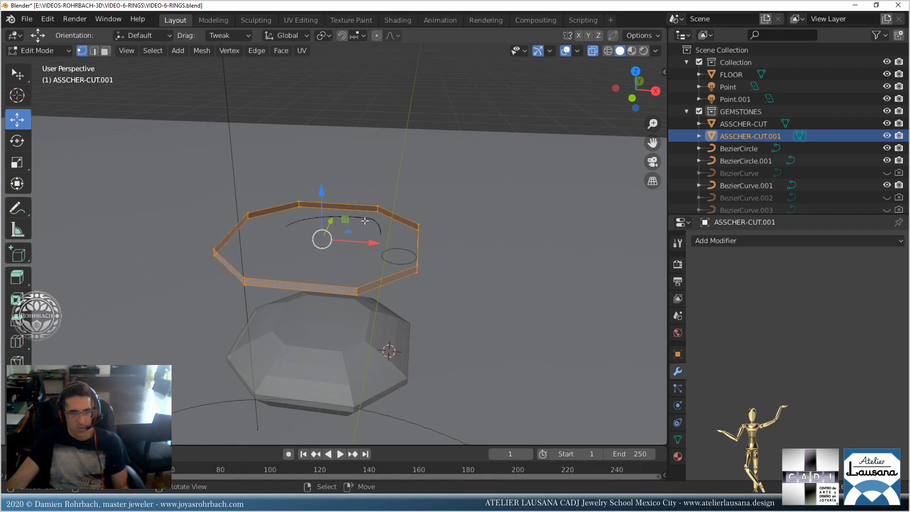
drag(322, 188, 320, 297)
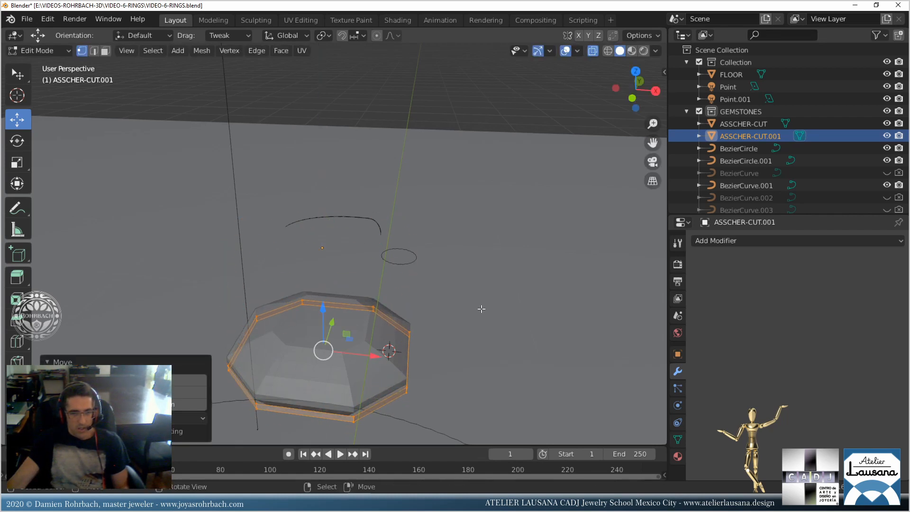
Scale the selected girdle band along Z into a much taller octagonal wall.
key(s)
key(z)
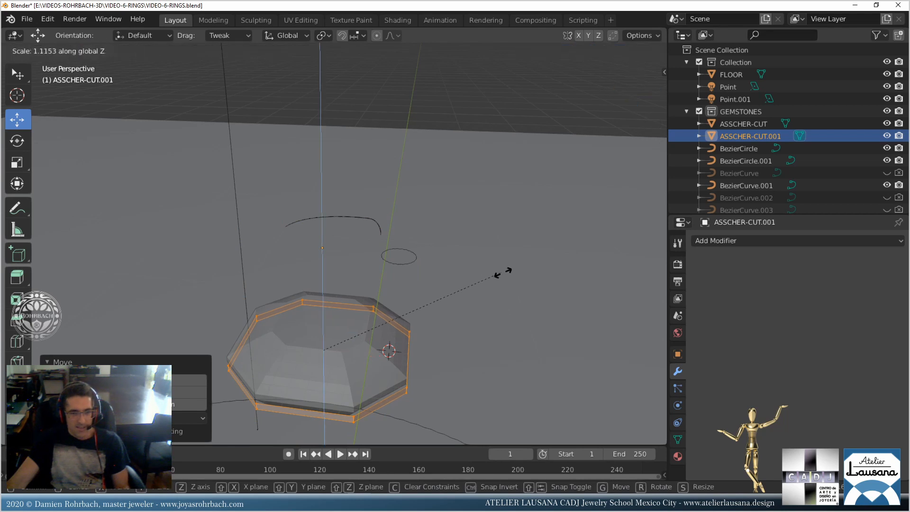
click(436, 295)
middle_drag(436, 296, 457, 247)
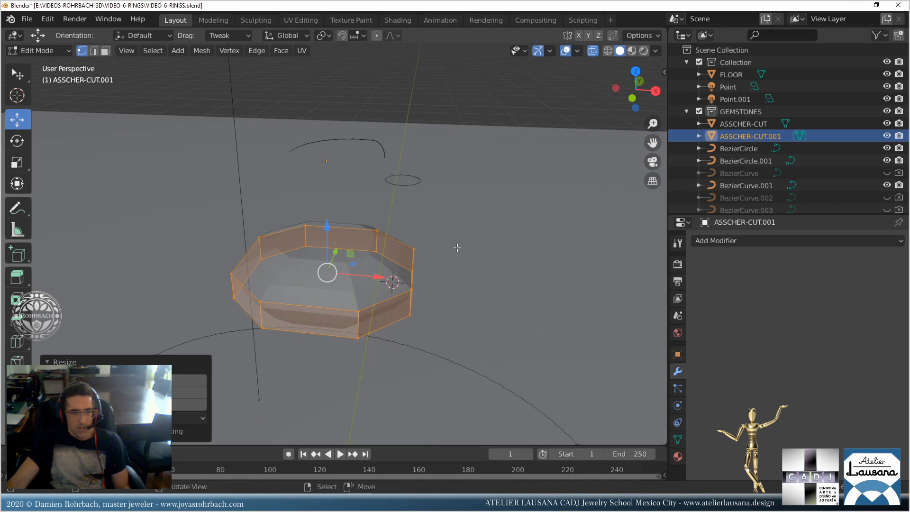
Extrude the band in place and scale the new faces inward to about 75% of the outer size for wall thickness.
key(e)
right_click(457, 247)
key(s)
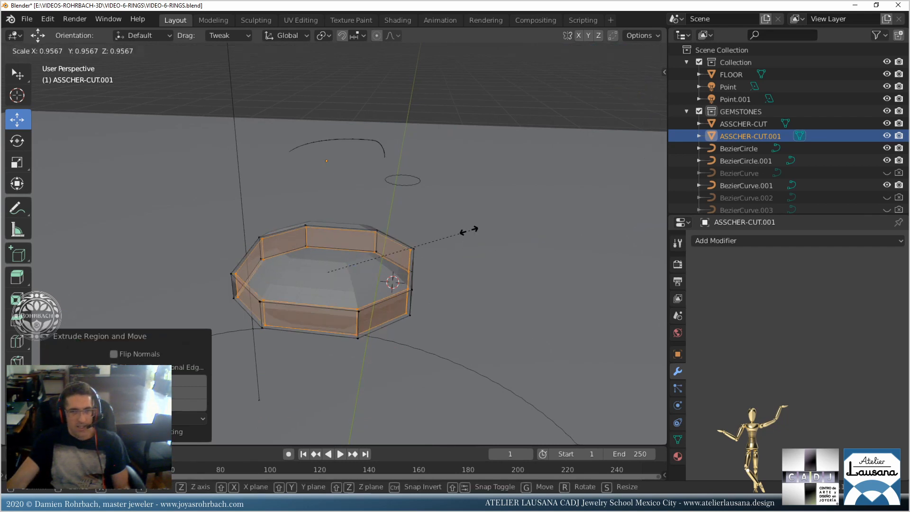
click(435, 229)
scroll(309, 322, down, 2)
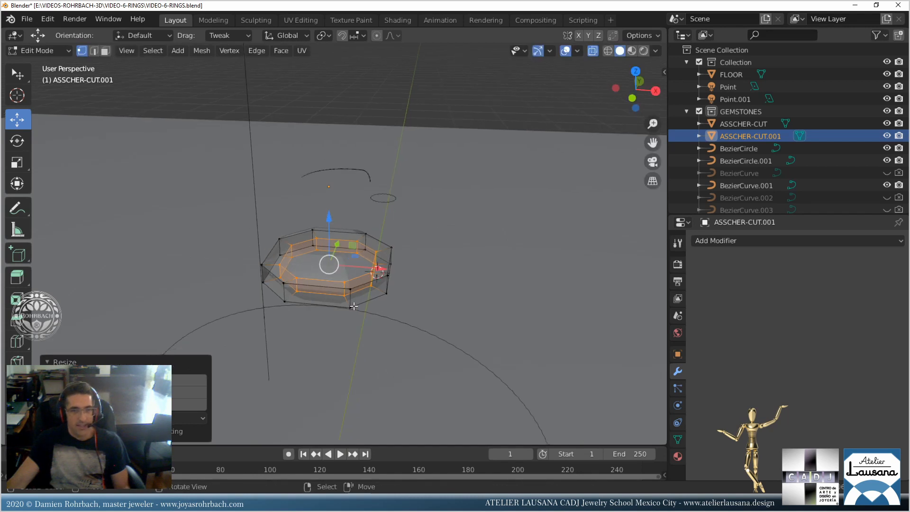
Select the whole thickened ring and lower it along Z in front view to just below the gem's girdle.
key(a)
key(KP_1)
key(KP_5)
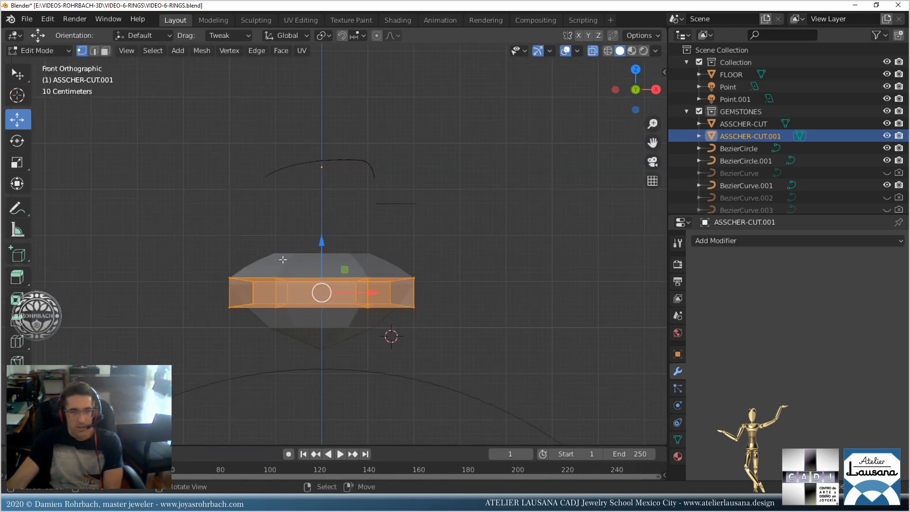
drag(321, 243, 311, 261)
middle_drag(376, 265, 350, 280)
scroll(361, 301, up, 3)
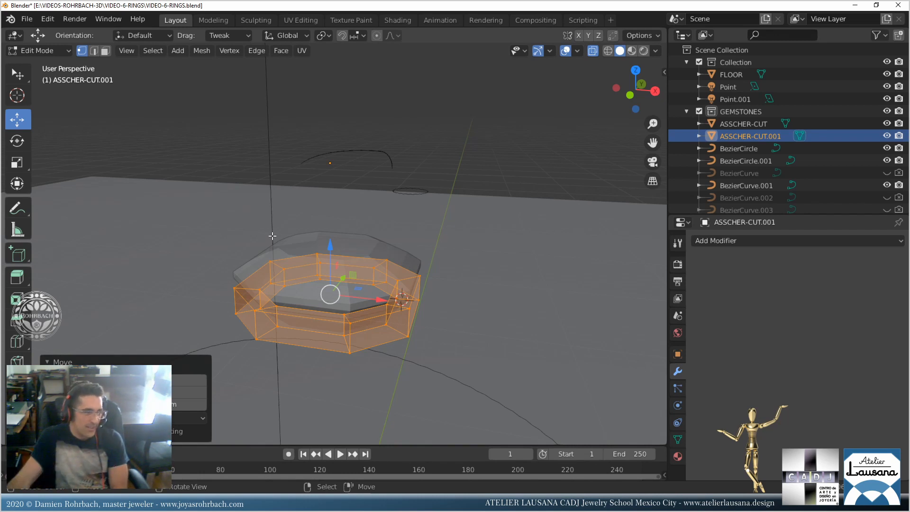
Check the ring against the solid gem in Object Mode, and return to Edit Mode with X-ray on.
key(Tab)
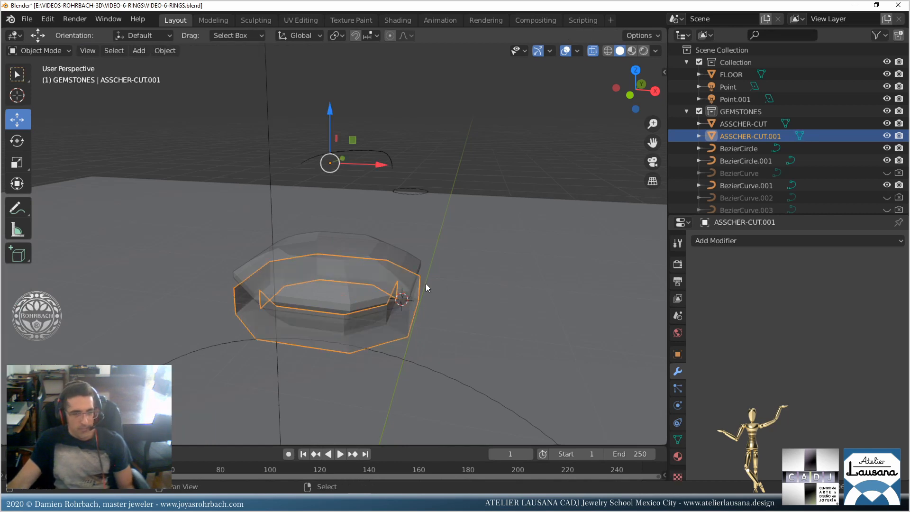
shift+middle_drag(426, 284, 392, 244)
key(alt+z)
scroll(375, 242, up, 3)
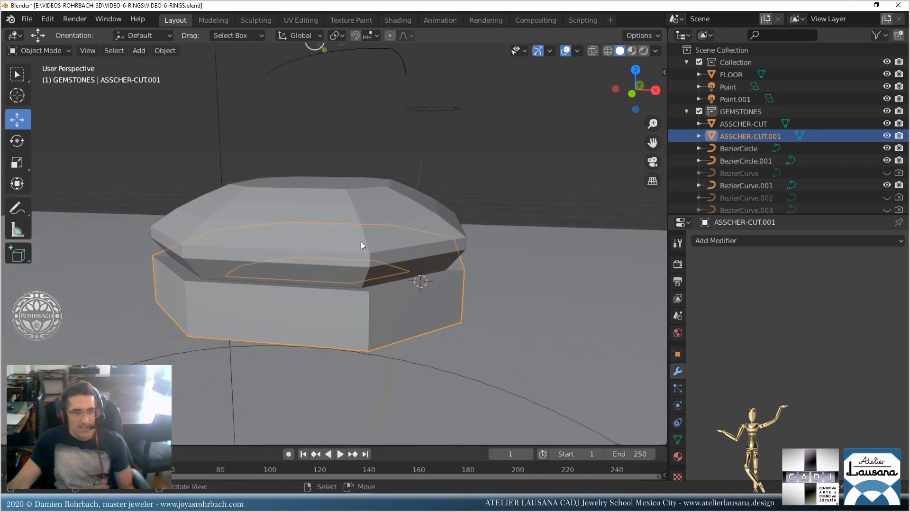
key(Tab)
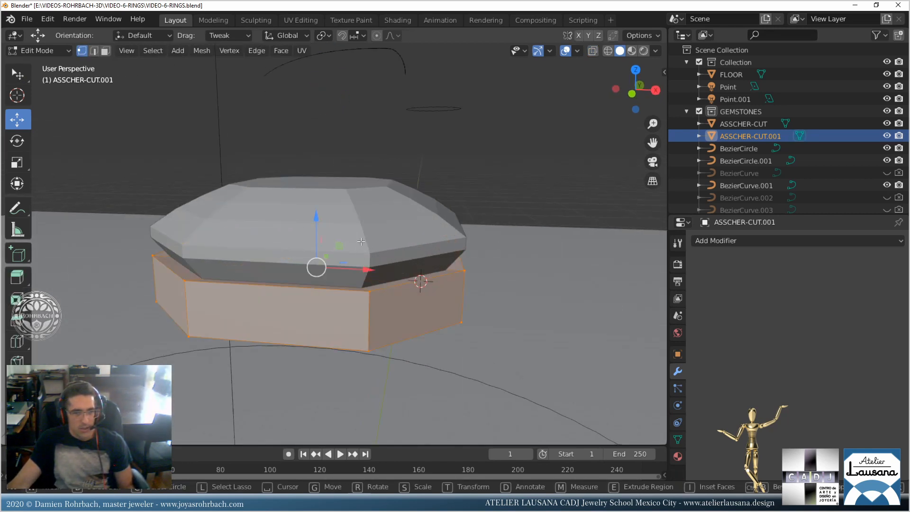
mouse_move(360, 242)
middle_down()
mouse_move(335, 219)
mouse_move(342, 242)
mouse_move(356, 209)
mouse_move(368, 215)
mouse_move(348, 227)
mouse_move(337, 286)
mouse_move(326, 261)
mouse_move(347, 270)
mouse_move(192, 268)
middle_up()
scroll(336, 287, up, 2)
key(alt+z)
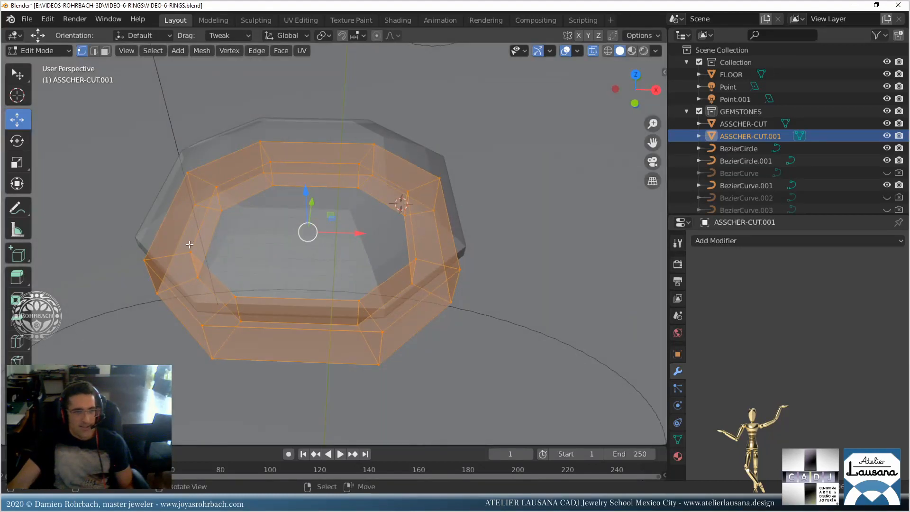
Select the ring's upper inner vertices and scale them outward to just inside the outer rim, forming a sloped seat.
right_click(190, 246)
shift+right_click(215, 188)
shift+right_click(269, 165)
shift+right_click(356, 166)
shift+right_click(411, 190)
shift+right_click(413, 249)
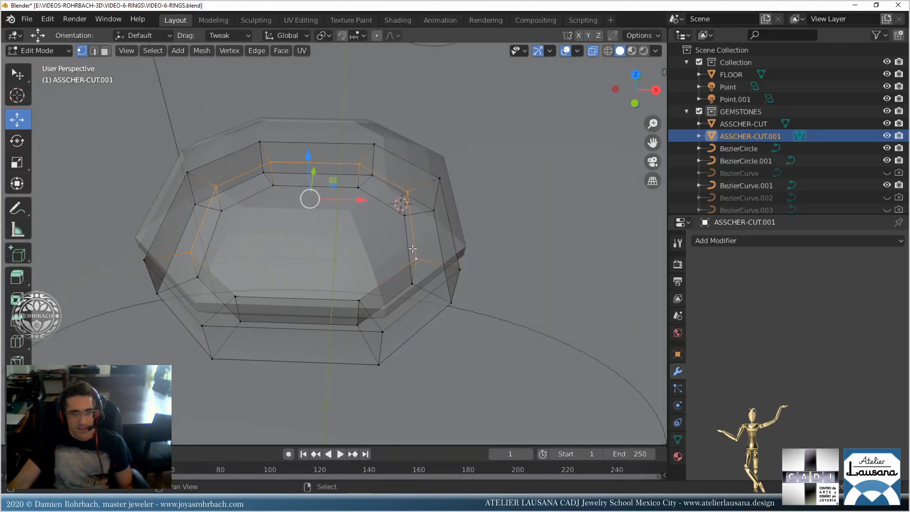
key(s)
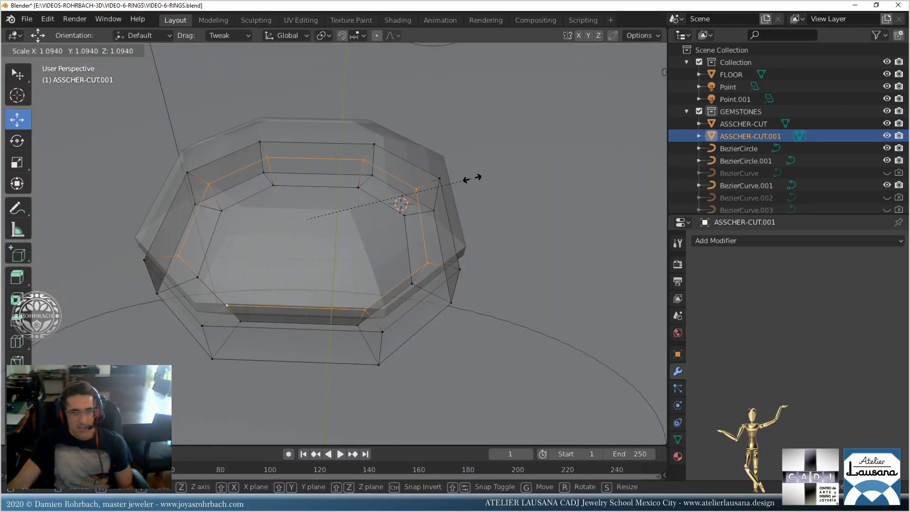
click(502, 173)
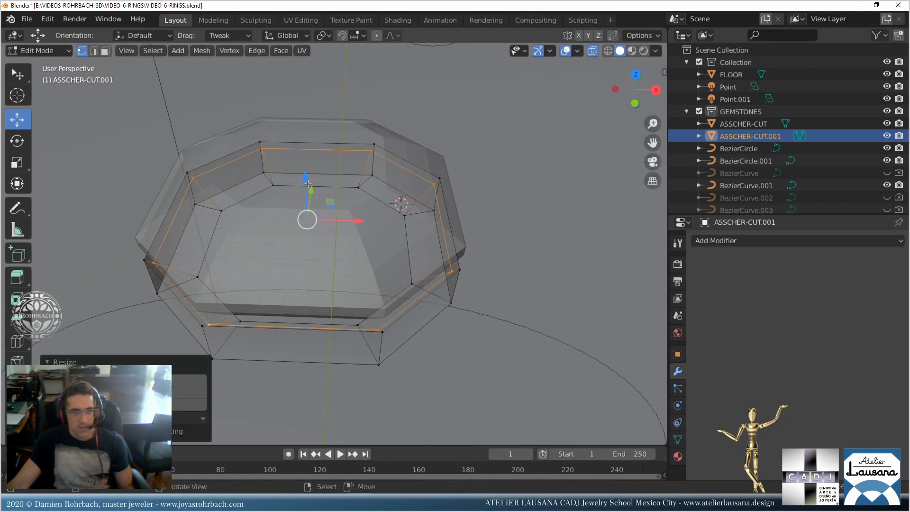
Adjust the height of the upper inner loop along Z until it sits level with the outer rim, with X-ray off.
key(g)
click(317, 160)
key(alt+z)
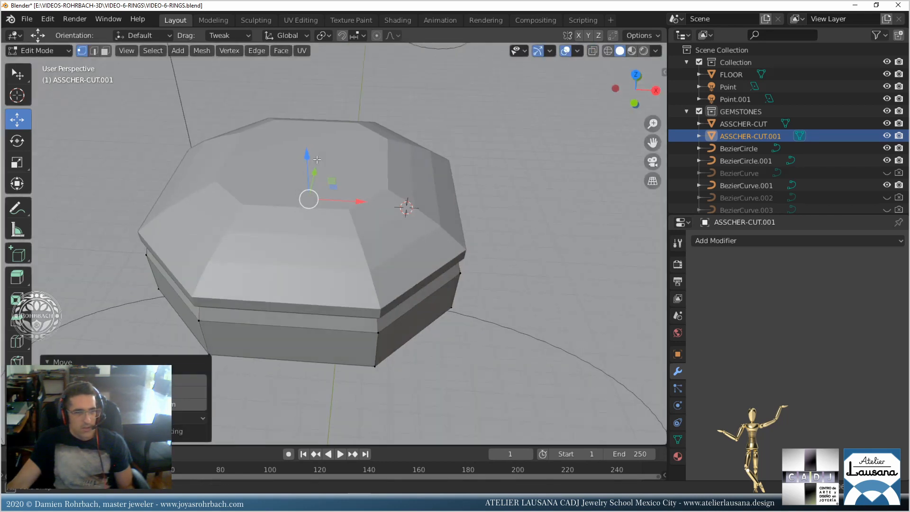
middle_drag(317, 160, 313, 178)
key(g)
key(z)
click(304, 184)
scroll(334, 275, down, 4)
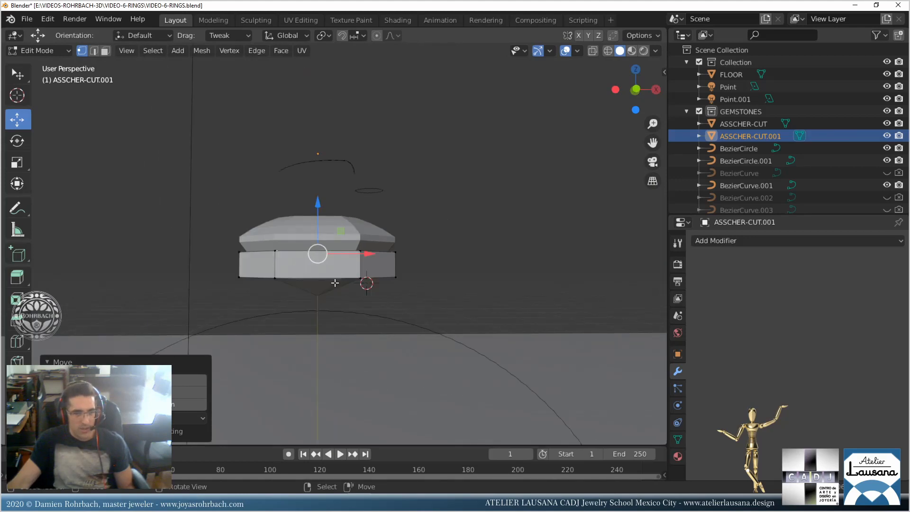
Select the whole ring, duplicate it in front view and lower the copy along Z to leave a gap beneath the original.
alt+click(334, 283)
key(KP_1)
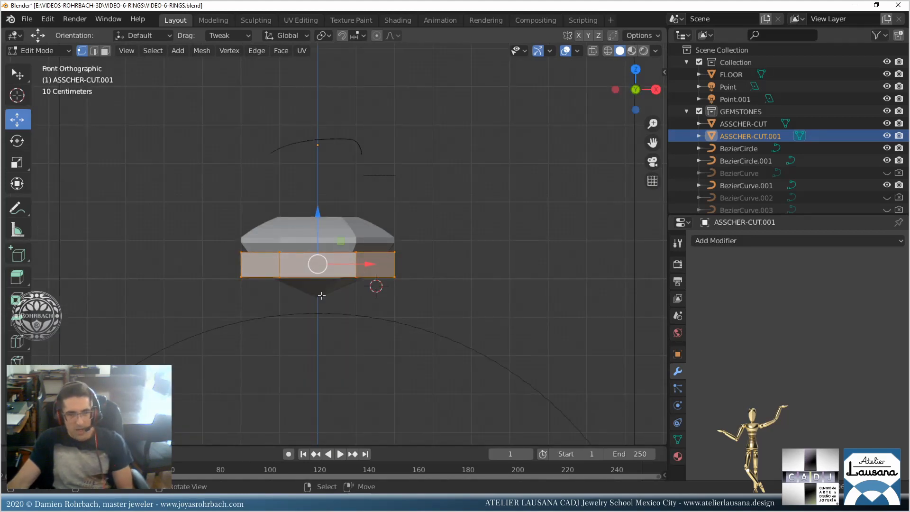
key(shift+d)
right_click(321, 295)
drag(309, 220, 300, 272)
click(300, 271)
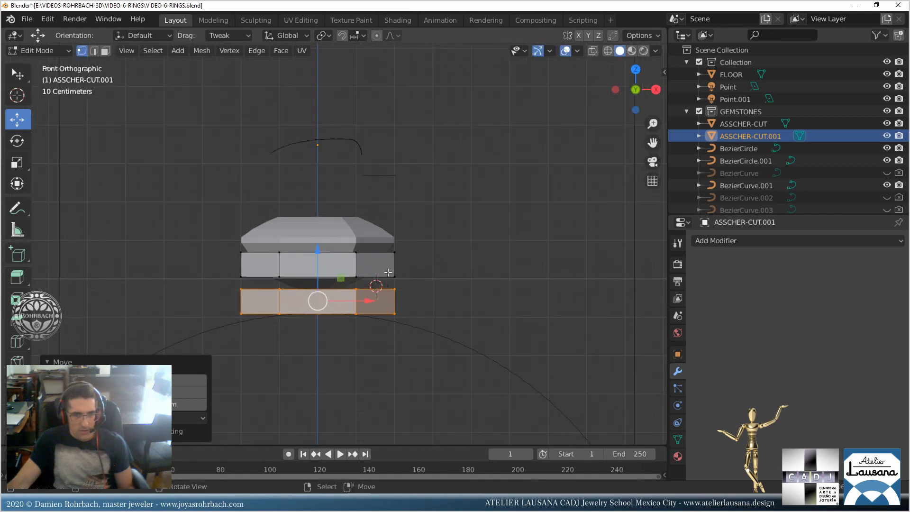
Isolate the setting in local view and select the upper inner edge loop of the lower ring.
middle_drag(300, 272, 353, 278)
scroll(369, 315, up, 4)
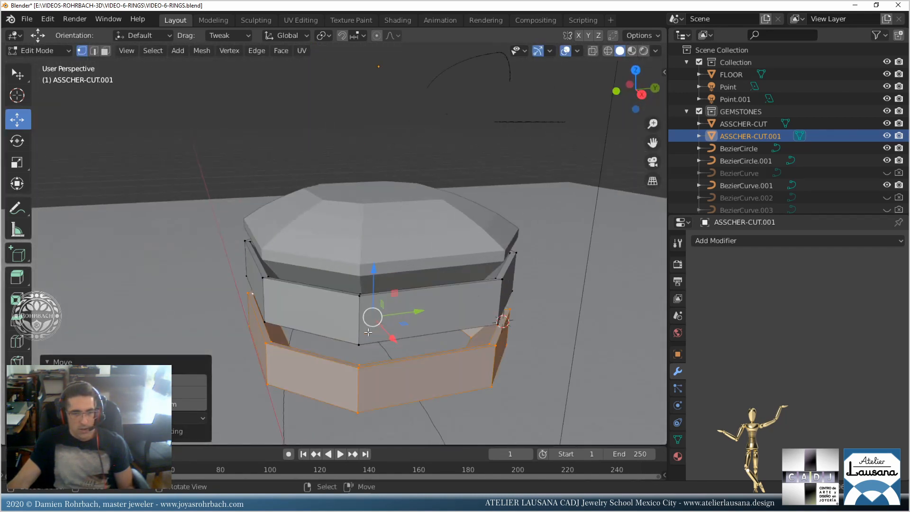
key(KP_Divide)
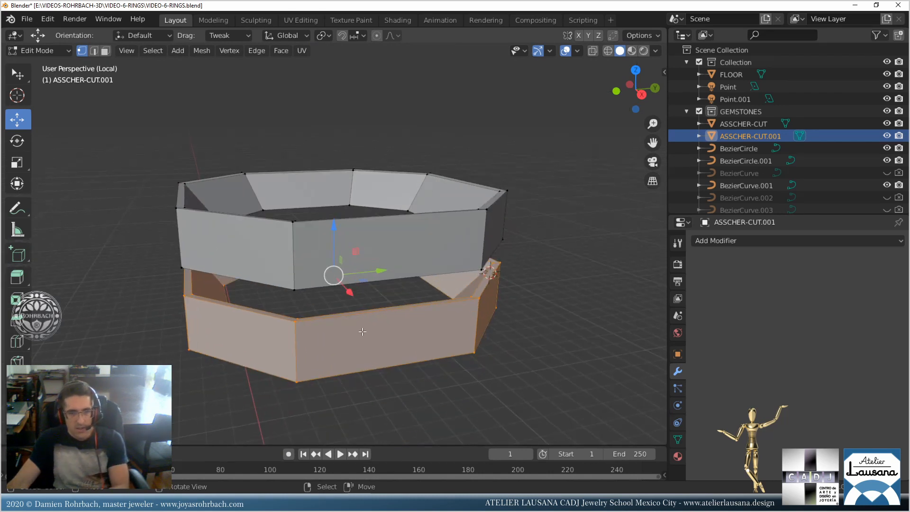
scroll(368, 315, up, 2)
middle_drag(368, 263, 371, 302)
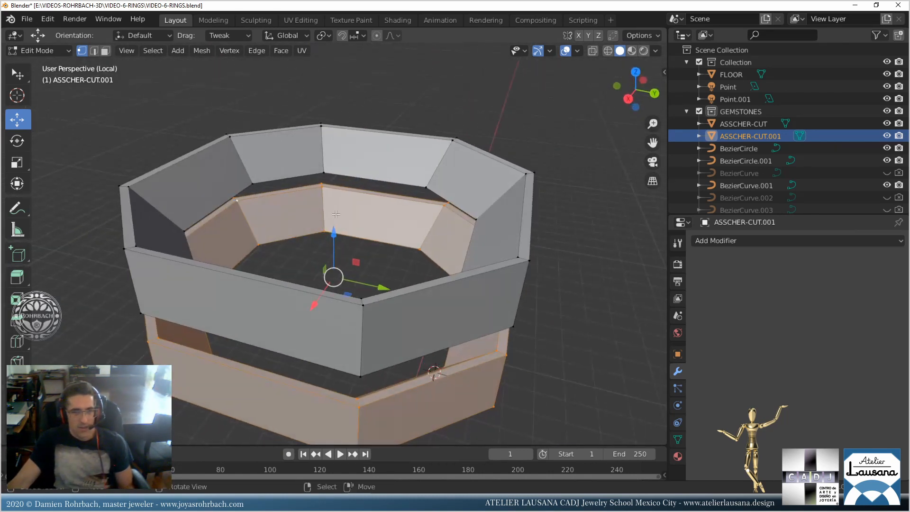
alt+click(328, 194)
middle_drag(436, 221, 403, 265)
ctrl+click(274, 349)
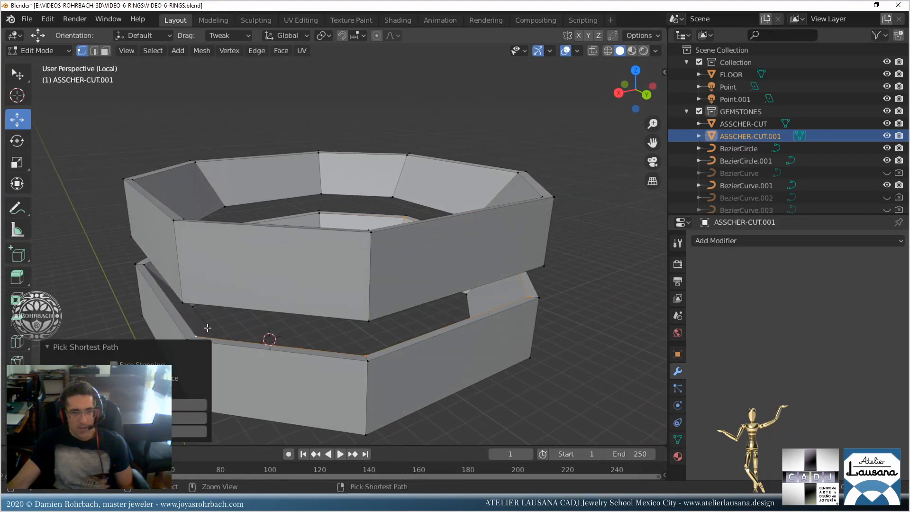
middle_drag(203, 325, 239, 309)
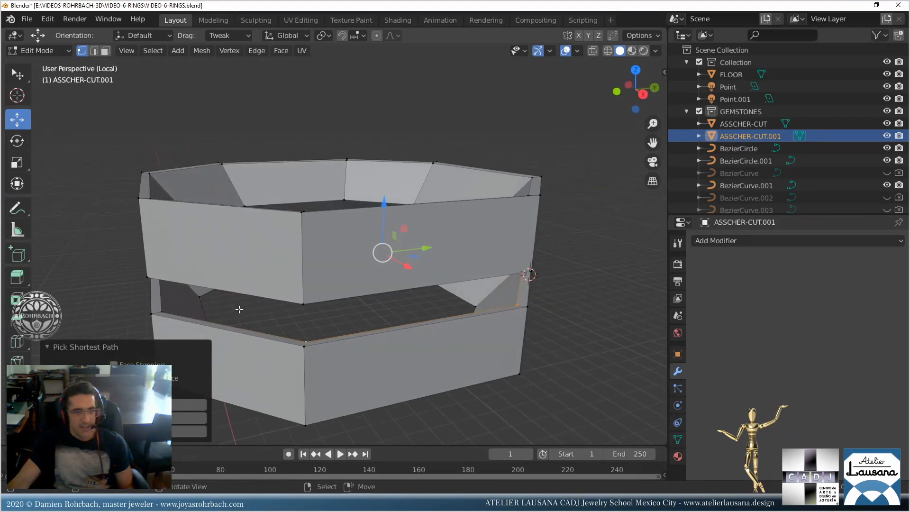
middle_drag(179, 308, 171, 278)
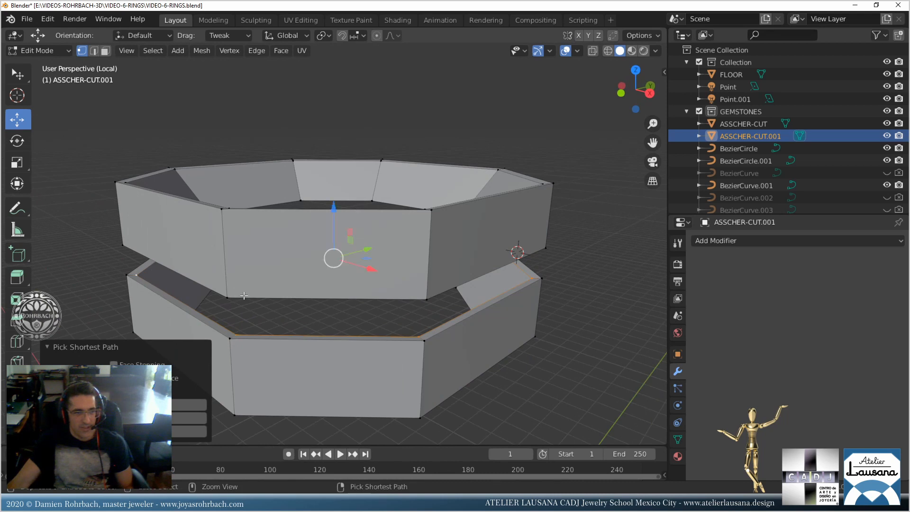
Scale the lower ring's upper inner loop inward until it matches its lower inner edge in top view, making the inner wall vertical.
middle_drag(244, 295, 559, 223)
key(s)
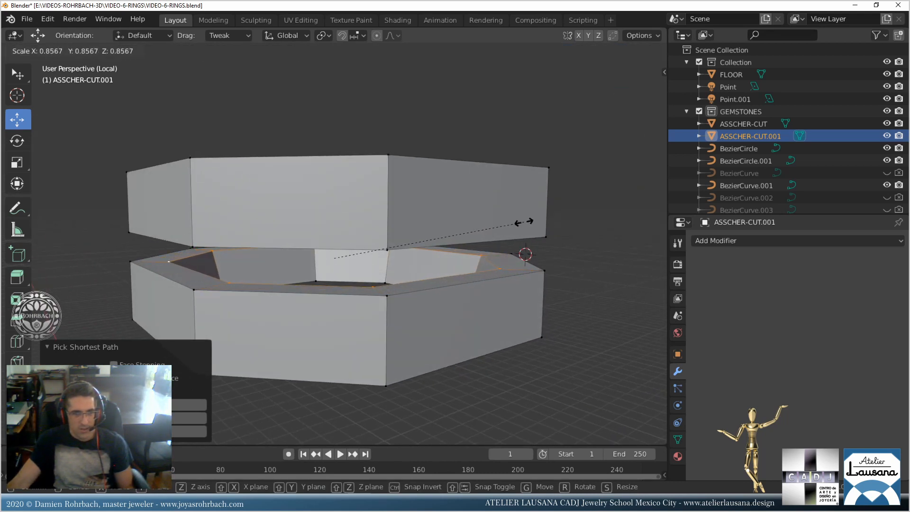
click(524, 221)
key(KP_1)
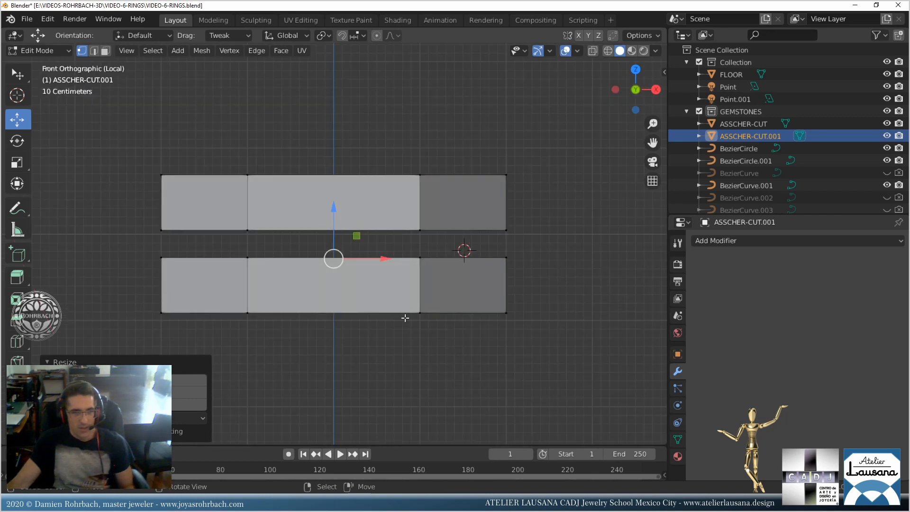
middle_drag(412, 302, 314, 309)
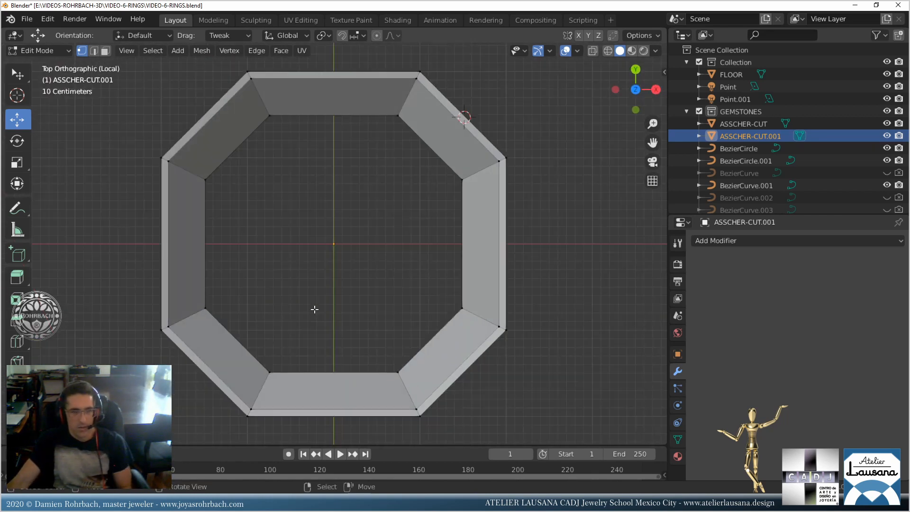
middle_drag(372, 232, 354, 165)
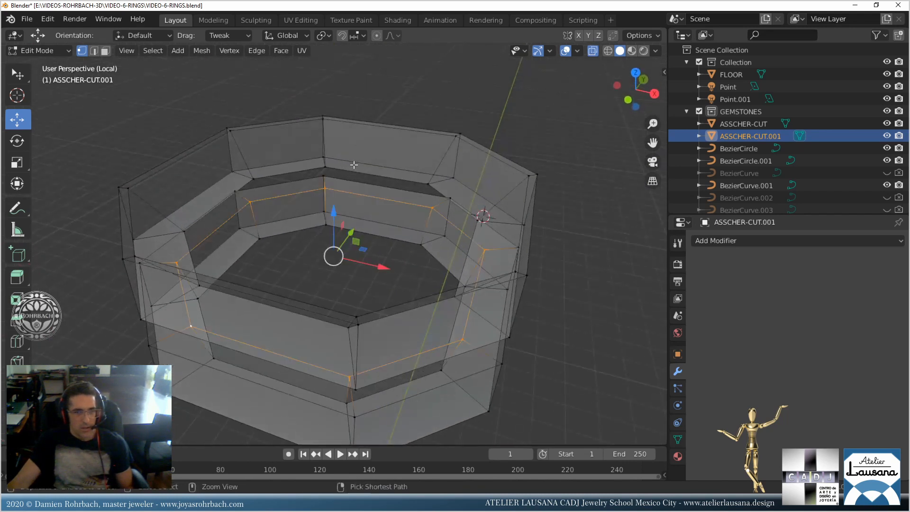
key(KP_7)
key(s)
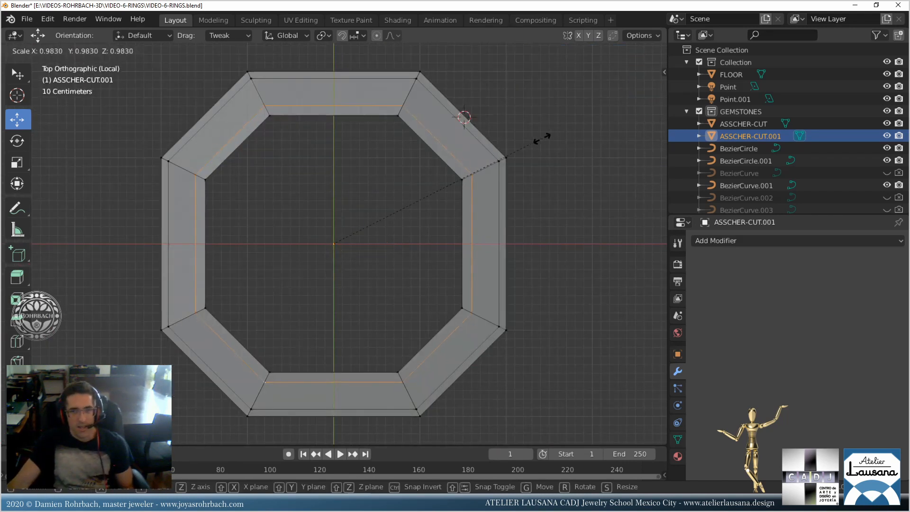
click(528, 139)
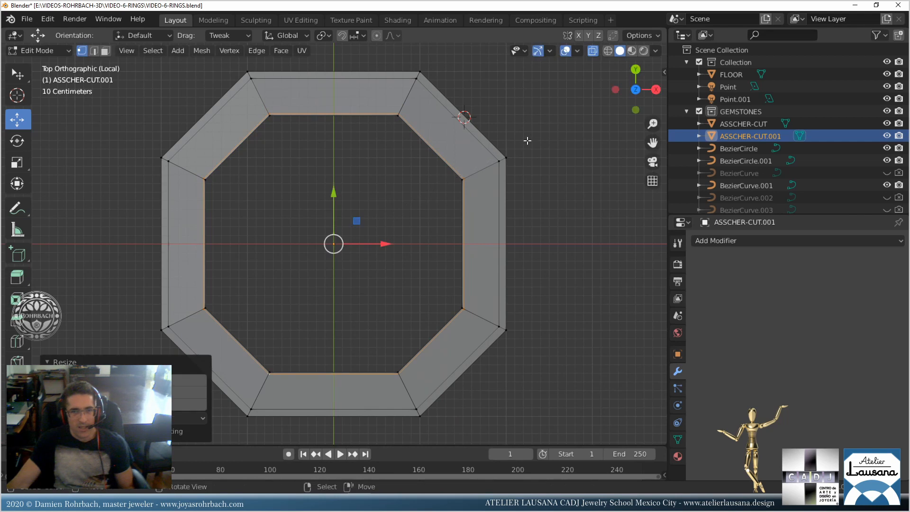
Leave local view and return to Object Mode to check both rings beneath the gem.
middle_drag(524, 140, 469, 155)
scroll(471, 160, down, 3)
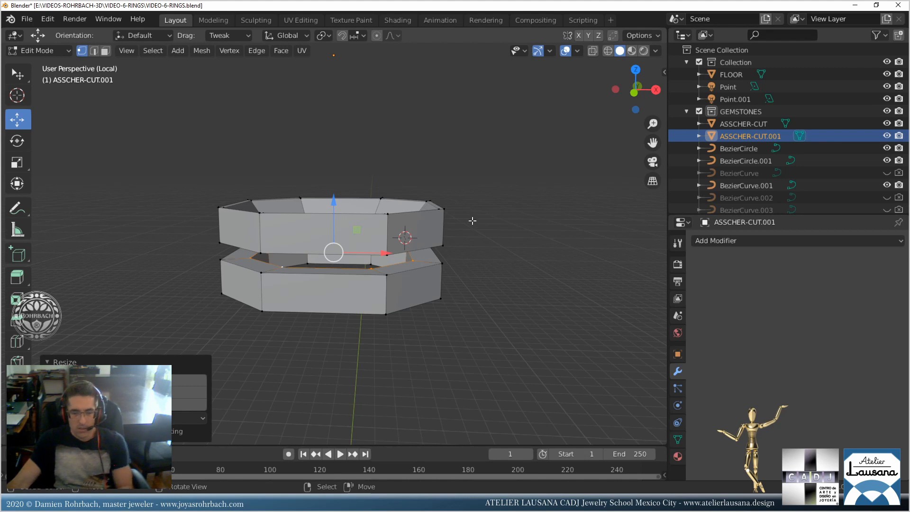
key(KP_Divide)
scroll(472, 221, down, 5)
middle_drag(471, 221, 394, 247)
scroll(365, 237, up, 3)
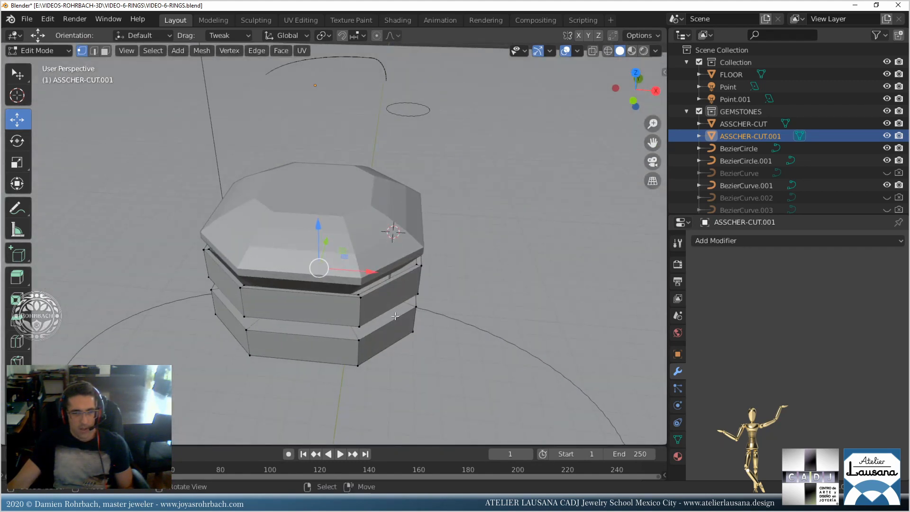
key(Tab)
middle_drag(395, 317, 351, 291)
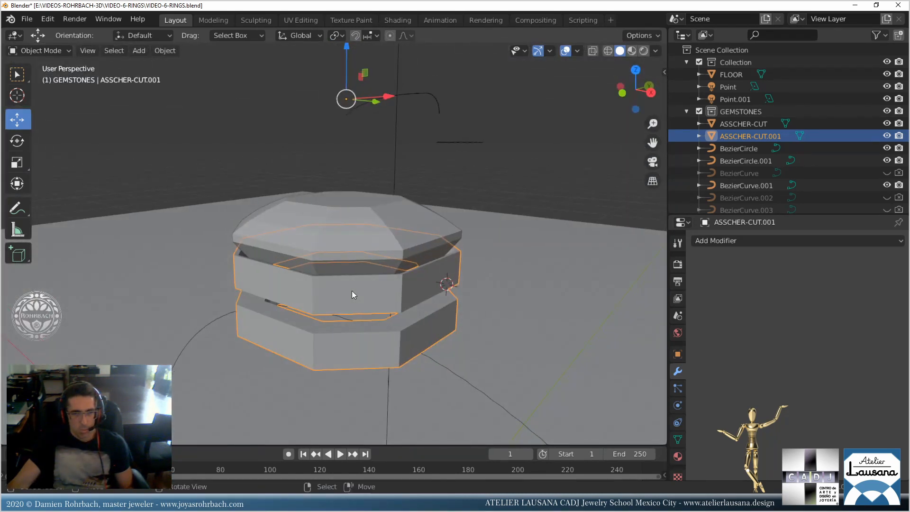
Duplicate the two-ring setting in place, open the copy in Edit Mode in front view, and save the file.
key(shift+d)
key(Escape)
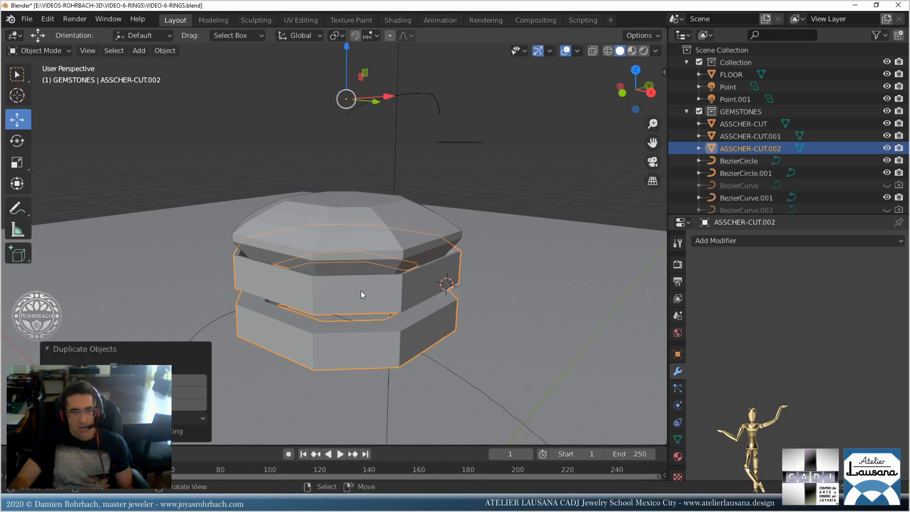
key(Tab)
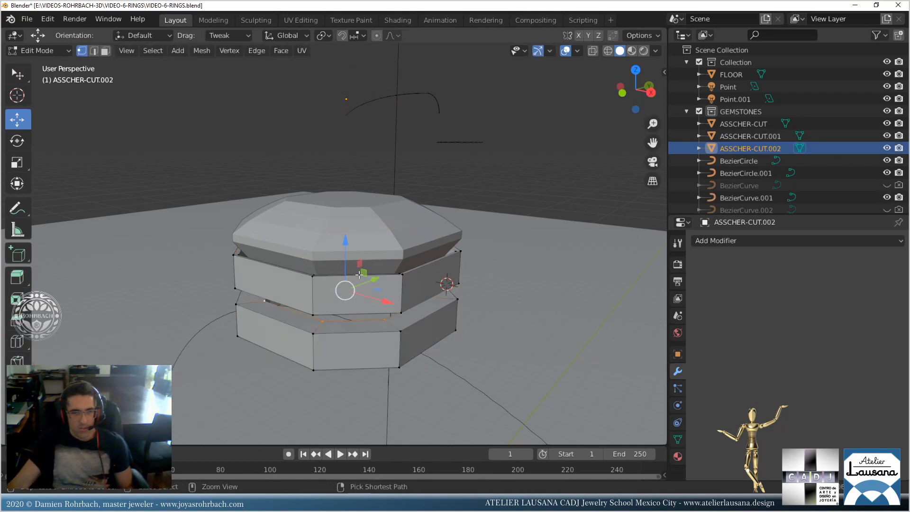
key(ctrl+s)
key(KP_1)
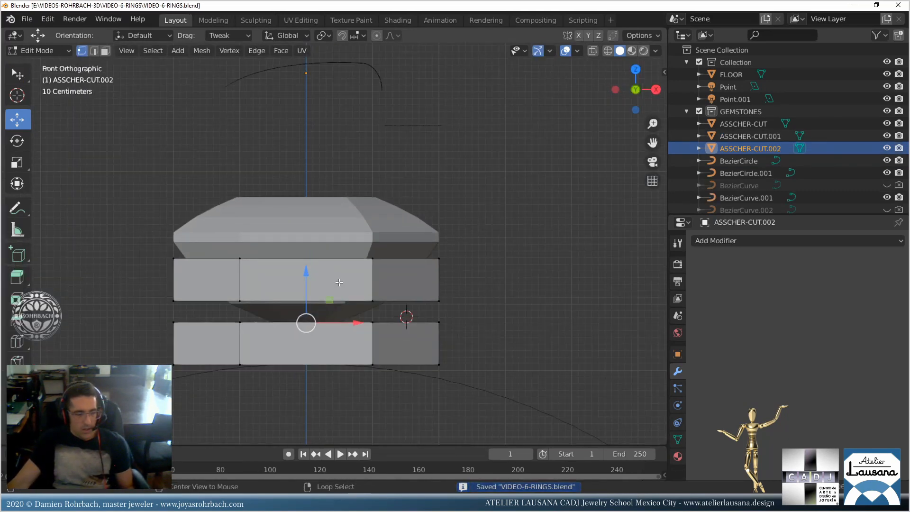
Delete the upper ring's vertices from the duplicated setting, keeping only its lower ring.
key(alt+z)
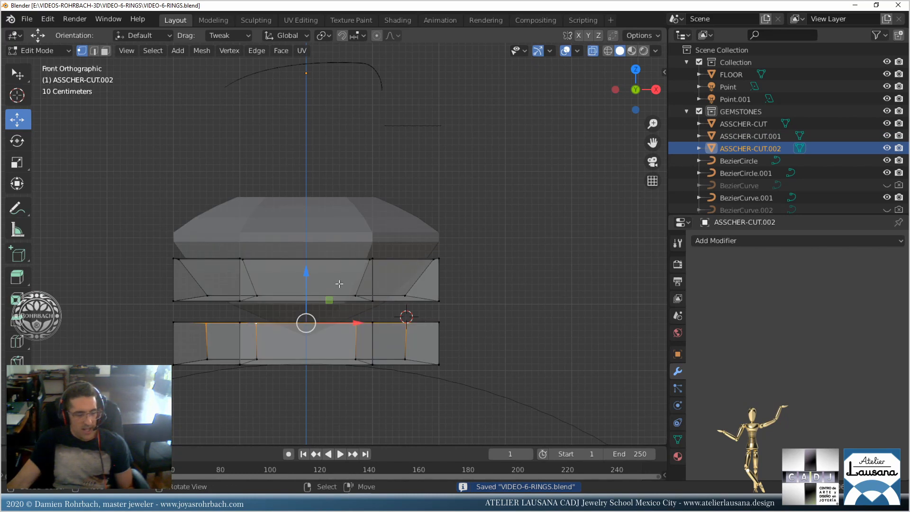
key(alt+a)
drag(142, 239, 476, 319)
key(x)
click(426, 262)
middle_drag(425, 261, 380, 298)
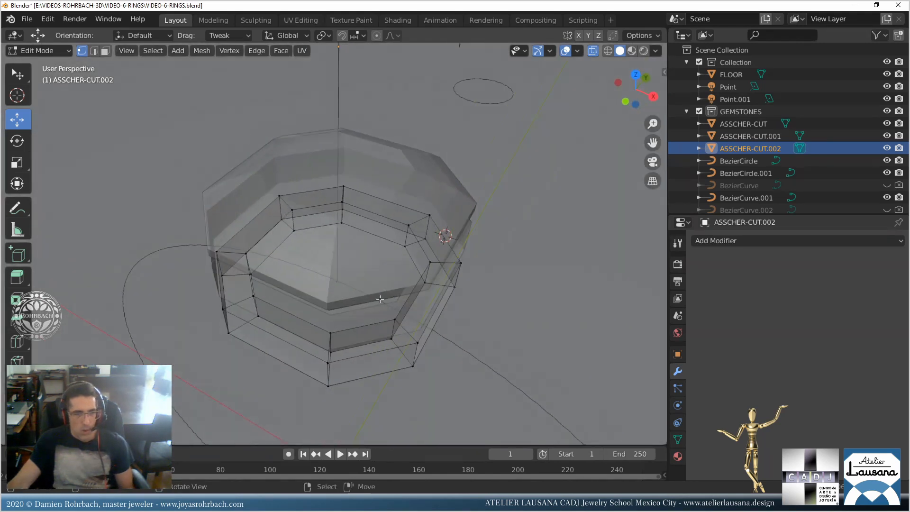
Select the four alternate outer side faces at the corners of the duplicated lower ring.
right_click(361, 364)
middle_drag(361, 365, 290, 340)
shift+right_click(491, 381)
middle_drag(519, 349, 484, 316)
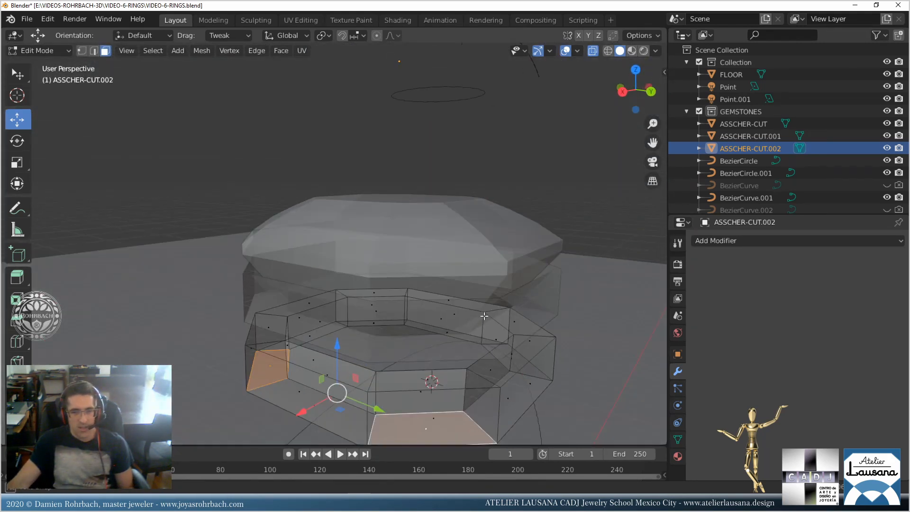
right_click(440, 401)
middle_drag(440, 401, 524, 376)
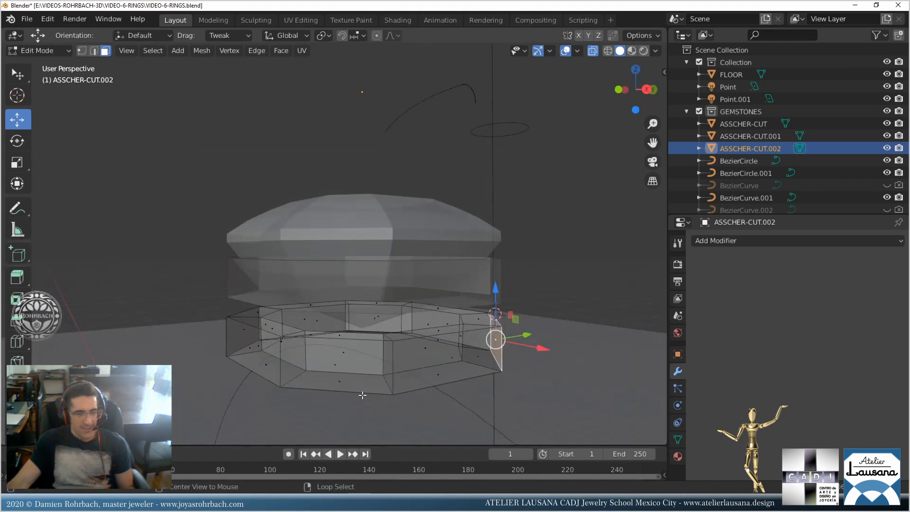
key(alt+z)
shift+right_click(308, 355)
middle_drag(308, 356, 382, 358)
shift+right_click(213, 371)
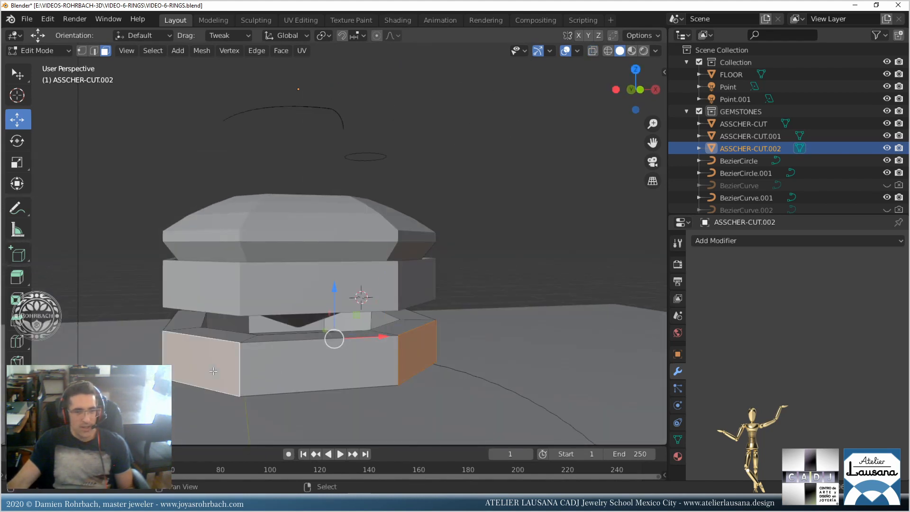
middle_drag(214, 371, 354, 365)
shift+right_click(283, 376)
scroll(284, 375, down, 5)
middle_drag(320, 309, 349, 346)
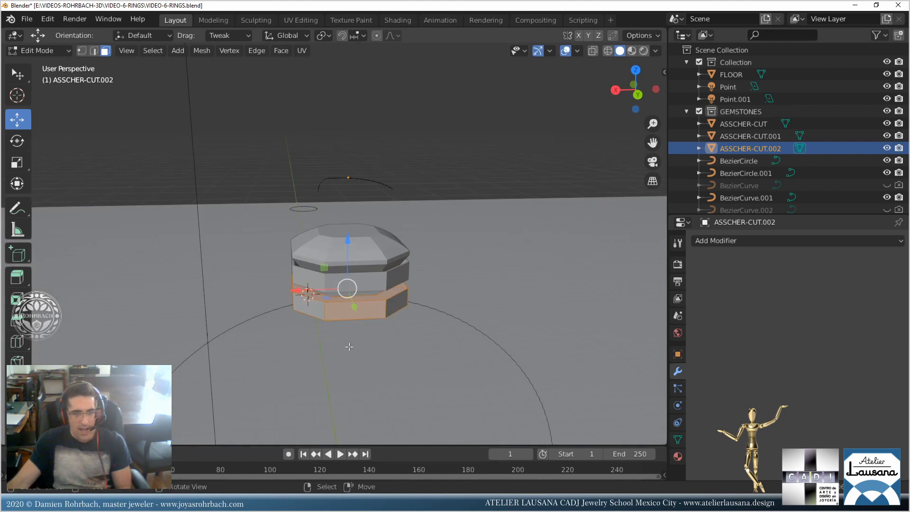
key(x)
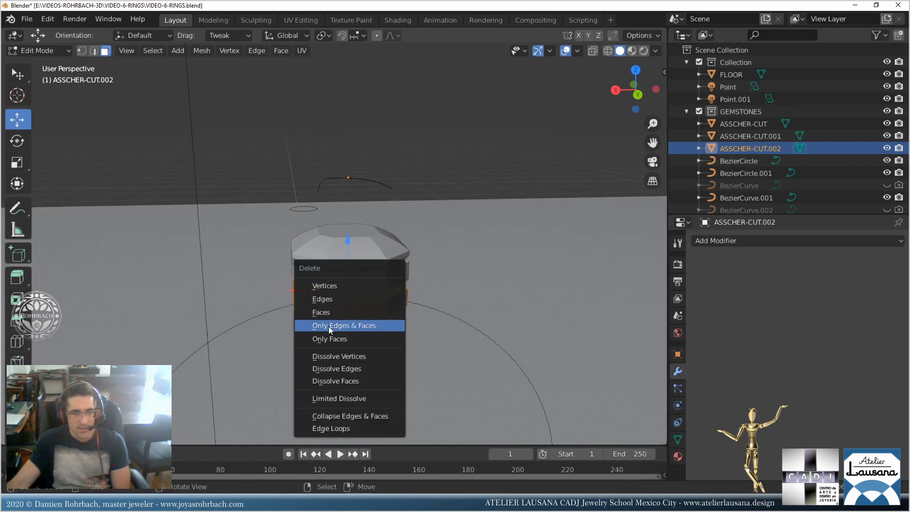
click(332, 313)
scroll(351, 308, up, 5)
middle_drag(360, 305, 383, 312)
key(ctrl+z)
scroll(391, 320, down, 3)
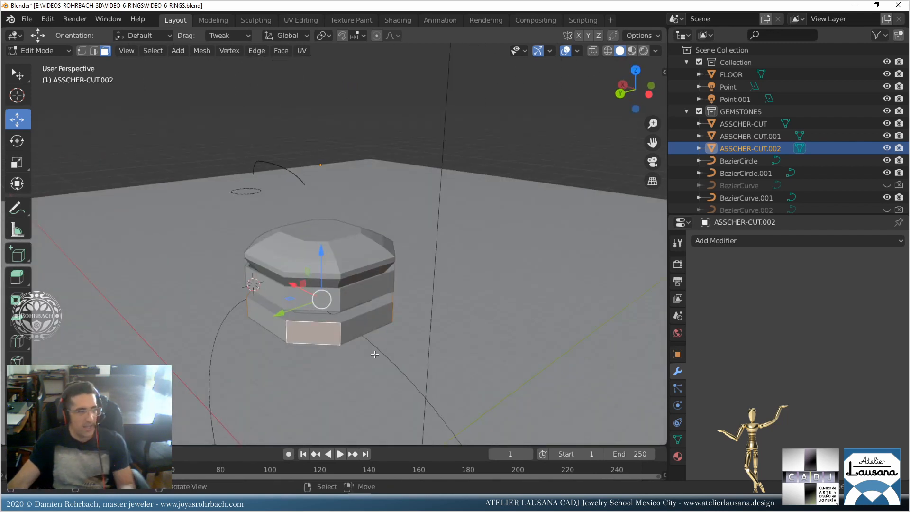
Save the file, then extrude the four selected side faces and scale them outward by about 1.2.
key(ctrl+s)
scroll(408, 344, up, 2)
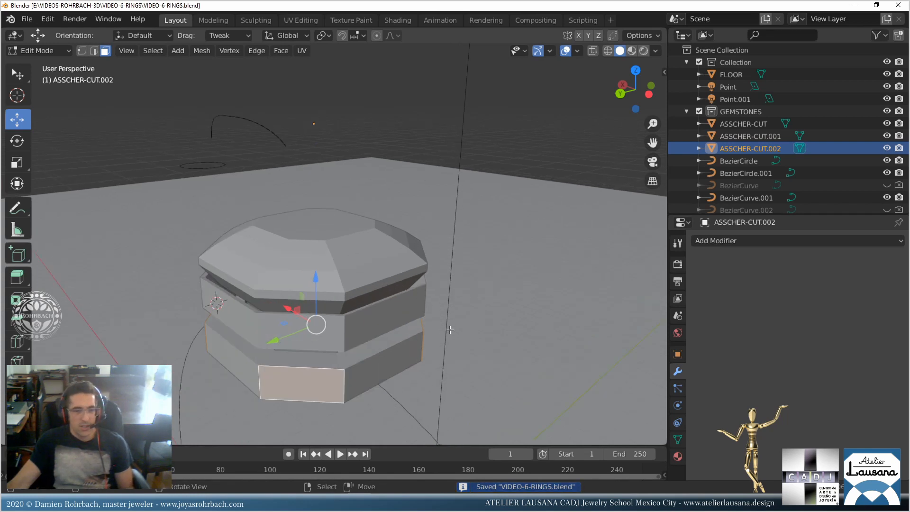
key(s)
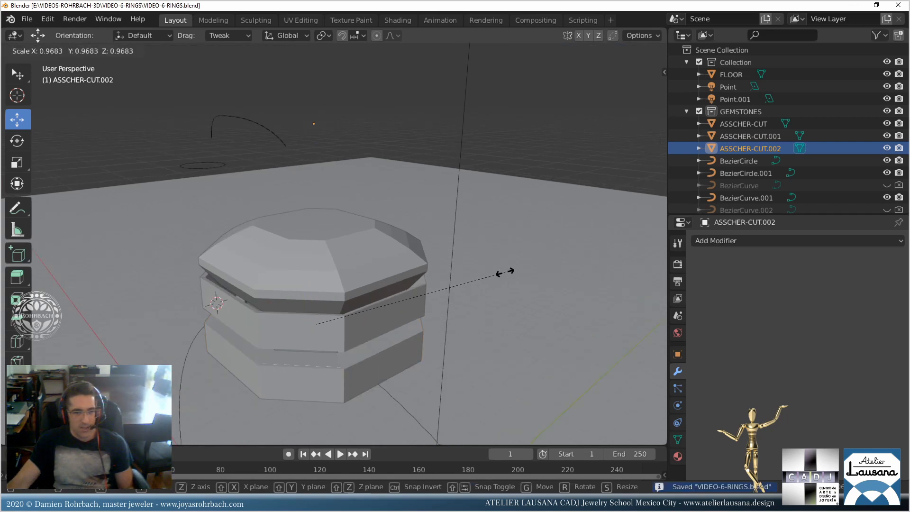
click(501, 272)
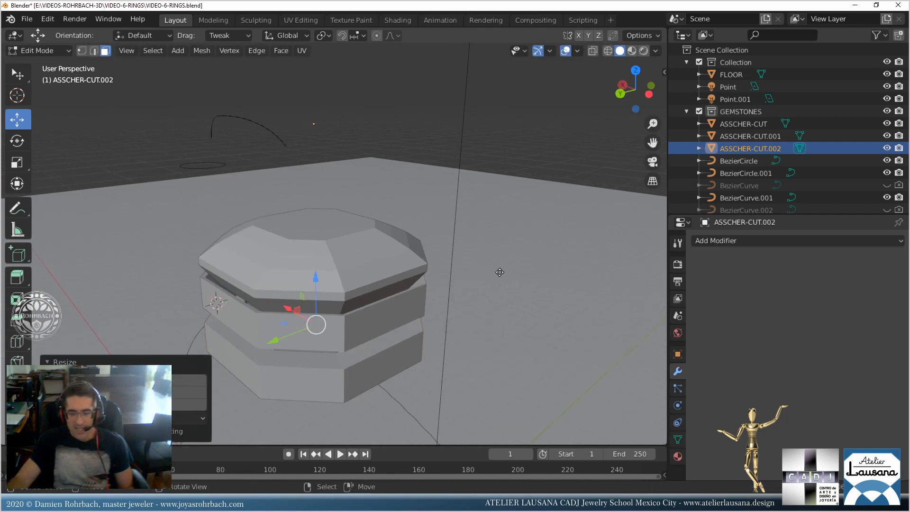
key(e)
right_click(500, 272)
key(s)
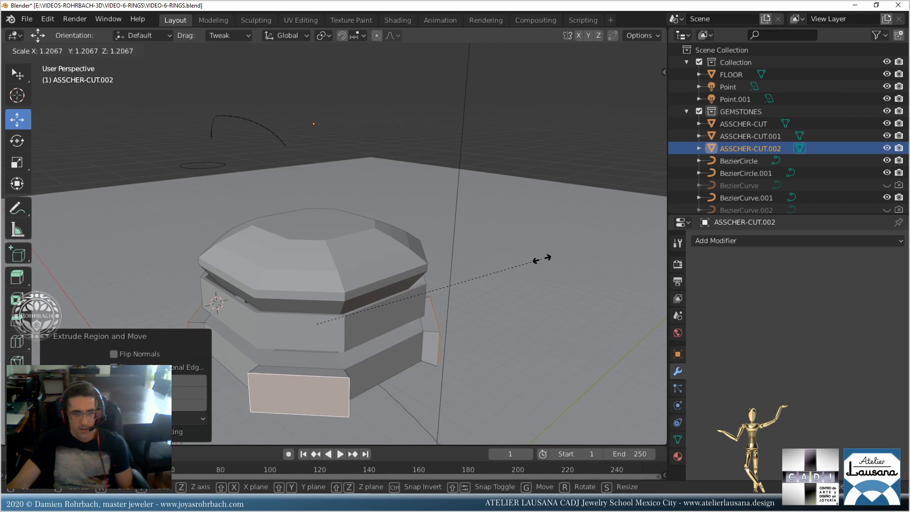
click(542, 258)
Select the top faces of the four blocks extruded from the lower ring.
middle_drag(455, 293, 347, 353)
click(188, 312)
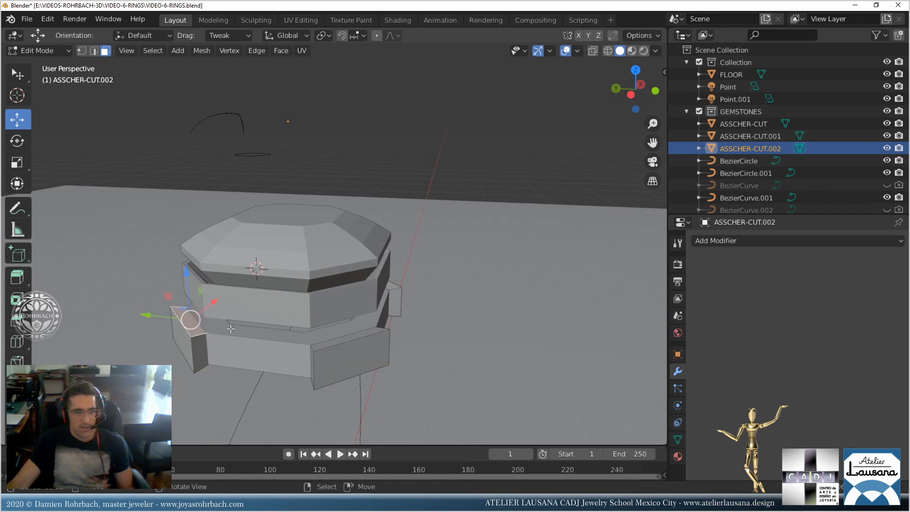
shift+click(321, 350)
middle_drag(321, 349, 311, 262)
shift+click(451, 294)
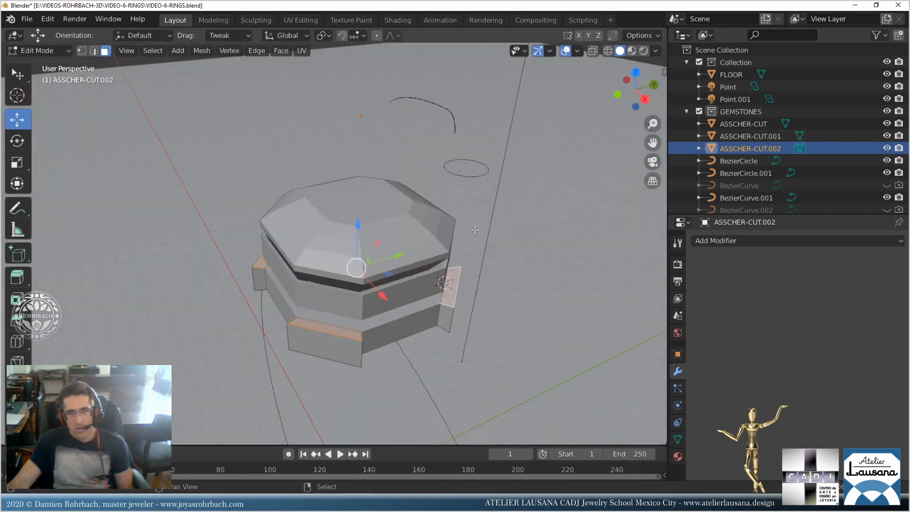
Extrude the four selected top faces vertically to form prongs that rise slightly above the gem.
key(e)
click(484, 218)
middle_drag(387, 302, 353, 284)
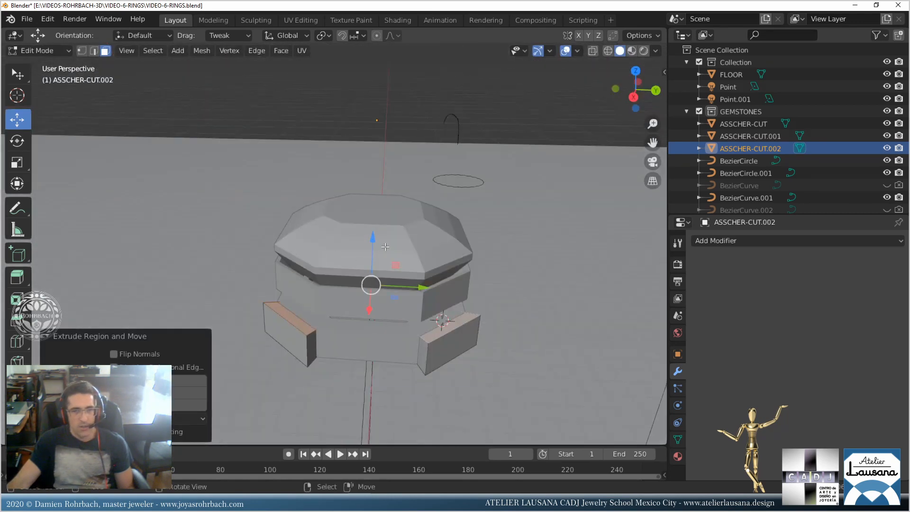
drag(371, 238, 361, 170)
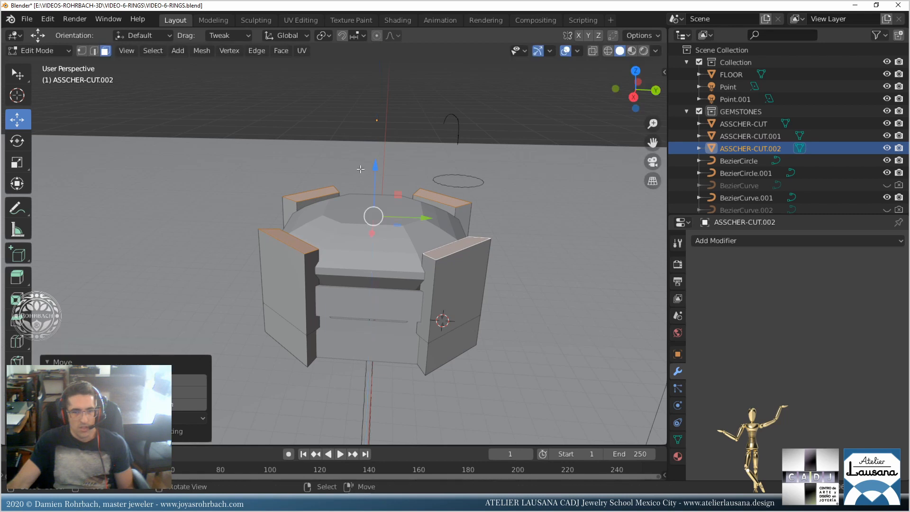
middle_drag(361, 170, 450, 247)
drag(345, 167, 344, 163)
Return to Object Mode, save the file, and nudge the prong object's height.
scroll(345, 167, down, 3)
key(Tab)
middle_drag(374, 215, 425, 184)
key(ctrl+s)
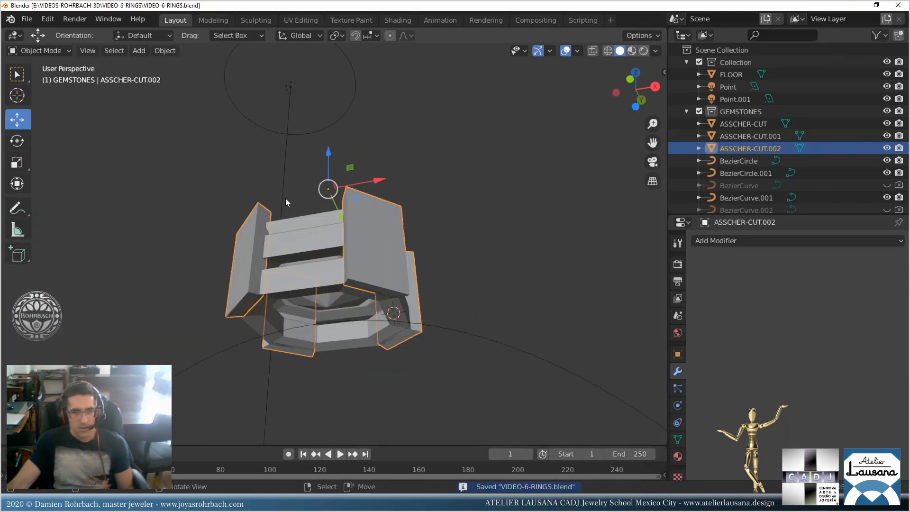
drag(328, 153, 338, 151)
middle_drag(357, 198, 353, 271)
Add a Bevel modifier to the prong object and save the file.
click(734, 241)
click(683, 280)
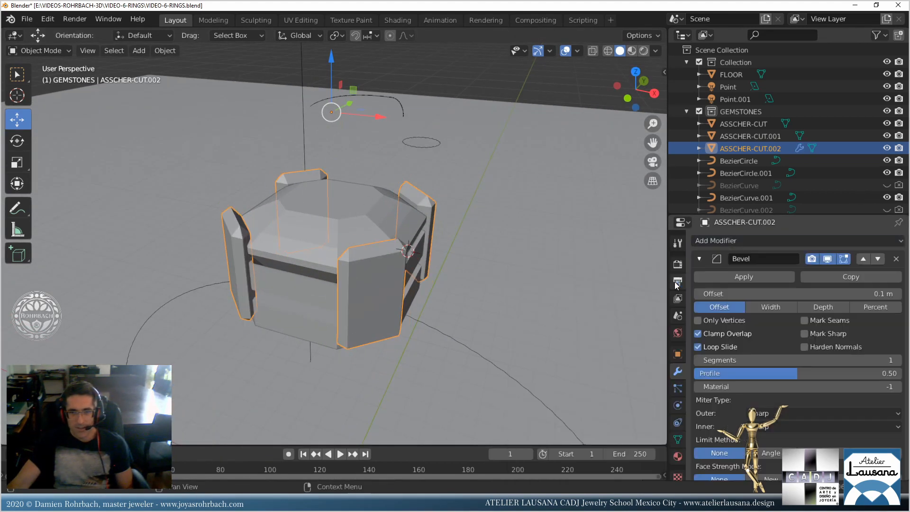
scroll(435, 342, up, 2)
key(ctrl+s)
scroll(821, 409, down, 3)
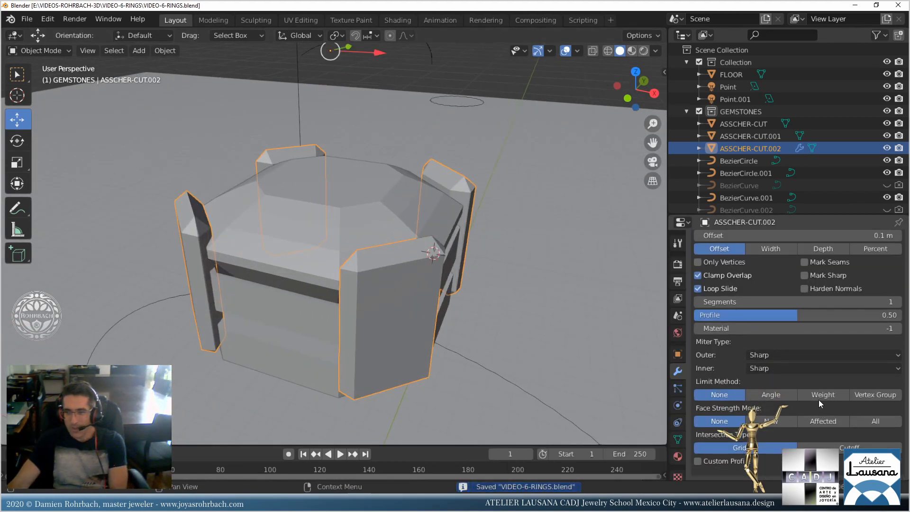
Try a bevel offset of 0.01 m on the prongs, then reduce it to 0.005 m.
scroll(818, 400, up, 3)
click(819, 292)
text(0.01)
key(Return)
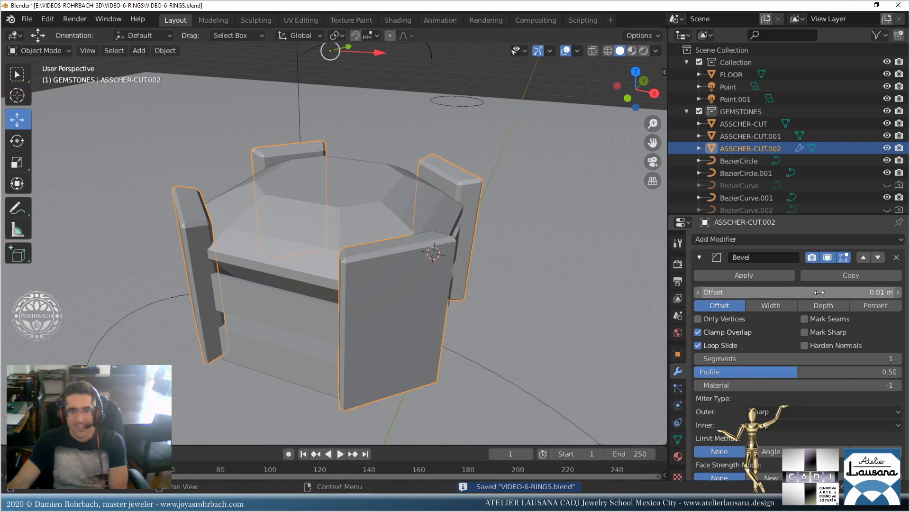
click(819, 293)
key(BackSpace)
key(BackSpace)
key(BackSpace)
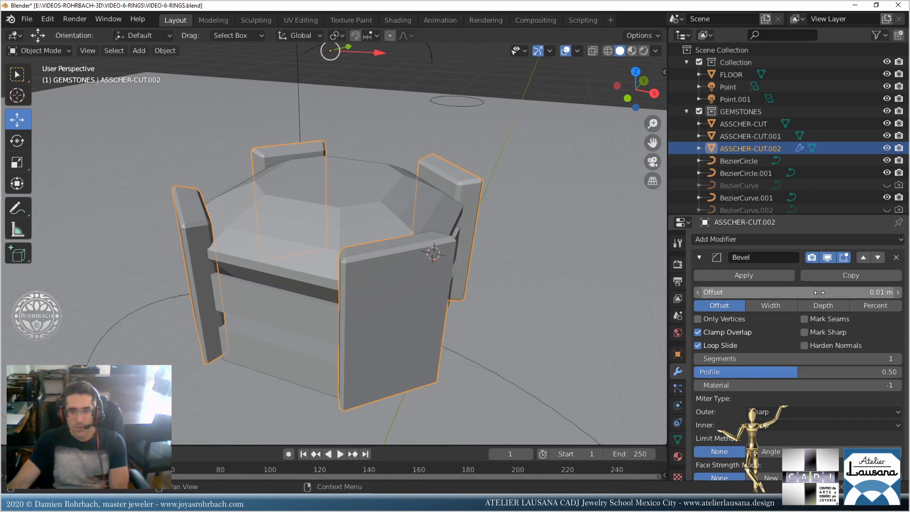
key(Return)
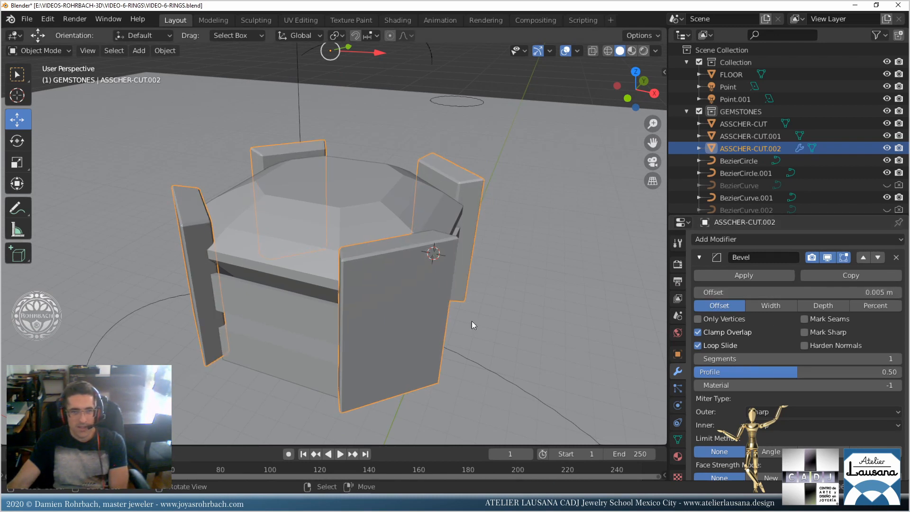
Add a Bevel modifier with a 0.005 m offset to the two-ring setting.
click(306, 304)
click(786, 241)
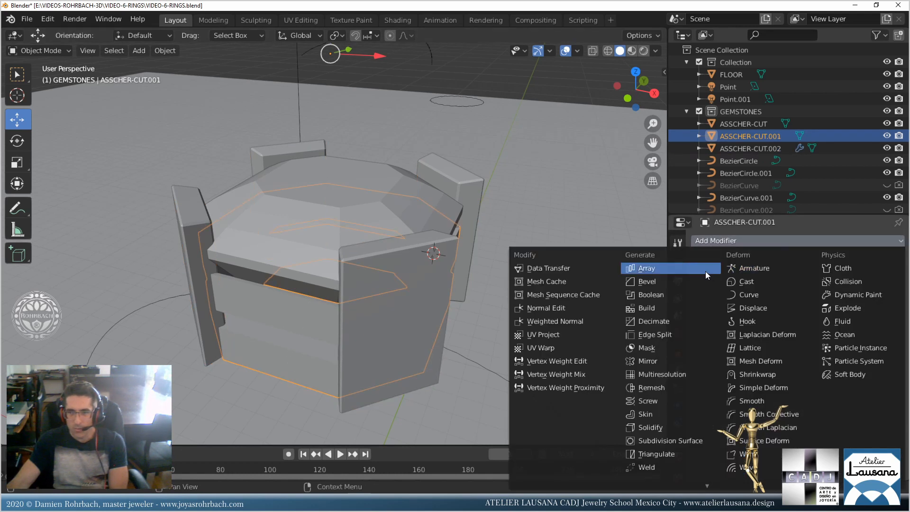
click(630, 281)
double_click(830, 294)
key(BackSpace)
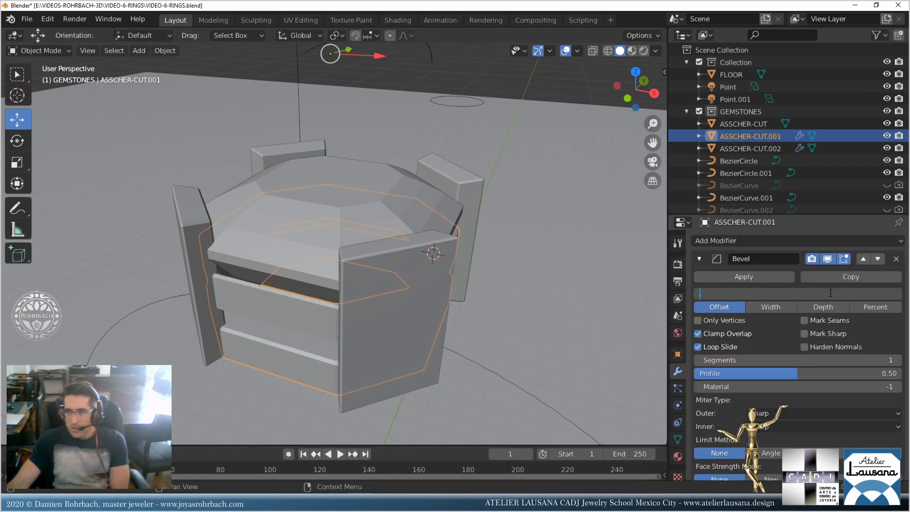
text(.005)
key(Return)
middle_drag(479, 366, 397, 322)
scroll(396, 322, up, 3)
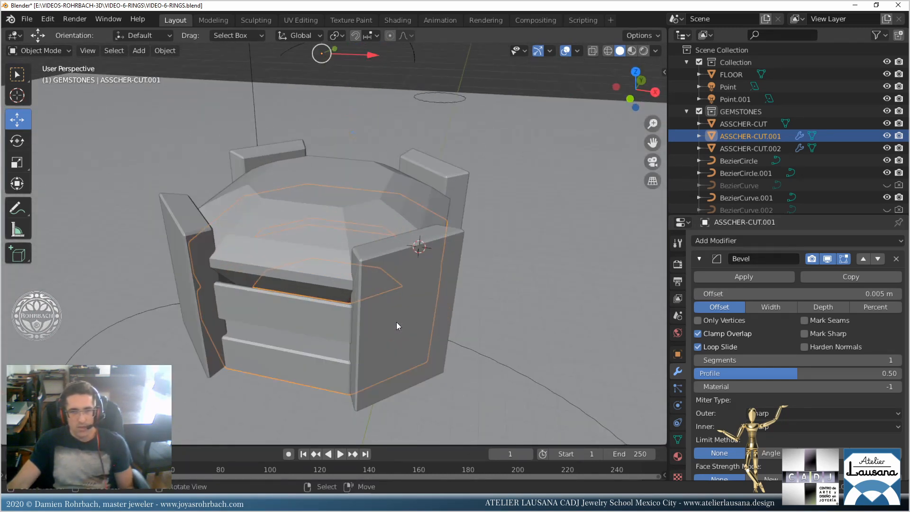
Set the Bevel segments to 3 on both the two-ring setting and the prongs.
click(897, 360)
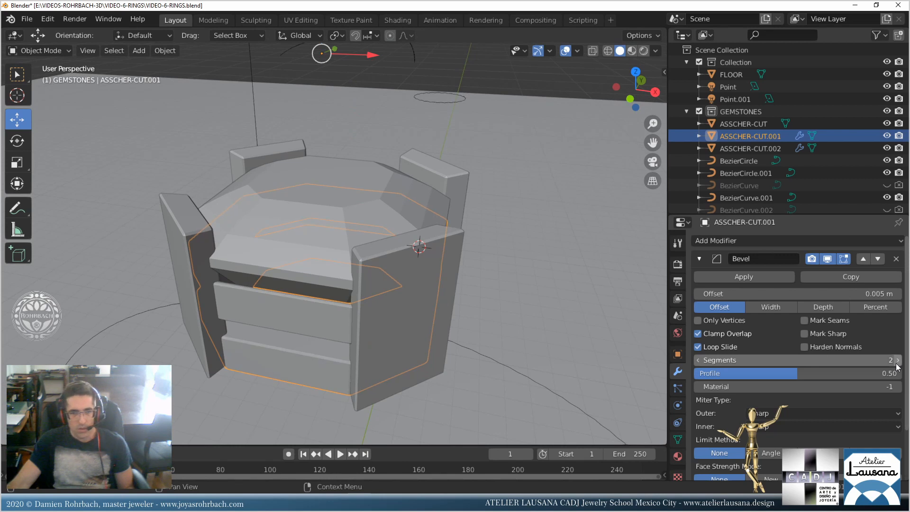
click(425, 291)
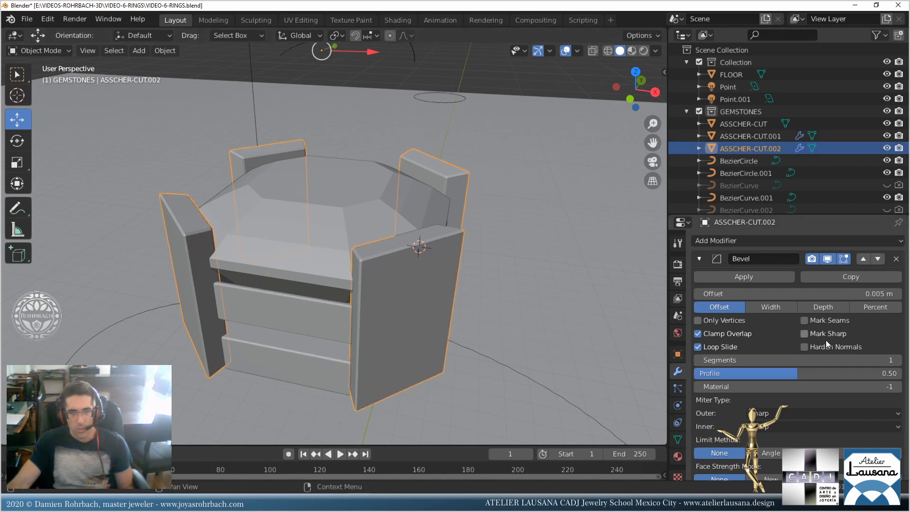
click(897, 361)
click(897, 361)
scroll(465, 304, down, 3)
middle_drag(465, 304, 453, 301)
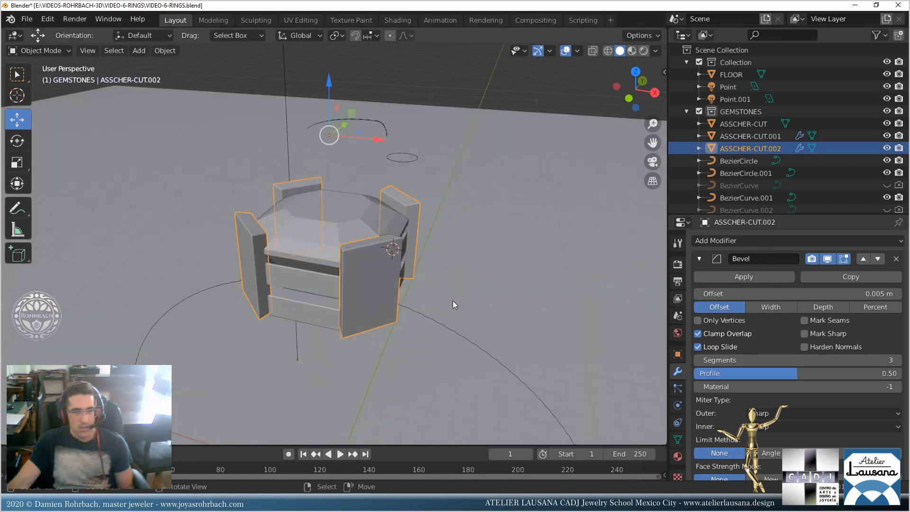
Apply smooth shading to the prongs and the two-ring setting, and save the file.
click(171, 55)
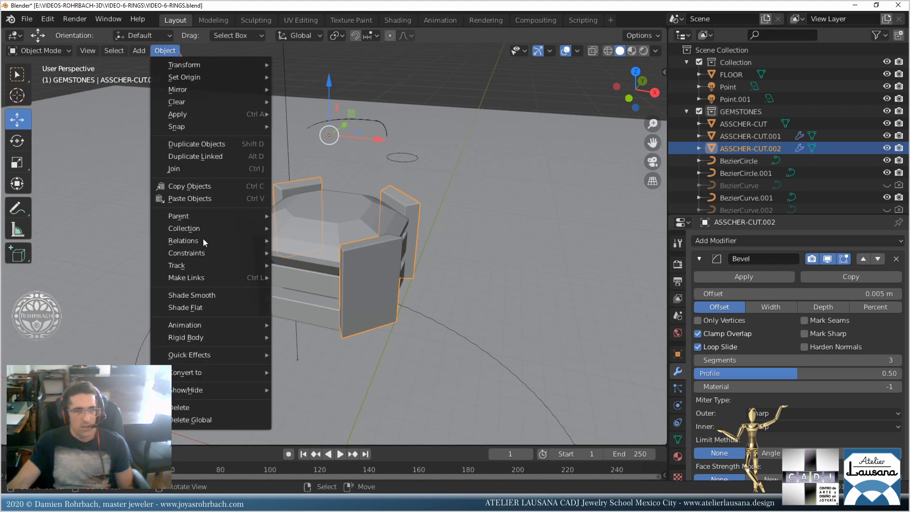
click(202, 296)
click(284, 223)
click(178, 56)
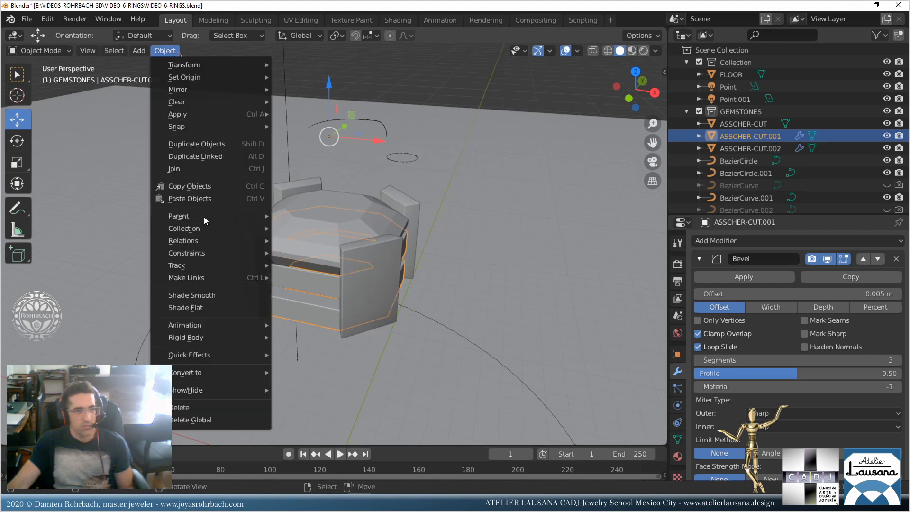
click(202, 293)
scroll(445, 266, up, 2)
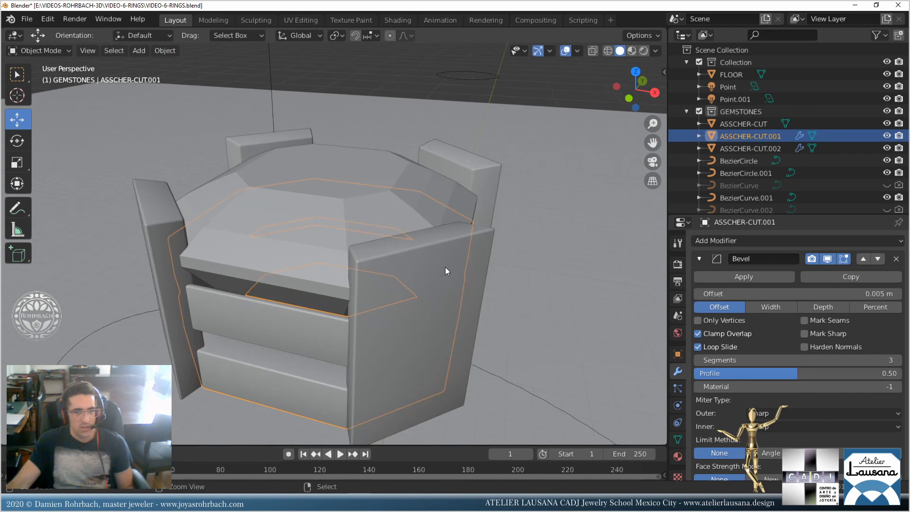
key(ctrl+s)
scroll(451, 267, down, 4)
middle_drag(411, 272, 397, 300)
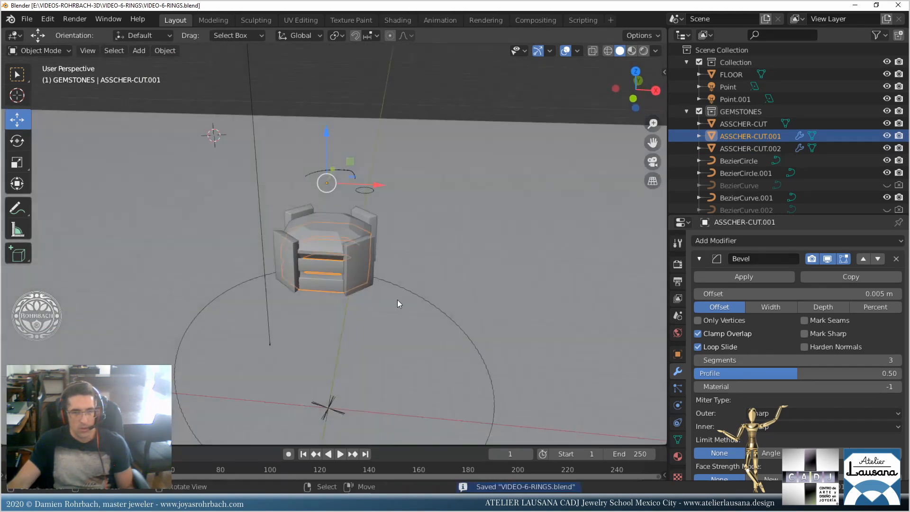
Select the prongs and the two-ring setting together and convert both to mesh.
scroll(397, 300, up, 4)
click(385, 268)
shift+click(339, 278)
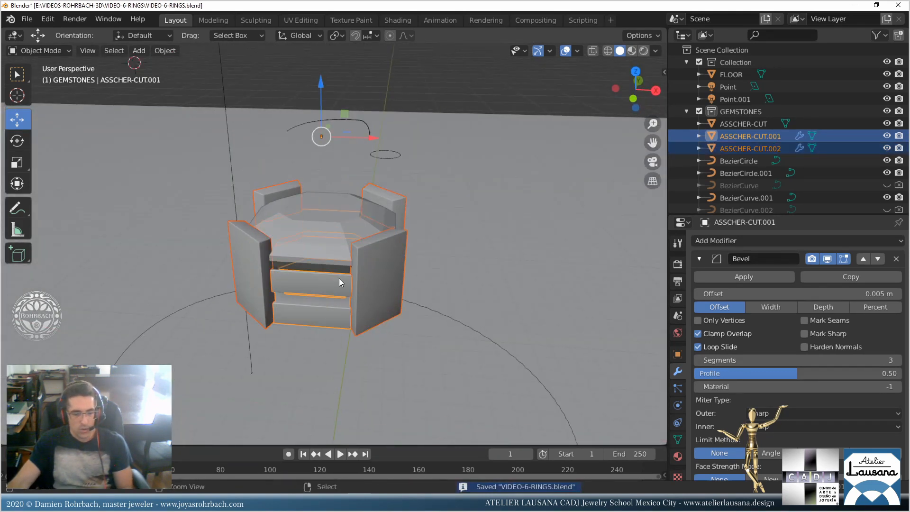
click(170, 56)
mouse_move(215, 371)
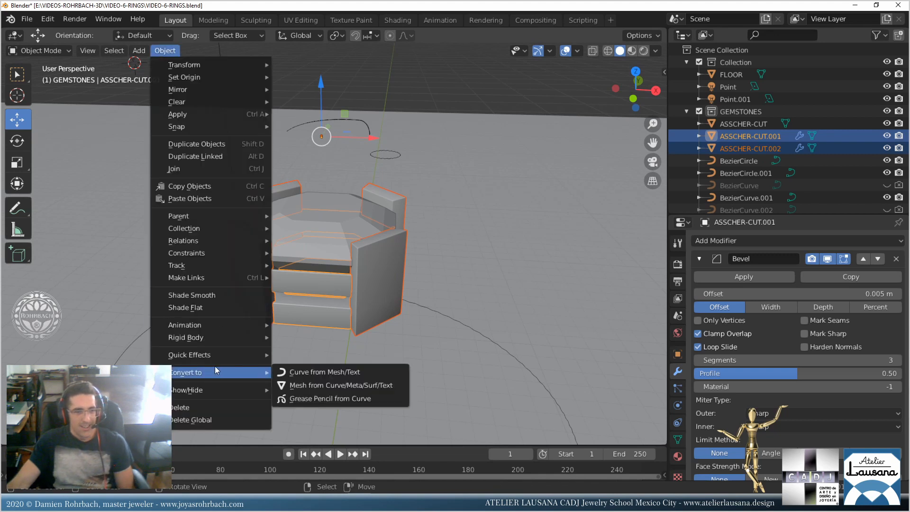
click(312, 386)
Join the prongs and the two-ring setting into one object and save the file.
key(ctrl+j)
middle_drag(347, 297, 353, 258)
key(ctrl+s)
scroll(363, 317, down, 2)
Assign the existing METAL material to the joined prong setting in place of DIAMOND and save the file.
click(678, 456)
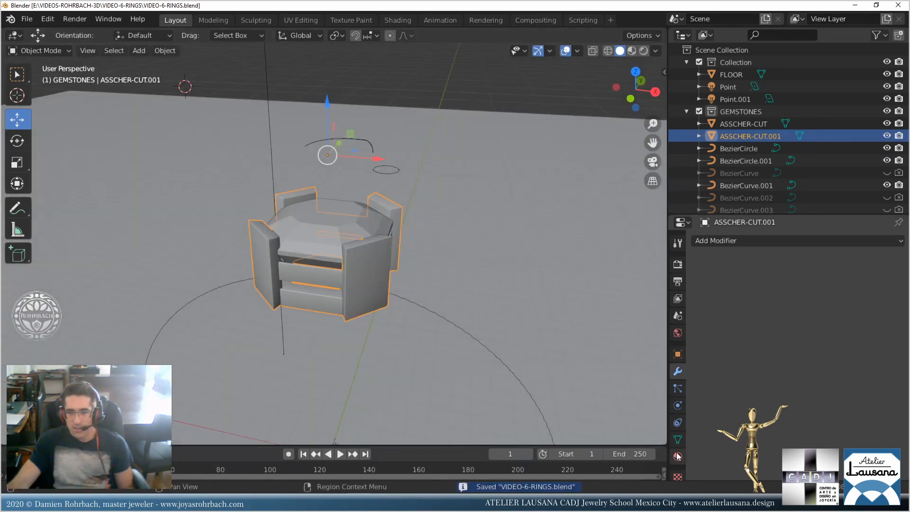
click(698, 280)
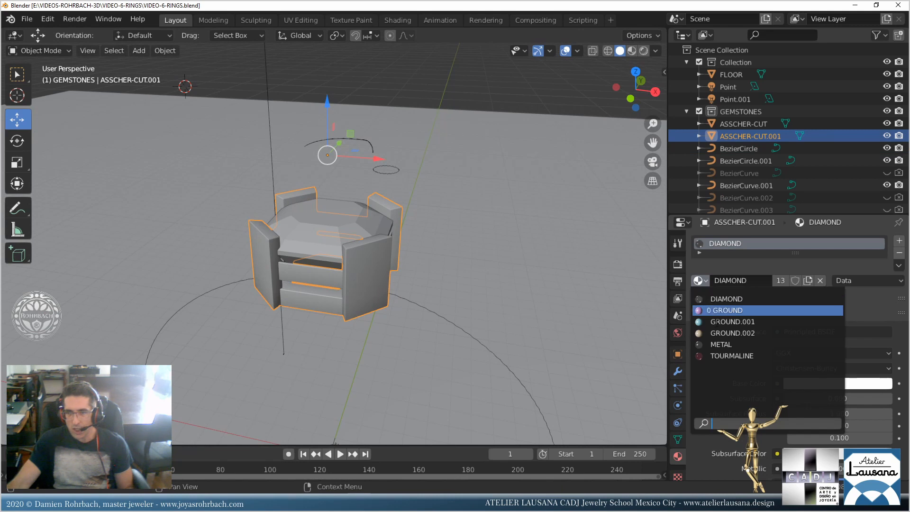
click(721, 344)
scroll(428, 320, up, 2)
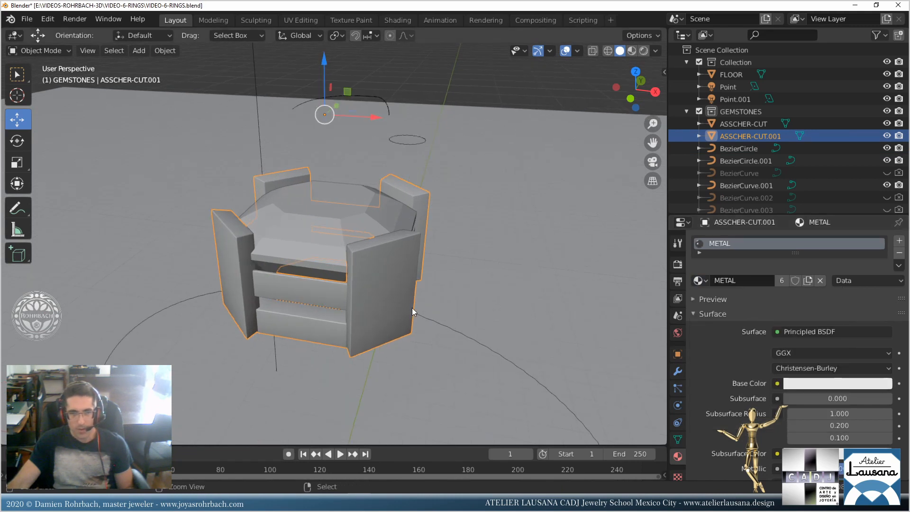
key(ctrl+s)
scroll(415, 312, down, 3)
Apply all transforms to the joined prong setting from the front view.
key(KP_1)
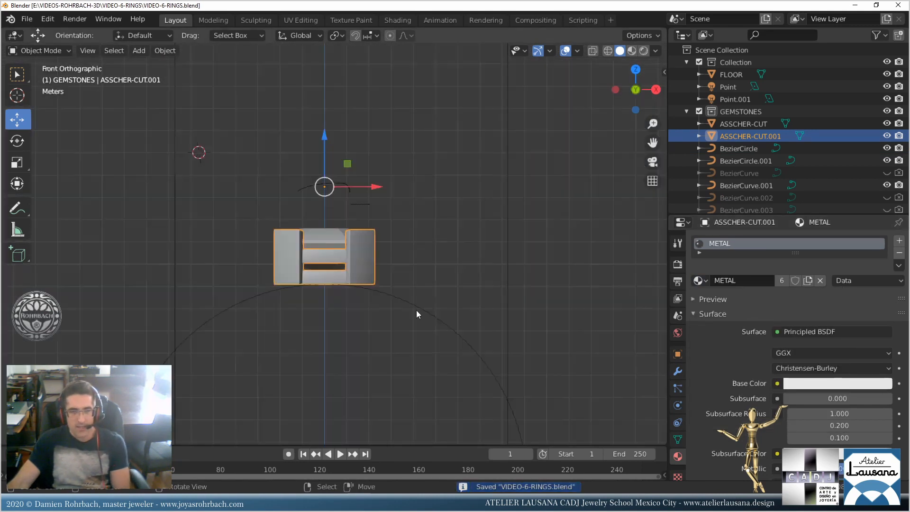
key(ctrl+a)
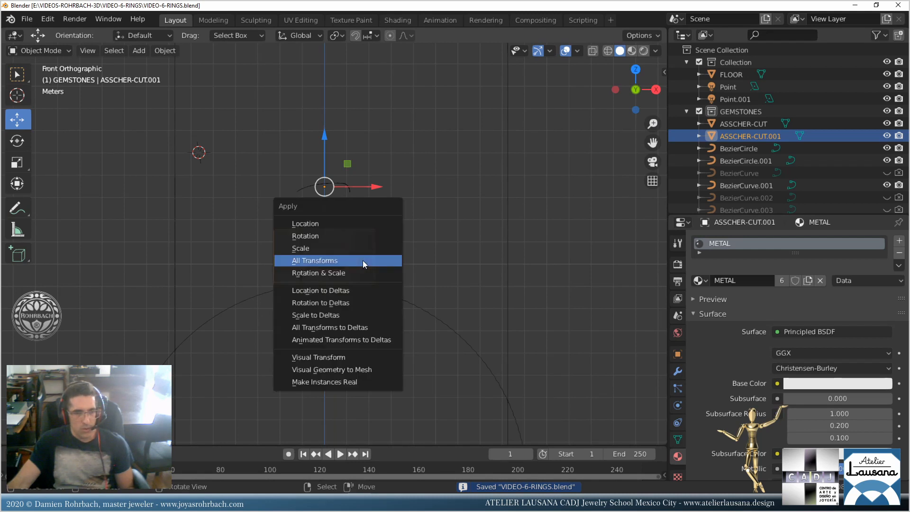
click(363, 261)
scroll(411, 286, down, 5)
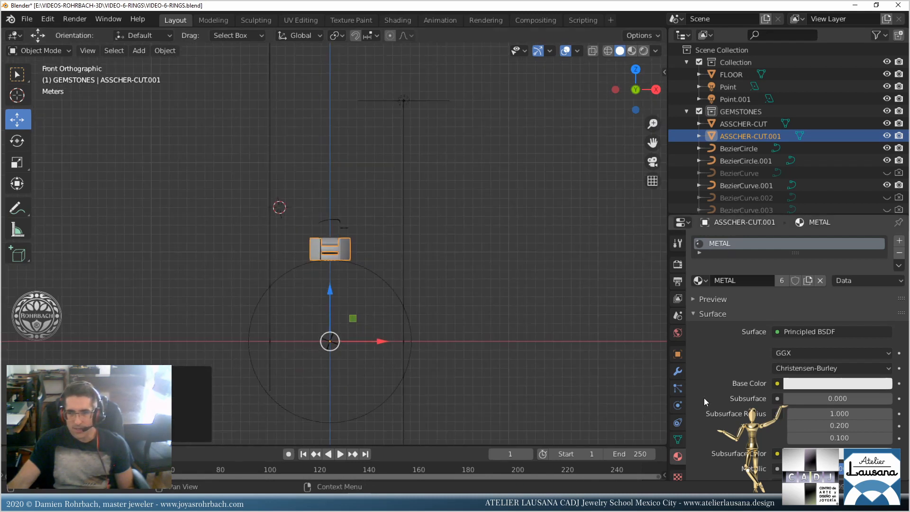
Add an Array modifier to the setting with Relative Offset disabled and Object Offset enabled.
click(679, 372)
click(714, 241)
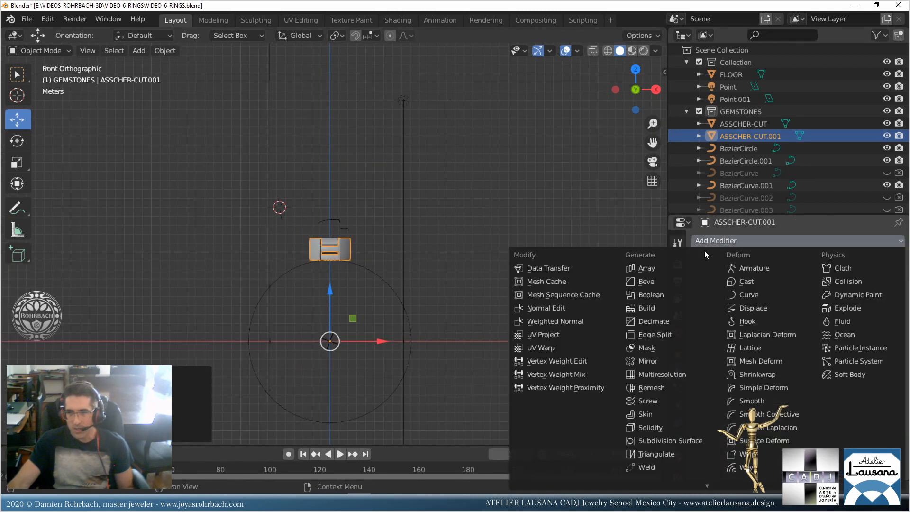
click(661, 263)
click(805, 324)
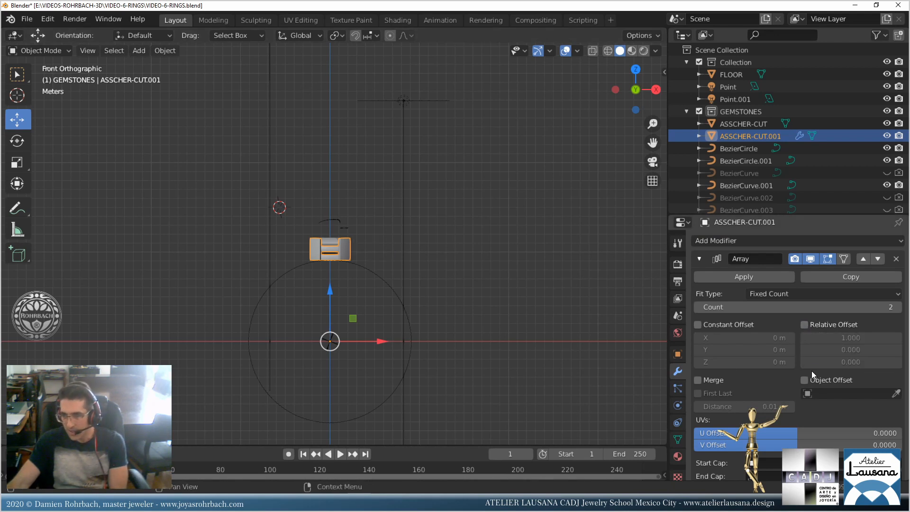
click(805, 380)
Set the object controlling the setting's Array offset to Empty.001.
click(835, 394)
scroll(801, 372, down, 10)
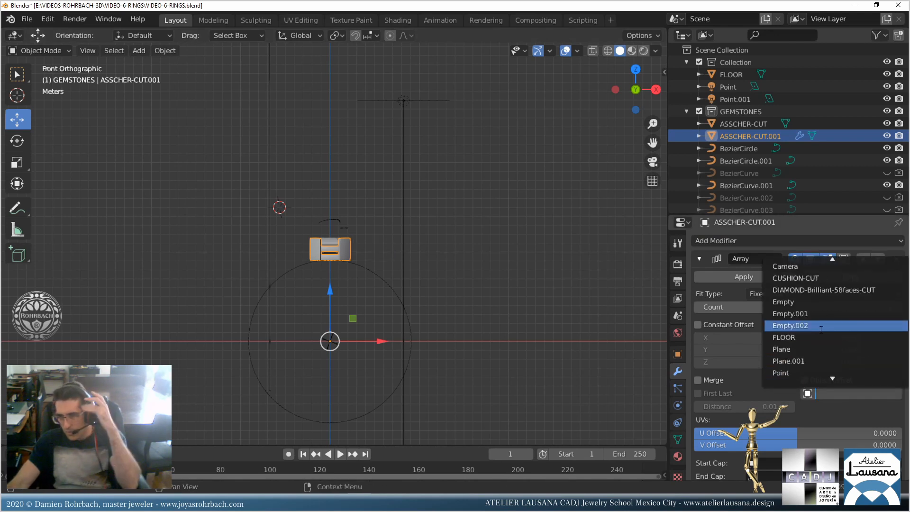
click(794, 301)
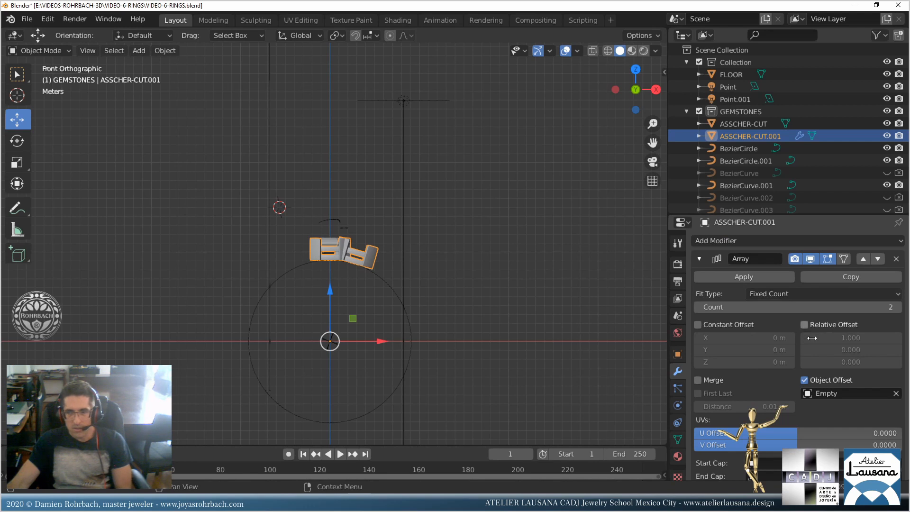
click(829, 395)
scroll(802, 349, down, 8)
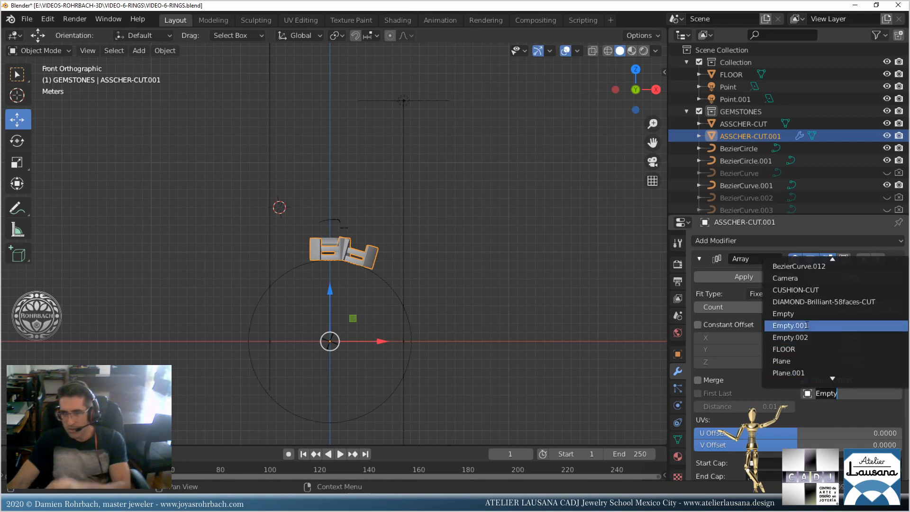
click(807, 325)
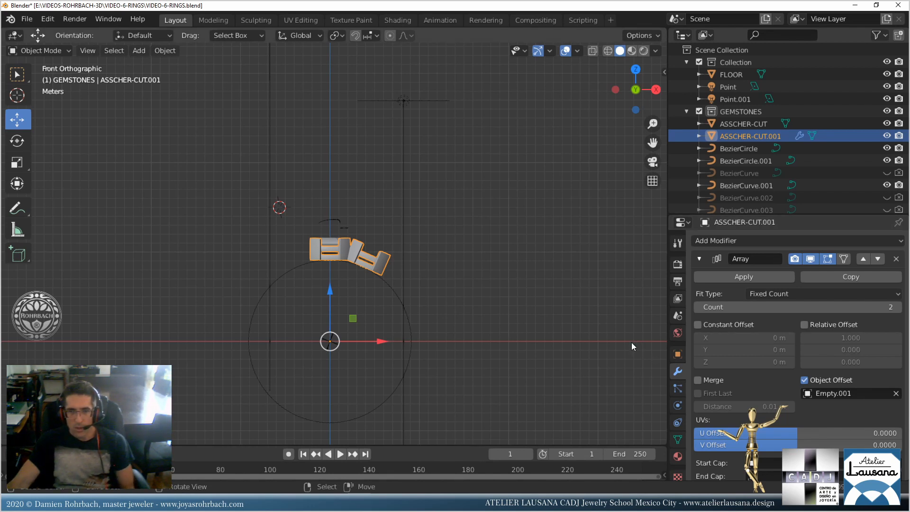
Try several Array counts for the setting, from 20 down to 12.
click(791, 307)
text(20)
key(Return)
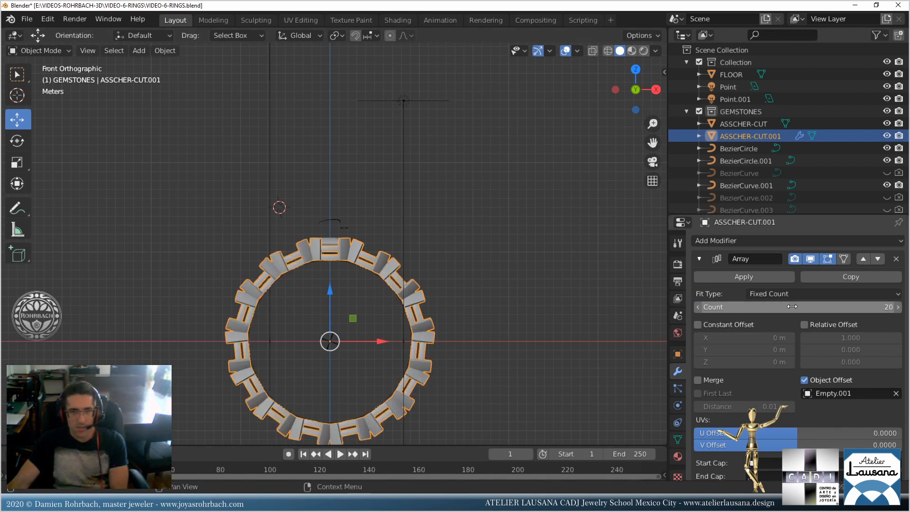
click(792, 307)
key(Return)
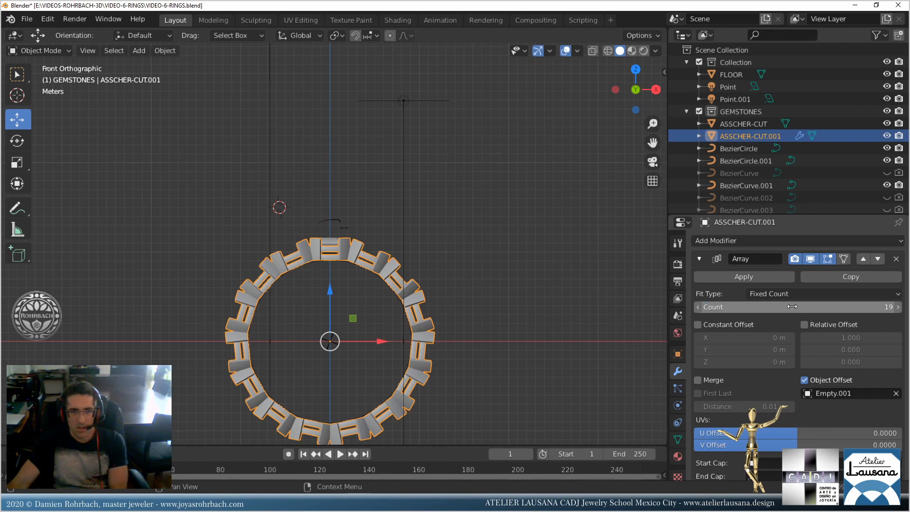
click(793, 306)
click(792, 306)
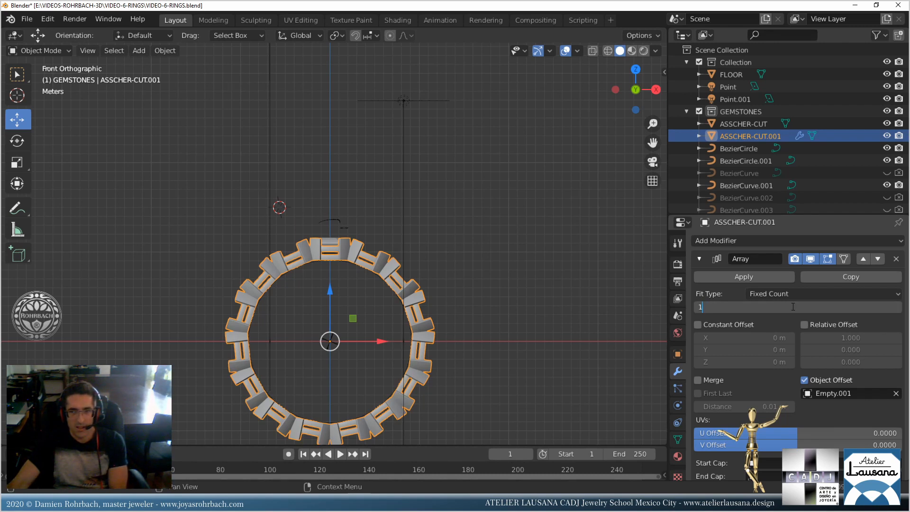
text(17)
key(Return)
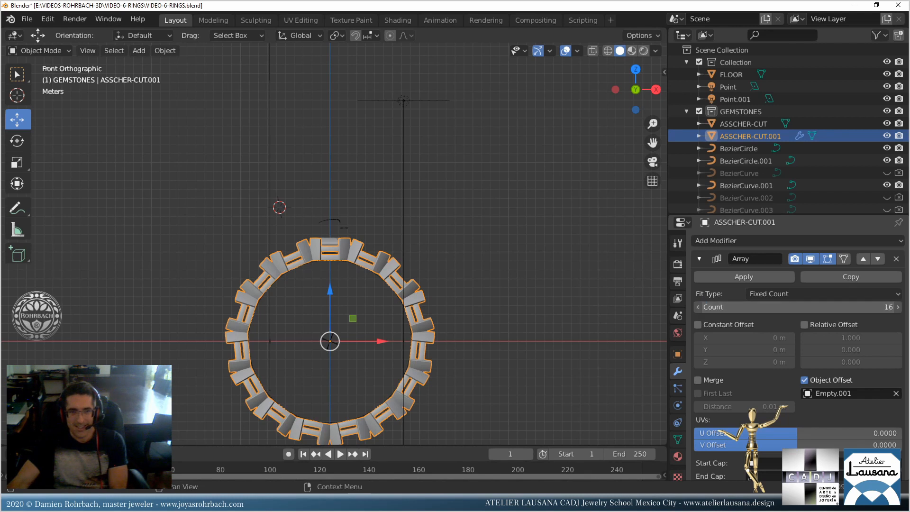
key(BackSpace)
text(2)
key(Return)
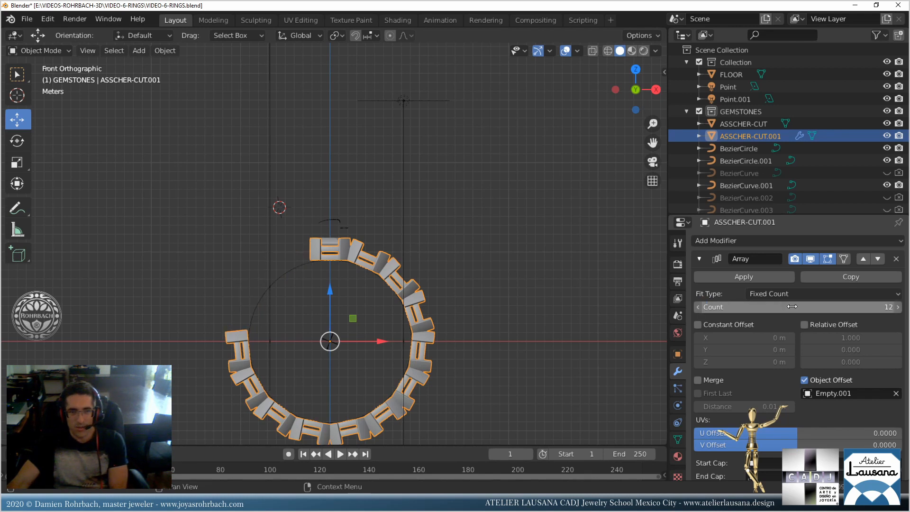
Set the setting's Array count to 15 to complete the ring and save the file.
double_click(793, 307)
text(14)
key(Return)
double_click(792, 307)
text(15)
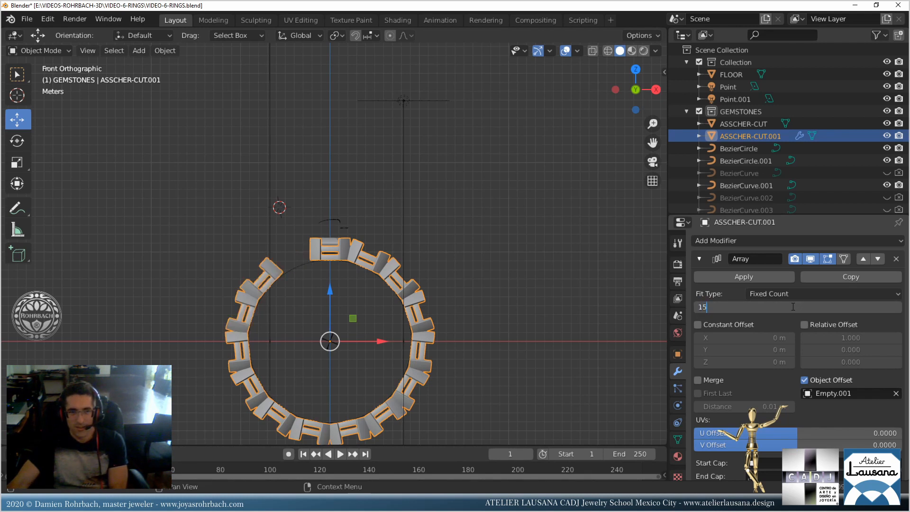
key(Return)
middle_drag(362, 215, 337, 232)
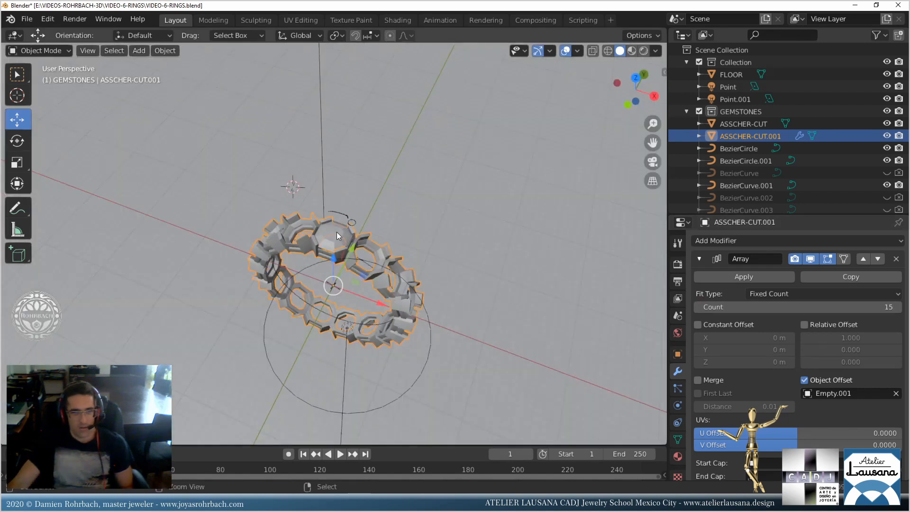
key(ctrl+s)
Apply the transforms of the Asscher-cut gemstone and add an Array modifier to it.
click(337, 232)
key(ctrl+a)
click(464, 242)
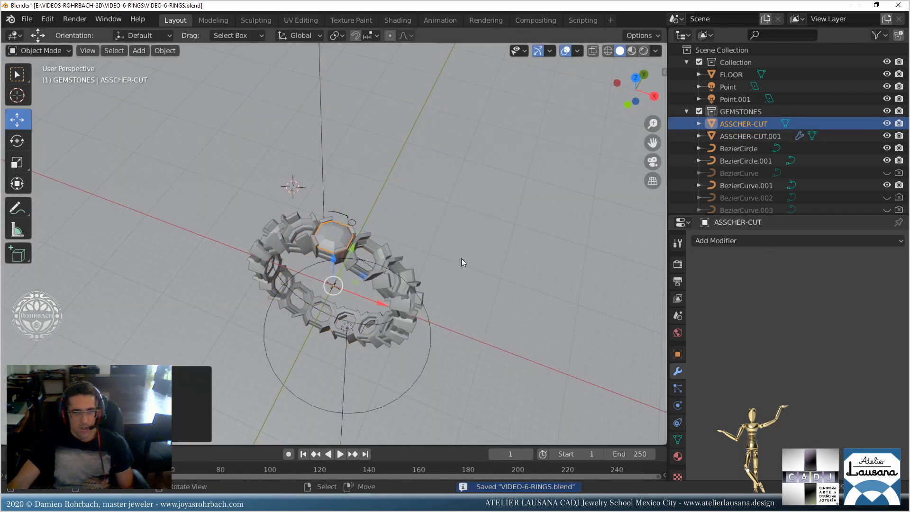
scroll(461, 258, up, 3)
click(741, 240)
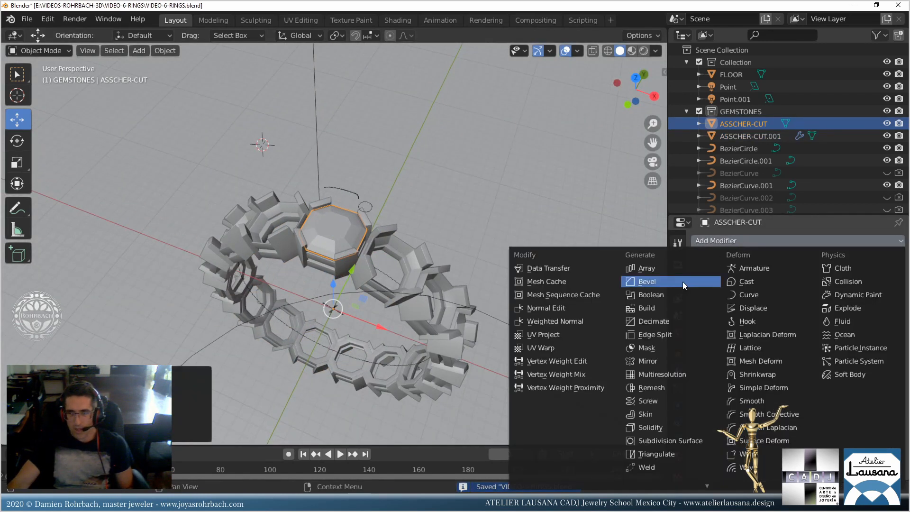
click(677, 267)
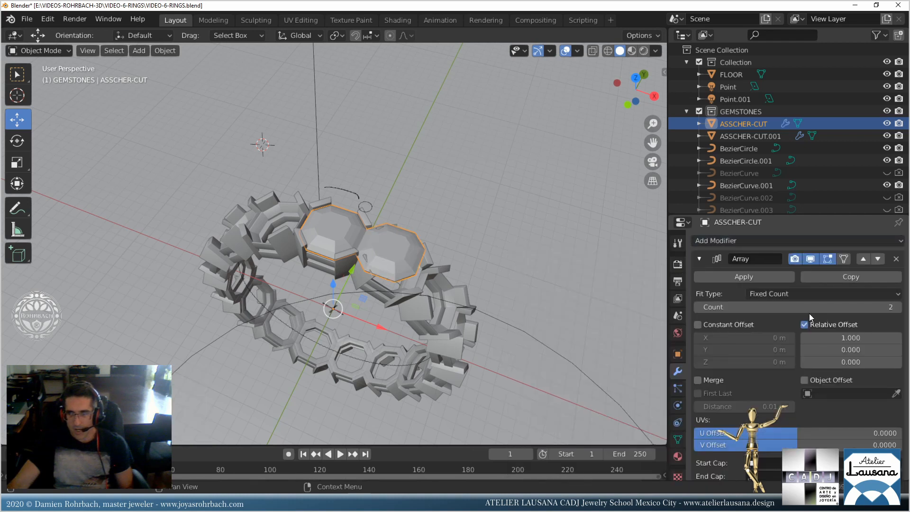
Array the gemstone 15 times using Object Offset with Empty.001 and no Relative Offset, and save the file.
click(849, 394)
scroll(860, 371, down, 6)
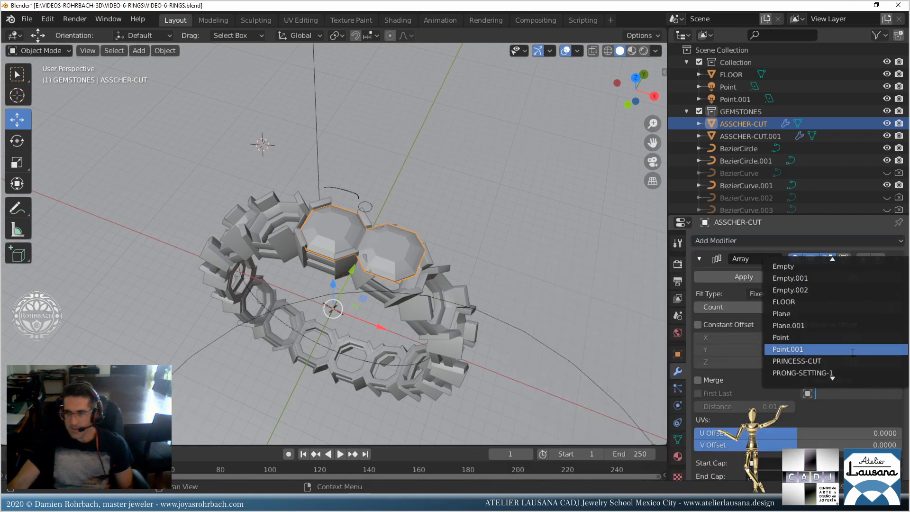
click(826, 278)
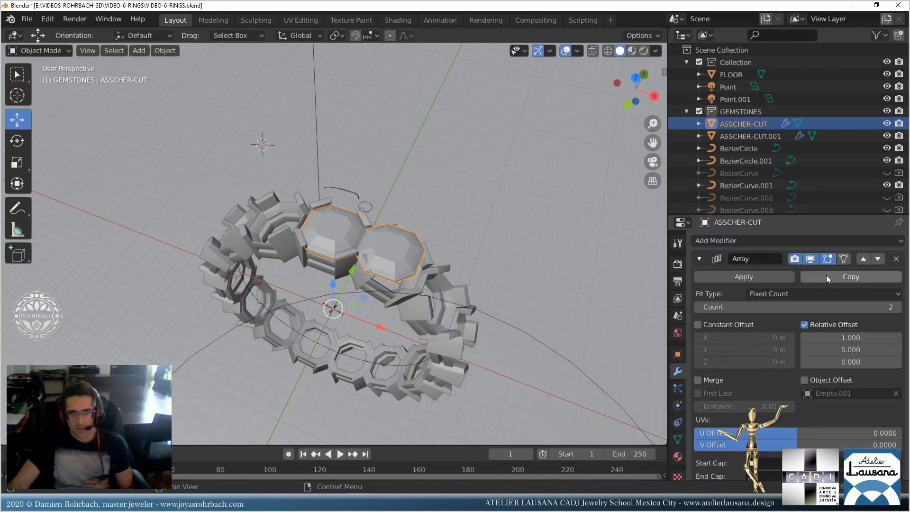
click(805, 325)
click(805, 307)
text(15)
key(Return)
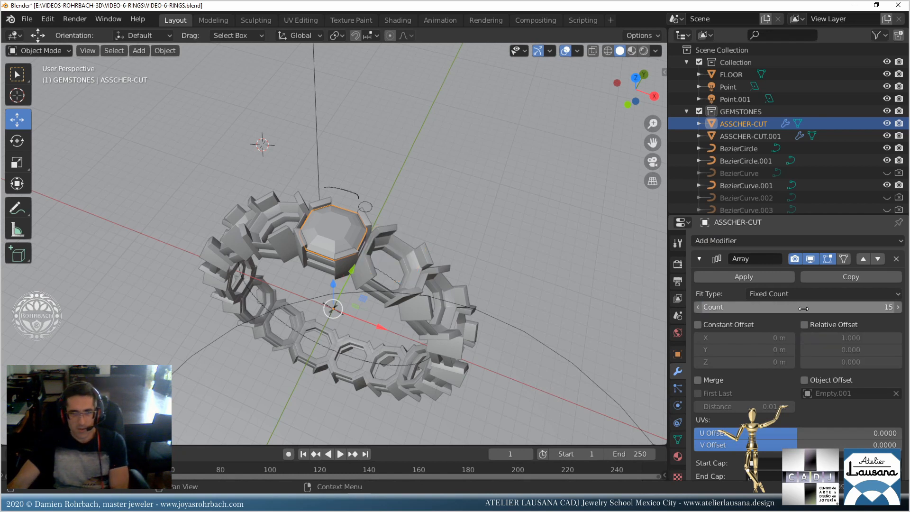
click(804, 380)
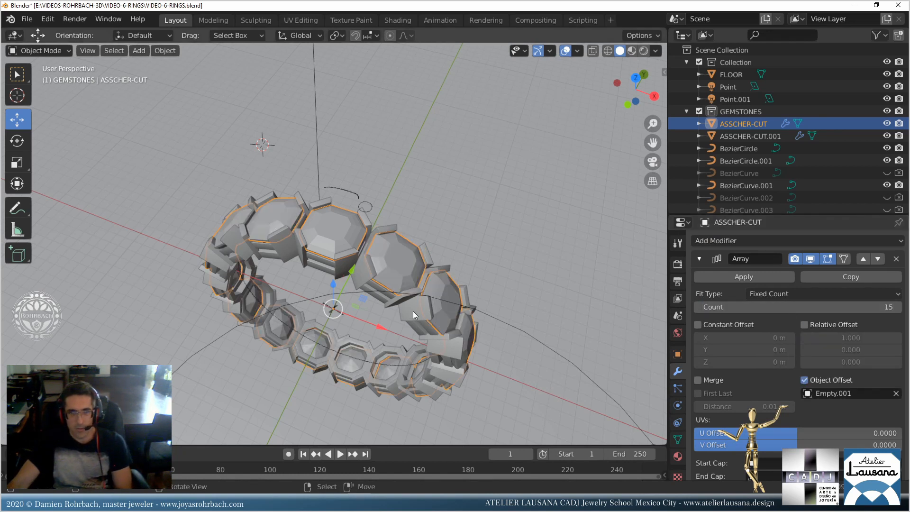
middle_drag(413, 311, 424, 257)
key(ctrl+s)
Set the camera's focal length to 95 mm to frame the ring in camera view and save the file.
key(KP_0)
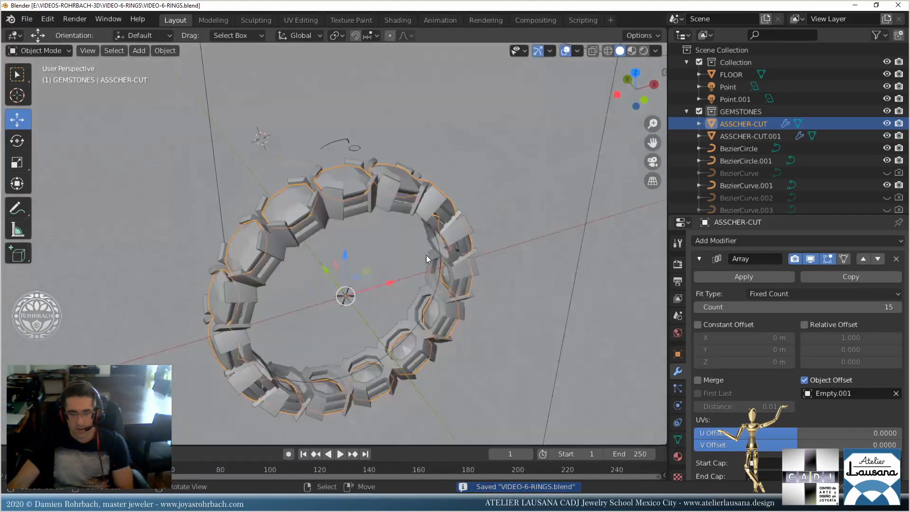
scroll(427, 253, down, 3)
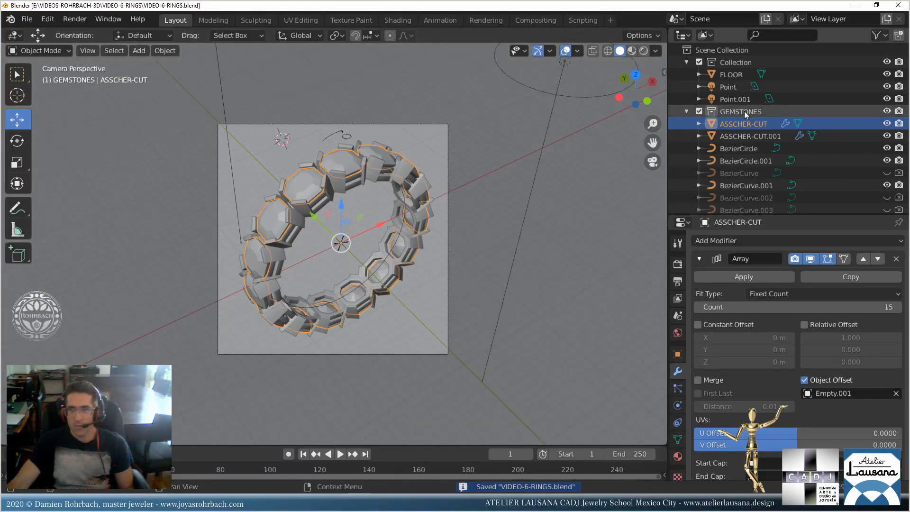
scroll(743, 142, down, 8)
click(734, 140)
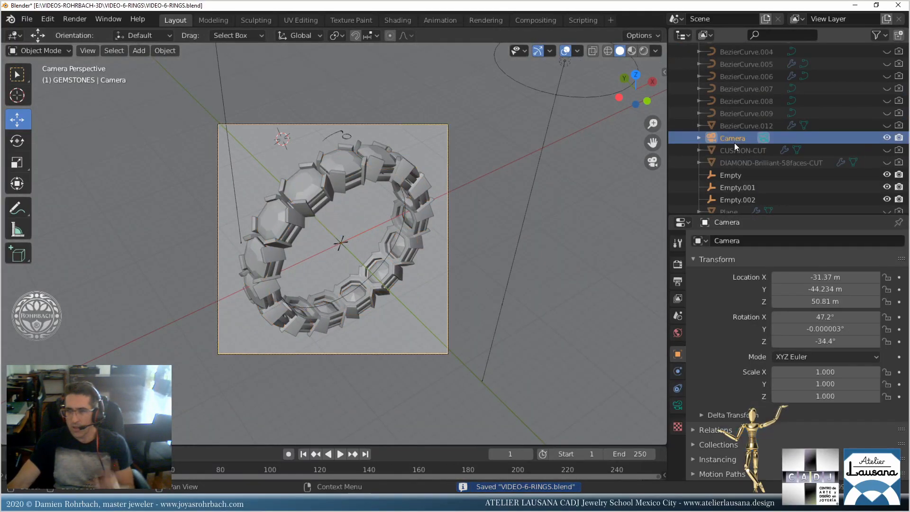
click(678, 405)
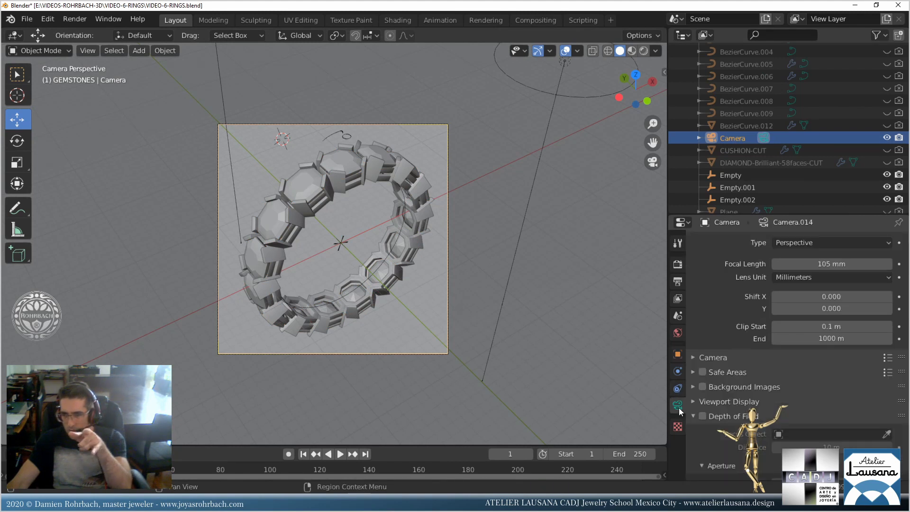
click(819, 264)
text(95)
key(Return)
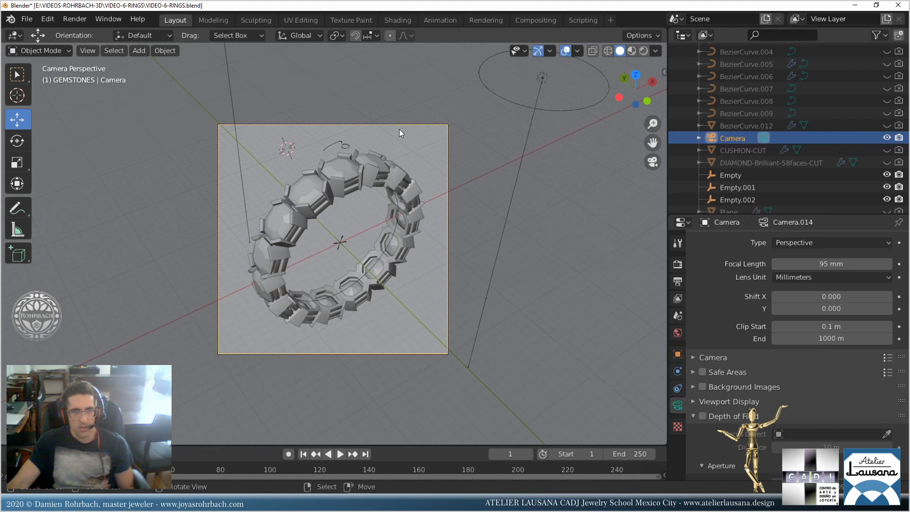
key(ctrl+s)
Raise the FLOOR plane about 1.35 m in front view until it meets the bottom of the ring, and save the file.
key(KP_1)
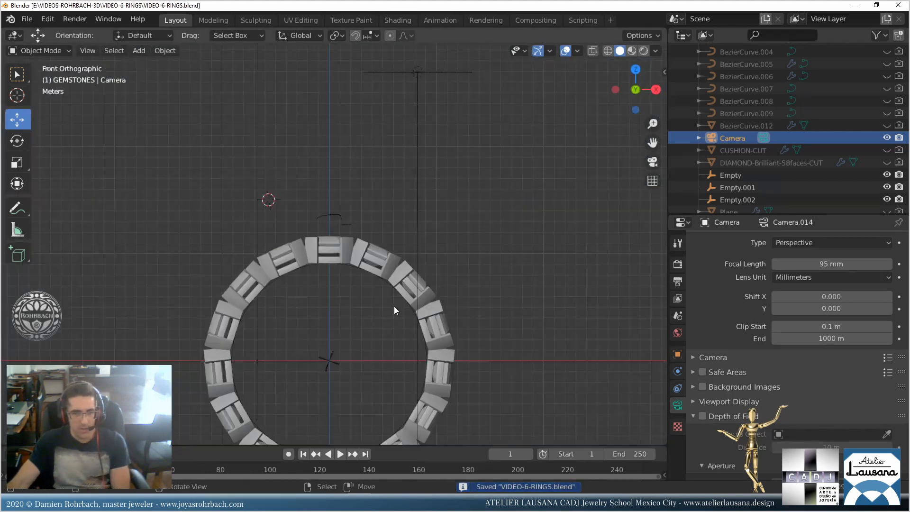
scroll(394, 306, down, 4)
middle_drag(394, 307, 419, 348)
click(419, 348)
key(KP_1)
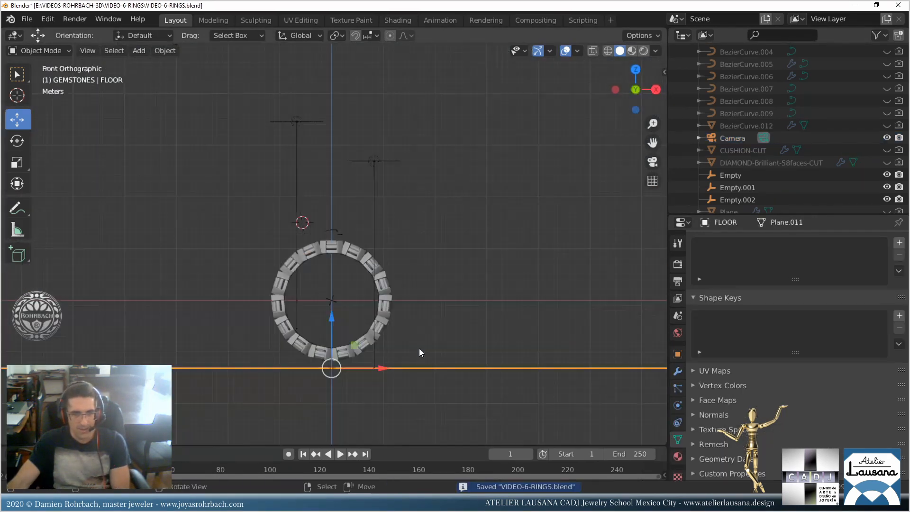
scroll(359, 351, up, 2)
shift+middle_drag(360, 350, 373, 202)
scroll(373, 205, up, 2)
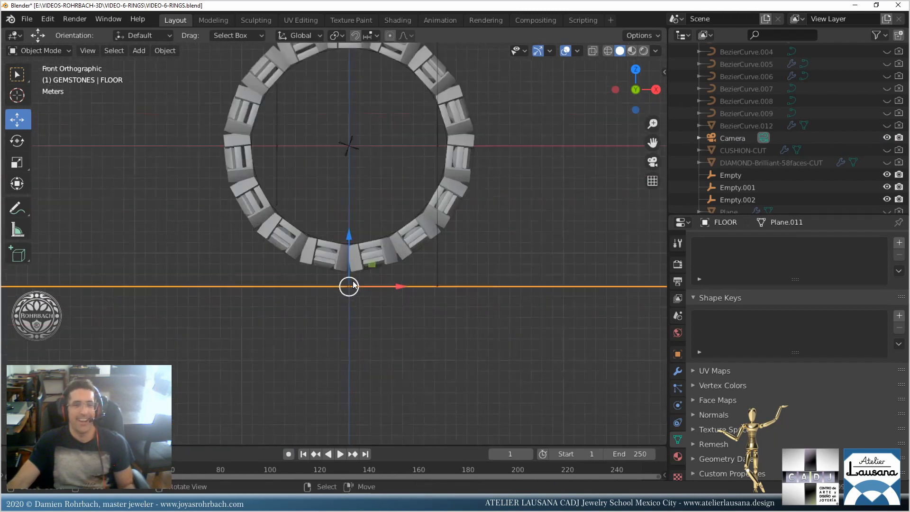
scroll(353, 284, up, 4)
key(g)
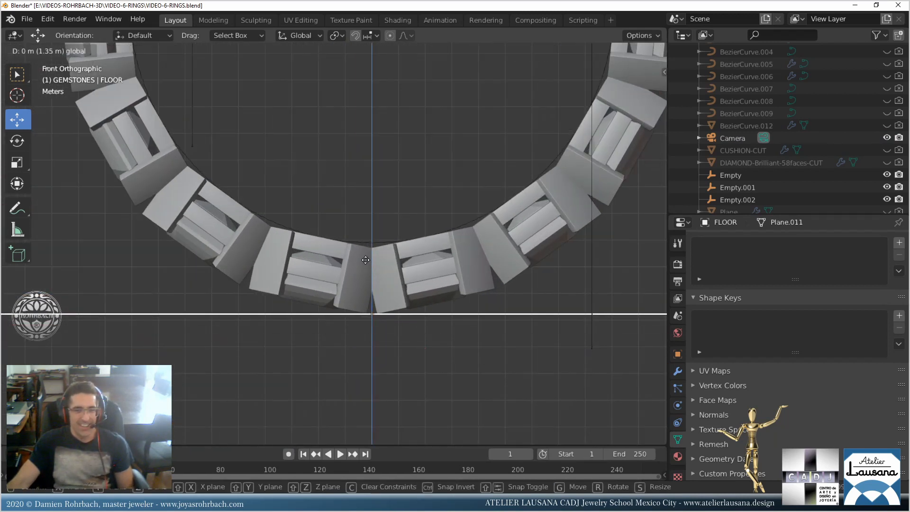
click(366, 260)
middle_drag(386, 260, 408, 235)
key(ctrl+s)
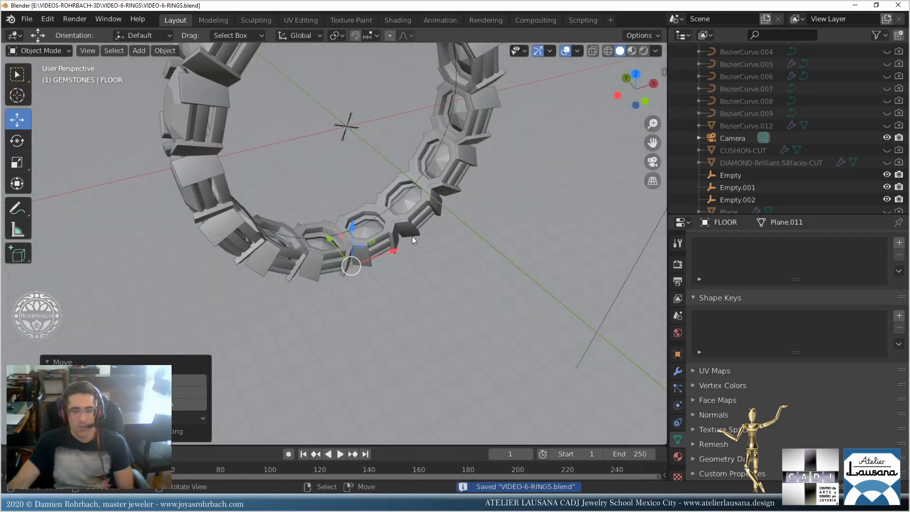
In camera view, switch to the Shading workspace, change the floor material's Base Color to light yellow-green, and save the file.
key(KP_0)
scroll(408, 288, up, 2)
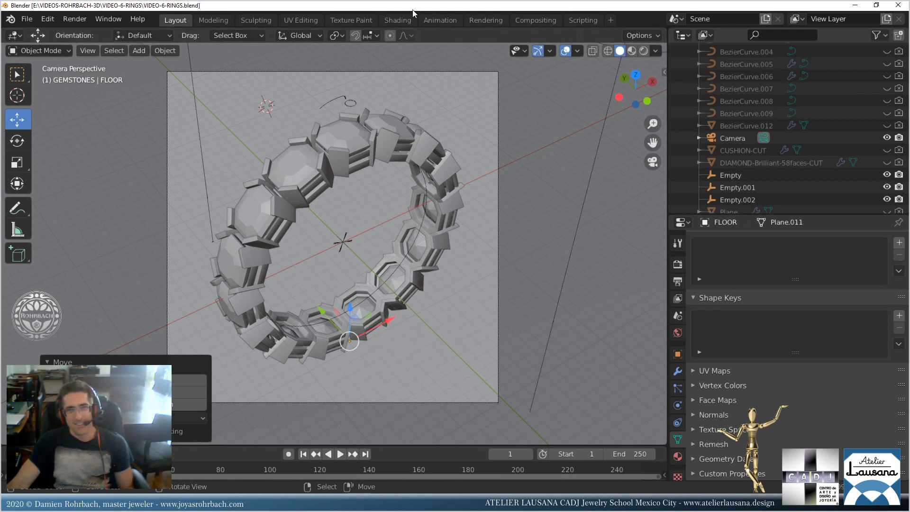
click(402, 20)
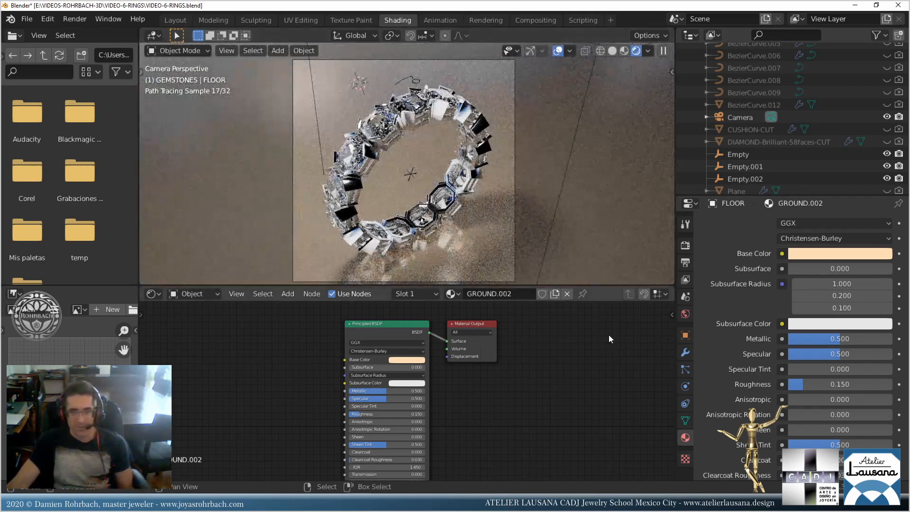
click(818, 252)
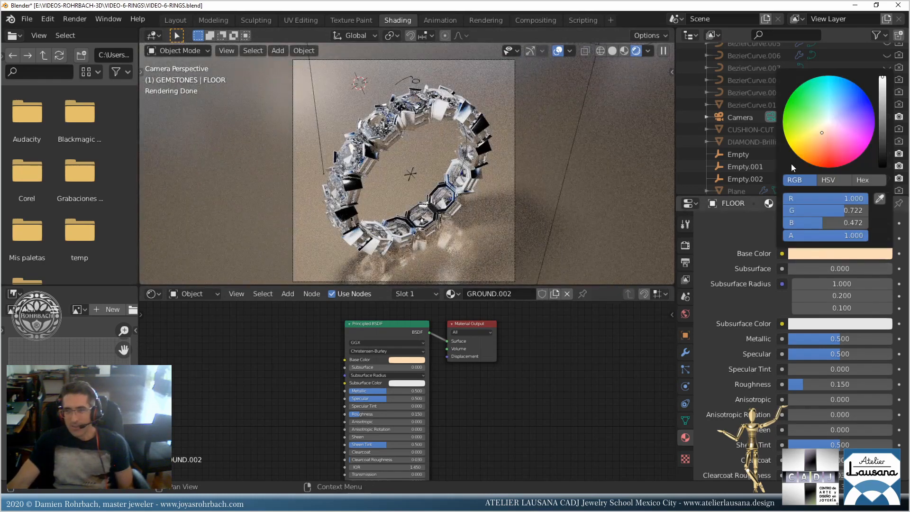
click(808, 124)
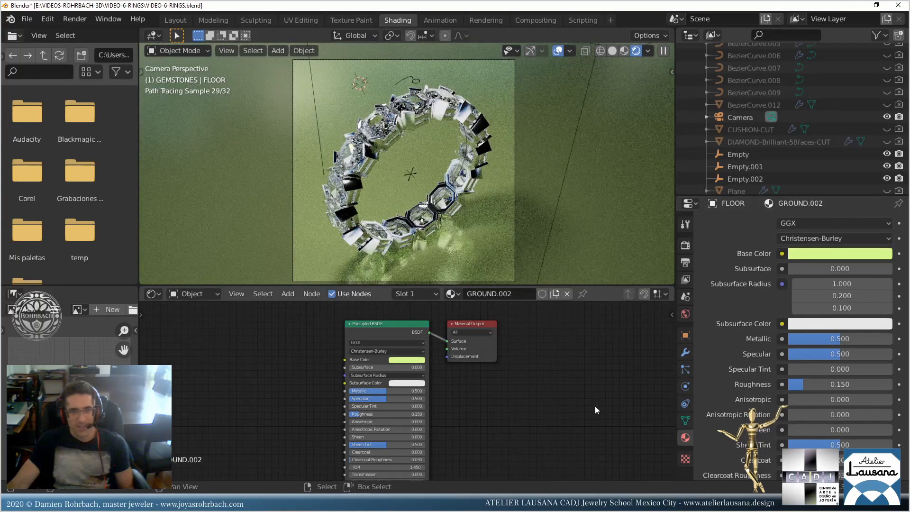
key(ctrl+s)
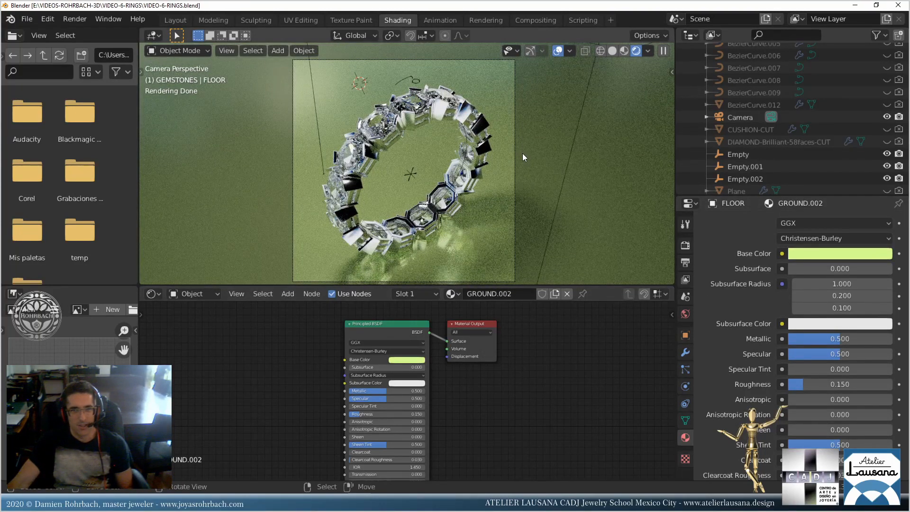
Render the image of the Asscher-cut ring and fit it in the maximized render window.
key(F12)
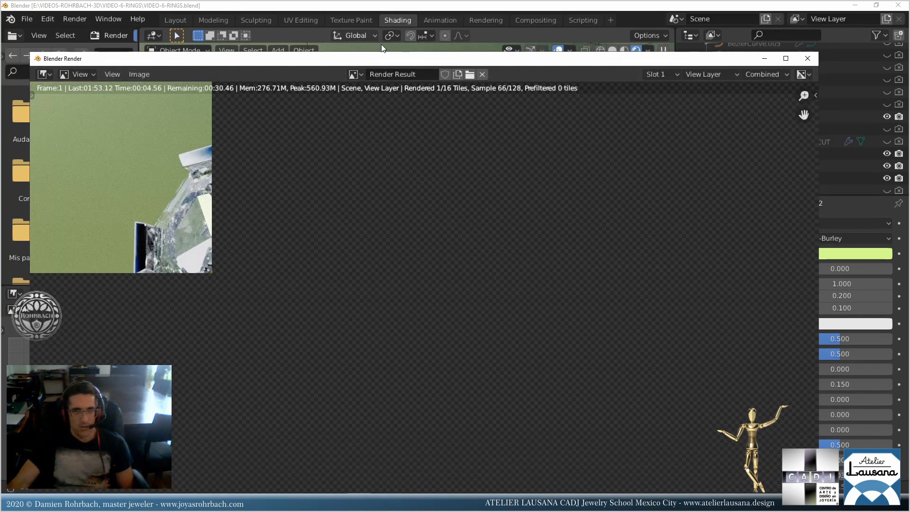
double_click(385, 59)
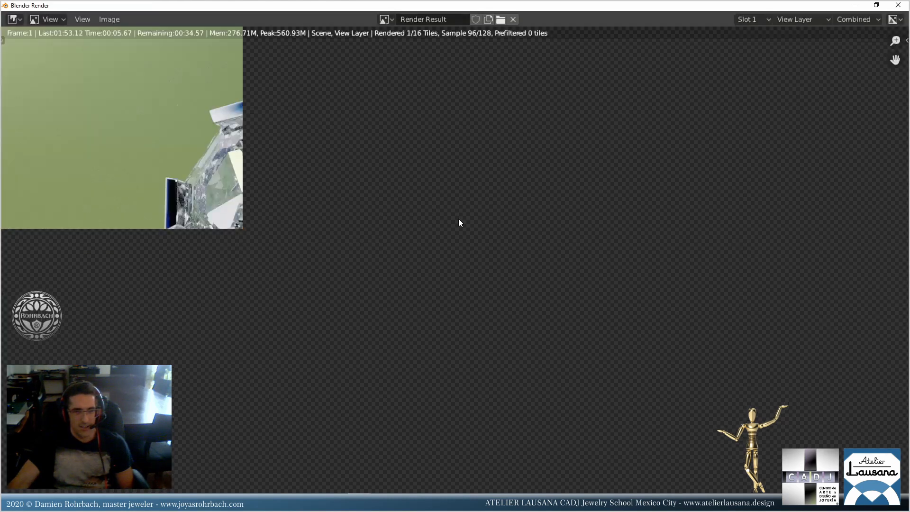
key(Home)
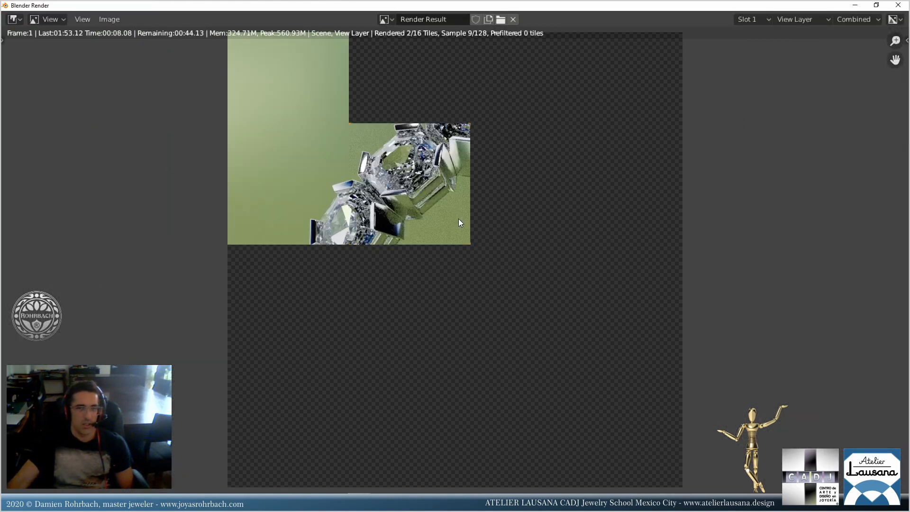